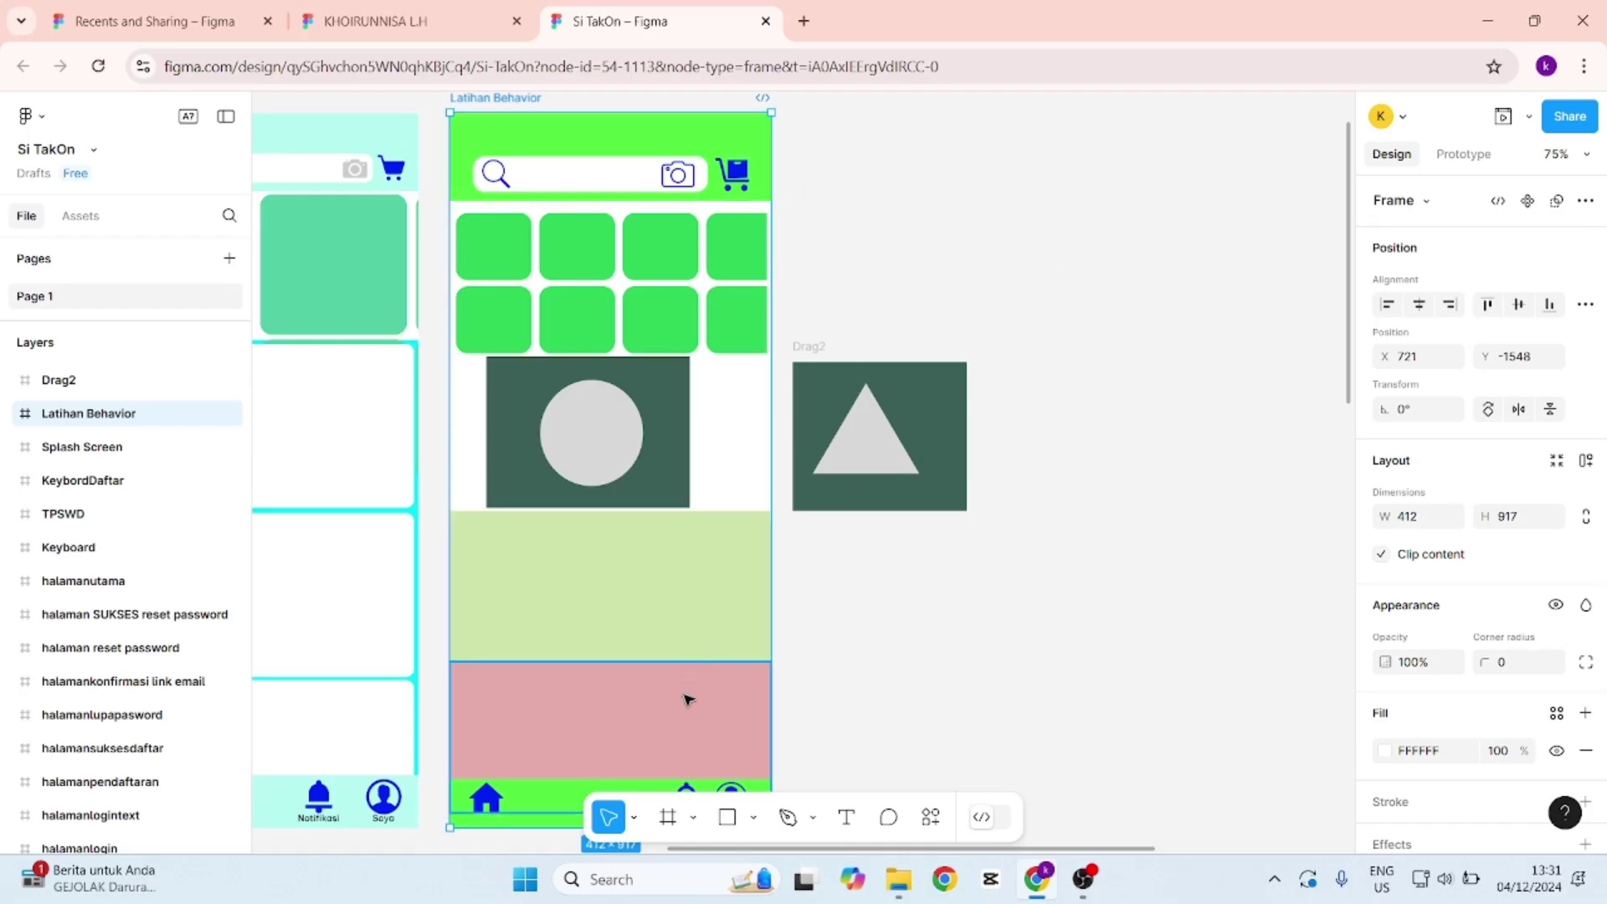
Activate the Frame tool to list phone presets such as Android Compact 412×917.
{"action": "left_click", "coordinate": [692, 825]}
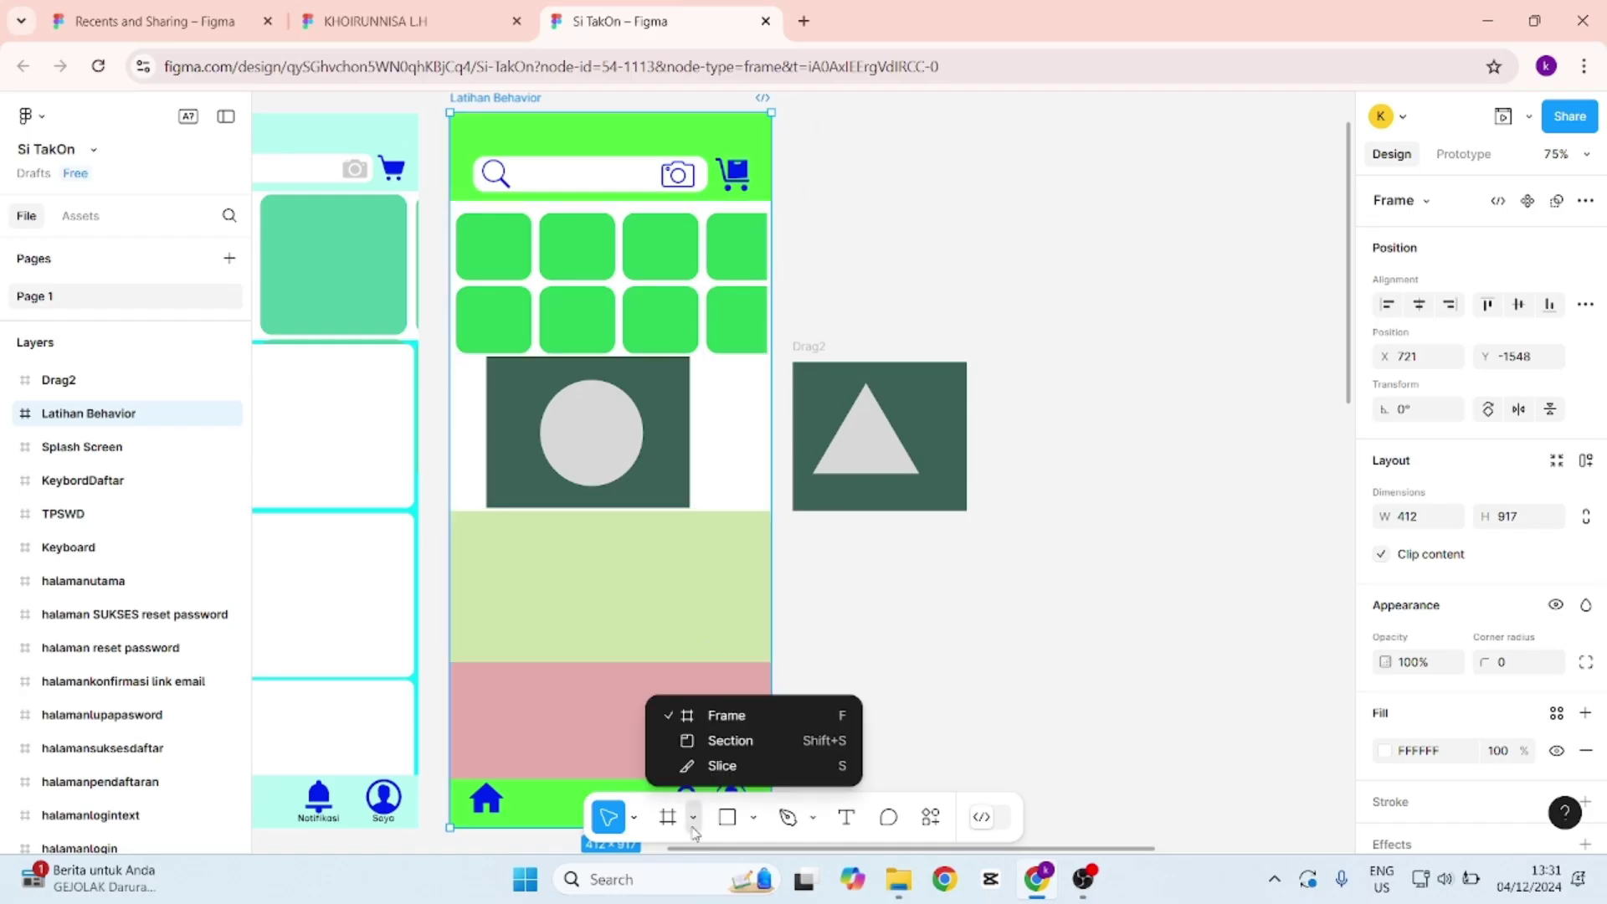
{"action": "left_click", "coordinate": [736, 716]}
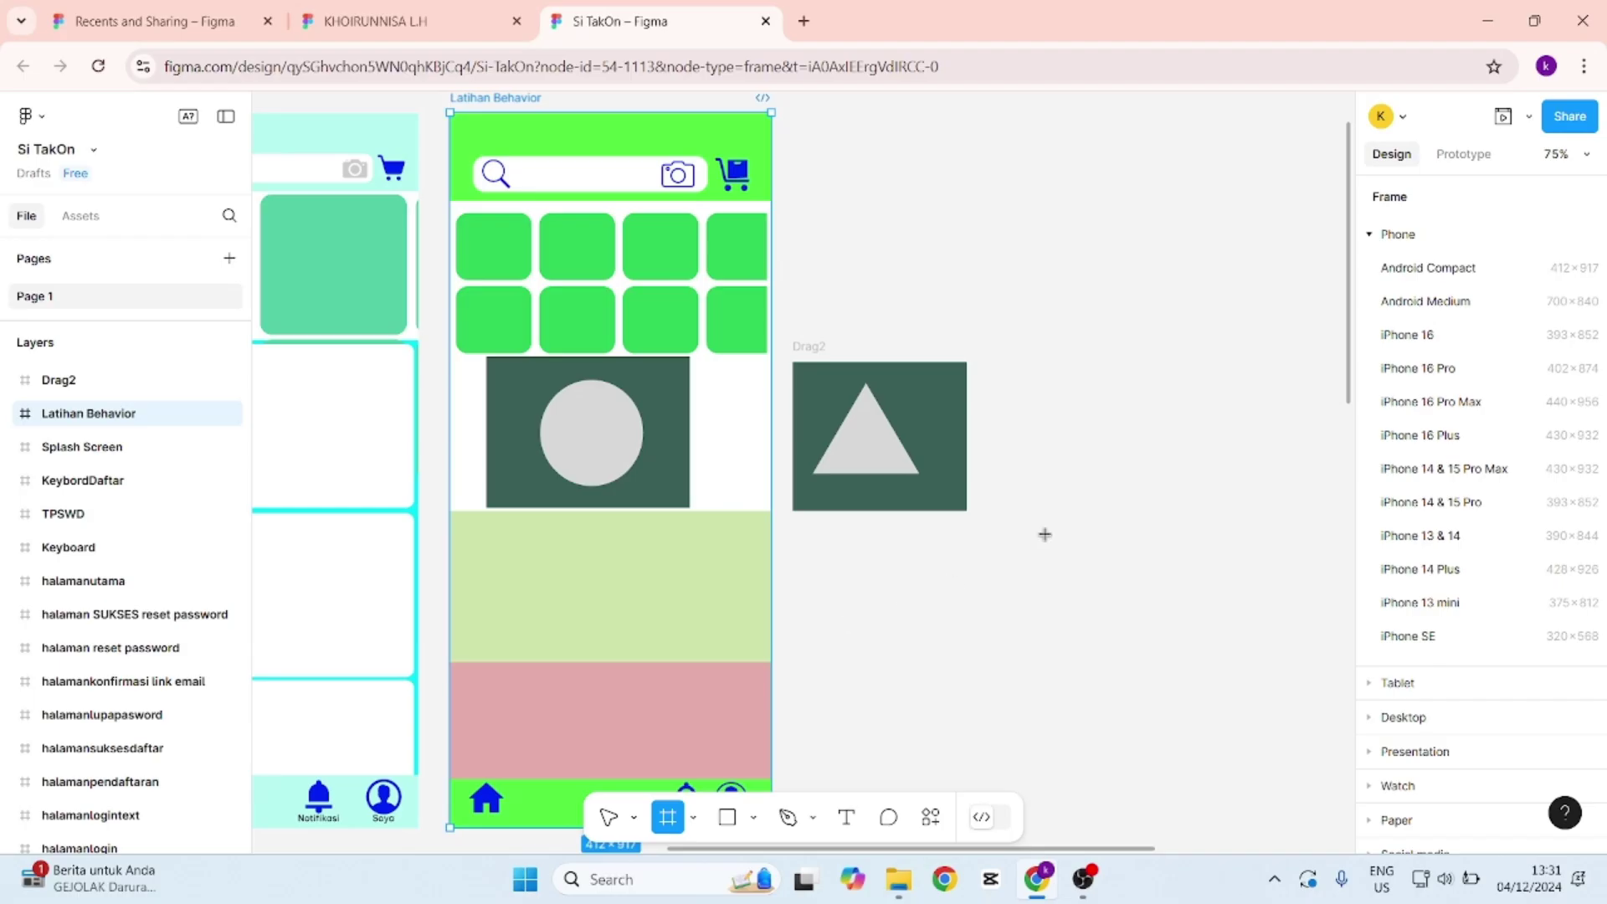
Add a 412×917 Android Compact frame and rename it 'Latihan Test Scroll'.
{"action": "left_click", "coordinate": [1460, 276]}
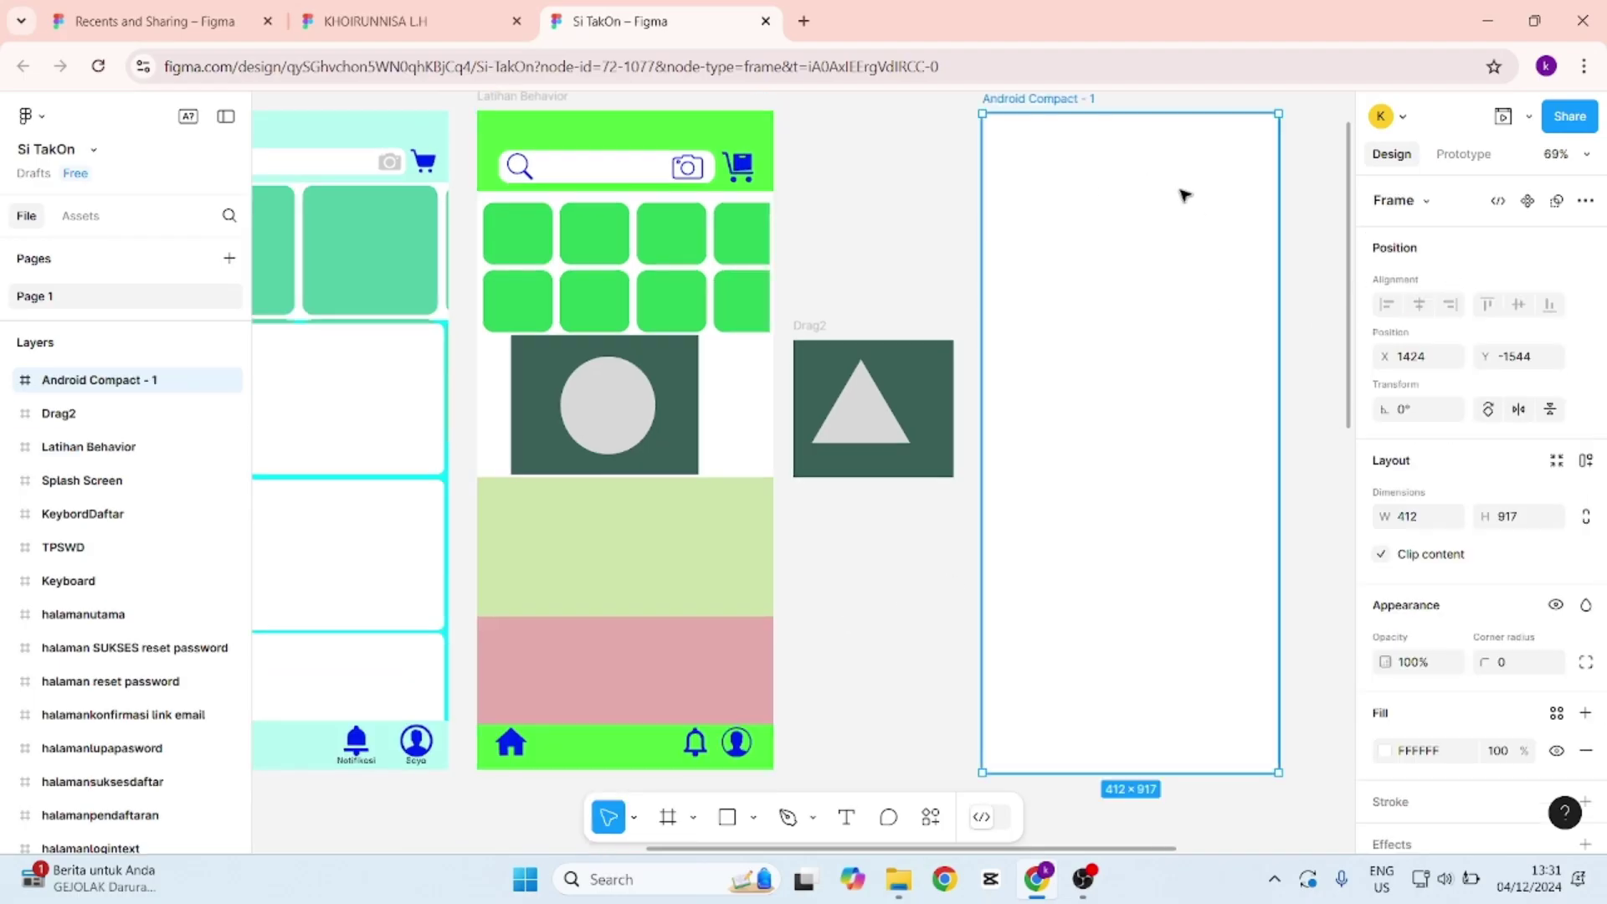
{"action": "scroll", "coordinate": [1233, 212], "scroll_direction": "up", "scroll_amount": 1}
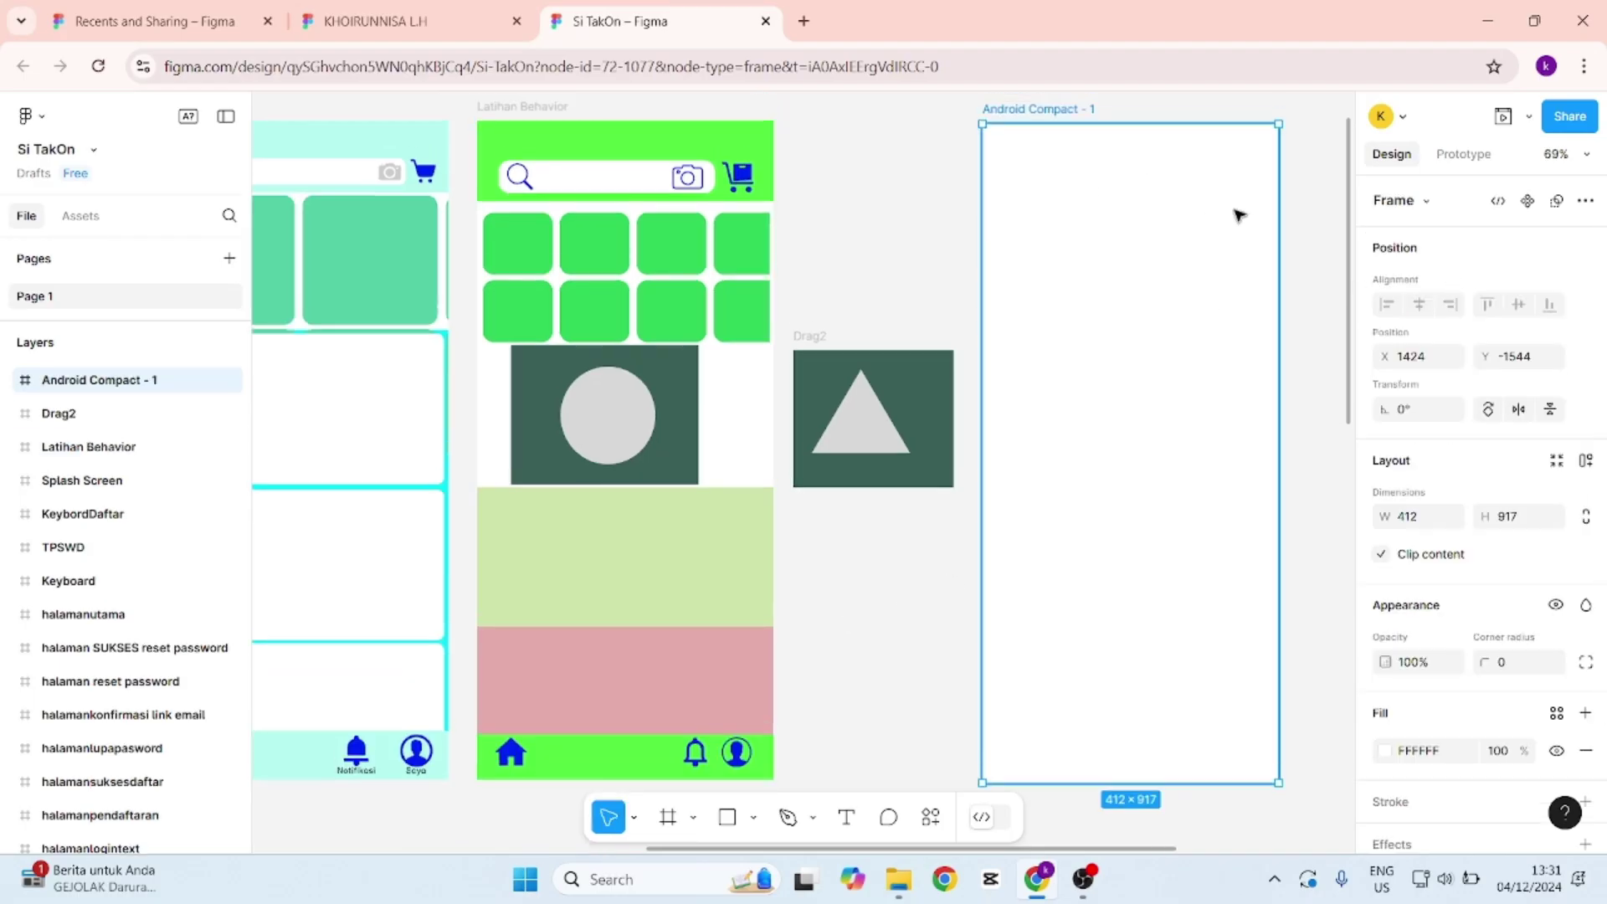
{"action": "double_click", "coordinate": [1052, 111]}
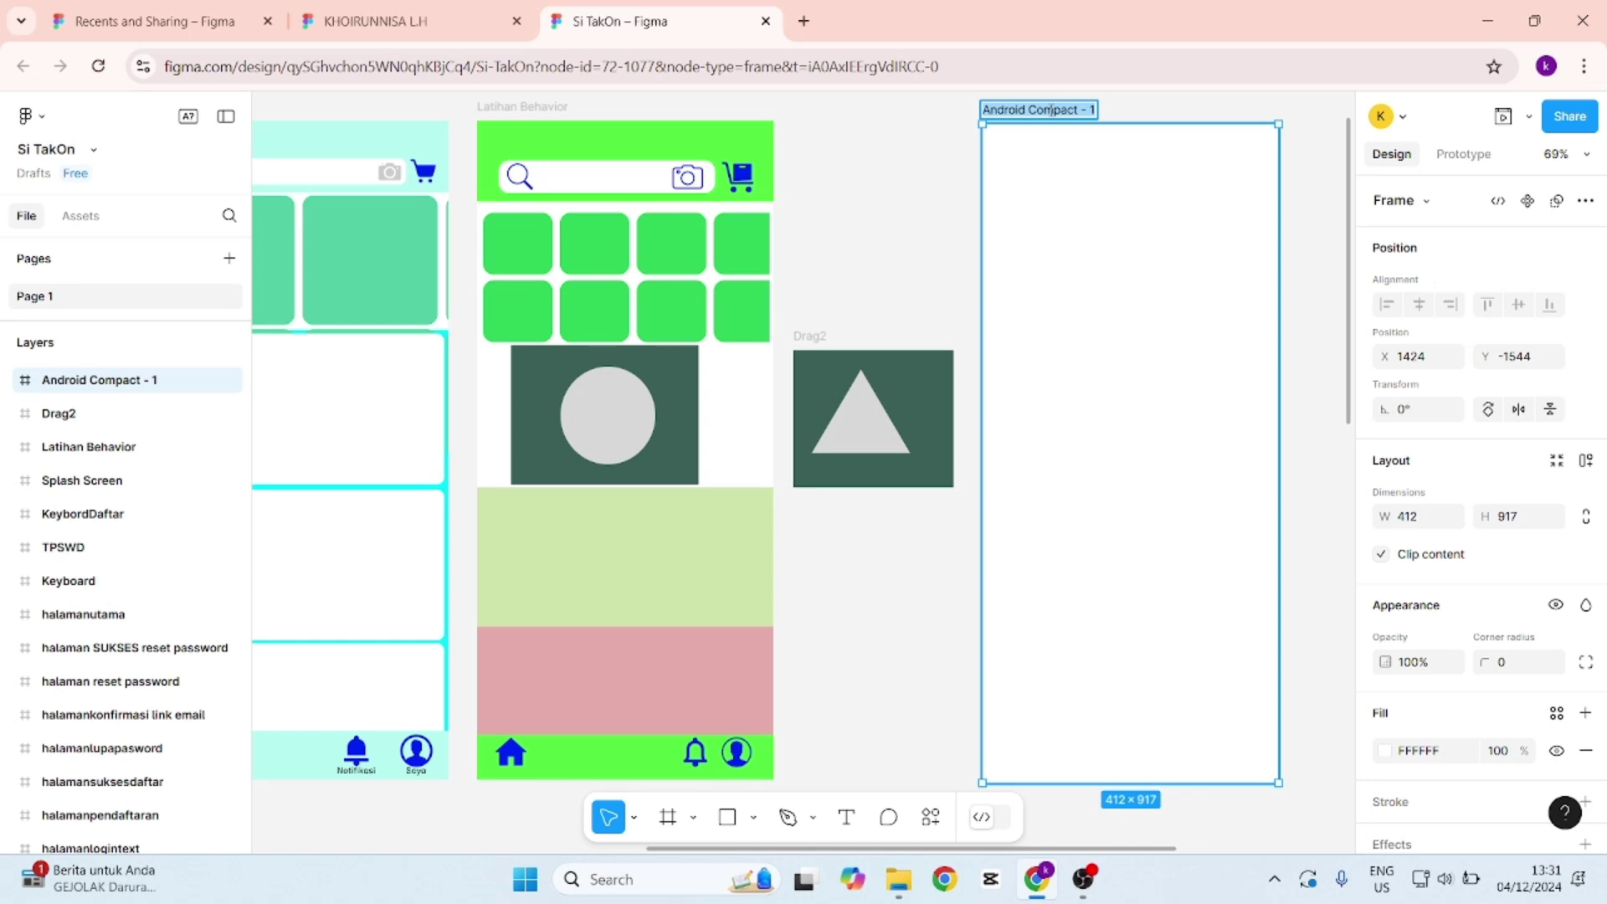
{"action": "type", "text": "Latihan"}
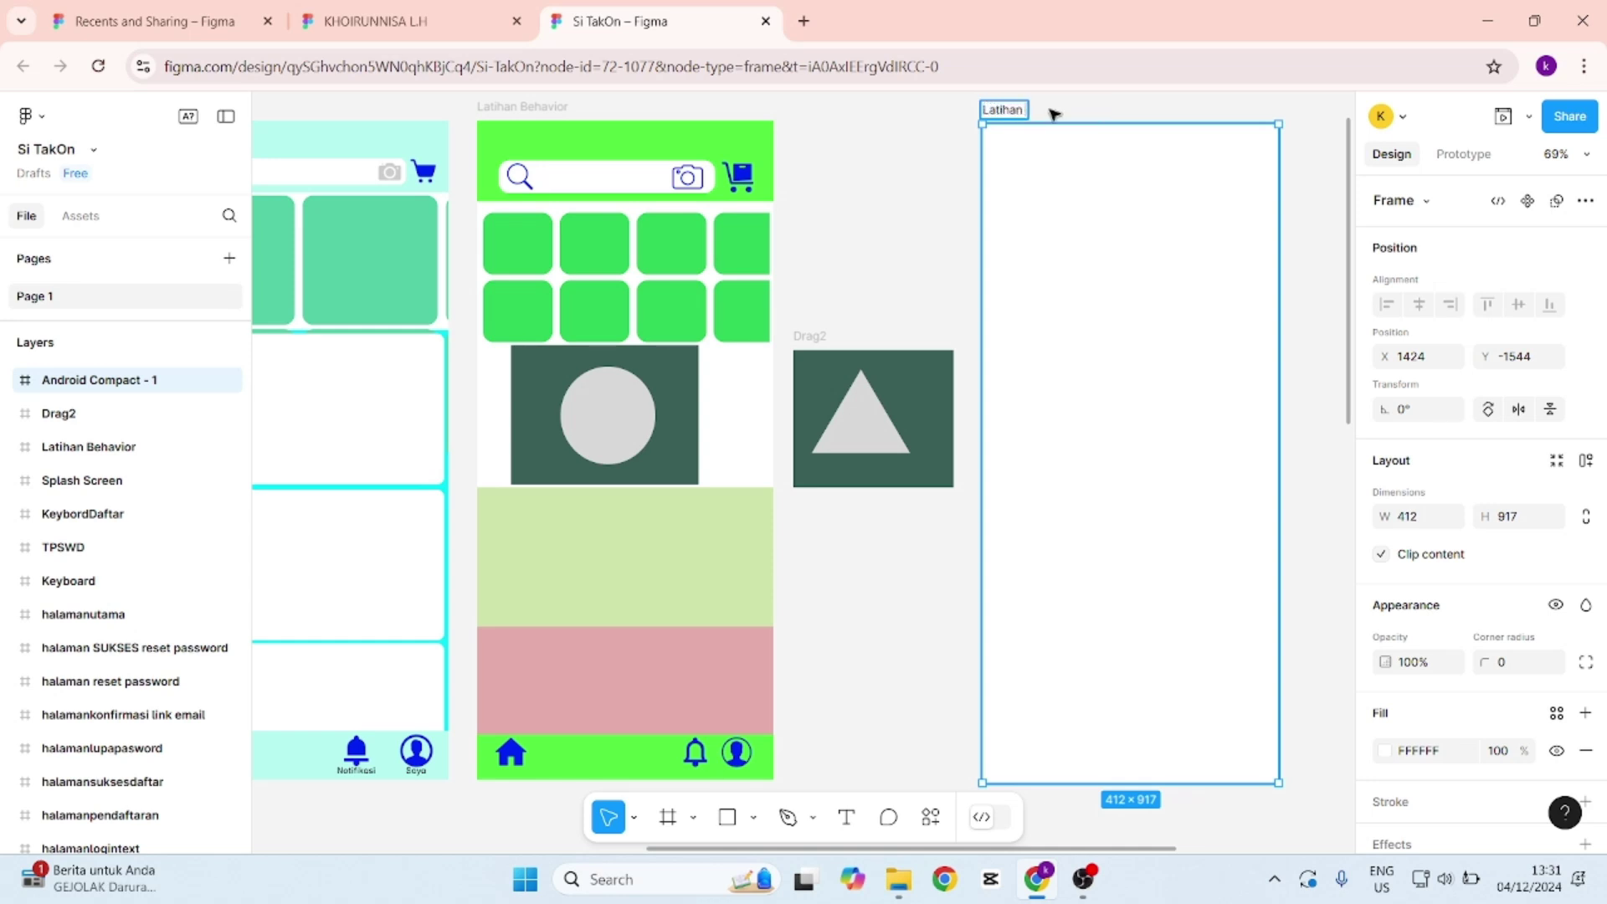
{"action": "type", "text": " Test|Scroll"}
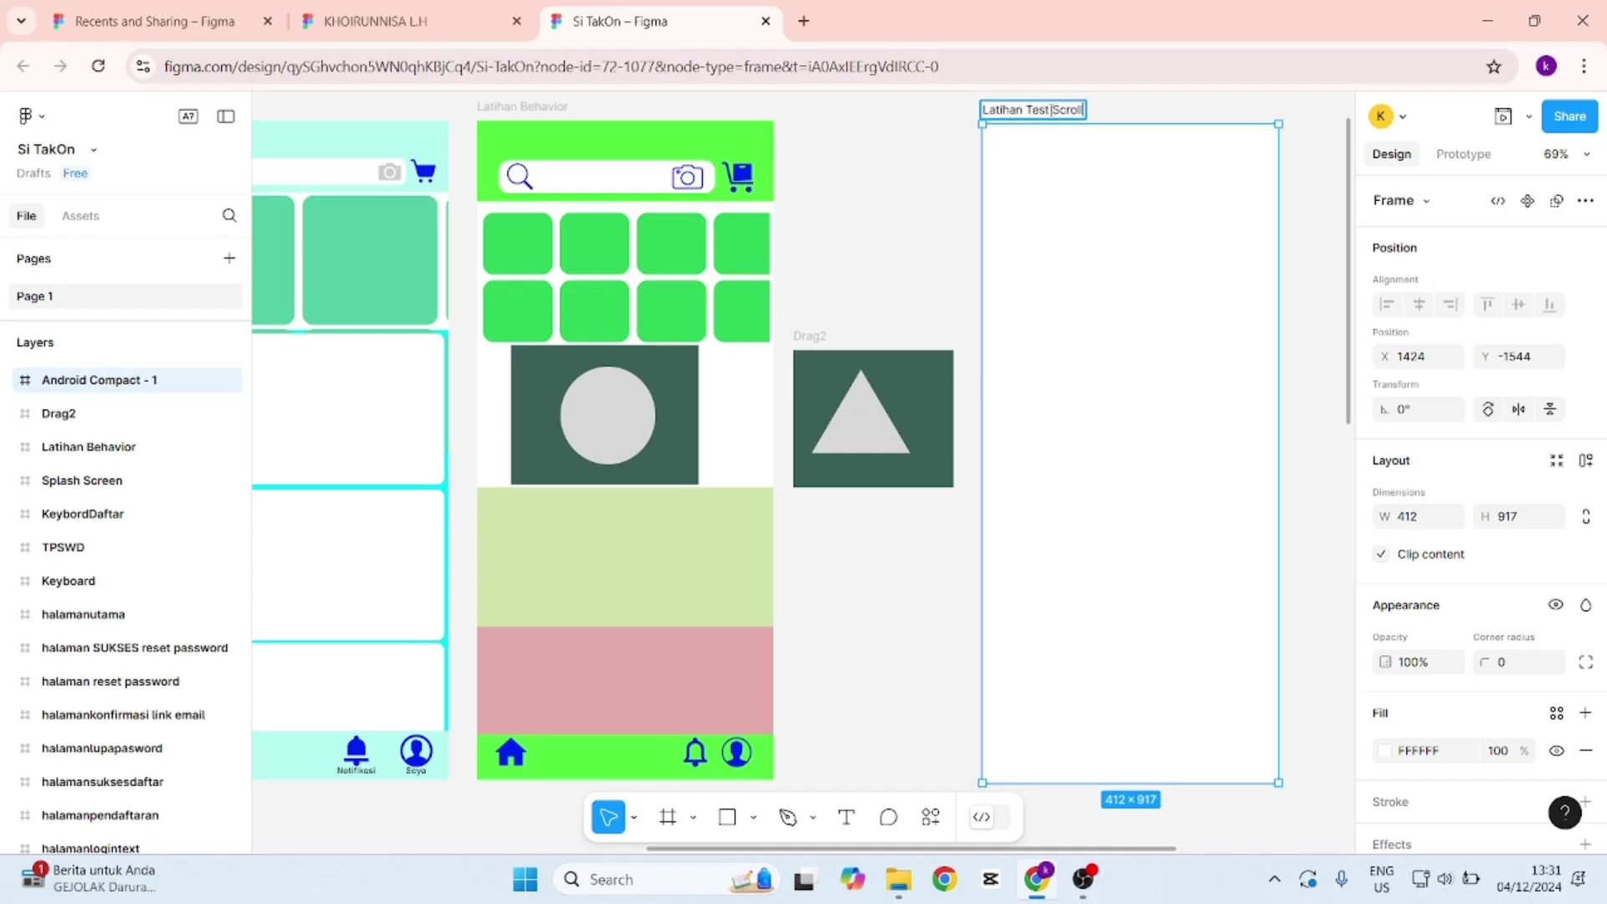
{"action": "key", "text": "Return"}
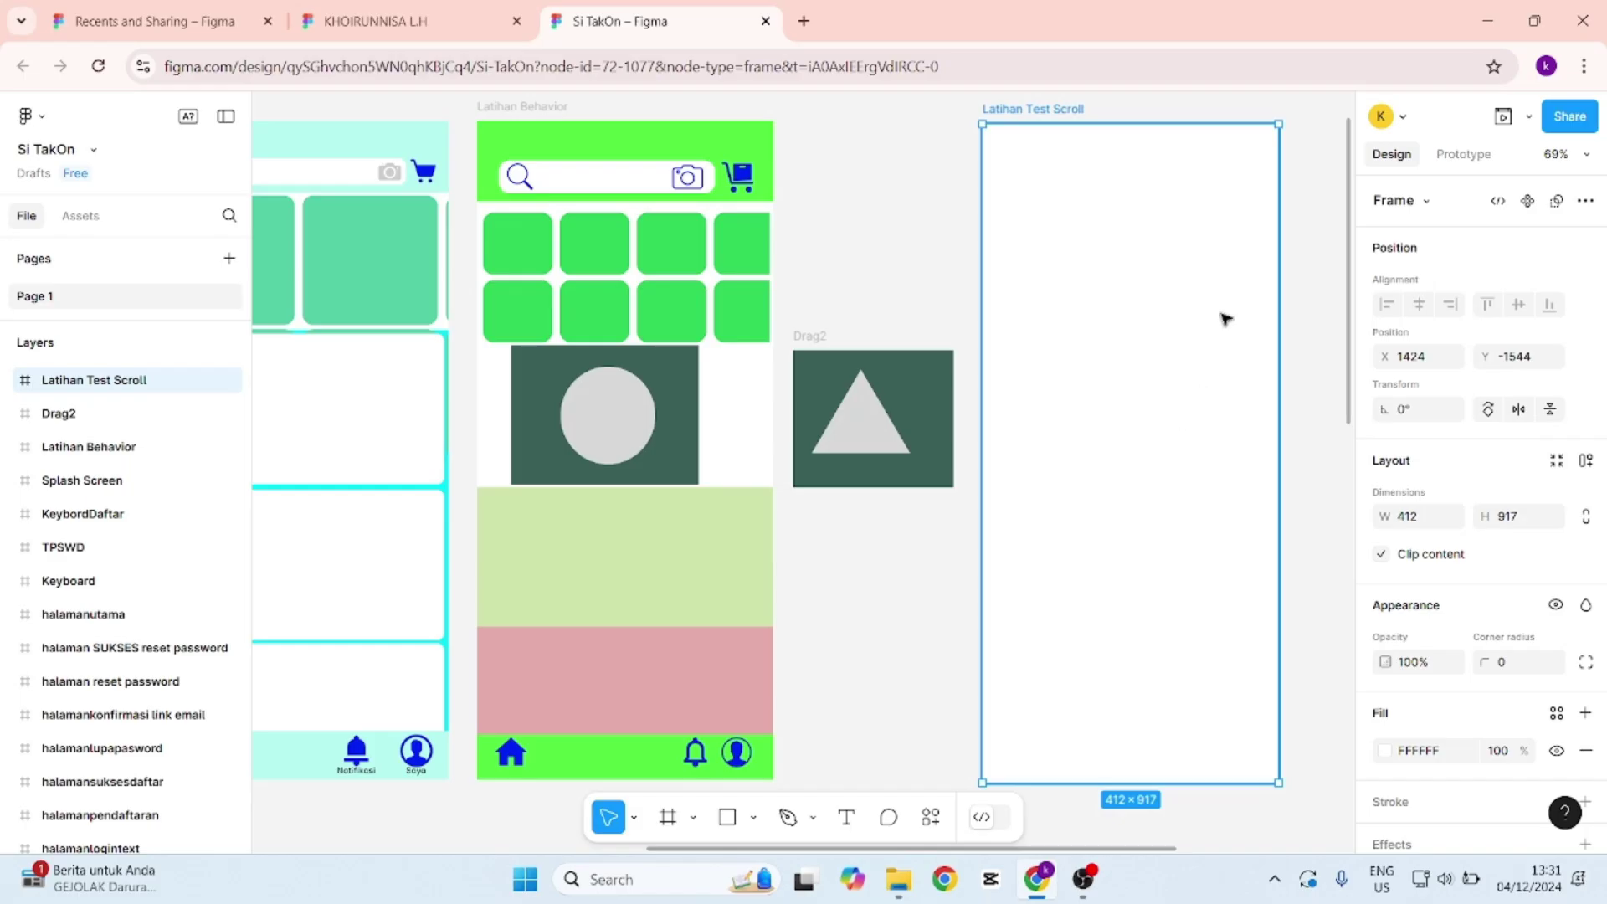
{"action": "scroll", "coordinate": [1225, 318], "scroll_direction": "down", "scroll_amount": 1}
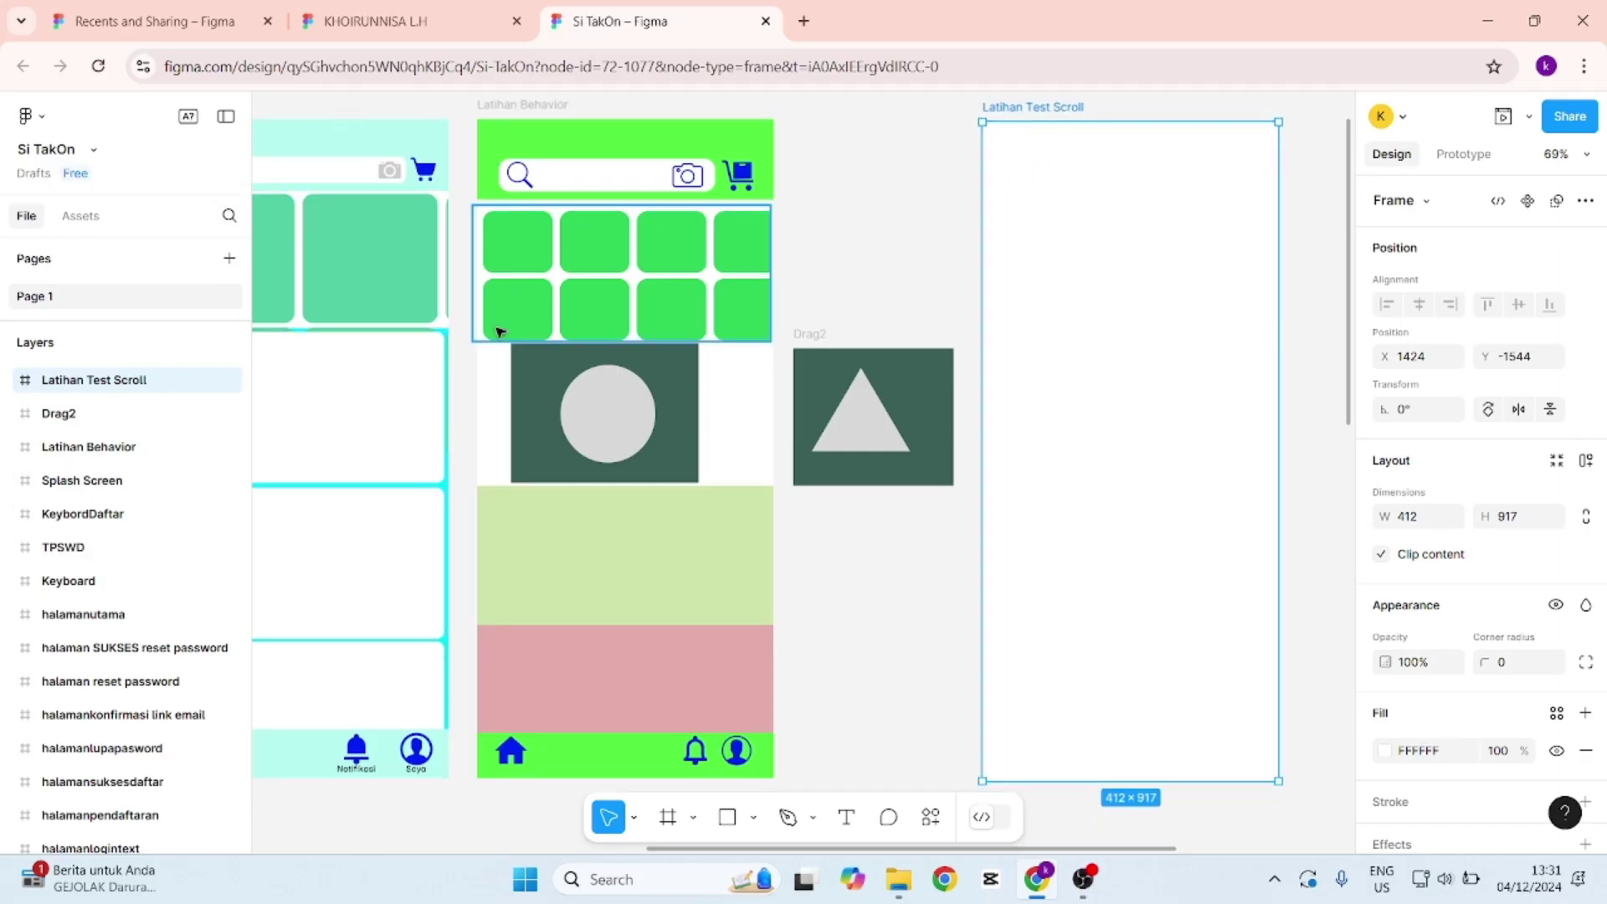
Draw a grey header rectangle across the top of the frame.
{"action": "left_click", "coordinate": [754, 817]}
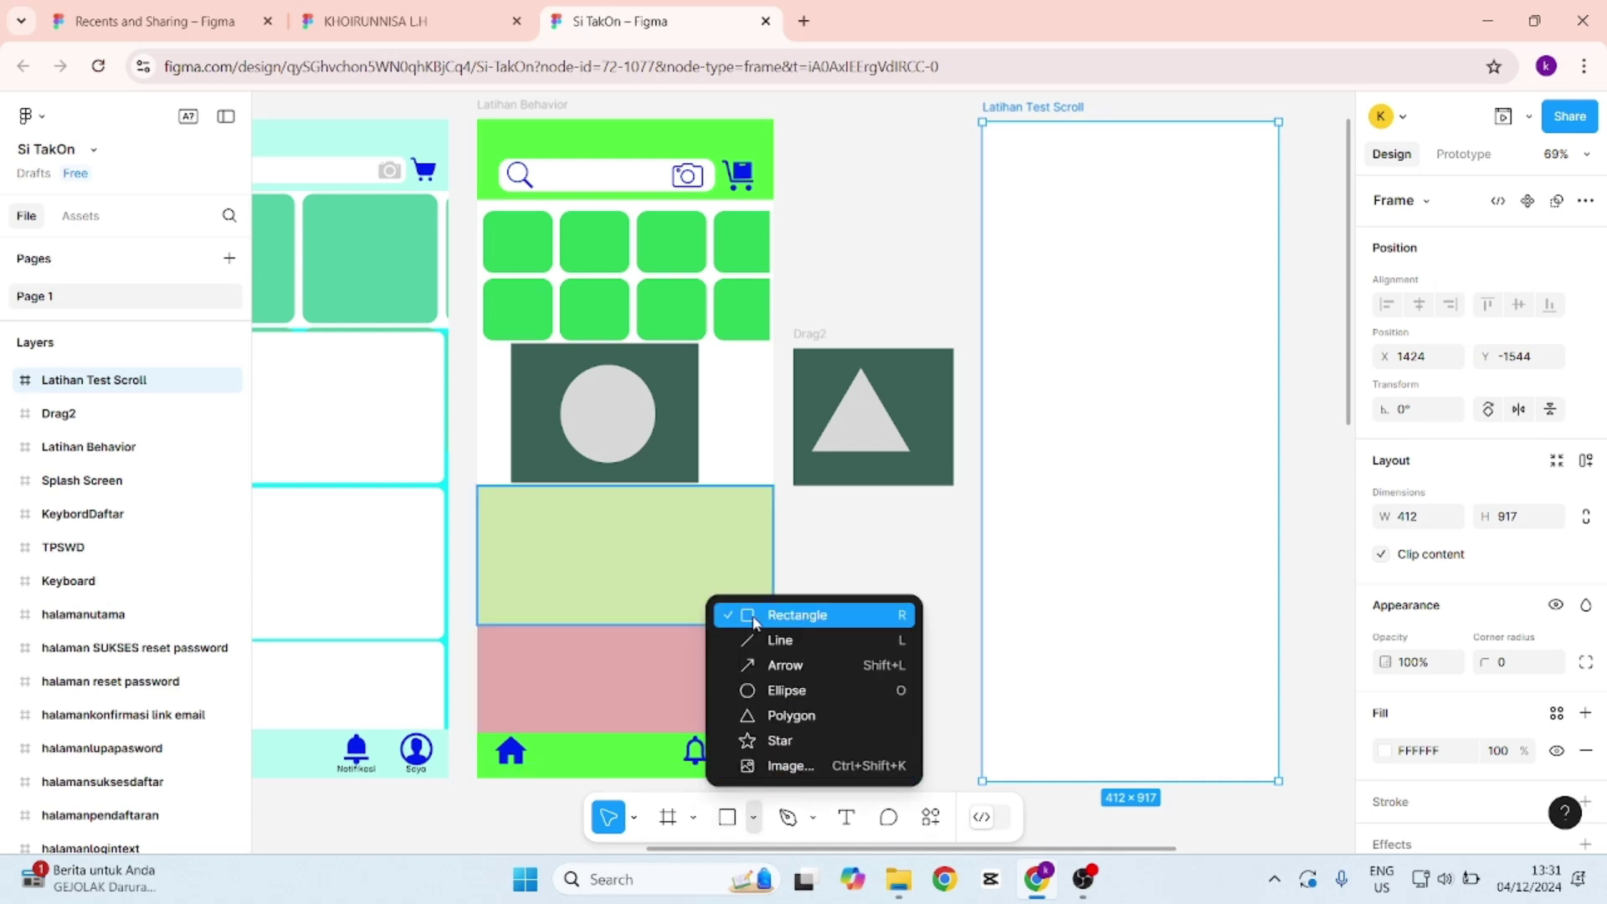
{"action": "left_click", "coordinate": [796, 615]}
{"action": "left_click_drag", "start_coordinate": [980, 125], "coordinate": [1278, 199]}
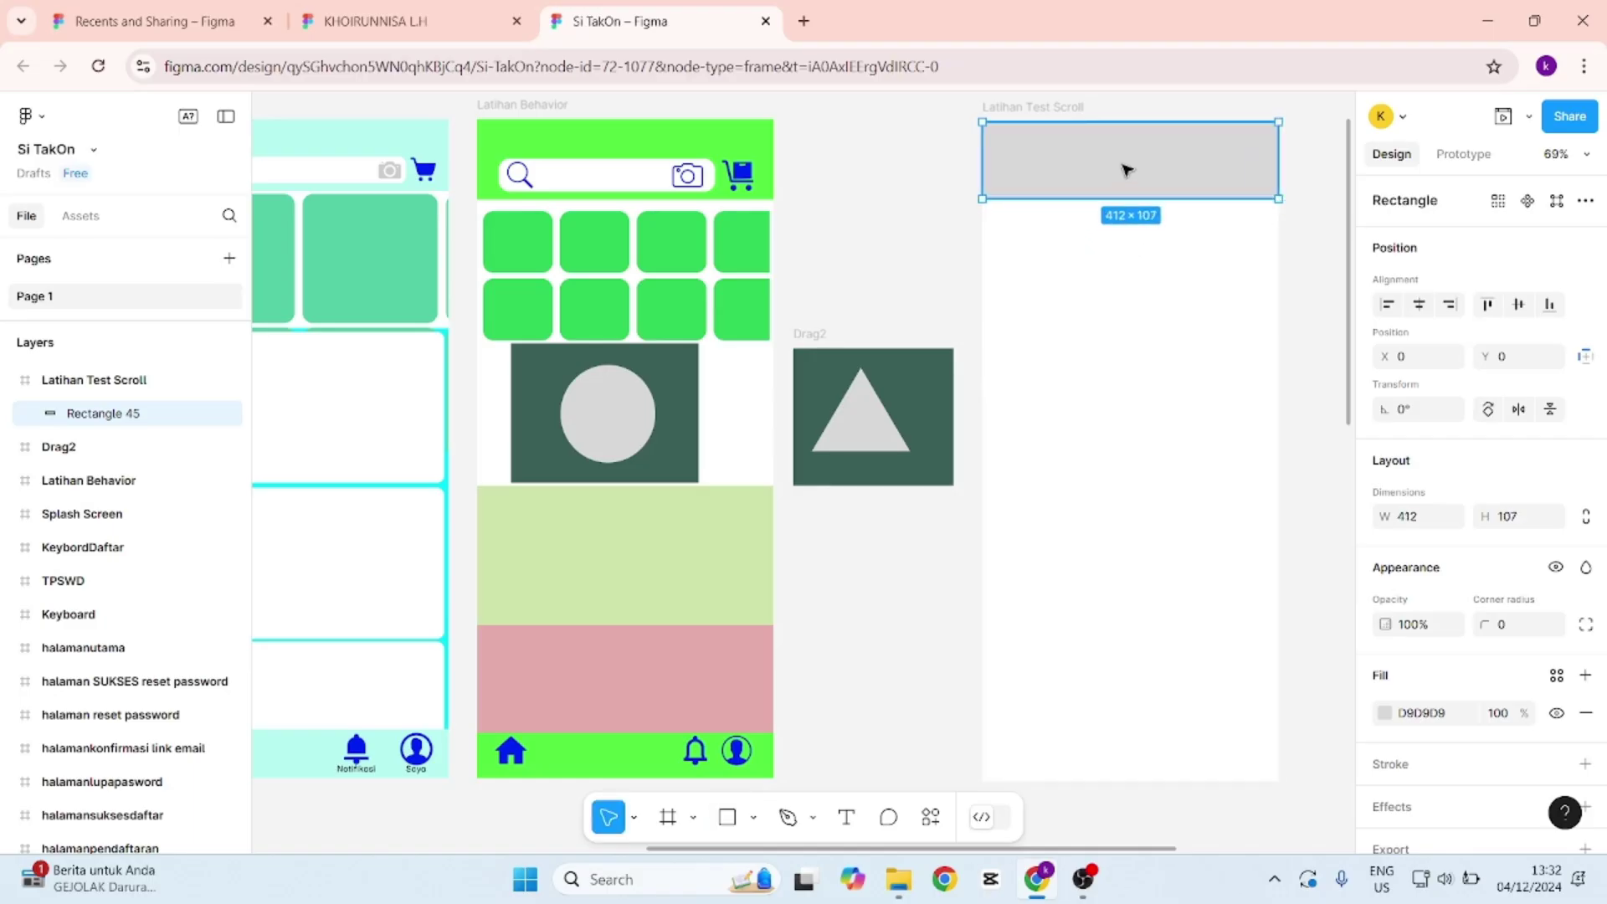
Duplicate the header bar and move the copy to the frame's bottom as a footer.
{"action": "key", "text": "ctrl+d"}
{"action": "left_click_drag", "start_coordinate": [1122, 171], "coordinate": [1129, 713]}
{"action": "scroll", "coordinate": [1118, 613], "scroll_direction": "down", "scroll_amount": 1}
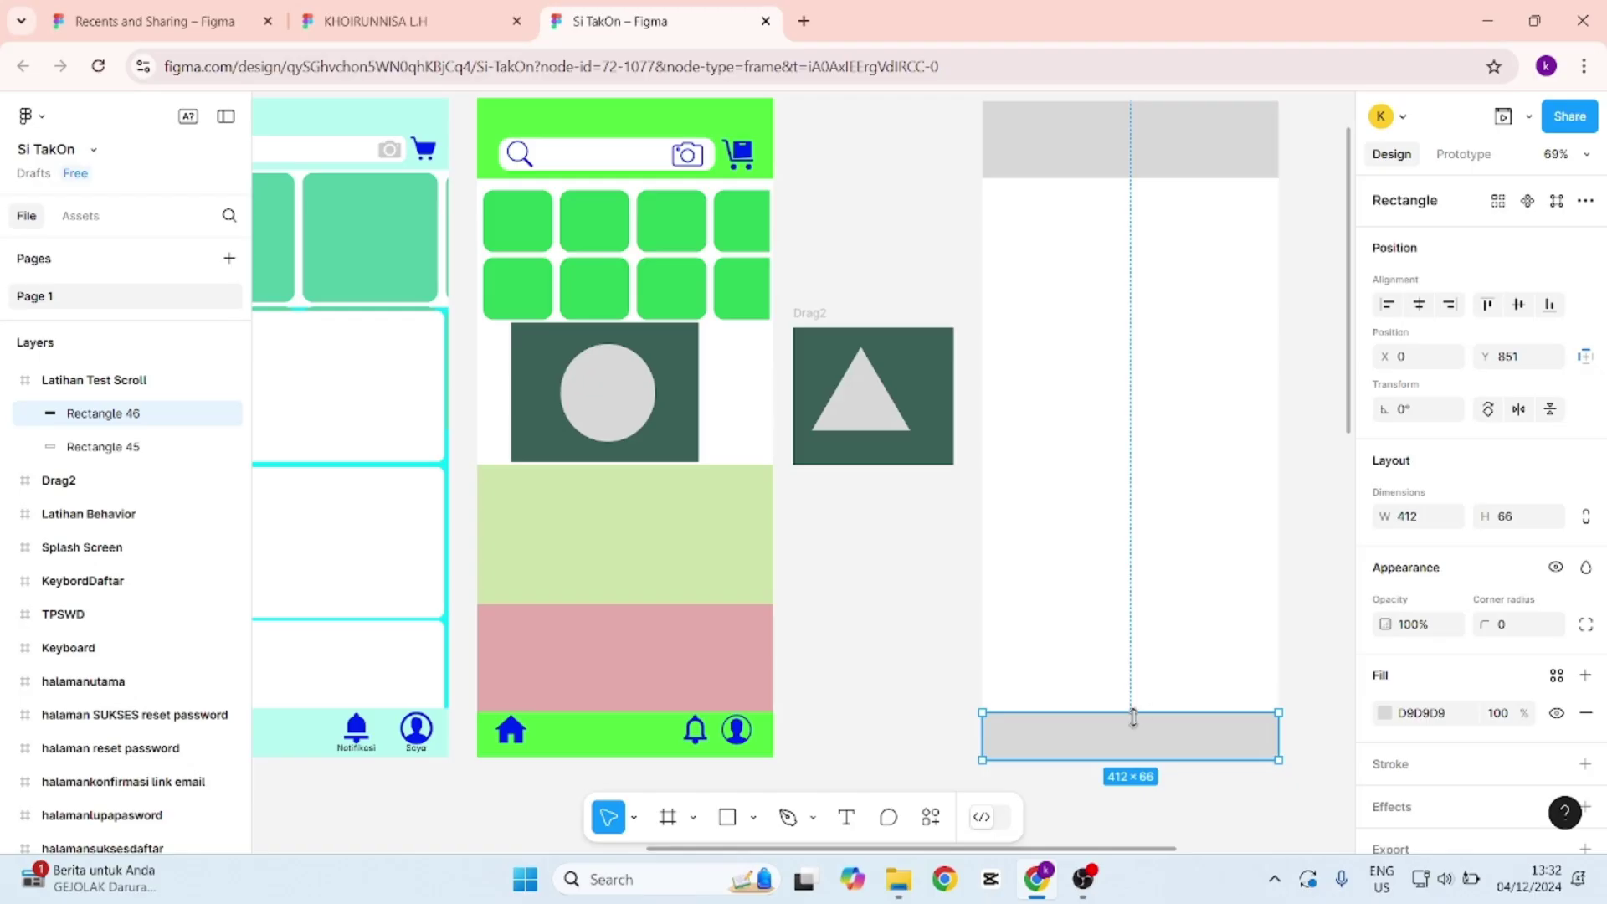
{"action": "scroll", "coordinate": [1188, 603], "scroll_direction": "up", "scroll_amount": 3}
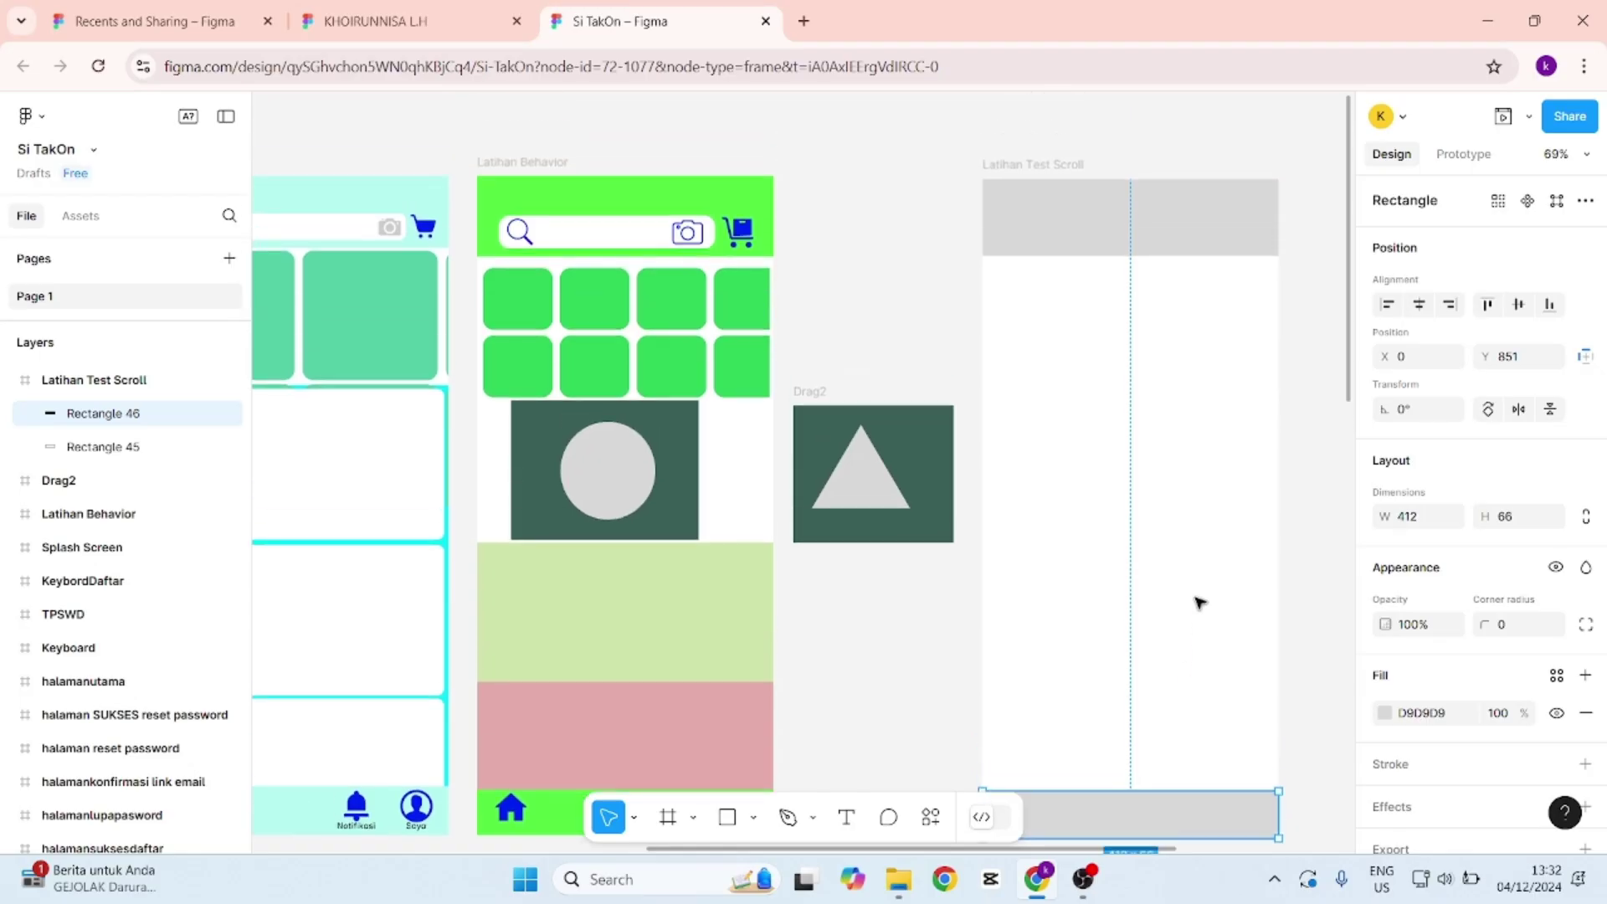
{"action": "left_click", "coordinate": [1058, 154]}
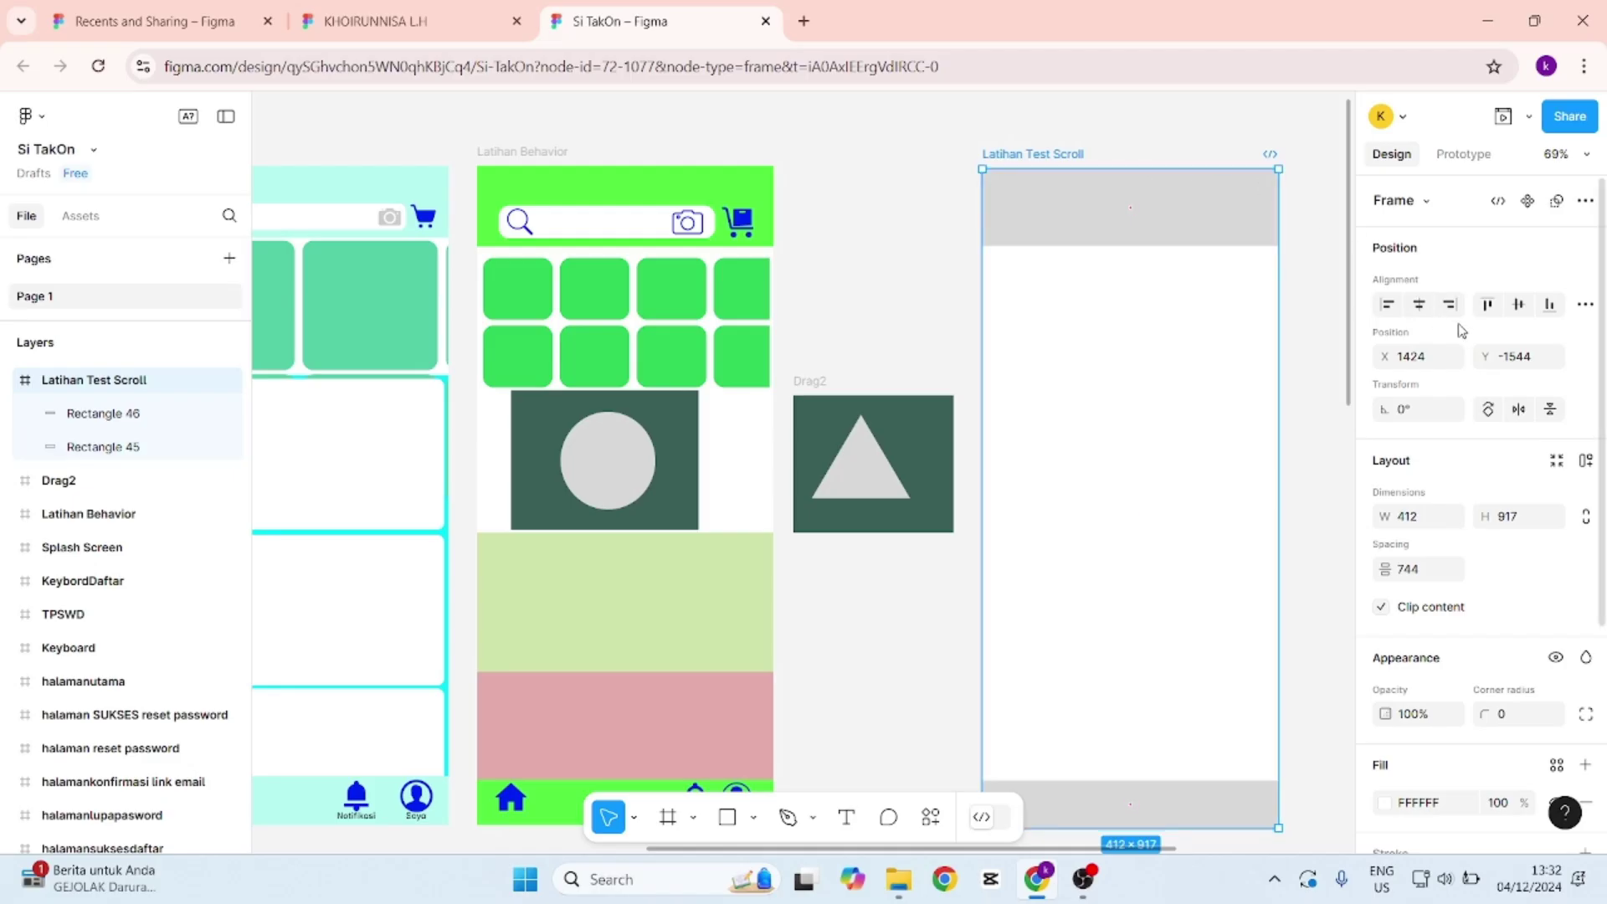
Fill the Latihan Test Scroll frame with a dark green.
{"action": "scroll", "coordinate": [1436, 604], "scroll_direction": "down", "scroll_amount": 1}
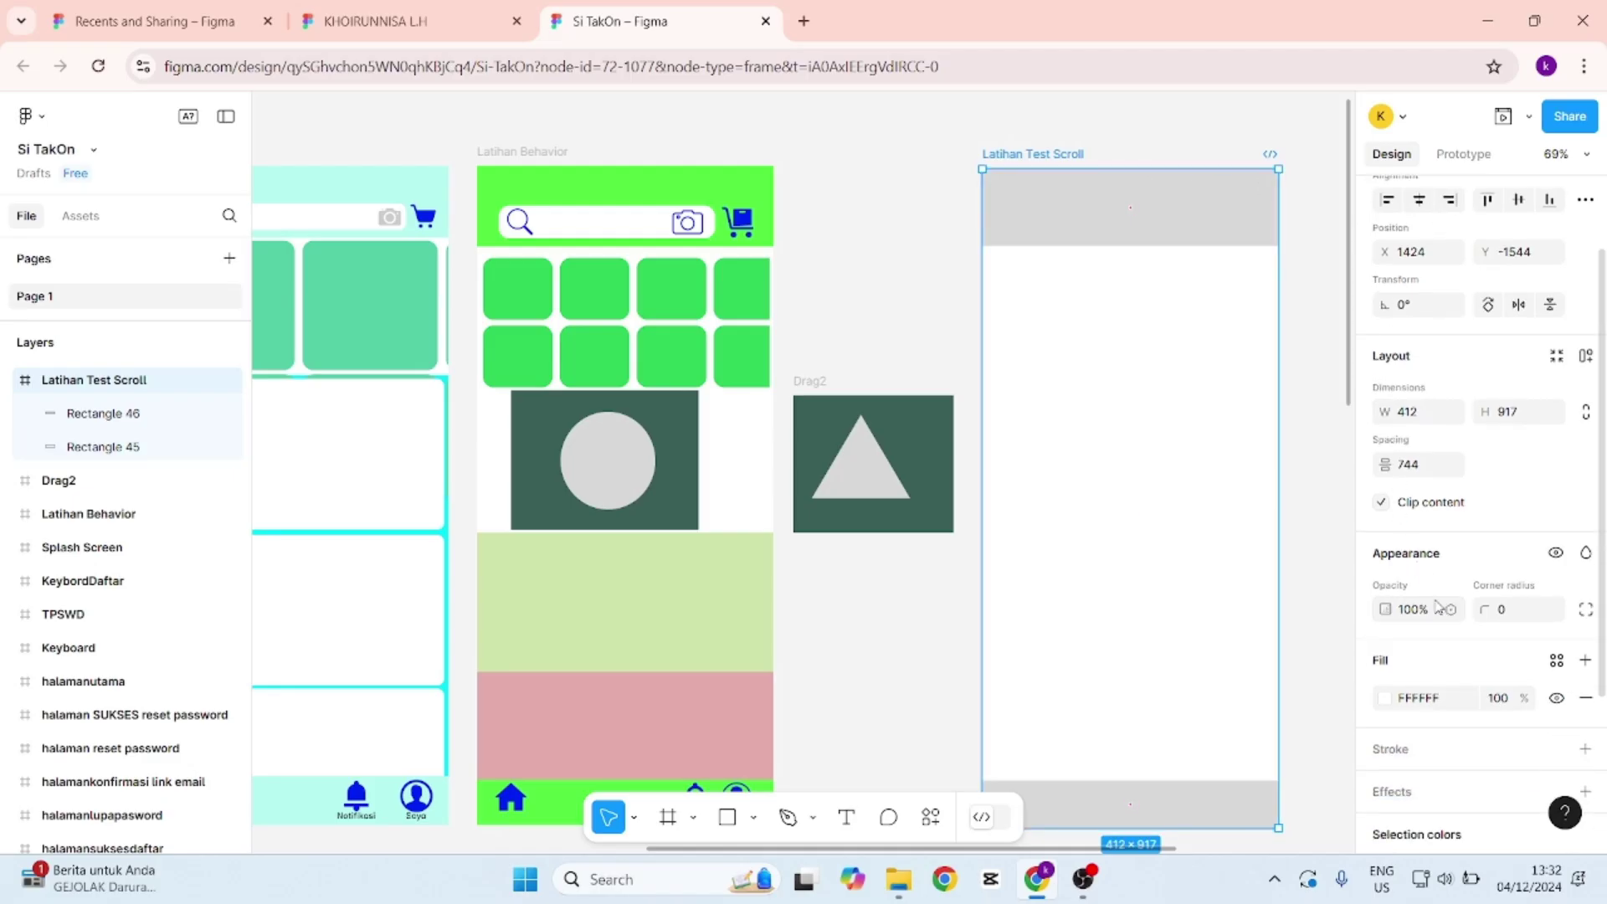
{"action": "left_click", "coordinate": [1384, 698]}
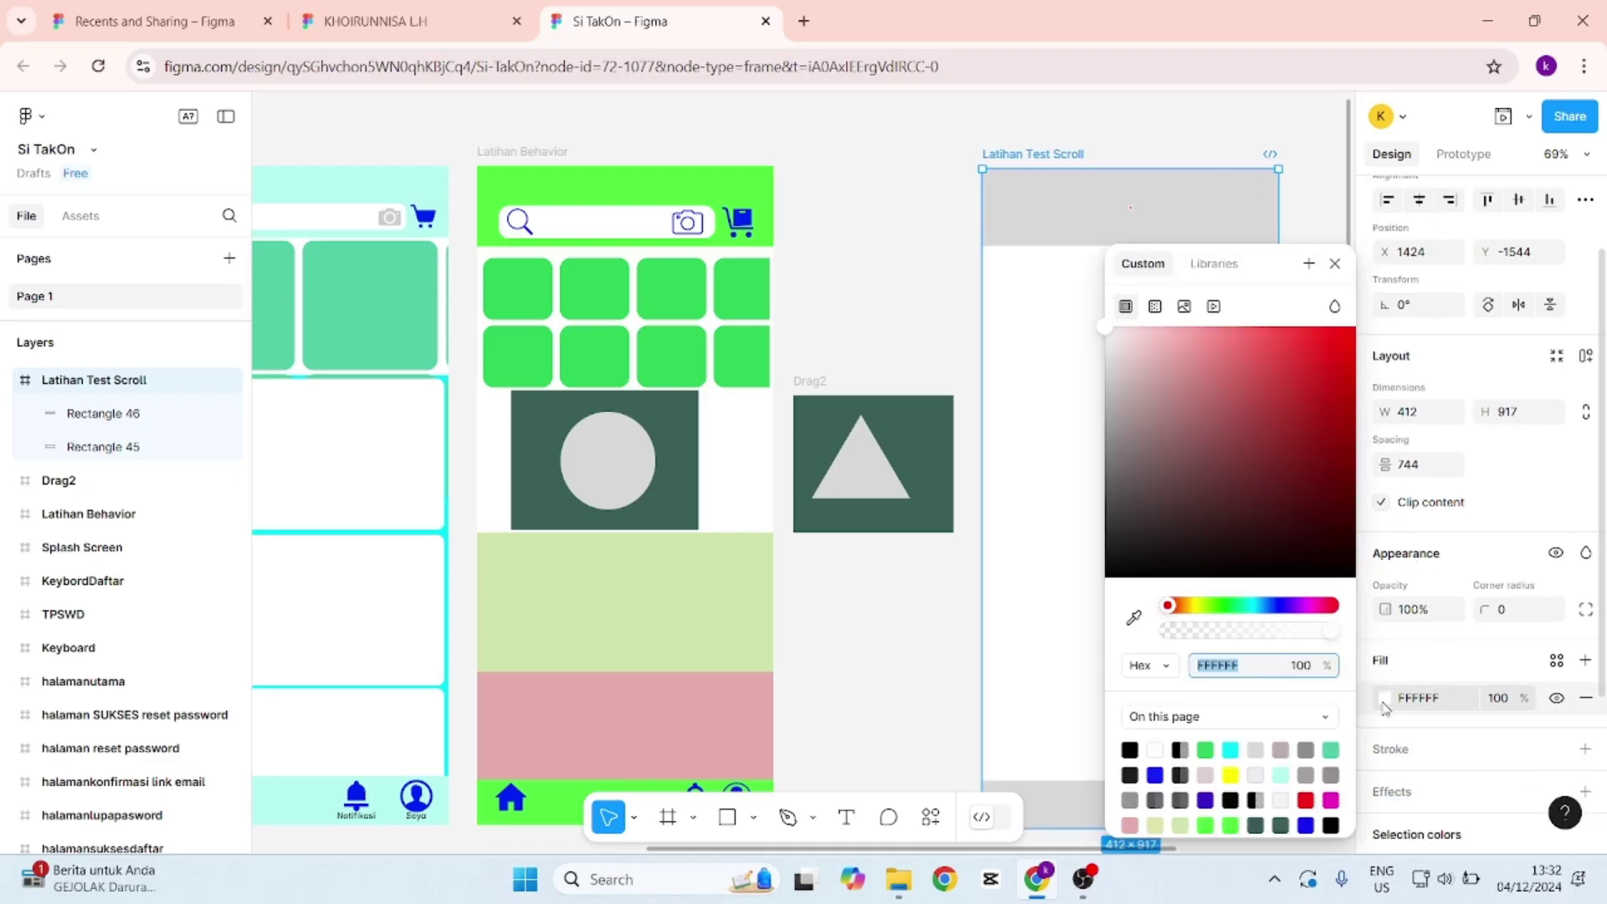
{"action": "left_click_drag", "start_coordinate": [1218, 608], "coordinate": [1235, 605]}
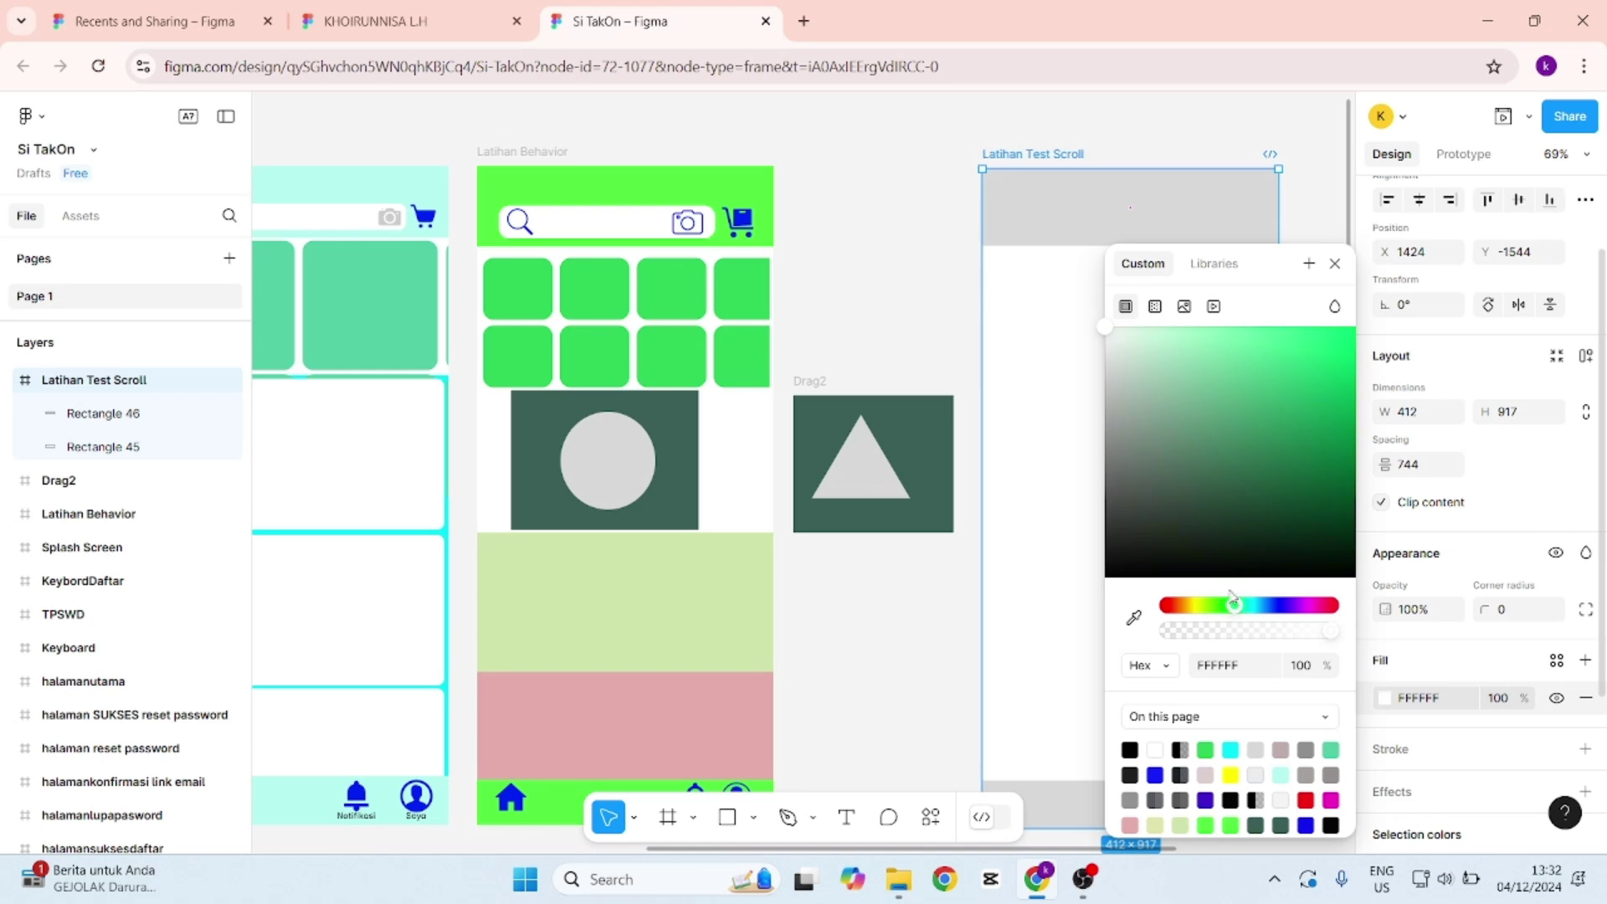
{"action": "left_click", "coordinate": [1292, 357]}
{"action": "left_click_drag", "start_coordinate": [1290, 367], "coordinate": [1264, 431]}
{"action": "left_click", "coordinate": [970, 182]}
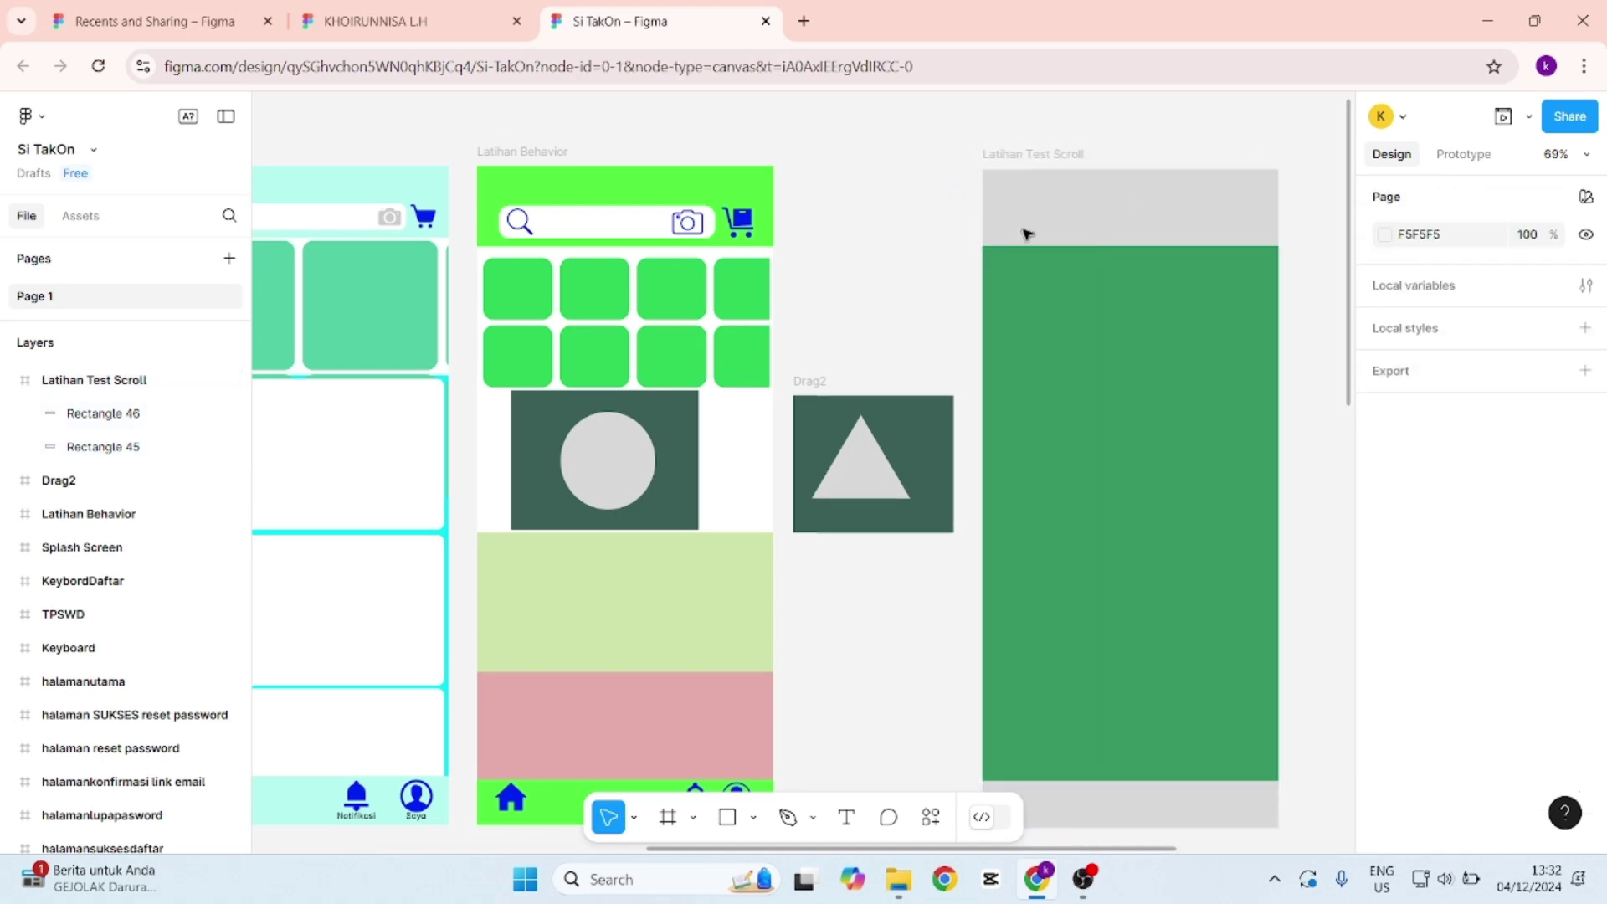
Fill the top header rectangle with light mint green 6BEAC4.
{"action": "left_click", "coordinate": [1207, 211]}
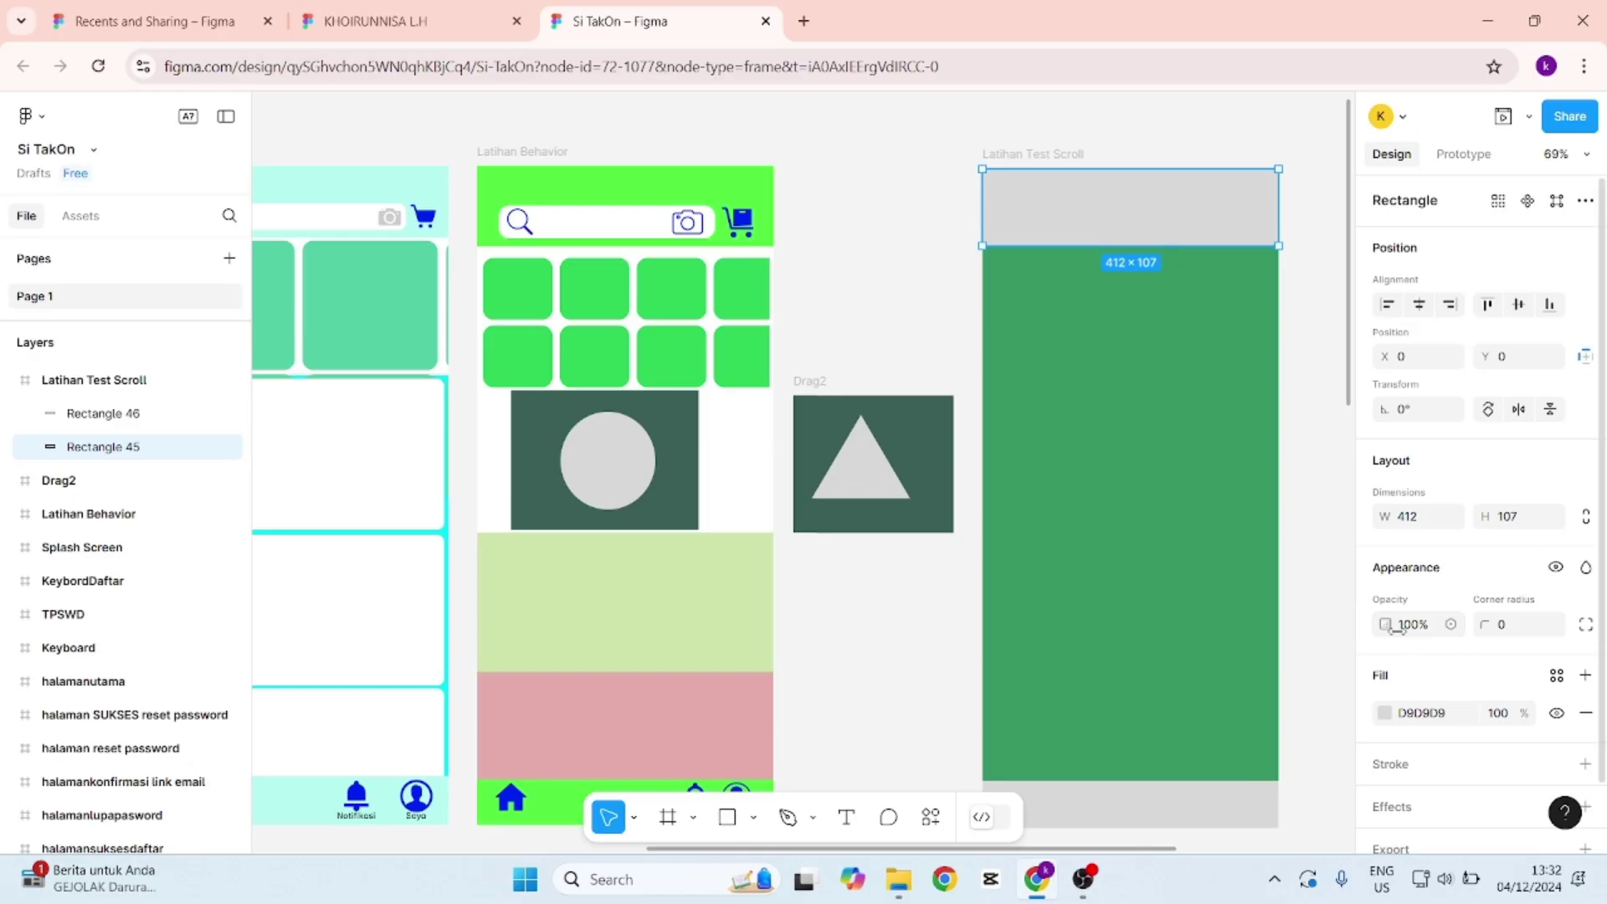
{"action": "left_click", "coordinate": [1386, 713]}
{"action": "left_click_drag", "start_coordinate": [1170, 408], "coordinate": [1175, 487]}
{"action": "left_click_drag", "start_coordinate": [1180, 608], "coordinate": [1240, 608]}
{"action": "left_click_drag", "start_coordinate": [1187, 483], "coordinate": [1237, 361]}
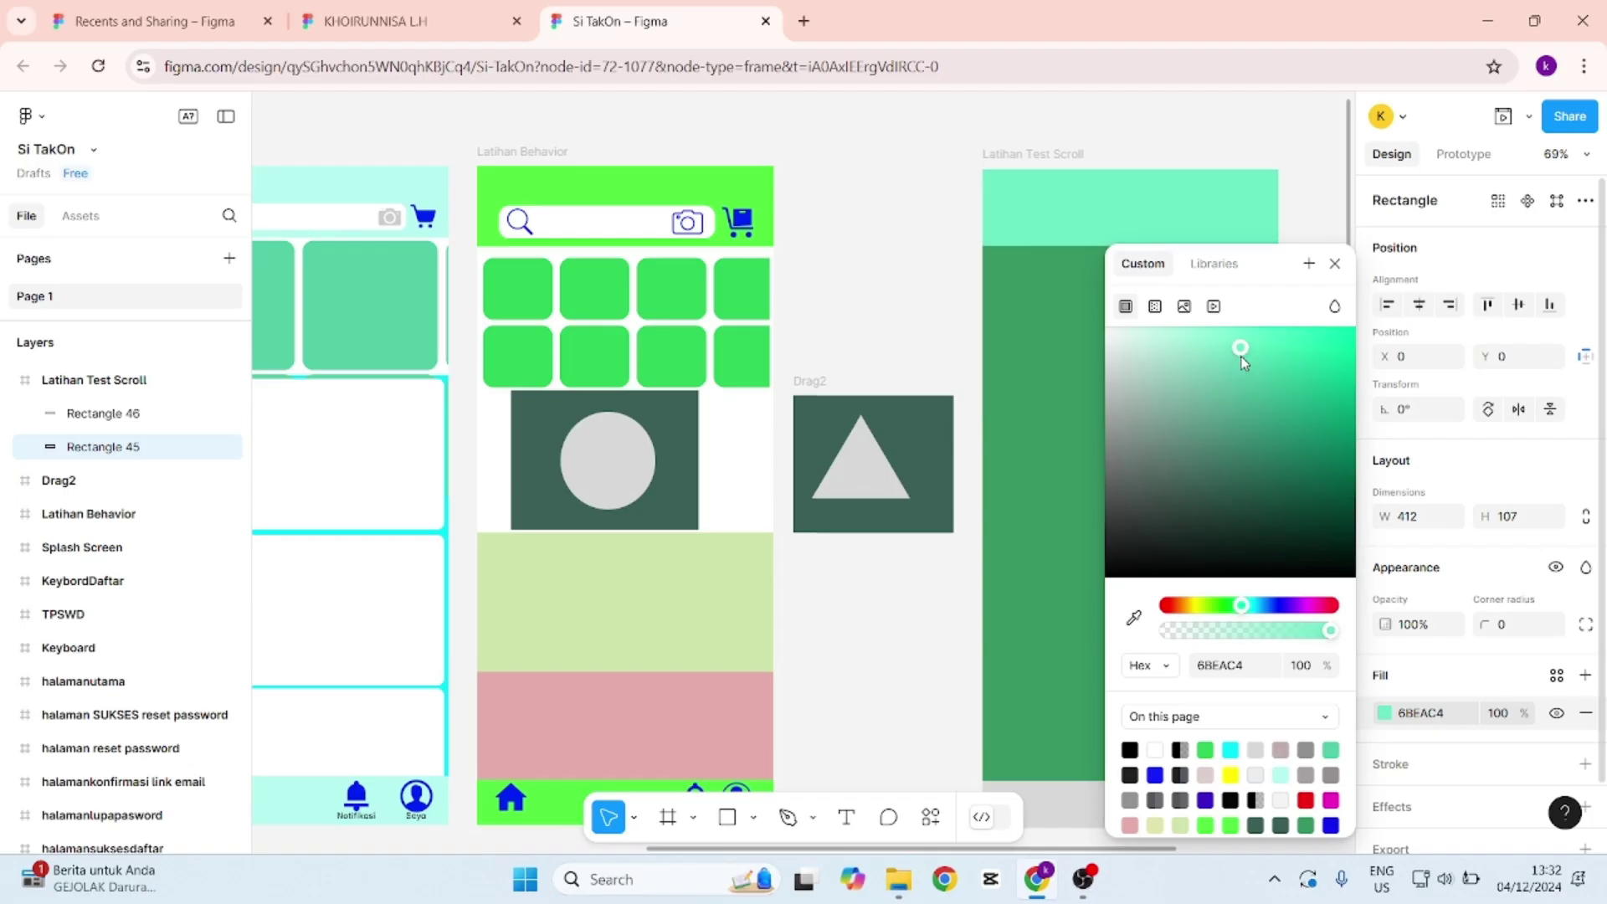
{"action": "left_click", "coordinate": [1270, 133]}
{"action": "scroll", "coordinate": [1298, 369], "scroll_direction": "down", "scroll_amount": 3}
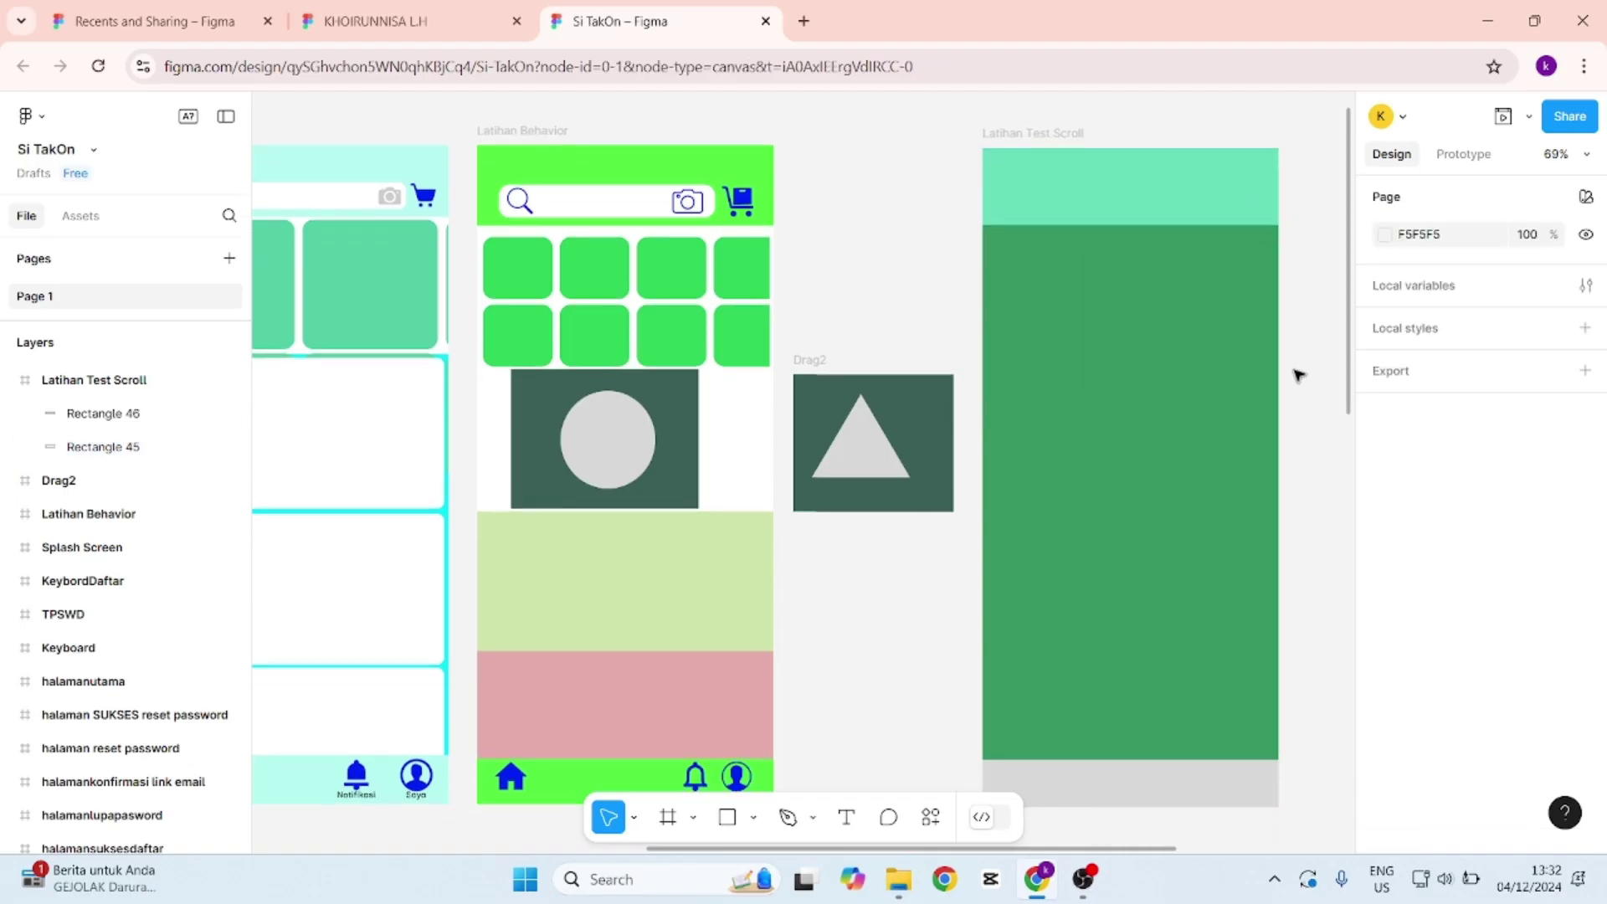
Eyedrop the header's mint colour into the footer bar's fill.
{"action": "left_click", "coordinate": [1192, 694]}
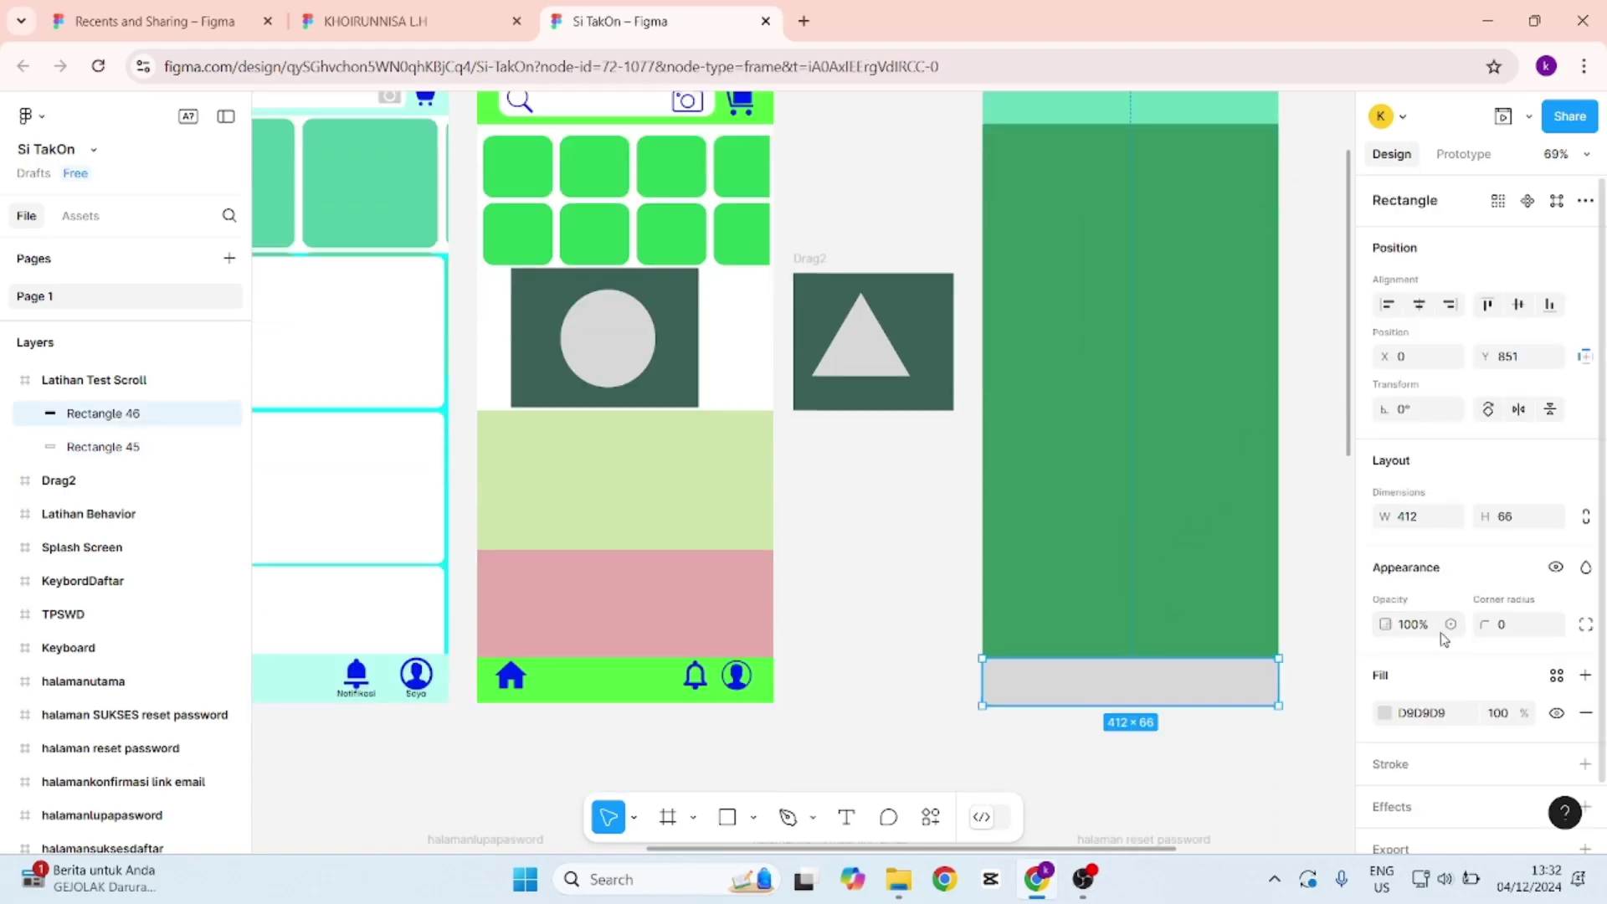
{"action": "left_click", "coordinate": [1384, 713]}
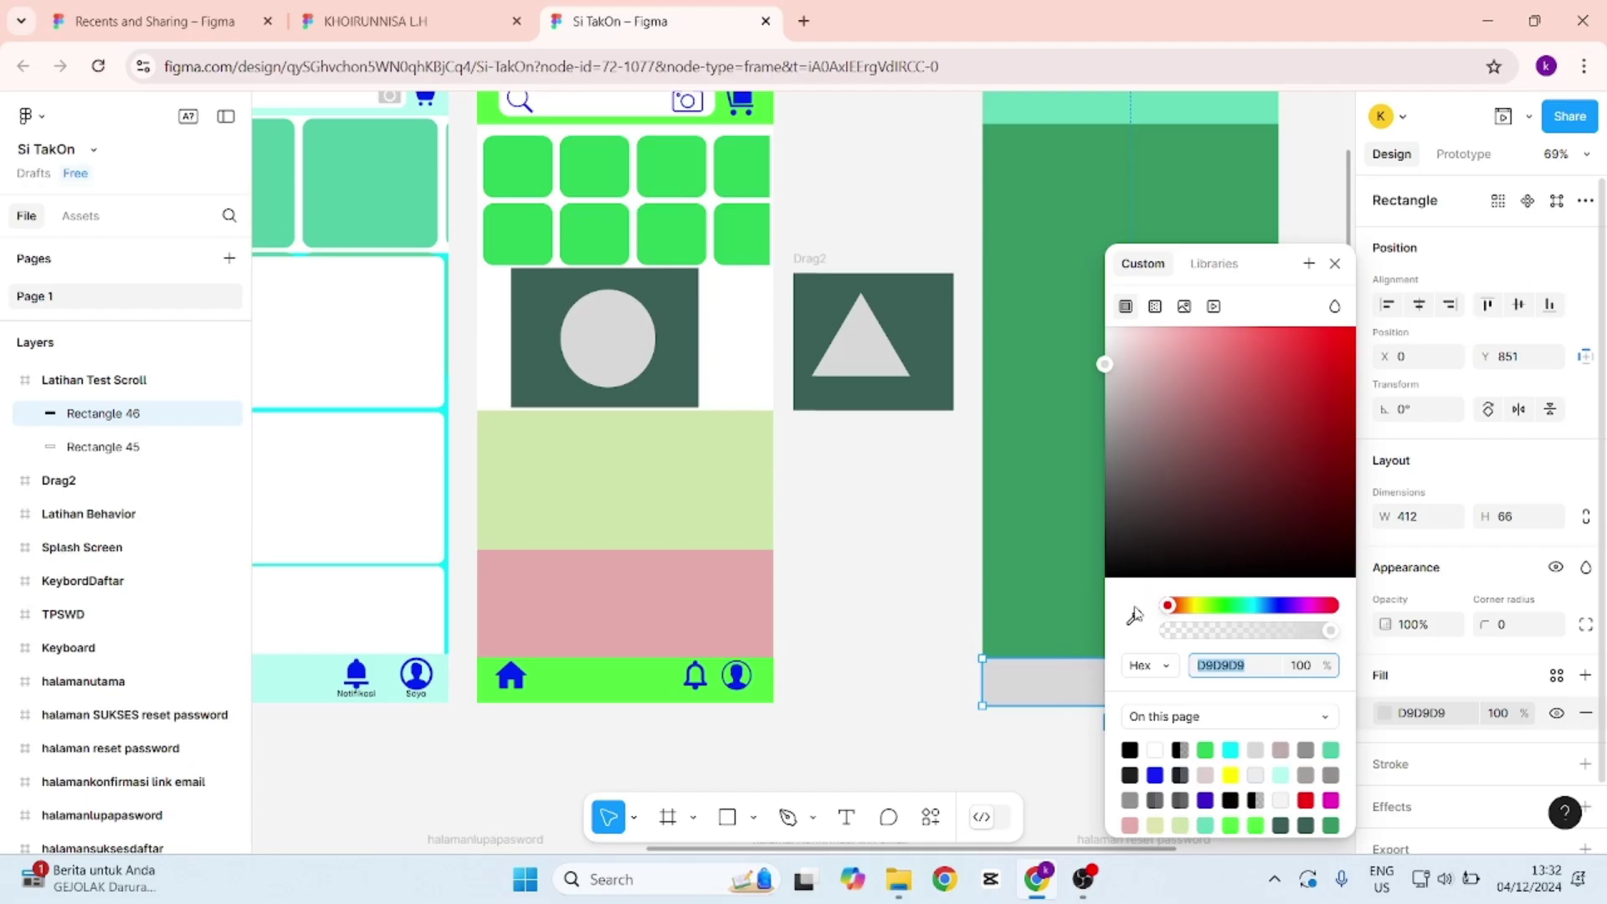
{"action": "left_click", "coordinate": [1135, 611]}
{"action": "left_click", "coordinate": [1013, 109]}
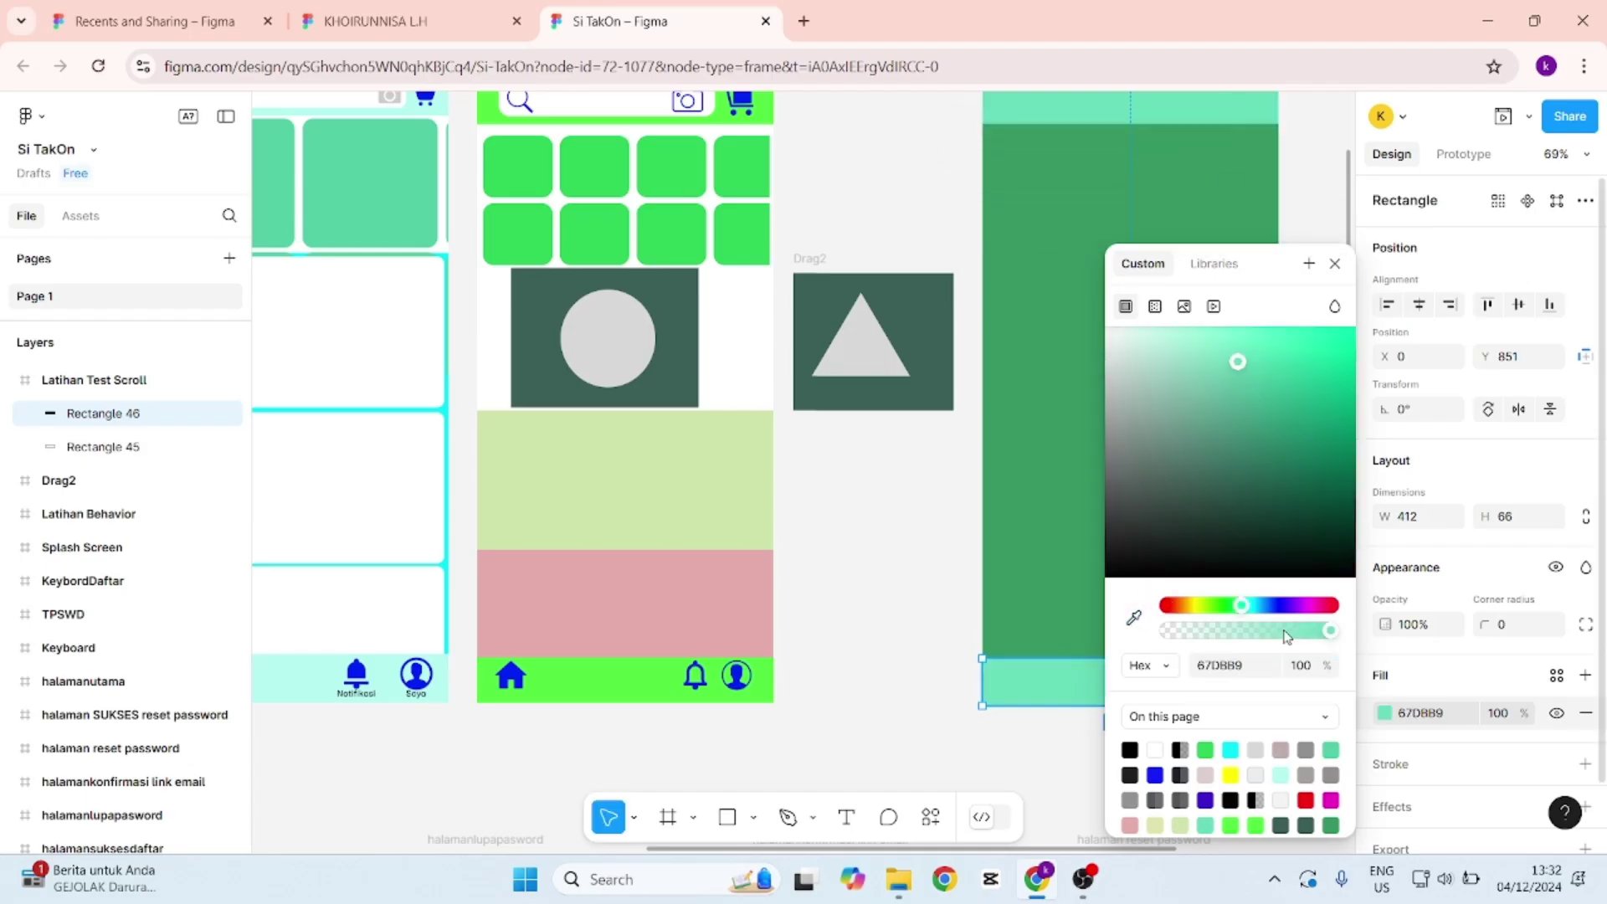
{"action": "left_click", "coordinate": [1315, 201]}
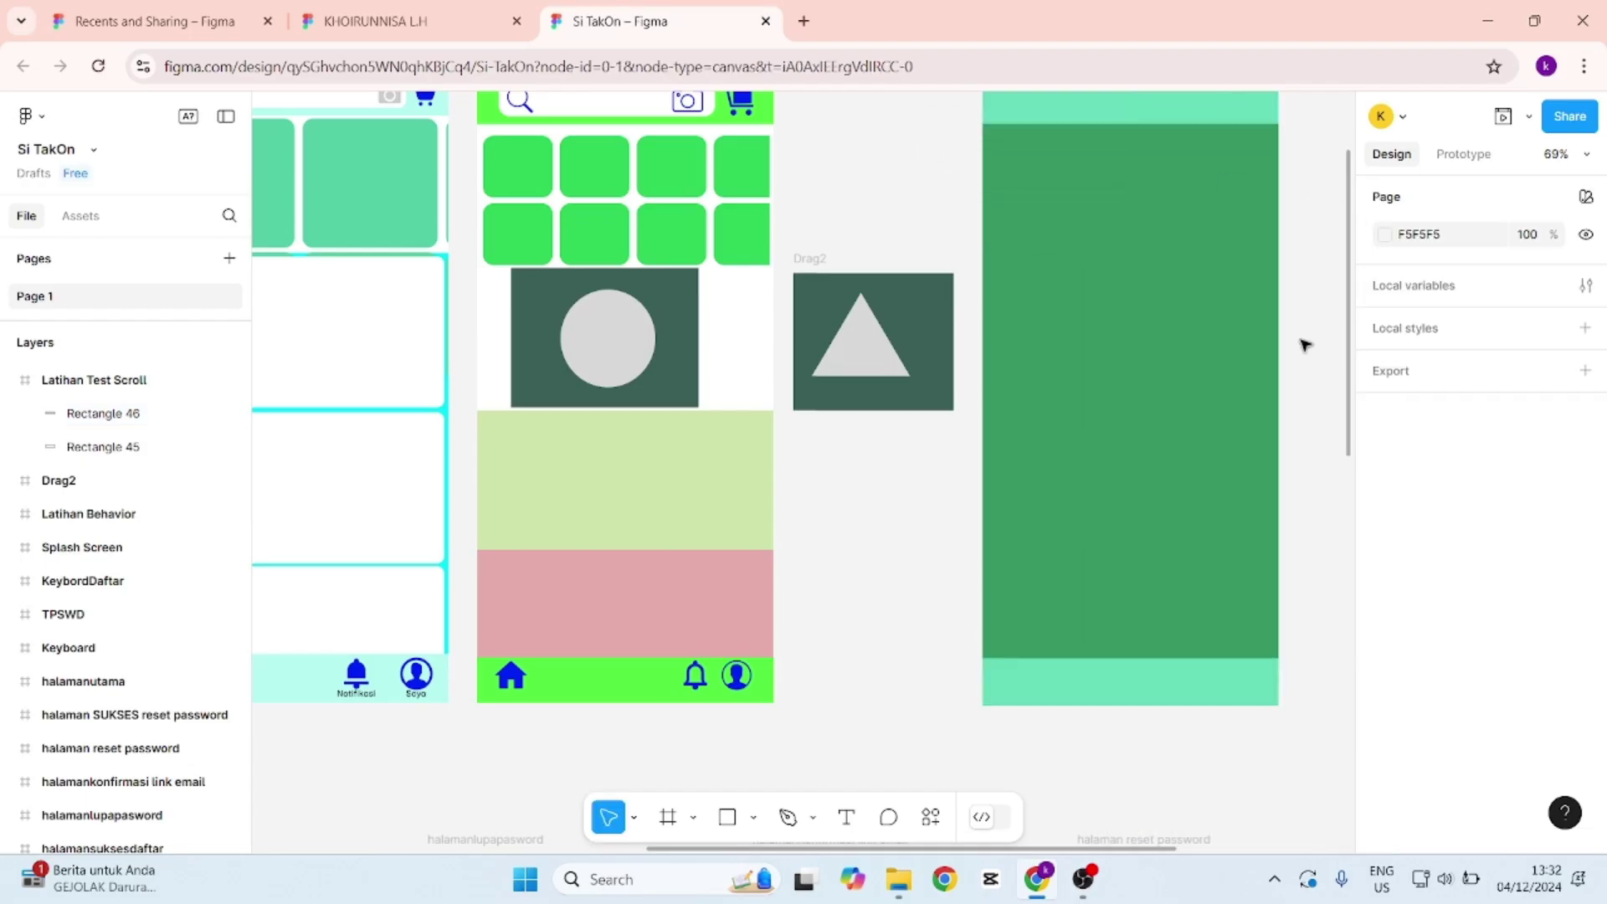
{"action": "scroll", "coordinate": [1304, 345], "scroll_direction": "up", "scroll_amount": 1}
{"action": "scroll", "coordinate": [1304, 344], "scroll_direction": "down", "scroll_amount": 1}
{"action": "scroll", "coordinate": [1304, 344], "scroll_direction": "up", "scroll_amount": 1}
{"action": "scroll", "coordinate": [1303, 346], "scroll_direction": "down", "scroll_amount": 1}
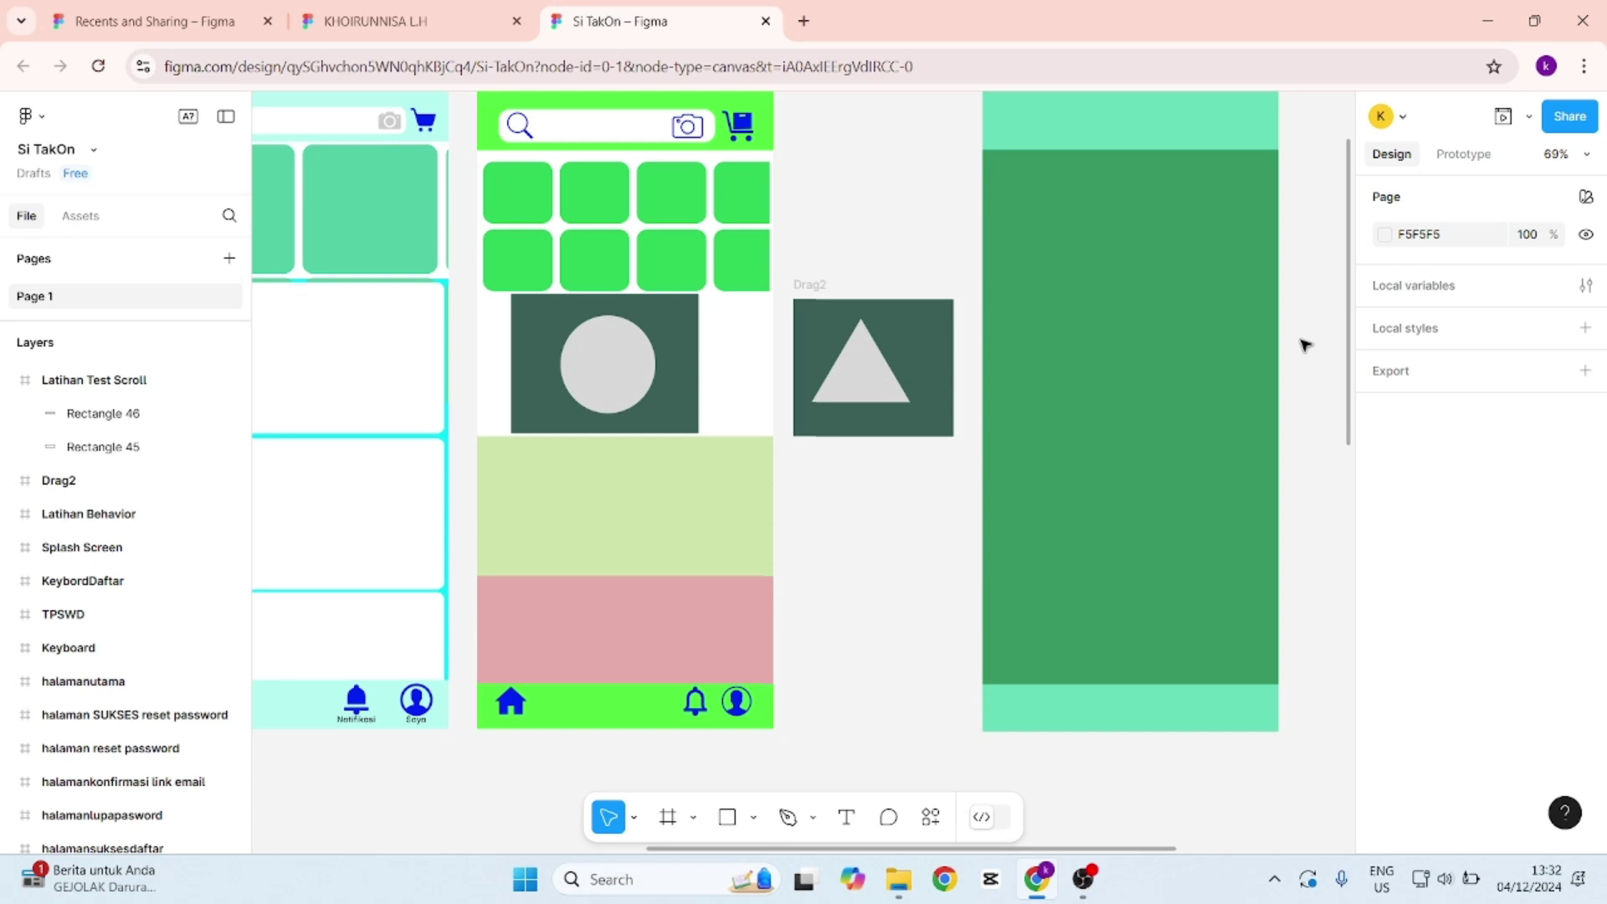
{"action": "scroll", "coordinate": [1303, 345], "scroll_direction": "down", "scroll_amount": 1}
Resample the footer fill, settling on the header's light green 67DB89.
{"action": "left_click", "coordinate": [1232, 690]}
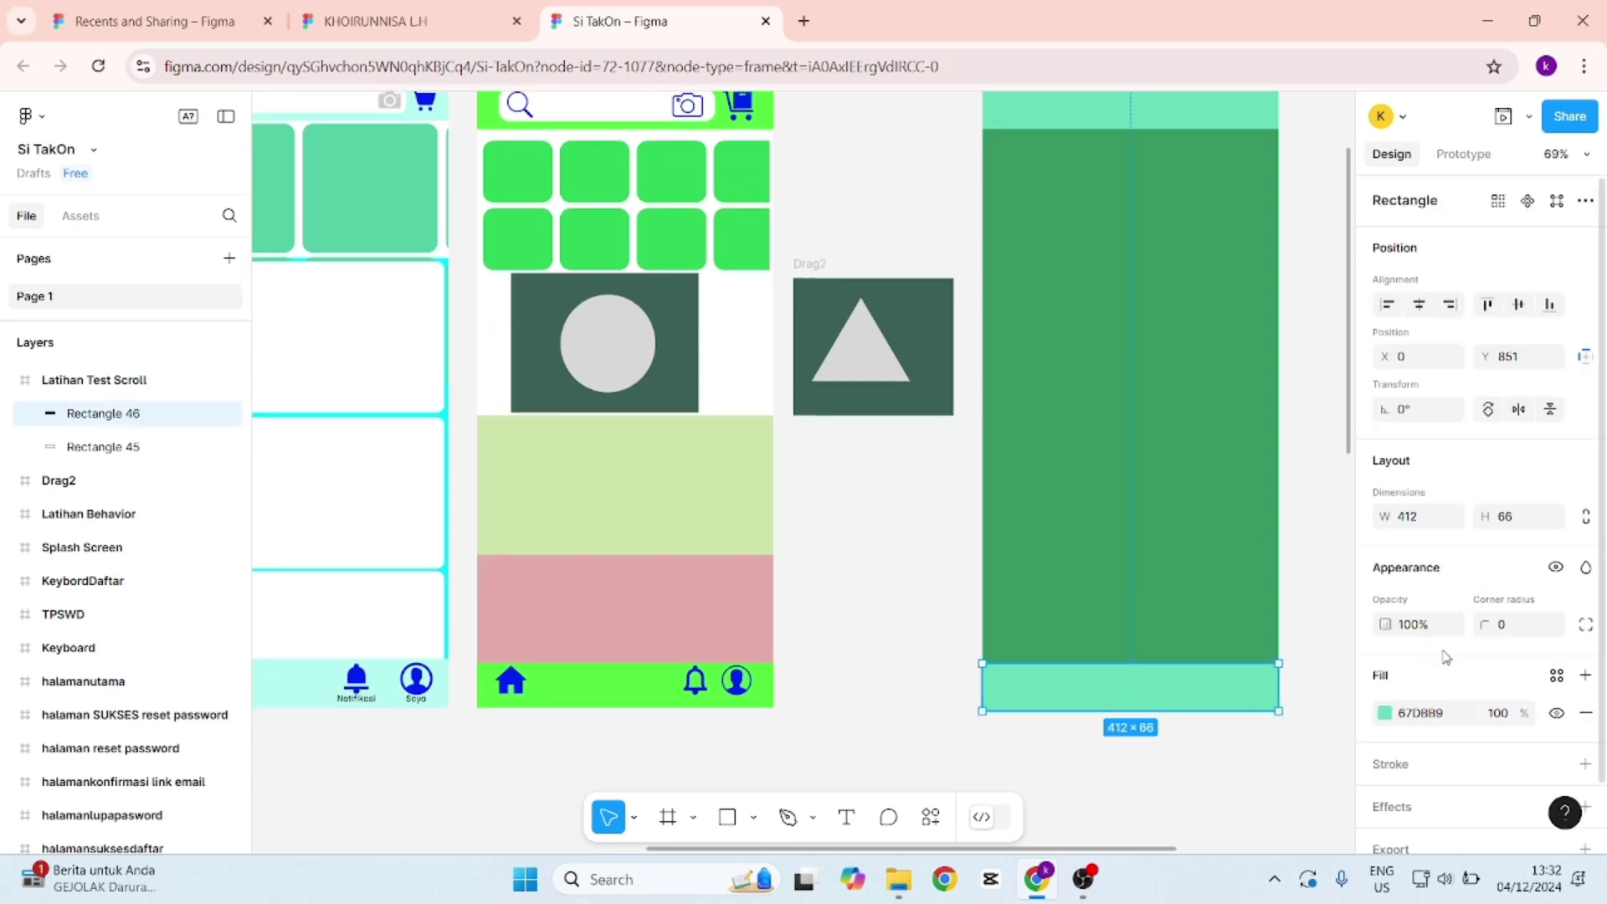
{"action": "left_click", "coordinate": [1385, 713]}
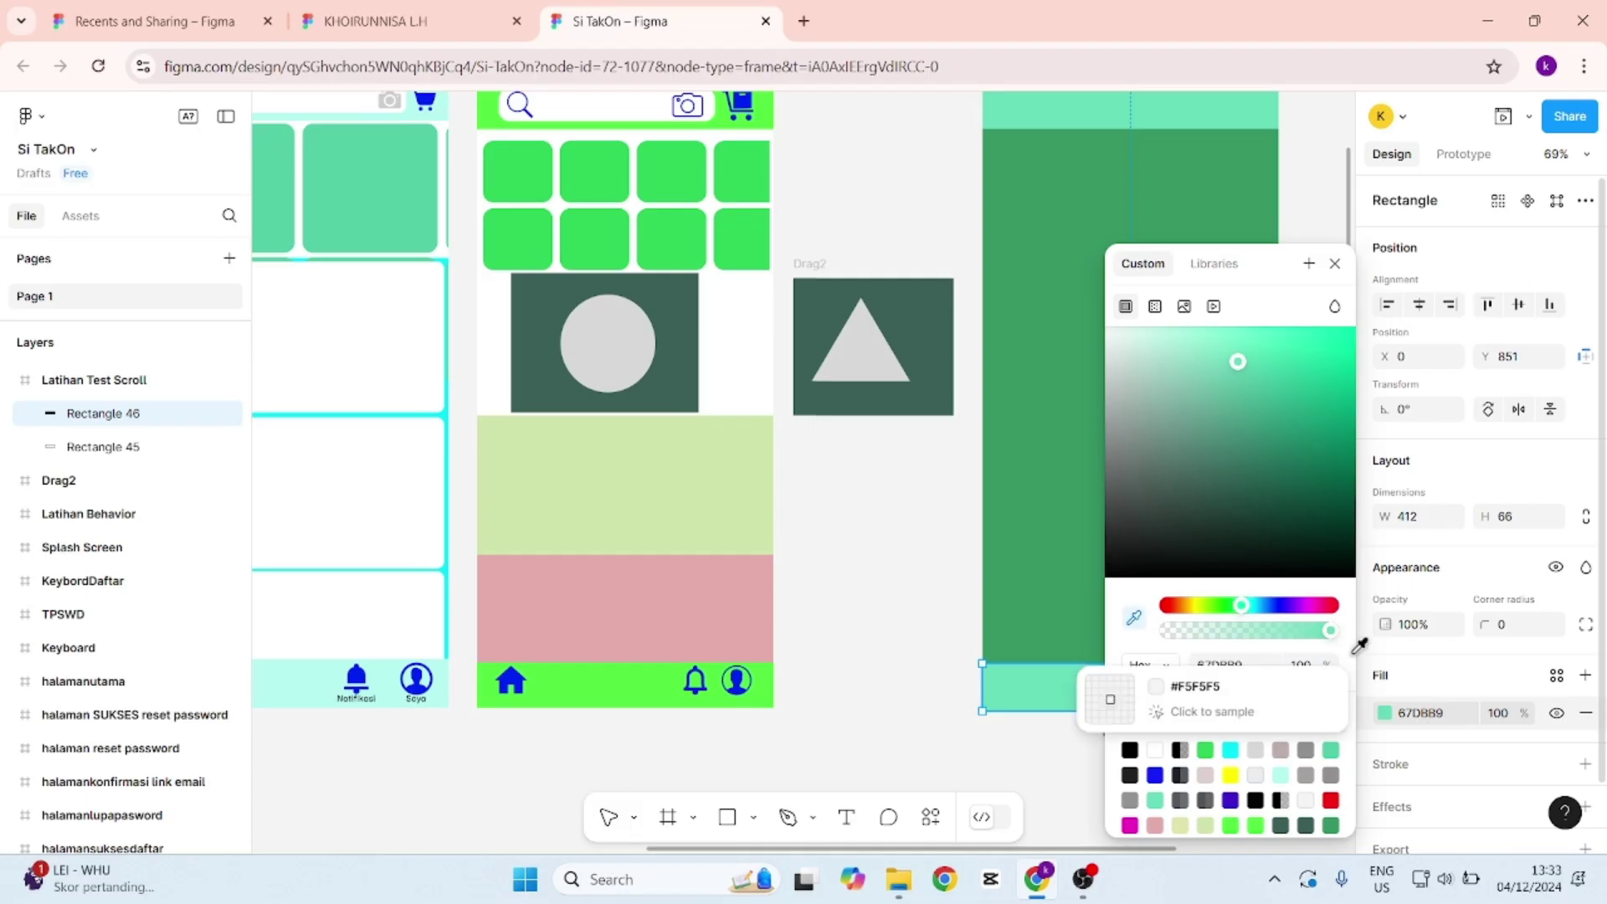
{"action": "left_click", "coordinate": [1134, 618]}
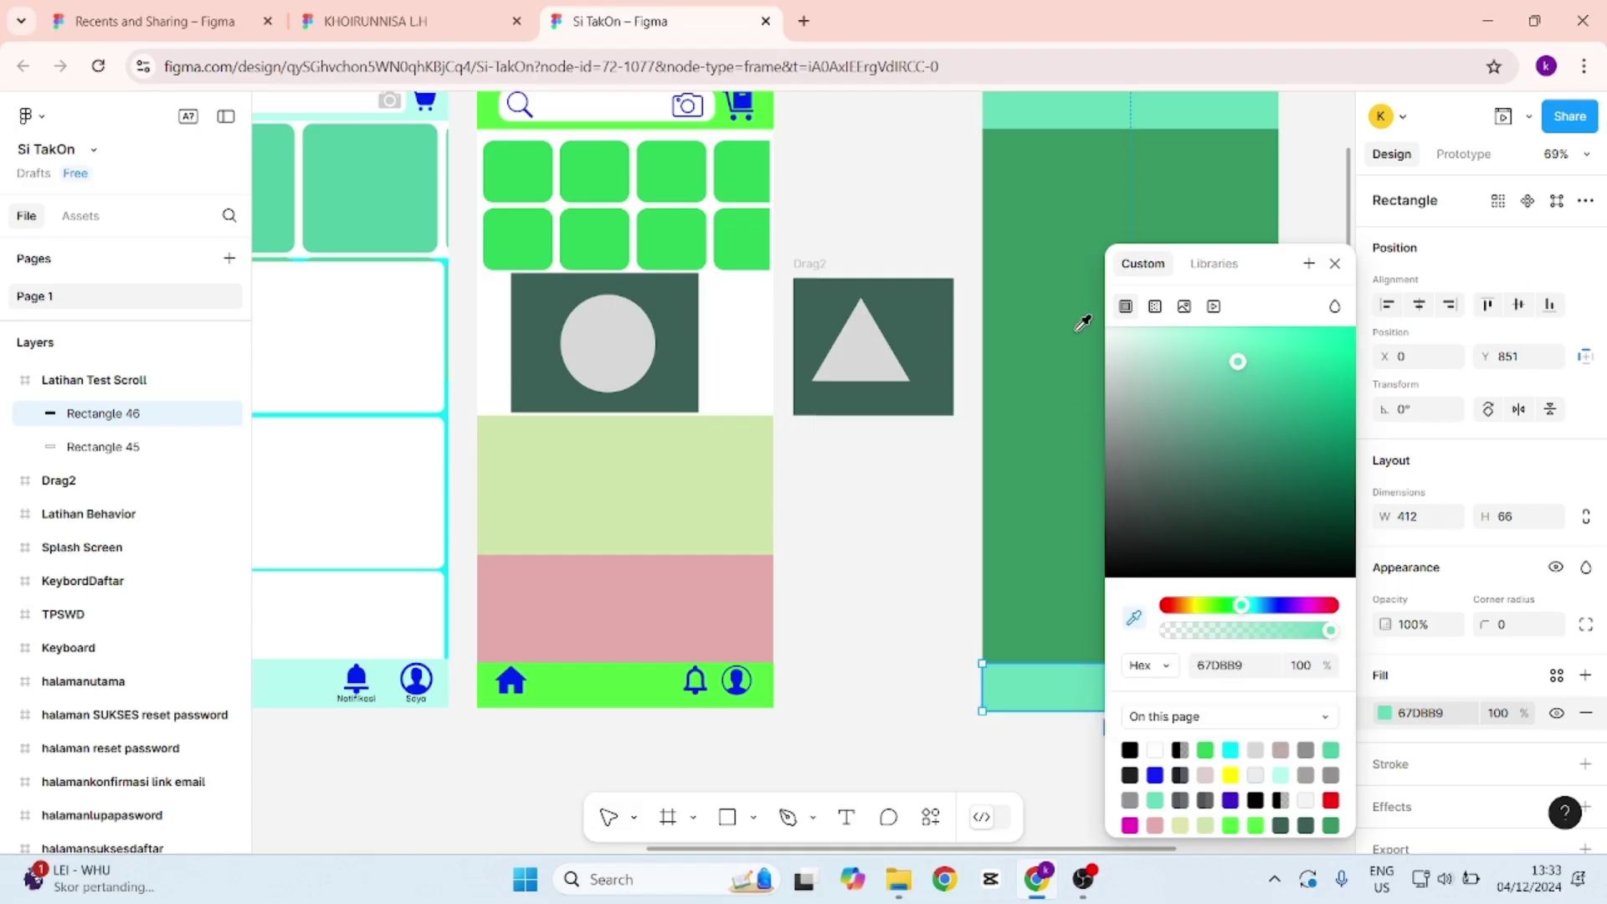
{"action": "left_click", "coordinate": [934, 311]}
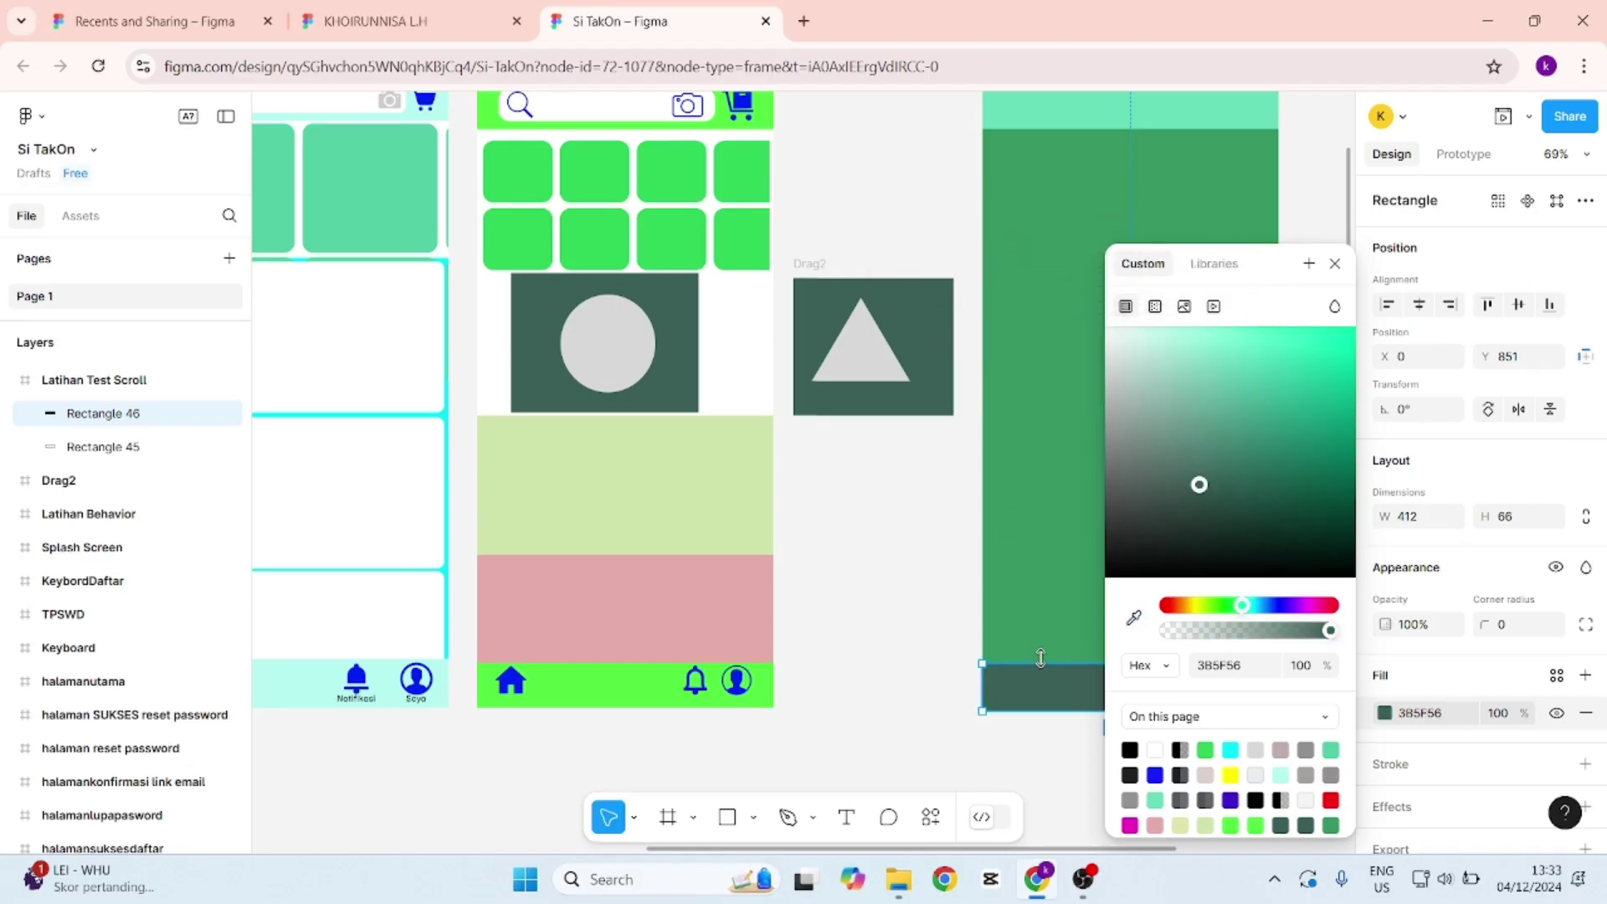
{"action": "left_click", "coordinate": [1134, 618]}
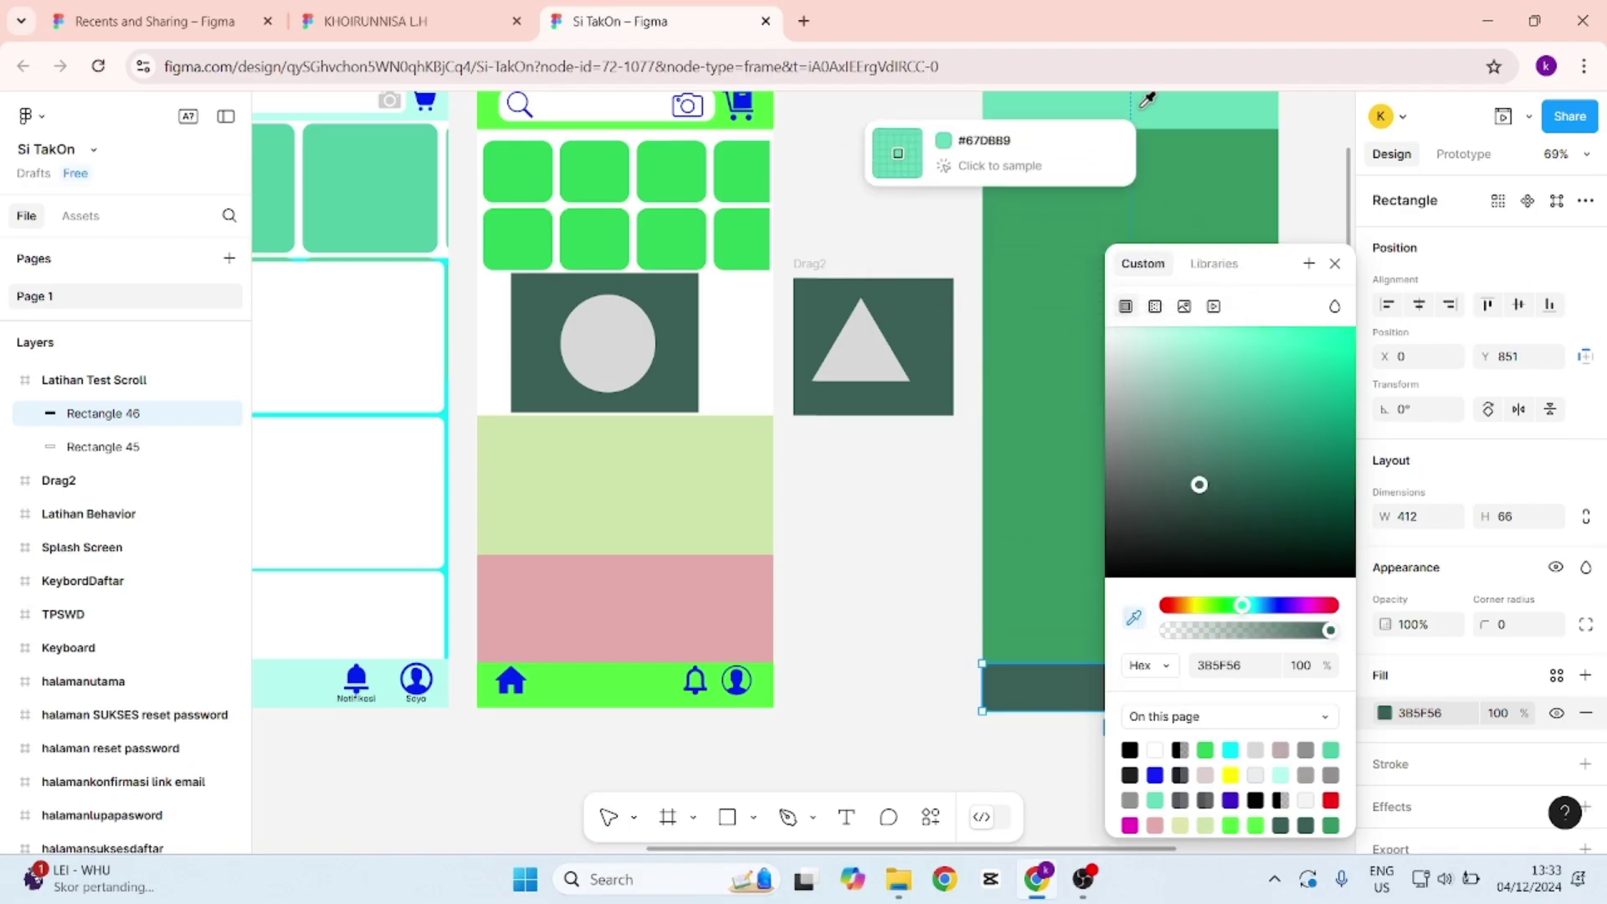
{"action": "left_click", "coordinate": [1205, 109]}
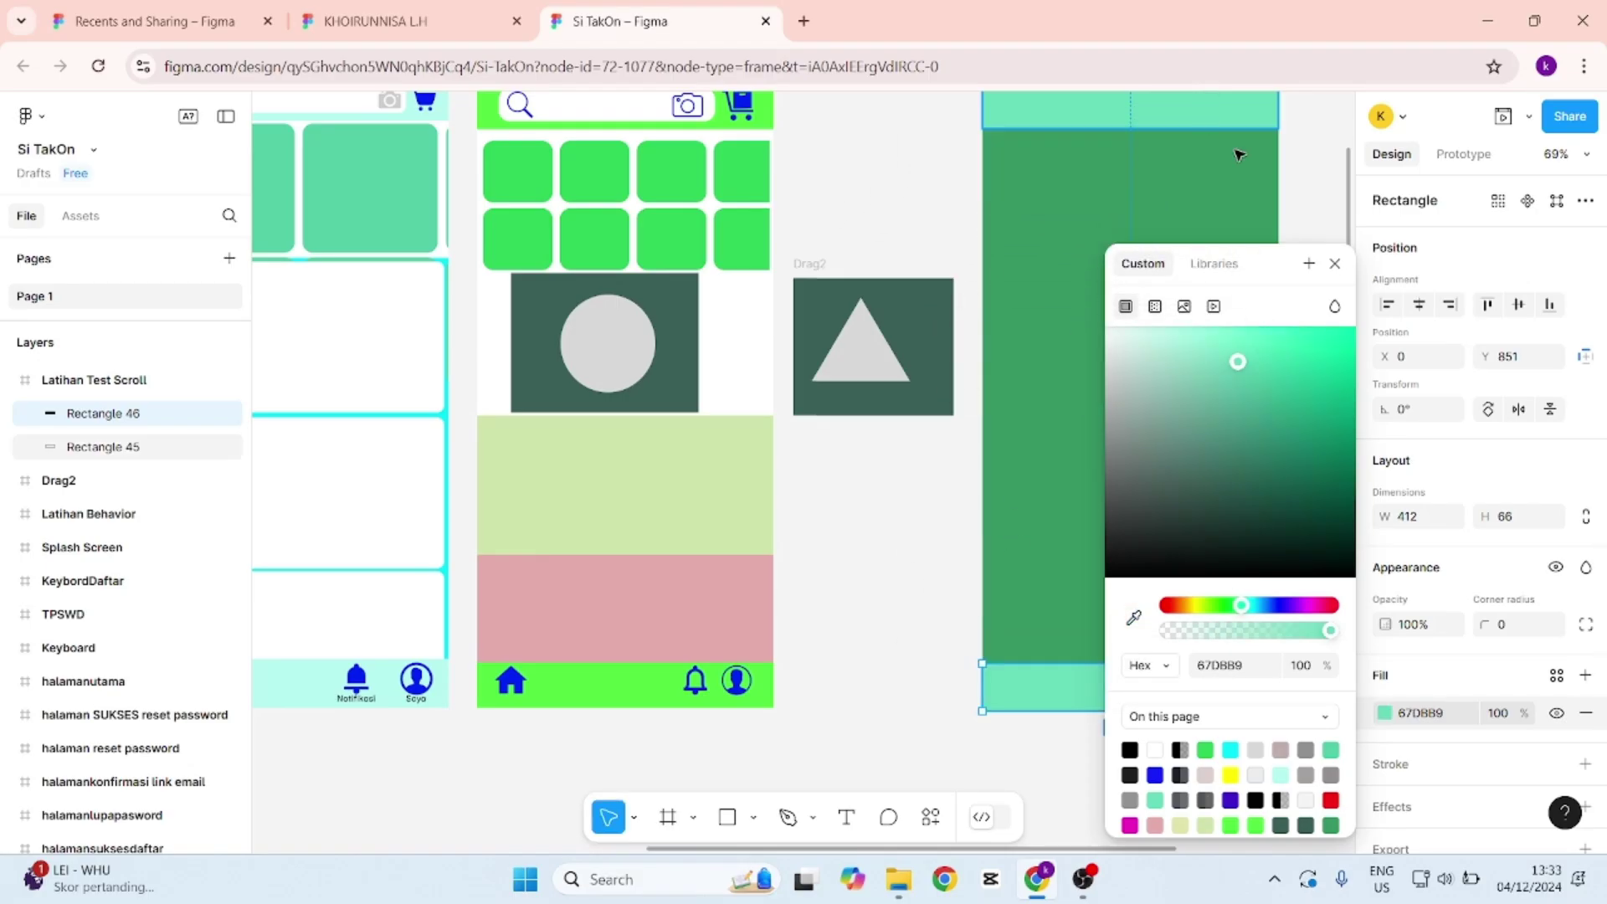
{"action": "left_click", "coordinate": [1335, 265]}
{"action": "scroll", "coordinate": [1326, 217], "scroll_direction": "up", "scroll_amount": 3}
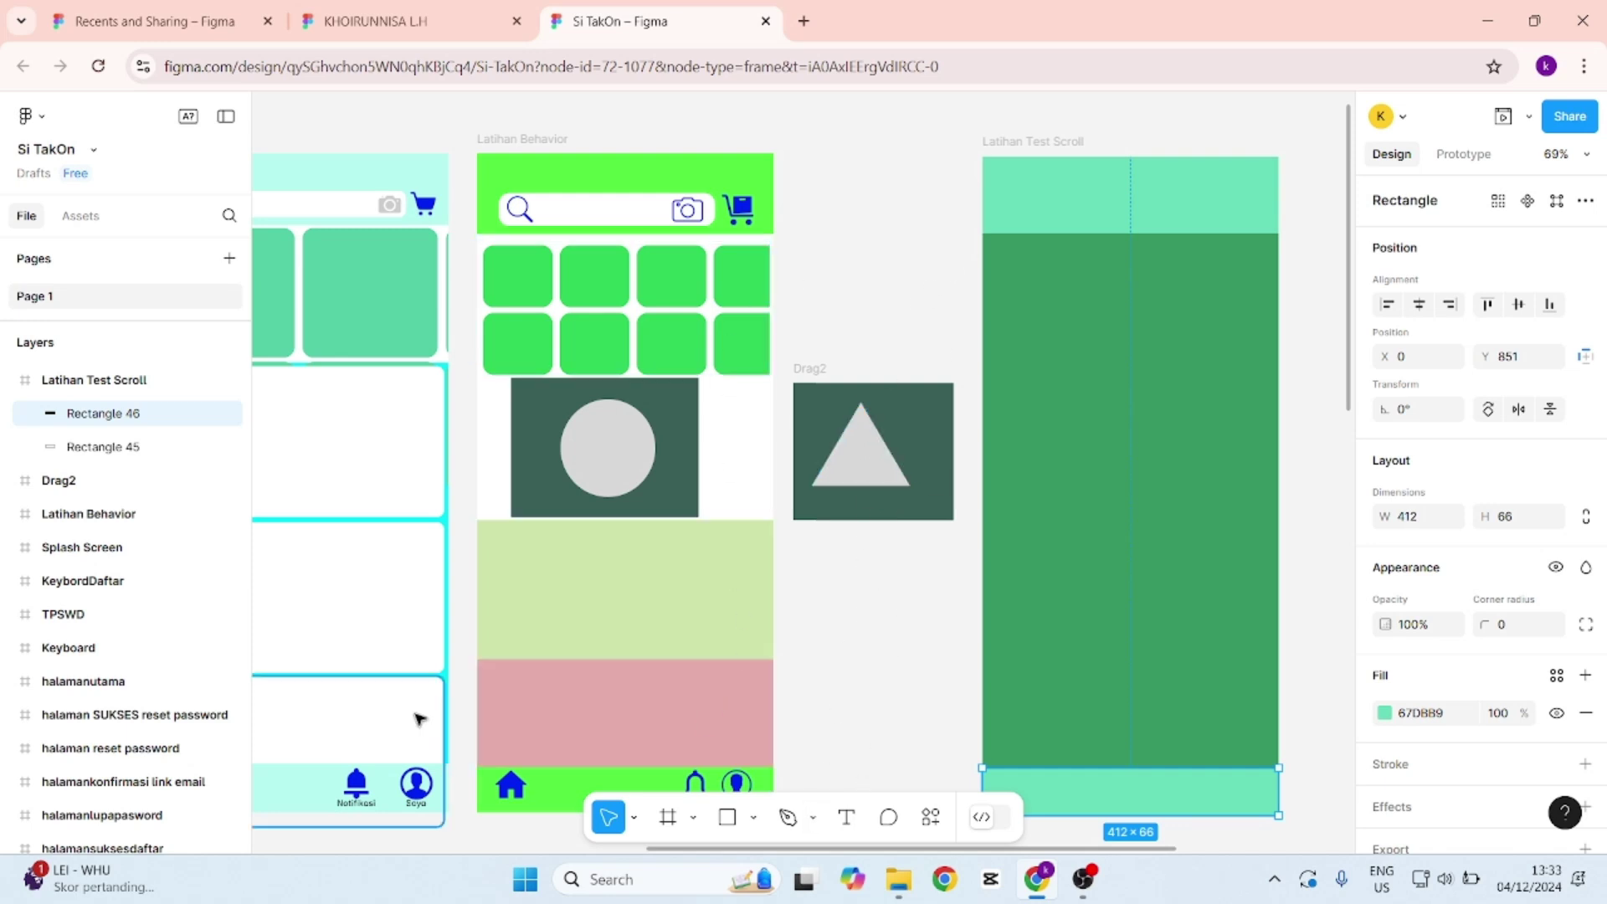
Glance at the Plugins & widgets list, dismiss it, and pick the Rectangle tool.
{"action": "left_click", "coordinate": [932, 819]}
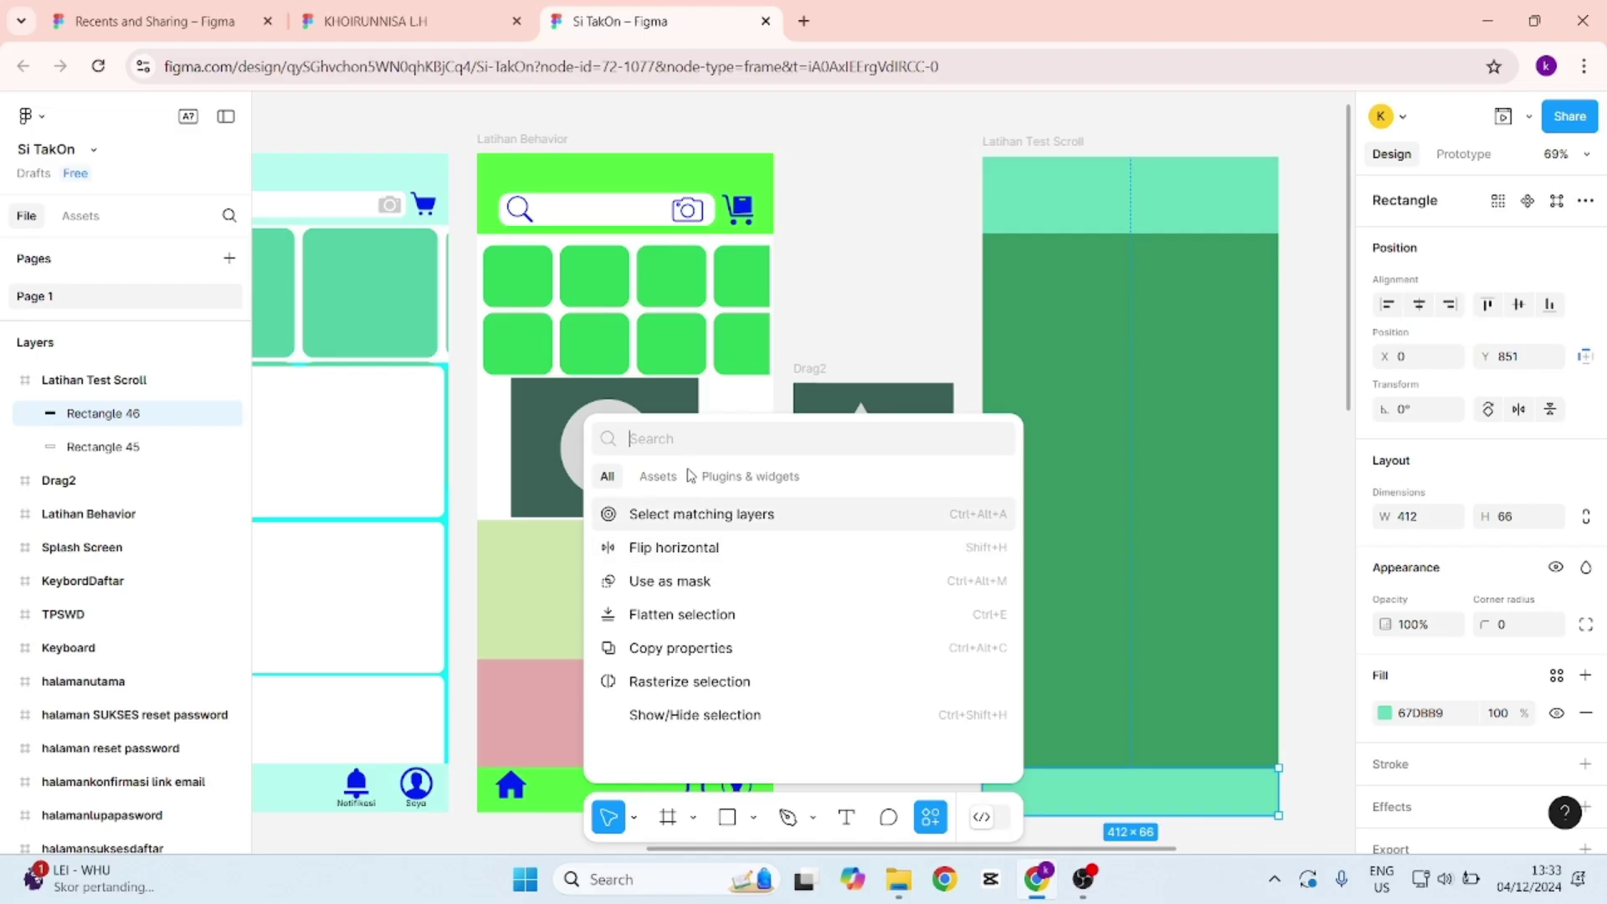
{"action": "left_click", "coordinate": [717, 477]}
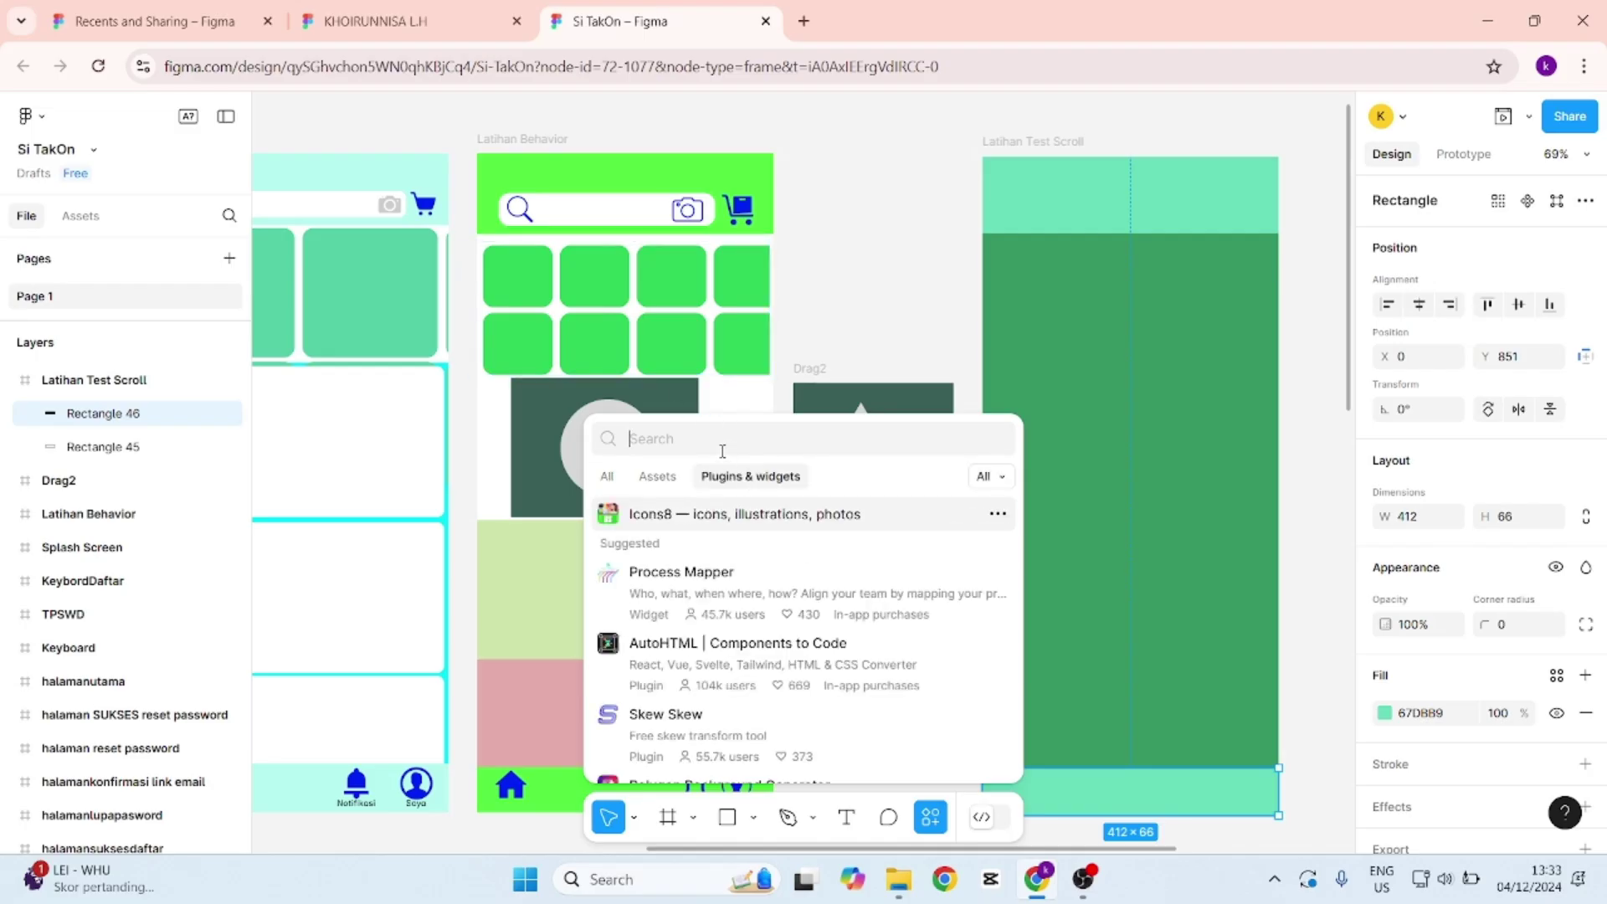
{"action": "left_click", "coordinate": [857, 284]}
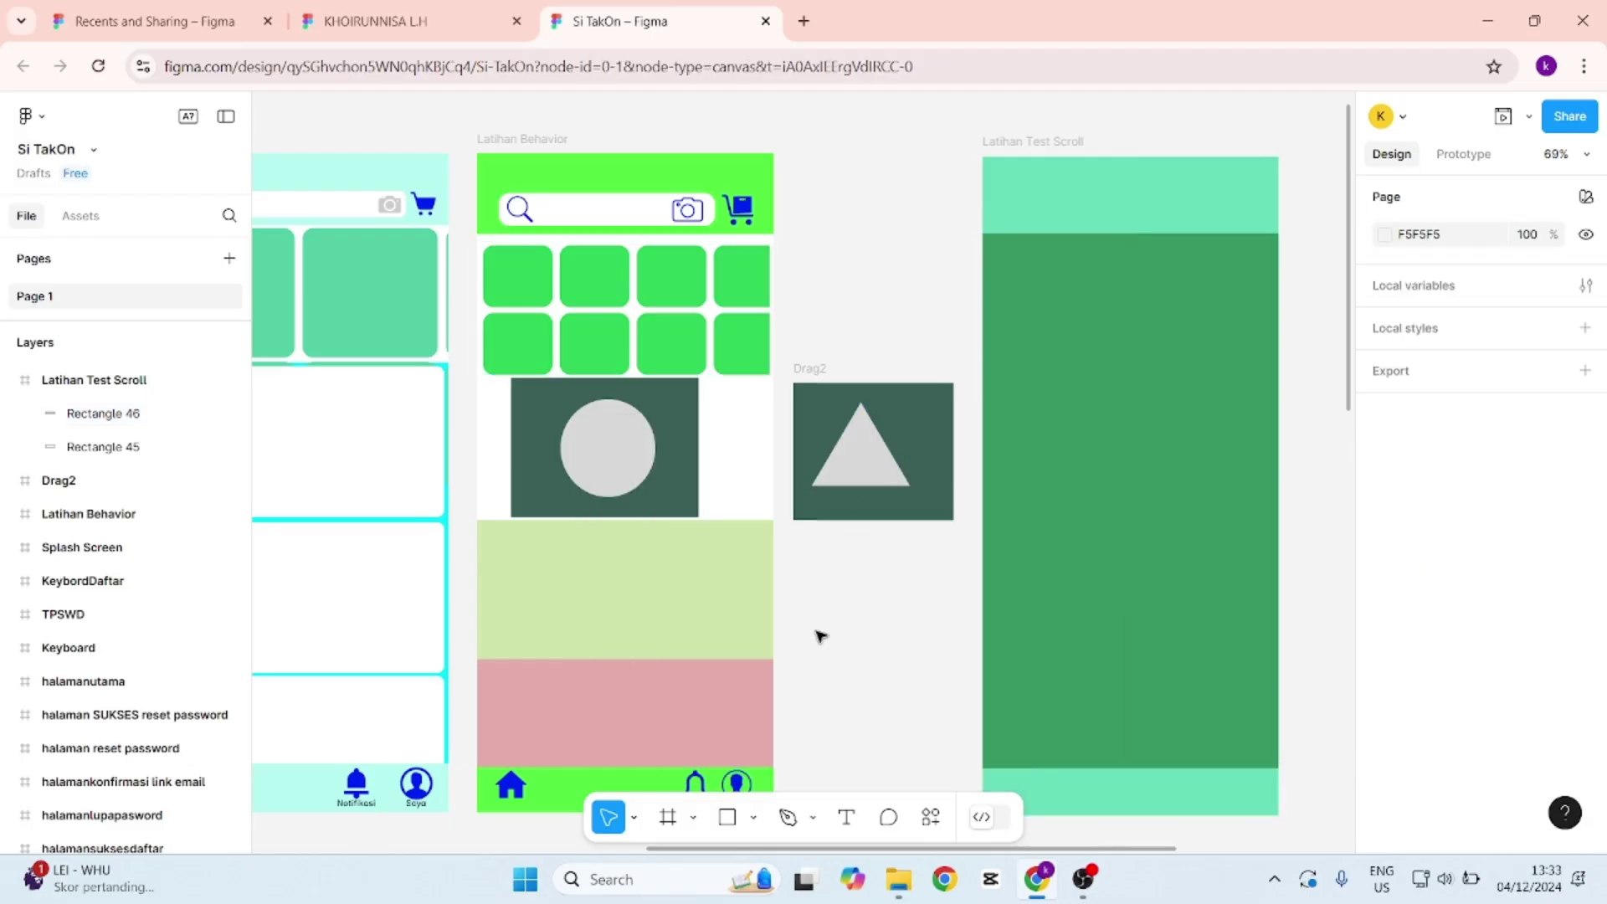
{"action": "left_click", "coordinate": [727, 817]}
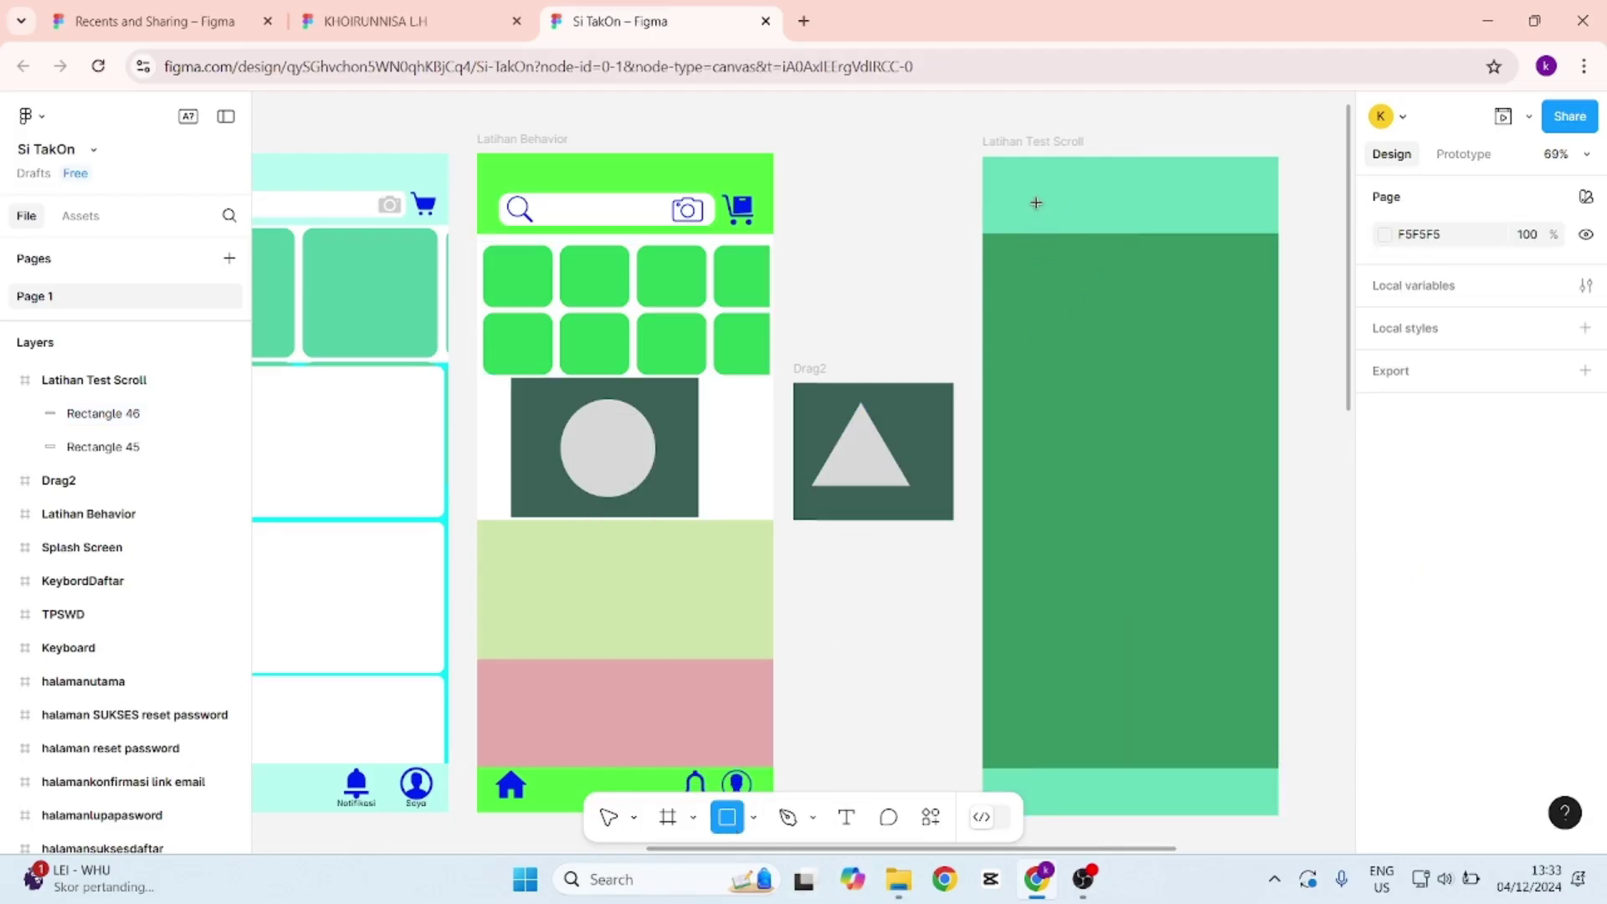
Draw a 286×38 grey bar in the header with corner radius 20, positioned at X 43, Y 53.
{"action": "mouse_move", "coordinate": [1025, 199]}
{"action": "left_mouse_down"}
{"action": "mouse_move", "coordinate": [1083, 224]}
{"action": "mouse_move", "coordinate": [1230, 226]}
{"action": "left_mouse_up"}
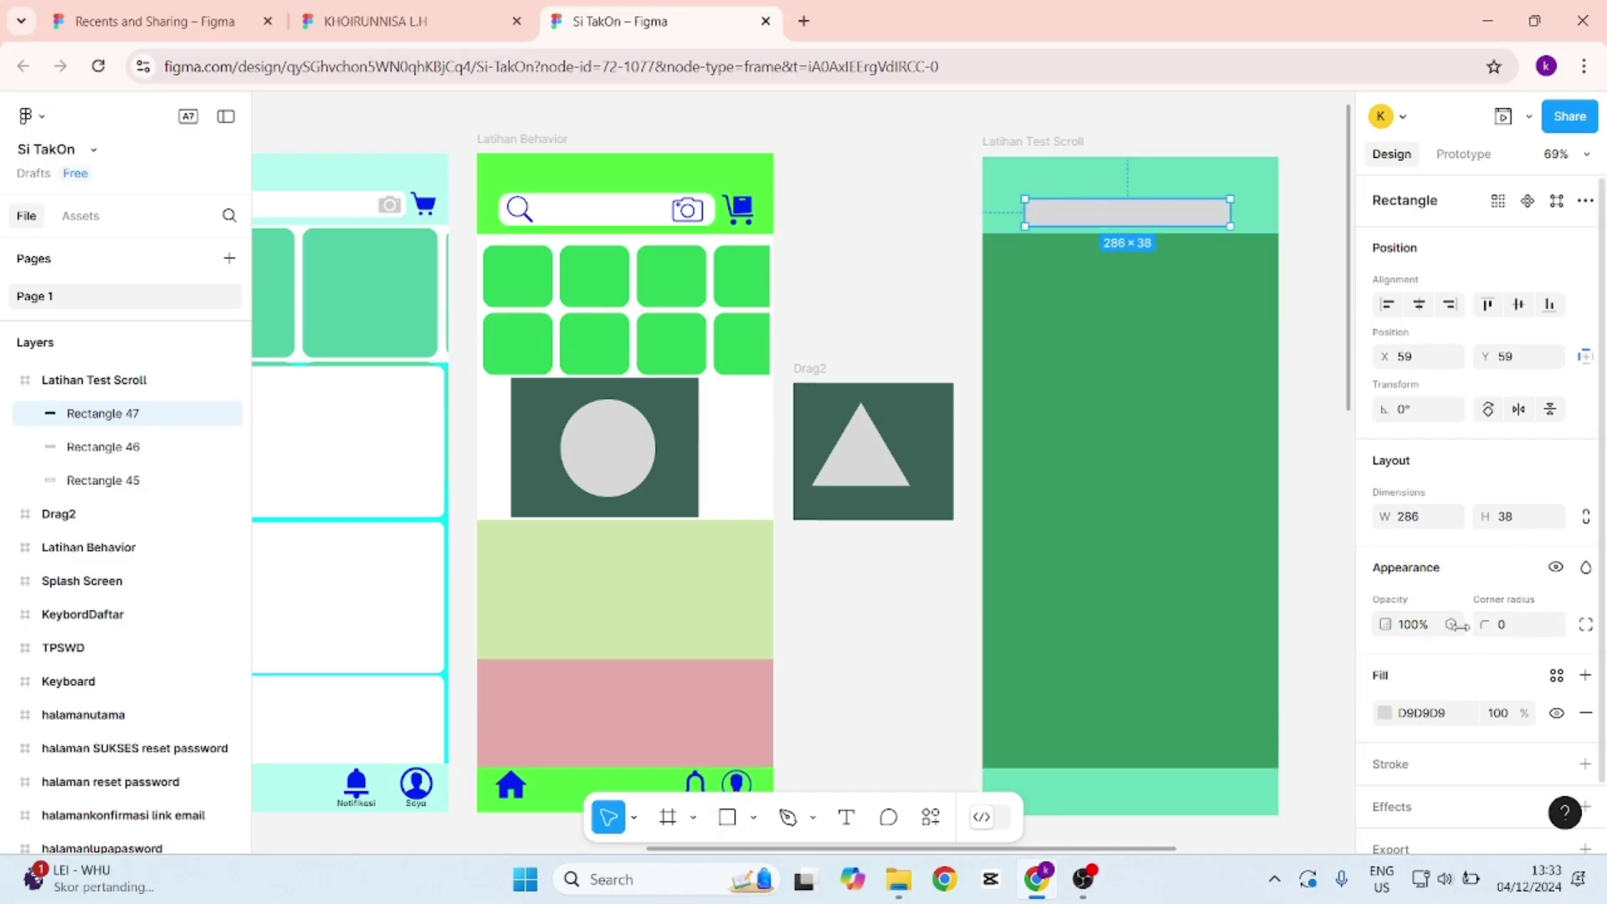
{"action": "scroll", "coordinate": [1238, 203], "scroll_direction": "up", "scroll_amount": 5}
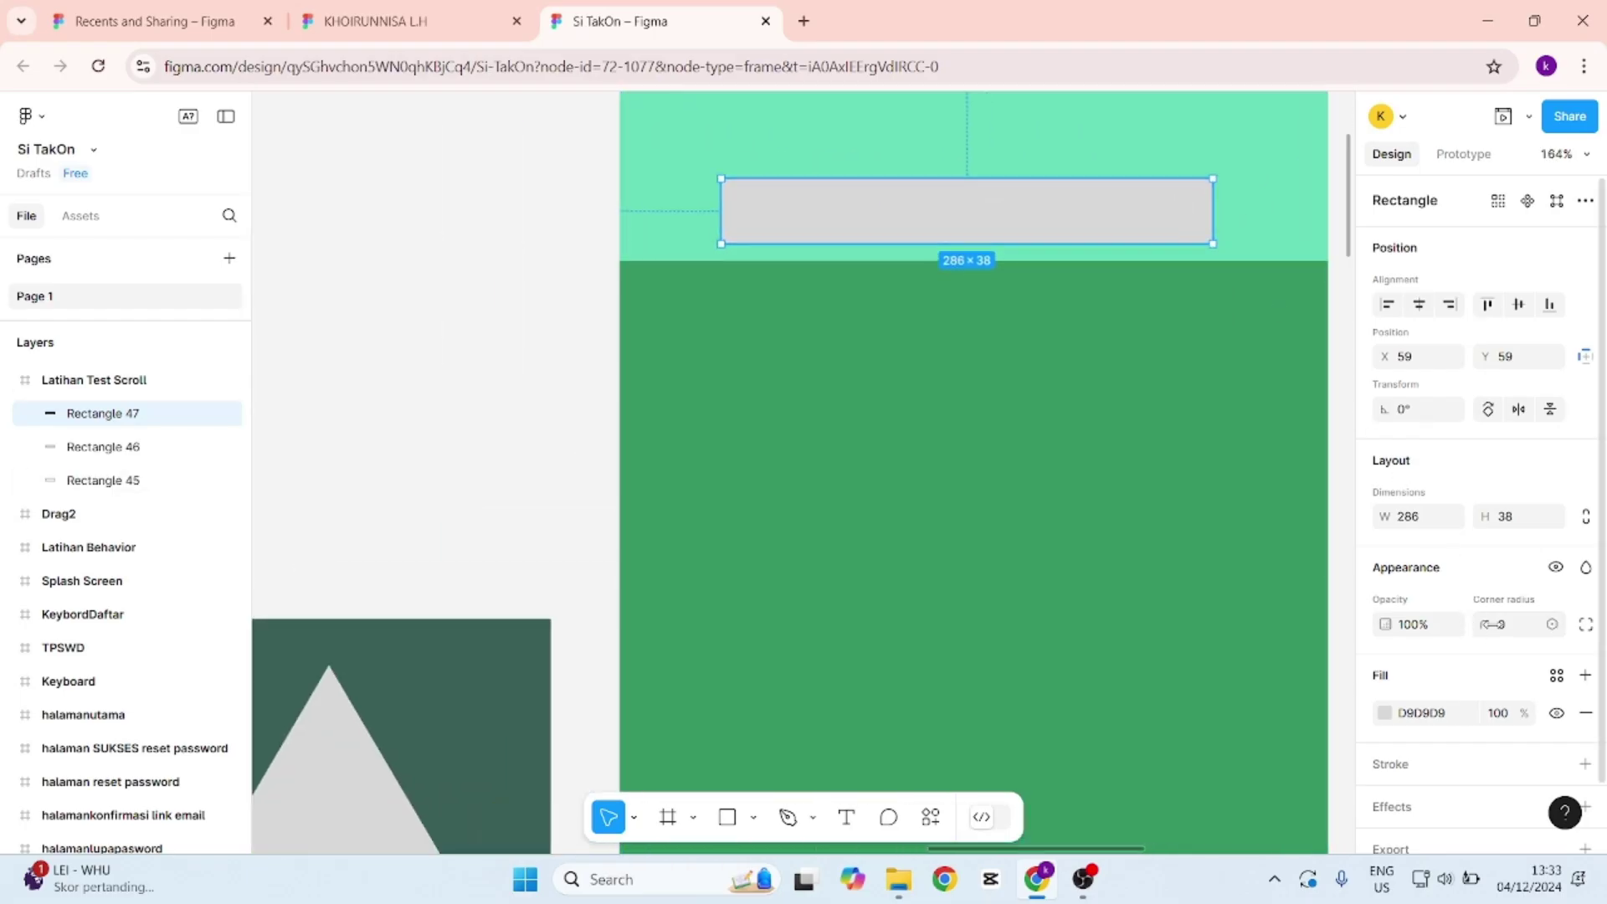
{"action": "left_click", "coordinate": [1502, 626]}
{"action": "type", "text": "20"}
{"action": "key", "text": "Return"}
{"action": "scroll", "coordinate": [1108, 355], "scroll_direction": "down", "scroll_amount": 2}
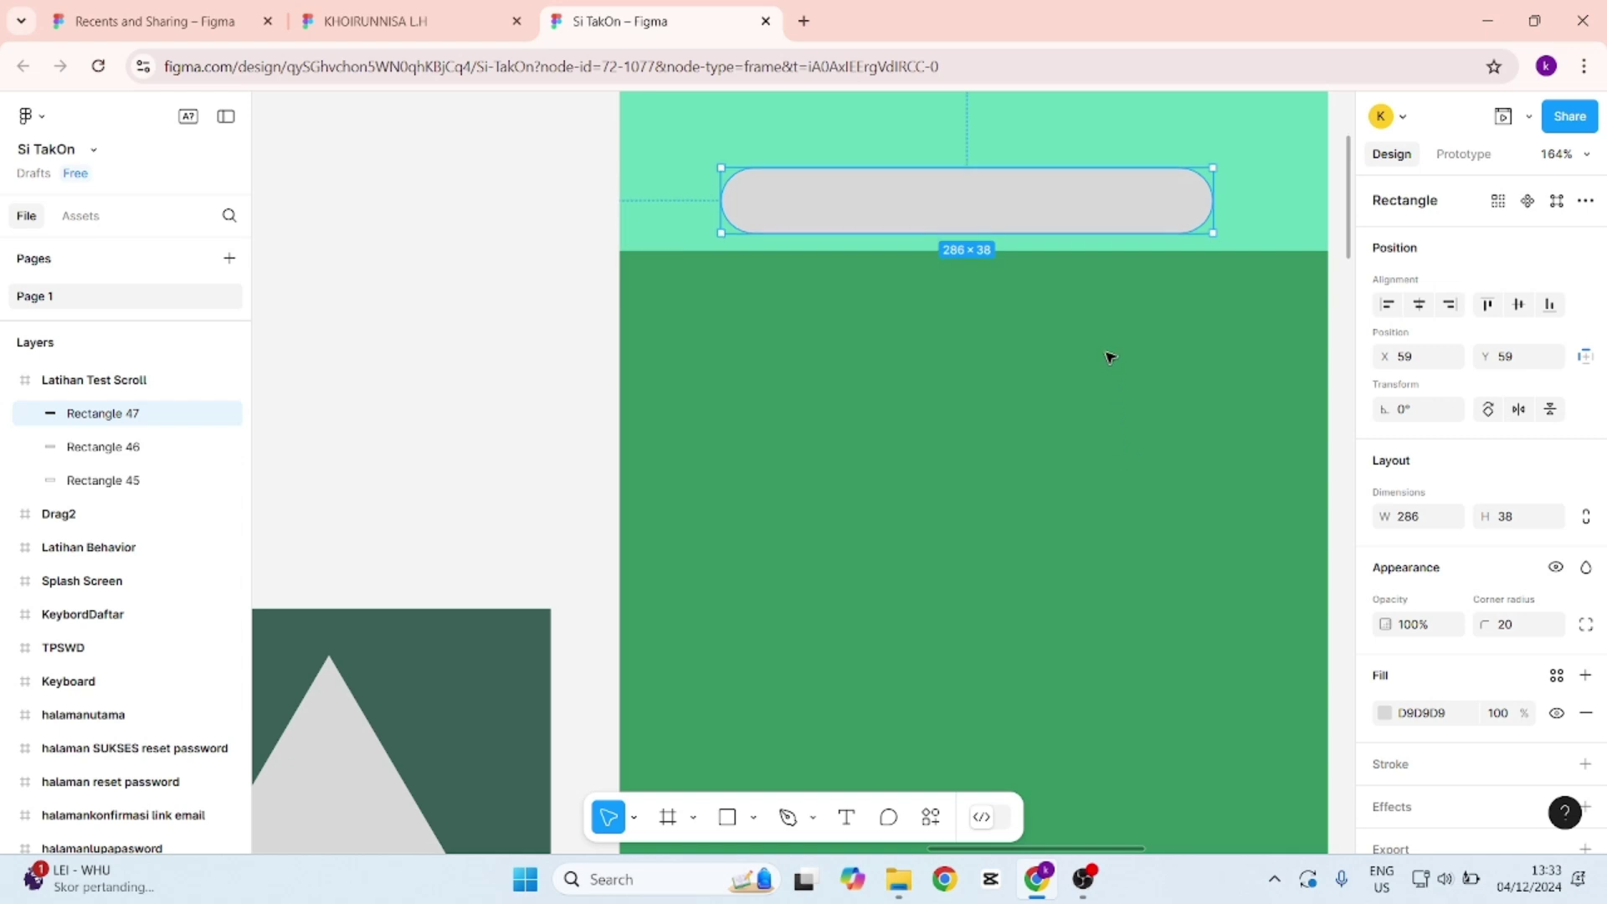
{"action": "scroll", "coordinate": [1107, 356], "scroll_direction": "down", "scroll_amount": 3}
{"action": "scroll", "coordinate": [1111, 357], "scroll_direction": "down", "scroll_amount": 2}
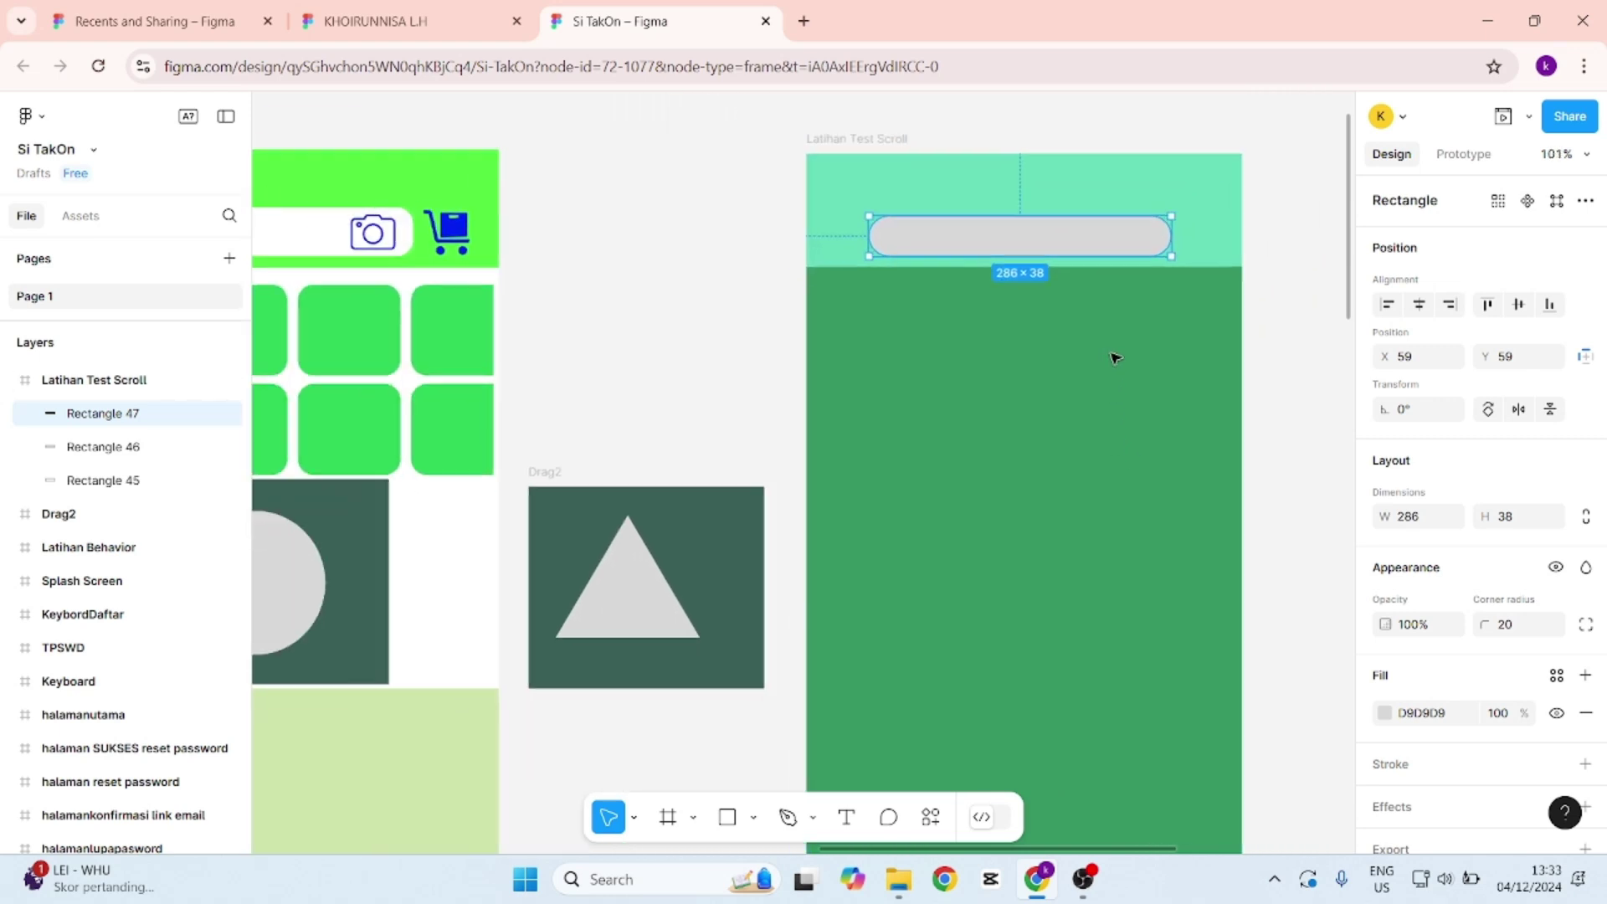
{"action": "left_click_drag", "start_coordinate": [1032, 258], "coordinate": [1007, 253]}
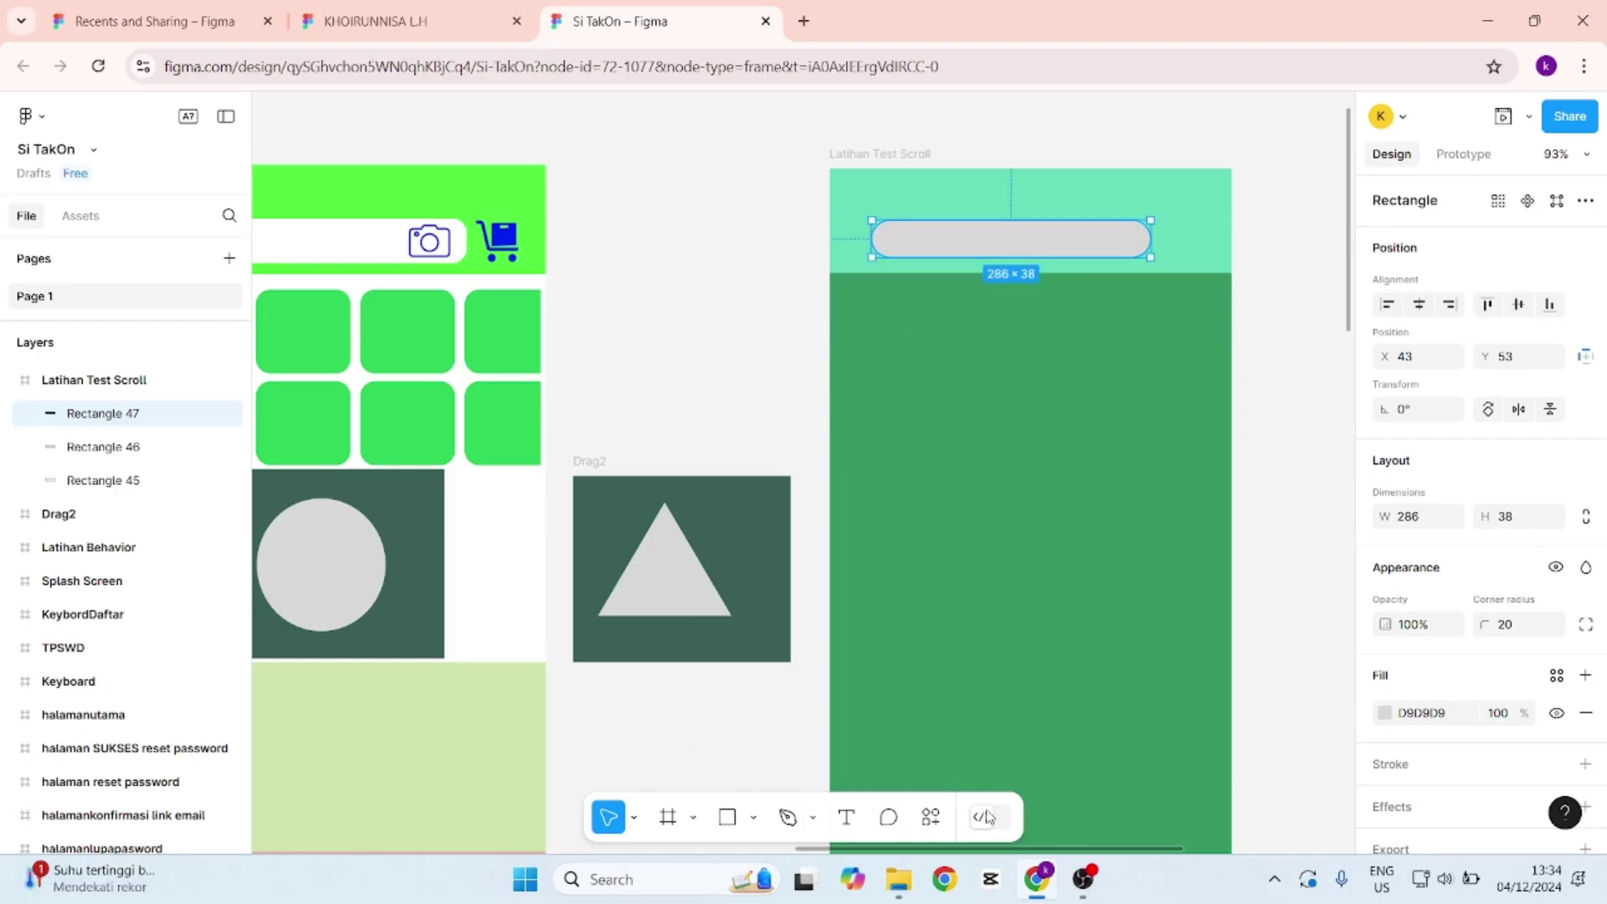
Search plugins for 'icon' and run Icons8 — icons, illustrations, photos.
{"action": "left_click", "coordinate": [943, 819]}
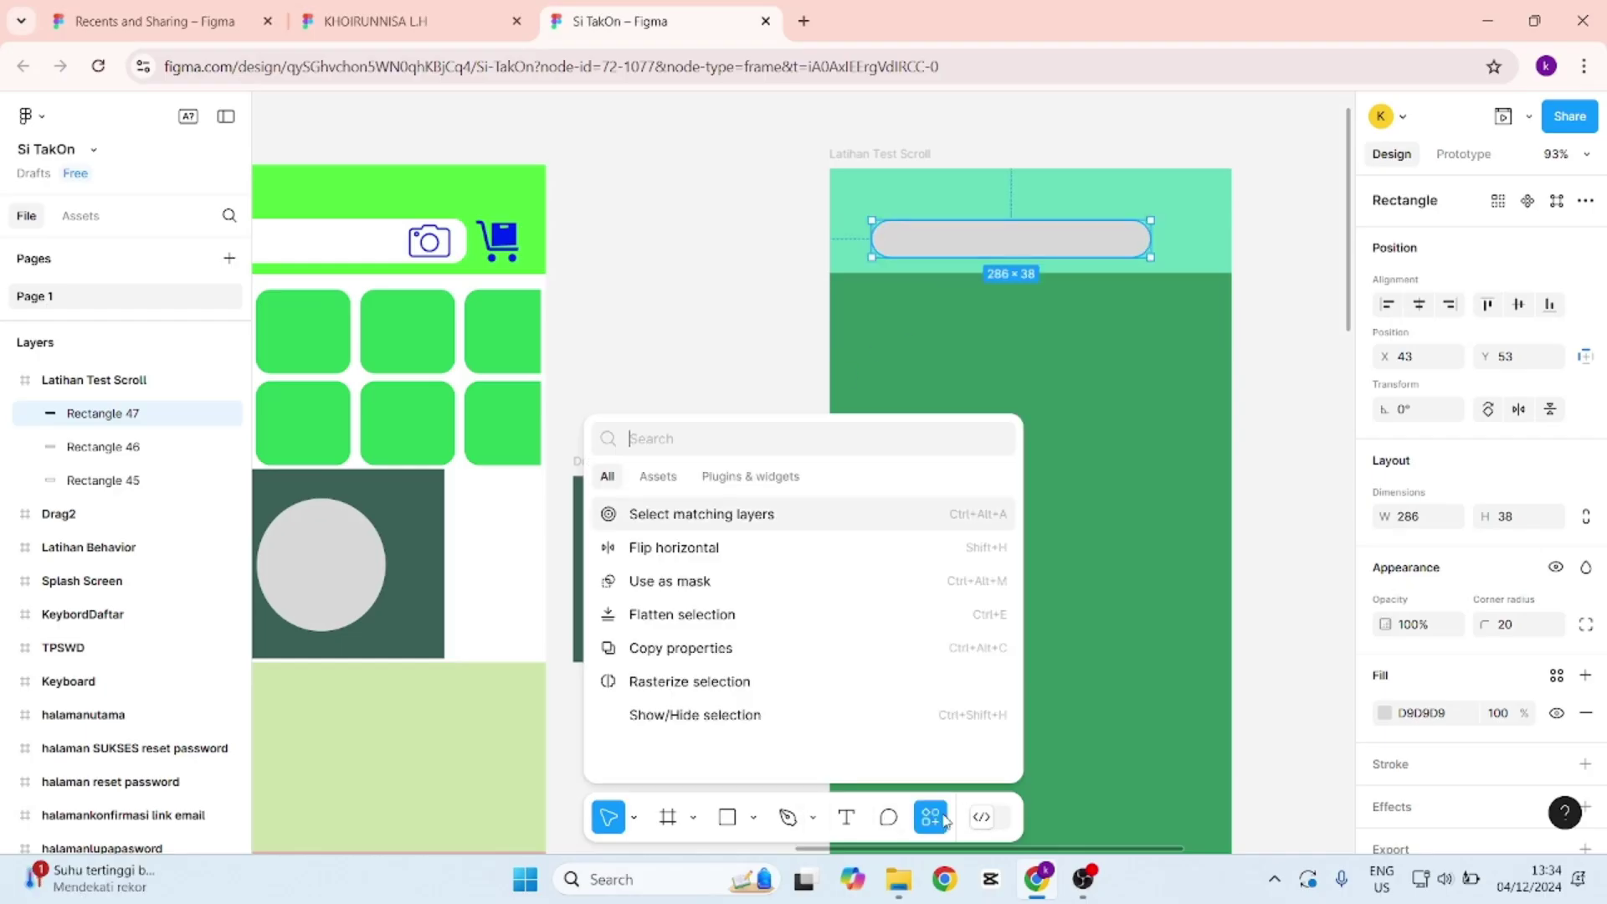
{"action": "left_click", "coordinate": [743, 482]}
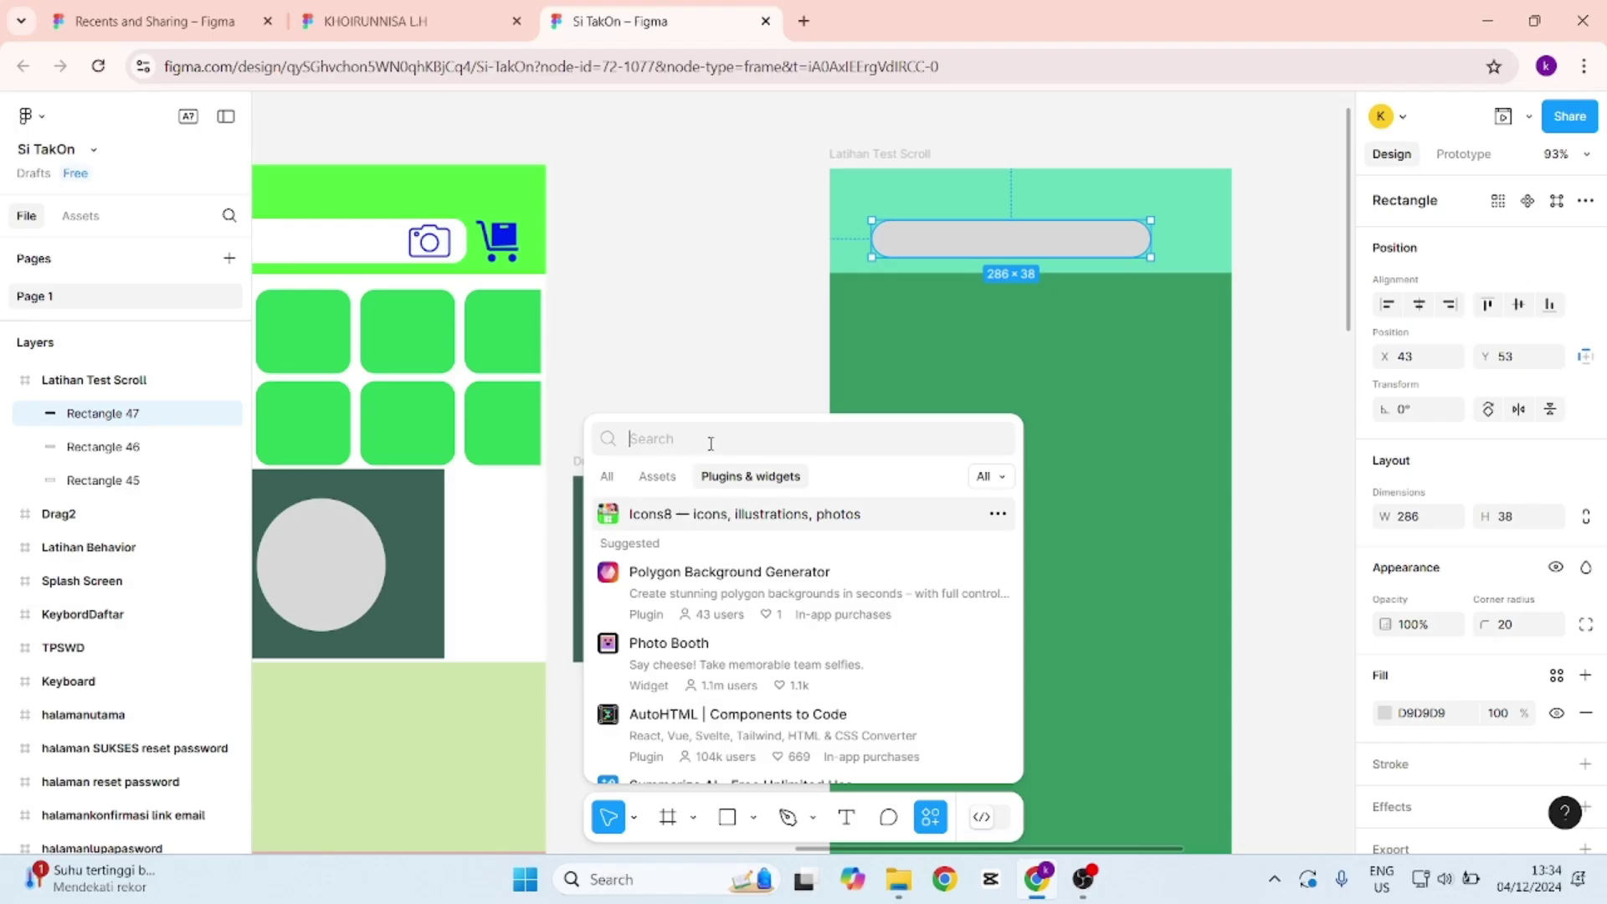
{"action": "type", "text": "icon"}
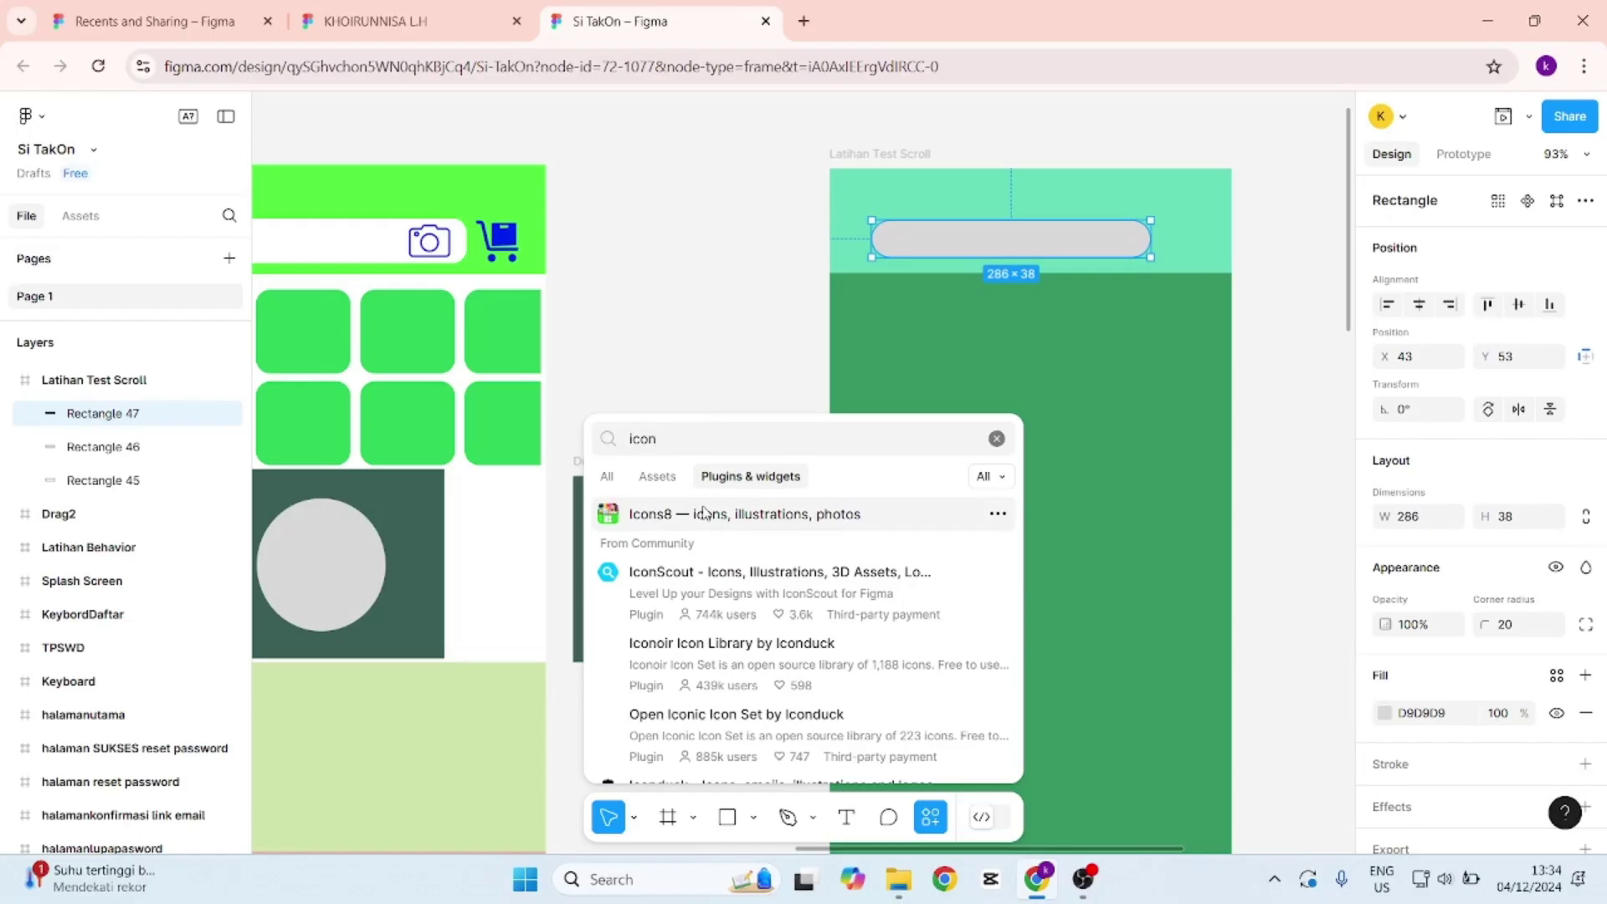
{"action": "left_click", "coordinate": [706, 521]}
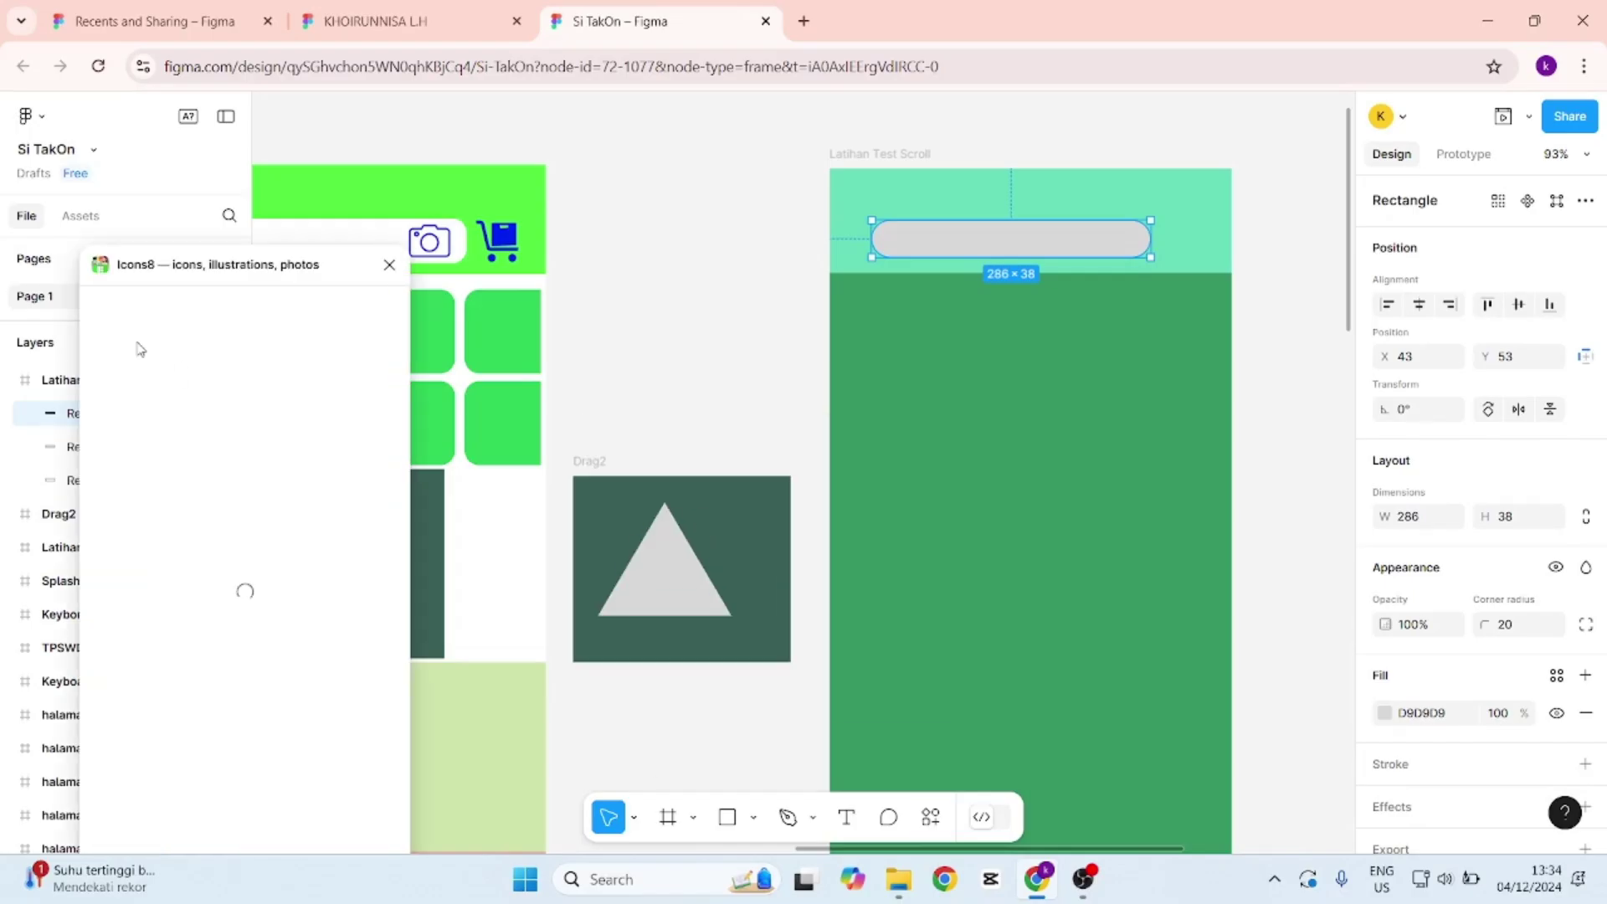
In Icons8, search 'search', set icon colour to blue and insert the magnifier icon.
{"action": "left_click_drag", "start_coordinate": [199, 264], "coordinate": [519, 226]}
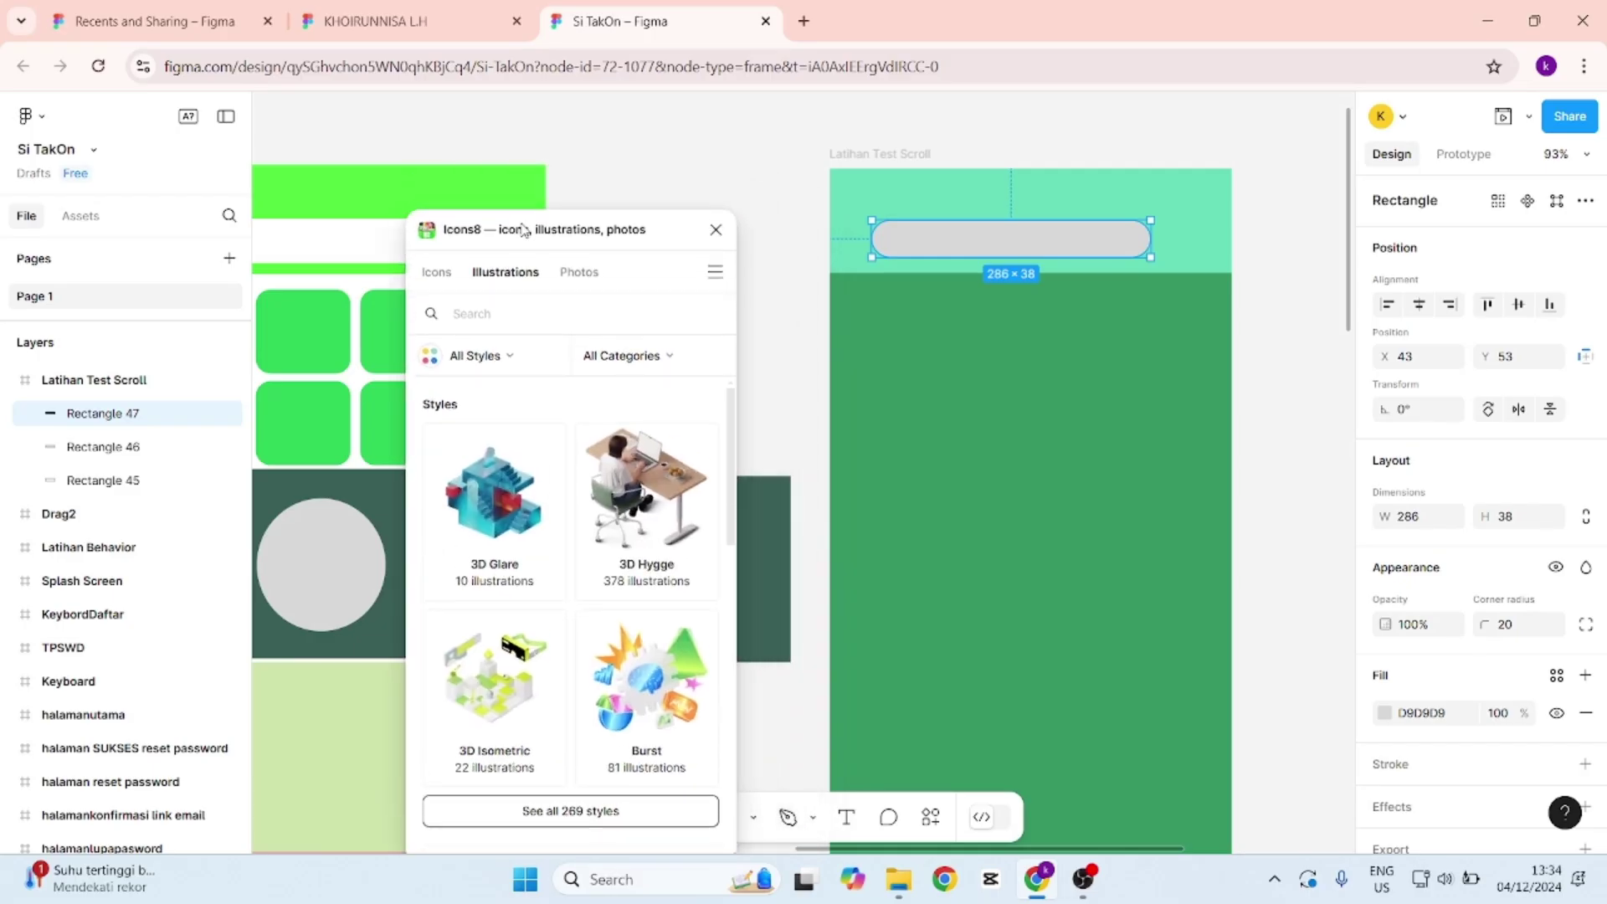
{"action": "left_click", "coordinate": [434, 275]}
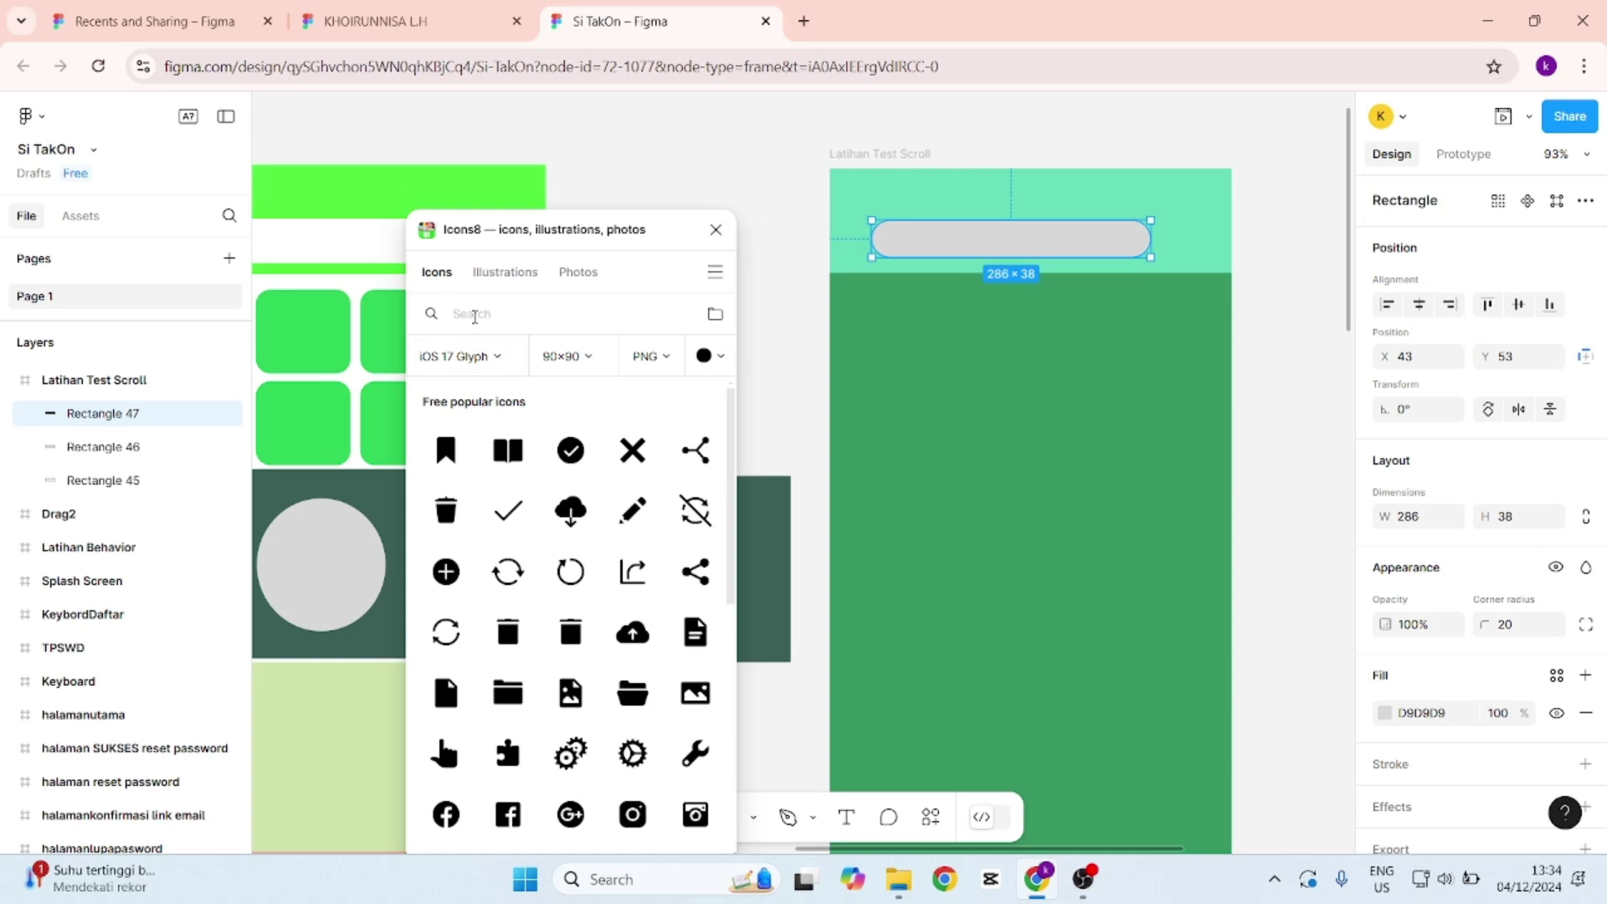
{"action": "type", "text": "search"}
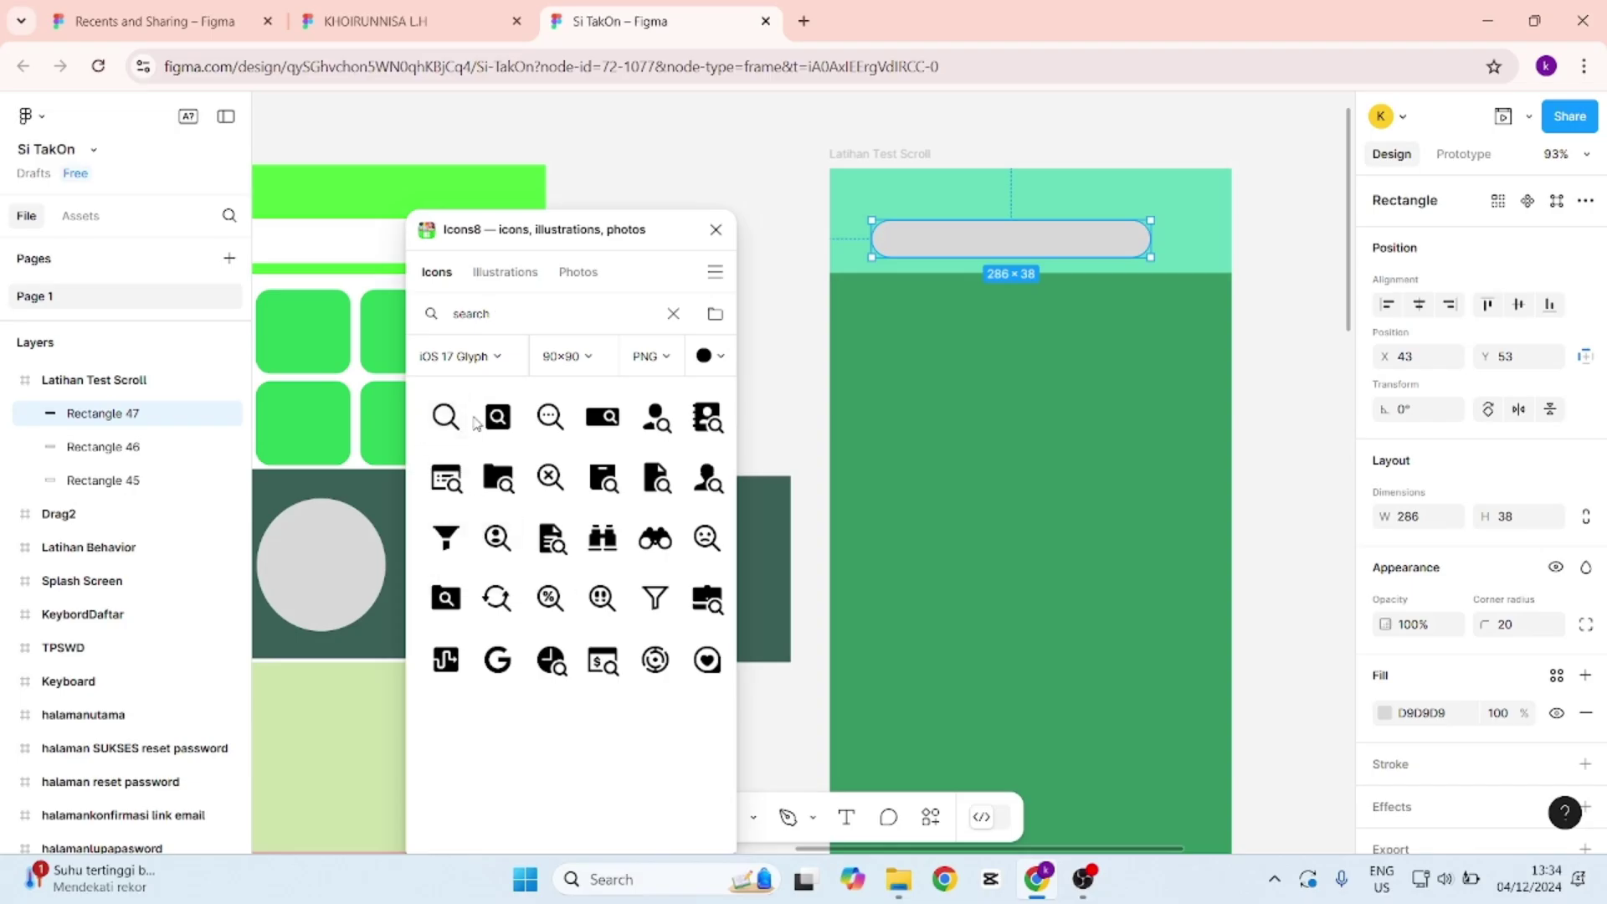
{"action": "left_click", "coordinate": [718, 358]}
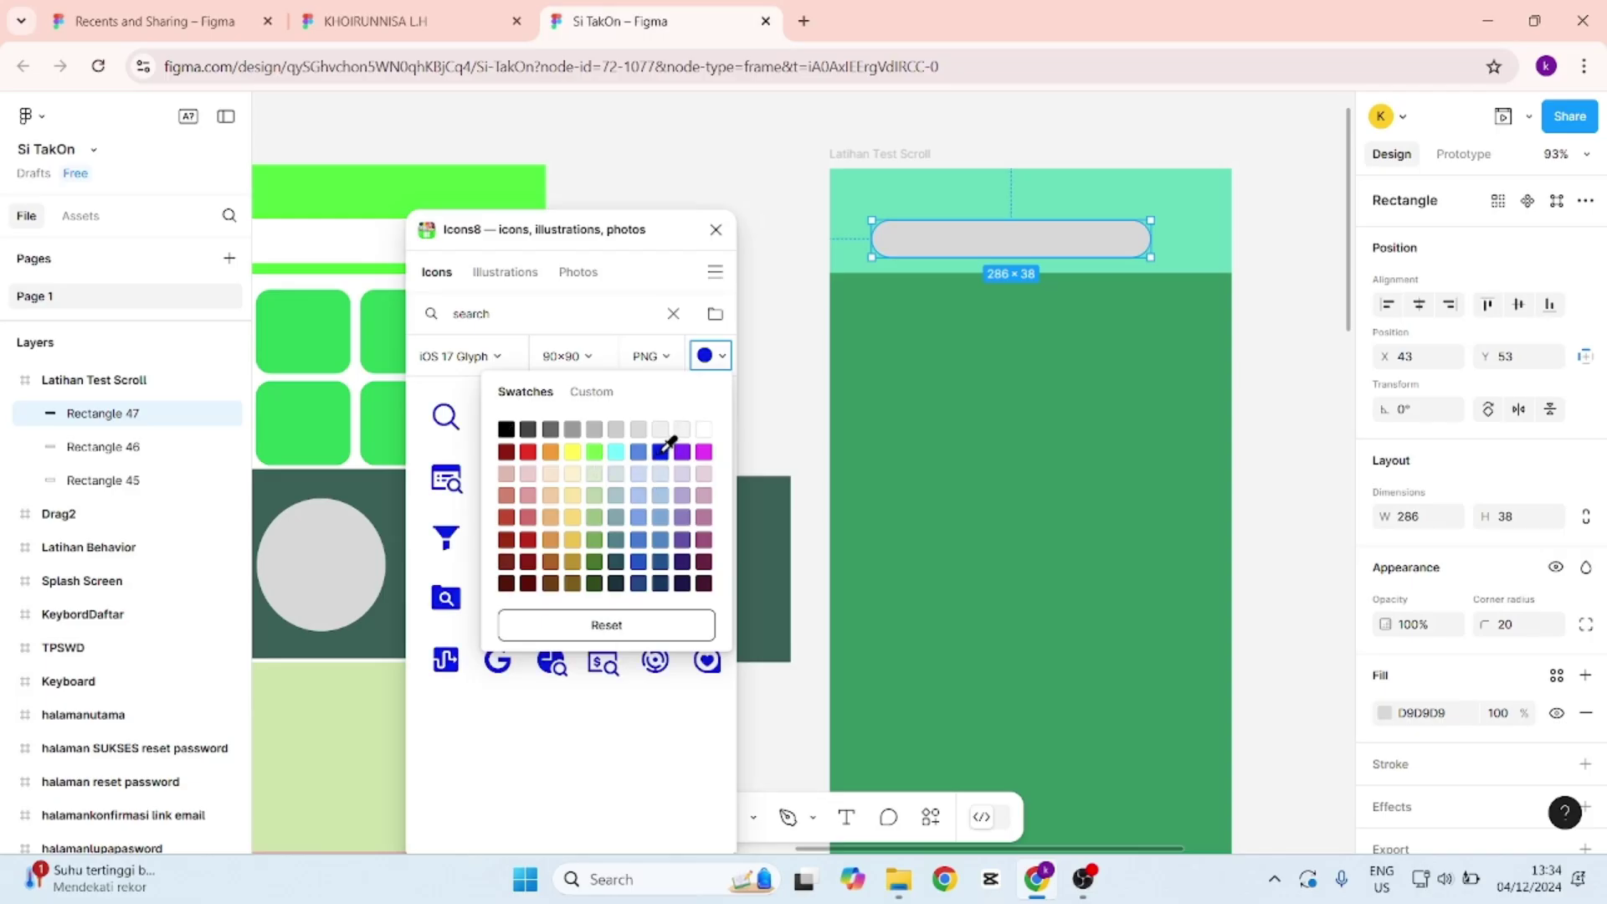
{"action": "left_click", "coordinate": [661, 451]}
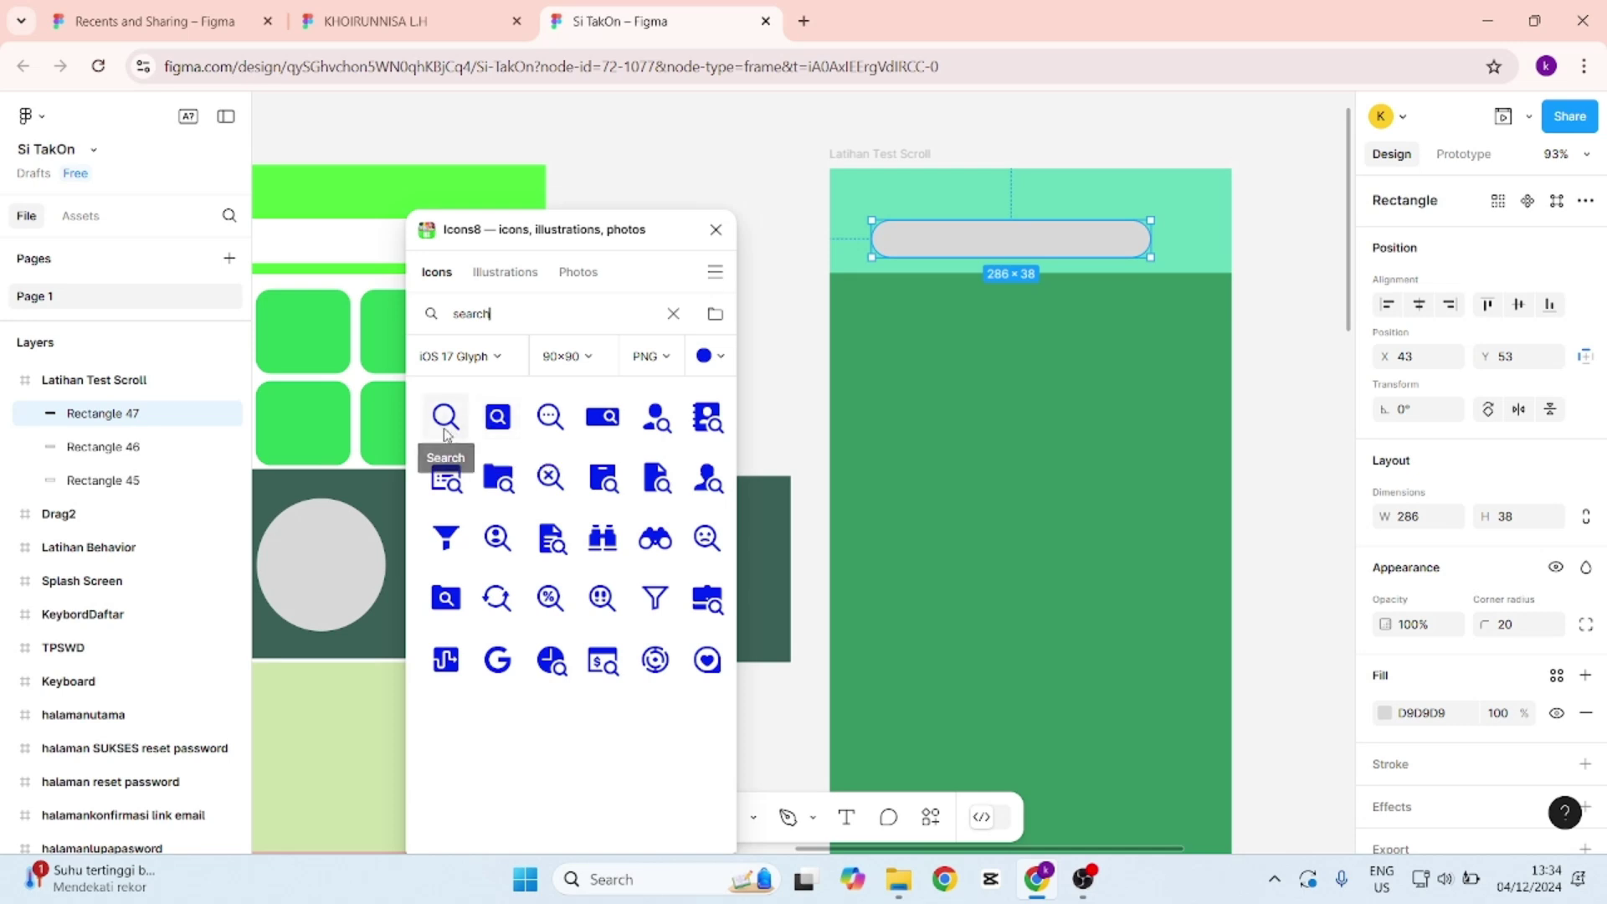
{"action": "left_click", "coordinate": [445, 416]}
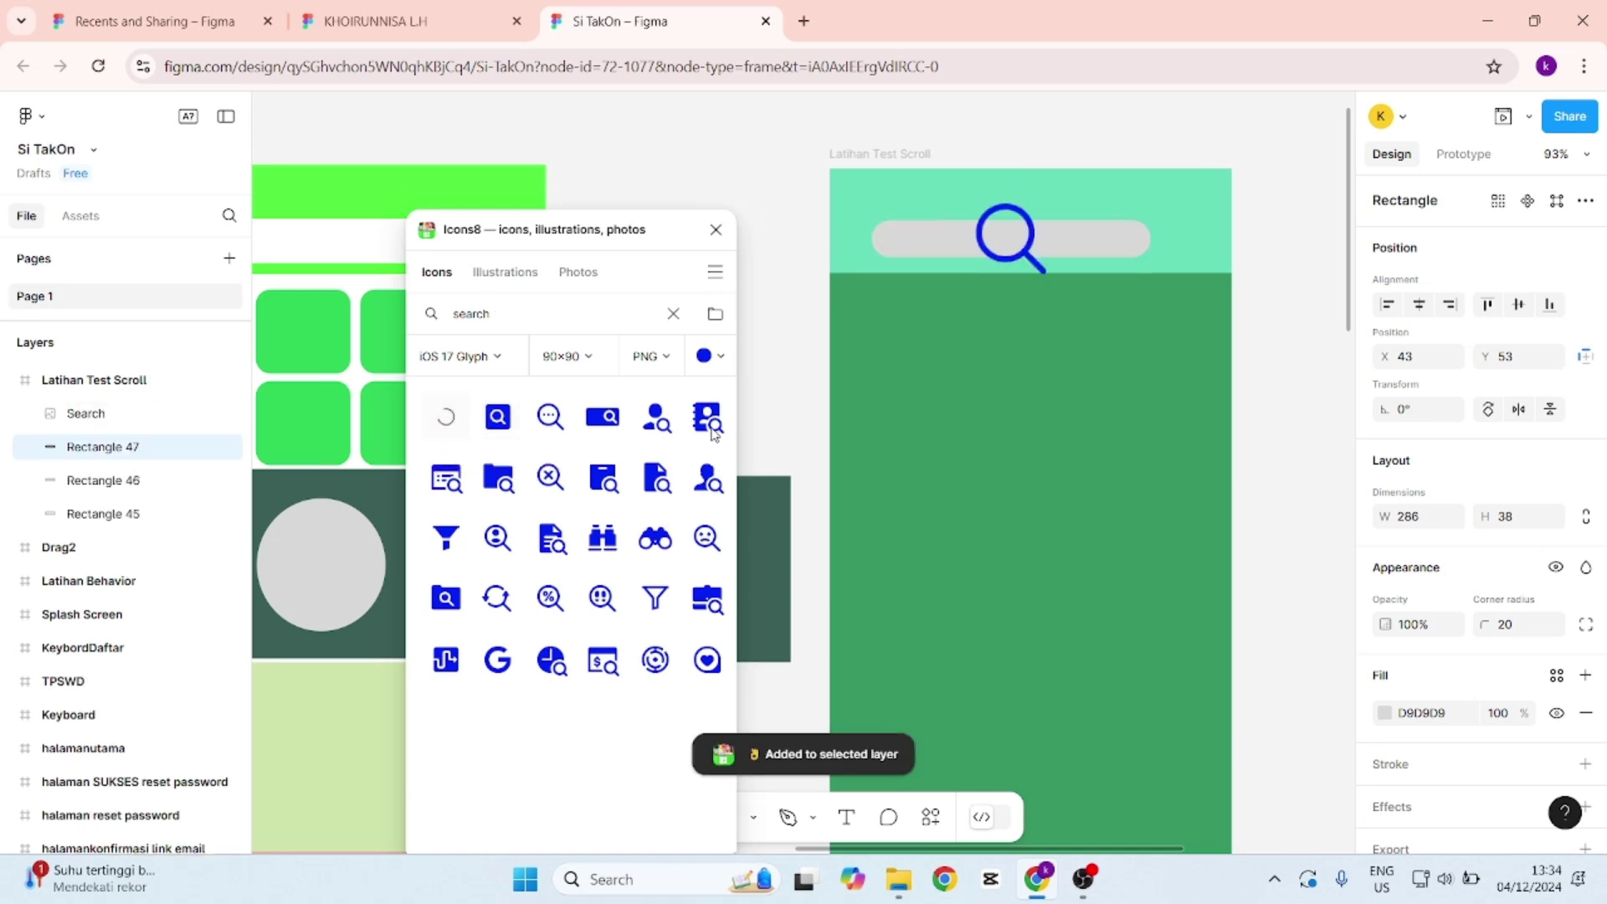
Resize the Search icon to 34×58 at the pill bar's left end.
{"action": "left_click", "coordinate": [1017, 215]}
{"action": "left_click_drag", "start_coordinate": [1052, 276], "coordinate": [899, 240]}
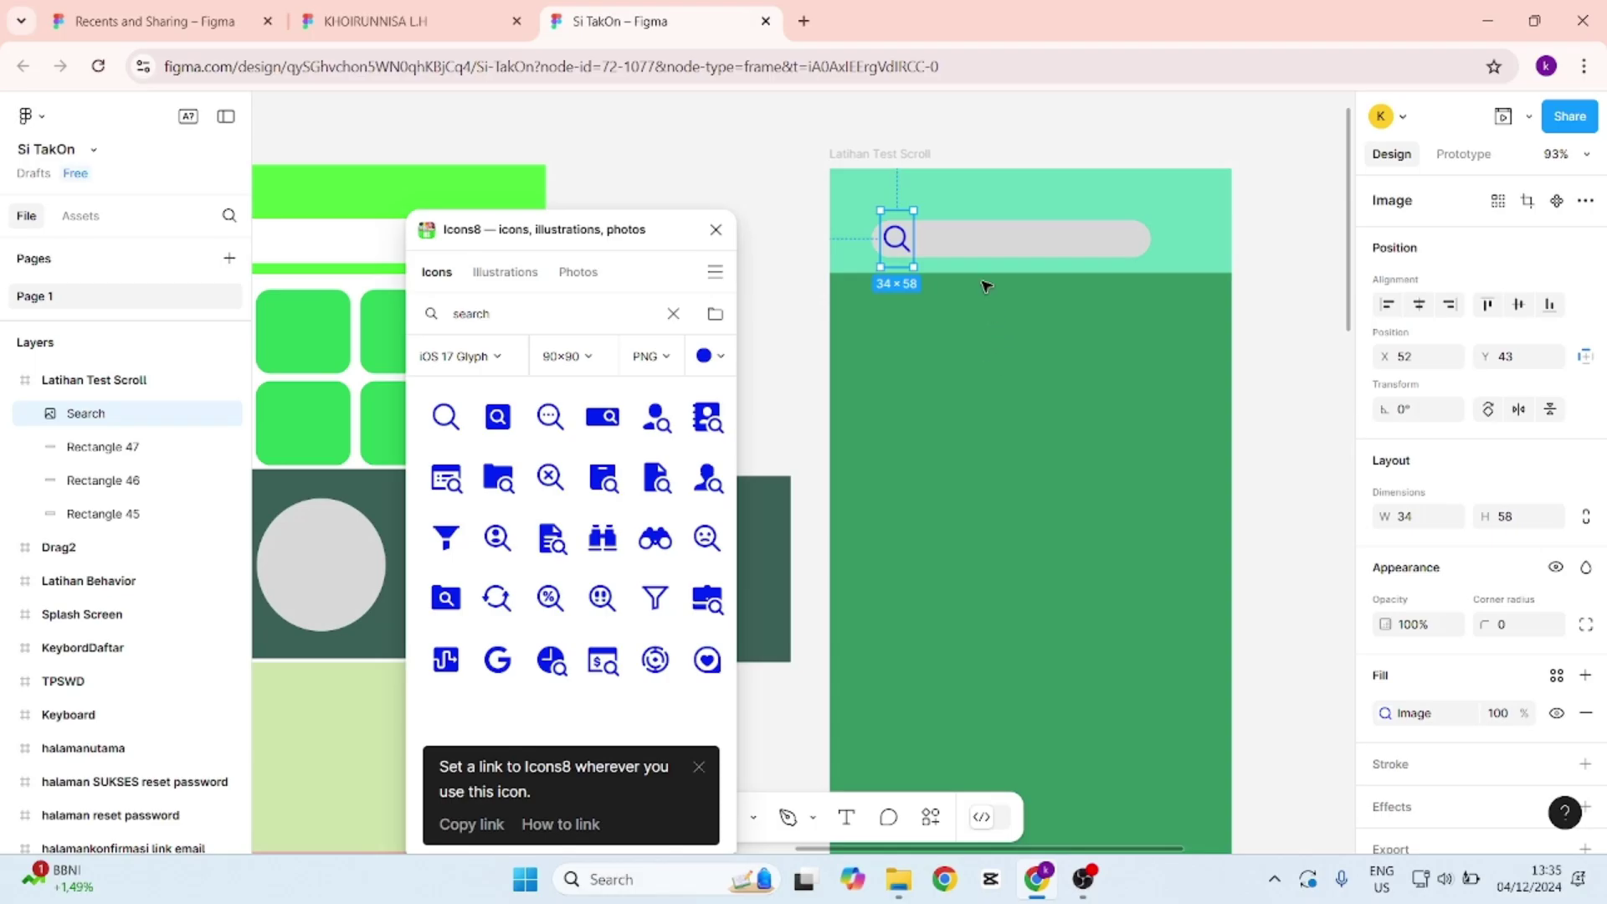
{"action": "left_click", "coordinate": [991, 337]}
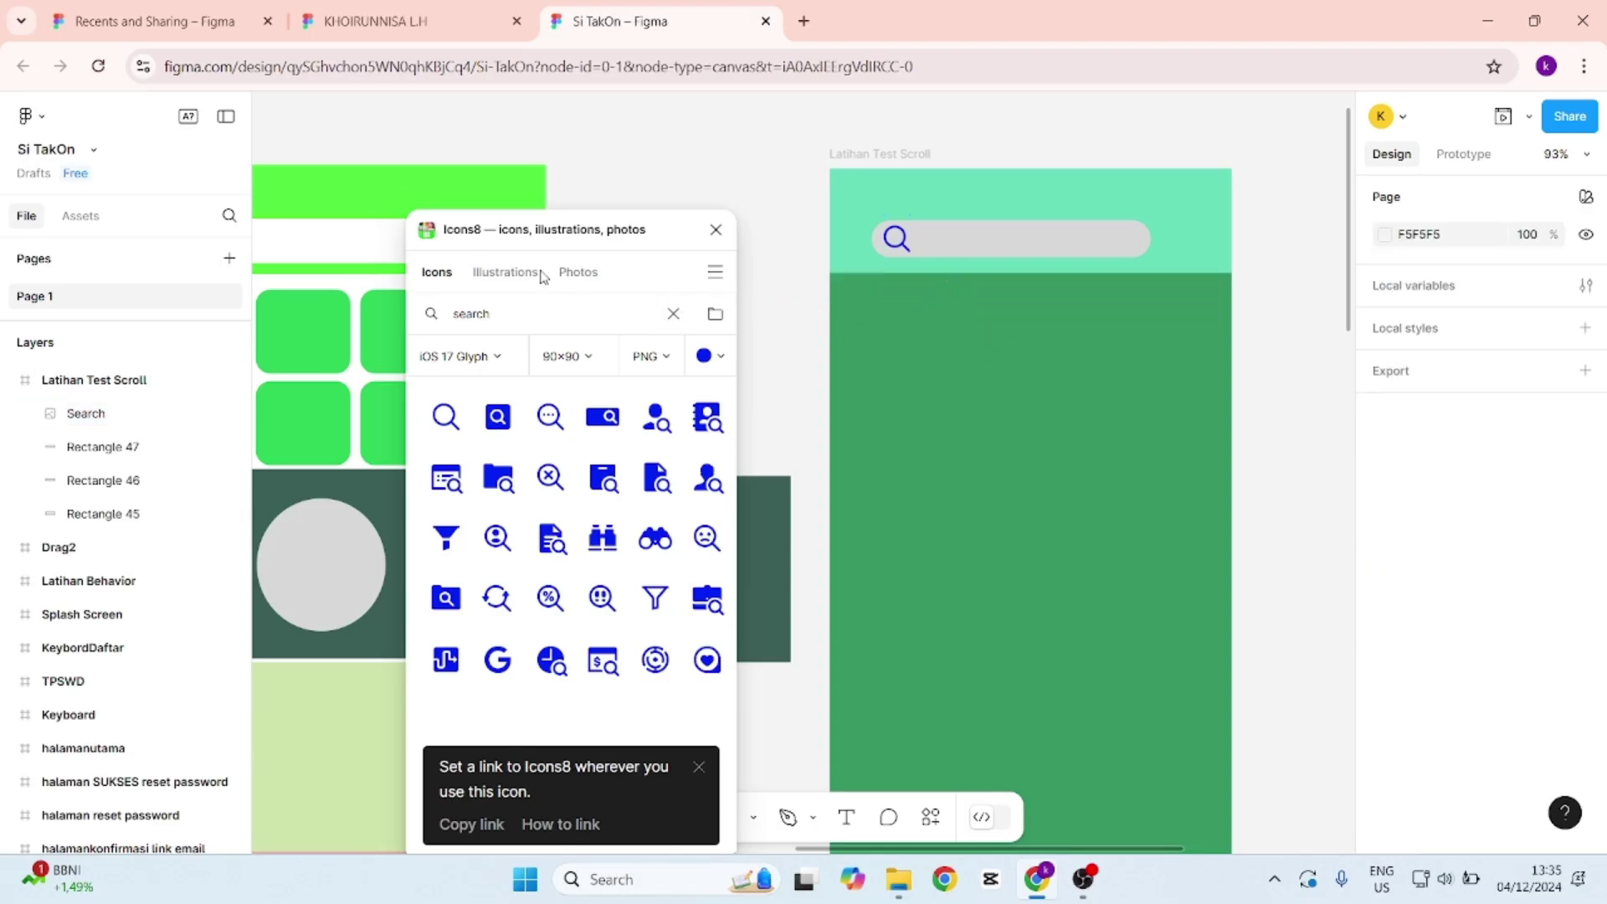
Insert a blue 38×36 Camera icon at the pill bar's right end.
{"action": "key", "text": "ctrl+a"}
{"action": "type", "text": "d"}
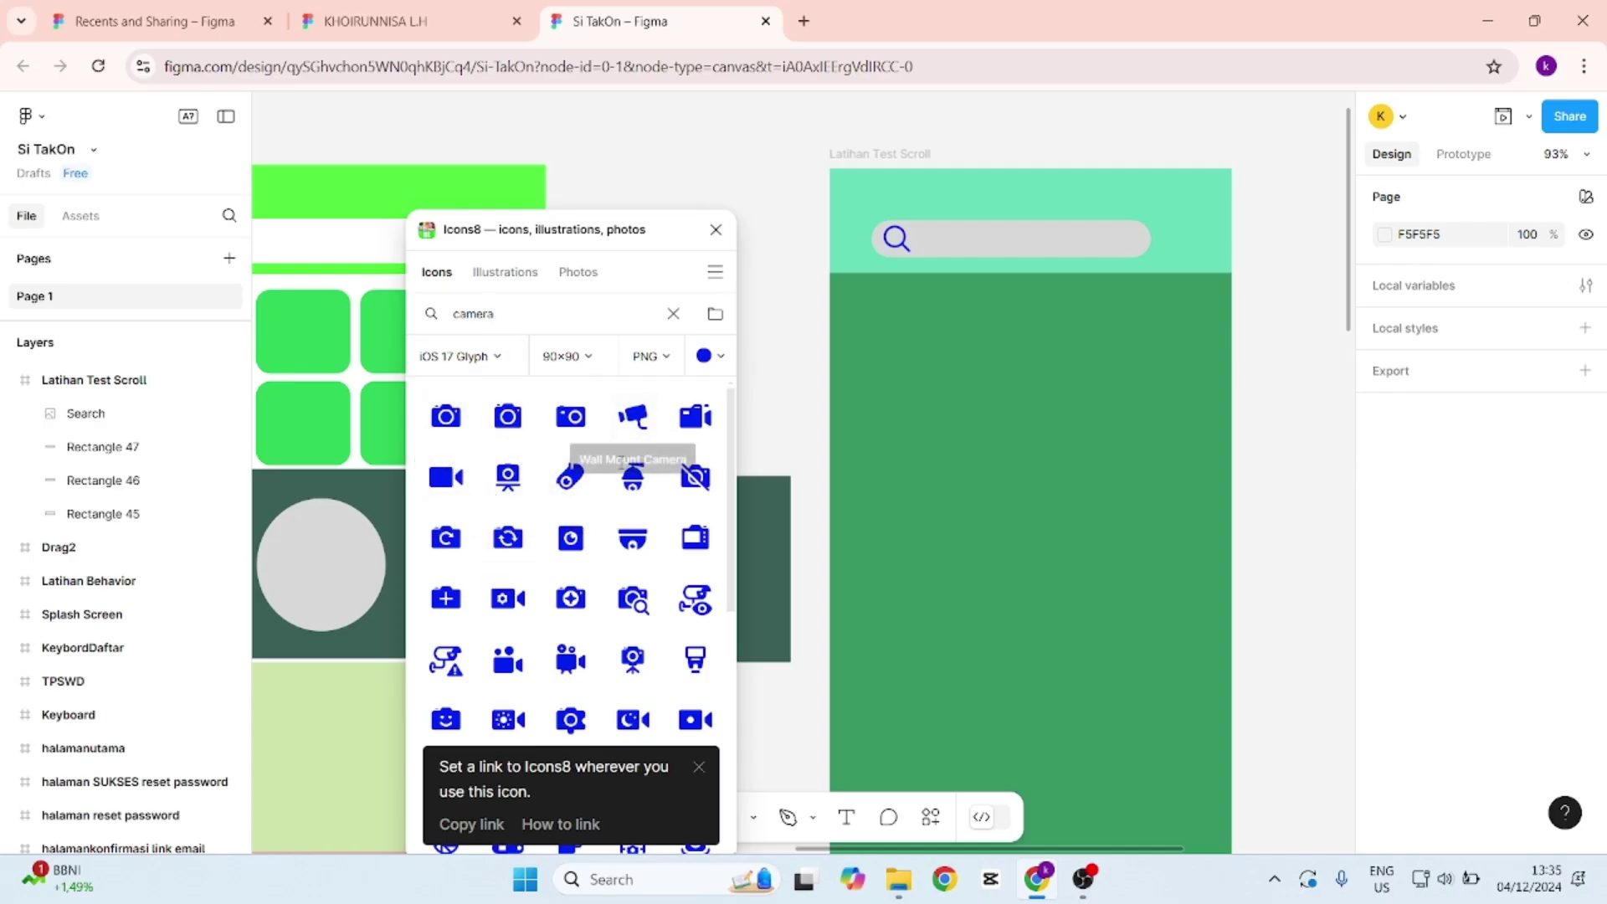
{"action": "left_click", "coordinate": [452, 424]}
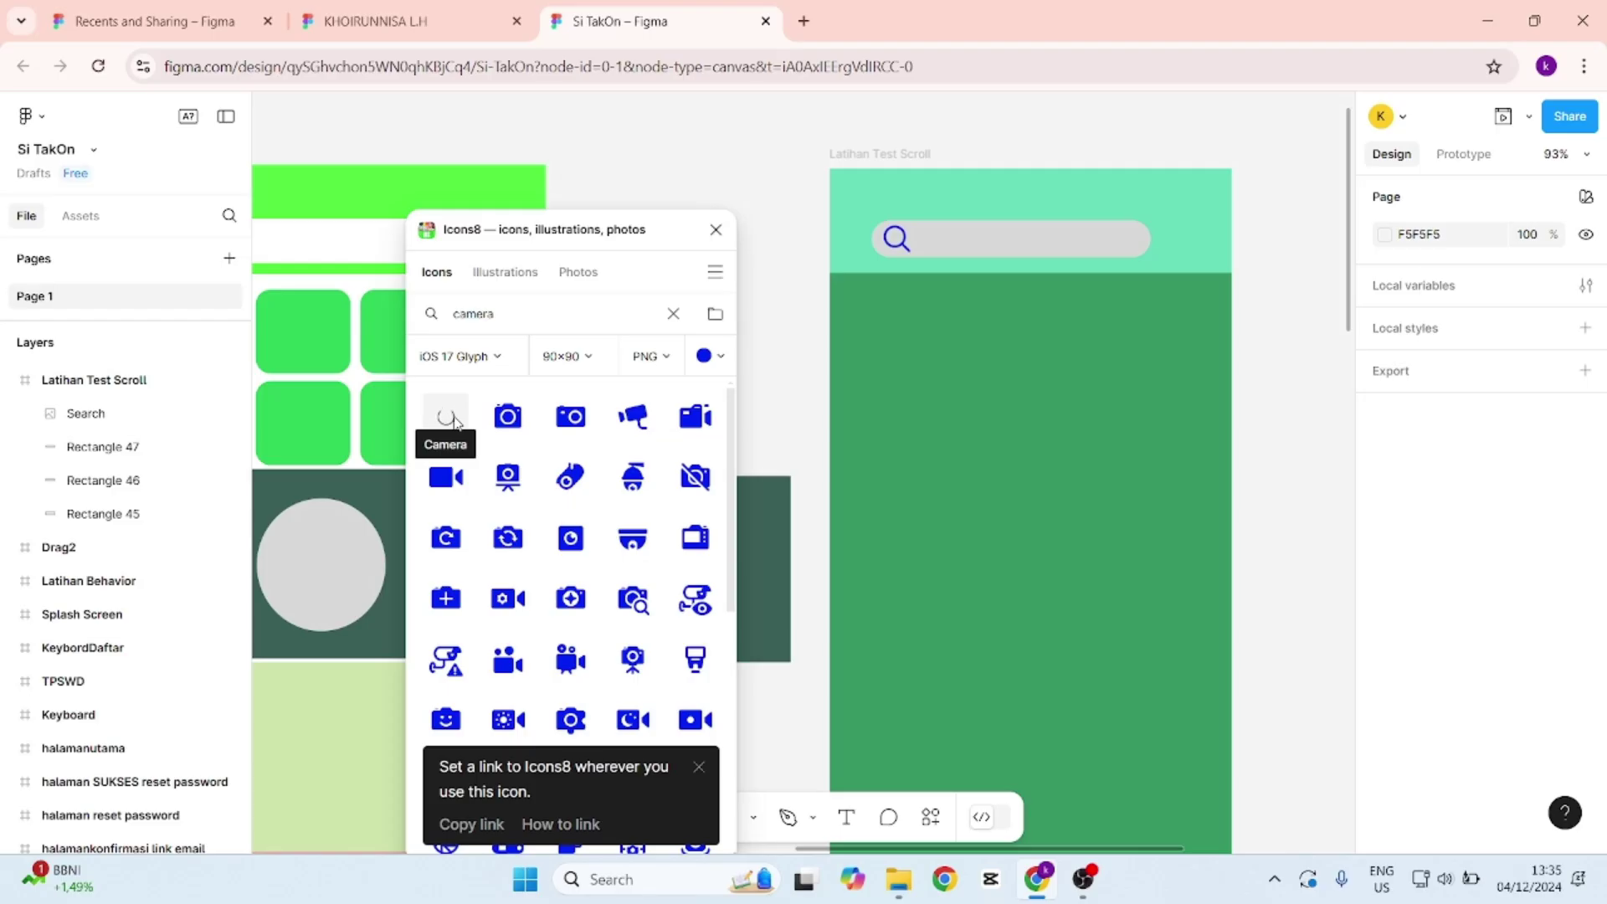
{"action": "left_click_drag", "start_coordinate": [870, 474], "coordinate": [1129, 251]}
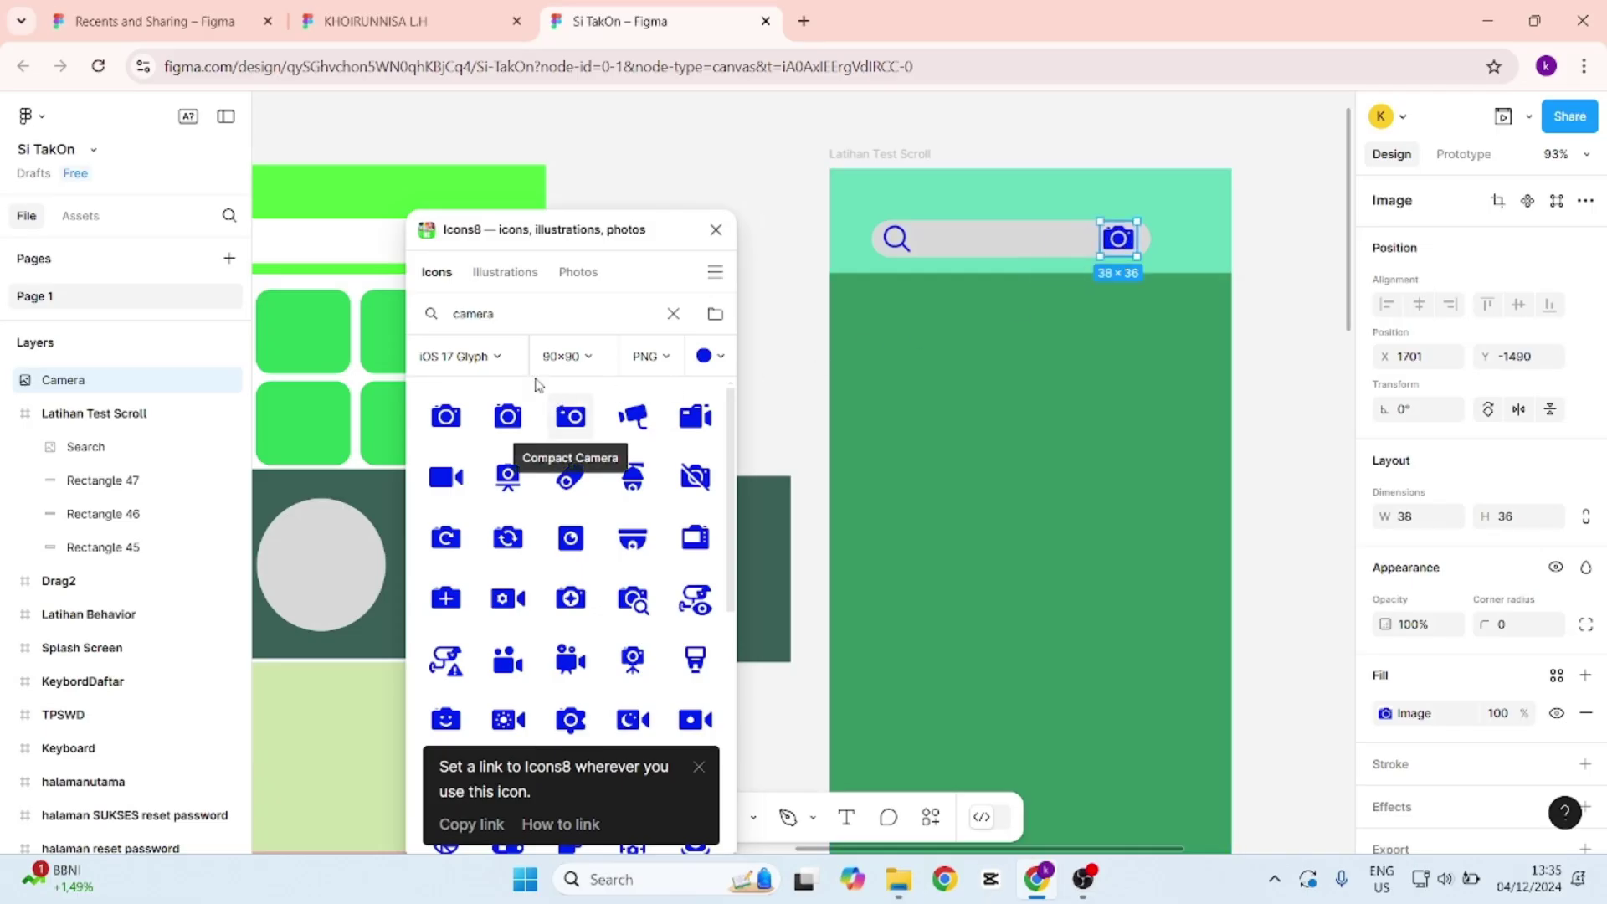
Replace the Icons8 query with 'trolley' to list shopping cart icons.
{"action": "double_click", "coordinate": [481, 308]}
{"action": "type", "text": "t"}
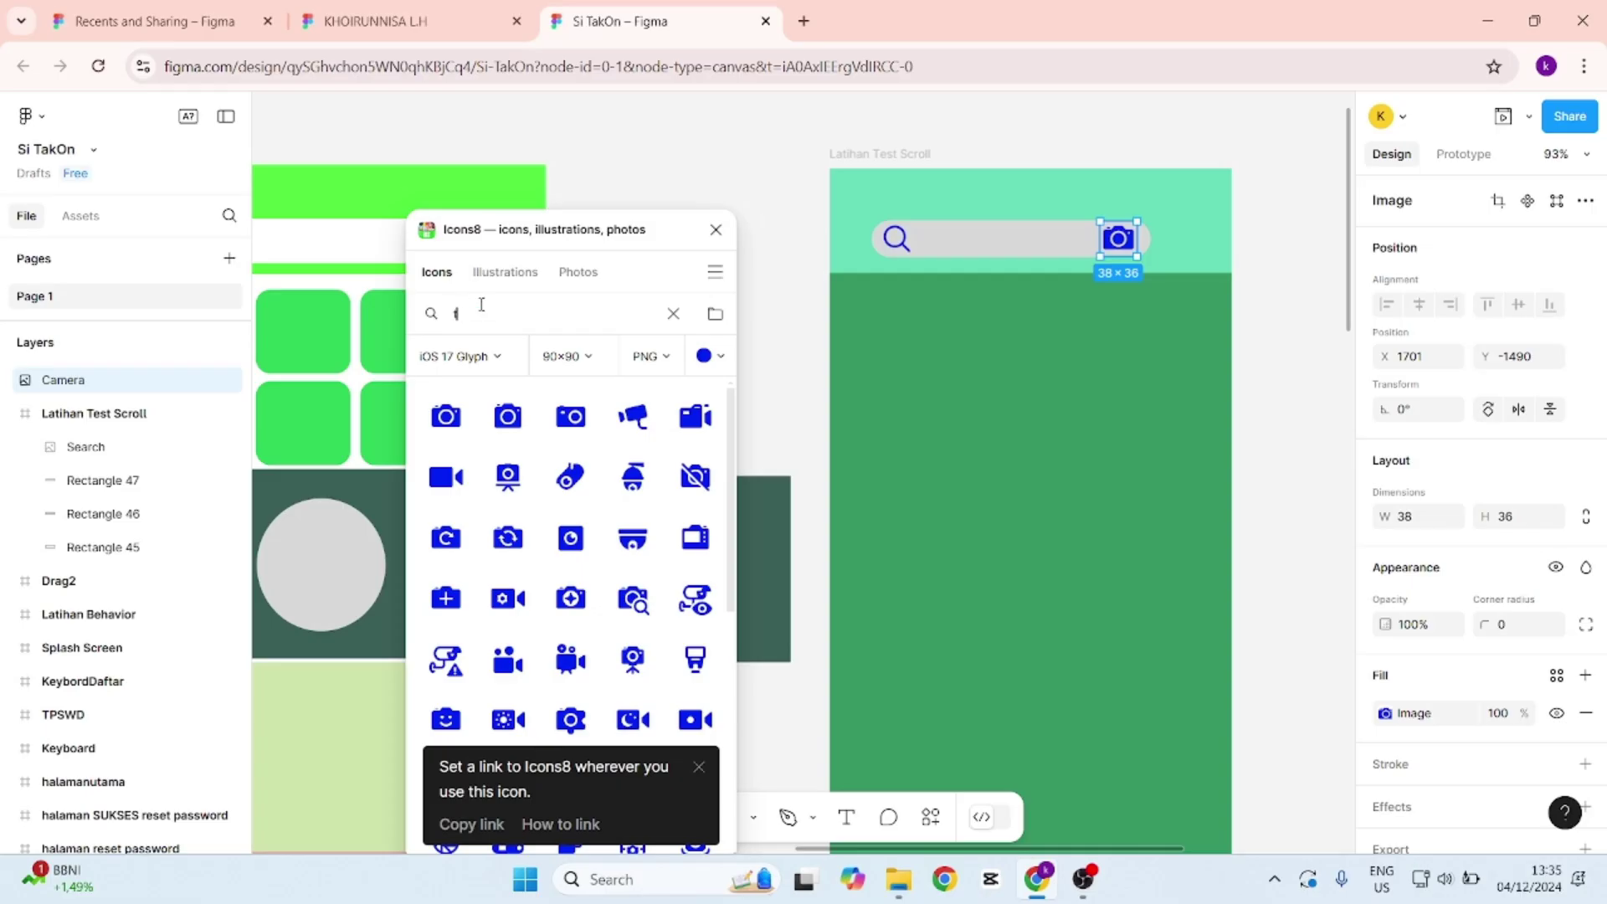
{"action": "type", "text": "rolley"}
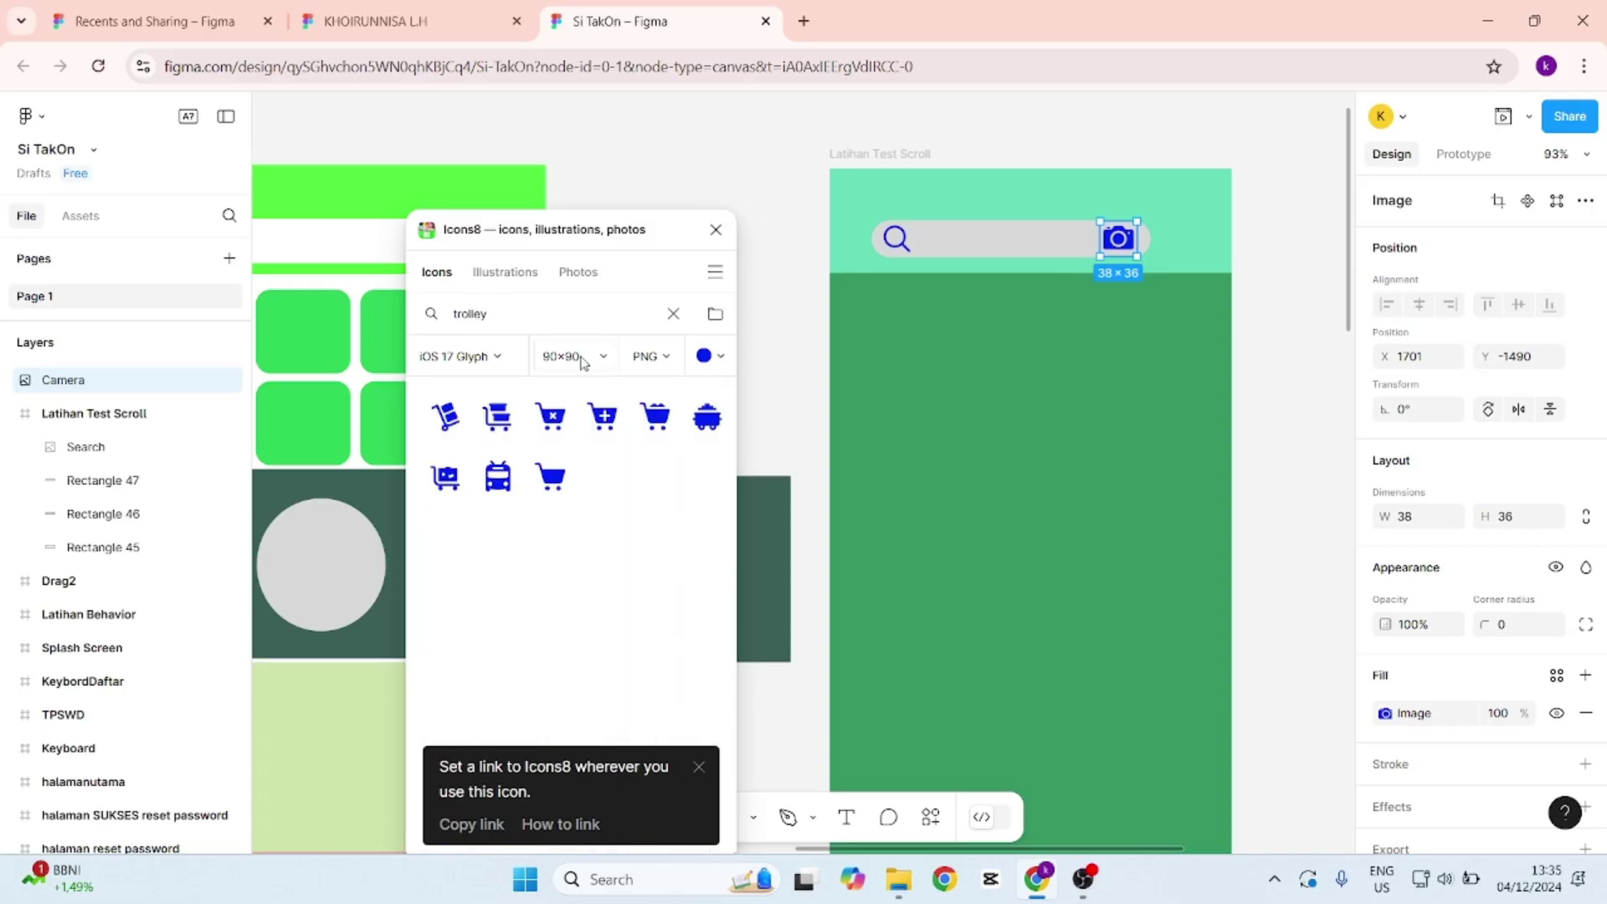
Undo the accidental Shopping Cart swap so the camera icon returns in the header.
{"action": "left_click", "coordinate": [554, 481]}
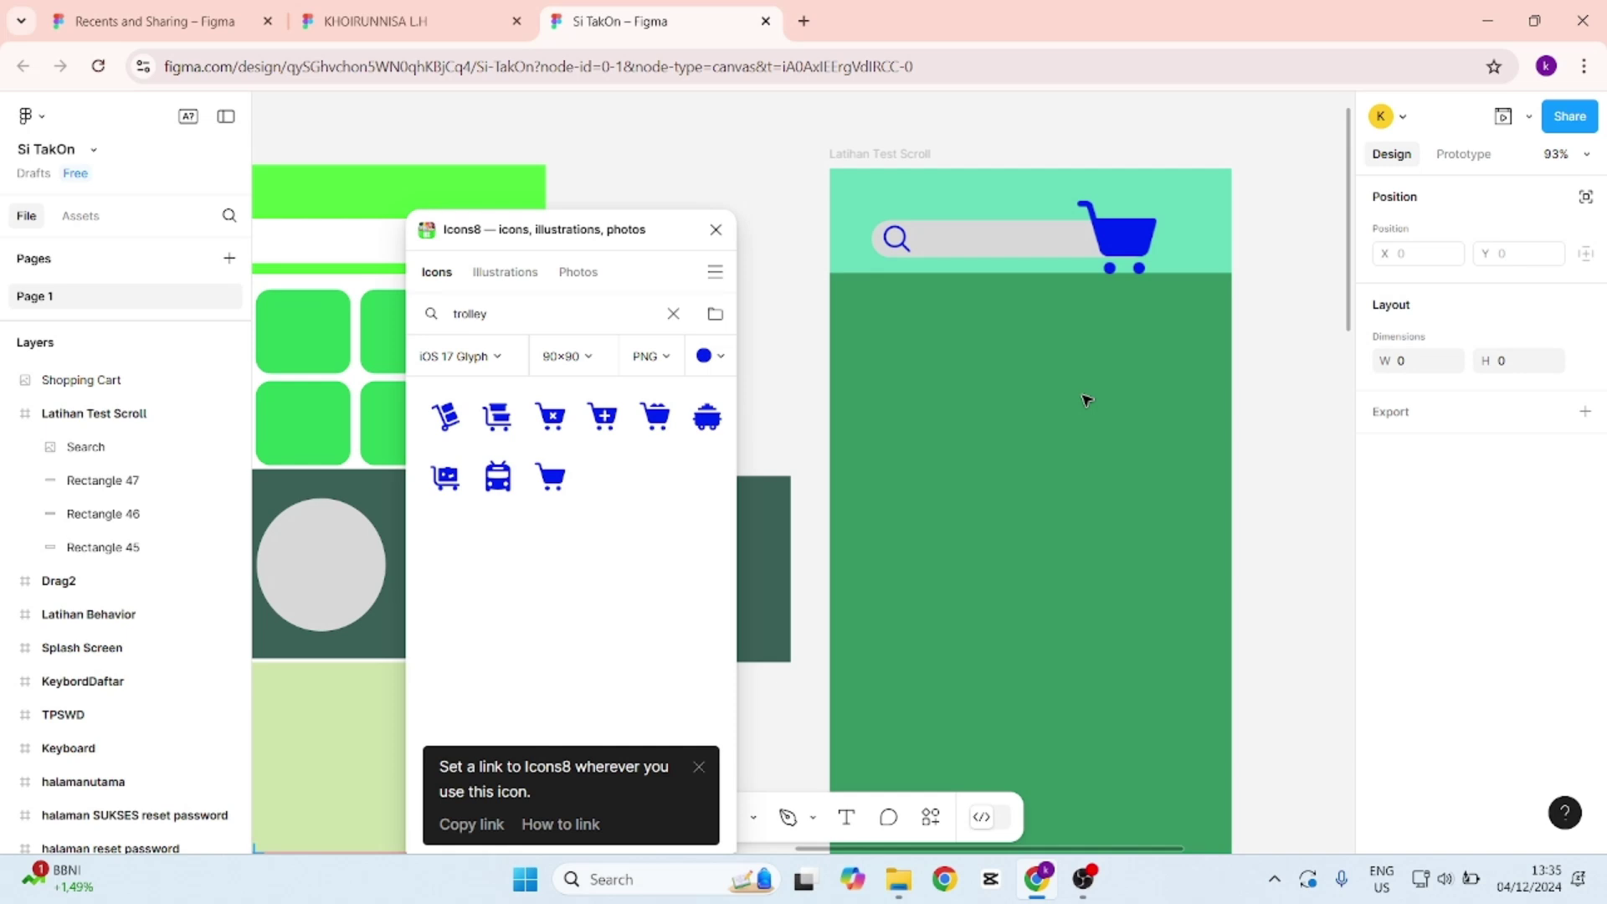
{"action": "key", "text": "ctrl+a"}
{"action": "type", "text": "te"}
{"action": "key", "text": "ctrl+z"}
{"action": "left_click", "coordinate": [1088, 332]}
{"action": "key", "text": "ctrl+z"}
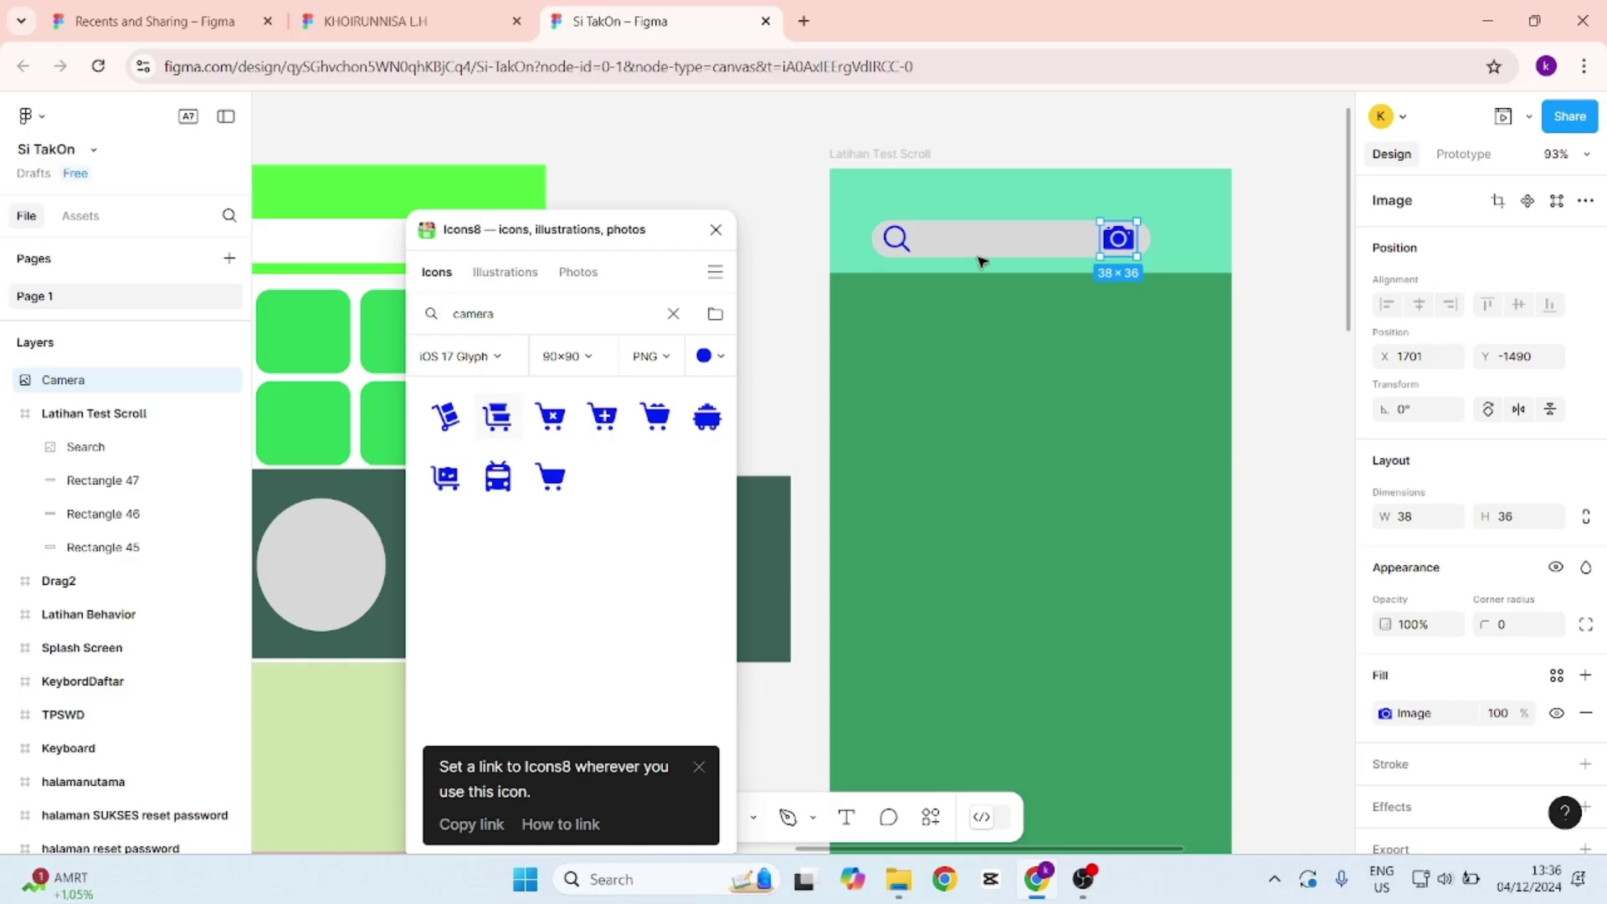
Drag the Icons8 Shopping Cart icon into the header, right of the grey search bar.
{"action": "left_click", "coordinate": [1082, 354]}
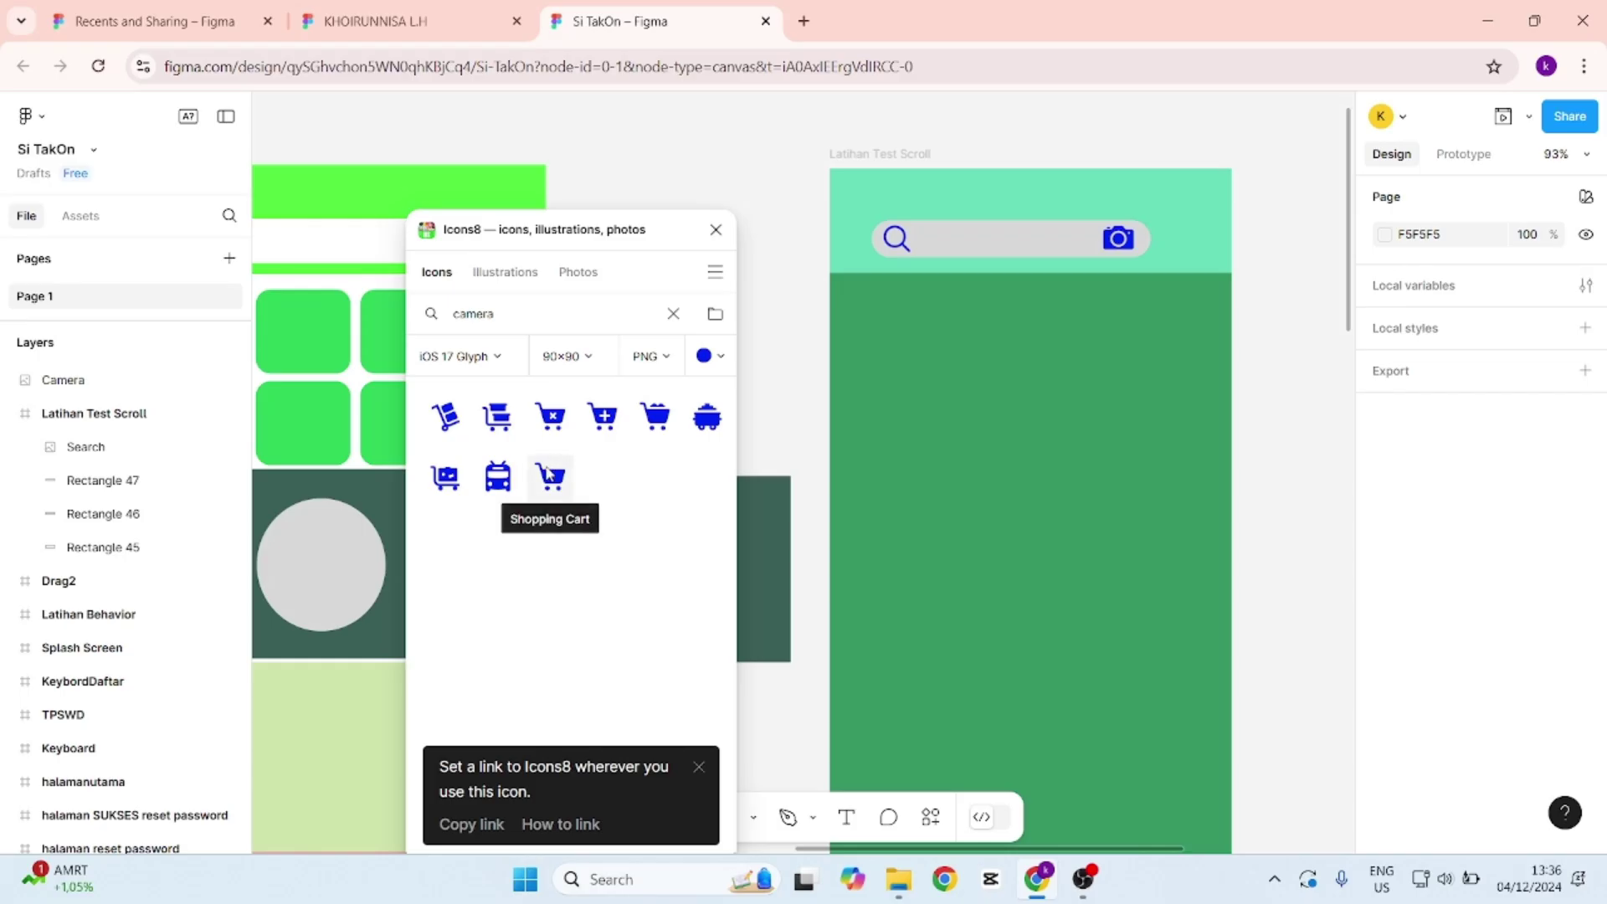
{"action": "left_click_drag", "start_coordinate": [551, 478], "coordinate": [1188, 244]}
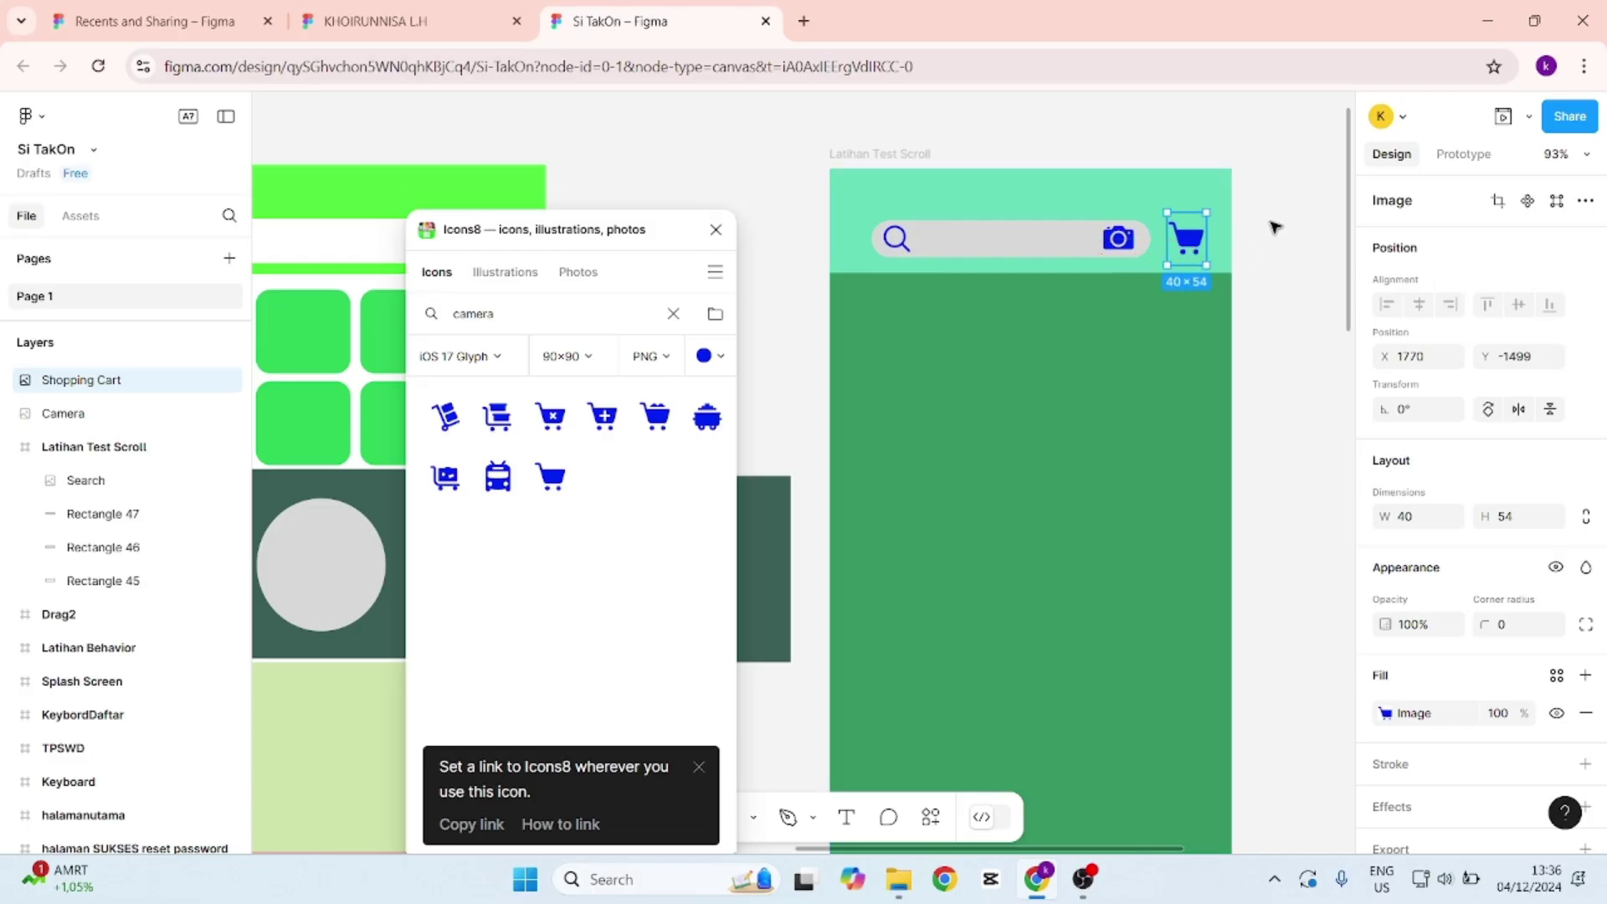
{"action": "key", "text": "Escape"}
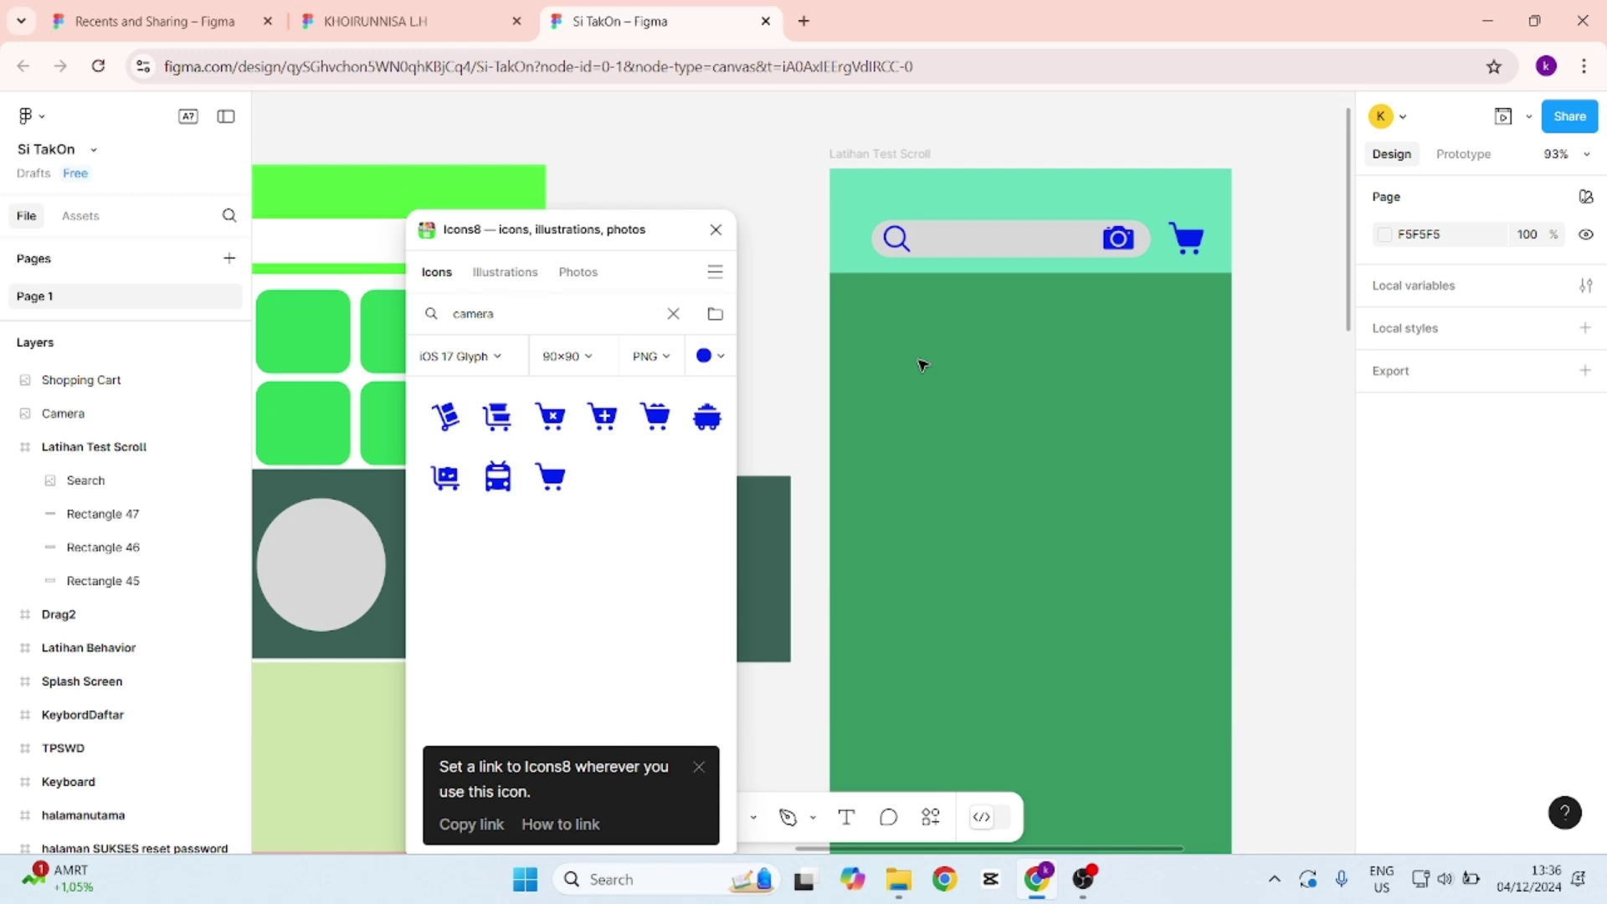
Nest the Camera layer inside Latihan Test Scroll and select the Shopping Cart layer.
{"action": "left_click", "coordinate": [892, 155]}
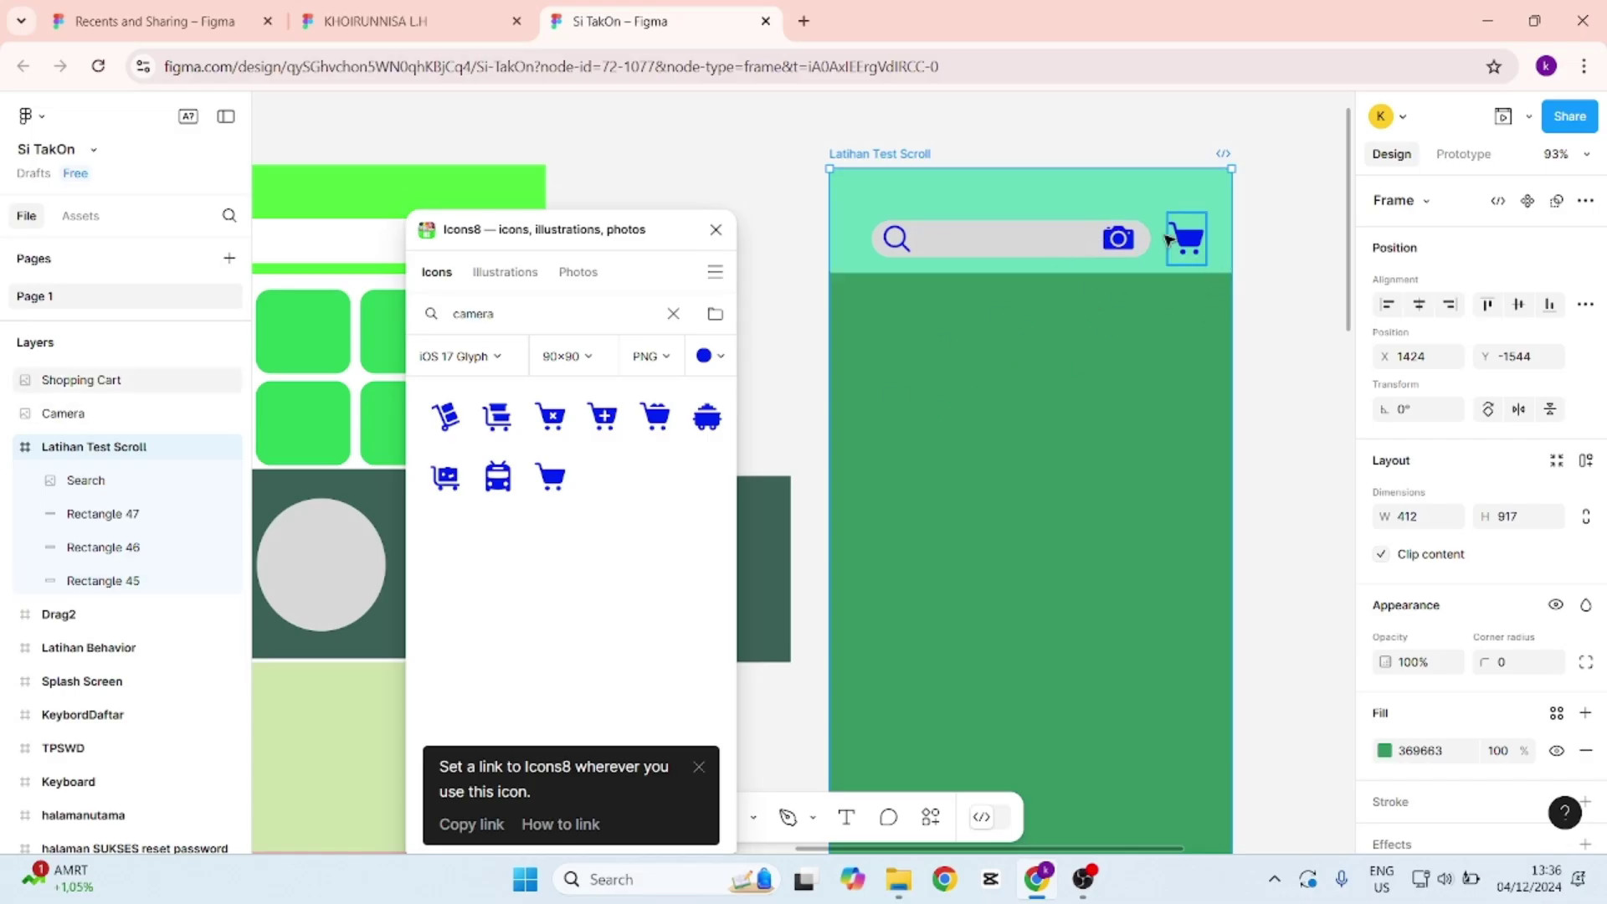
{"action": "left_click", "coordinate": [1195, 249]}
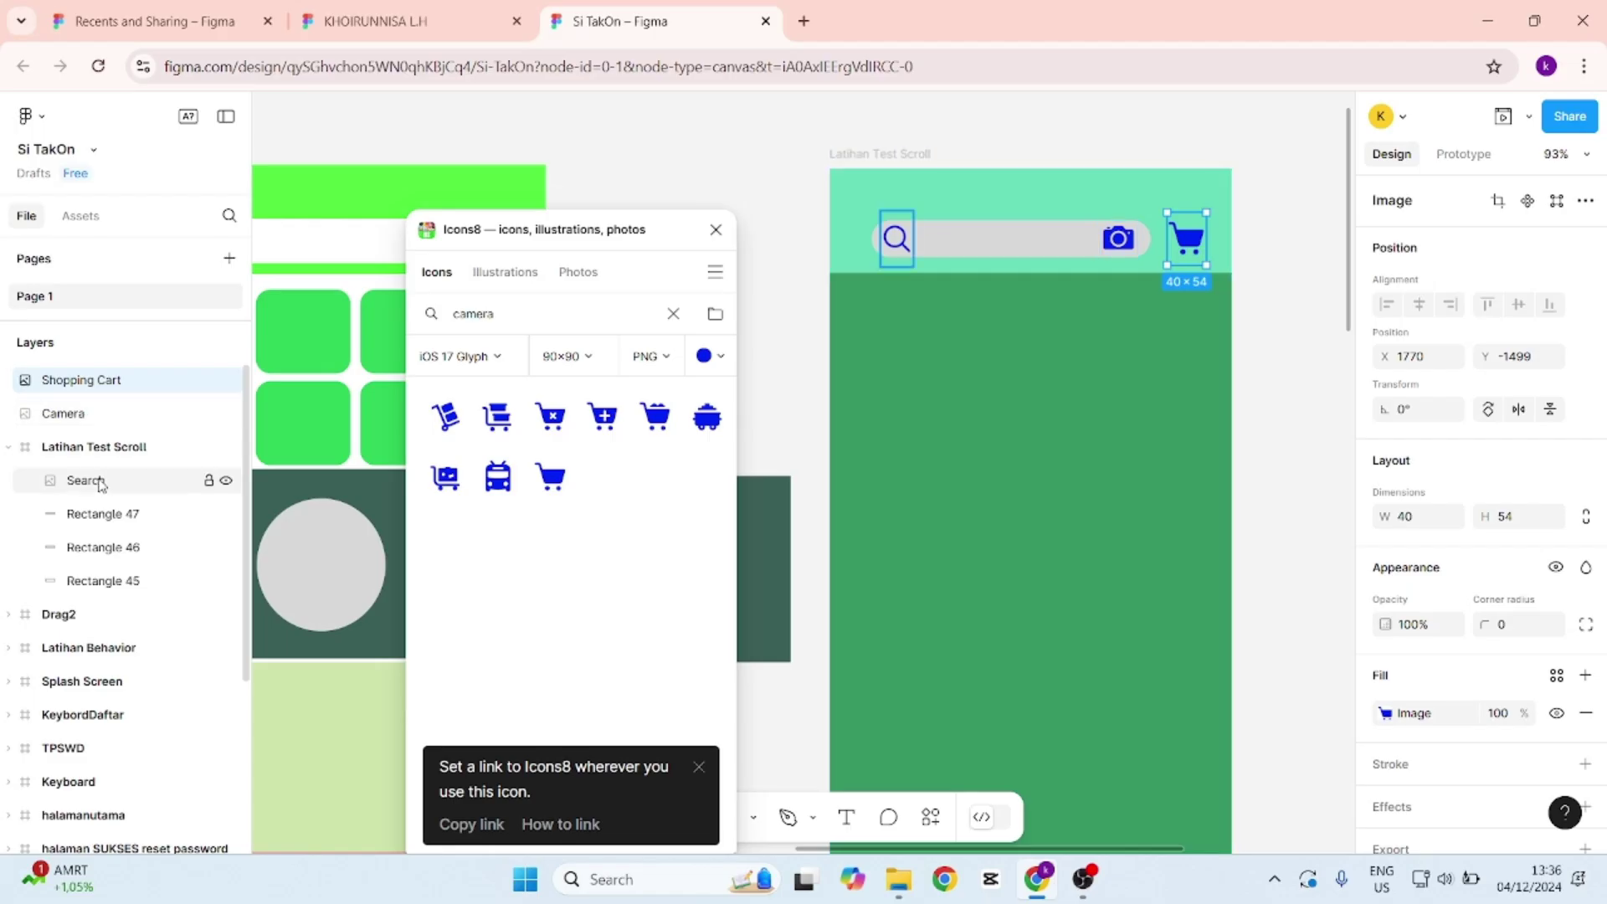
{"action": "left_click_drag", "start_coordinate": [95, 421], "coordinate": [92, 467]}
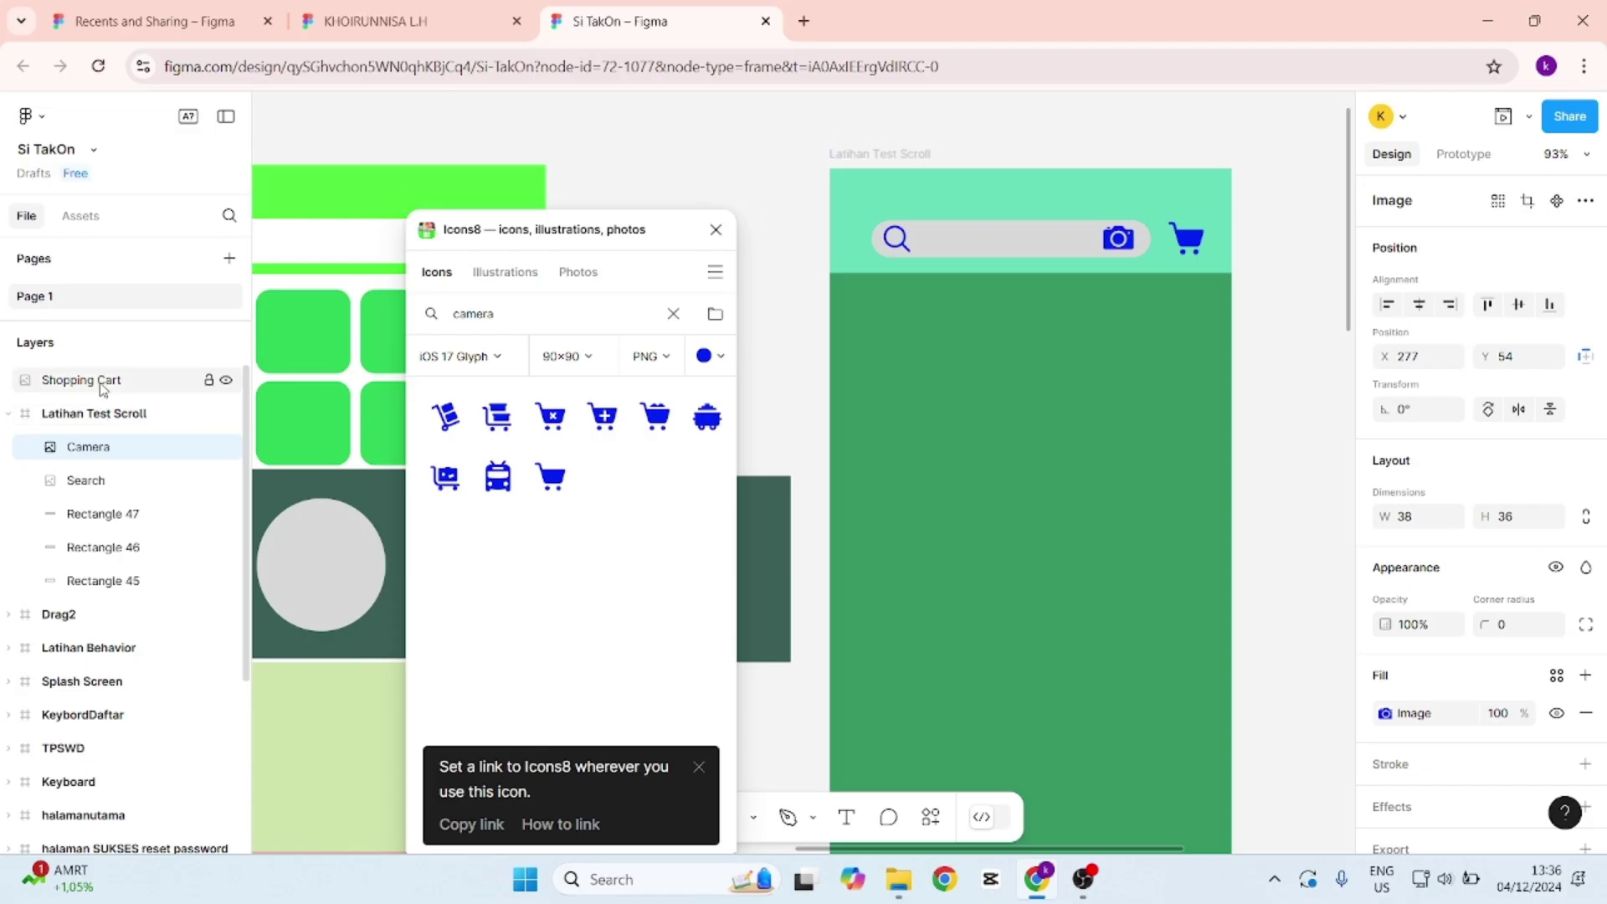
{"action": "left_click", "coordinate": [105, 380]}
{"action": "scroll", "coordinate": [104, 433], "scroll_direction": "down", "scroll_amount": 1}
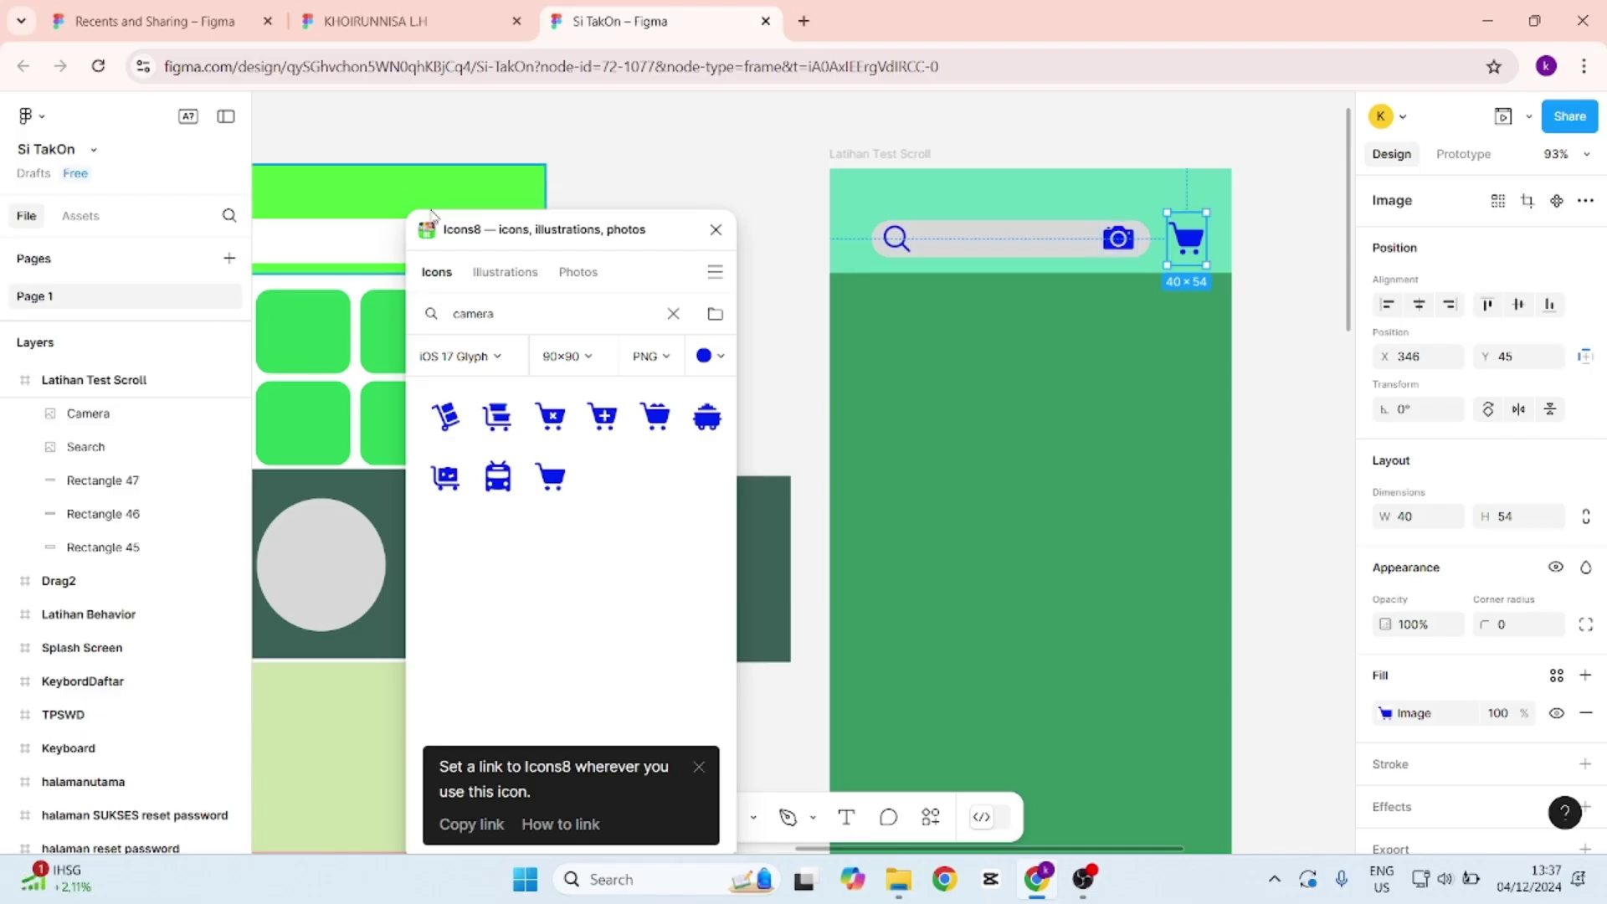
Search Icons8 for 'home' and undo the house icon that replaced the cart.
{"action": "scroll", "coordinate": [1306, 261], "scroll_direction": "down", "scroll_amount": 1}
{"action": "scroll", "coordinate": [1302, 257], "scroll_direction": "down", "scroll_amount": 10}
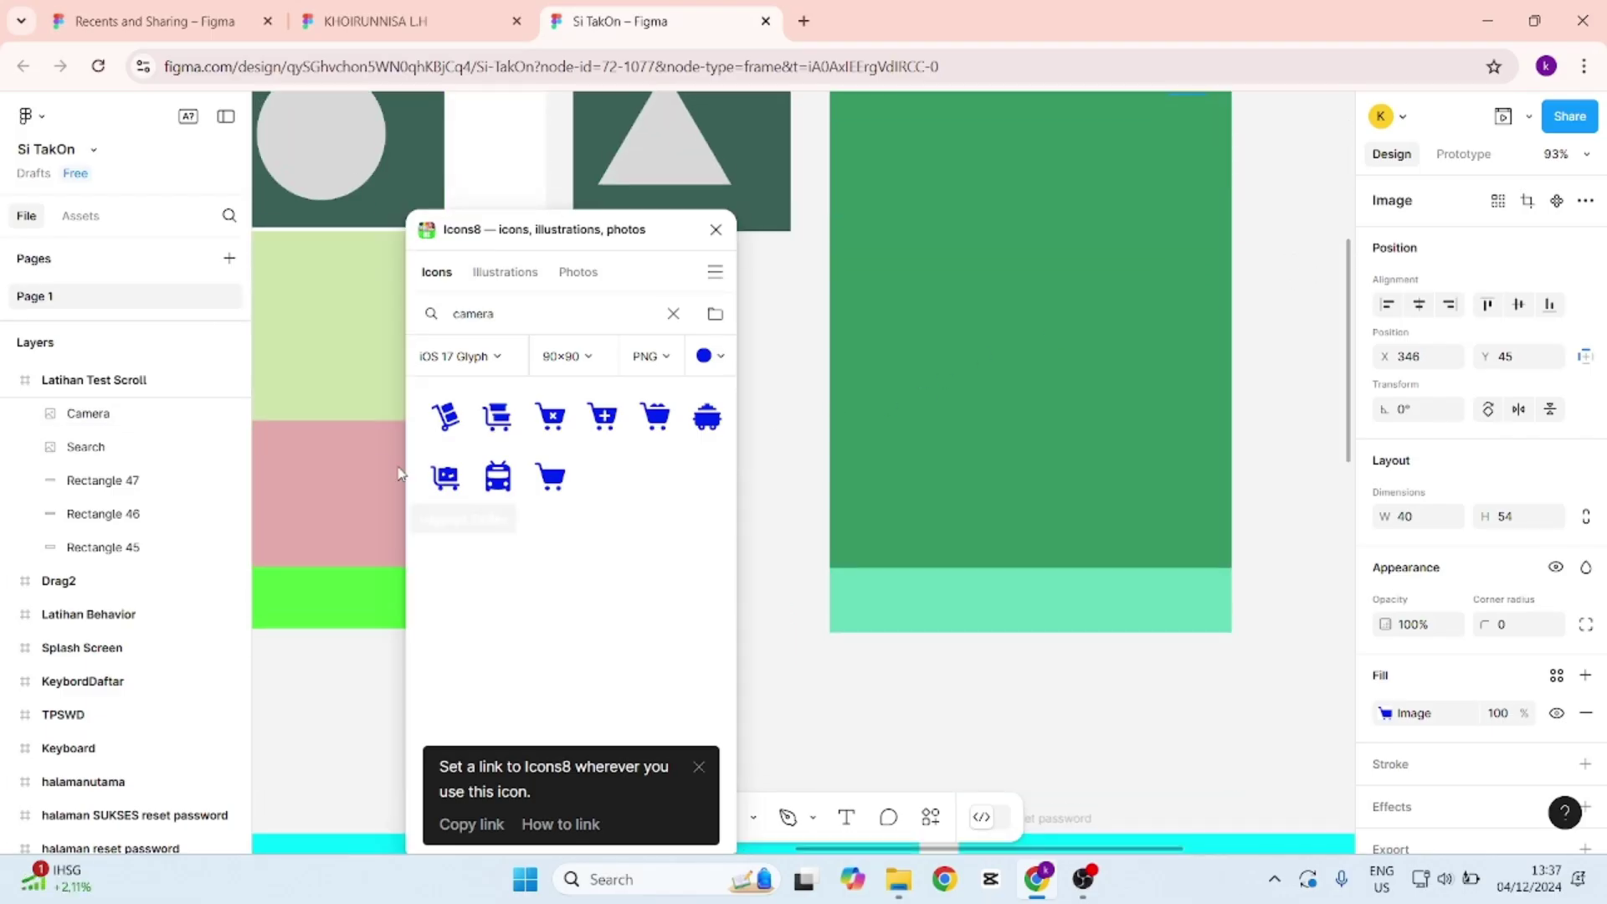
{"action": "double_click", "coordinate": [505, 320]}
{"action": "type", "text": "home"}
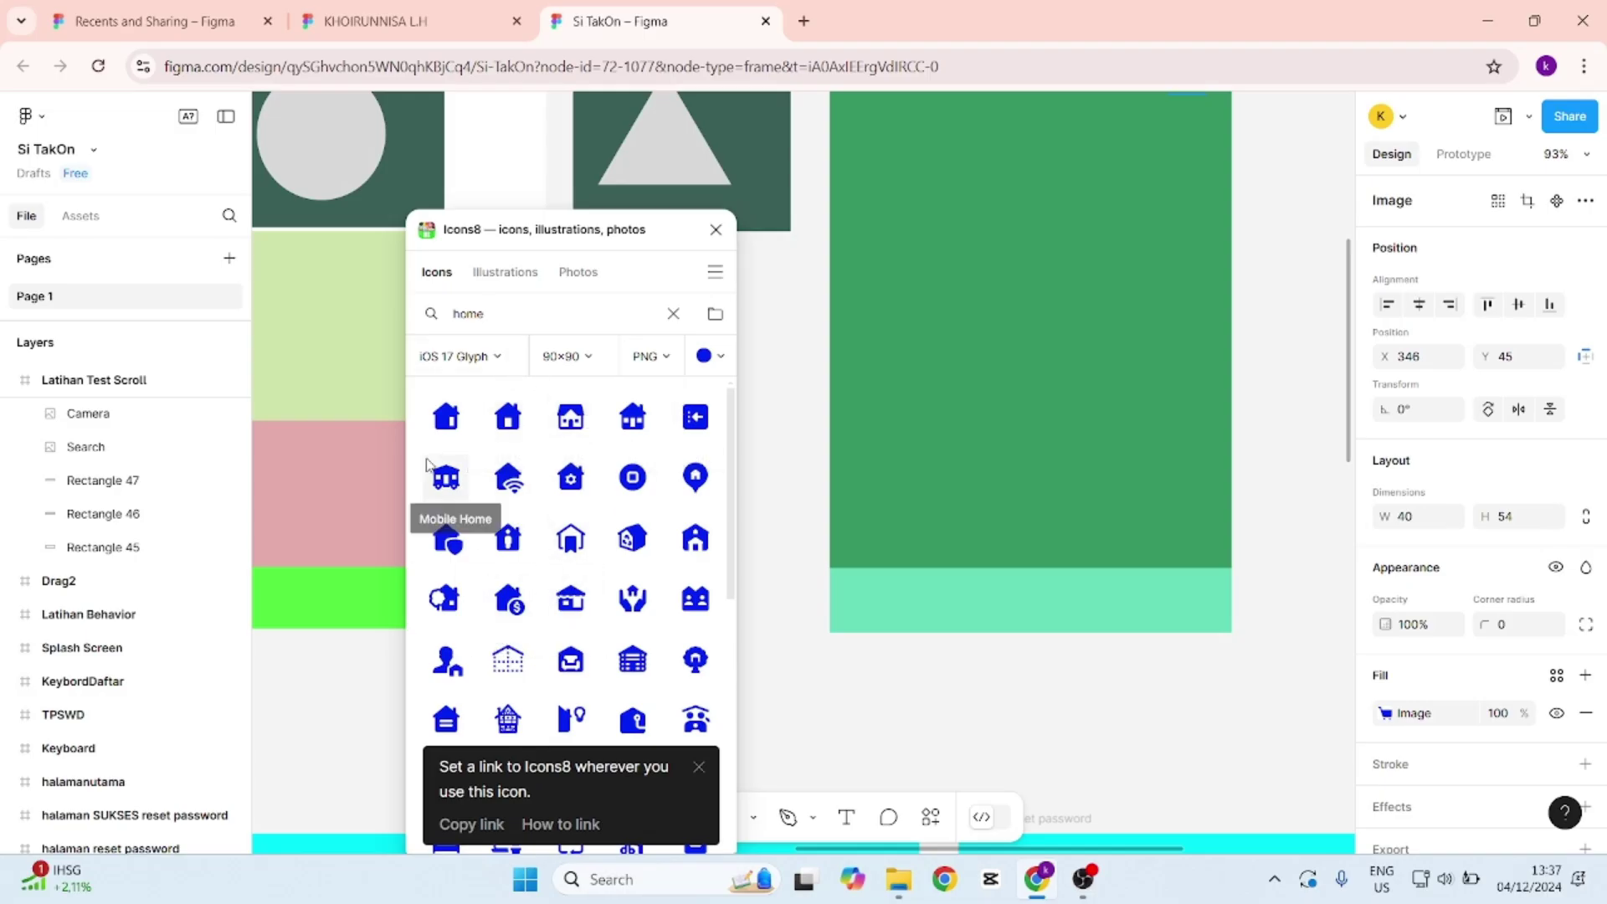
{"action": "scroll", "coordinate": [609, 532], "scroll_direction": "down", "scroll_amount": 4}
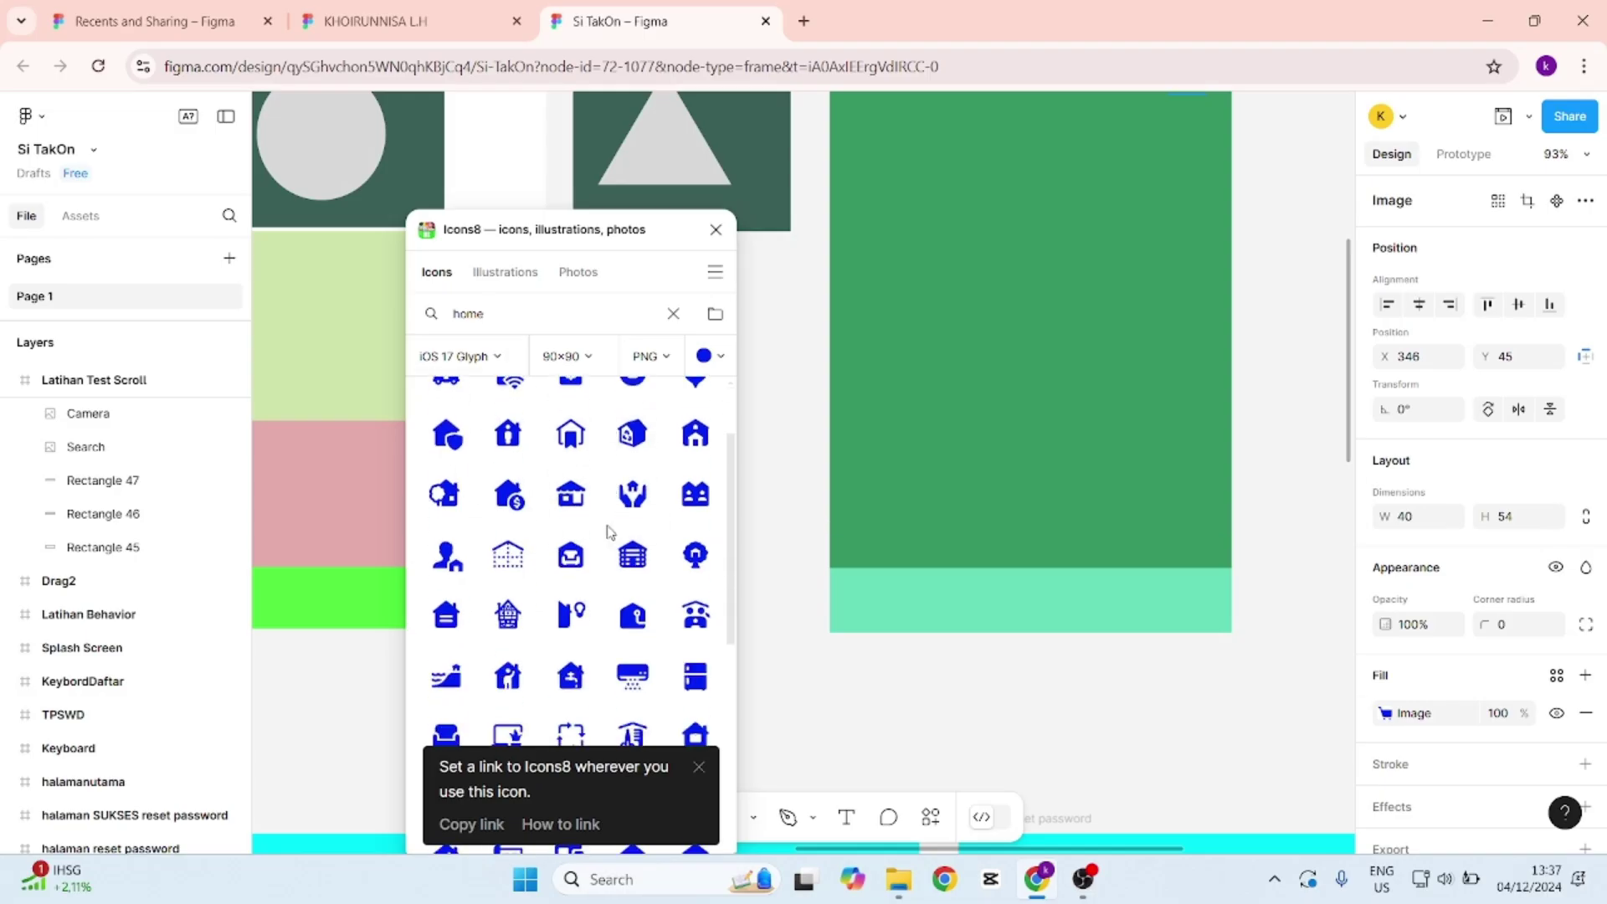
{"action": "scroll", "coordinate": [608, 535], "scroll_direction": "up", "scroll_amount": 5}
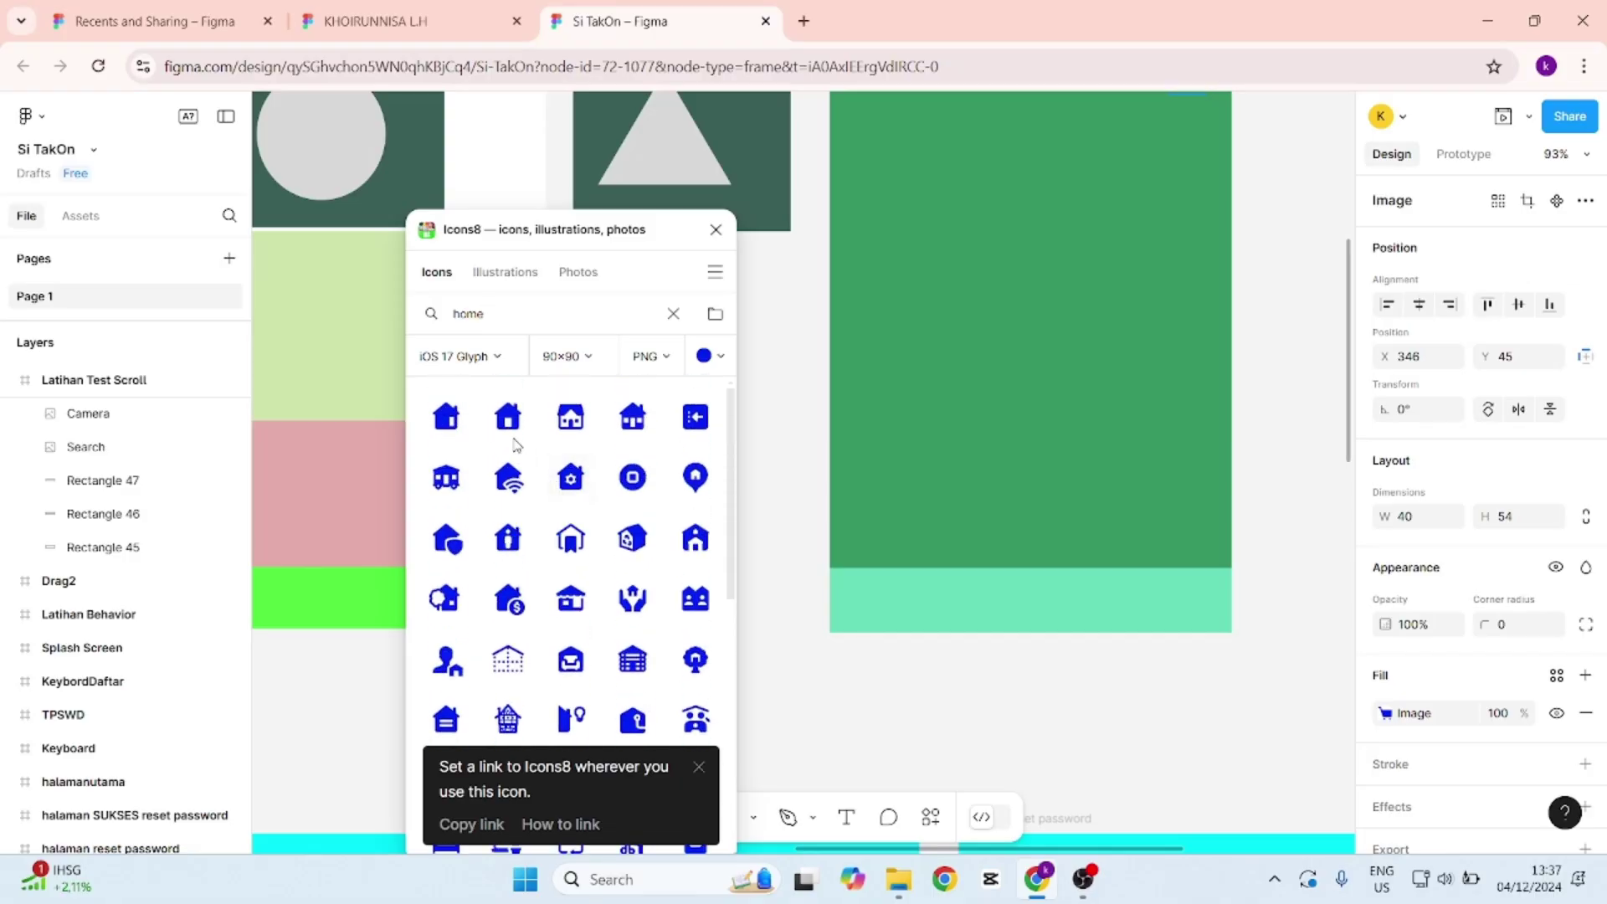
{"action": "left_click", "coordinate": [506, 419]}
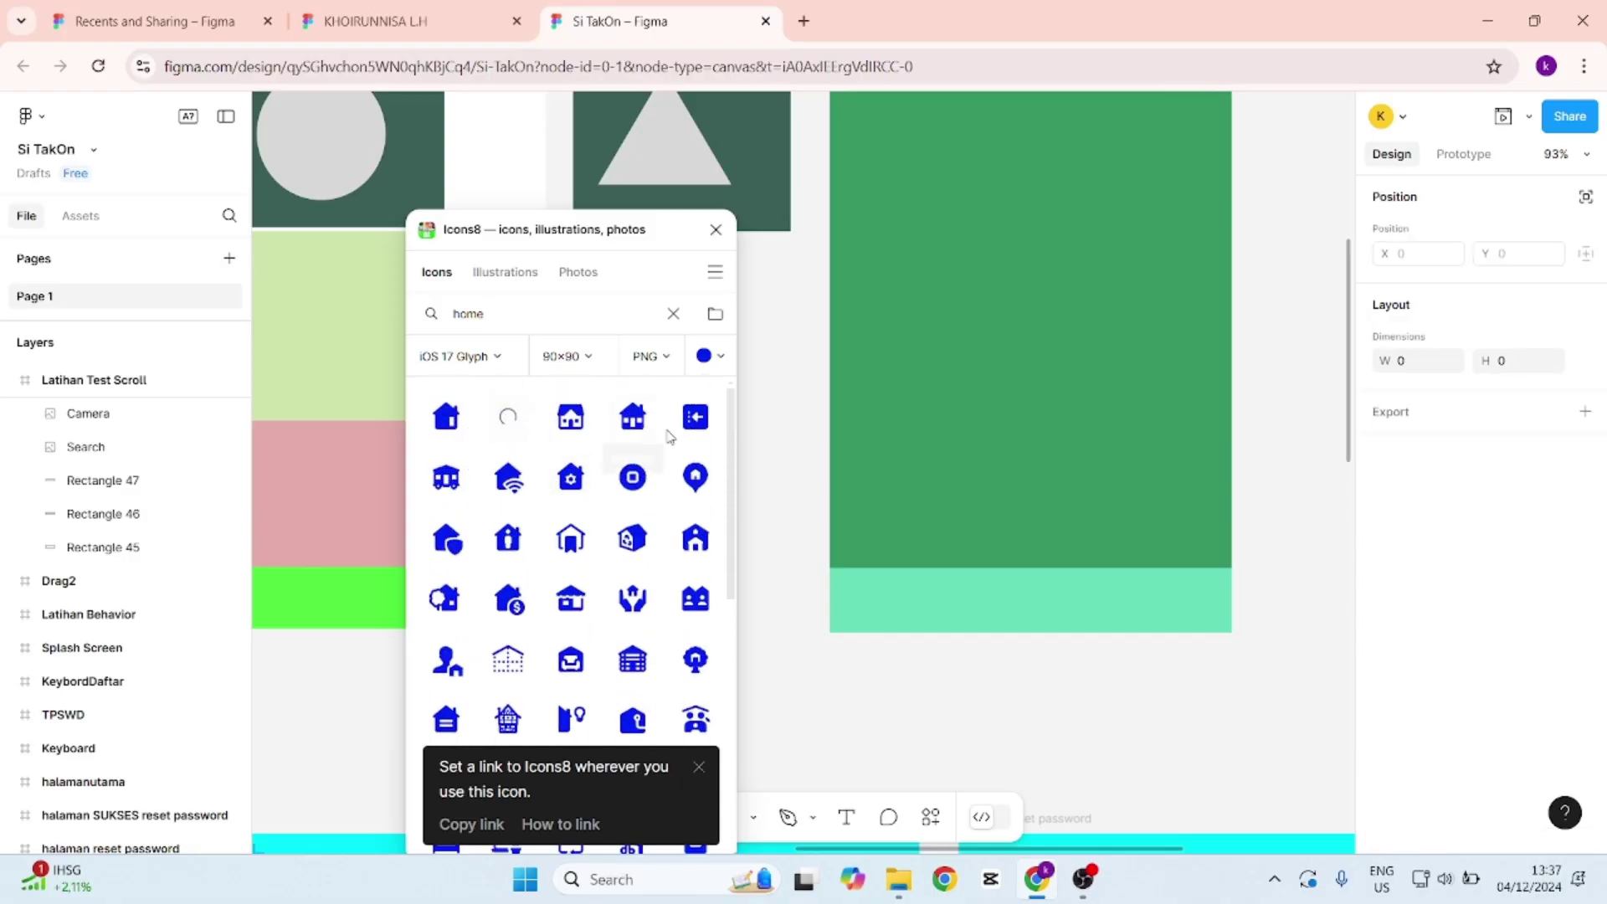
{"action": "scroll", "coordinate": [1202, 491], "scroll_direction": "up", "scroll_amount": 3}
{"action": "scroll", "coordinate": [1237, 435], "scroll_direction": "up", "scroll_amount": 8}
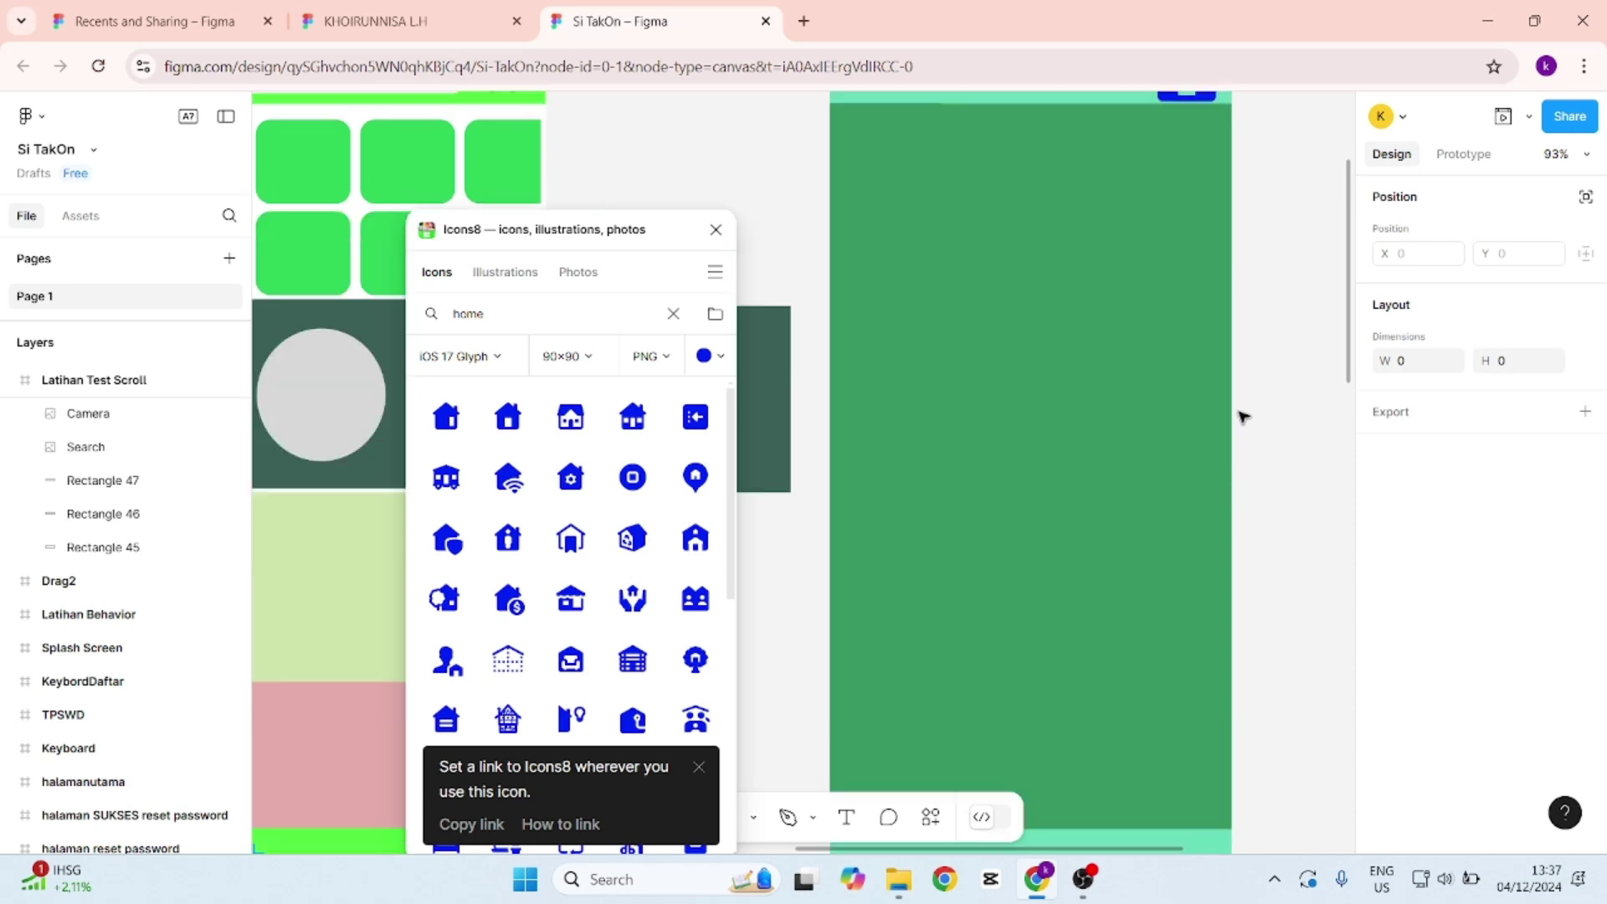
{"action": "key", "text": "ctrl+z"}
{"action": "key", "text": "ctrl+z"}
{"action": "key", "text": "ctrl+z"}
{"action": "key", "text": "ctrl+z"}
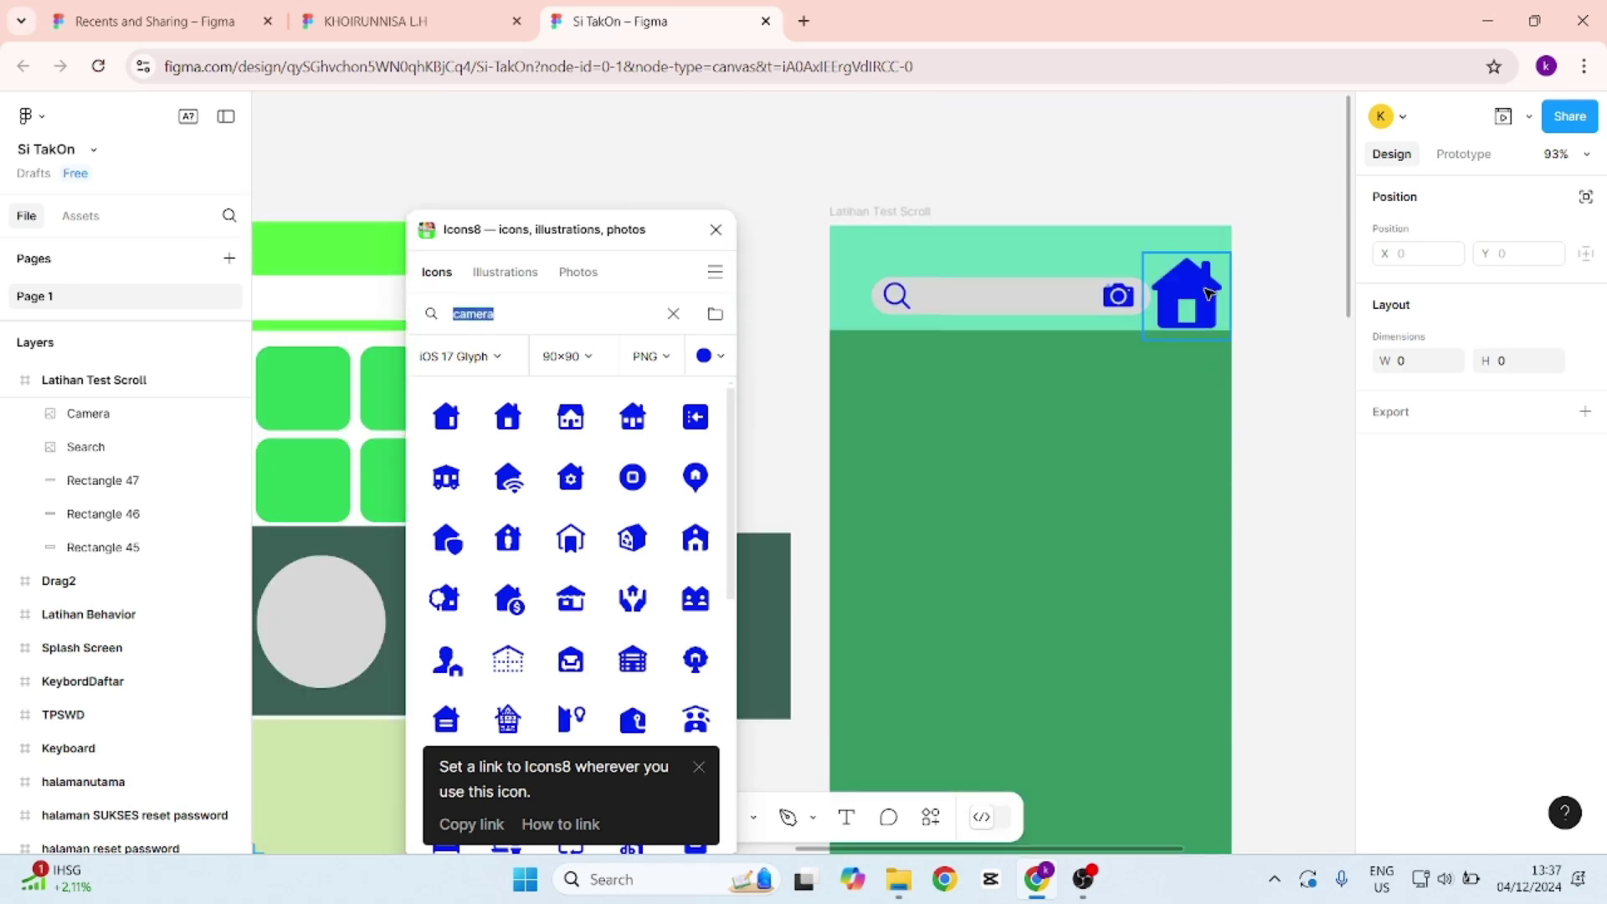
{"action": "left_click", "coordinate": [1073, 516]}
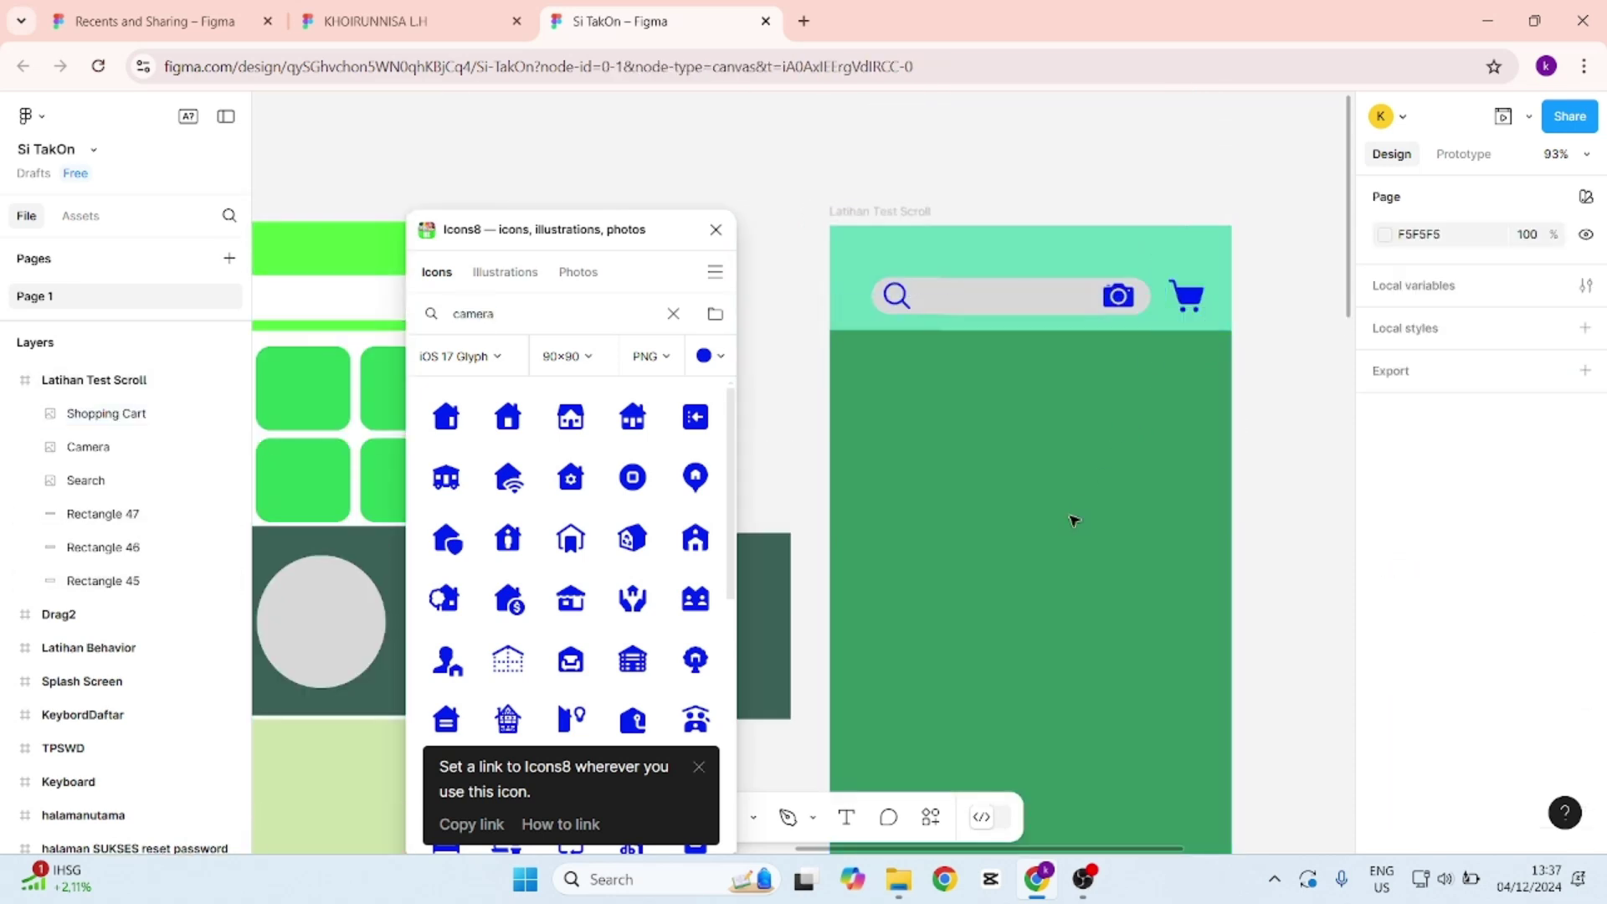
Insert the house icon as a new image and move it to the footer's left end.
{"action": "scroll", "coordinate": [1072, 520], "scroll_direction": "down", "scroll_amount": 7}
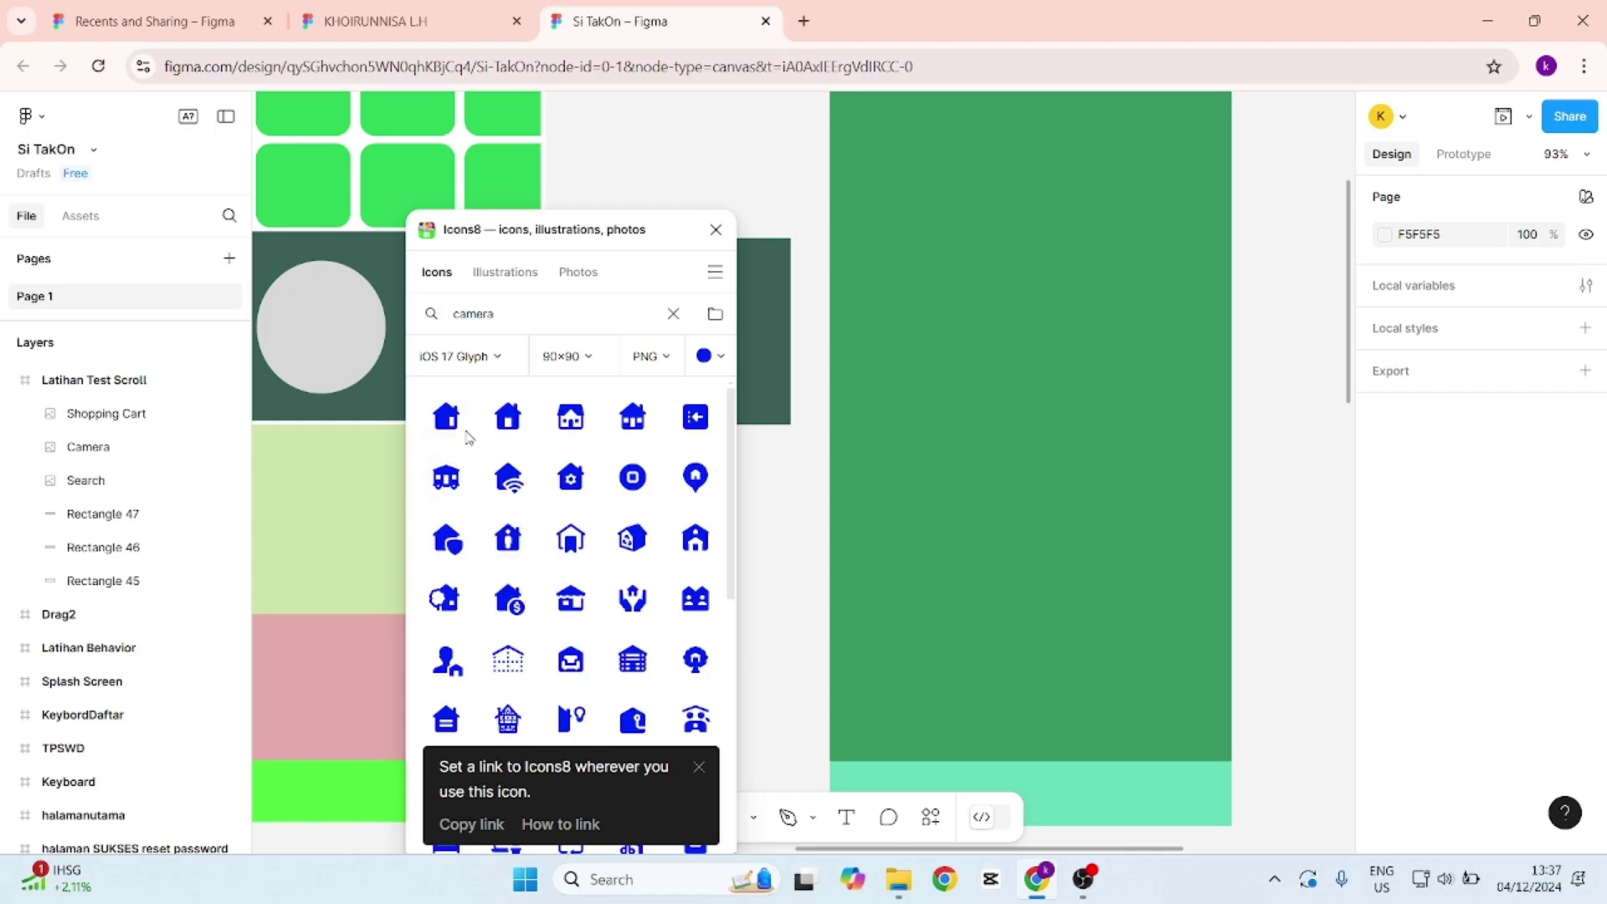
{"action": "left_click", "coordinate": [508, 416]}
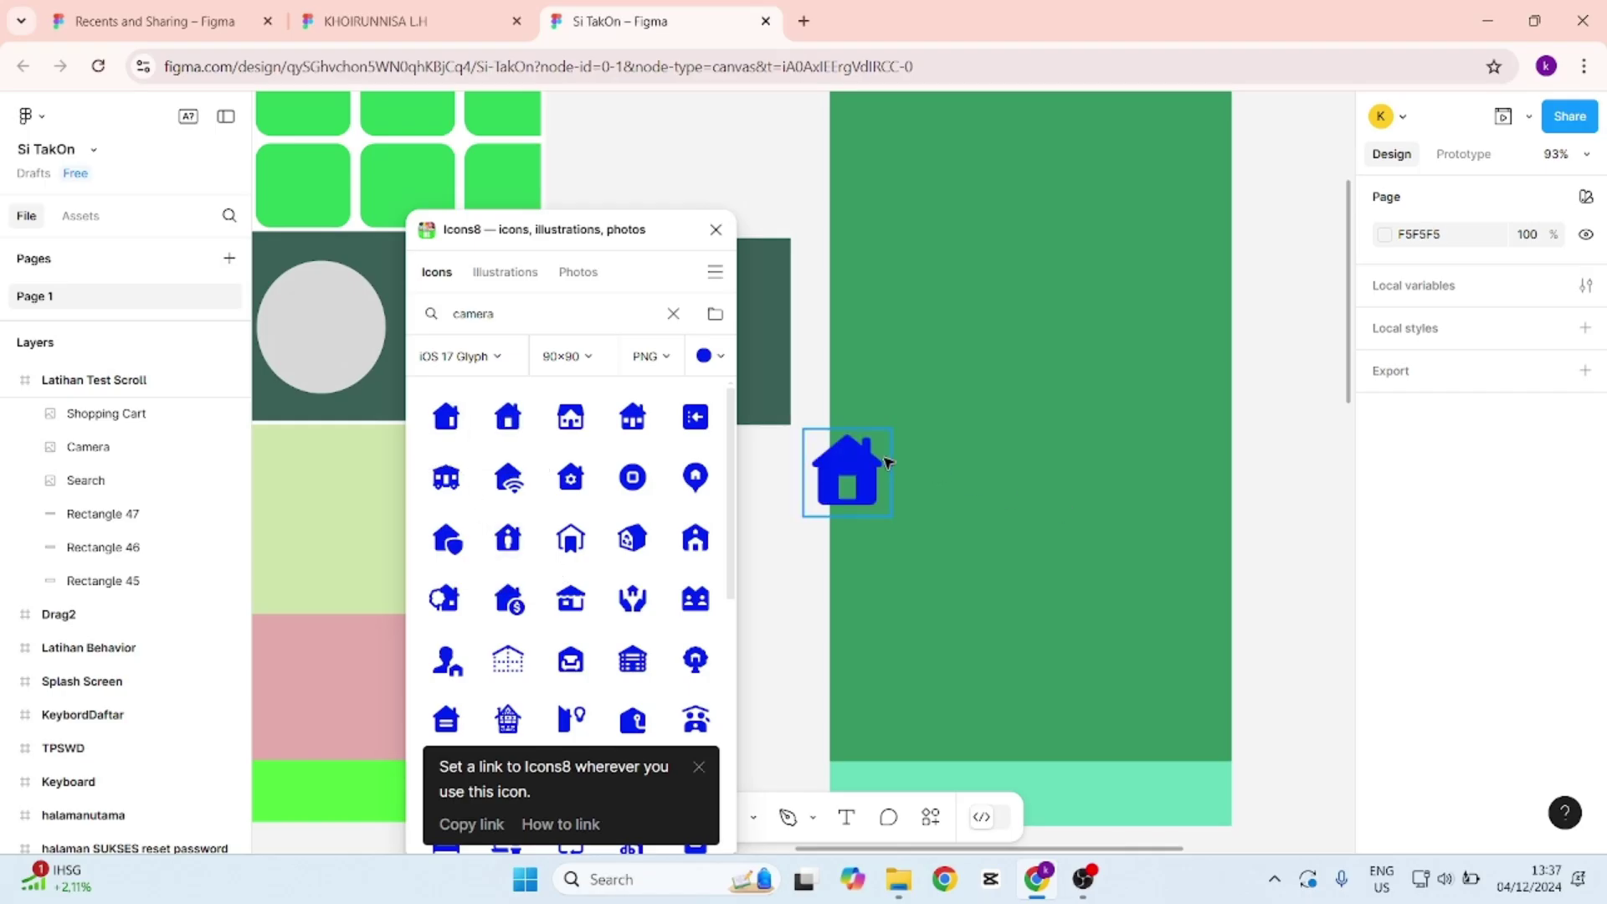
{"action": "left_click_drag", "start_coordinate": [875, 463], "coordinate": [954, 463]}
{"action": "scroll", "coordinate": [951, 462], "scroll_direction": "down", "scroll_amount": 3}
{"action": "left_click_drag", "start_coordinate": [941, 325], "coordinate": [916, 632]}
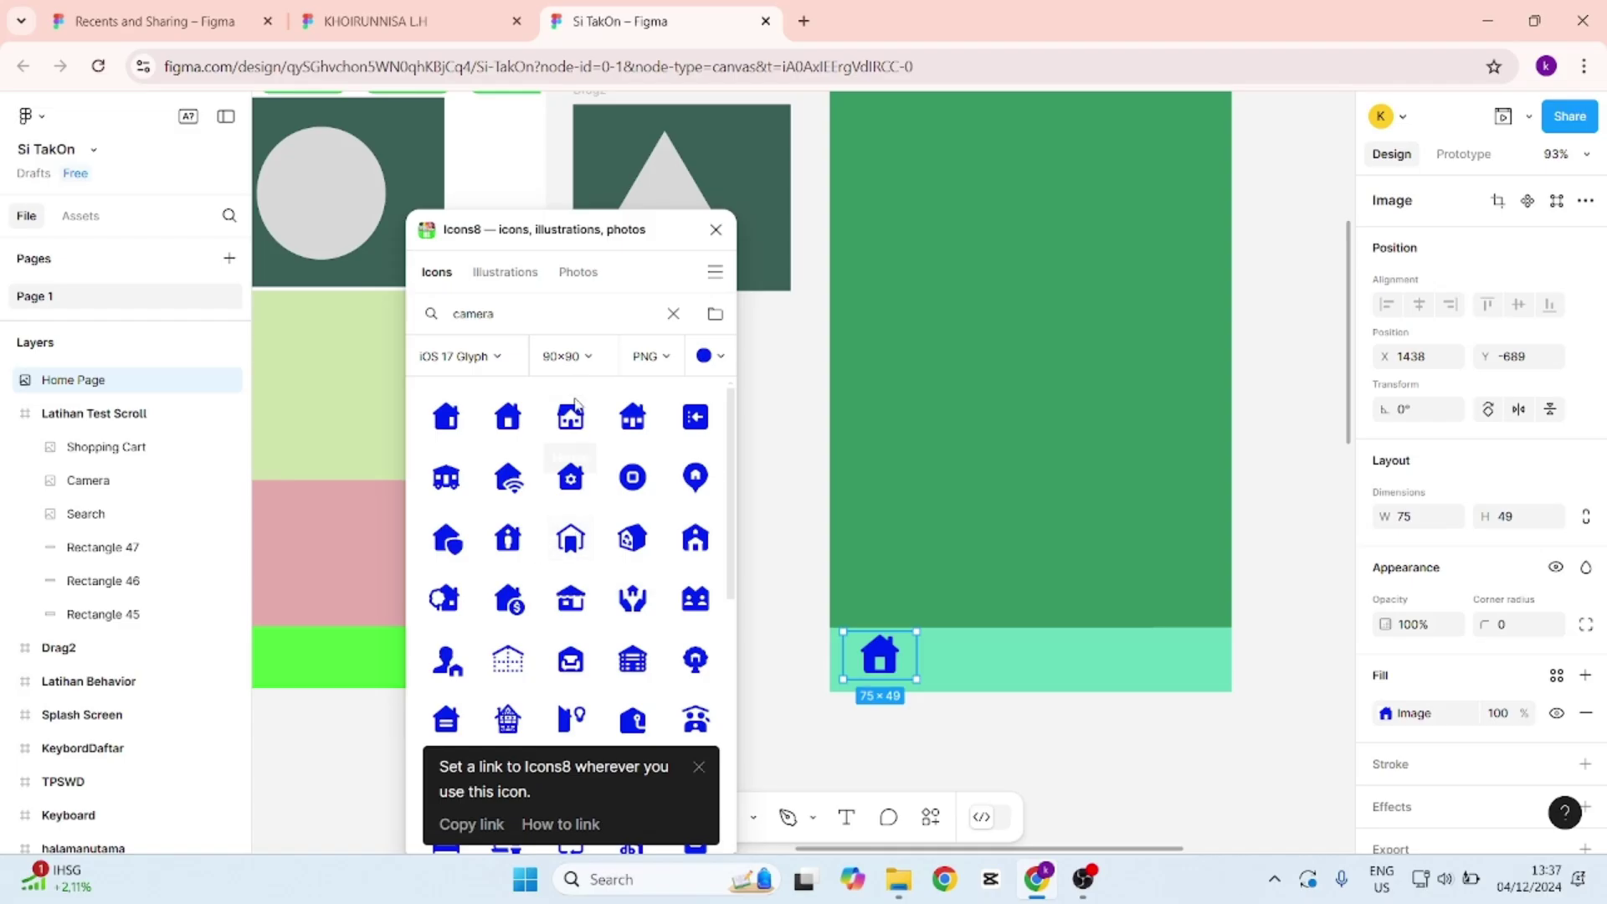
Search Icons8 for 'notification' and place the Doorbell icon in the footer right of the house.
{"action": "double_click", "coordinate": [547, 315]}
{"action": "type", "text": "n"}
{"action": "type", "text": "ikasi"}
{"action": "type", "text": "ca"}
{"action": "type", "text": "tion"}
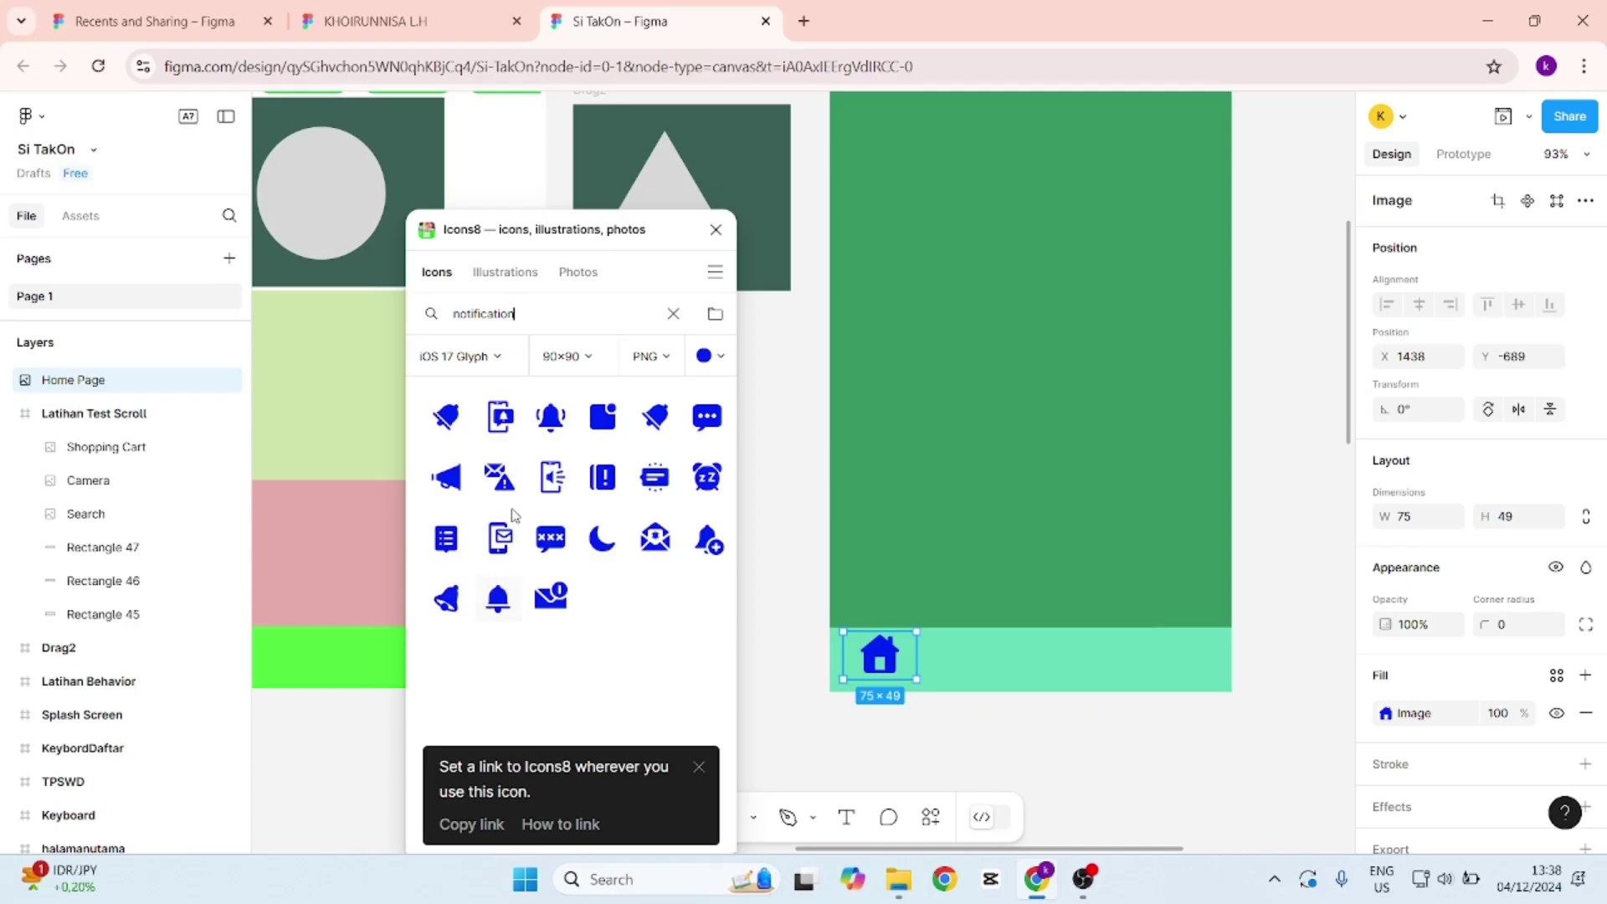
{"action": "left_click", "coordinate": [497, 599]}
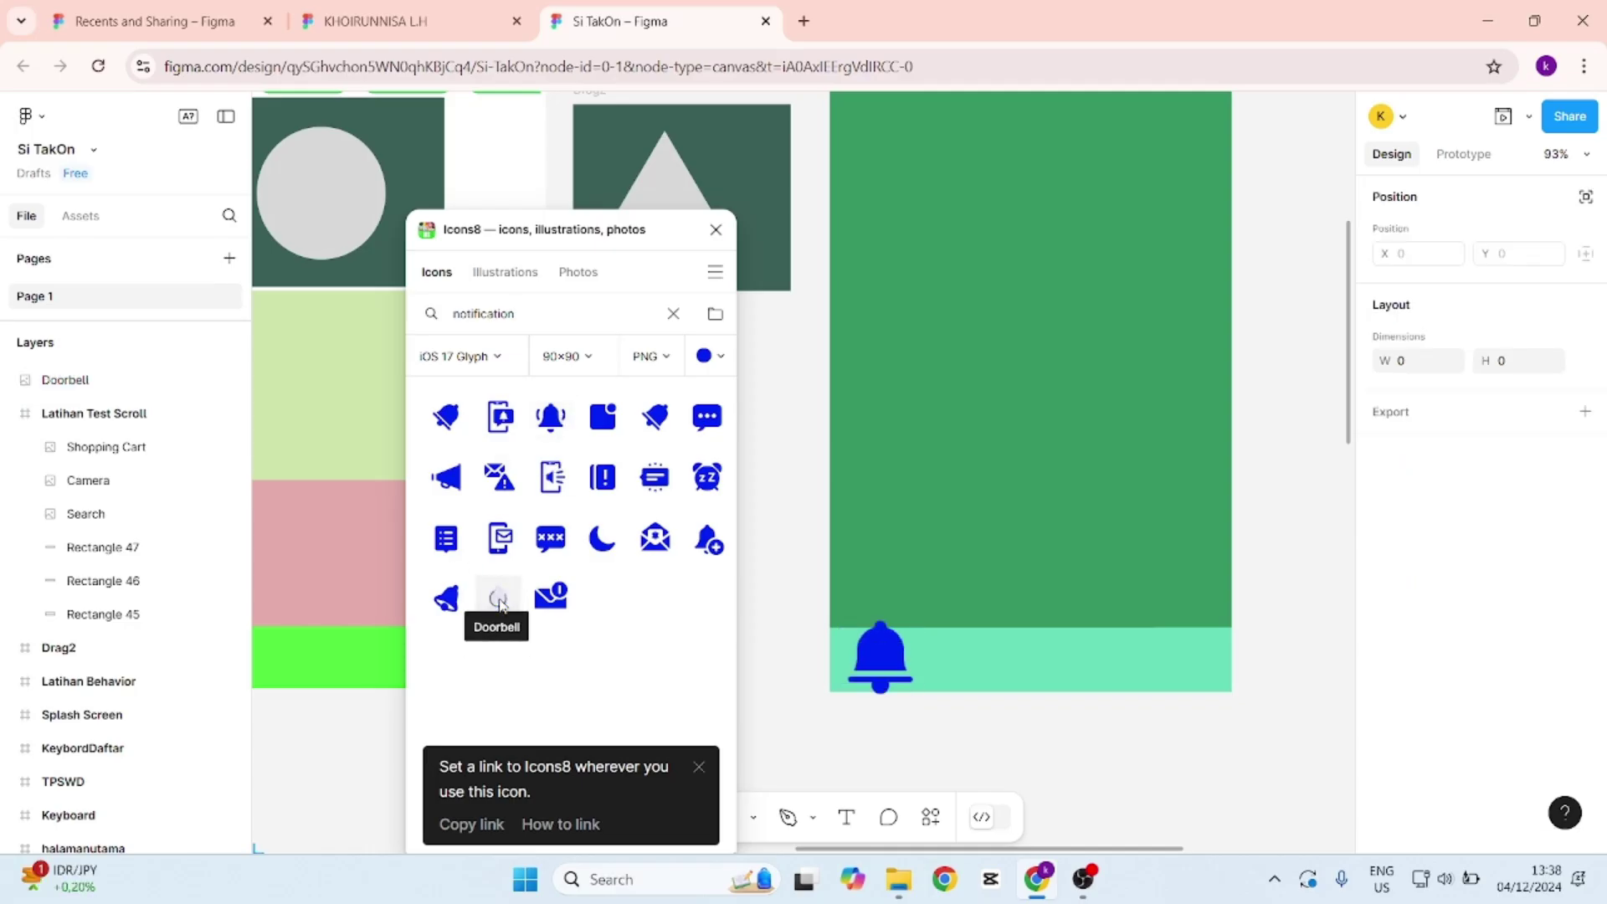
{"action": "key", "text": "ctrl+z"}
{"action": "key", "text": "ctrl+z"}
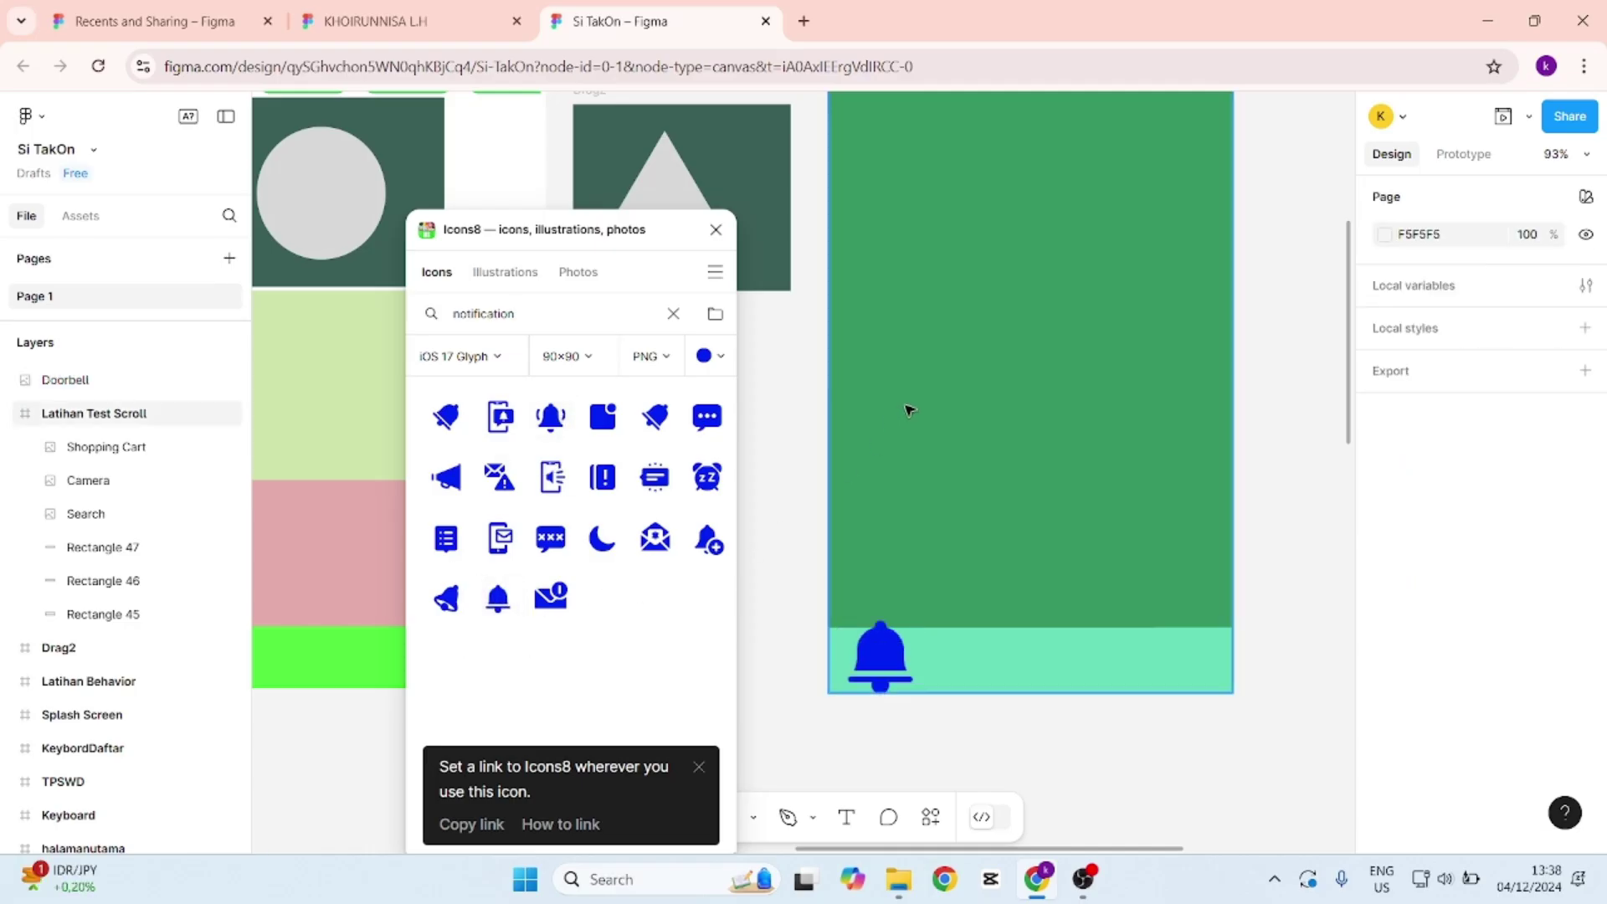
{"action": "key", "text": "Escape"}
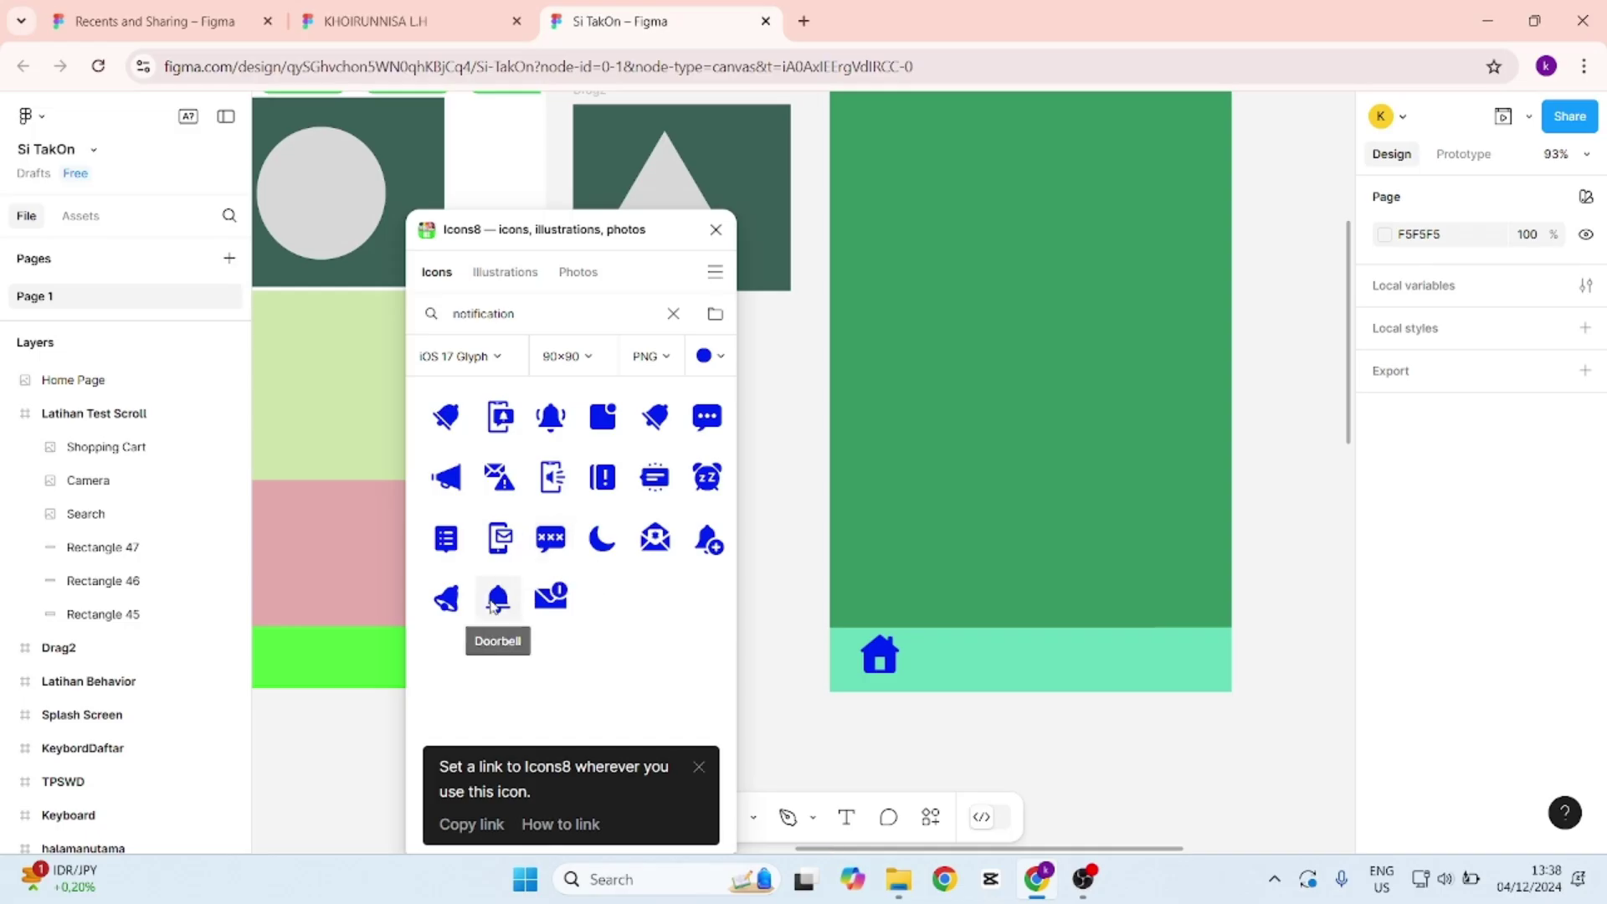
{"action": "left_click", "coordinate": [497, 597]}
{"action": "left_click_drag", "start_coordinate": [874, 431], "coordinate": [1162, 661]}
Search Icons8 for 'user' and place the Account icon in the footer beside the bell.
{"action": "left_click", "coordinate": [914, 386]}
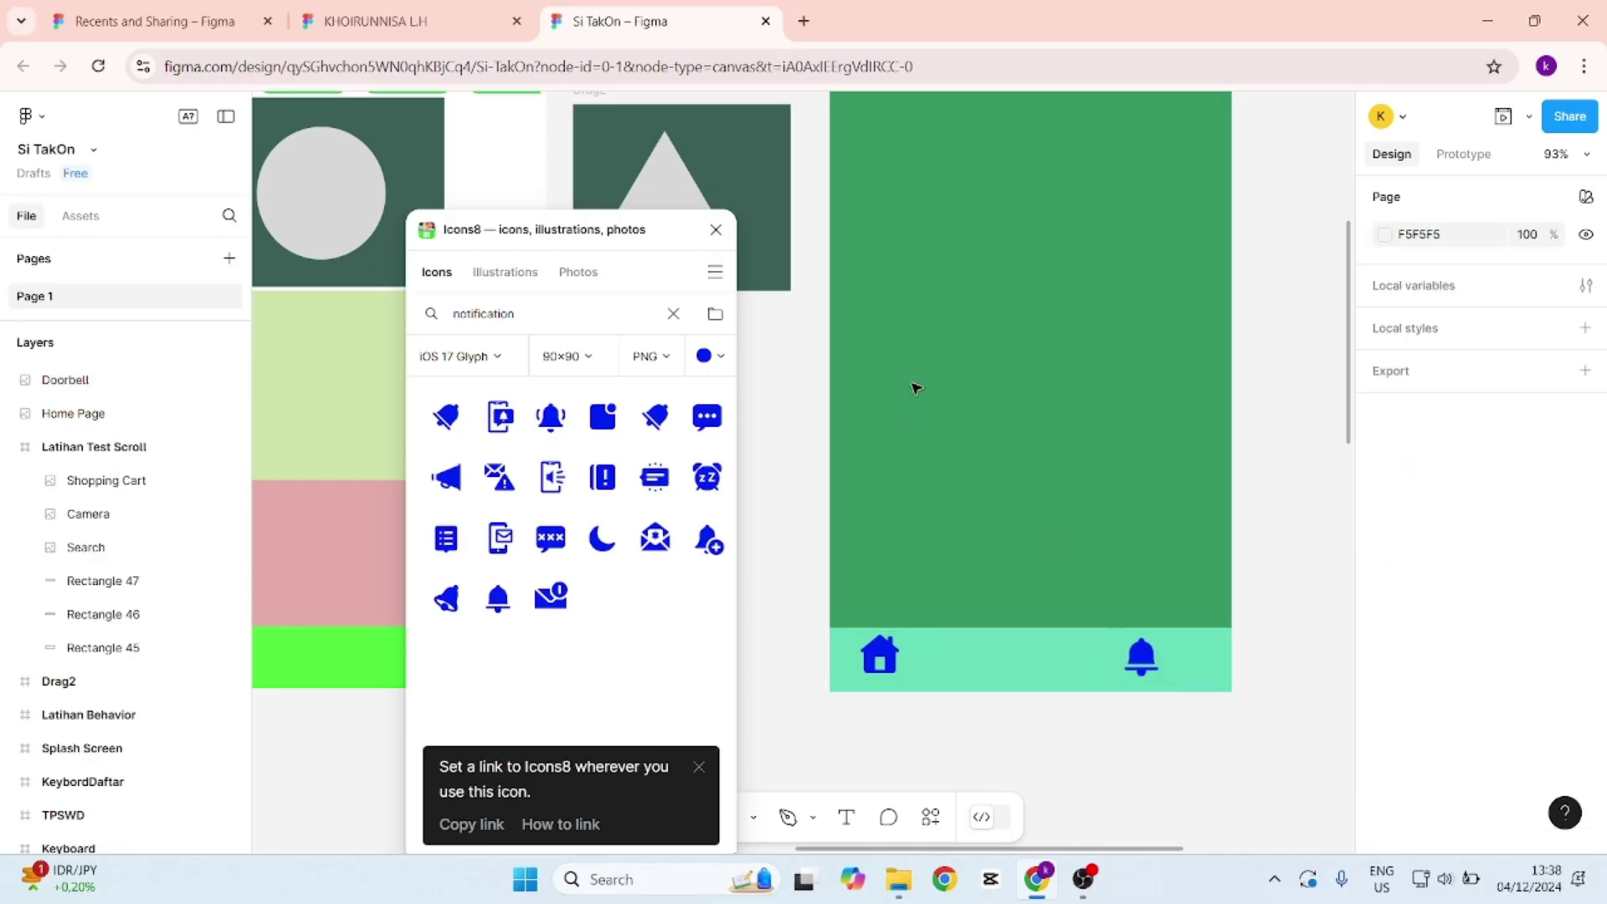
{"action": "double_click", "coordinate": [552, 320]}
{"action": "type", "text": "user"}
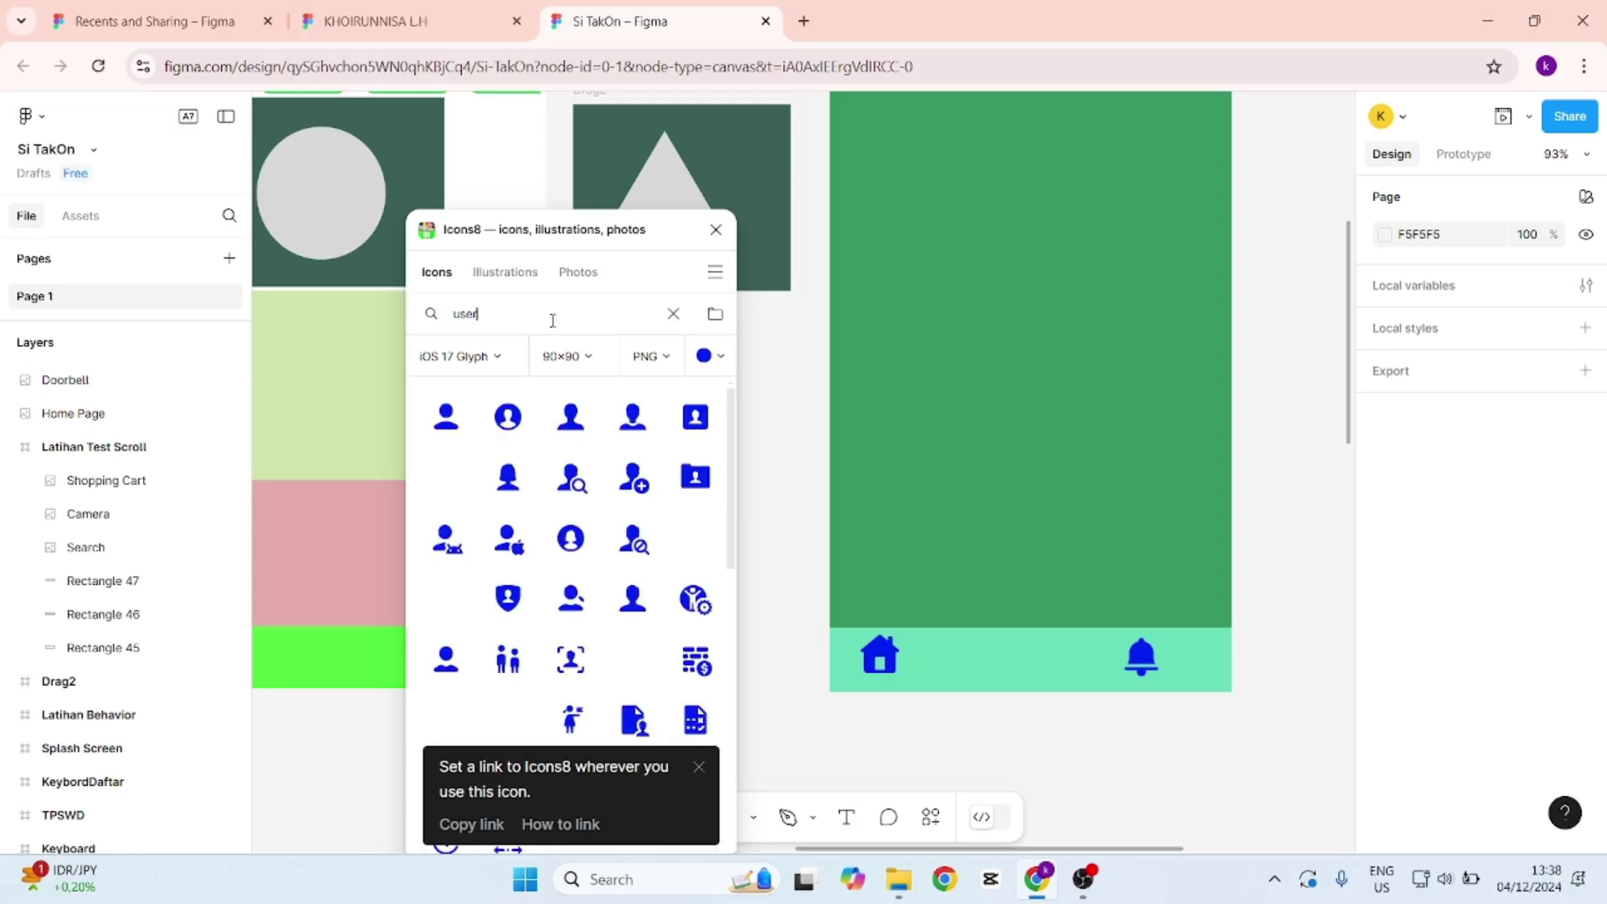
{"action": "left_click", "coordinate": [634, 428]}
{"action": "left_click_drag", "start_coordinate": [863, 478], "coordinate": [1203, 664]}
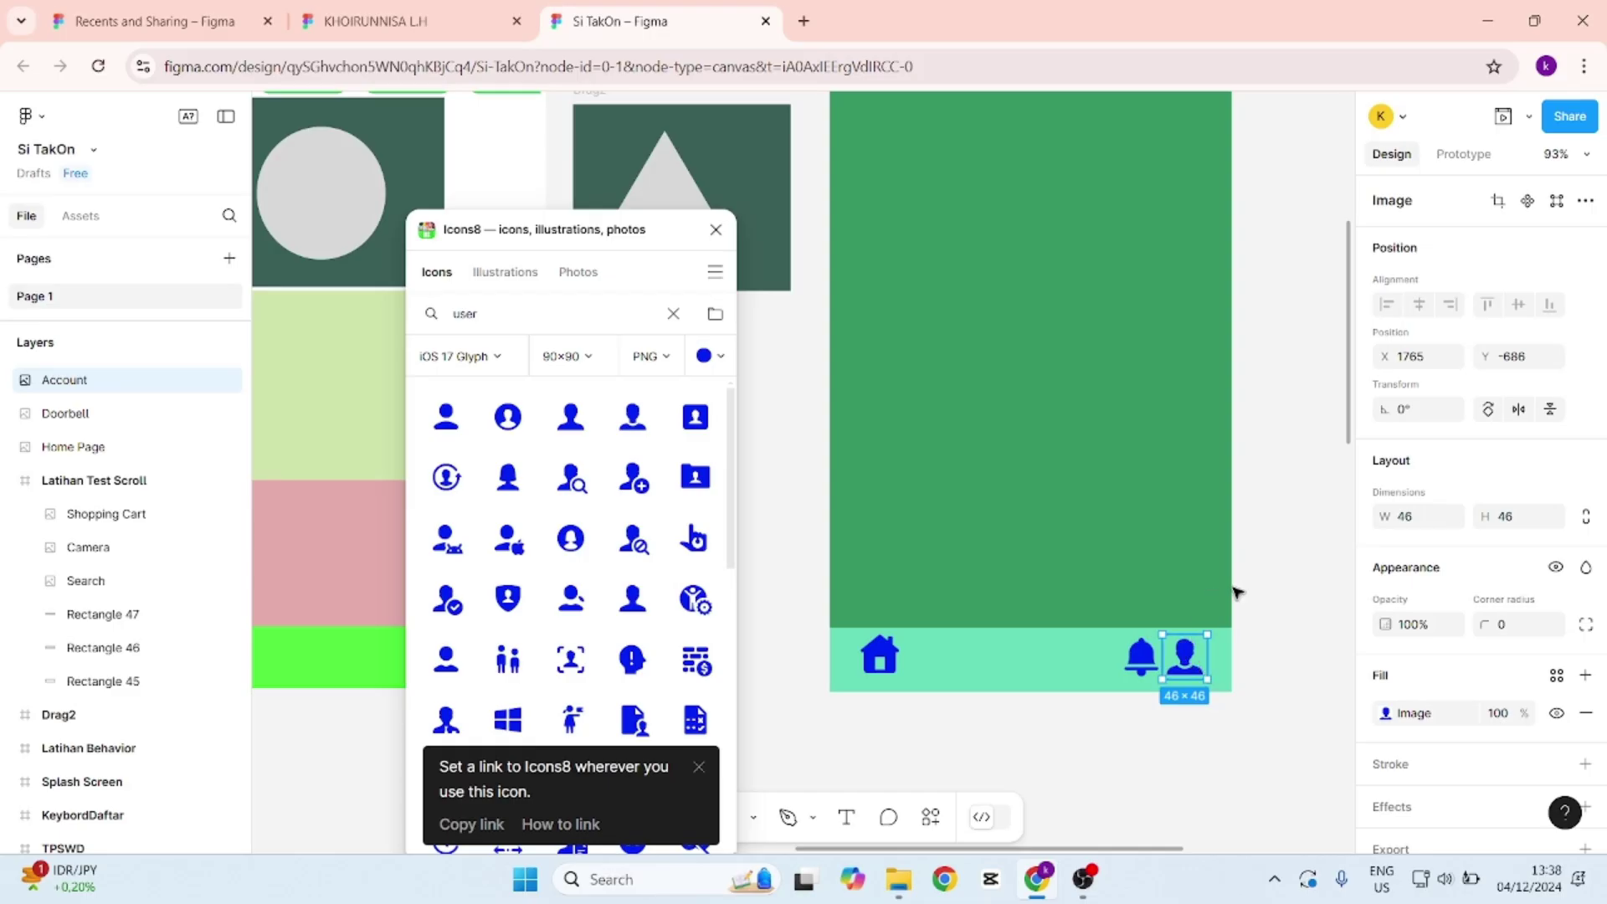
{"action": "left_click", "coordinate": [1210, 630]}
{"action": "left_click", "coordinate": [1185, 651]}
Nest the Home Page, Doorbell and Account layers inside the Latihan Test Scroll frame.
{"action": "left_click", "coordinate": [125, 482]}
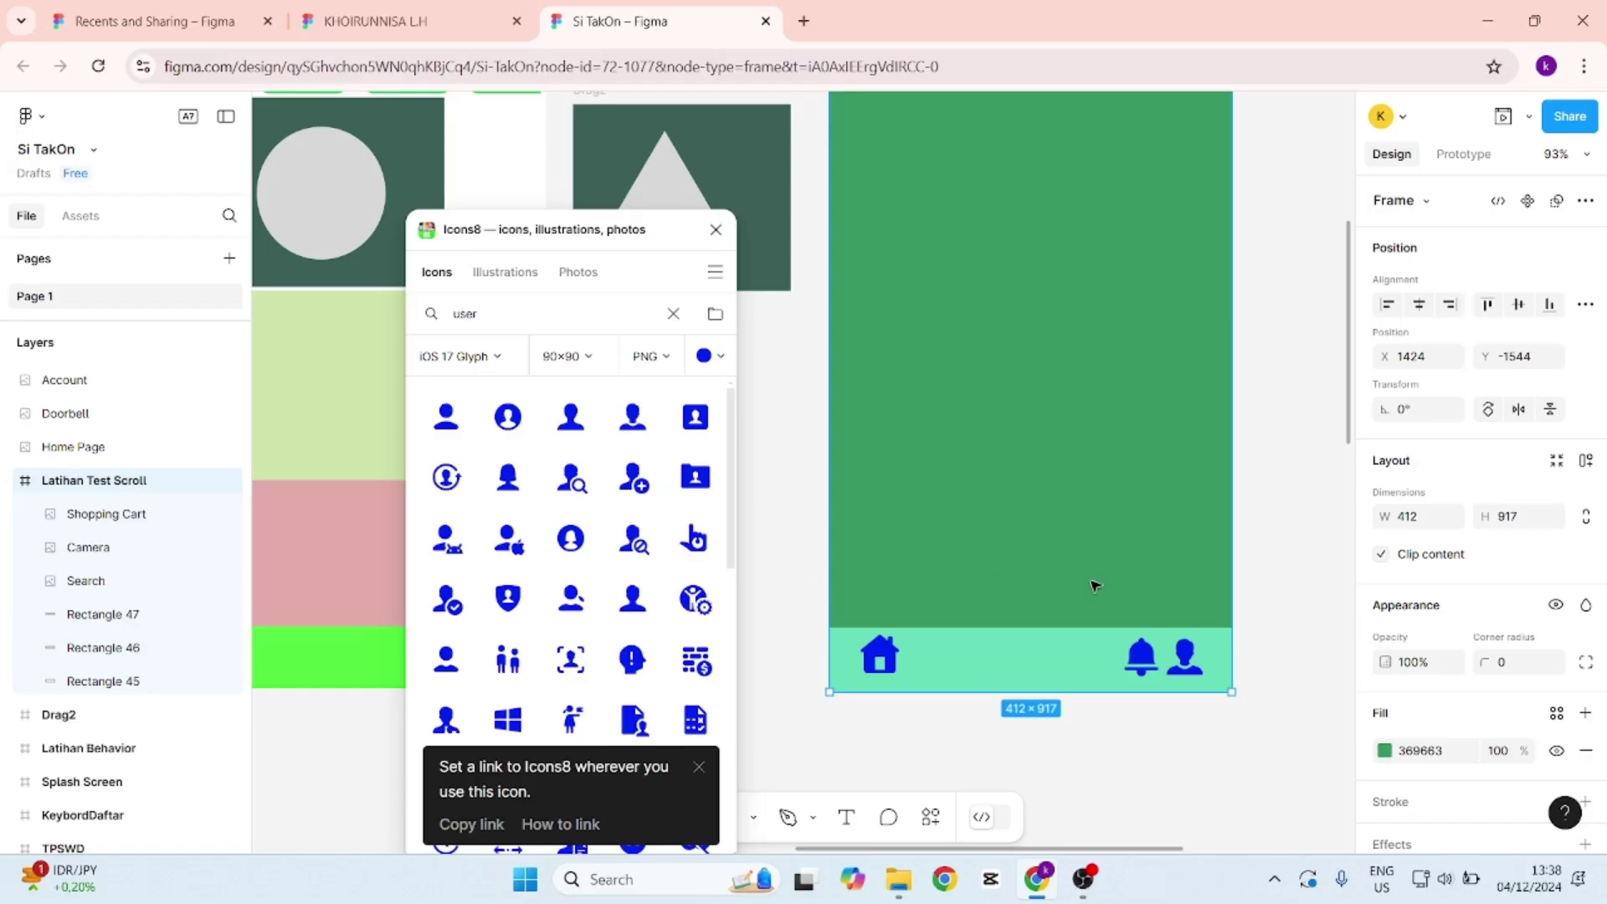
{"action": "left_click", "coordinate": [97, 447]}
{"action": "left_click_drag", "start_coordinate": [93, 490], "coordinate": [95, 493]}
{"action": "left_click_drag", "start_coordinate": [84, 413], "coordinate": [87, 451]}
{"action": "left_click", "coordinate": [92, 384]}
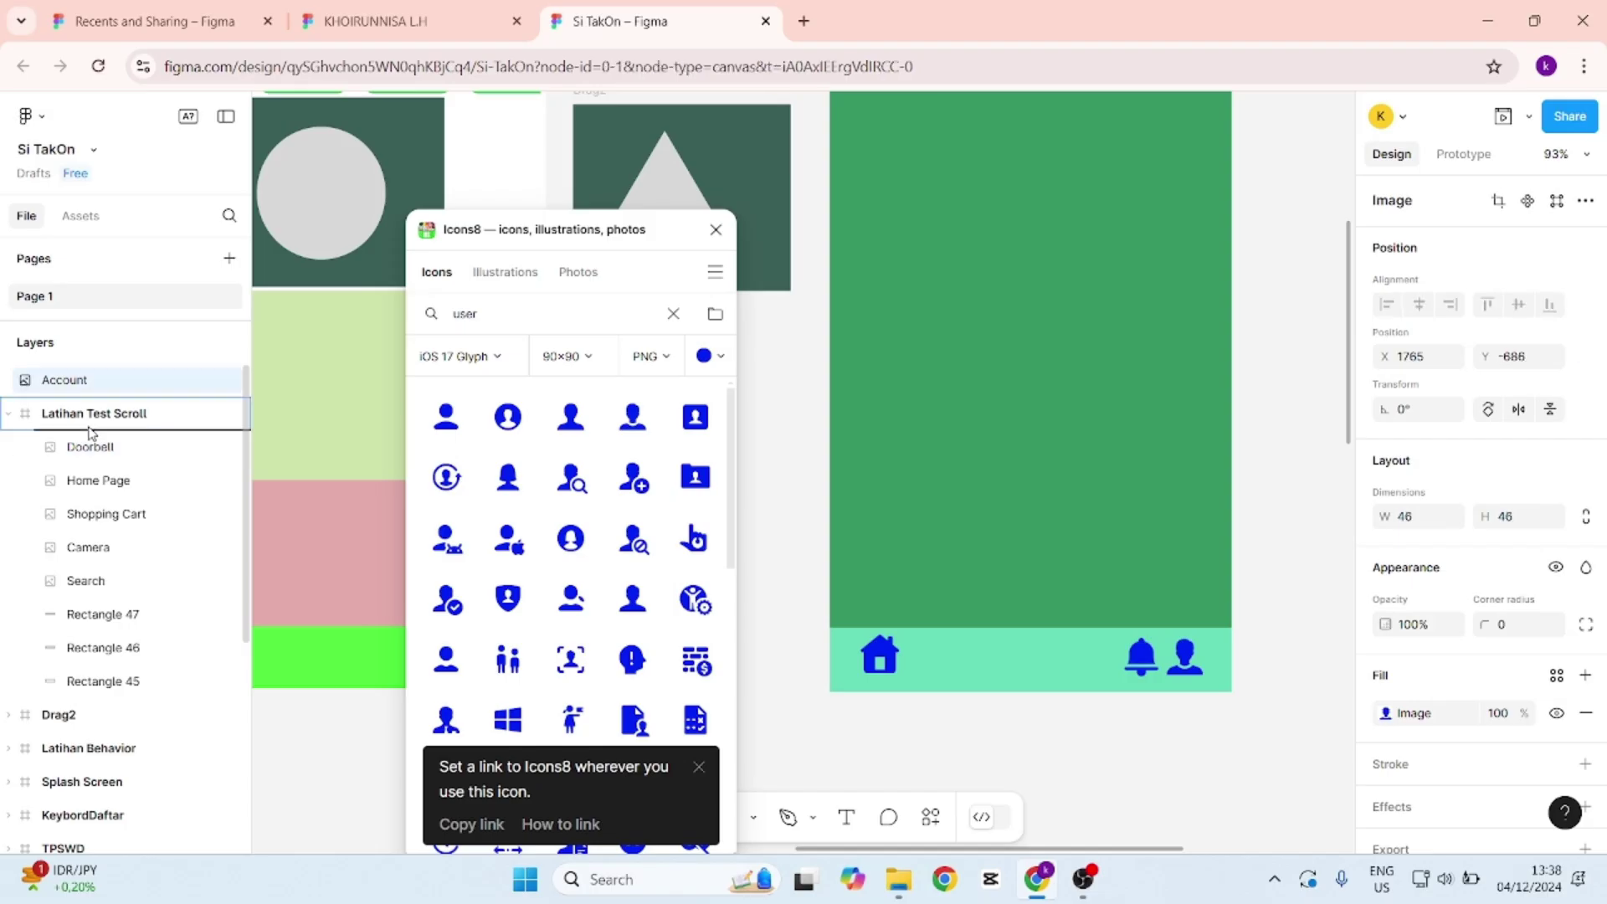
{"action": "scroll", "coordinate": [94, 387], "scroll_direction": "down", "scroll_amount": 1}
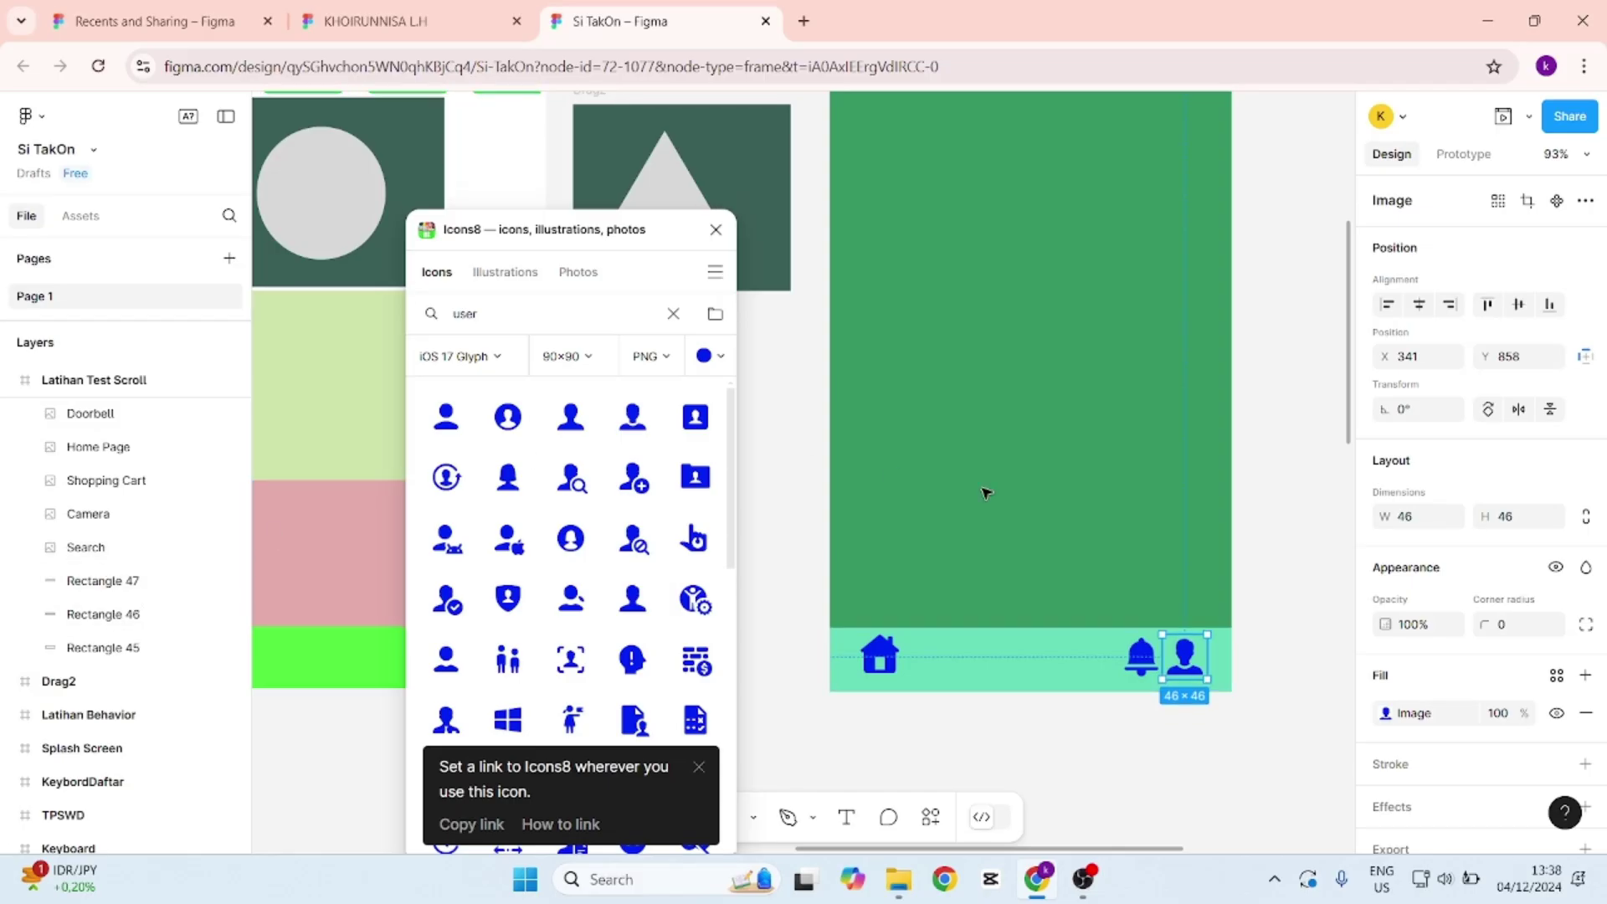
{"action": "scroll", "coordinate": [1158, 499], "scroll_direction": "up", "scroll_amount": 5}
{"action": "left_click", "coordinate": [1055, 164]}
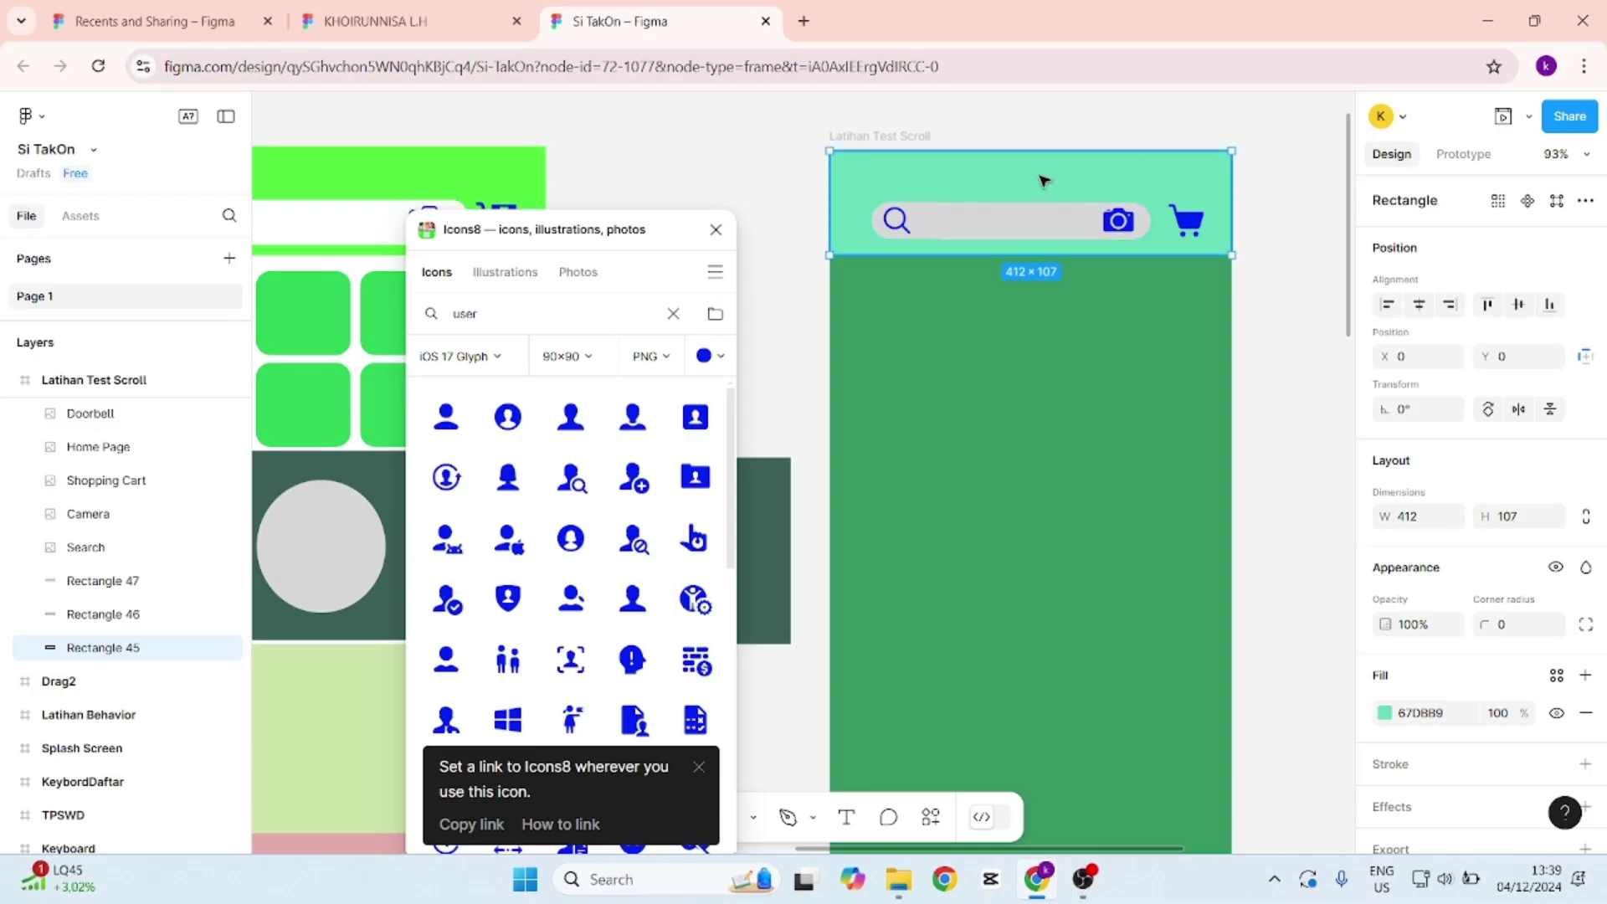
Rename the header rectangle layer to kotakheader.
{"action": "double_click", "coordinate": [105, 657]}
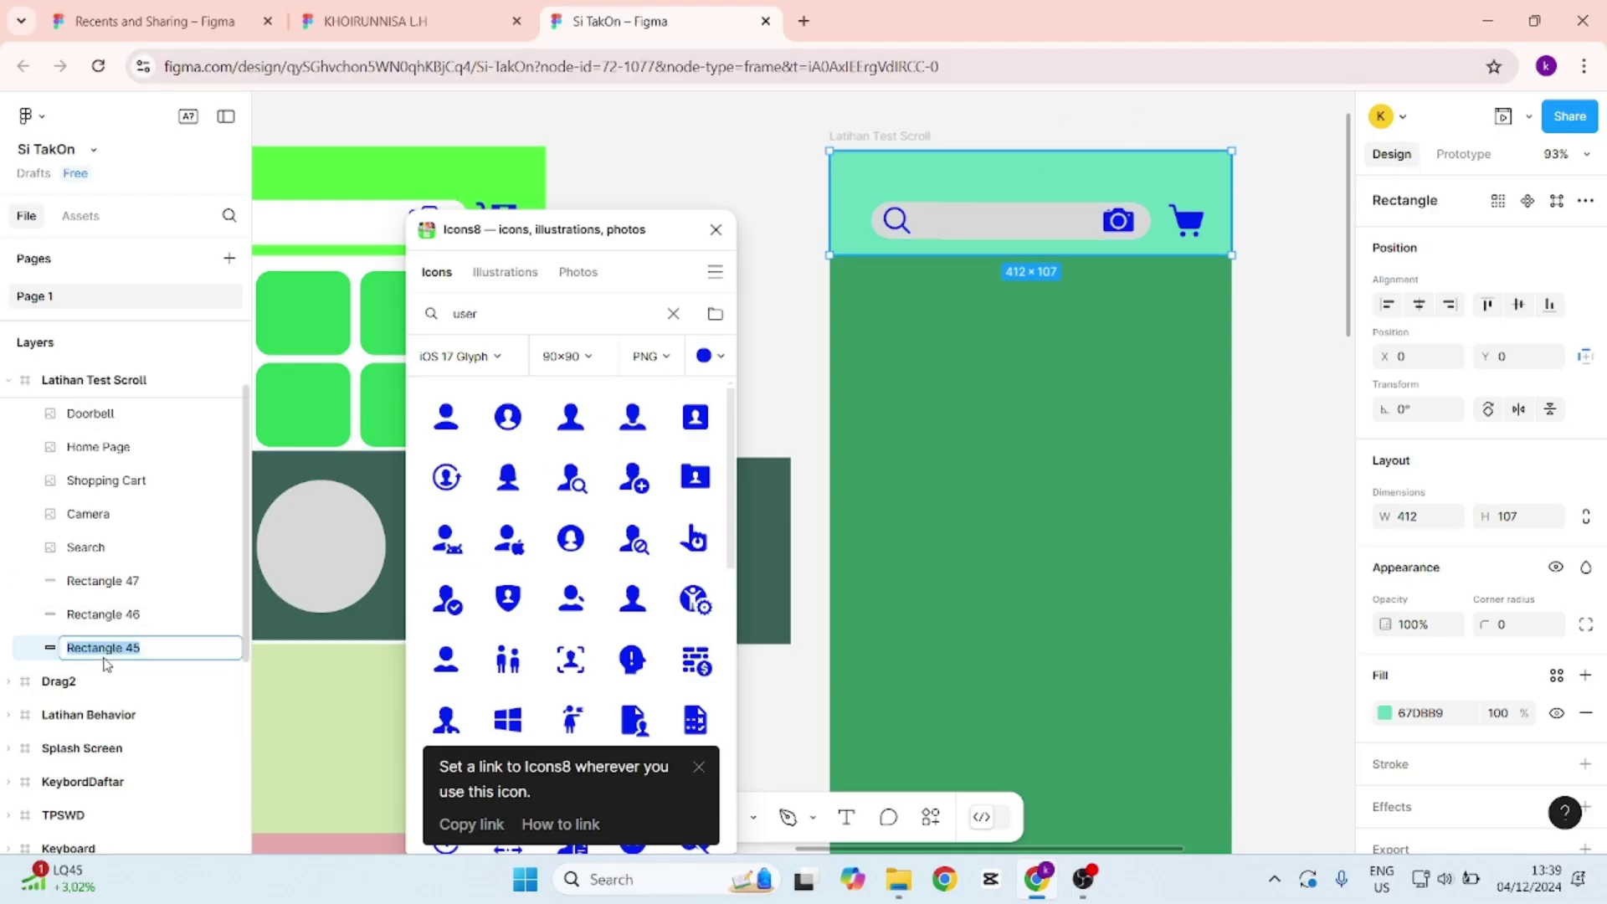
{"action": "type", "text": "kotakheader"}
{"action": "key", "text": "Return"}
Rename the footer rectangle layer to kotakfooter.
{"action": "scroll", "coordinate": [1473, 502], "scroll_direction": "down", "scroll_amount": 1}
{"action": "scroll", "coordinate": [1325, 424], "scroll_direction": "down", "scroll_amount": 3}
{"action": "scroll", "coordinate": [1299, 441], "scroll_direction": "down", "scroll_amount": 3}
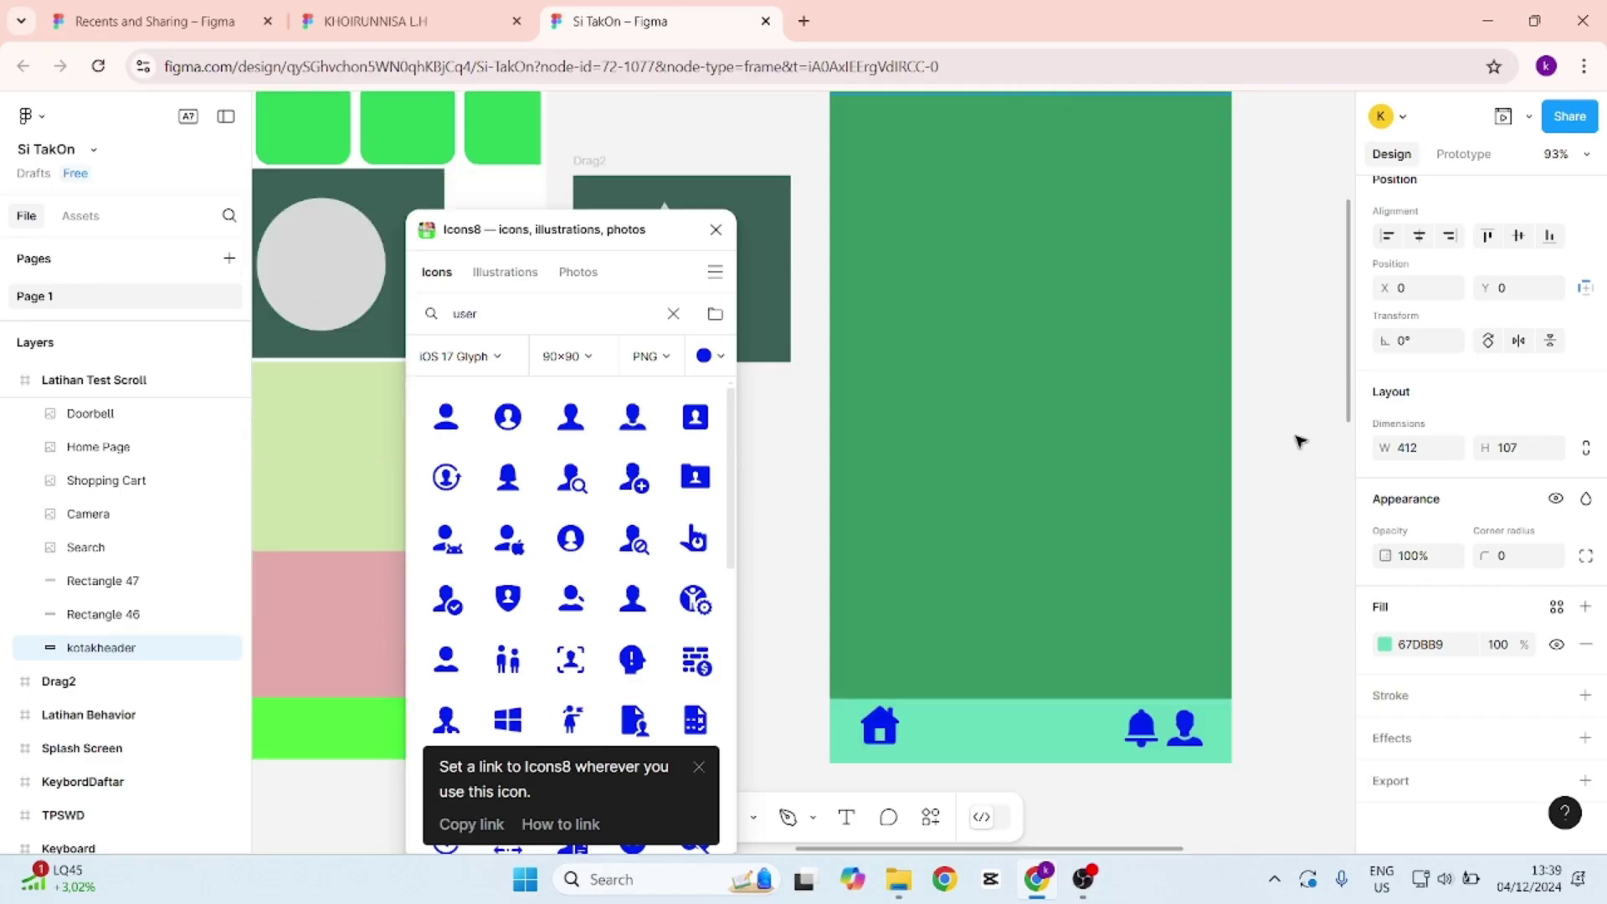
{"action": "left_click", "coordinate": [1015, 626]}
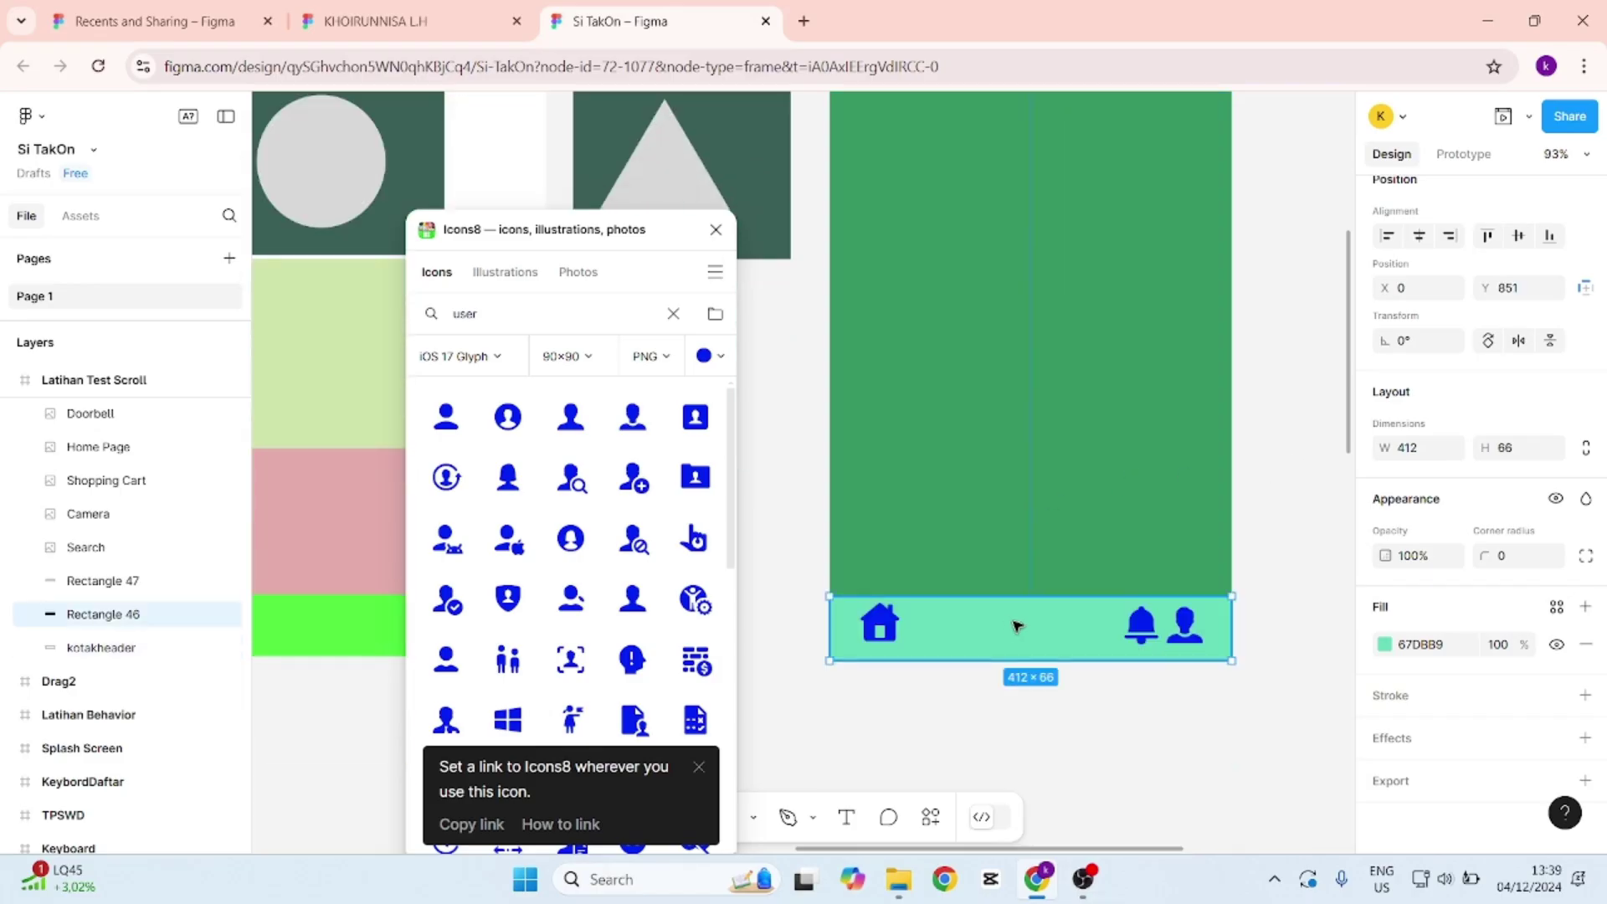
{"action": "right_click", "coordinate": [108, 626]}
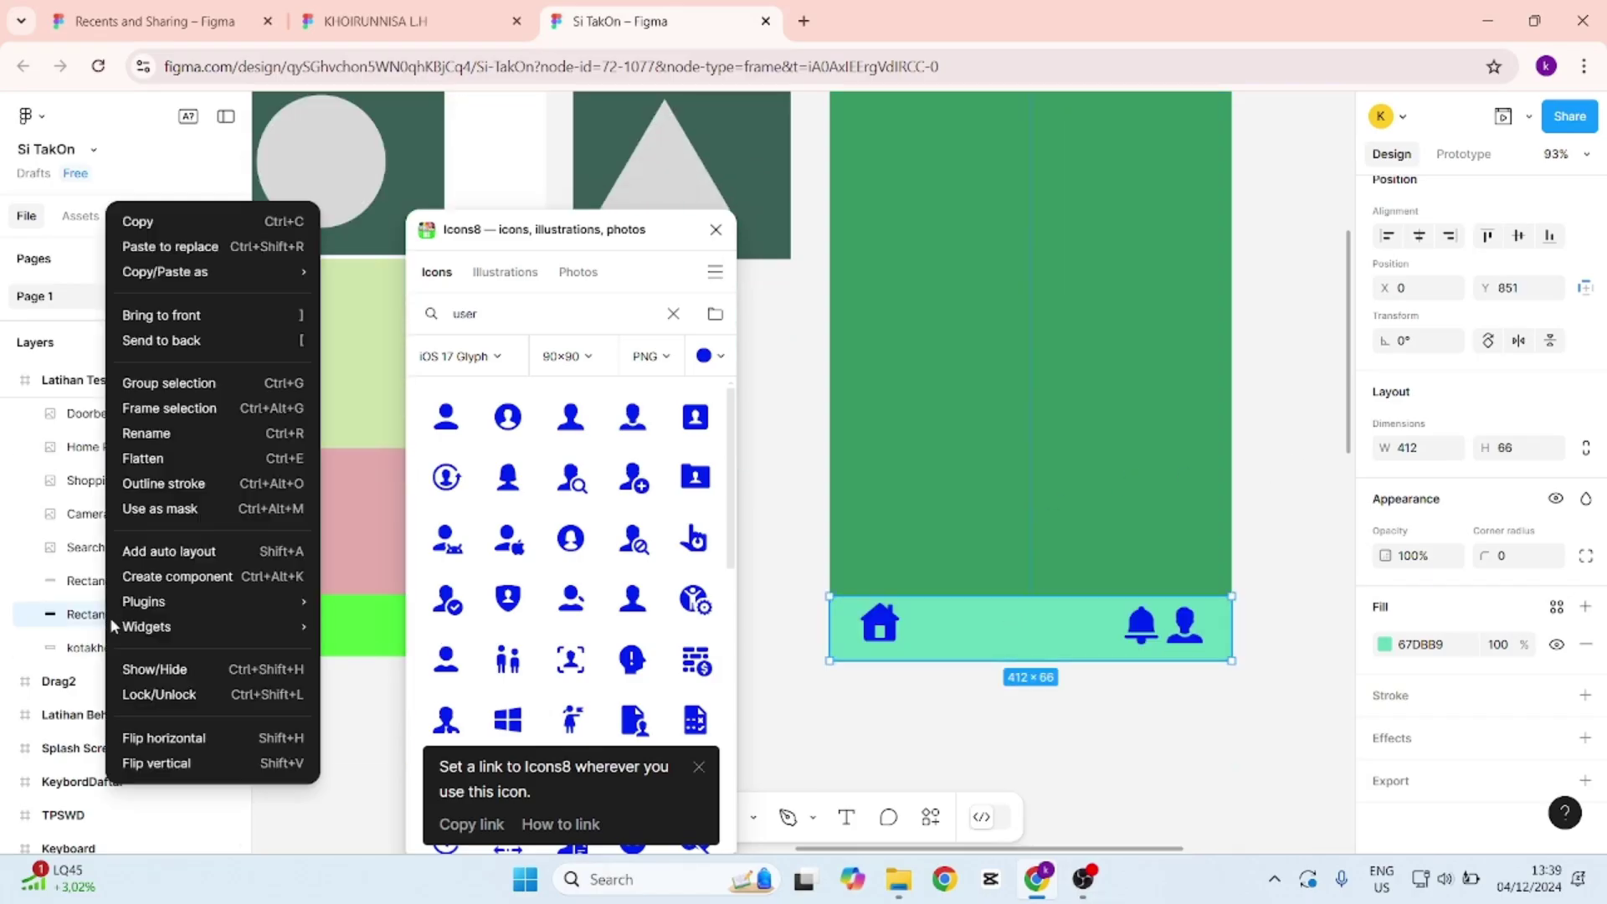
{"action": "mouse_move", "coordinate": [123, 634]}
{"action": "left_click", "coordinate": [934, 338]}
{"action": "left_click", "coordinate": [115, 615]}
{"action": "double_click", "coordinate": [119, 617]}
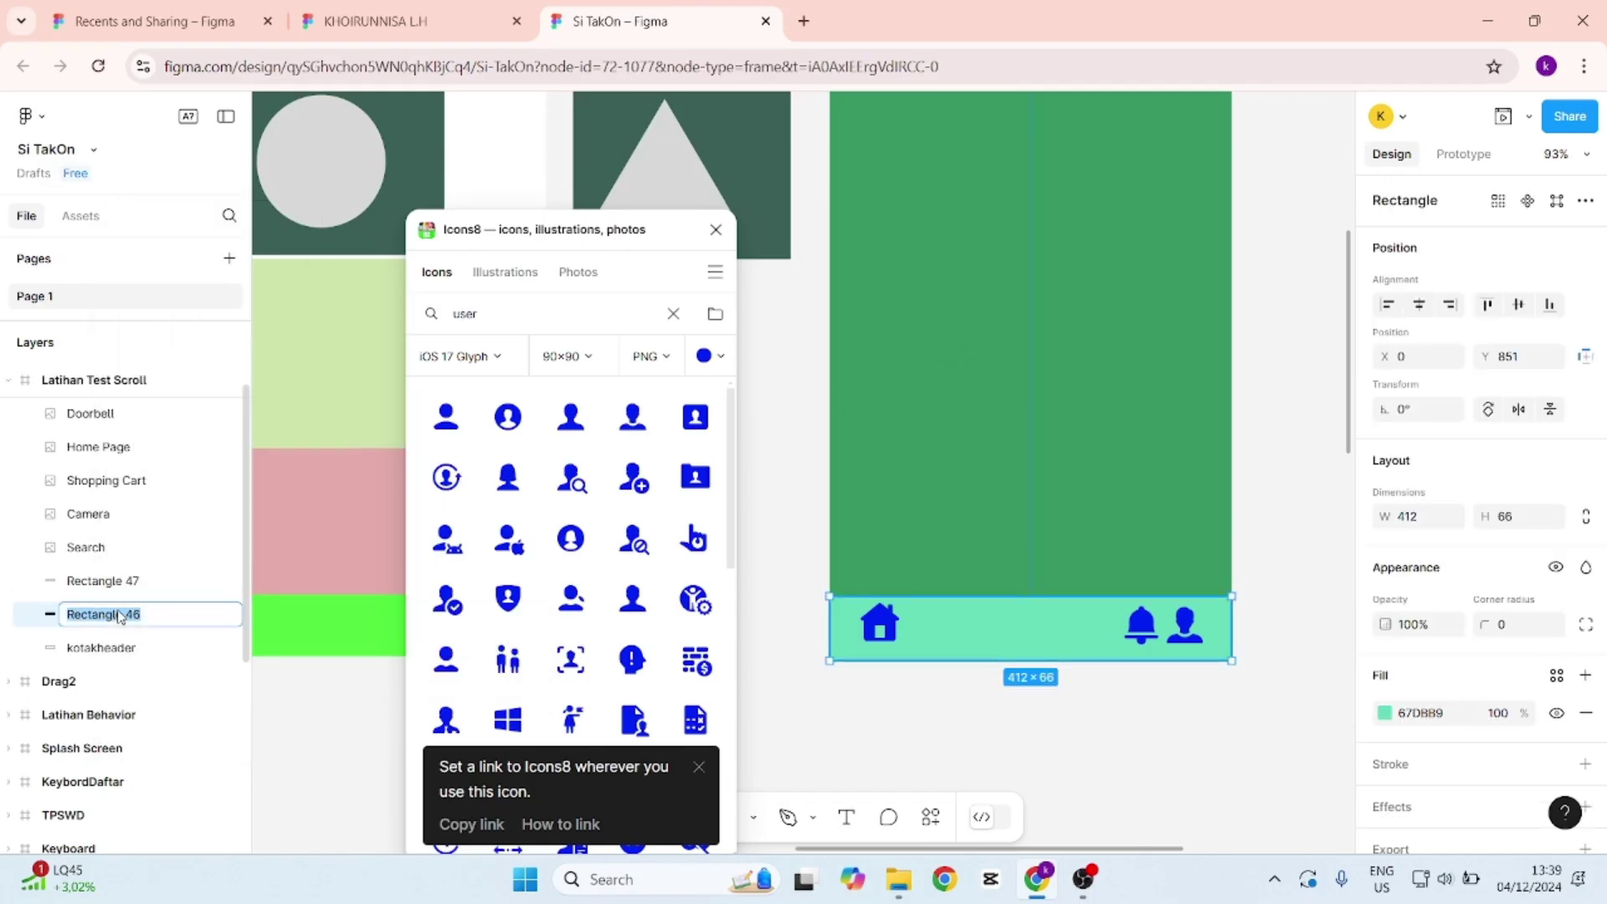
{"action": "type", "text": "kotakfooter"}
{"action": "key", "text": "Return"}
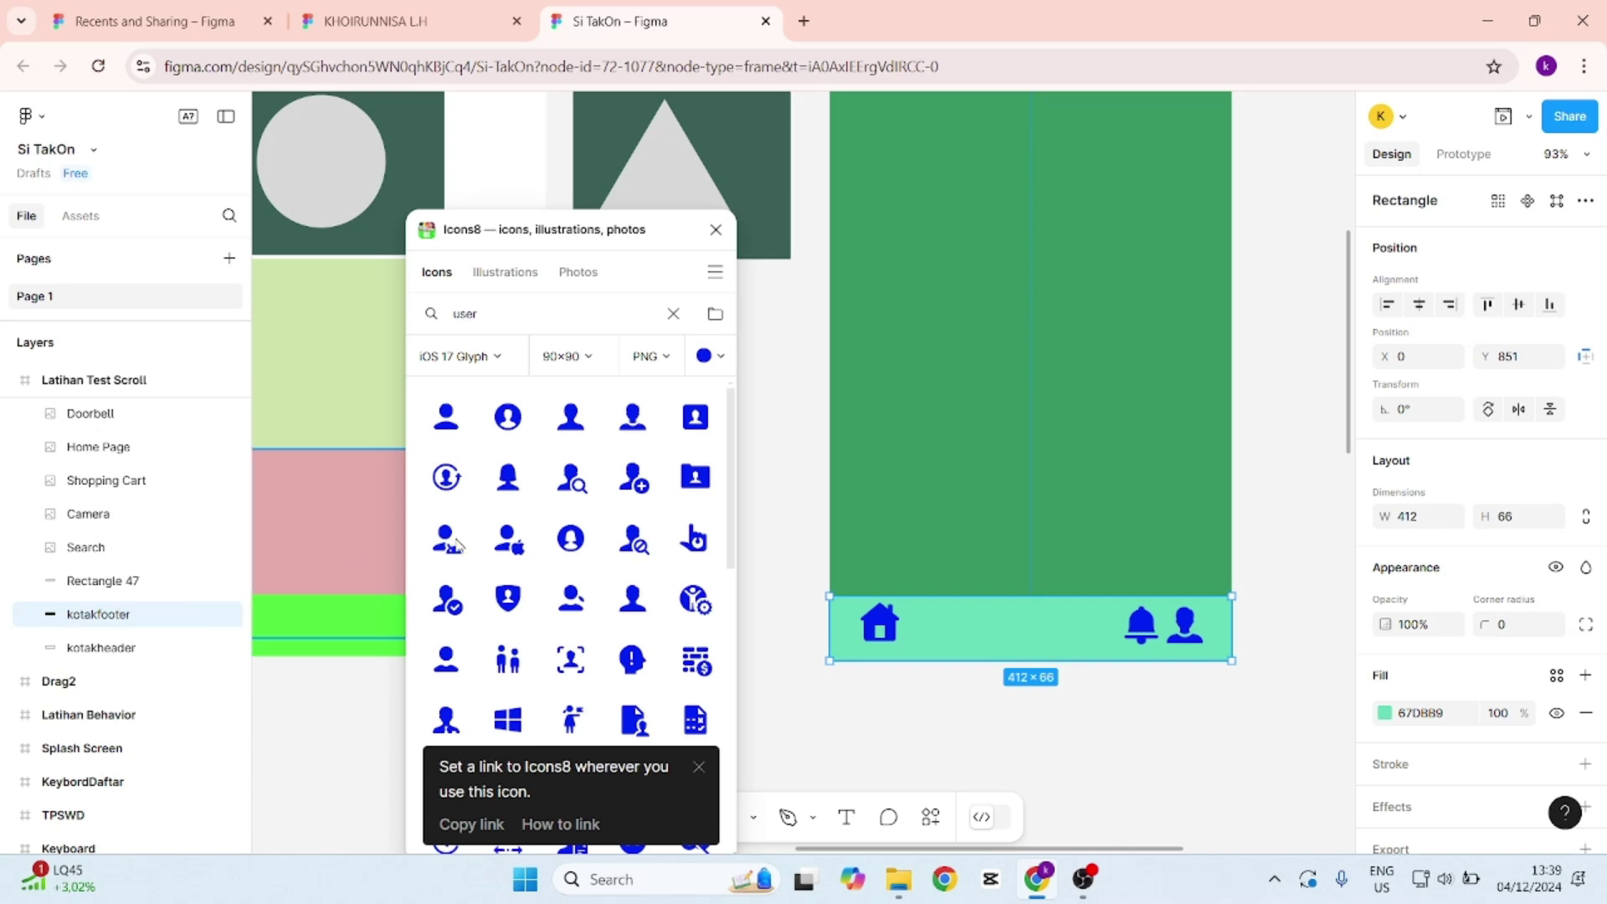
Rename the grey search bar rectangle layer to kotaksearch.
{"action": "scroll", "coordinate": [1192, 481], "scroll_direction": "up", "scroll_amount": 1}
{"action": "scroll", "coordinate": [1192, 481], "scroll_direction": "up", "scroll_amount": 8}
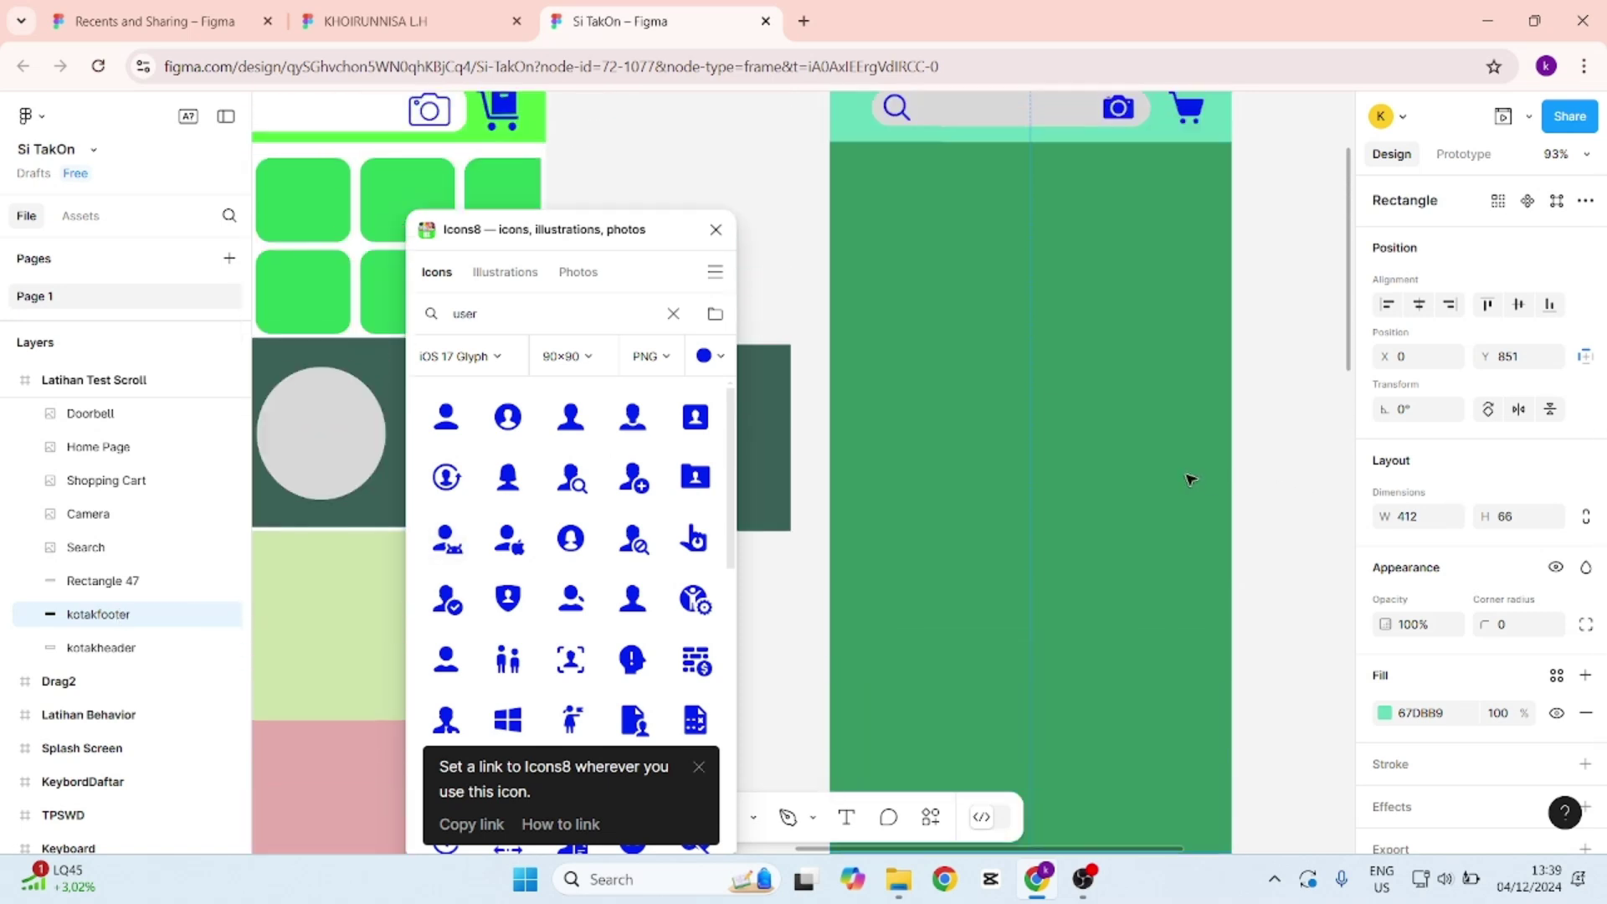
{"action": "left_click", "coordinate": [1040, 164]}
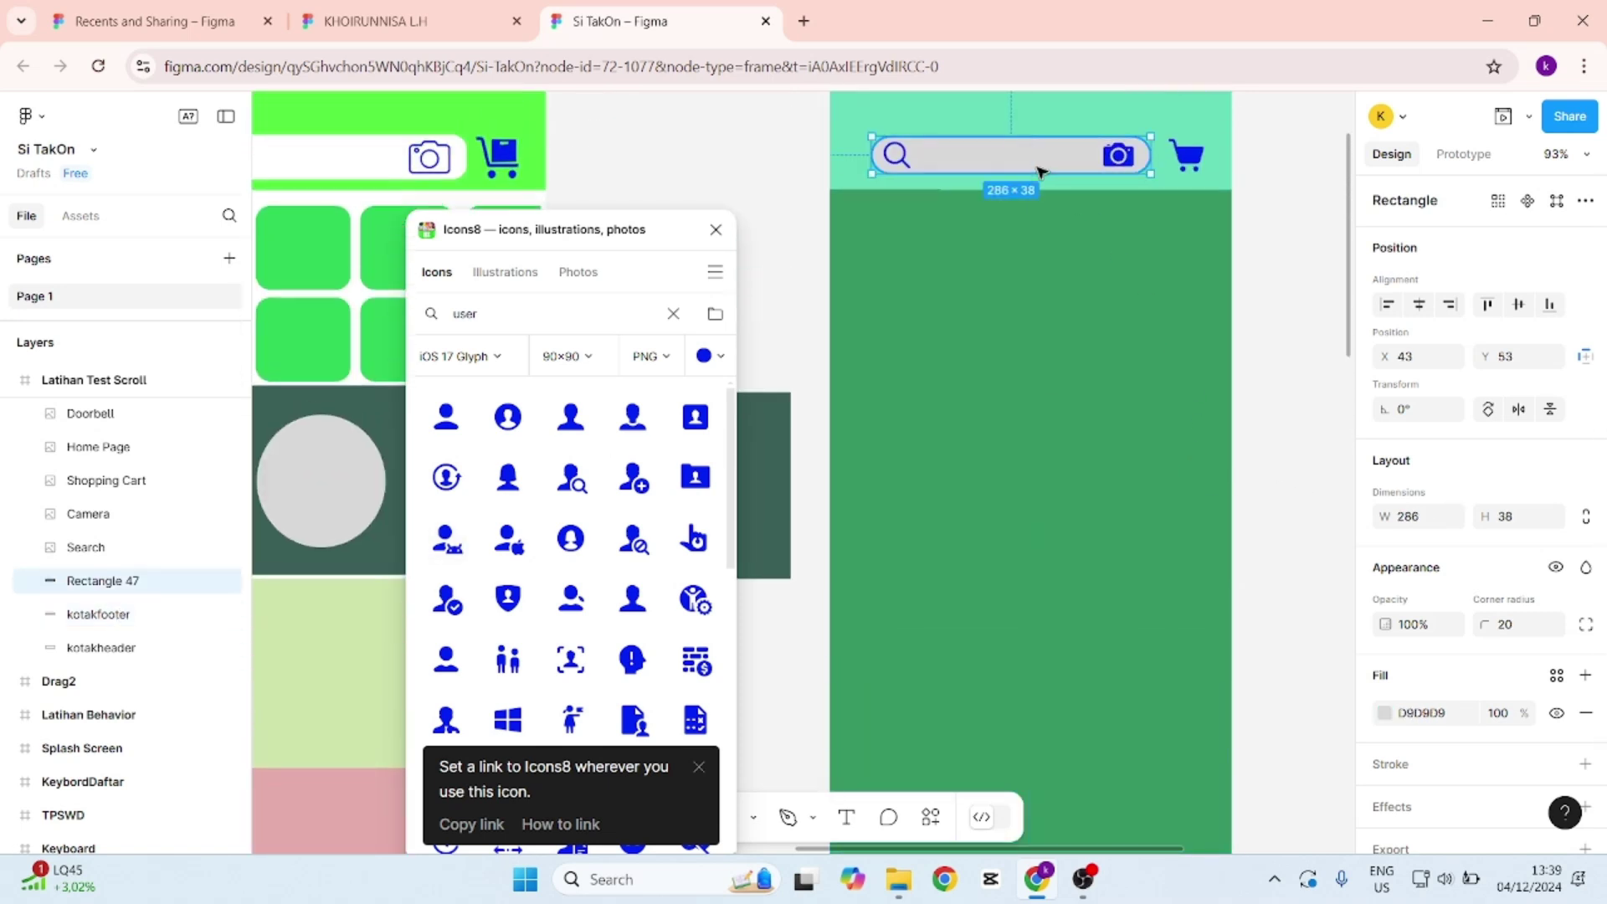
{"action": "double_click", "coordinate": [91, 586]}
{"action": "type", "text": "kotaksearch"}
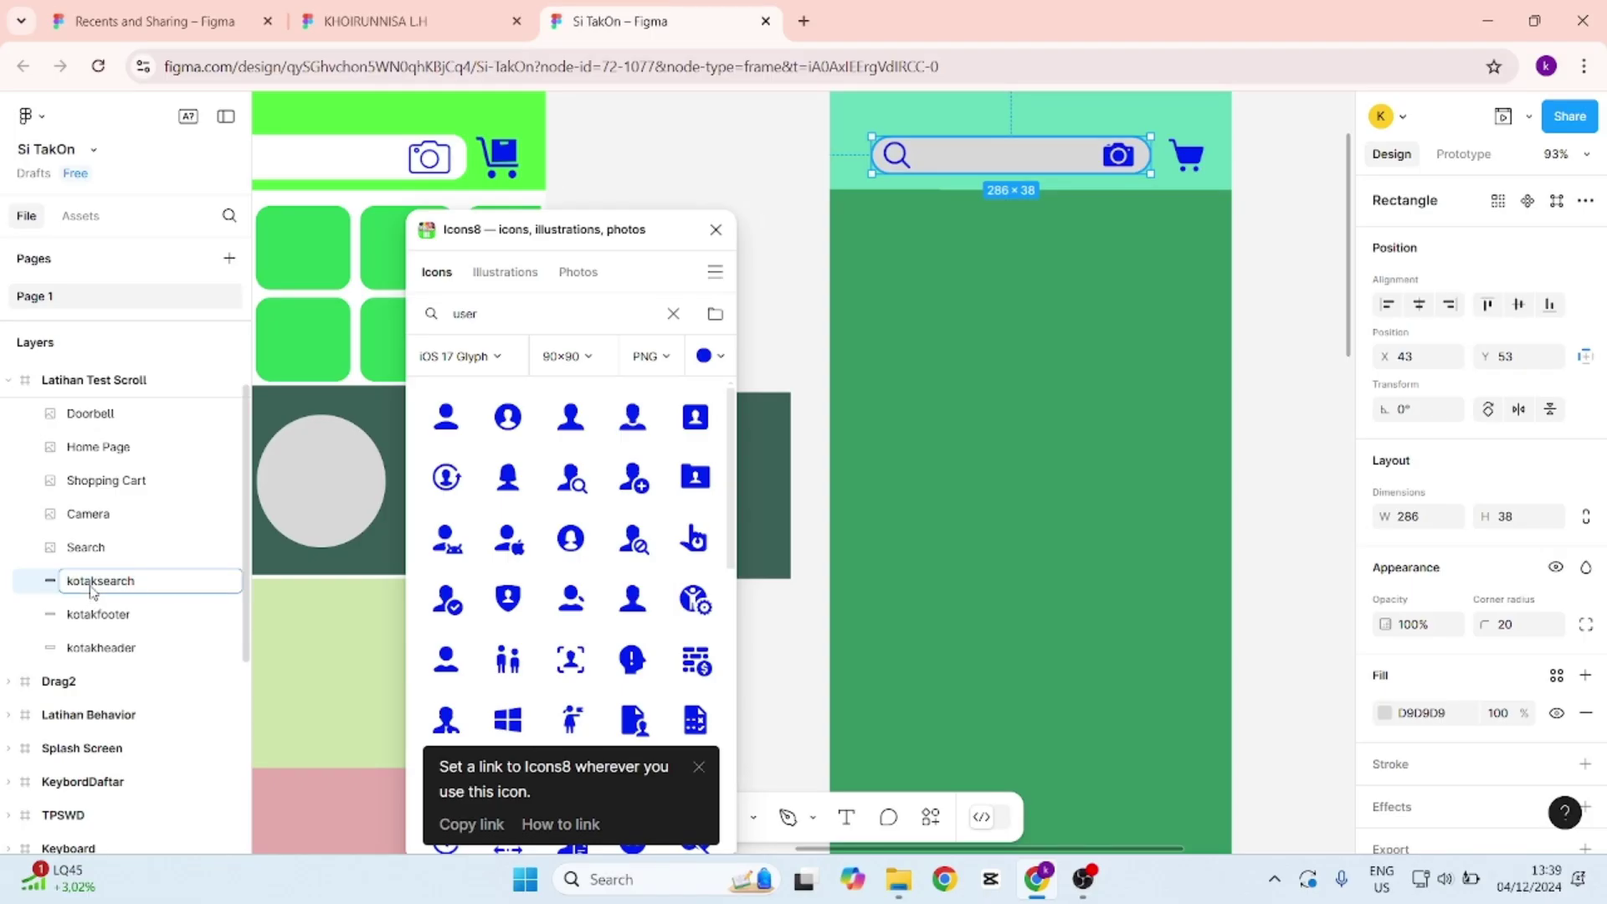
{"action": "key", "text": "Return"}
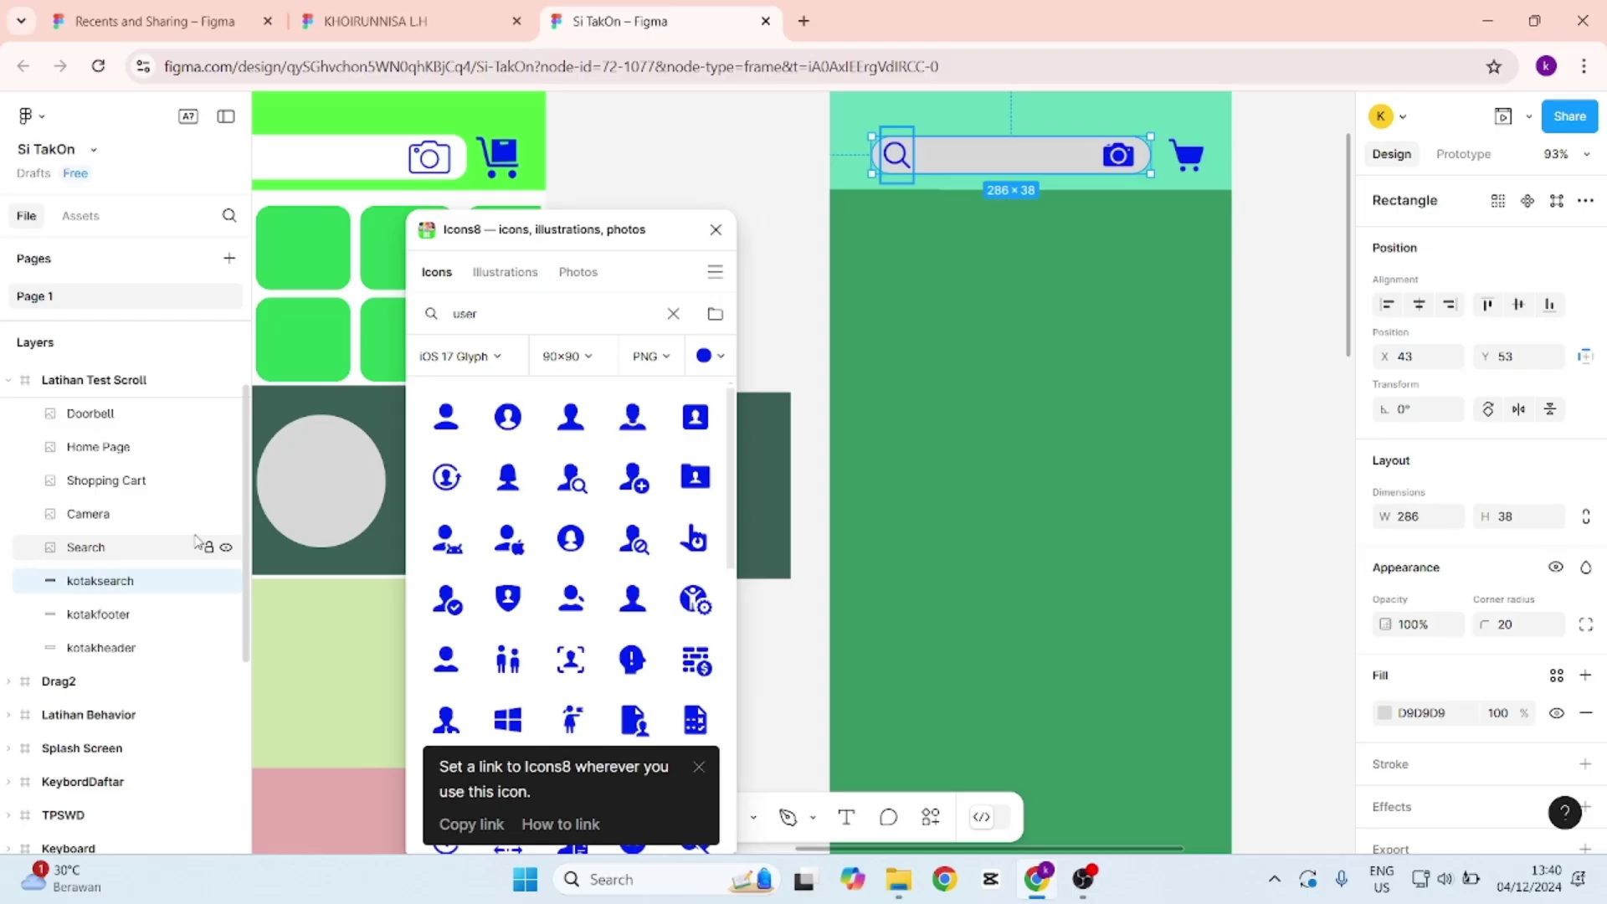
Close the Icons8 plugin panel.
{"action": "scroll", "coordinate": [1165, 397], "scroll_direction": "up", "scroll_amount": 1}
{"action": "scroll", "coordinate": [1166, 397], "scroll_direction": "down", "scroll_amount": 2}
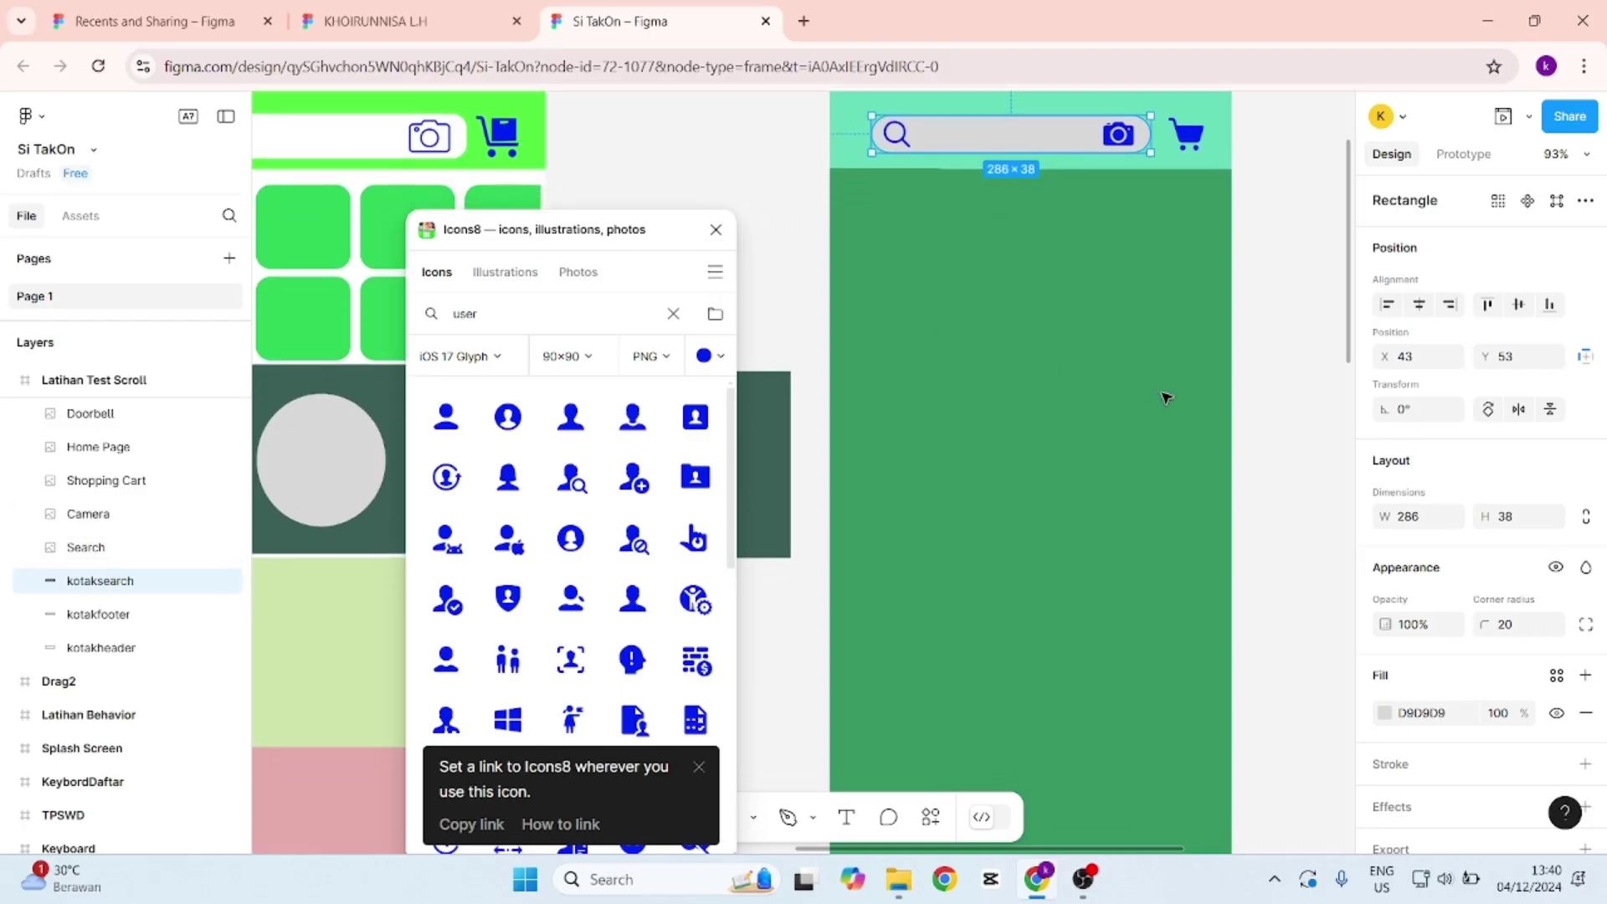
{"action": "left_click", "coordinate": [718, 230]}
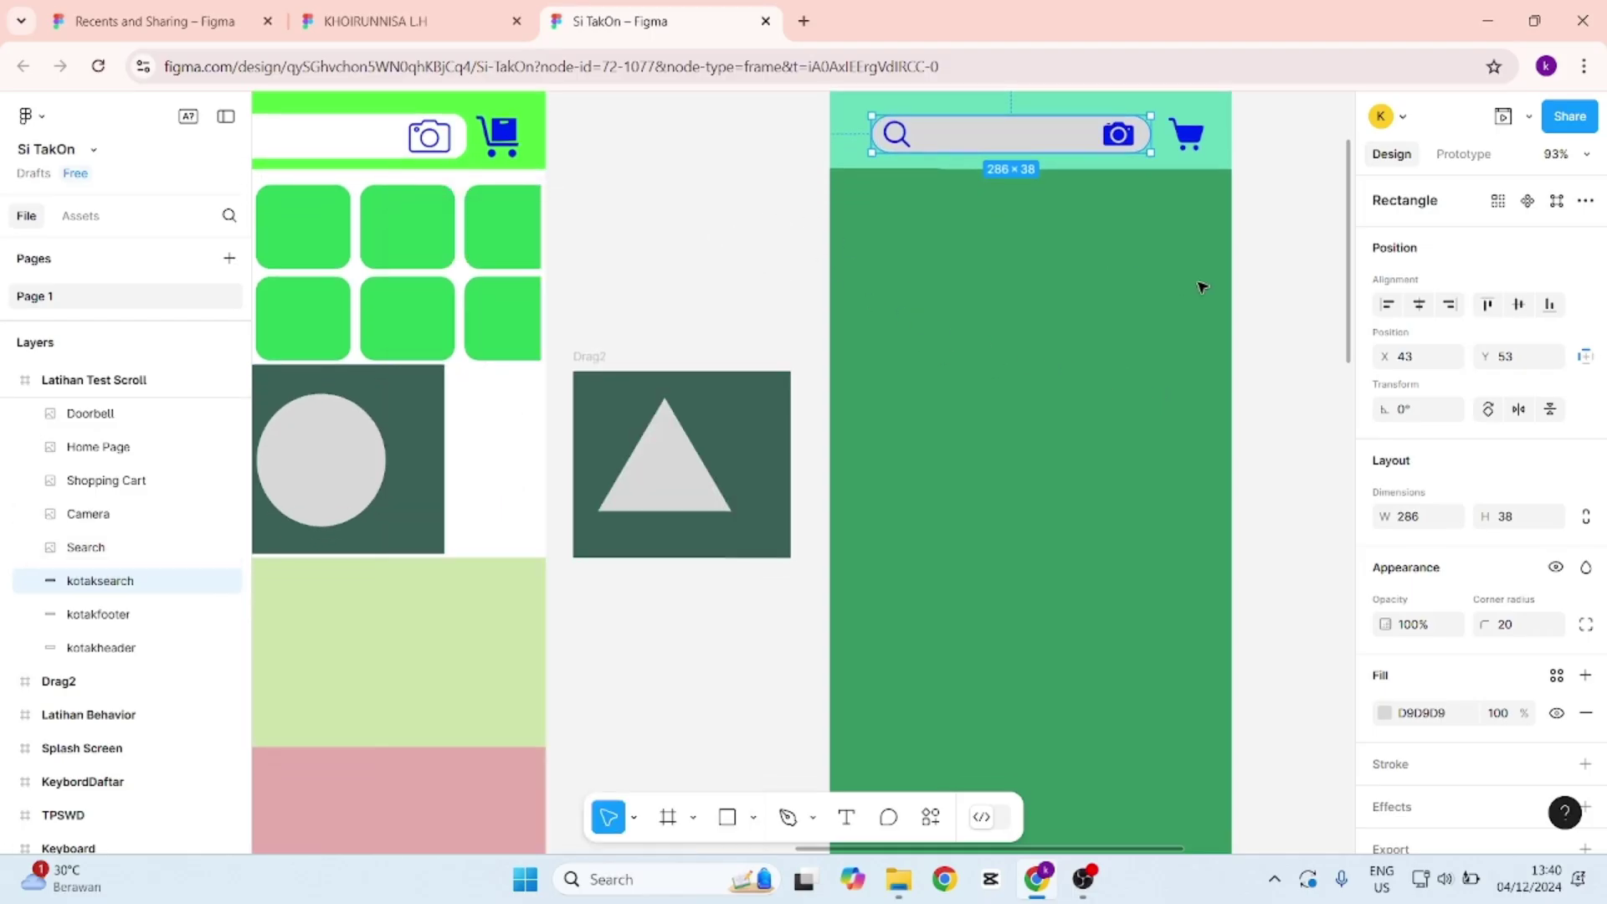
{"action": "scroll", "coordinate": [1209, 289], "scroll_direction": "up", "scroll_amount": 1}
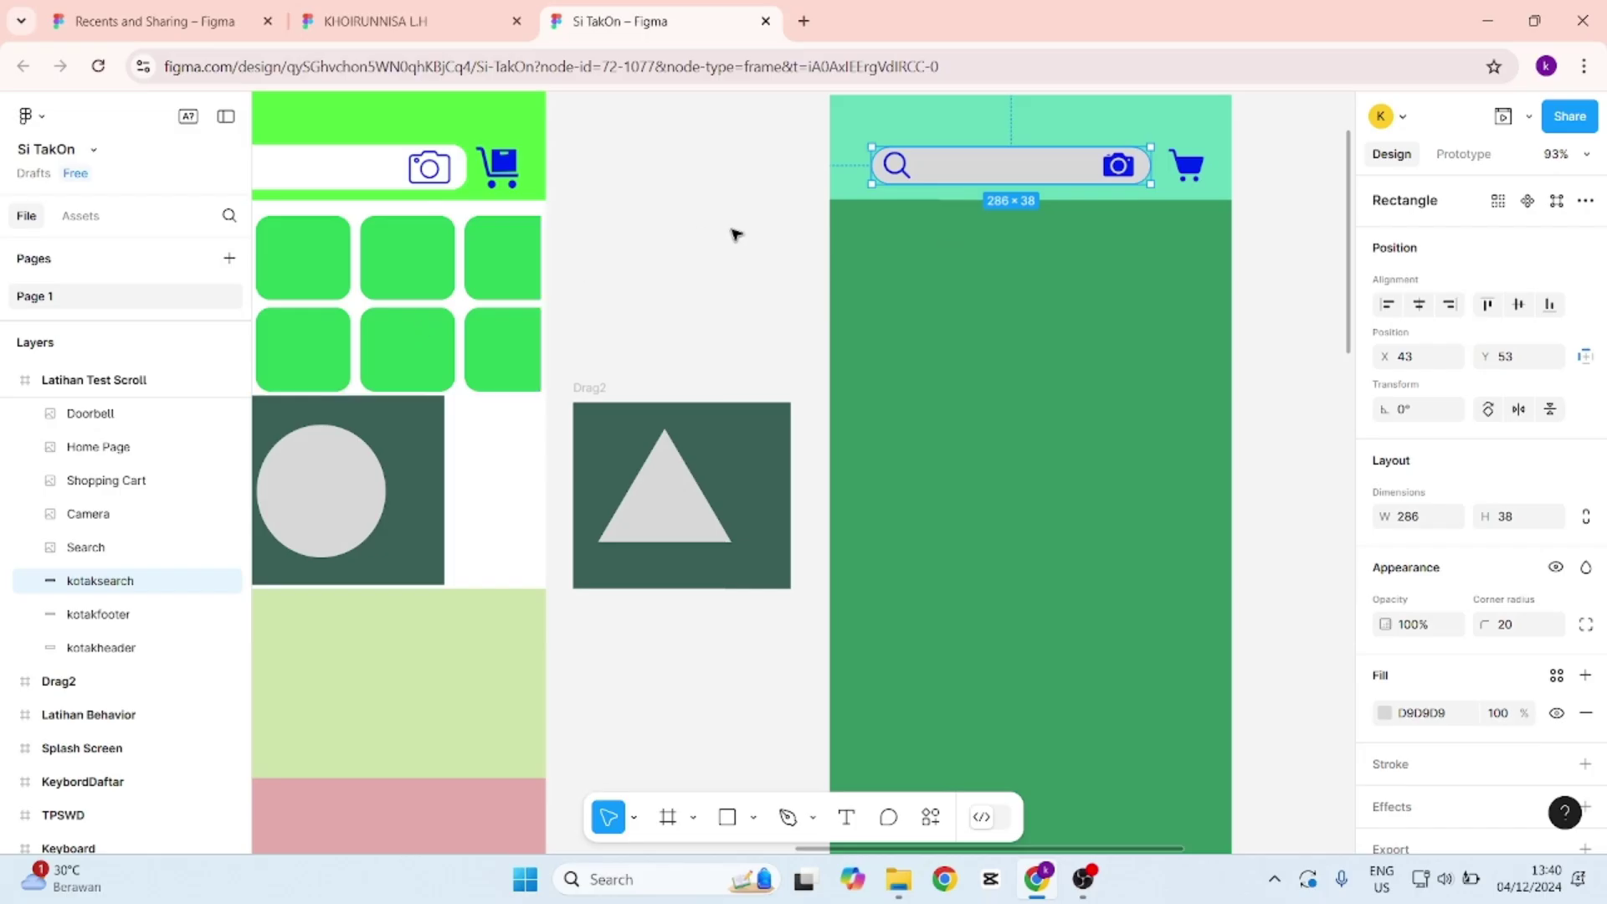
{"action": "scroll", "coordinate": [753, 251], "scroll_direction": "down", "scroll_amount": 1}
{"action": "scroll", "coordinate": [756, 266], "scroll_direction": "down", "scroll_amount": 1}
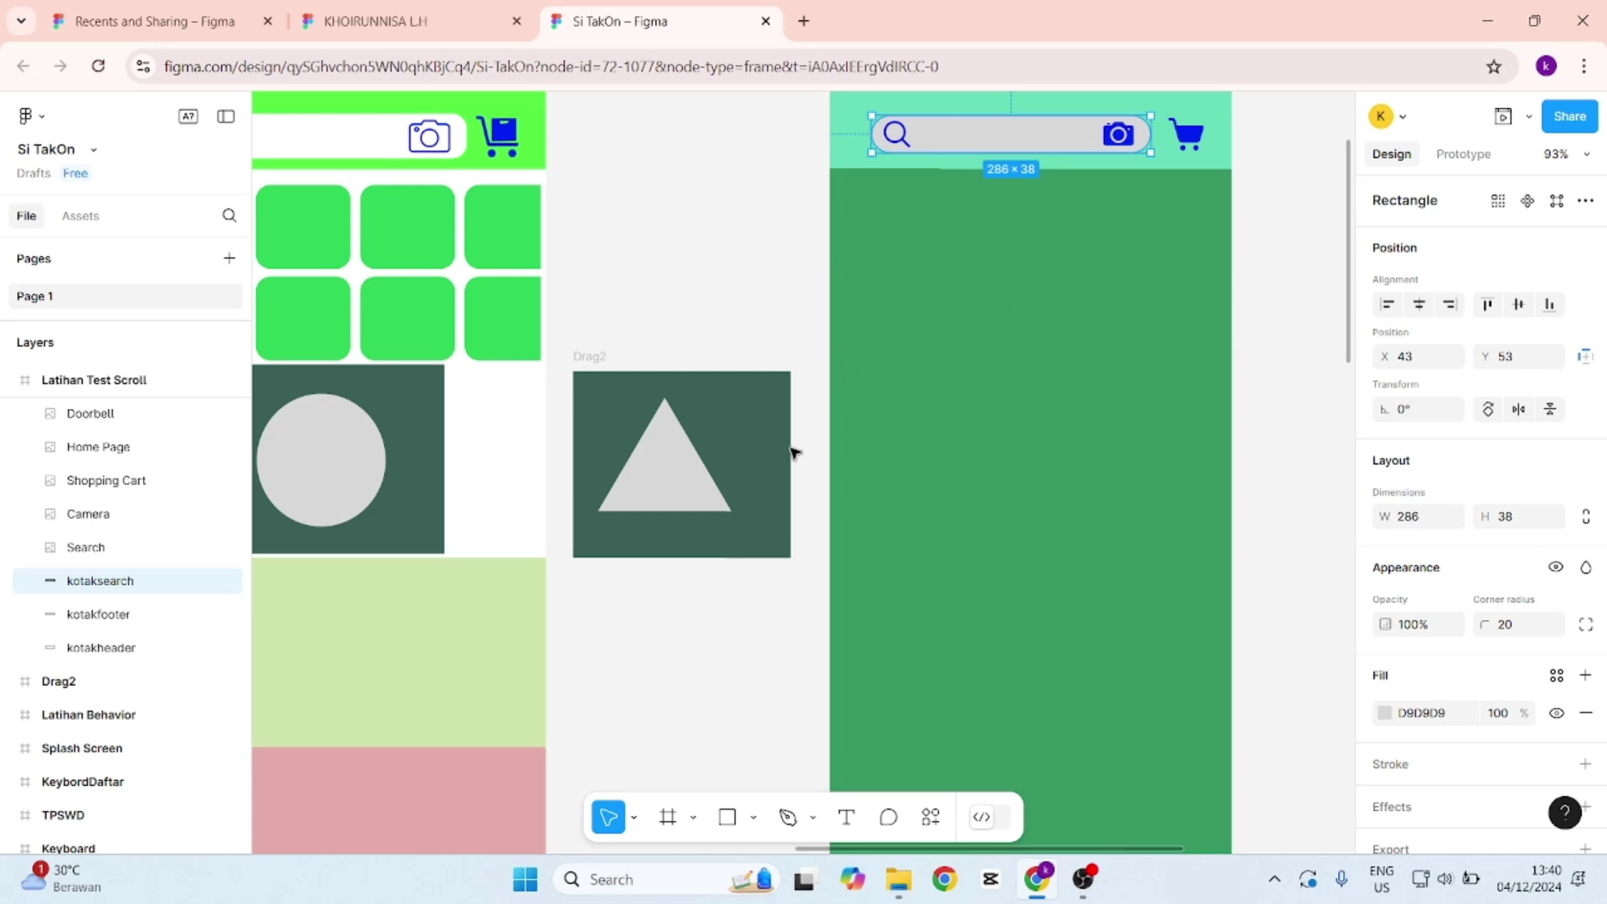
Draw a 412×208 frame below the header and name it Best Seller.
{"action": "left_click", "coordinate": [668, 816]}
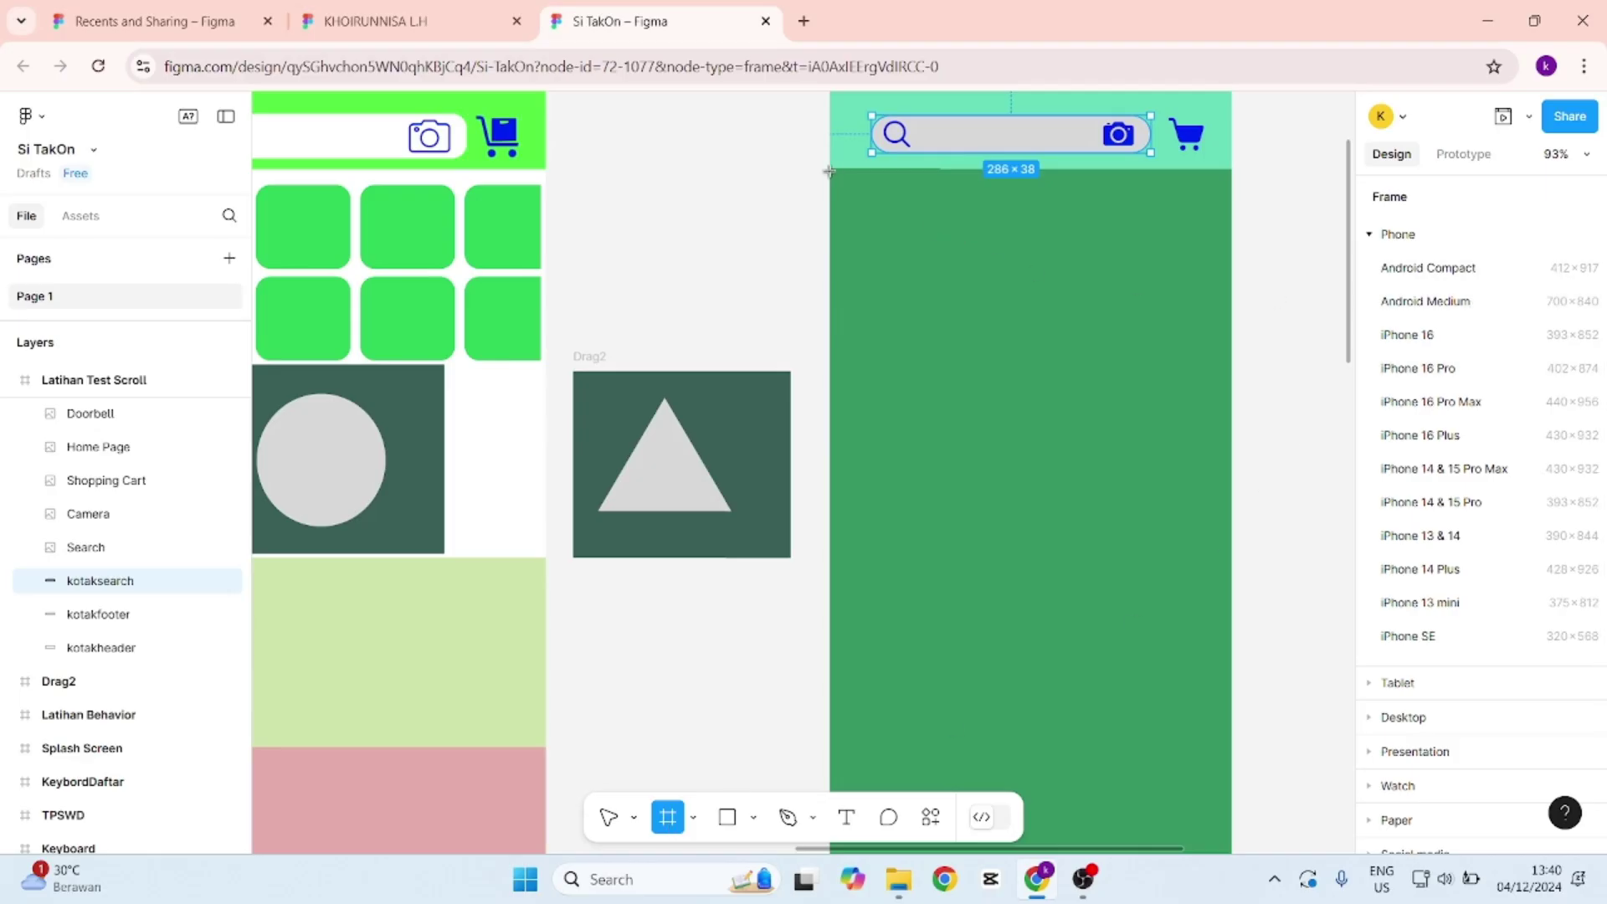
{"action": "left_click_drag", "start_coordinate": [830, 168], "coordinate": [1236, 370]}
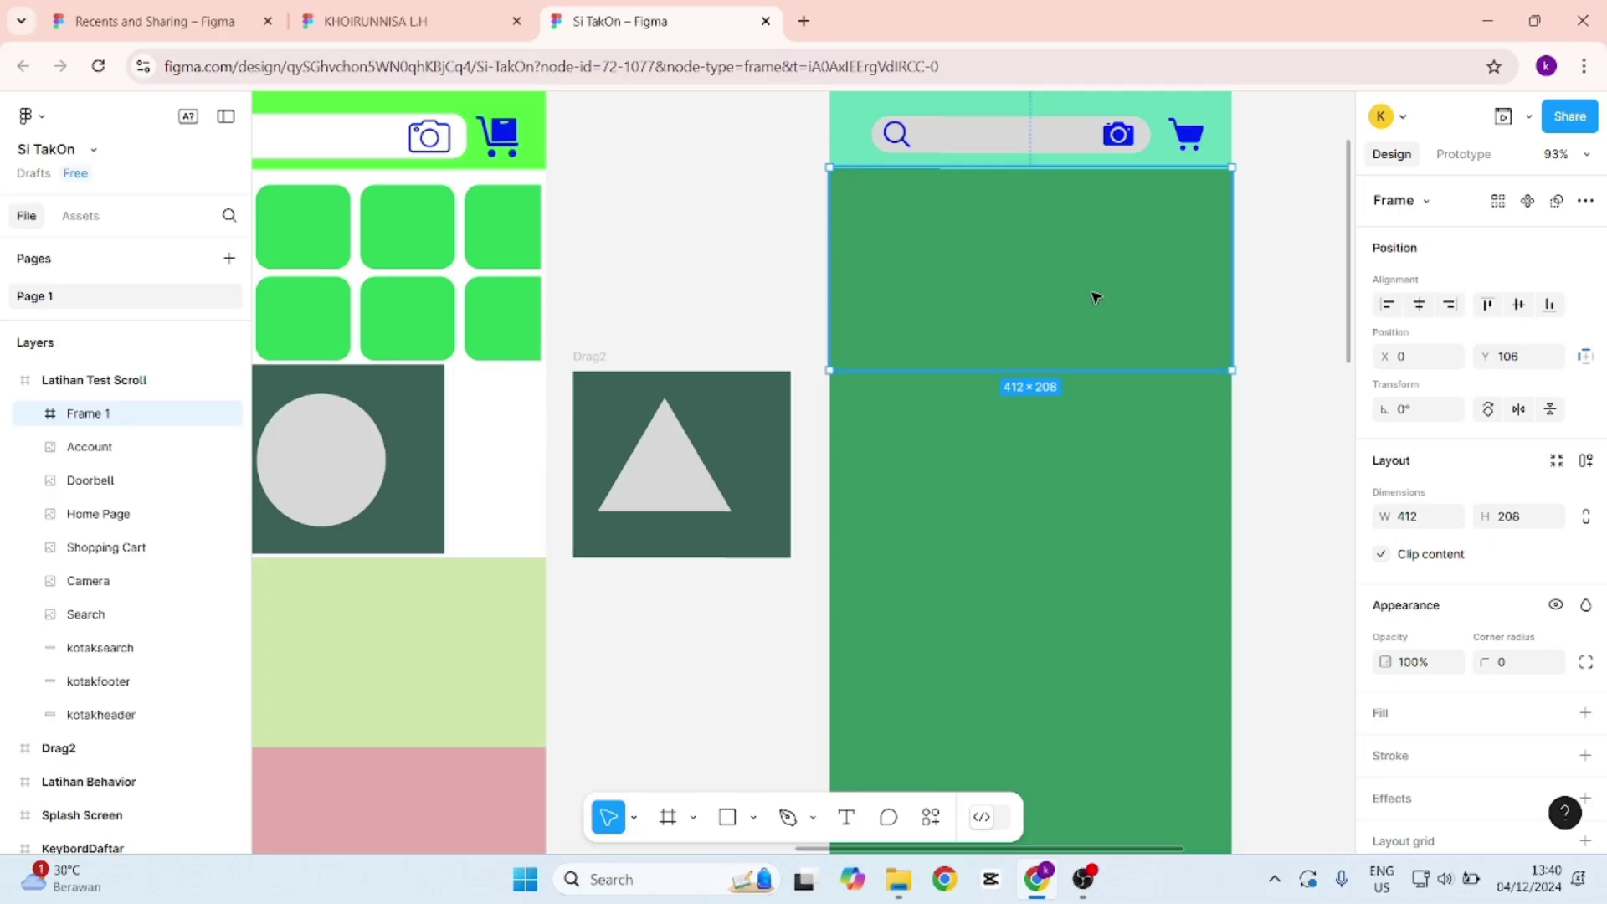
{"action": "double_click", "coordinate": [89, 419]}
{"action": "type", "text": "Best Seller"}
{"action": "key", "text": "Return"}
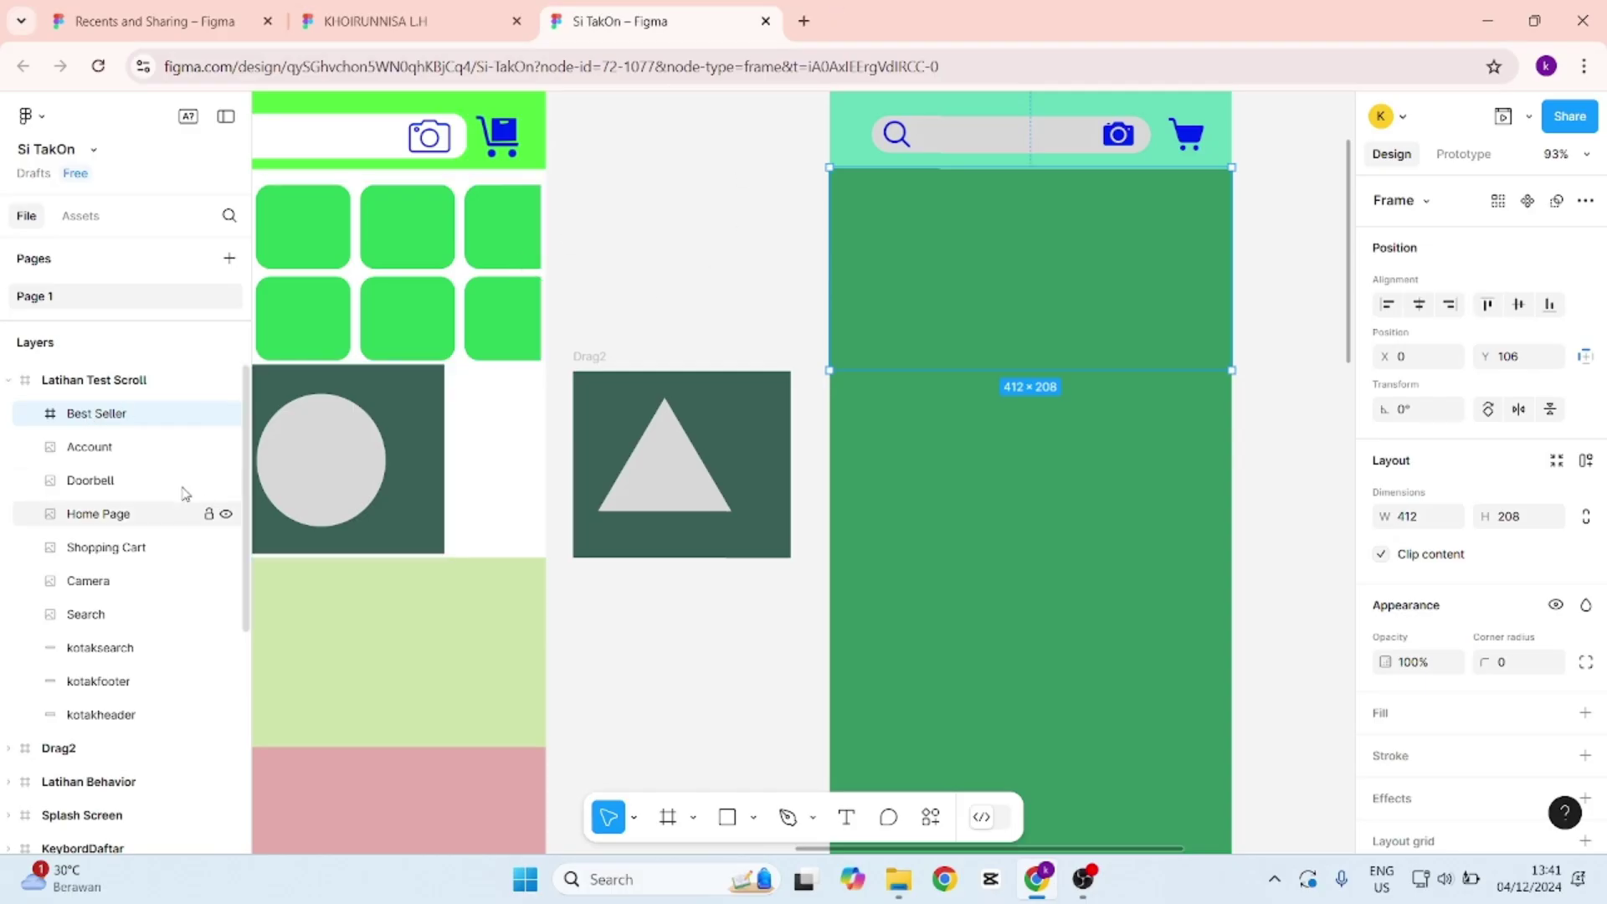
Nudge Best Seller down to Y 107 under the header and add a white FFFFFF fill.
{"action": "left_click", "coordinate": [1337, 265]}
{"action": "left_click", "coordinate": [1158, 241]}
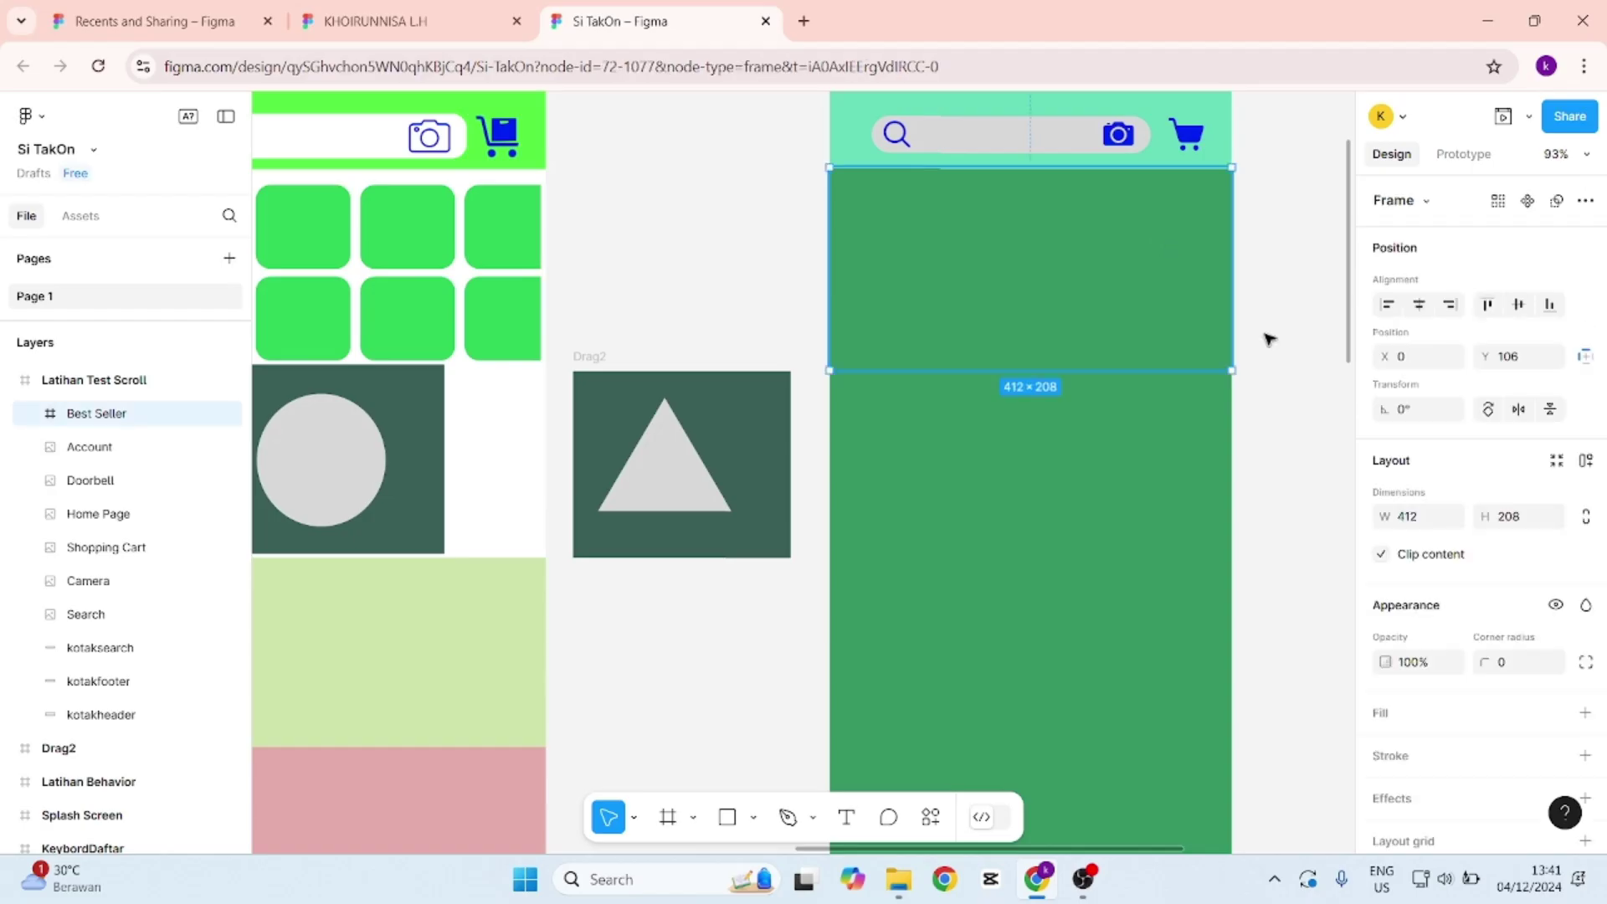
{"action": "left_click_drag", "start_coordinate": [1227, 269], "coordinate": [1232, 274]}
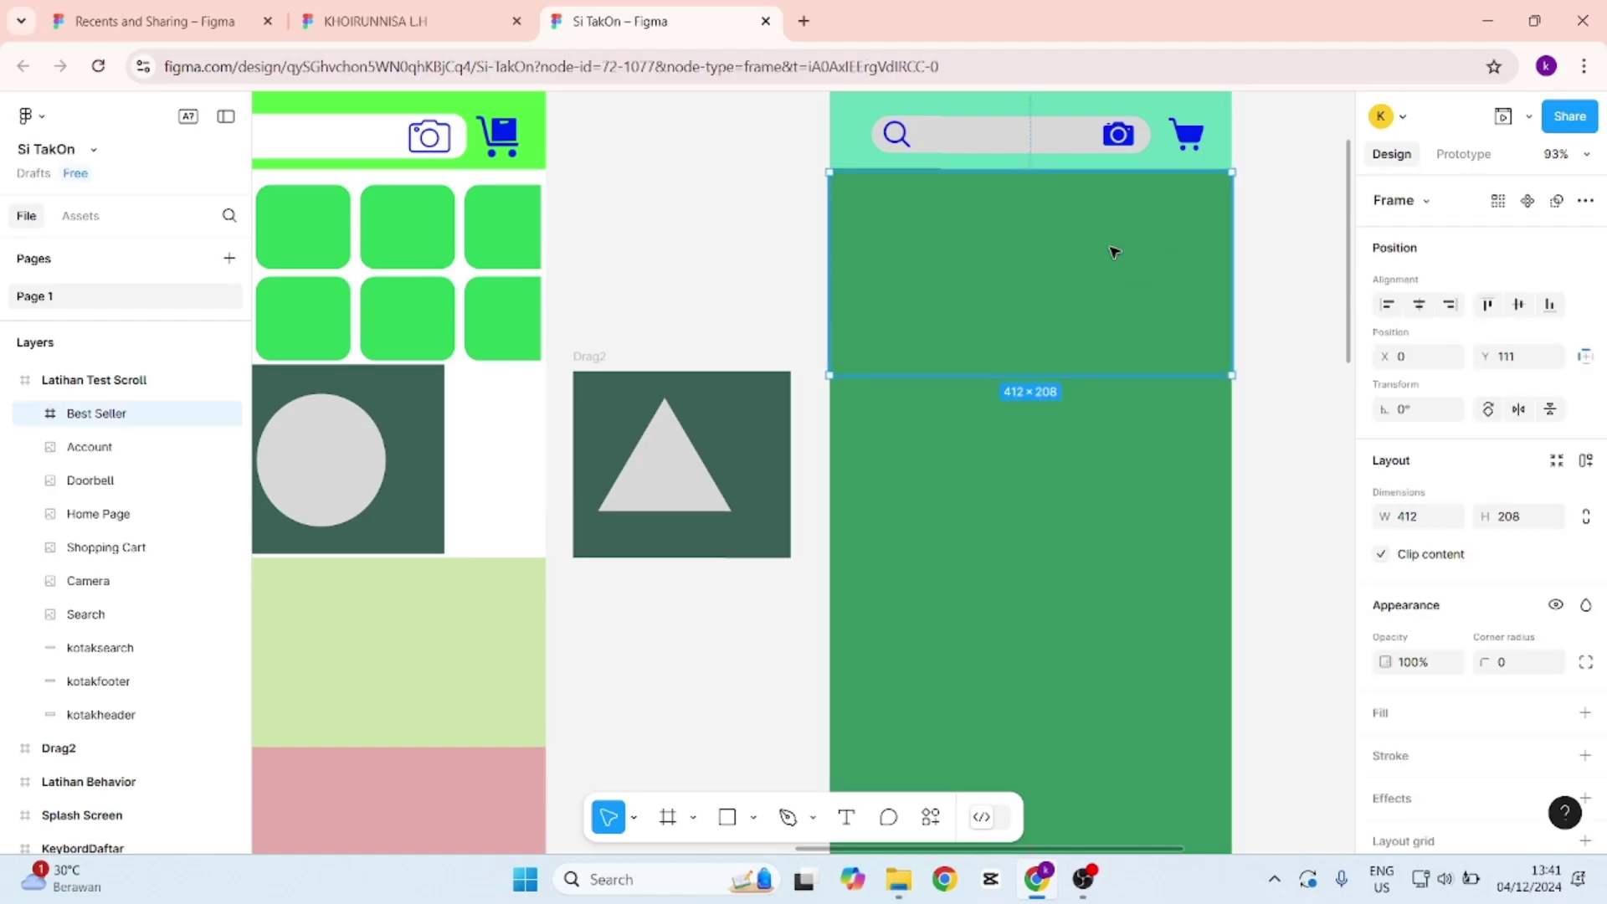
{"action": "scroll", "coordinate": [1417, 680], "scroll_direction": "down", "scroll_amount": 1}
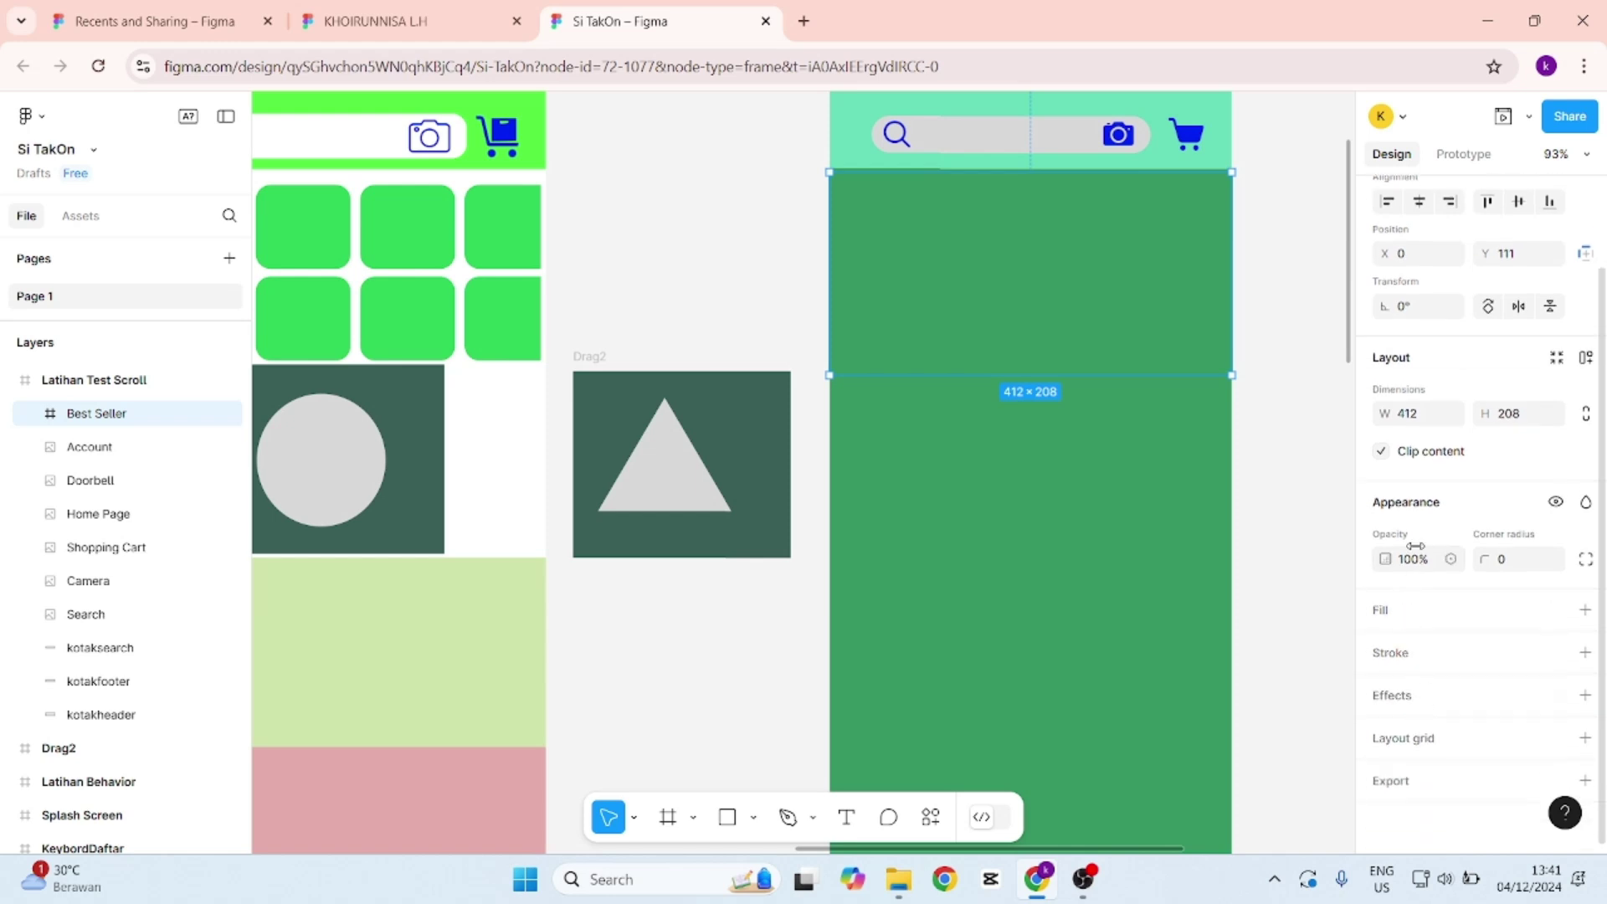
{"action": "left_click", "coordinate": [1397, 618]}
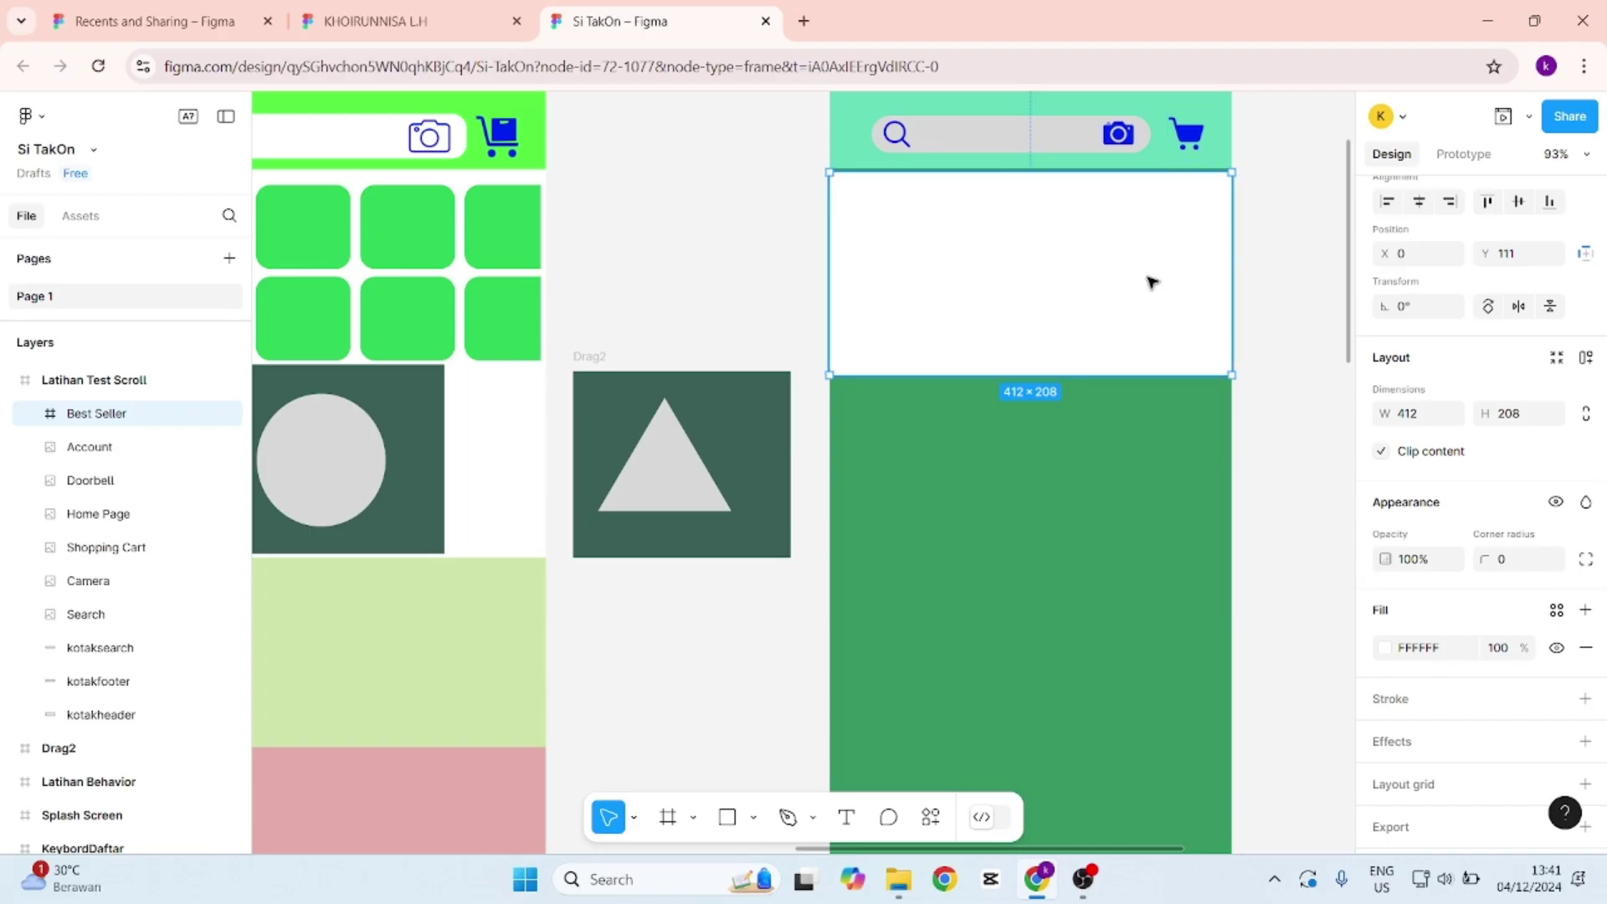
{"action": "left_click", "coordinate": [1263, 170]}
{"action": "left_click", "coordinate": [1171, 262]}
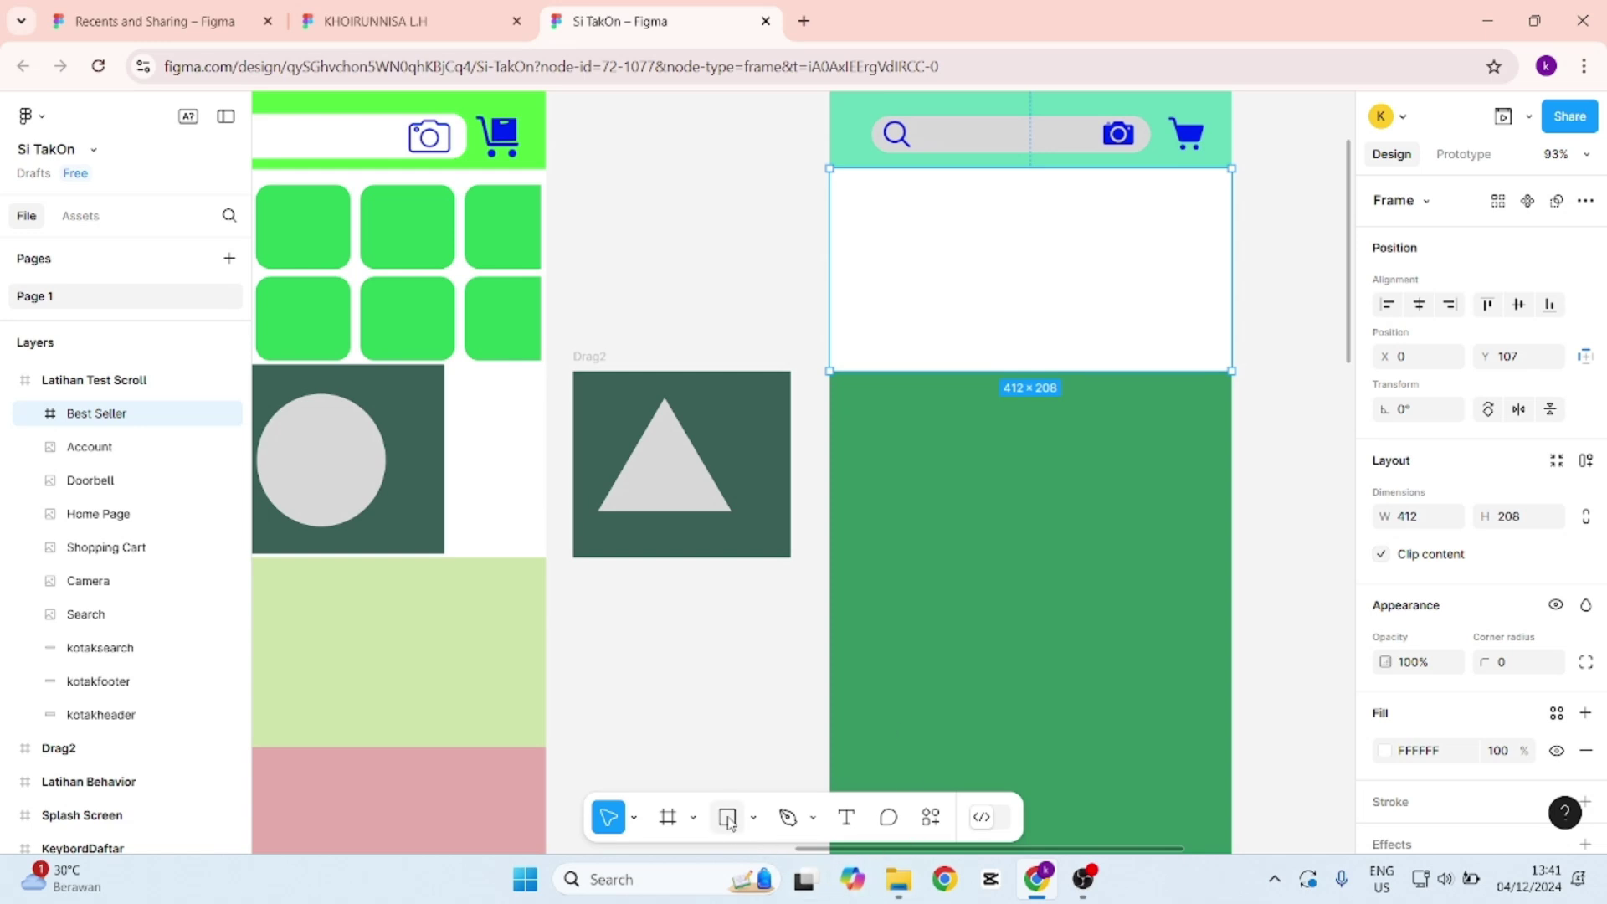
Draw a small rectangle inside Best Seller with corner radius 10.
{"action": "left_click", "coordinate": [727, 817]}
{"action": "mouse_move", "coordinate": [859, 189]}
{"action": "left_mouse_down"}
{"action": "mouse_move", "coordinate": [896, 244]}
{"action": "mouse_move", "coordinate": [951, 273]}
{"action": "mouse_move", "coordinate": [894, 219]}
{"action": "left_mouse_up"}
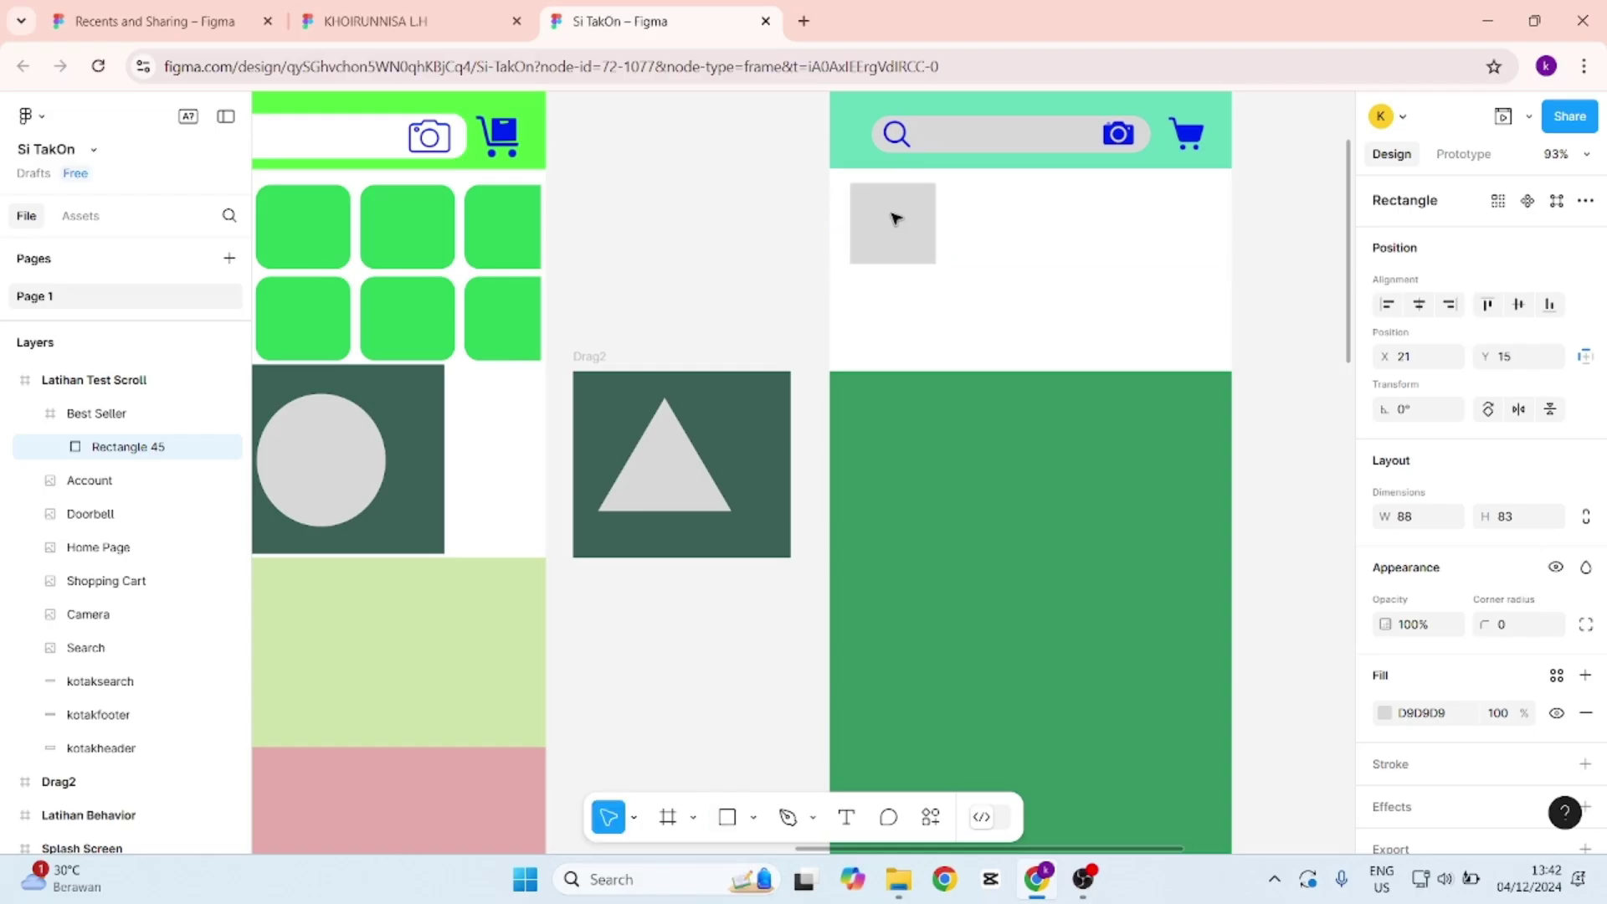
{"action": "left_click", "coordinate": [1515, 633]}
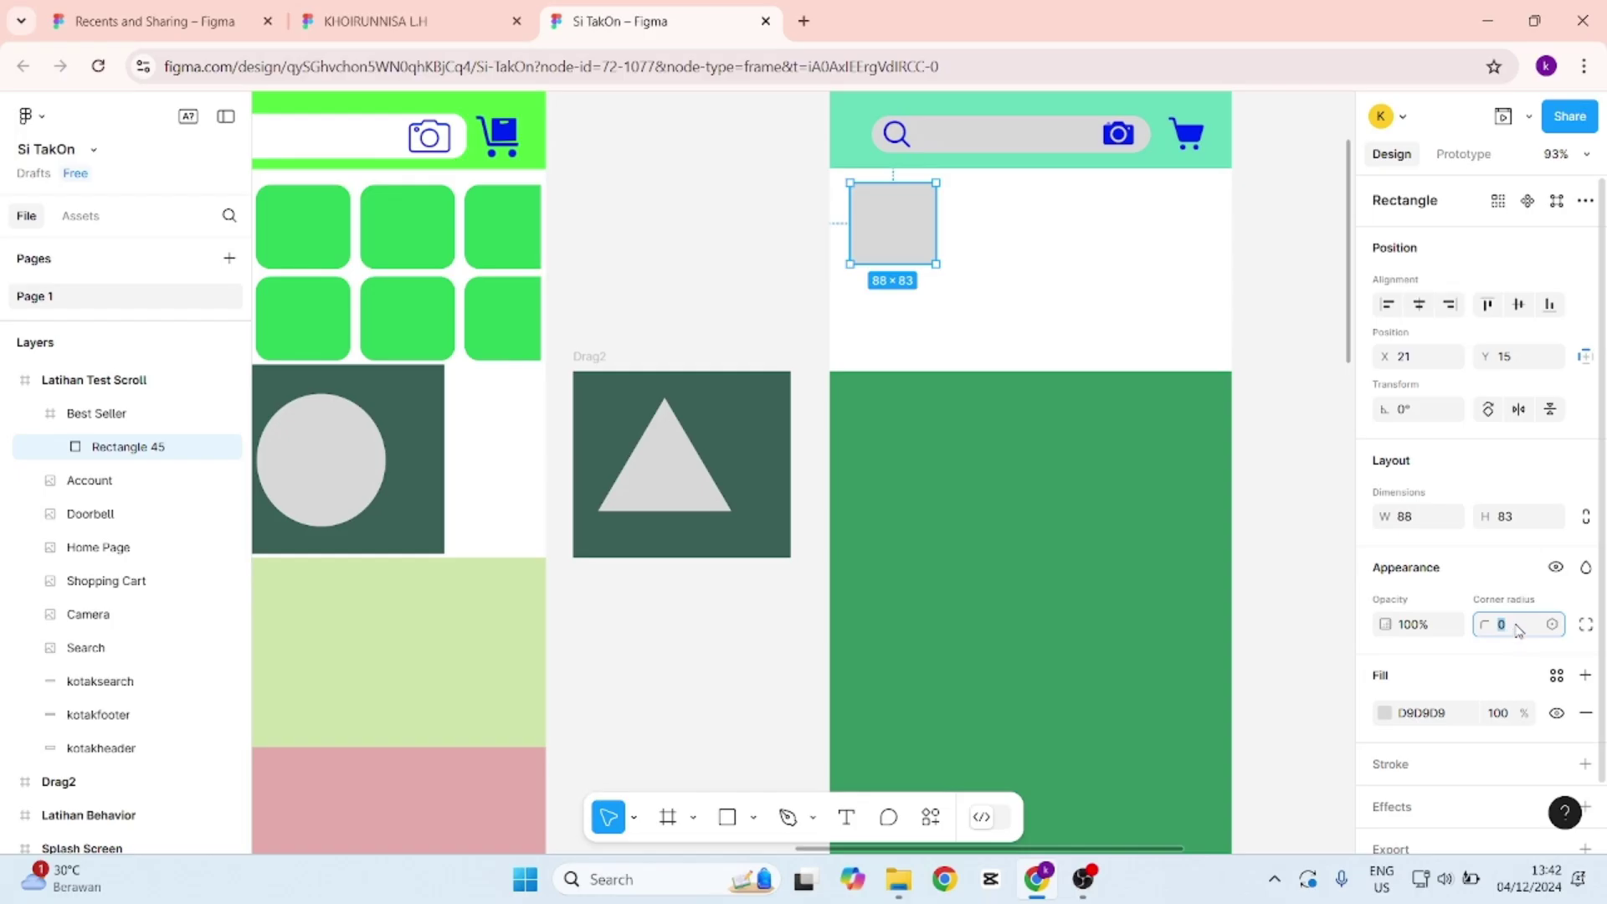
{"action": "type", "text": "10"}
{"action": "key", "text": "Return"}
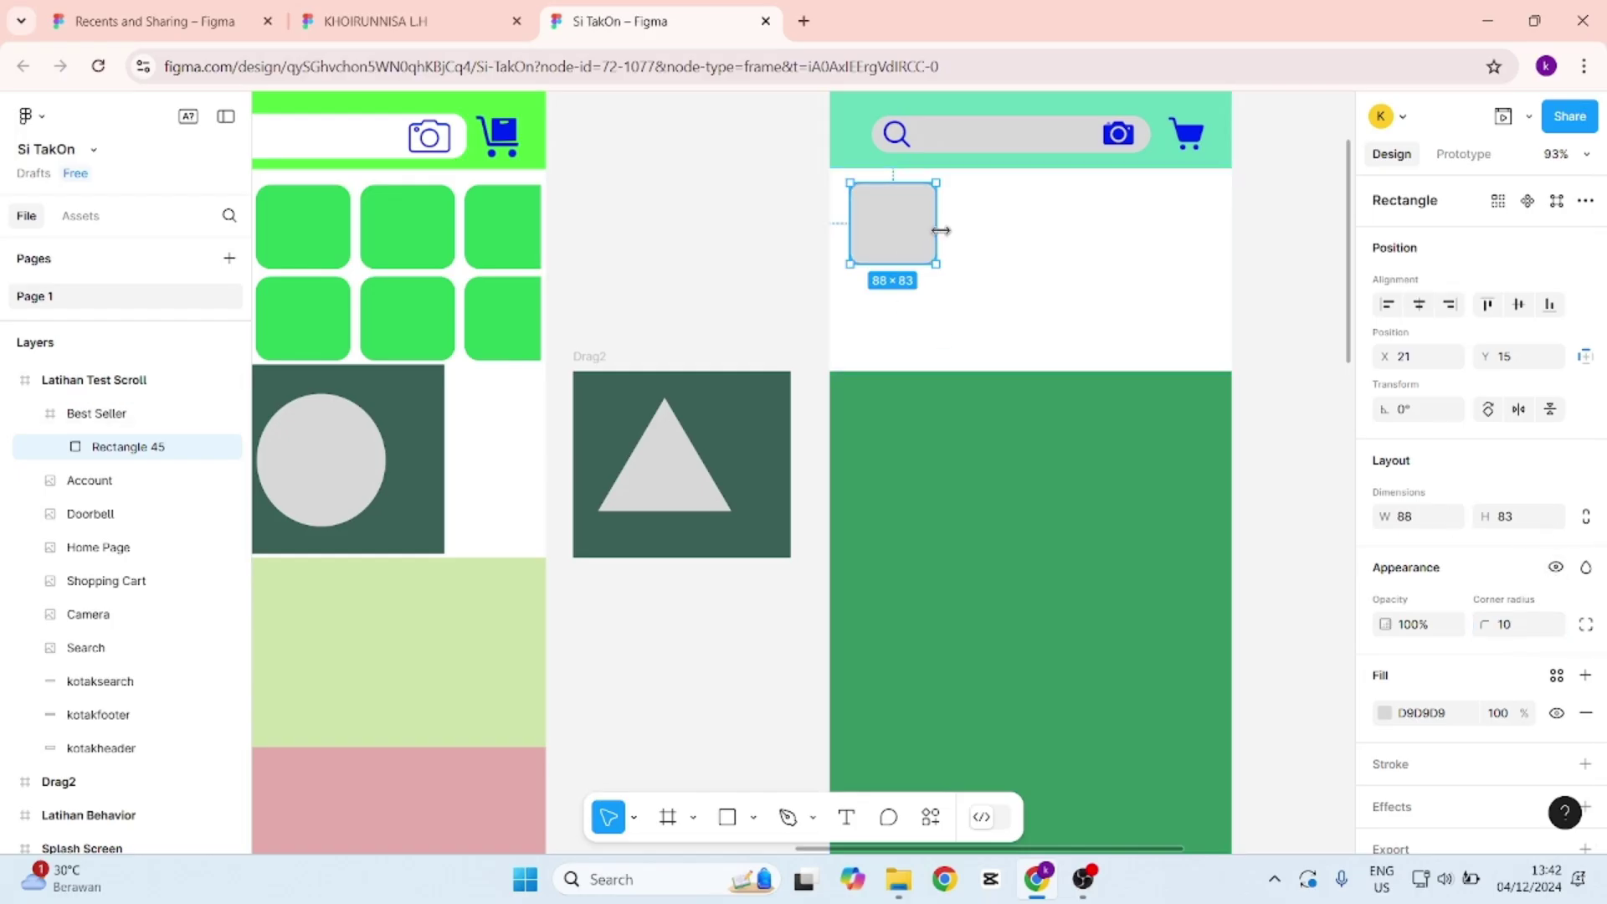
Move the grey rounded rectangle to the frame's top-left corner at X 7, Y 8.
{"action": "scroll", "coordinate": [940, 230], "scroll_direction": "up", "scroll_amount": 4}
{"action": "scroll", "coordinate": [1046, 204], "scroll_direction": "up", "scroll_amount": 5}
{"action": "scroll", "coordinate": [1144, 269], "scroll_direction": "down", "scroll_amount": 1}
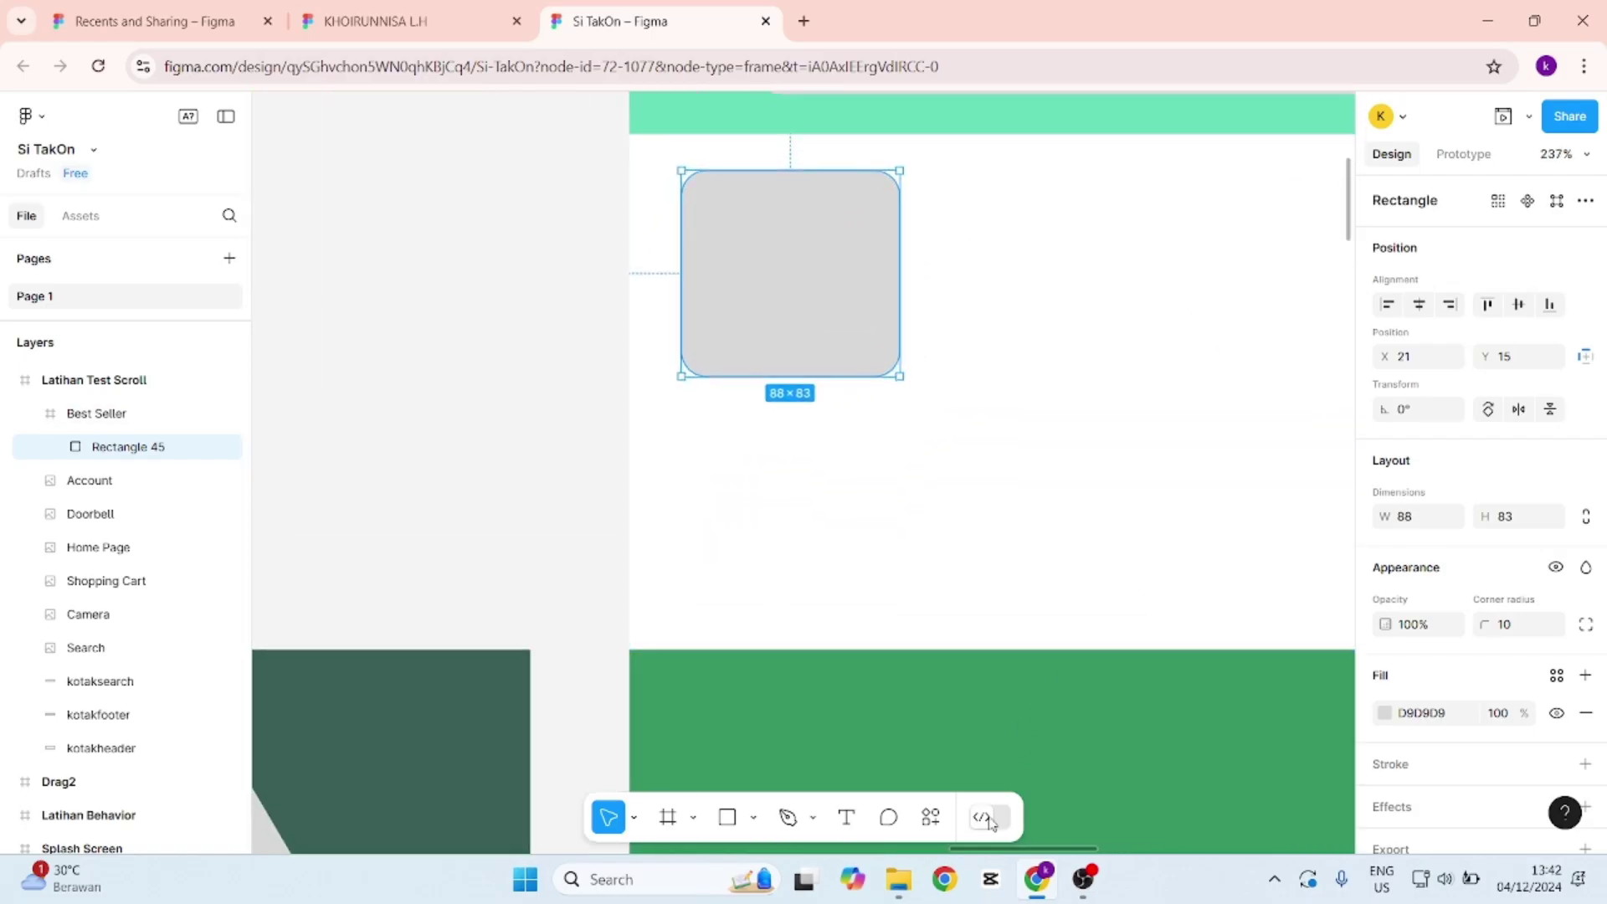
{"action": "left_click_drag", "start_coordinate": [990, 852], "coordinate": [1036, 858]}
{"action": "left_click_drag", "start_coordinate": [527, 319], "coordinate": [494, 293]}
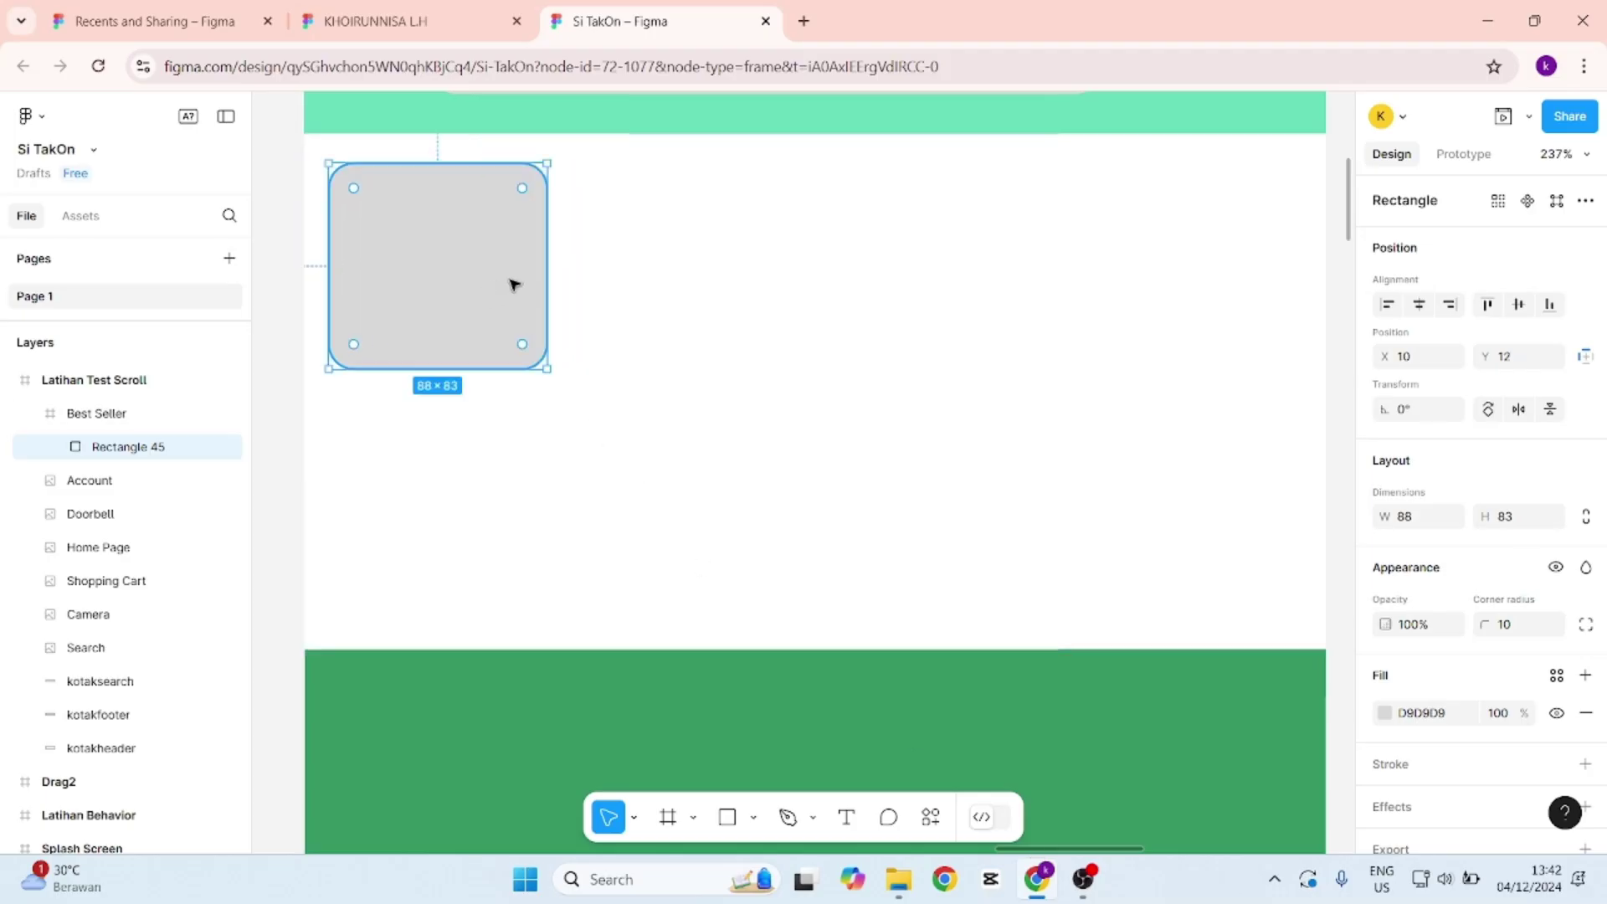
{"action": "left_click_drag", "start_coordinate": [430, 243], "coordinate": [428, 238]}
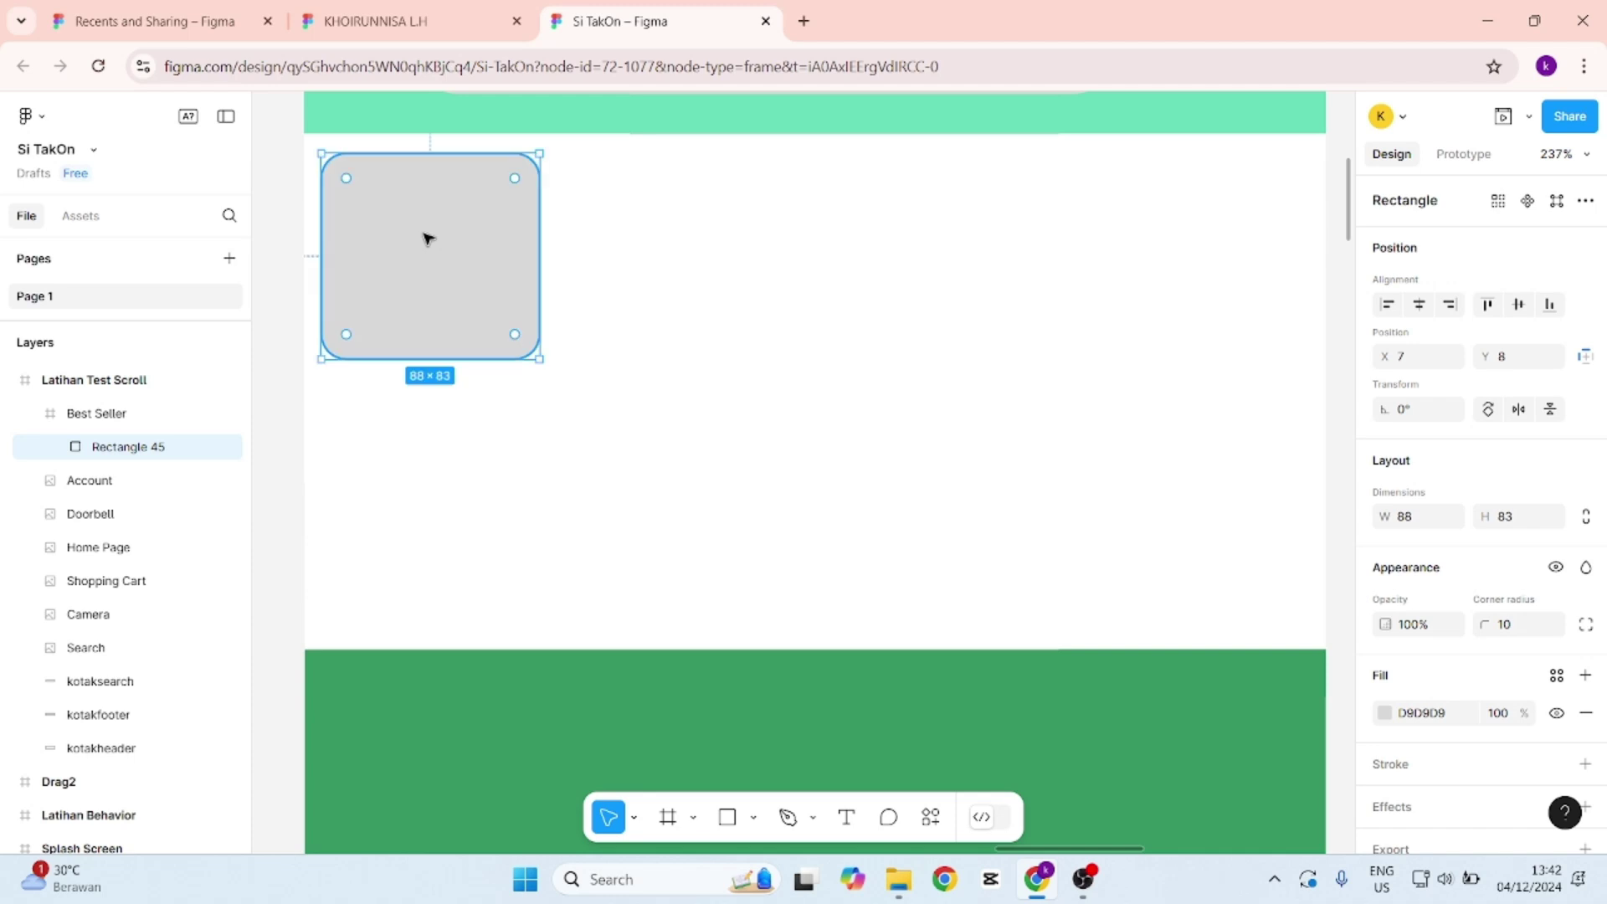
{"action": "left_click", "coordinate": [574, 197]}
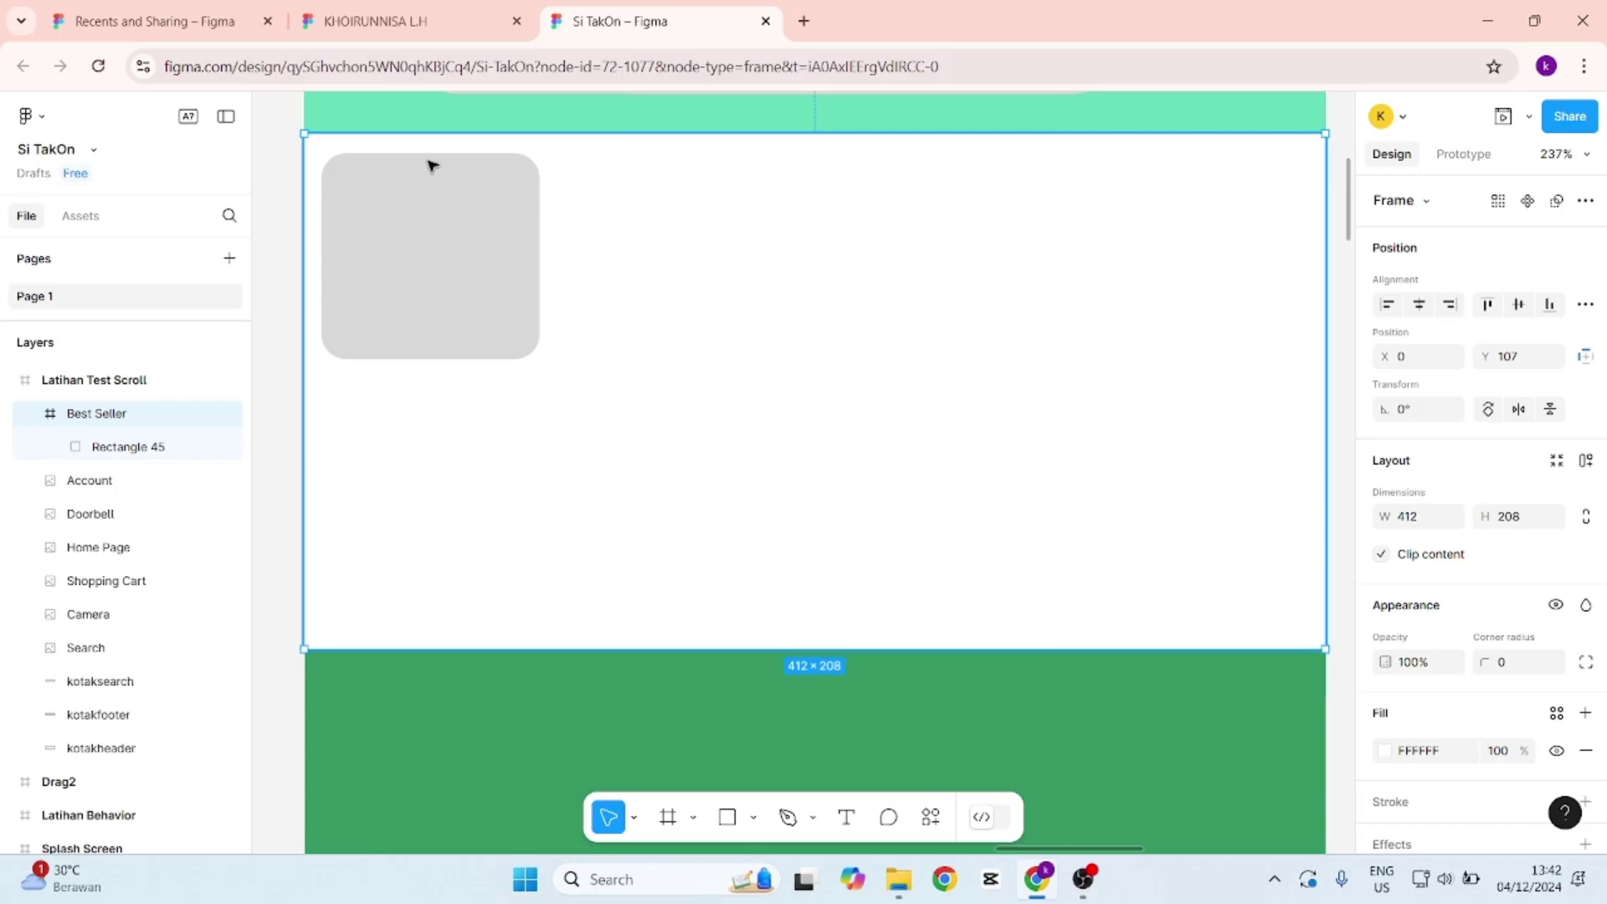
{"action": "left_click", "coordinate": [147, 448]}
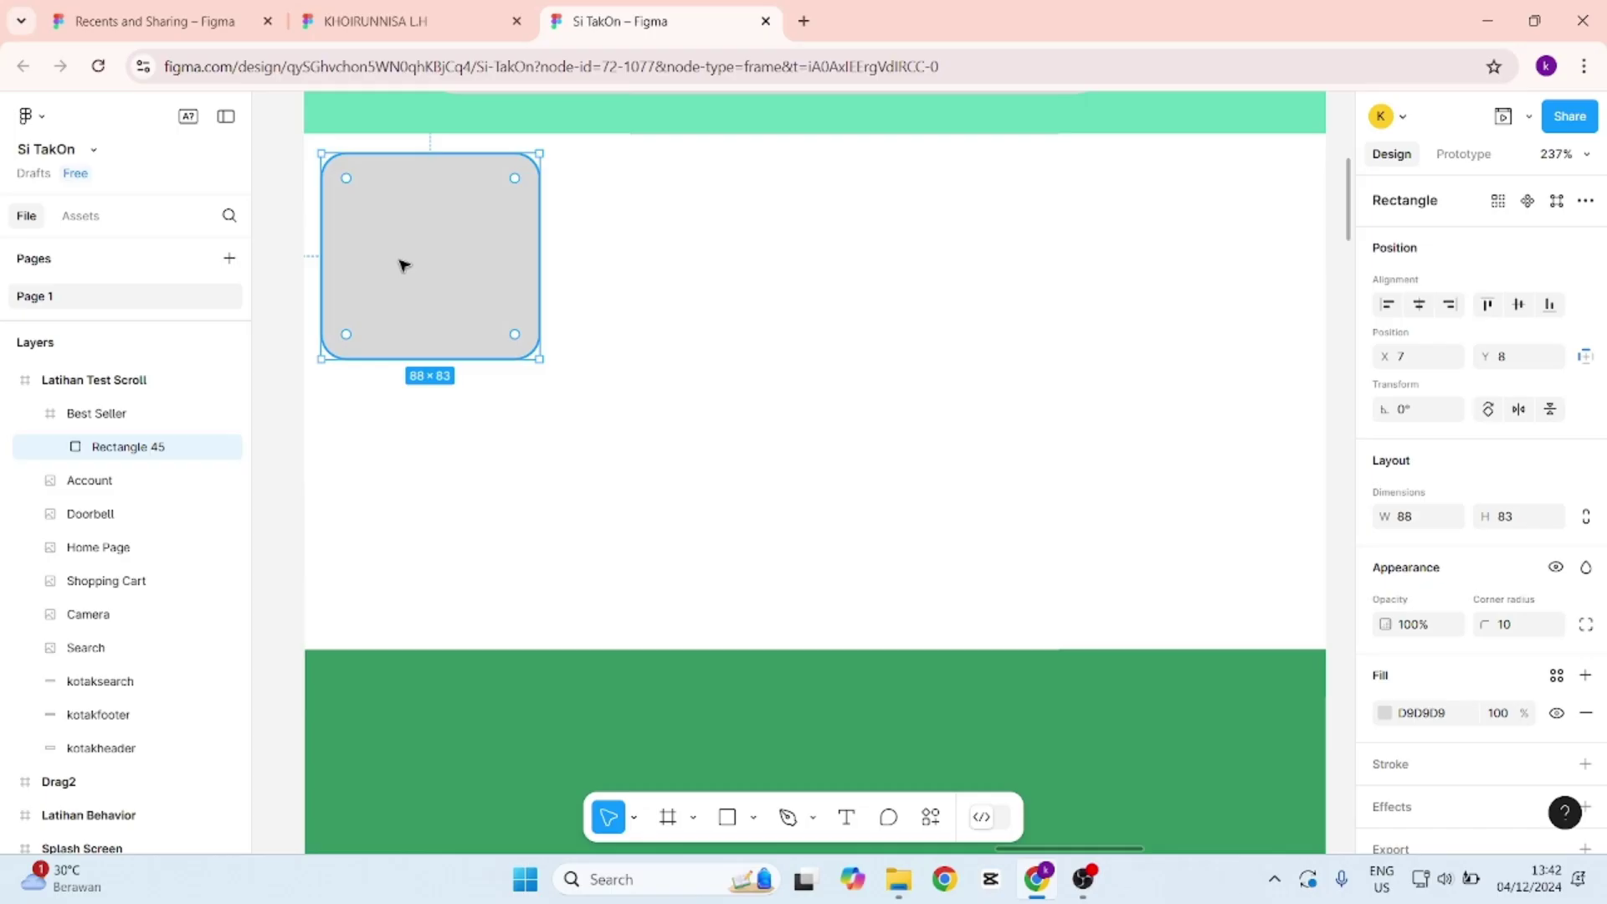
Duplicate the grey card along a row with Ctrl+D, spacing copies 12 apart.
{"action": "key", "text": "ctrl+d"}
{"action": "left_click_drag", "start_coordinate": [437, 244], "coordinate": [684, 248]}
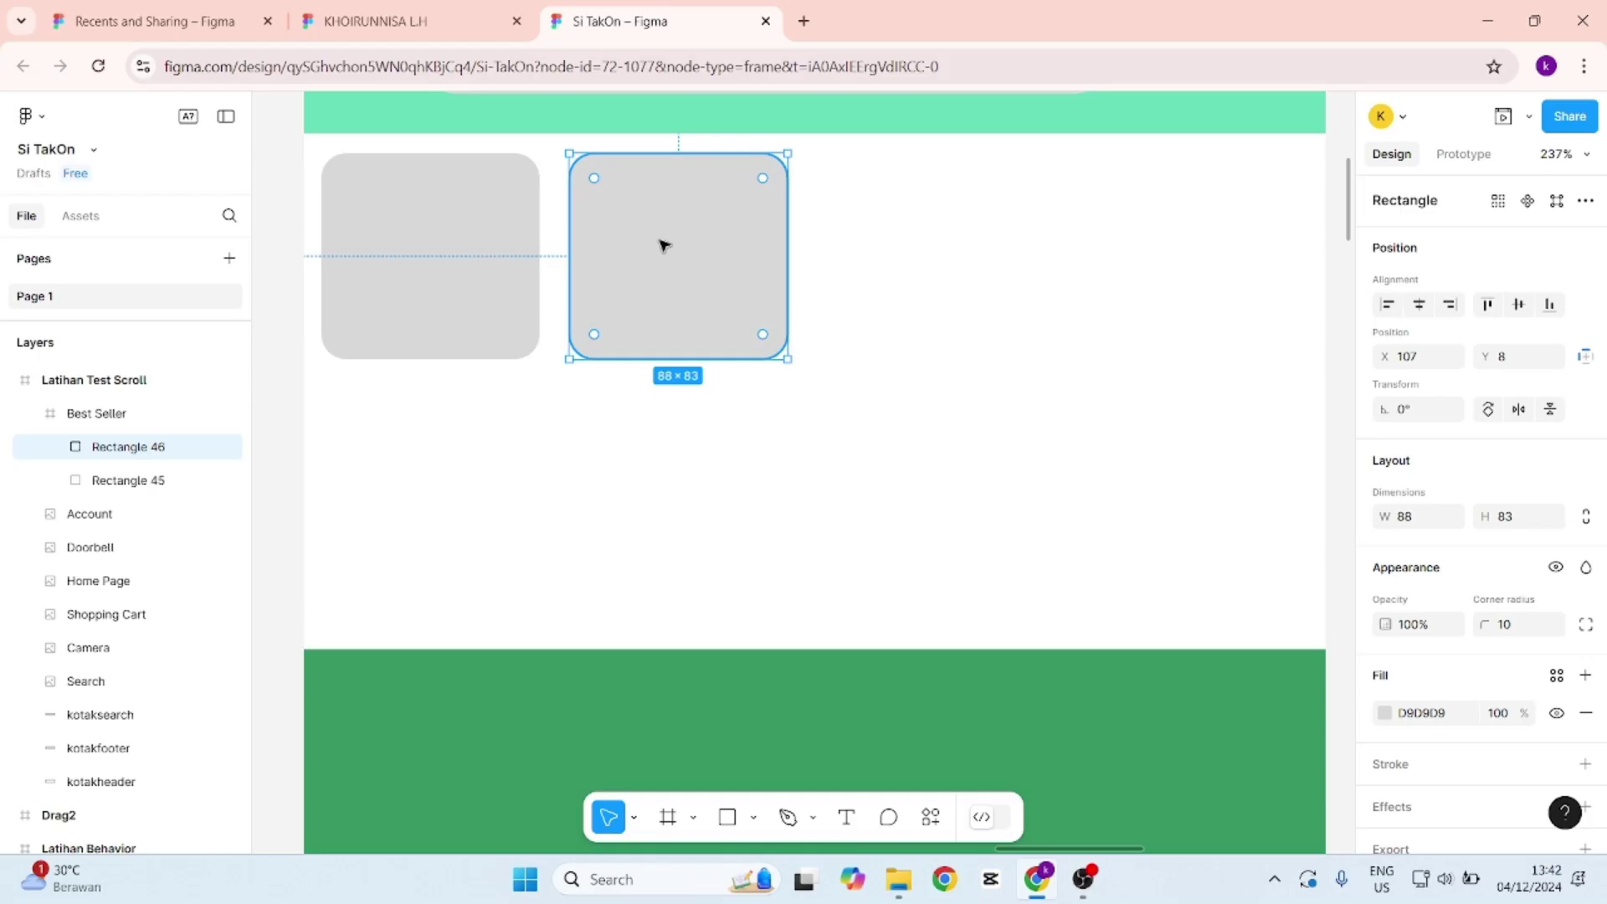
{"action": "key", "text": "ctrl+d"}
{"action": "key", "text": "ctrl+d"}
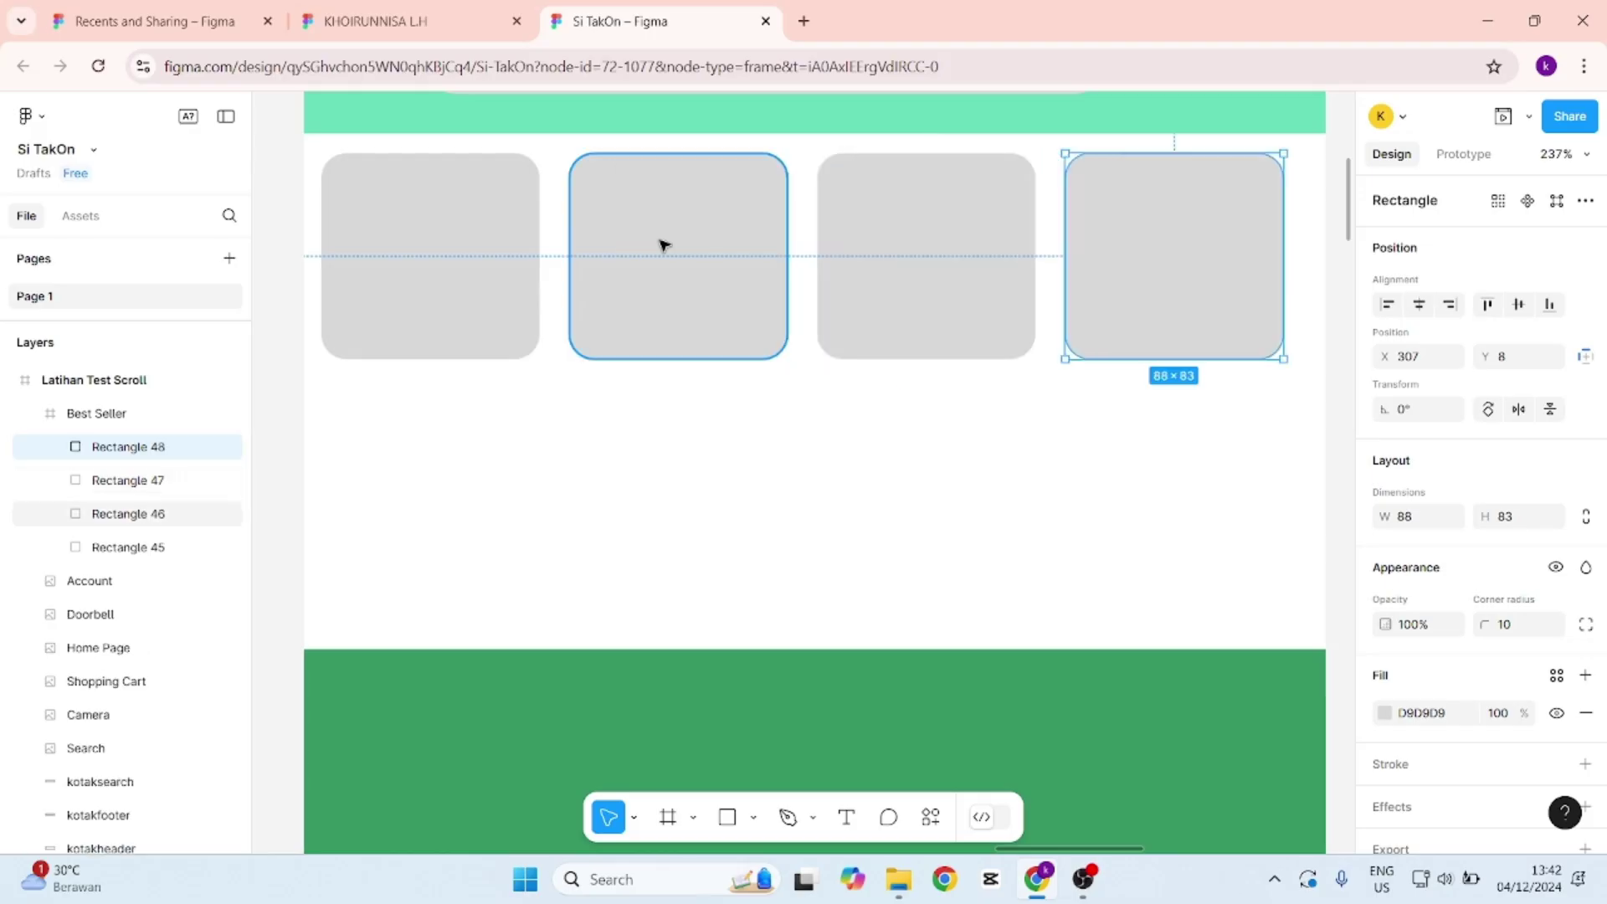
{"action": "key", "text": "ctrl+d"}
{"action": "key", "text": "ctrl+d"}
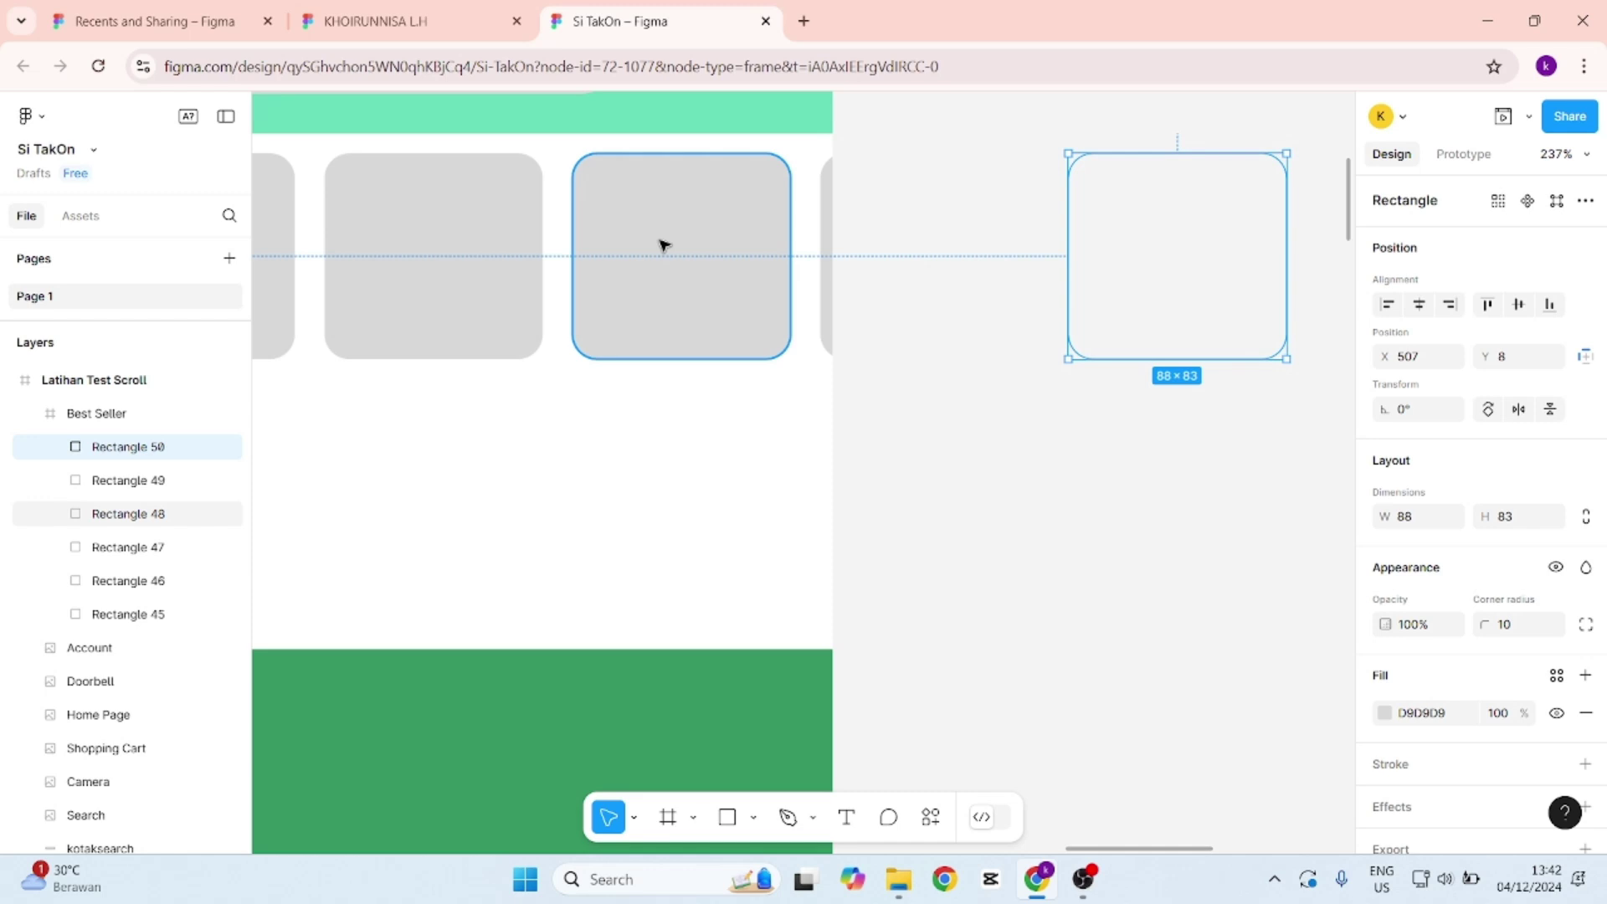
{"action": "left_click_drag", "start_coordinate": [1202, 852], "coordinate": [1113, 846]}
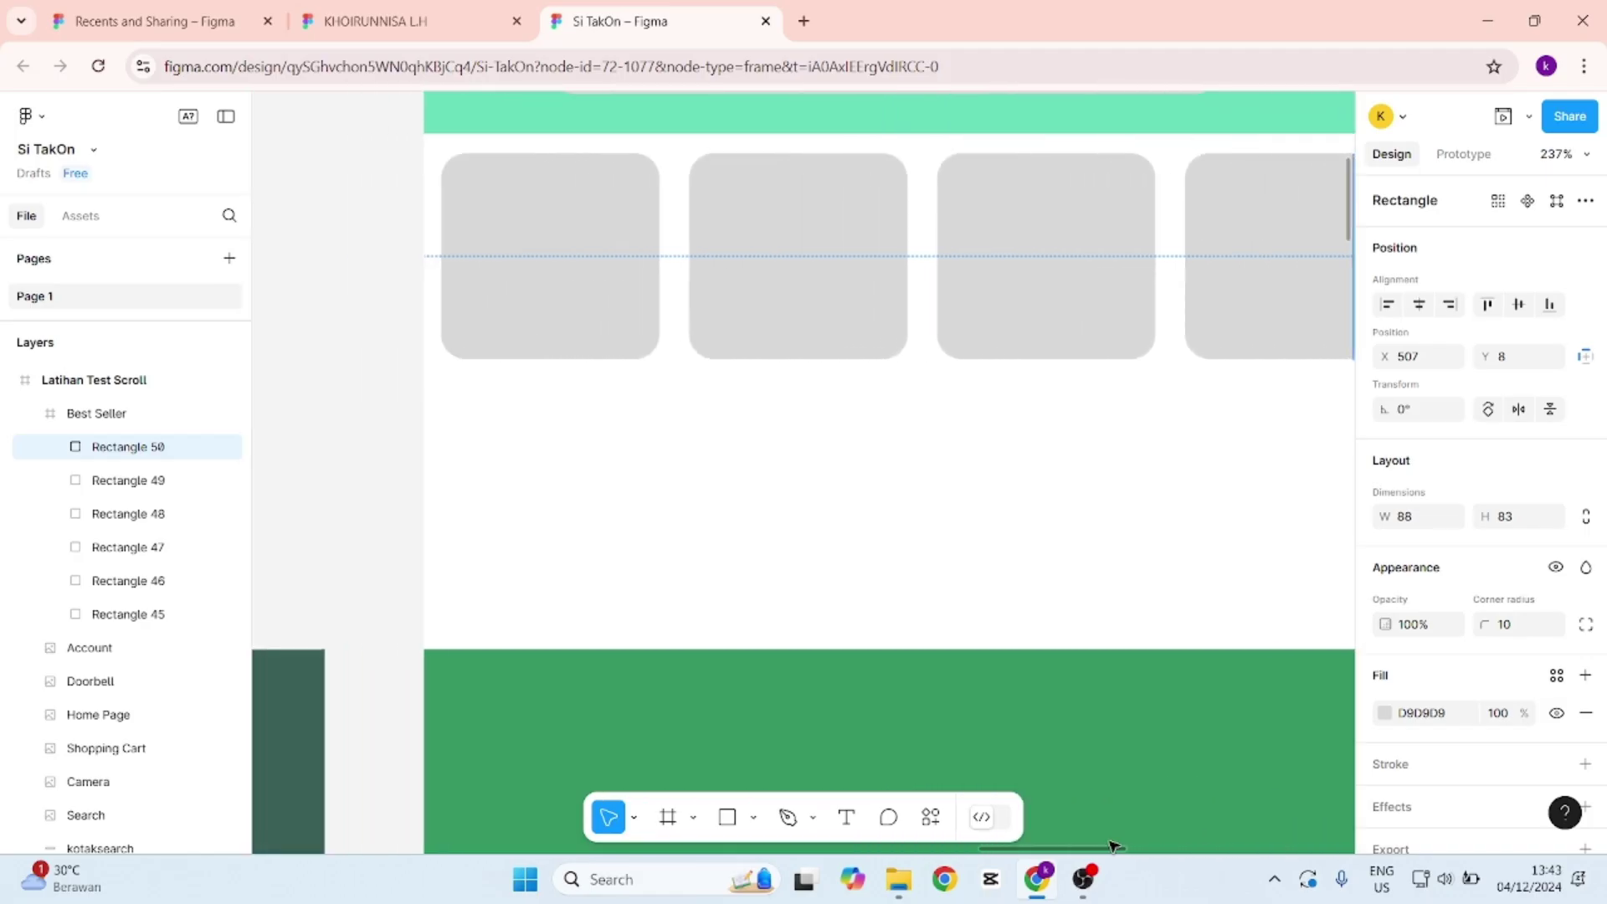
{"action": "scroll", "coordinate": [735, 531], "scroll_direction": "down", "scroll_amount": 1}
{"action": "scroll", "coordinate": [736, 530], "scroll_direction": "up", "scroll_amount": 2}
{"action": "scroll", "coordinate": [735, 530], "scroll_direction": "down", "scroll_amount": 1}
{"action": "scroll", "coordinate": [739, 533], "scroll_direction": "up", "scroll_amount": 1}
Select all six rectangles, Rectangle 45 through 50, in the Layers panel.
{"action": "left_click", "coordinate": [853, 520]}
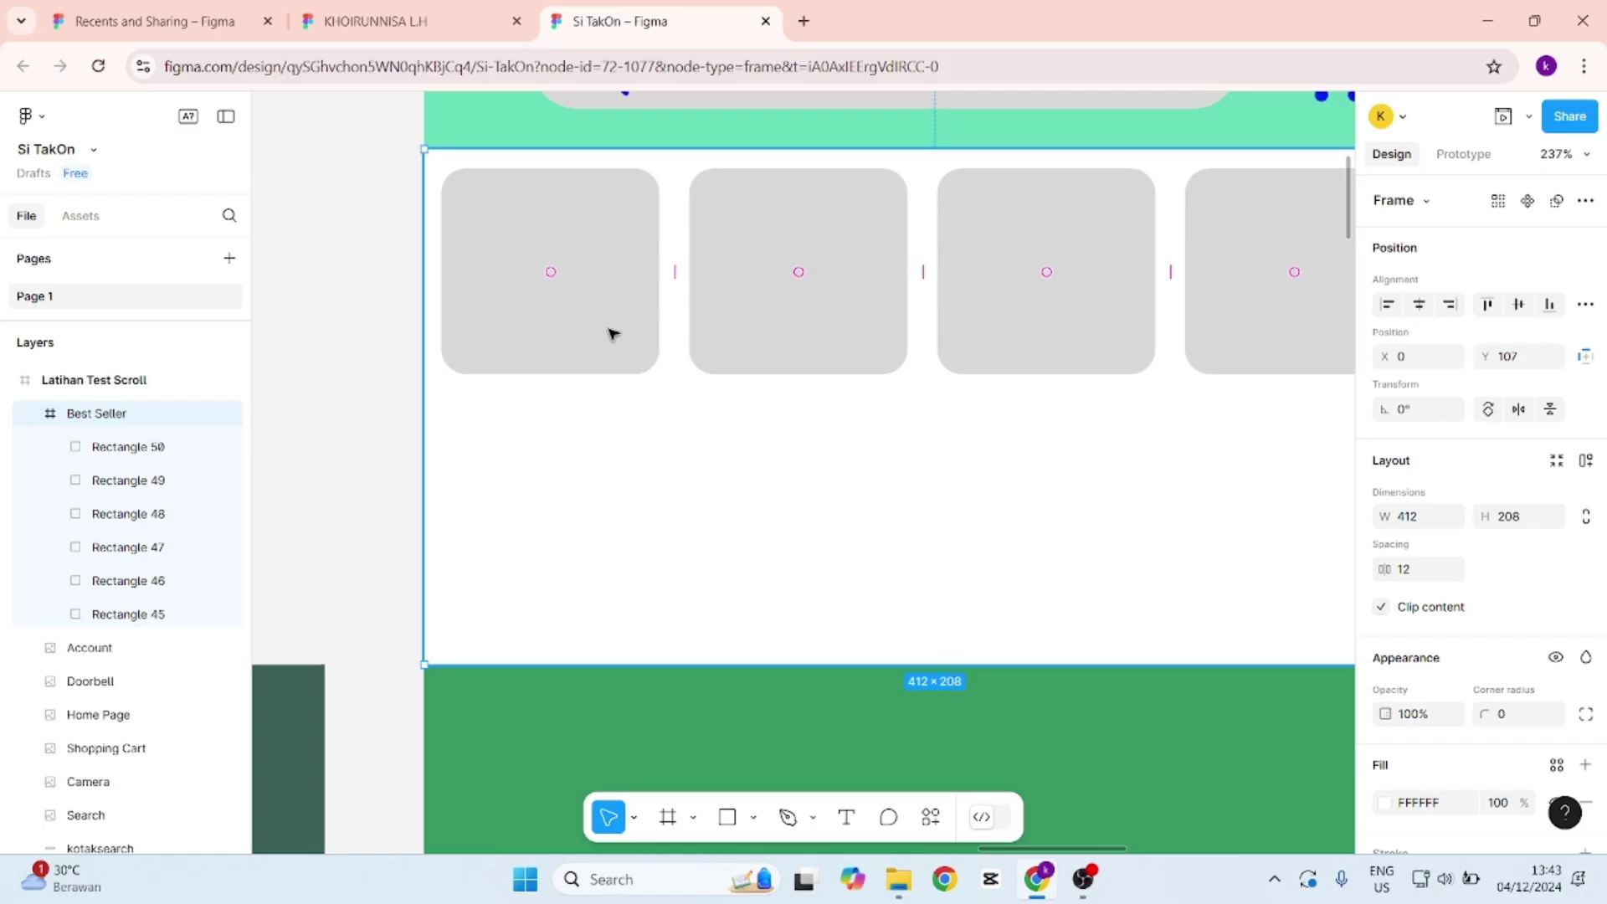
{"action": "scroll", "coordinate": [730, 386], "scroll_direction": "down", "scroll_amount": 1}
{"action": "scroll", "coordinate": [730, 387], "scroll_direction": "down", "scroll_amount": 5}
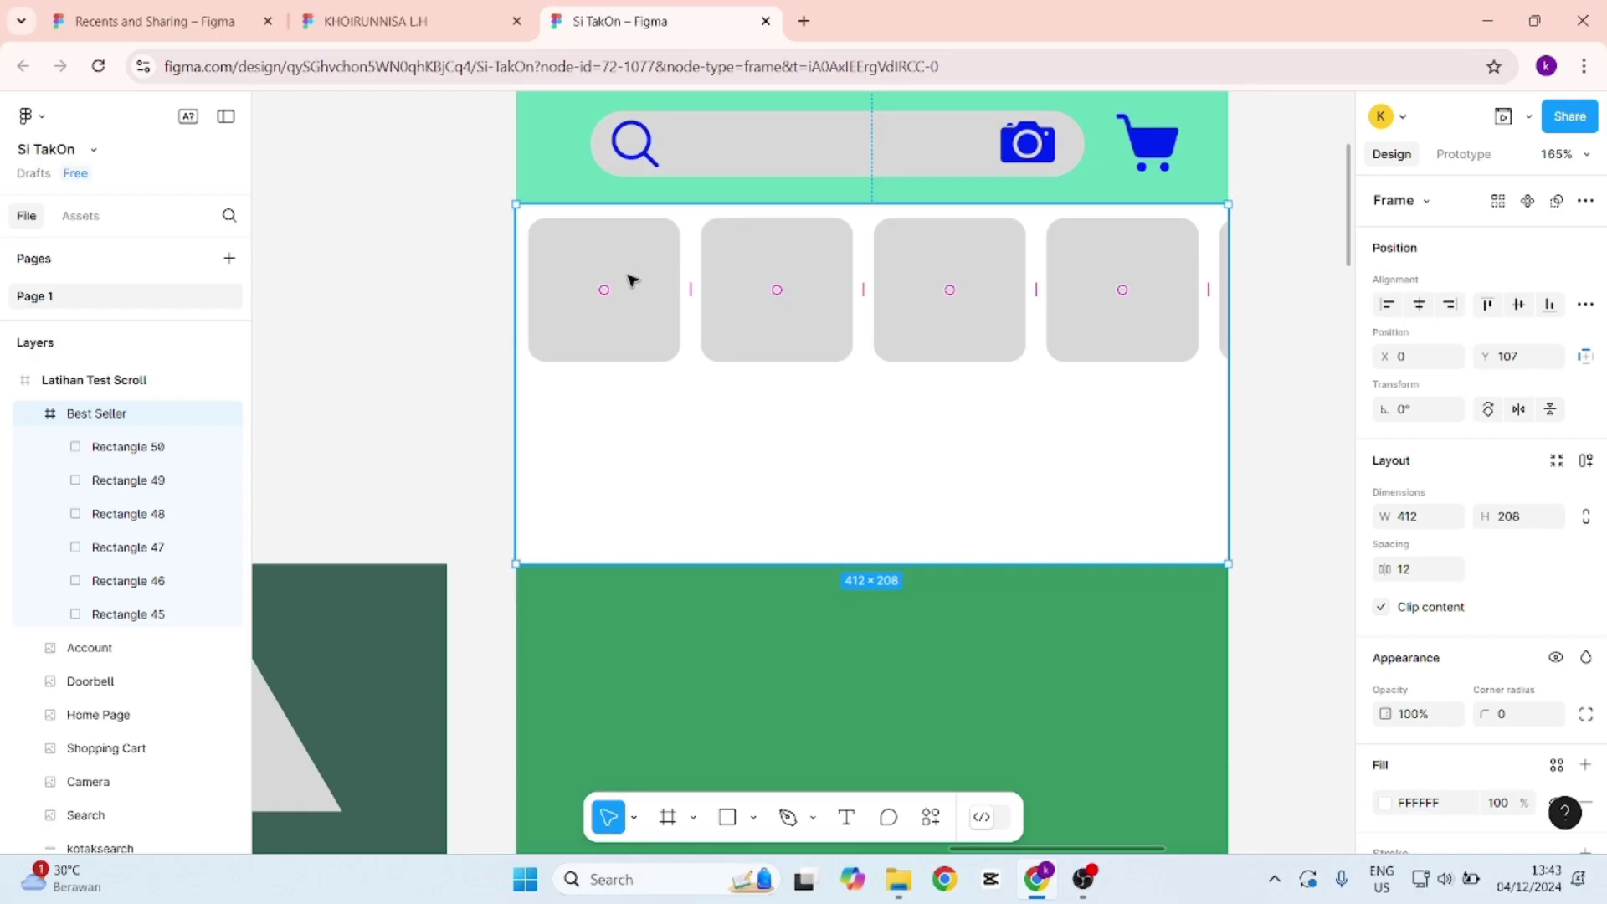
{"action": "left_click", "coordinate": [137, 446]}
{"action": "left_click", "coordinate": [137, 478], "text": "shift"}
{"action": "left_click", "coordinate": [138, 519]}
{"action": "left_click", "coordinate": [139, 546], "text": "shift"}
{"action": "left_click", "coordinate": [140, 580], "text": "shift"}
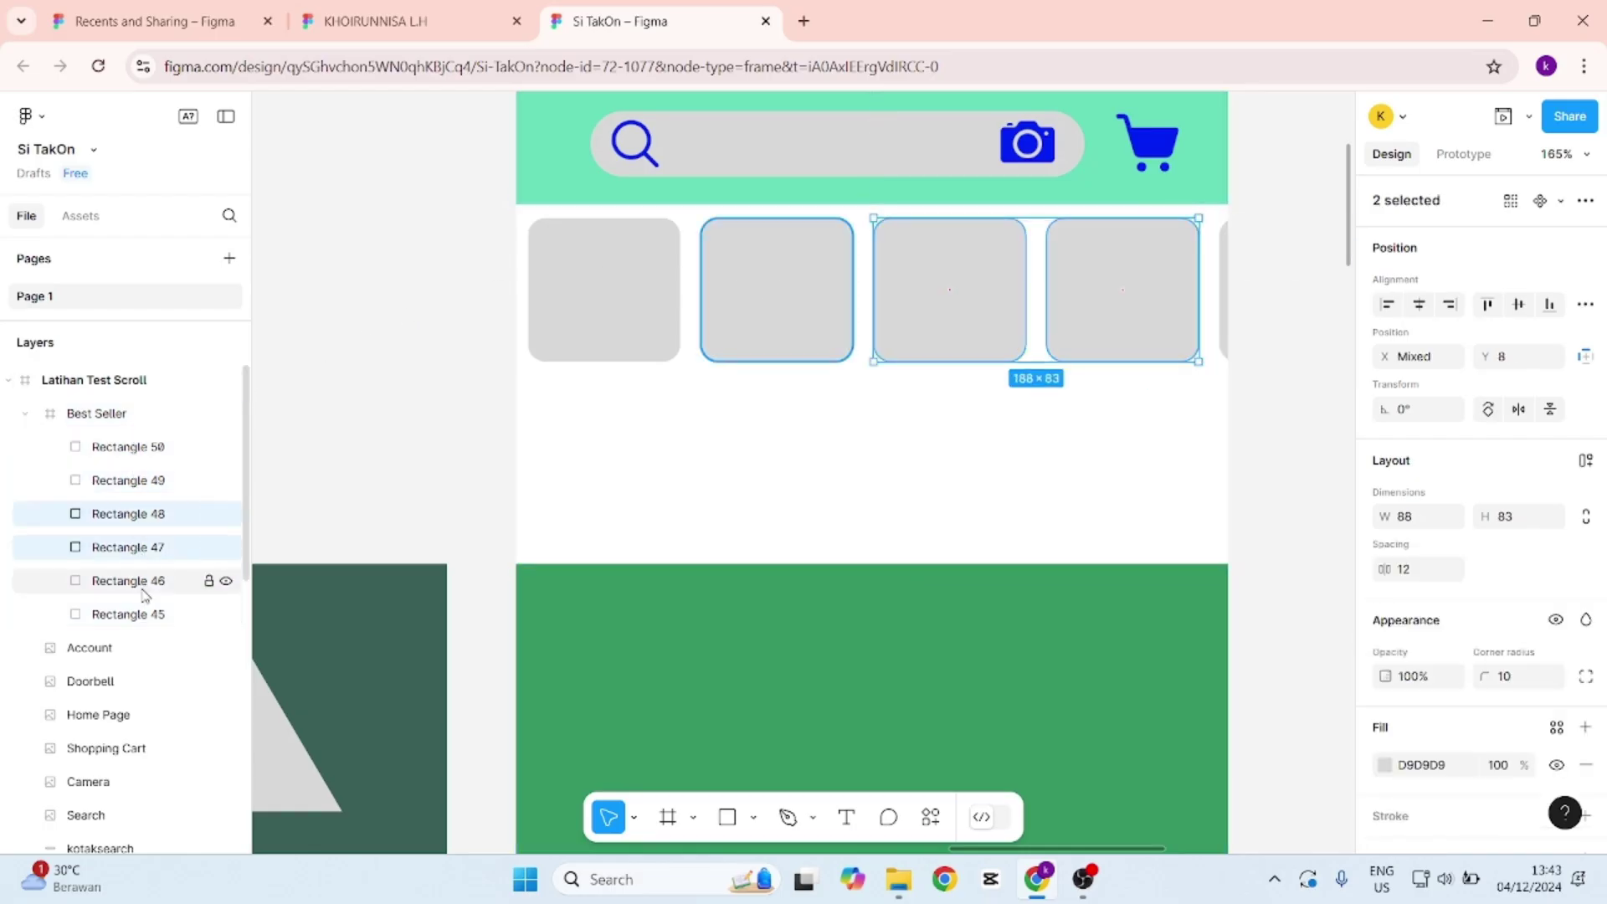
{"action": "left_click", "coordinate": [149, 446]}
{"action": "left_click", "coordinate": [130, 479], "text": "shift"}
{"action": "left_click", "coordinate": [132, 513], "text": "shift"}
{"action": "left_click", "coordinate": [132, 546], "text": "shift"}
{"action": "left_click", "coordinate": [134, 581], "text": "shift"}
{"action": "left_click", "coordinate": [134, 614], "text": "shift"}
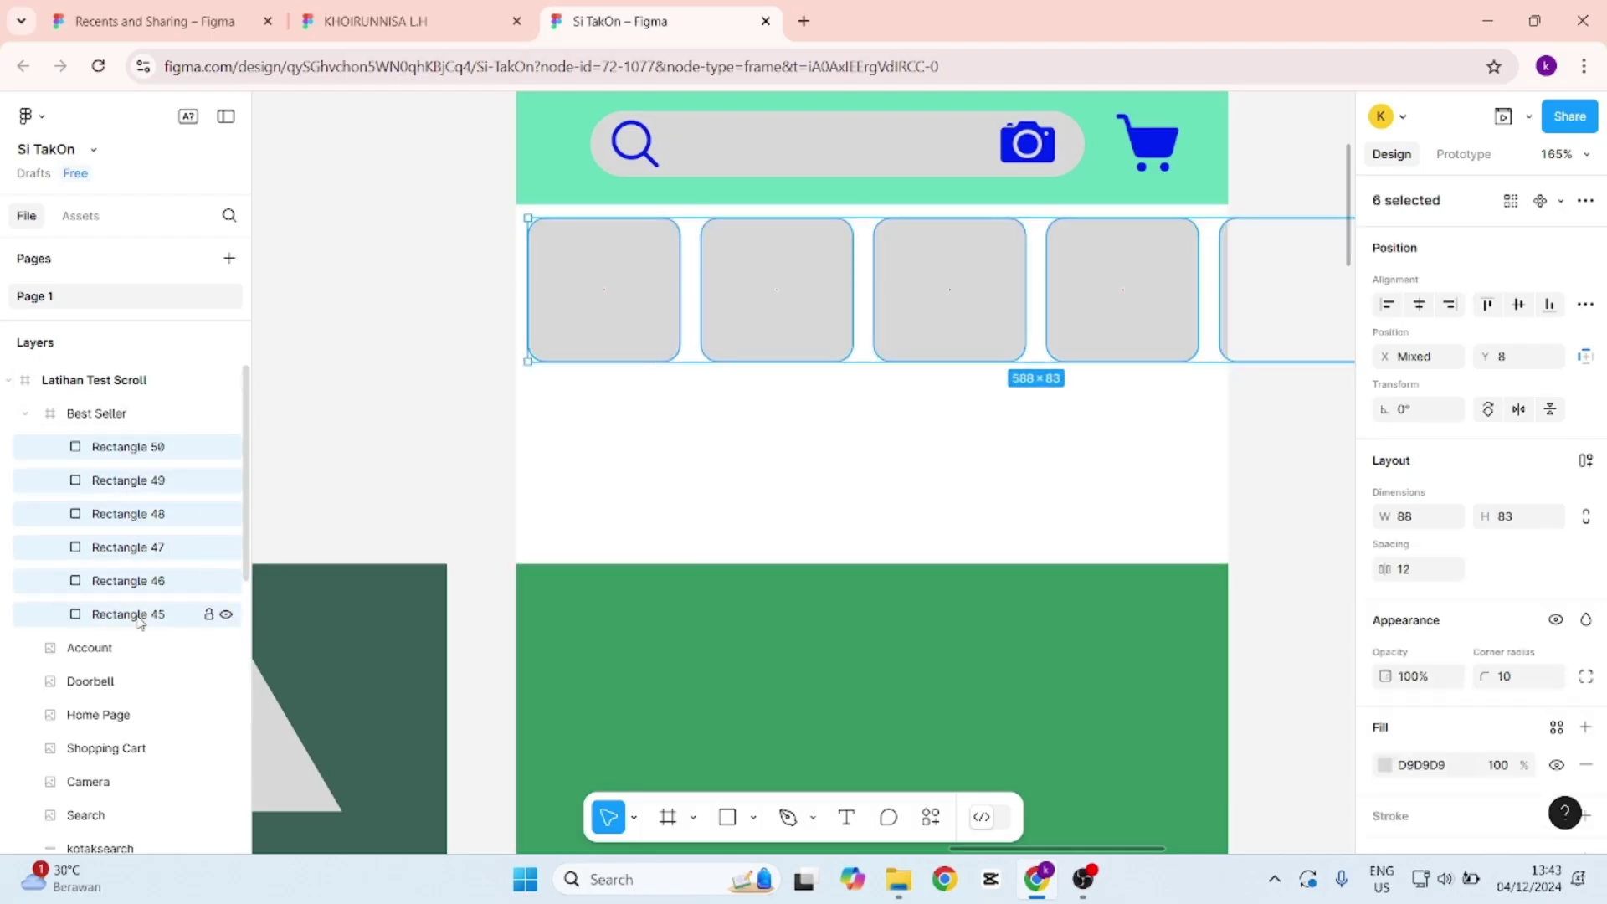
Copy the six 88×83 grey cards downward into a second row at Y 99, undoing the extra nudge.
{"action": "left_click_drag", "start_coordinate": [949, 297], "coordinate": [955, 458]}
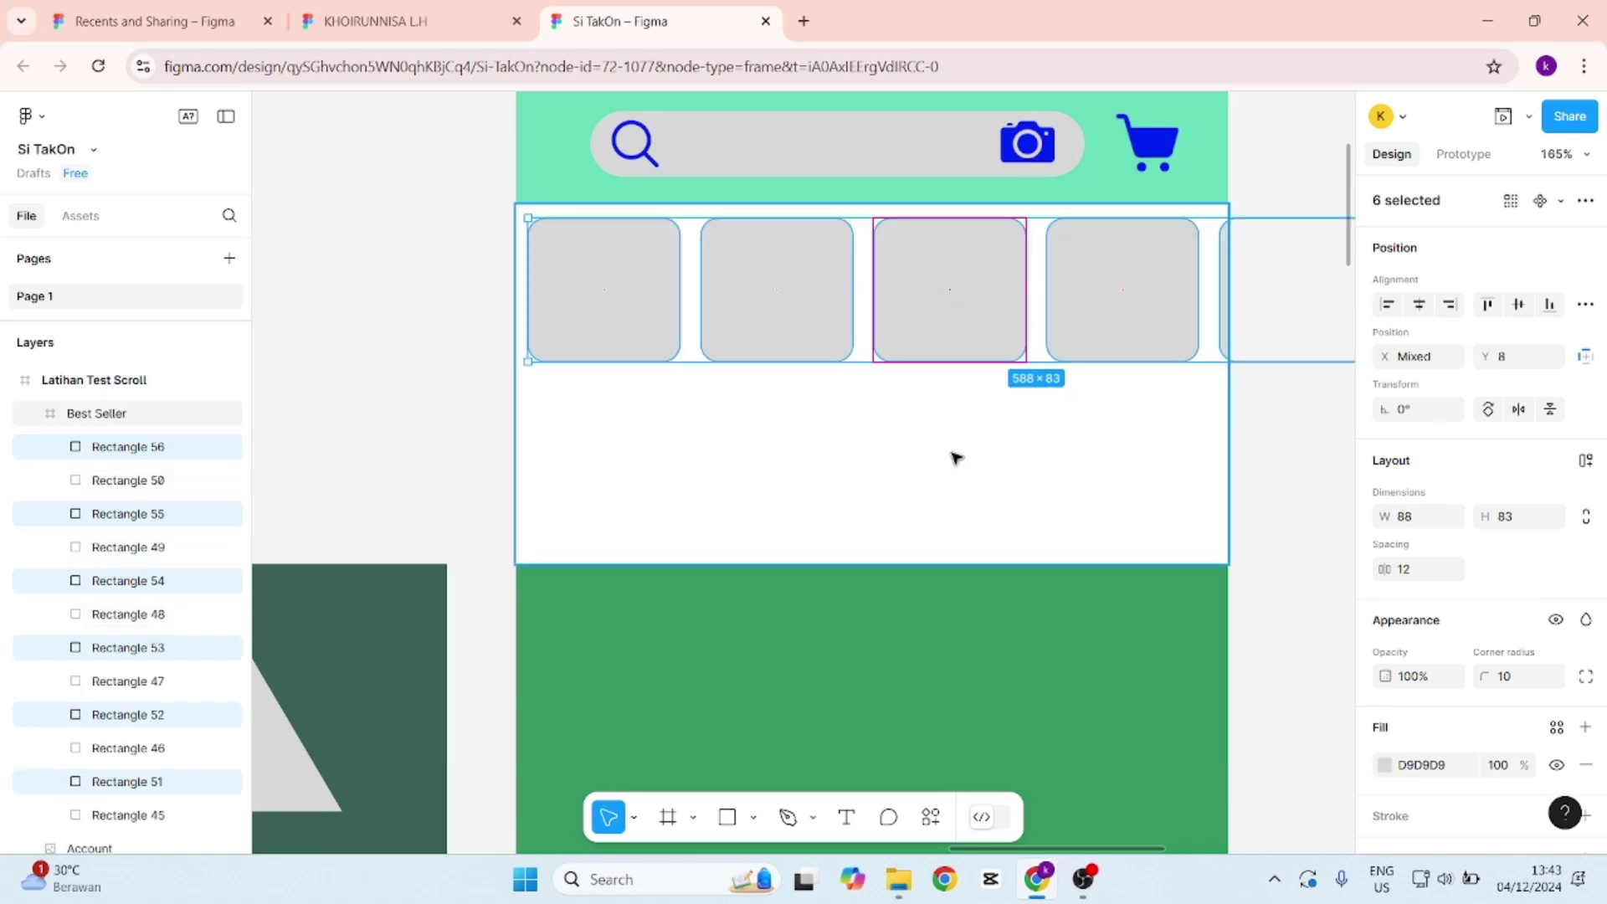
{"action": "left_click_drag", "start_coordinate": [1080, 298], "coordinate": [1085, 454]}
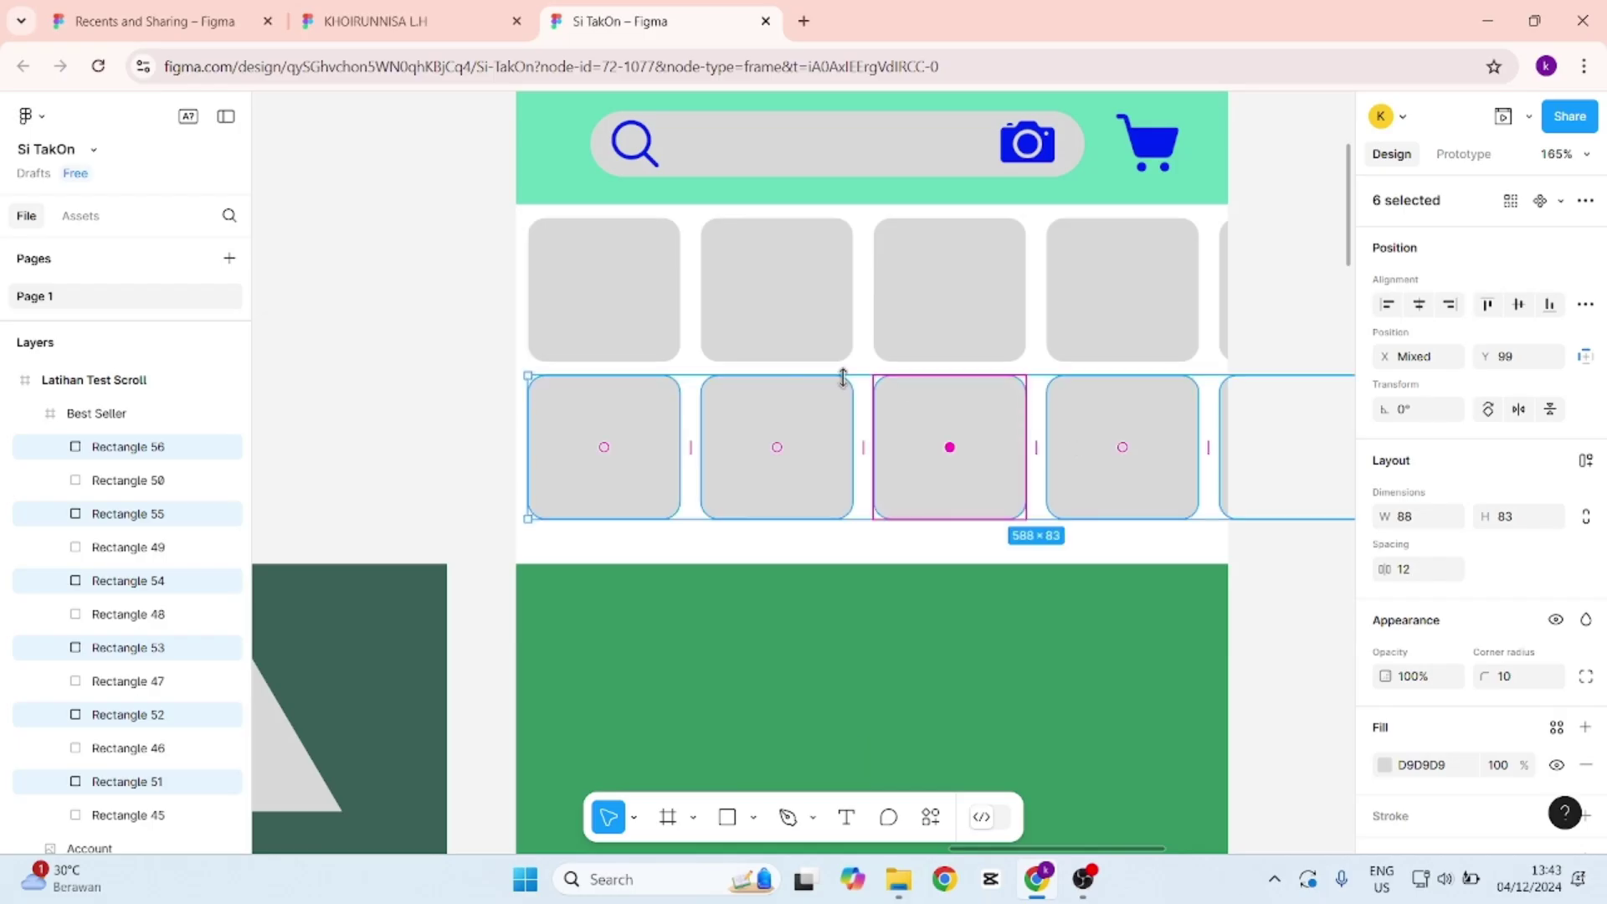
{"action": "key", "text": "ctrl+d"}
{"action": "scroll", "coordinate": [904, 461], "scroll_direction": "down", "scroll_amount": 1}
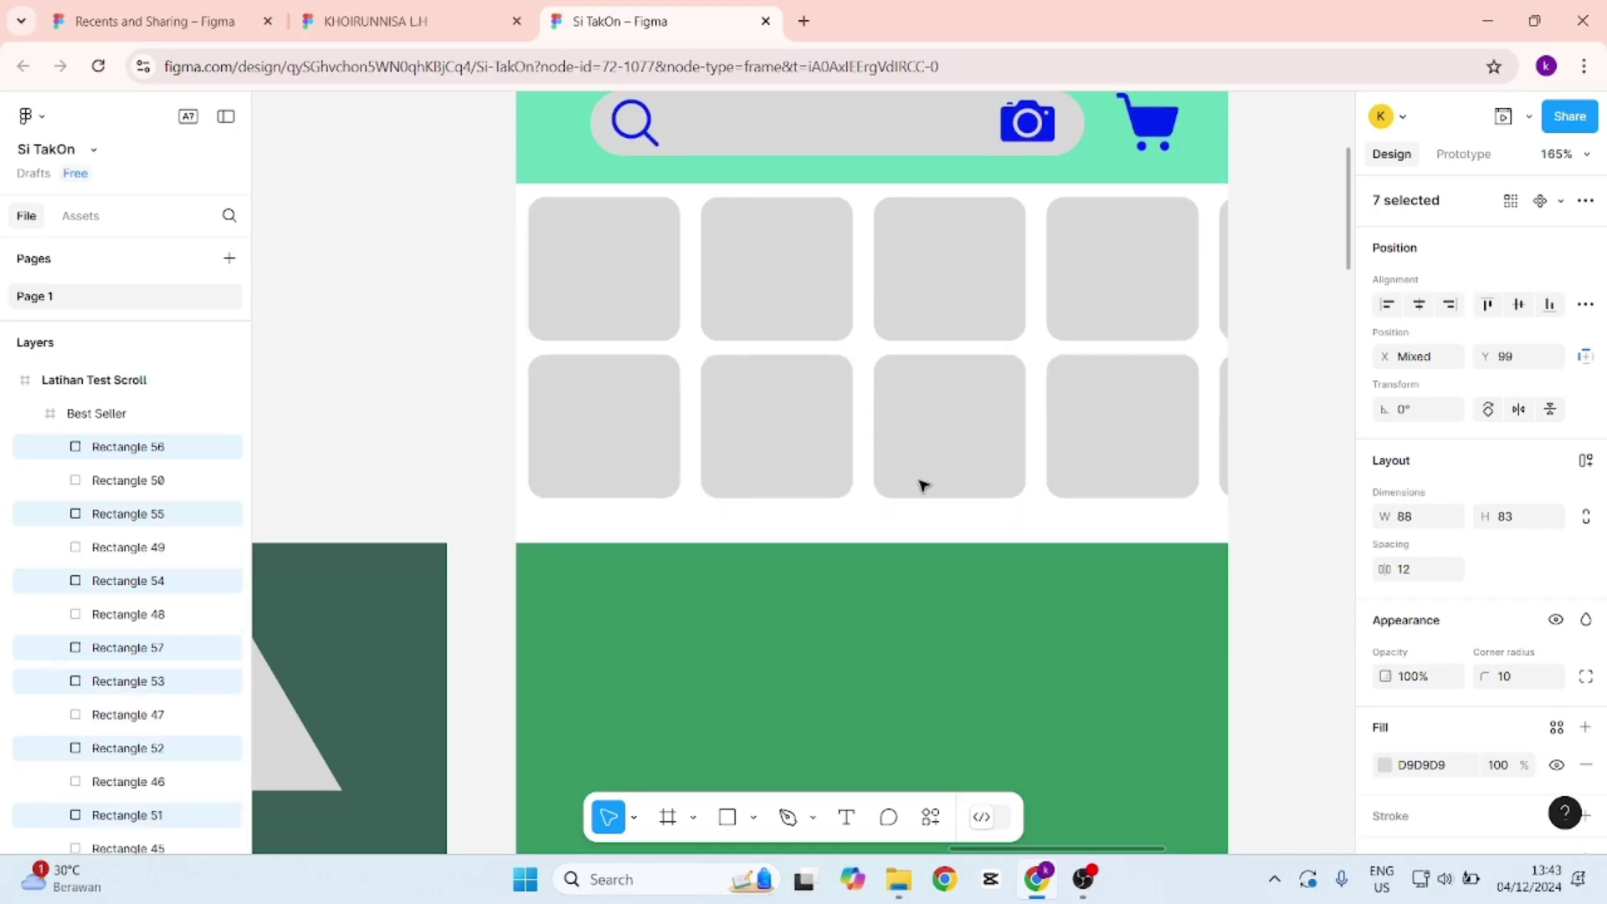
{"action": "scroll", "coordinate": [924, 486], "scroll_direction": "up", "scroll_amount": 2}
{"action": "left_click_drag", "start_coordinate": [971, 448], "coordinate": [969, 545]}
{"action": "key", "text": "ctrl+z"}
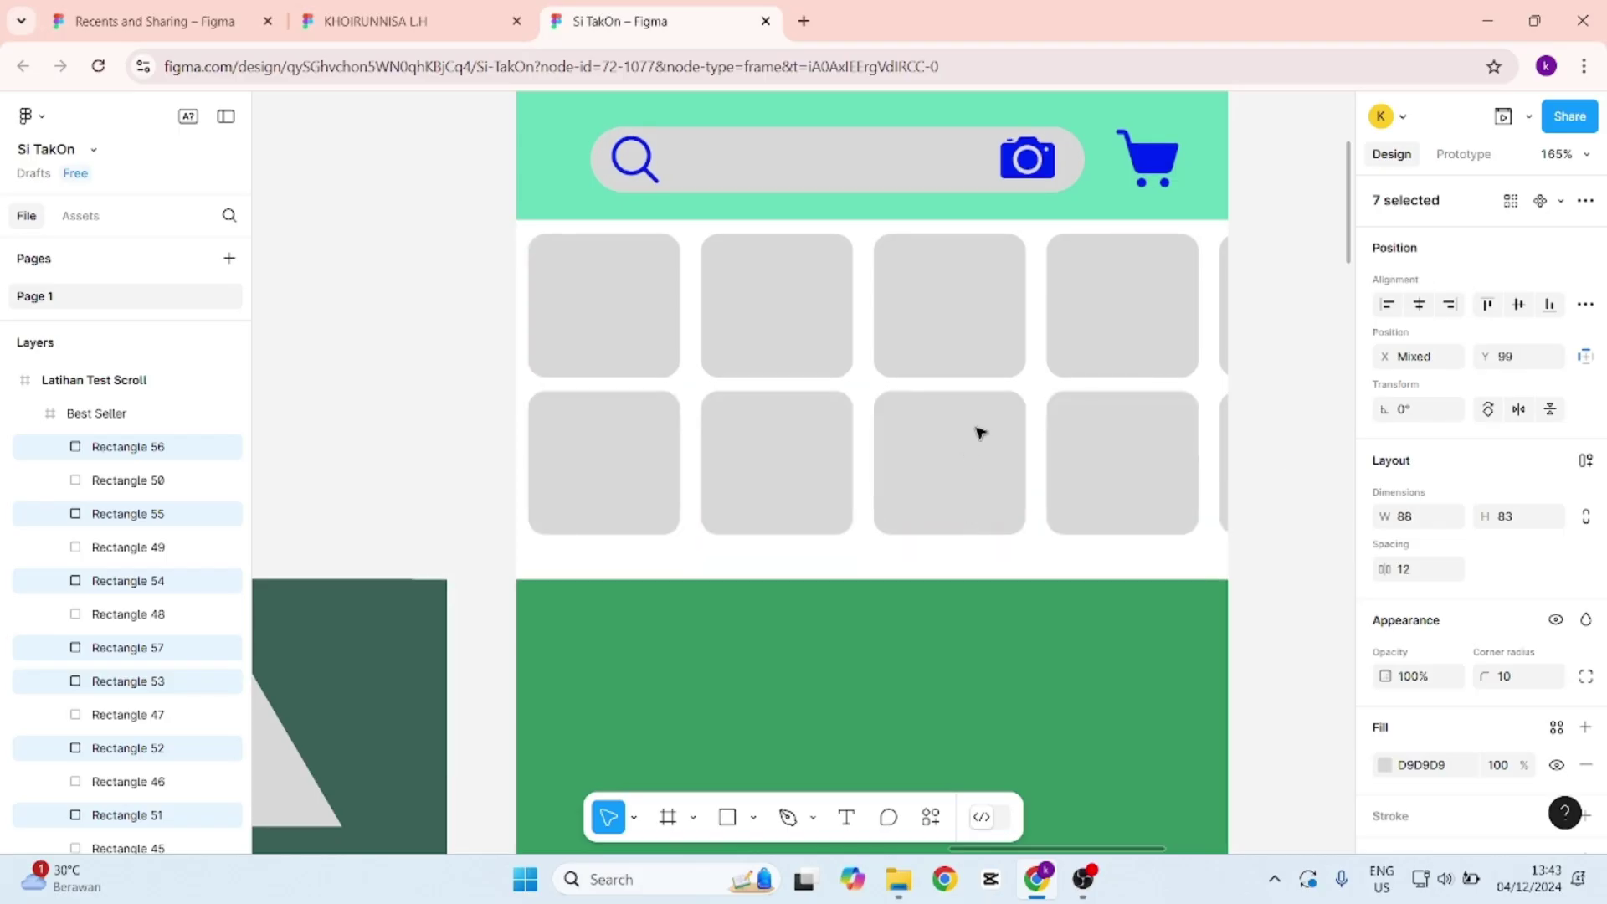
{"action": "left_click", "coordinate": [987, 431]}
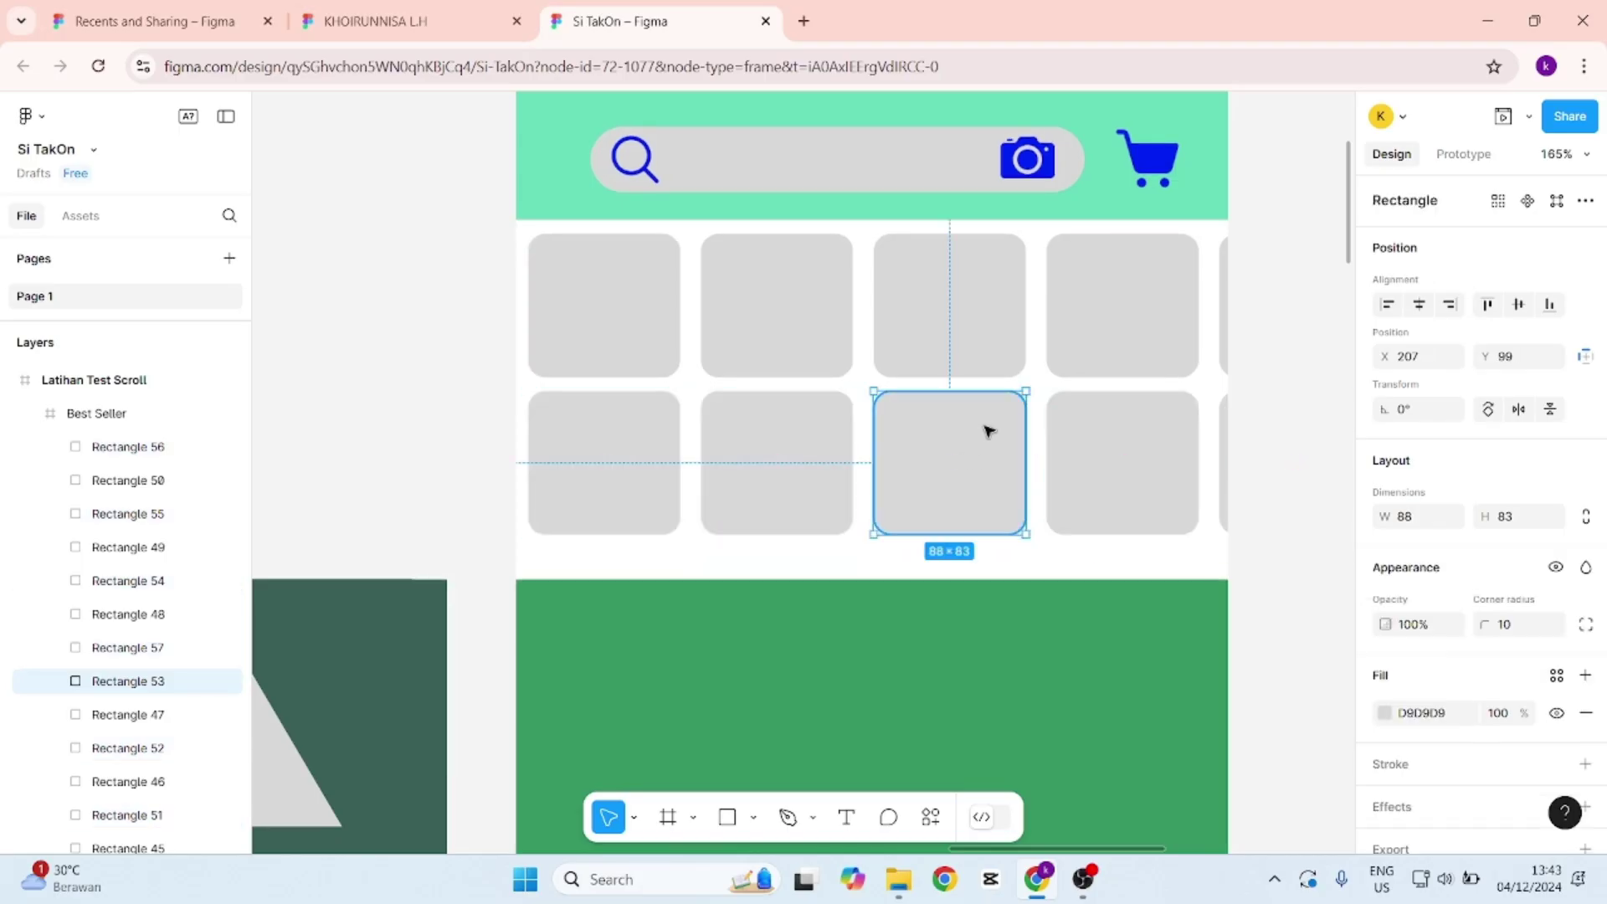
{"action": "left_click", "coordinate": [635, 444]}
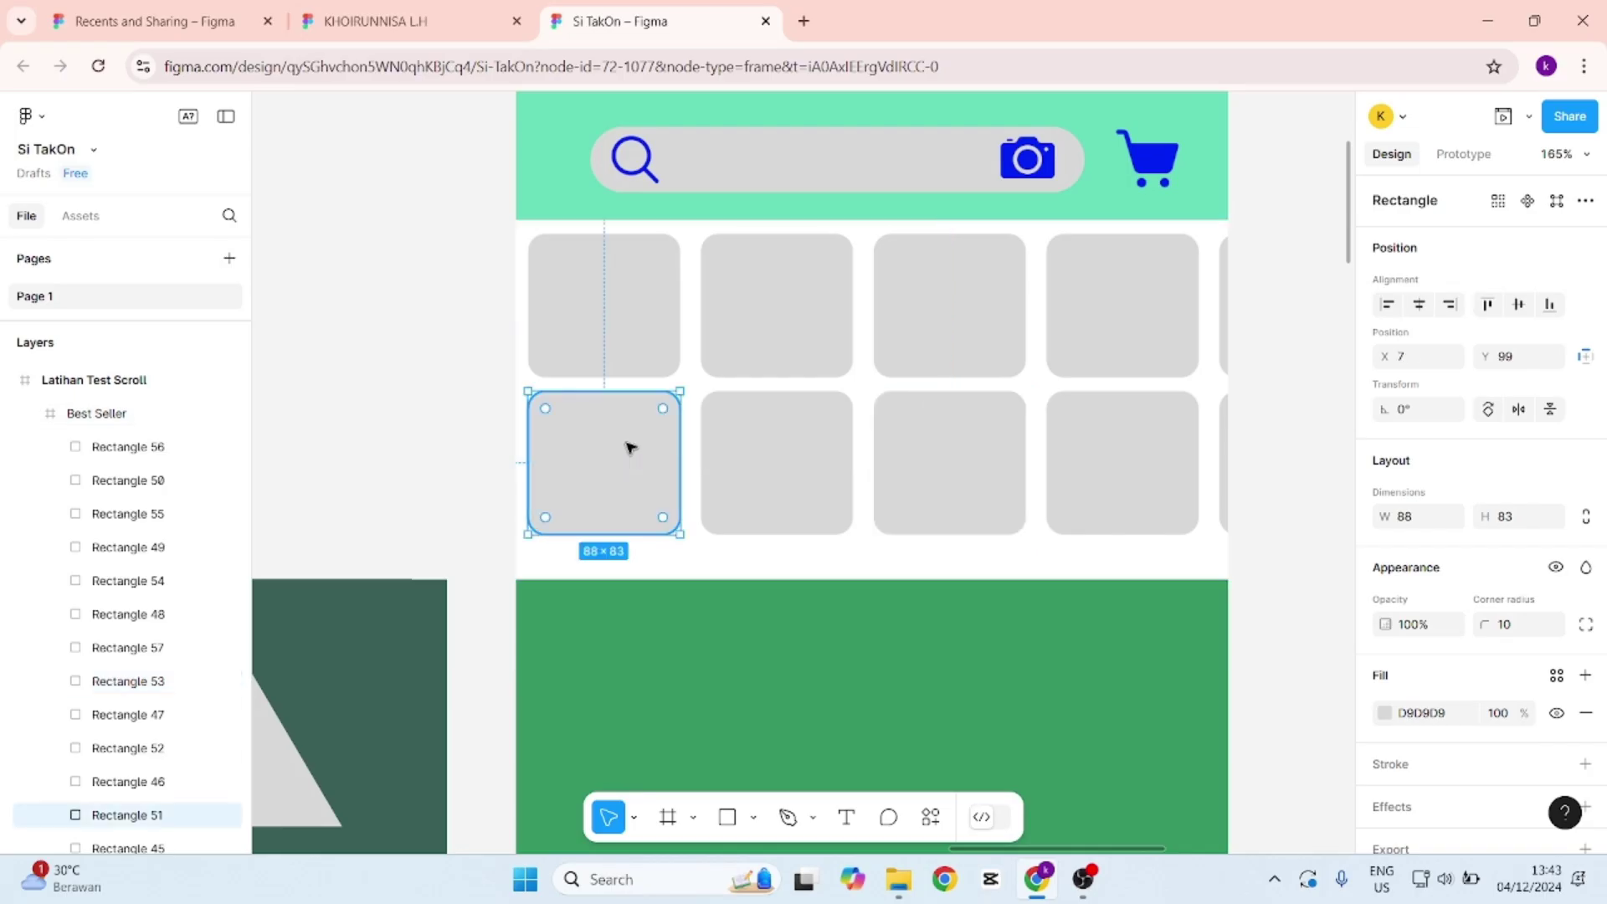
{"action": "scroll", "coordinate": [820, 484], "scroll_direction": "down", "scroll_amount": 1}
{"action": "scroll", "coordinate": [824, 480], "scroll_direction": "up", "scroll_amount": 1}
{"action": "scroll", "coordinate": [118, 542], "scroll_direction": "down", "scroll_amount": 6}
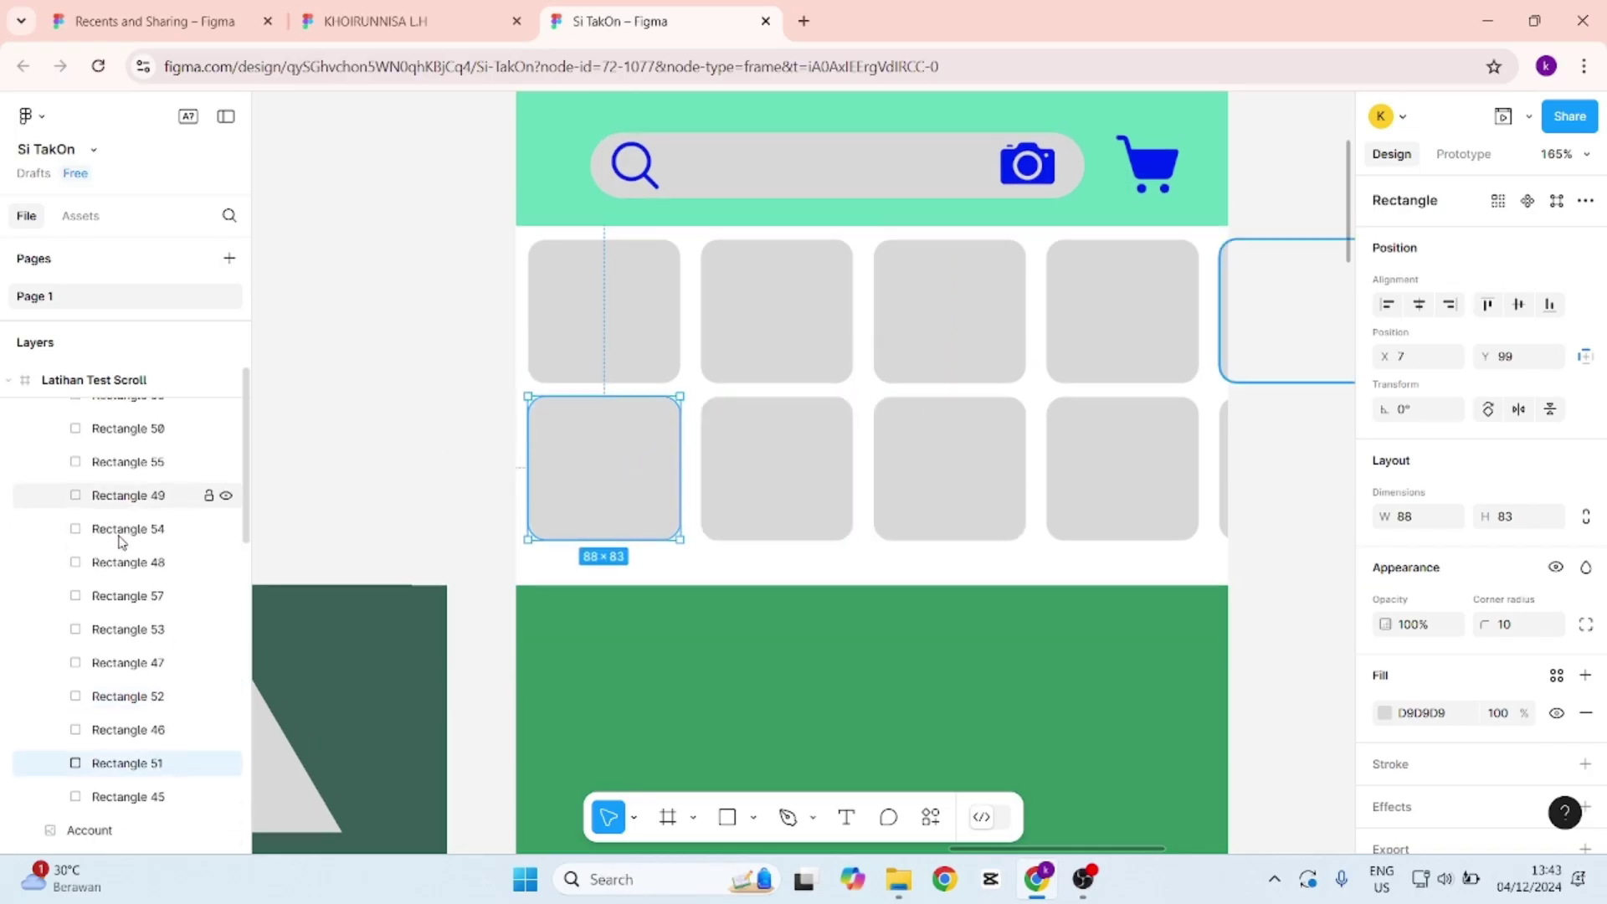
{"action": "scroll", "coordinate": [198, 616], "scroll_direction": "up", "scroll_amount": 5}
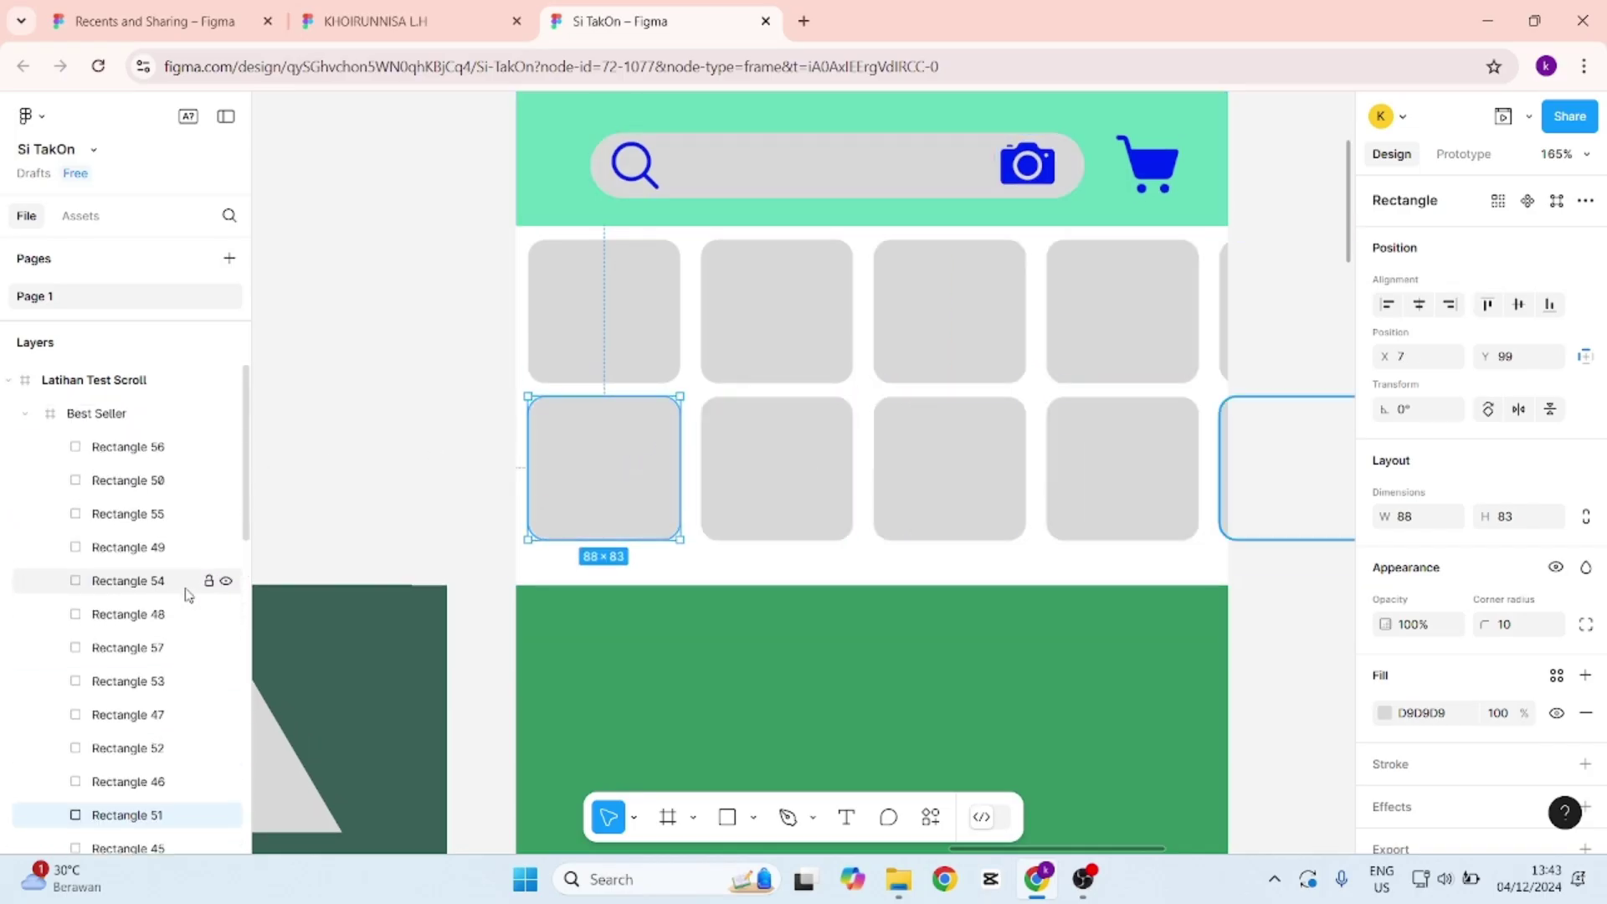
{"action": "scroll", "coordinate": [189, 591], "scroll_direction": "down", "scroll_amount": 3}
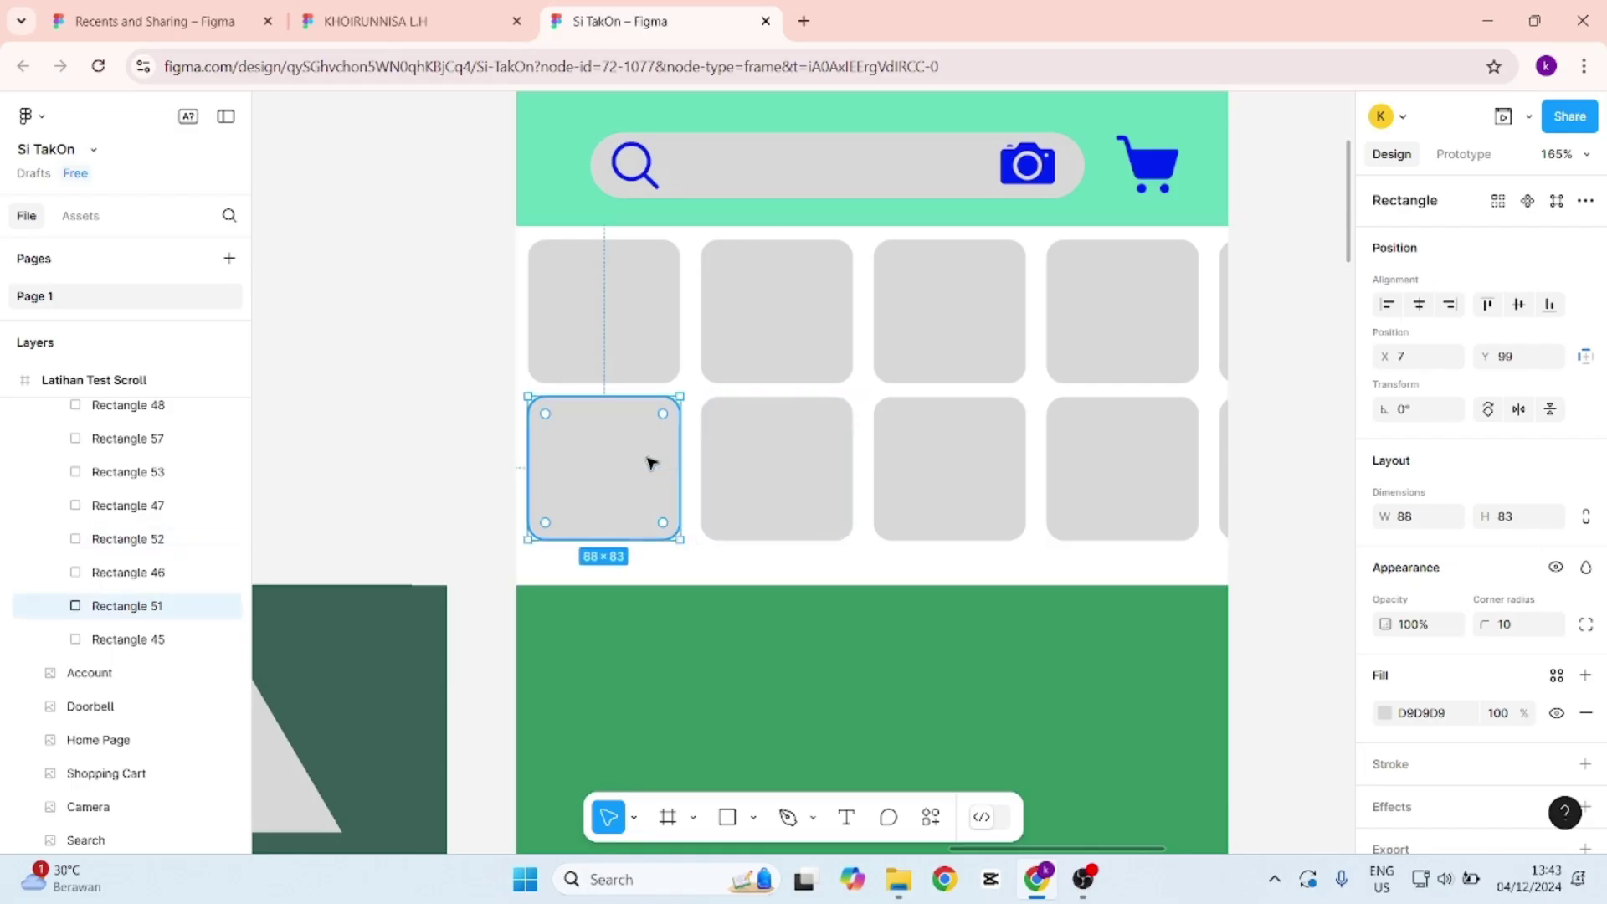
{"action": "left_click_drag", "start_coordinate": [651, 463], "coordinate": [650, 620]}
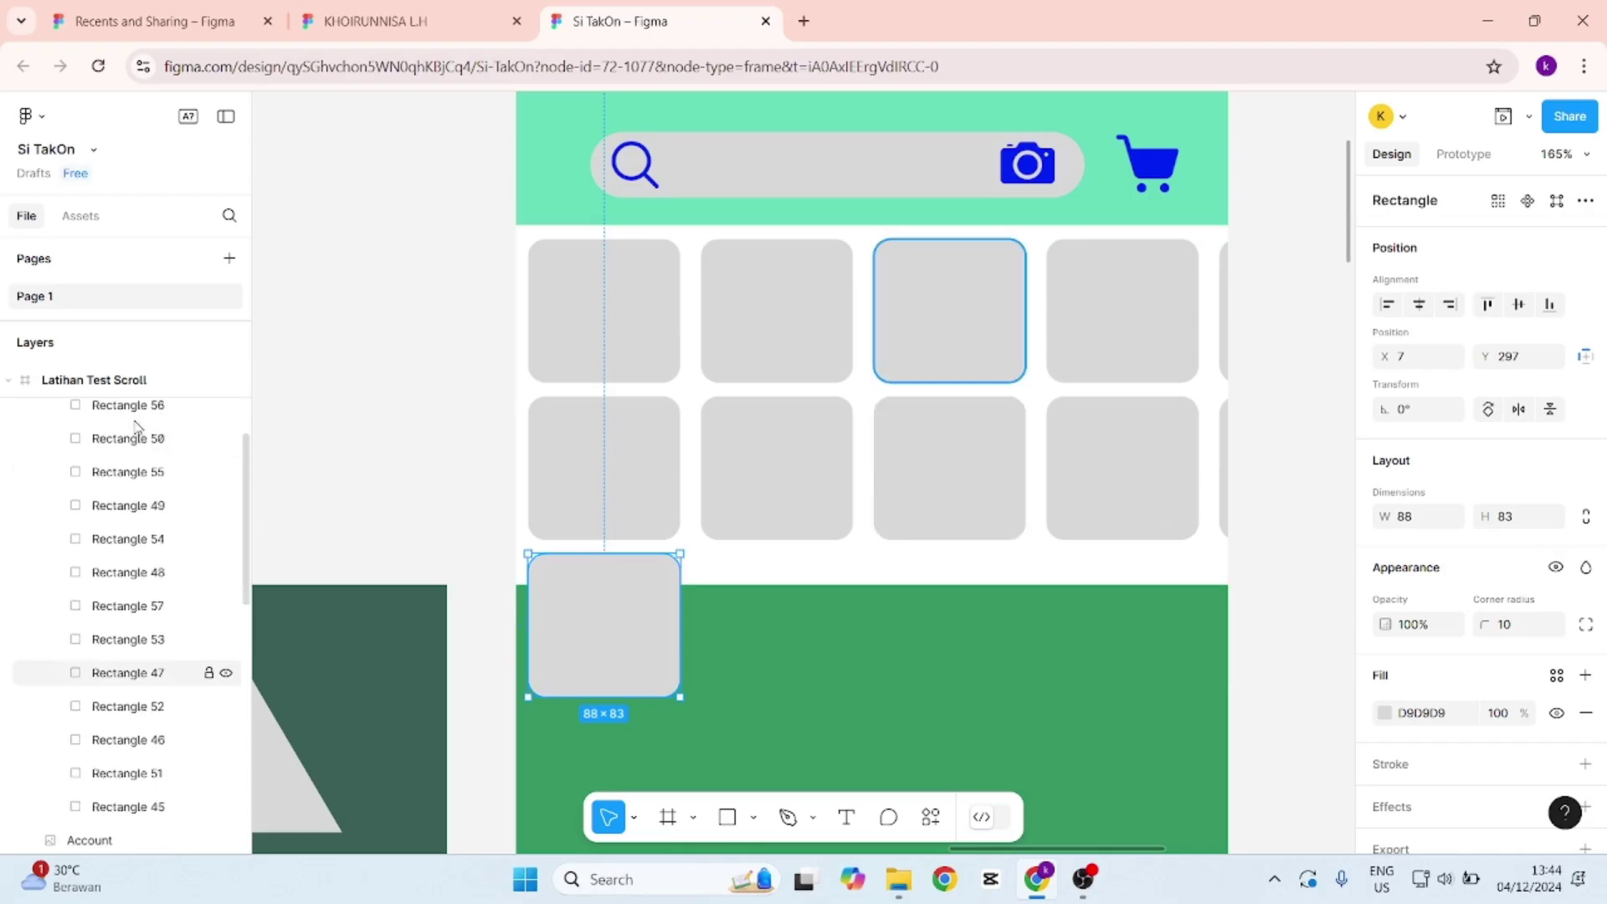
{"action": "left_click_drag", "start_coordinate": [138, 429], "coordinate": [134, 476]}
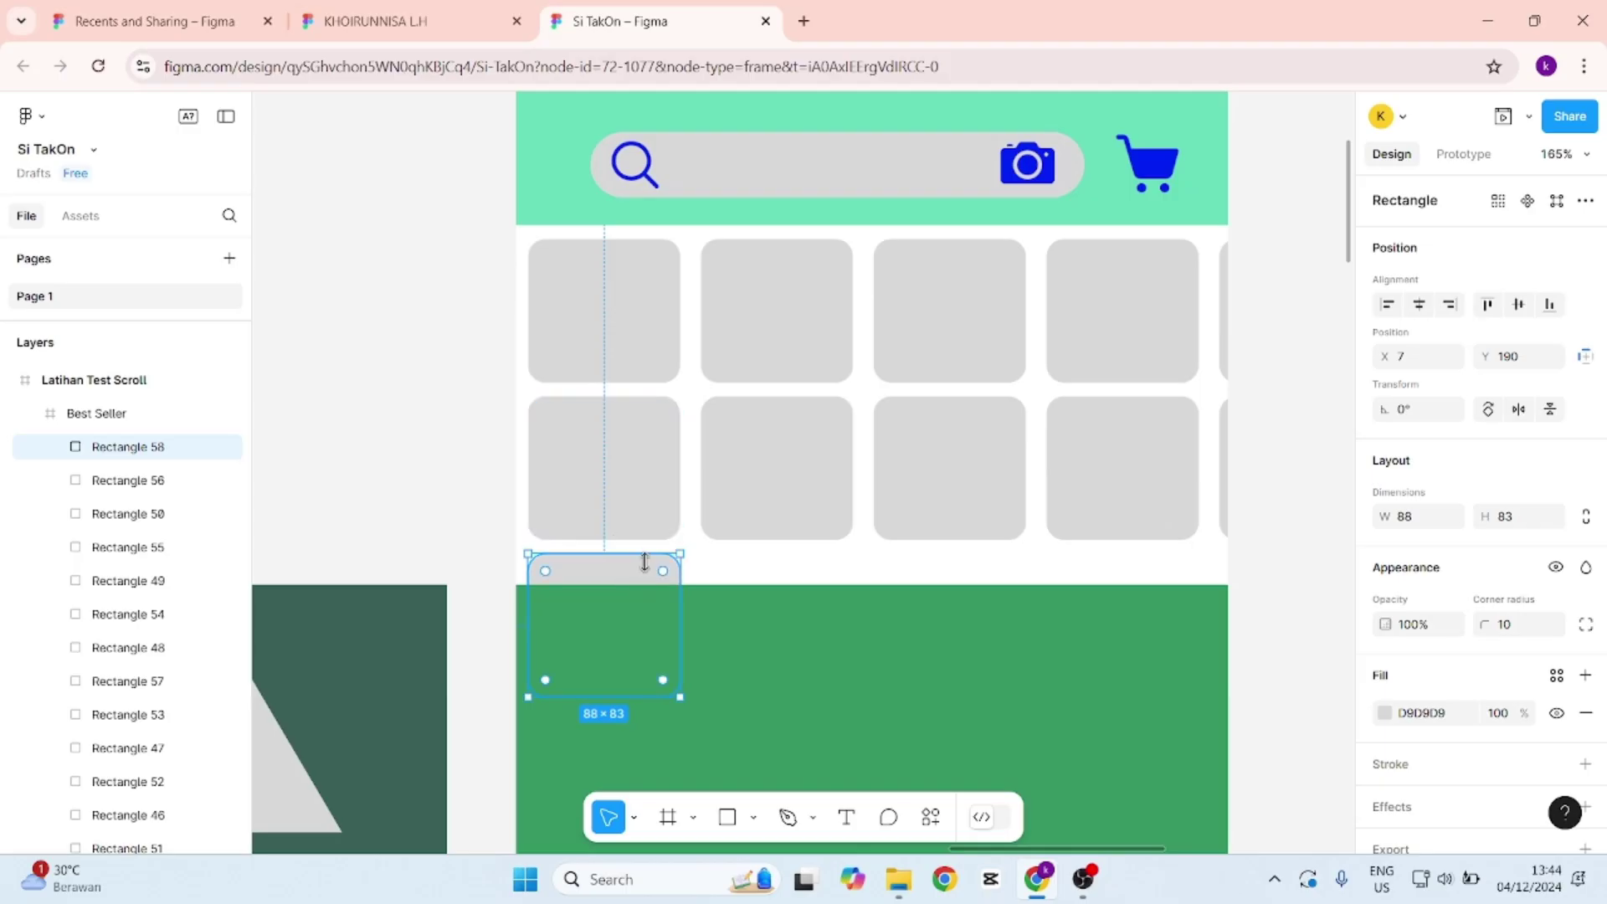
{"action": "key", "text": "ctrl+d"}
{"action": "scroll", "coordinate": [640, 565], "scroll_direction": "down", "scroll_amount": 1}
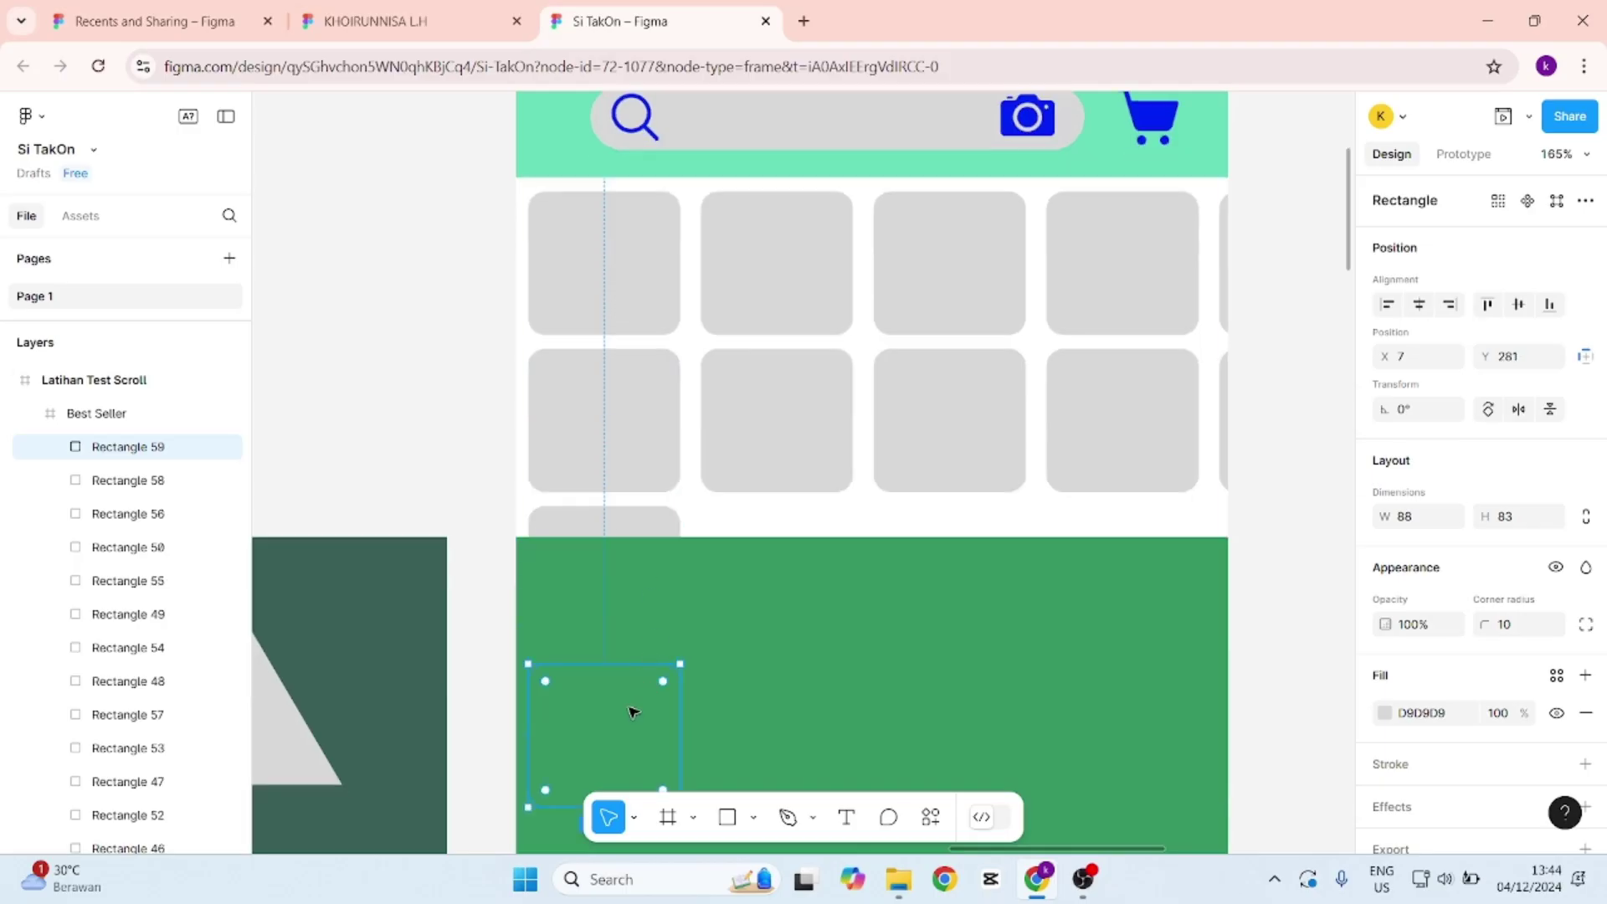
{"action": "left_click_drag", "start_coordinate": [623, 711], "coordinate": [799, 551]}
{"action": "key", "text": "ctrl+d"}
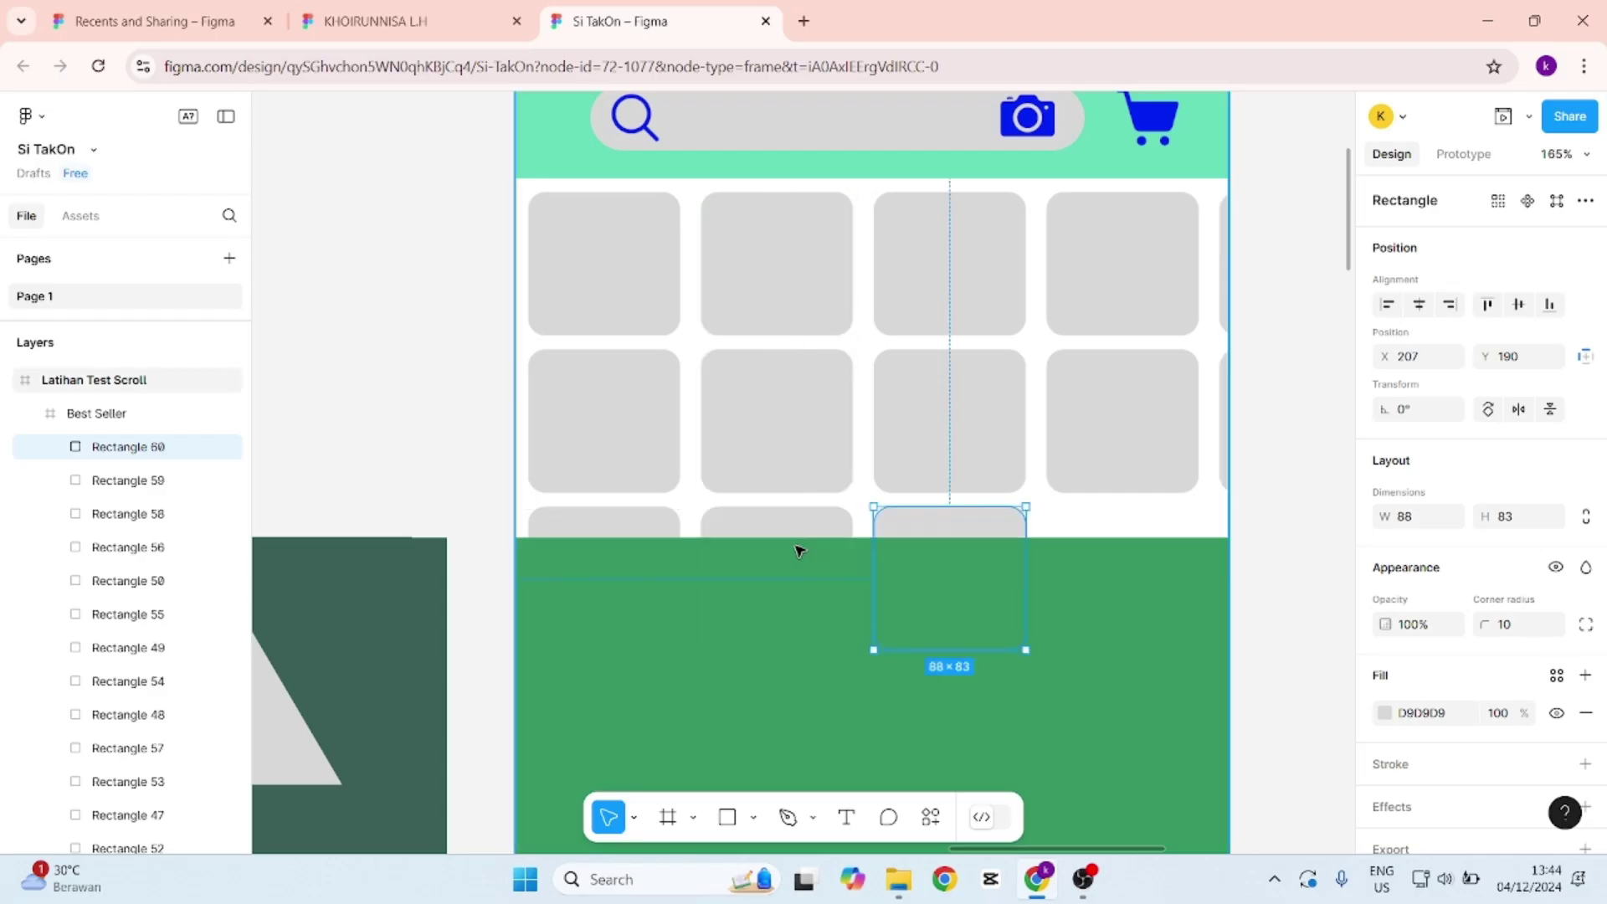
{"action": "key", "text": "ctrl+d"}
{"action": "scroll", "coordinate": [799, 554], "scroll_direction": "right", "scroll_amount": 2}
{"action": "key", "text": "ctrl+d"}
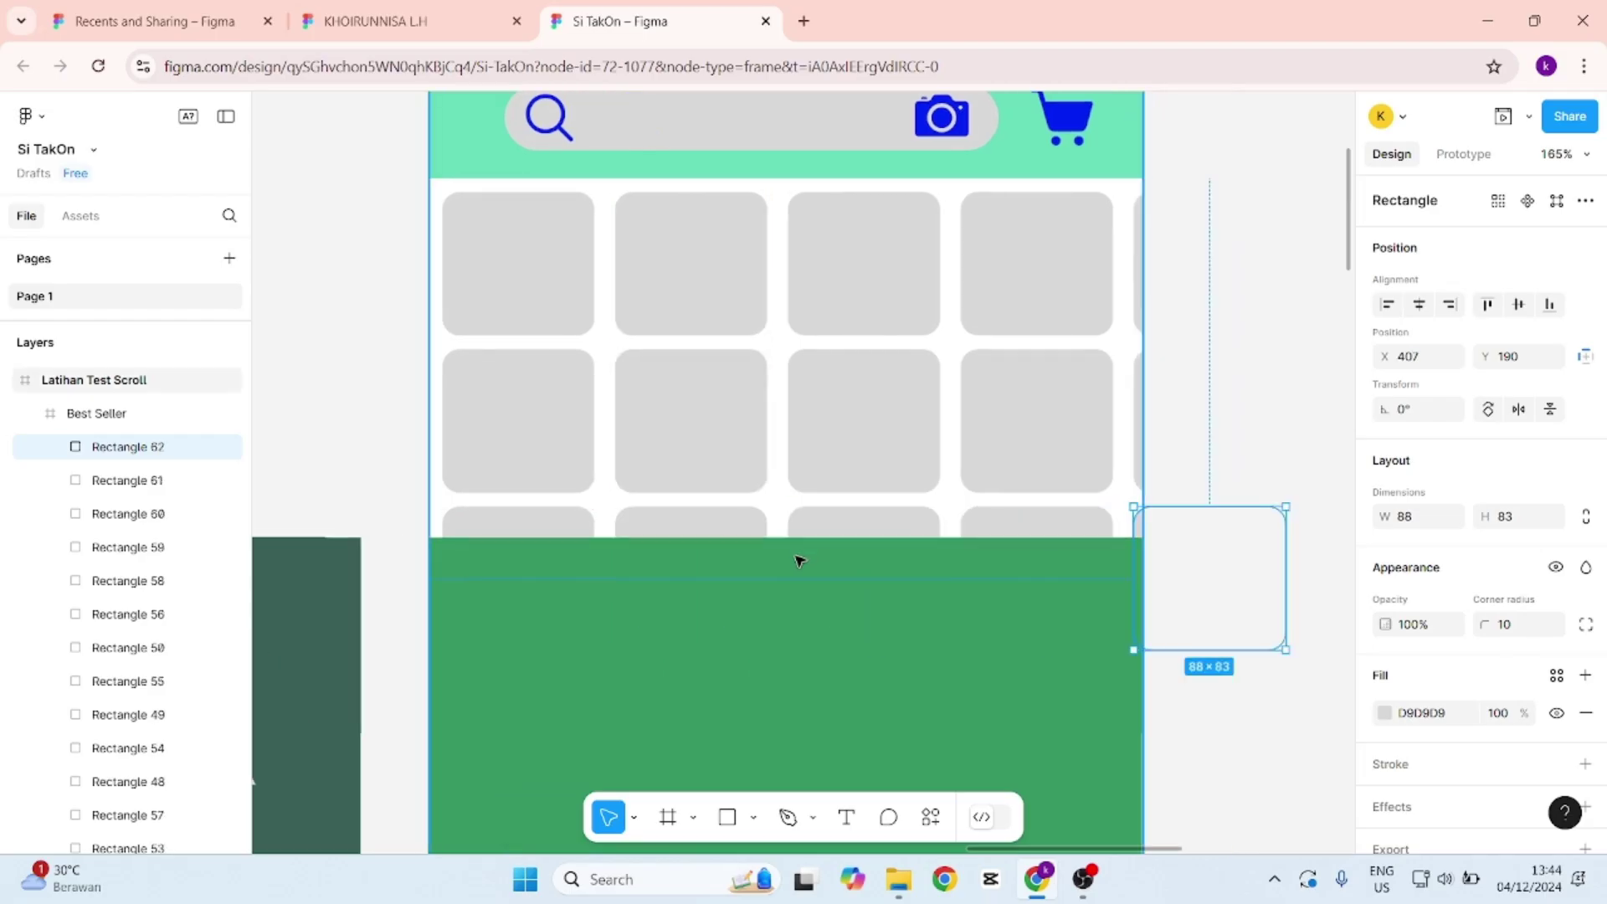
{"action": "scroll", "coordinate": [799, 559], "scroll_direction": "right", "scroll_amount": 4}
{"action": "key", "text": "ctrl+d"}
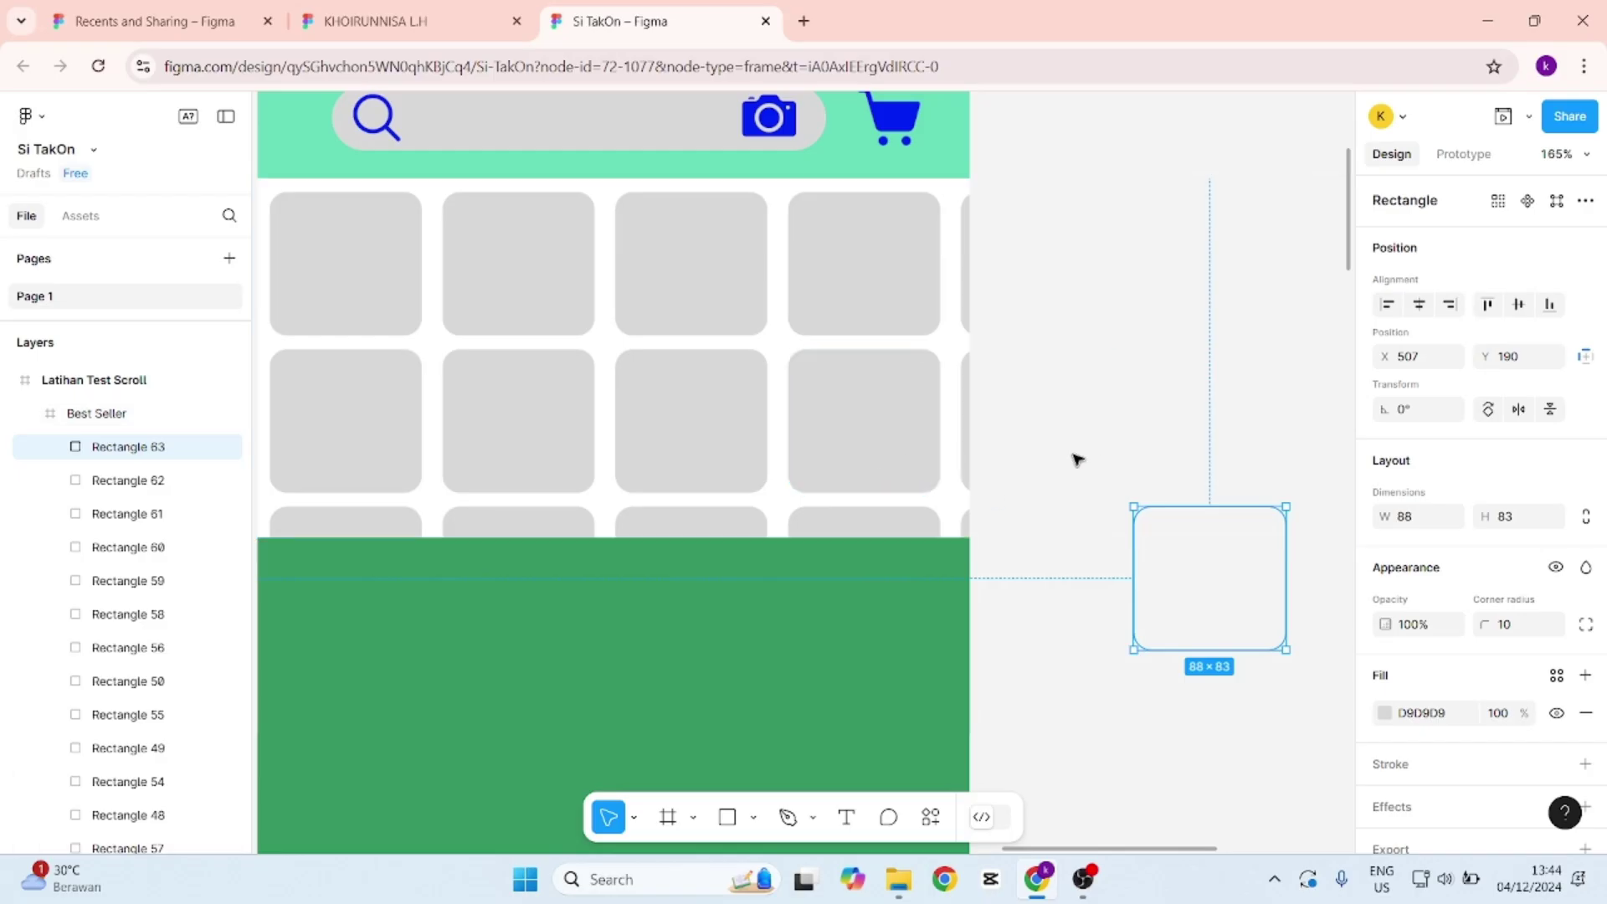
{"action": "left_click_drag", "start_coordinate": [1088, 847], "coordinate": [1031, 852]}
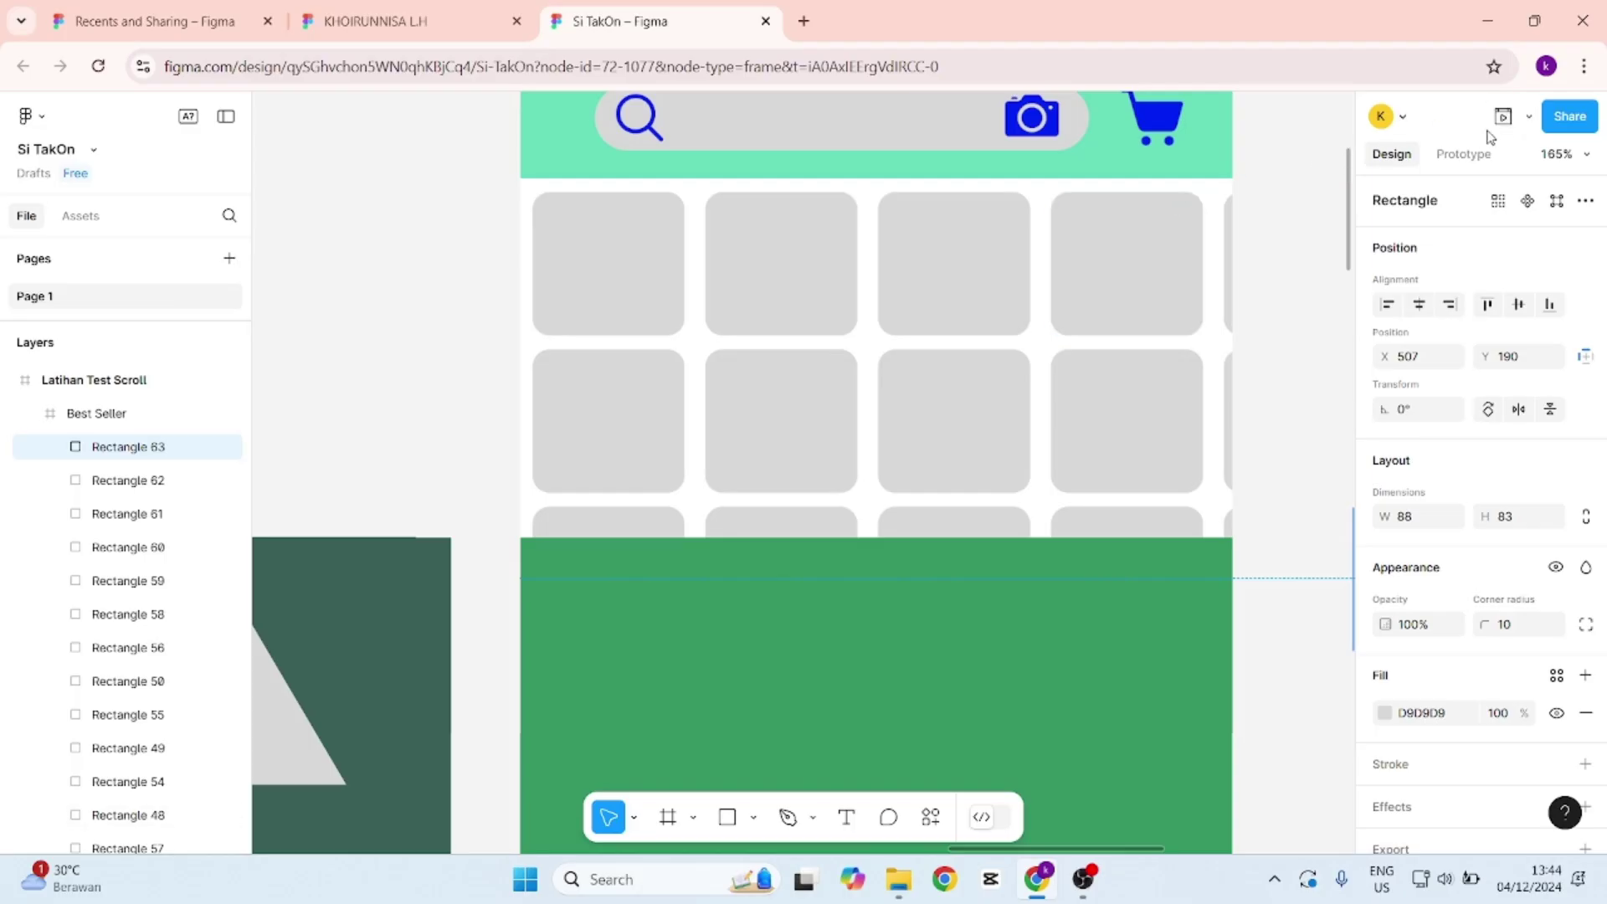
{"action": "scroll", "coordinate": [1015, 269], "scroll_direction": "up", "scroll_amount": 2}
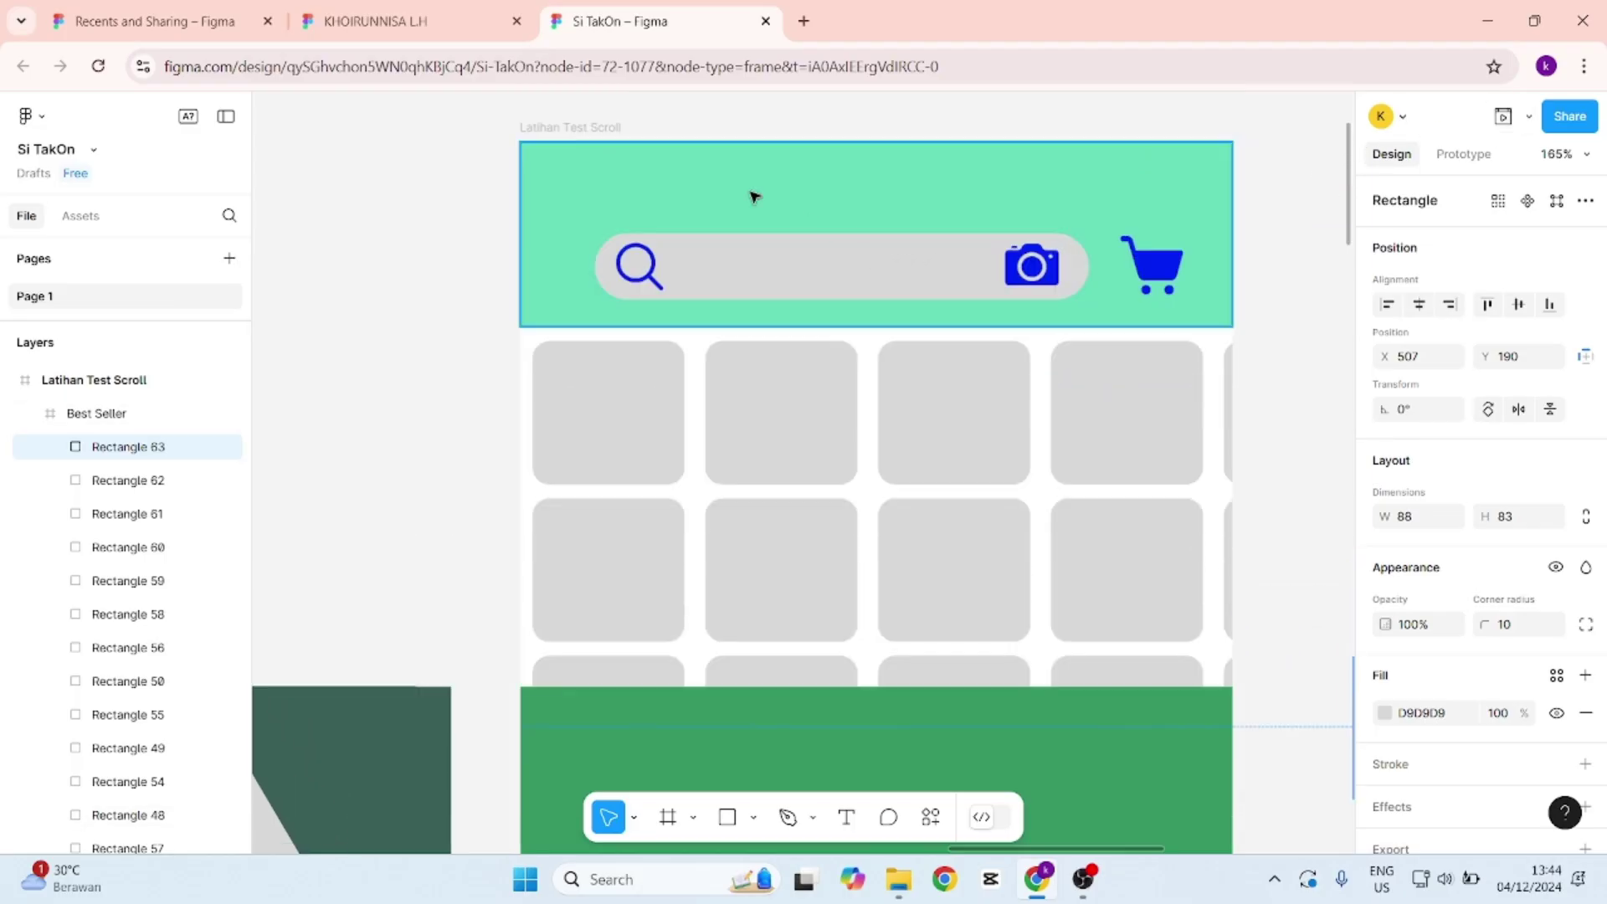
{"action": "left_click", "coordinate": [603, 128]}
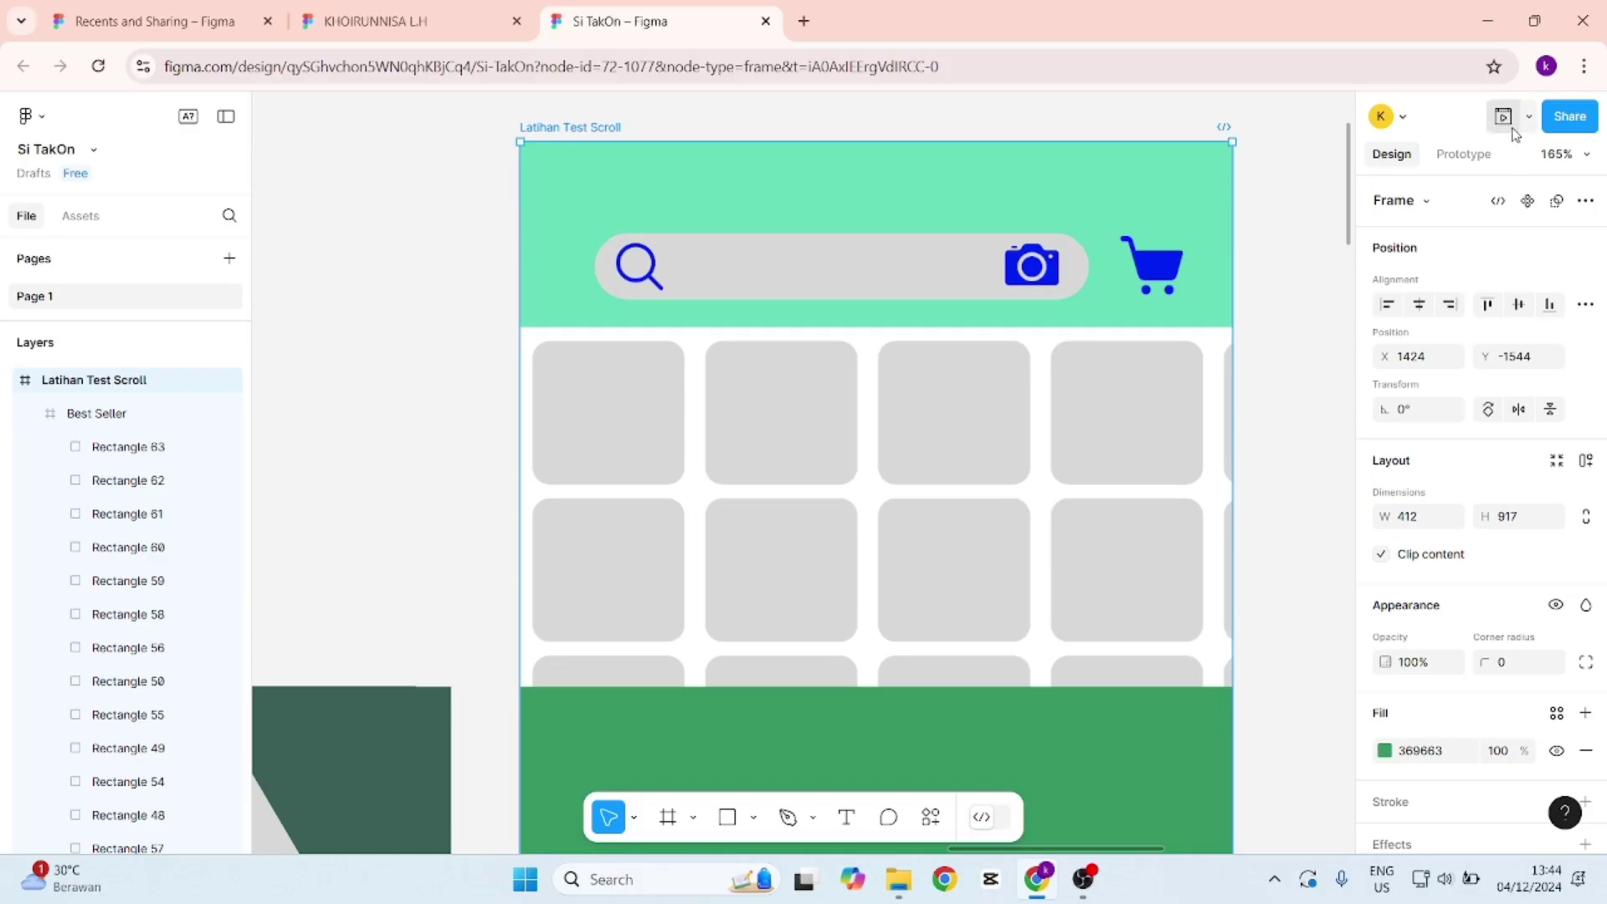
{"action": "left_click", "coordinate": [1510, 127]}
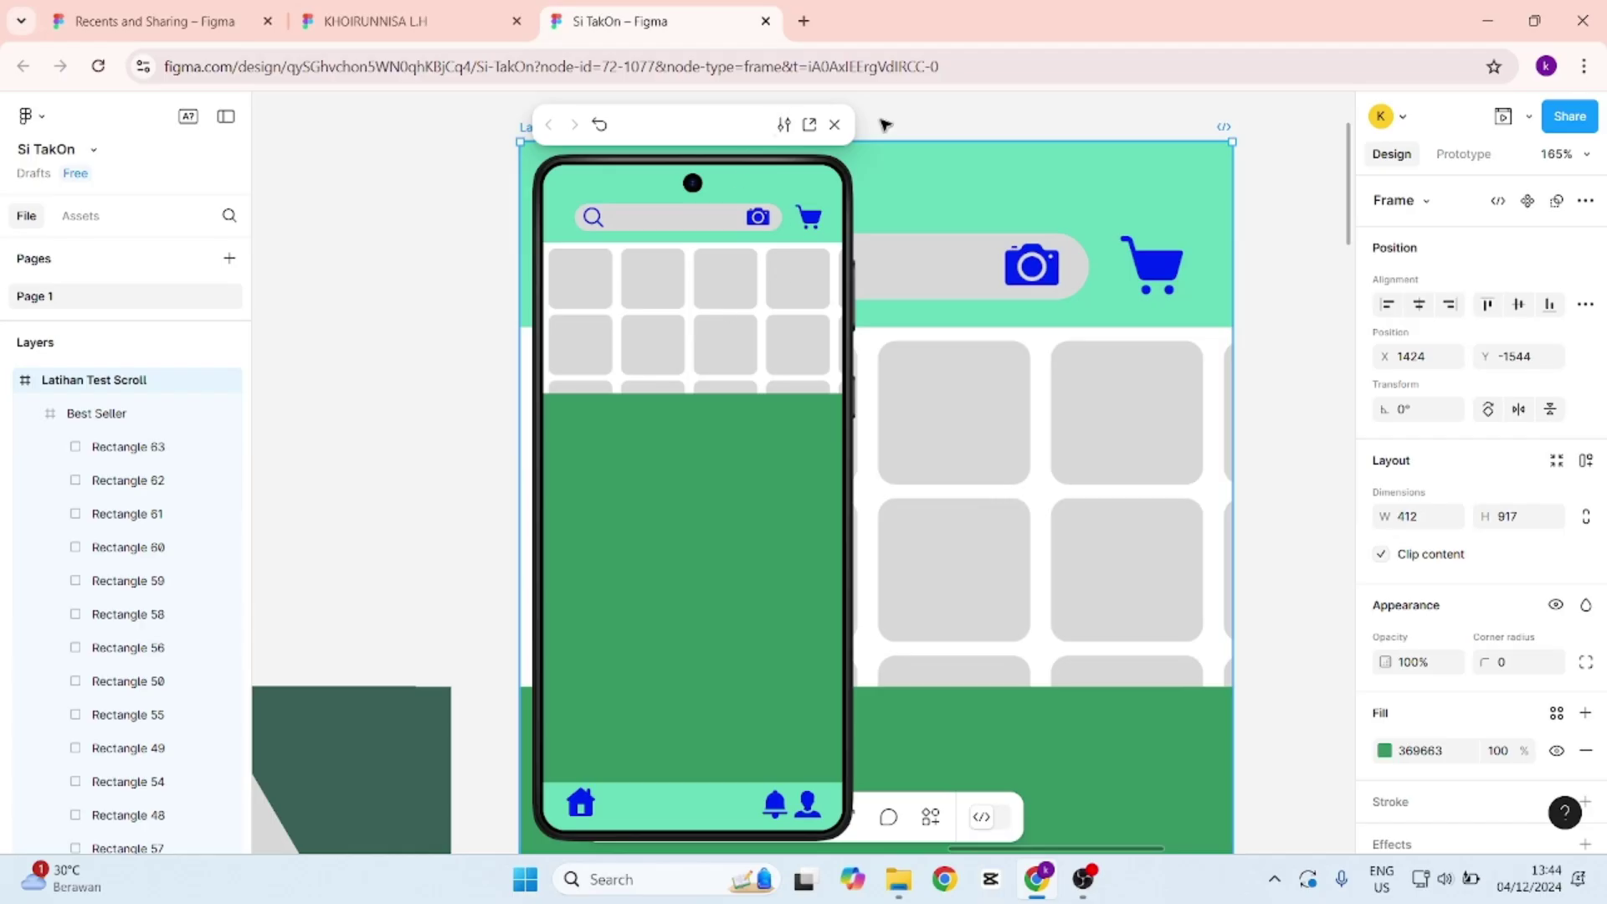
{"action": "left_click", "coordinate": [834, 125]}
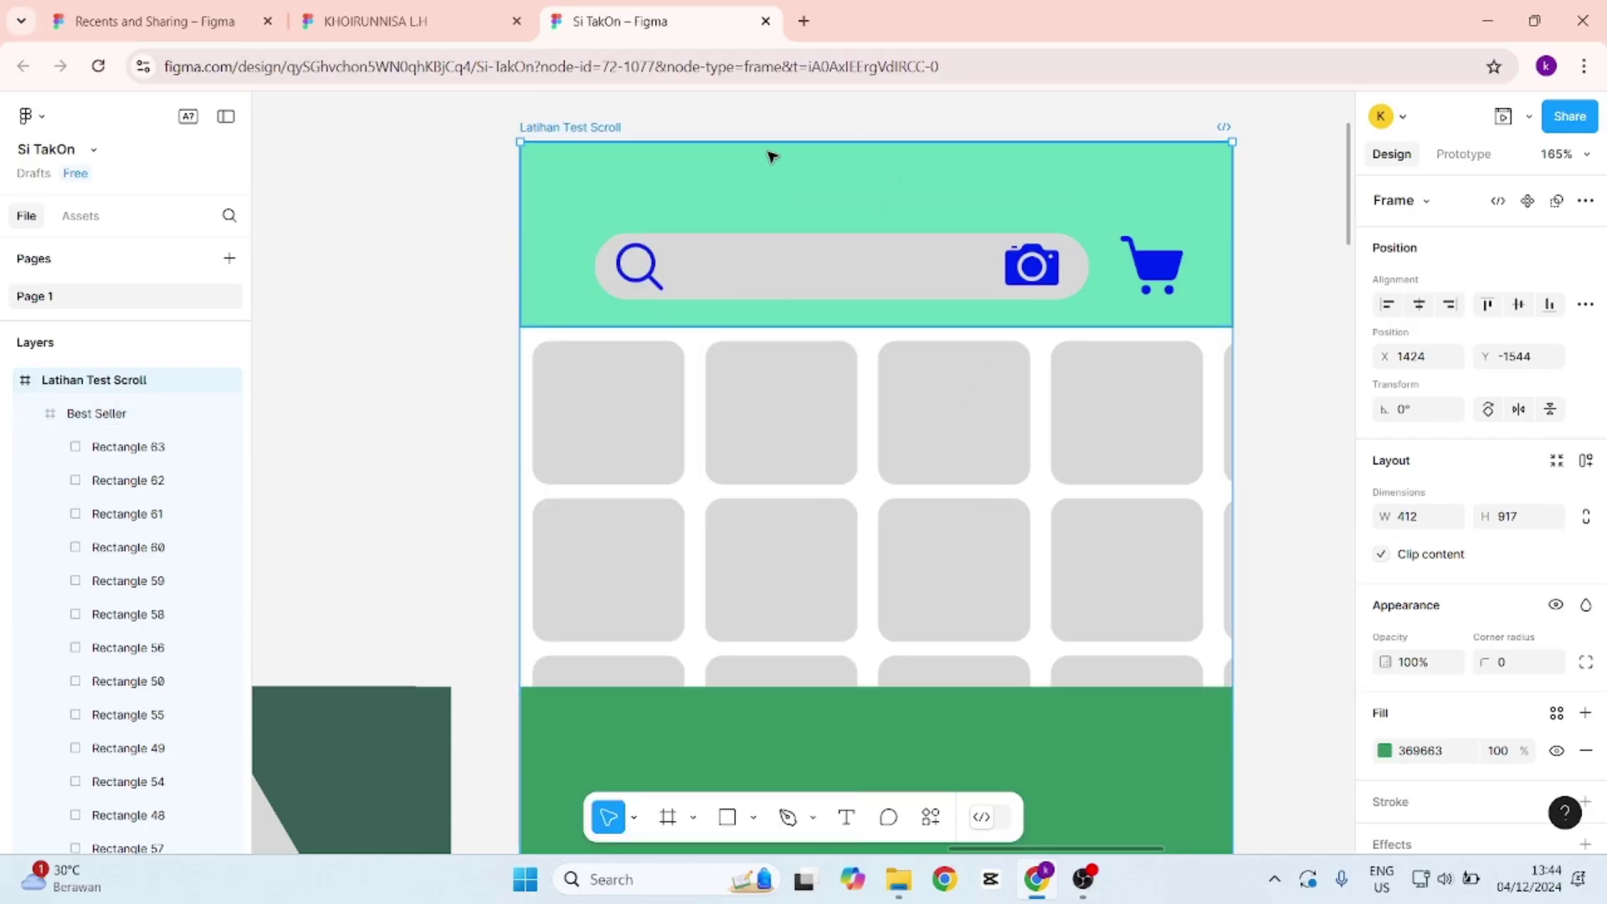
{"action": "left_click", "coordinate": [1281, 230]}
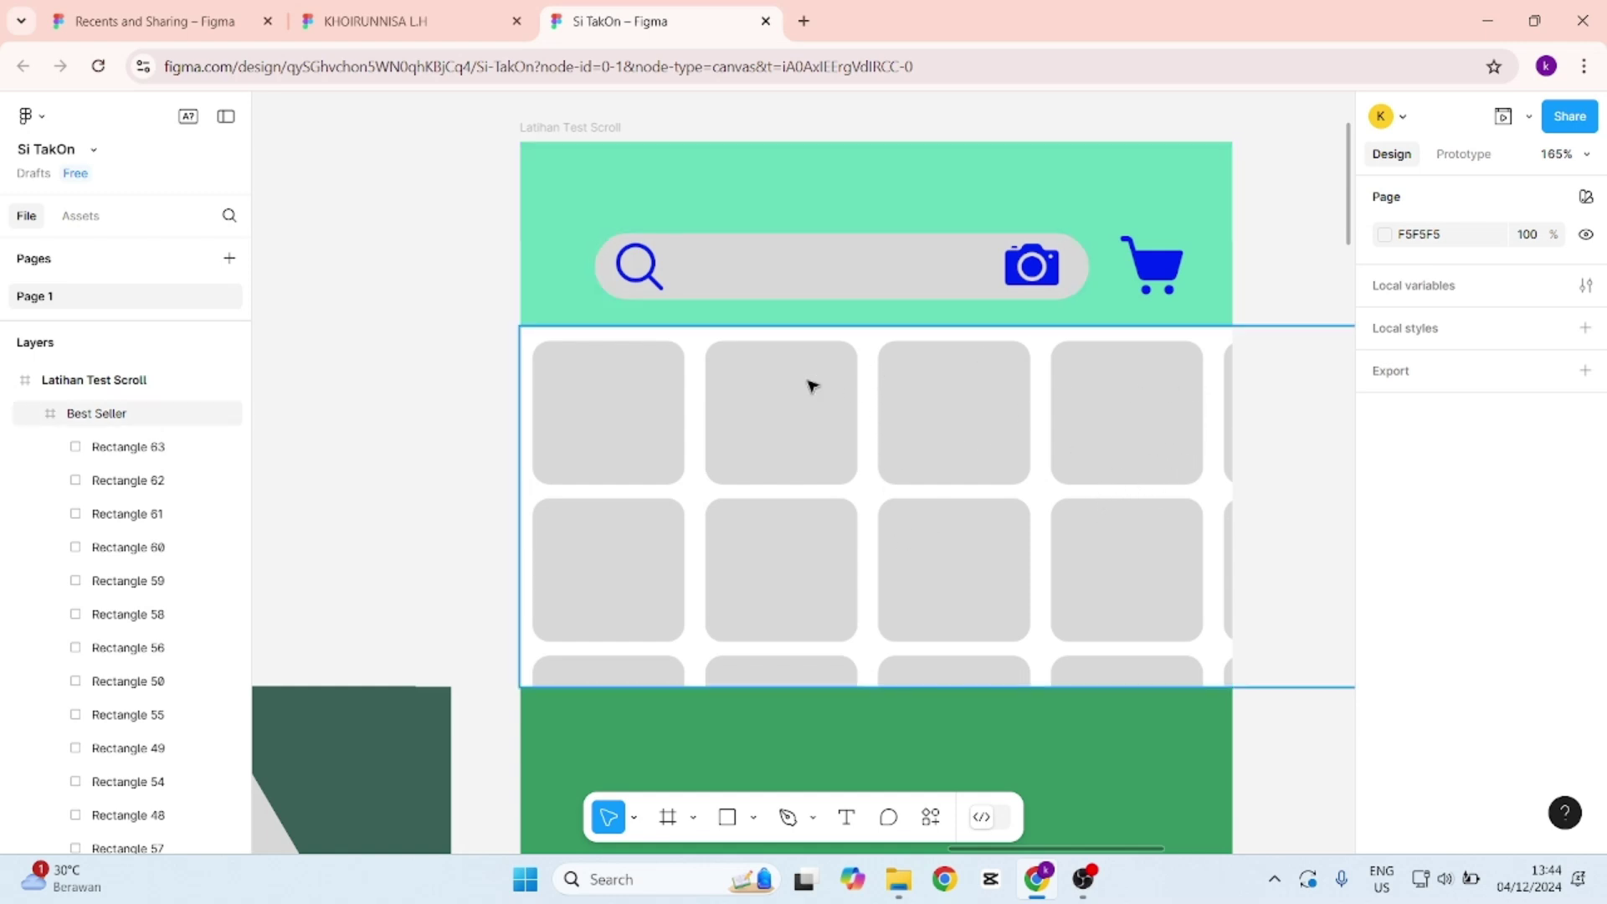
Set the Best Seller frame's Prototype scroll overflow to Both directions.
{"action": "left_click", "coordinate": [670, 345]}
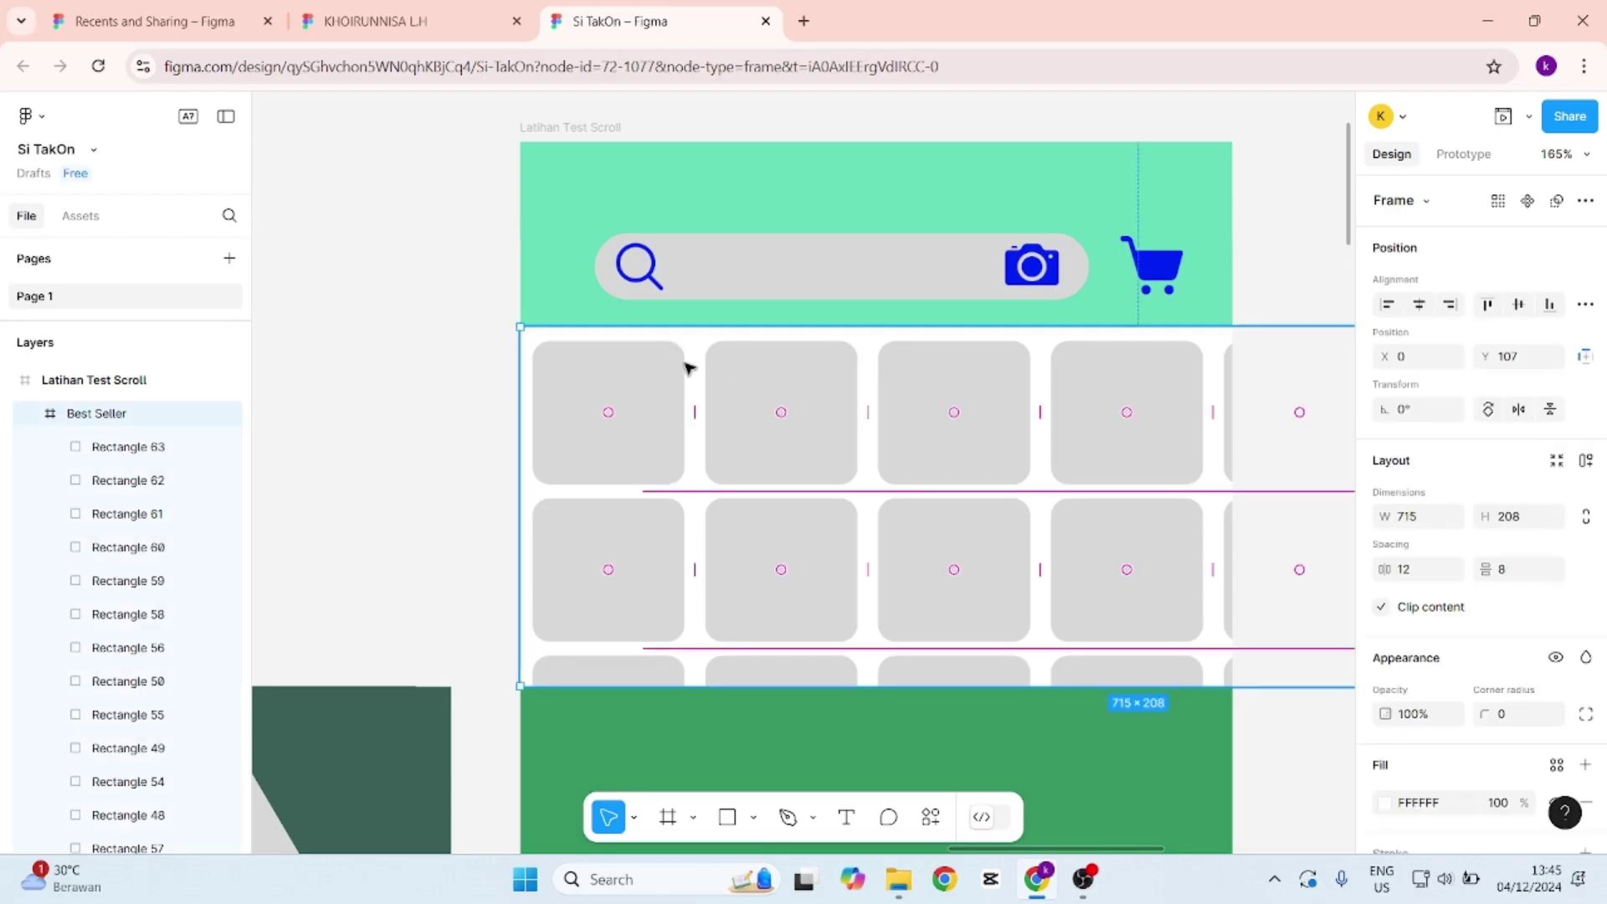
{"action": "left_click", "coordinate": [1475, 157]}
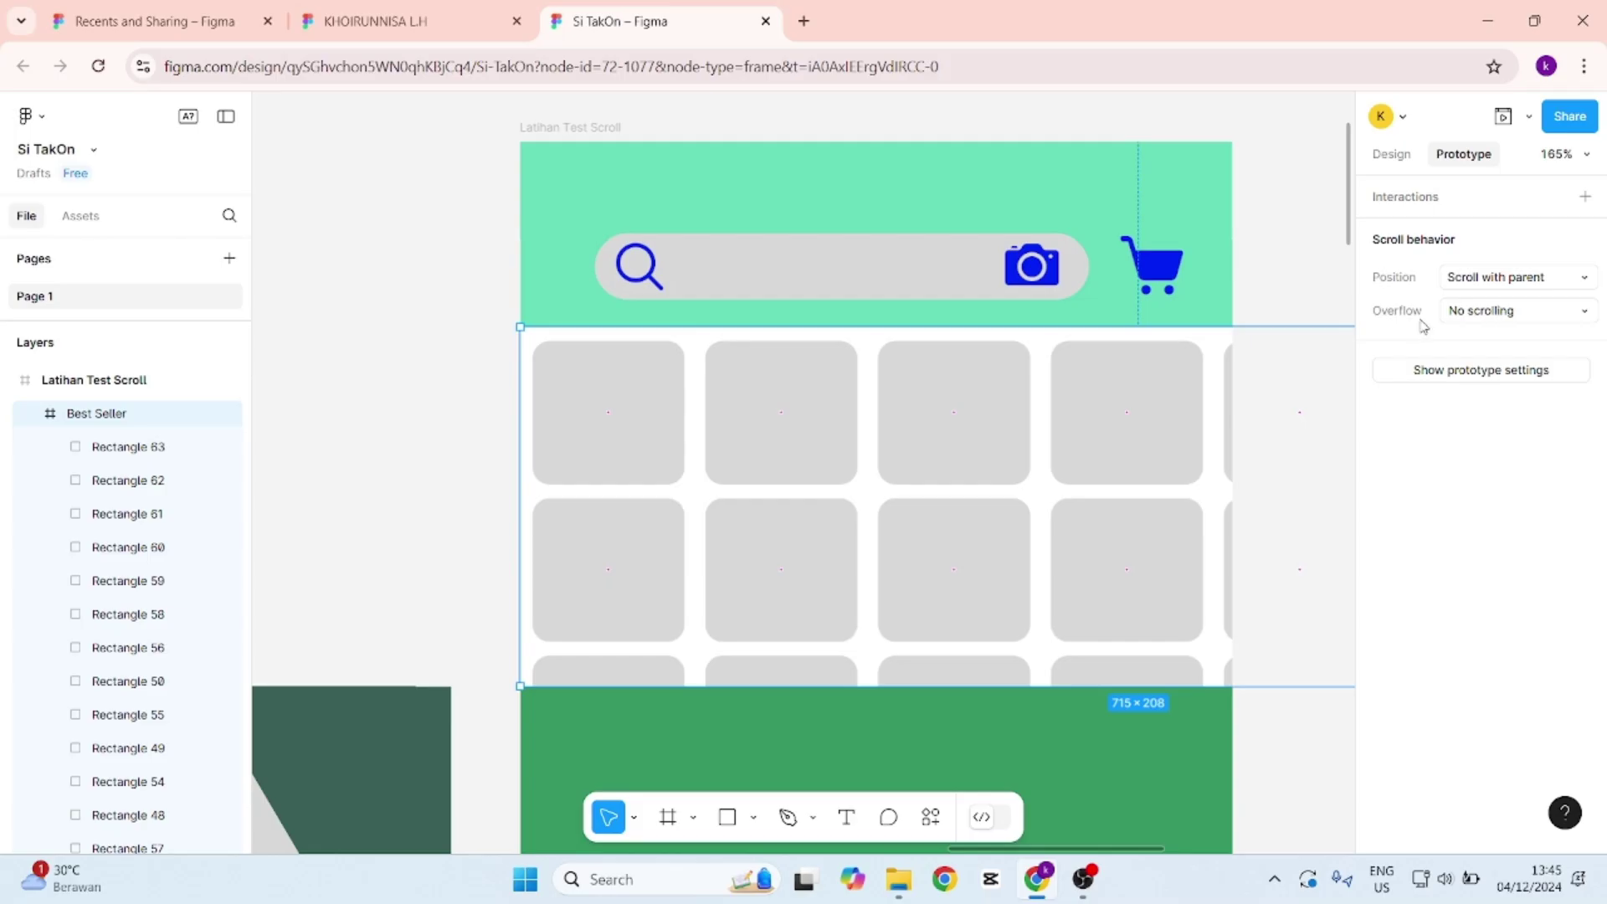
{"action": "left_click", "coordinate": [1544, 312]}
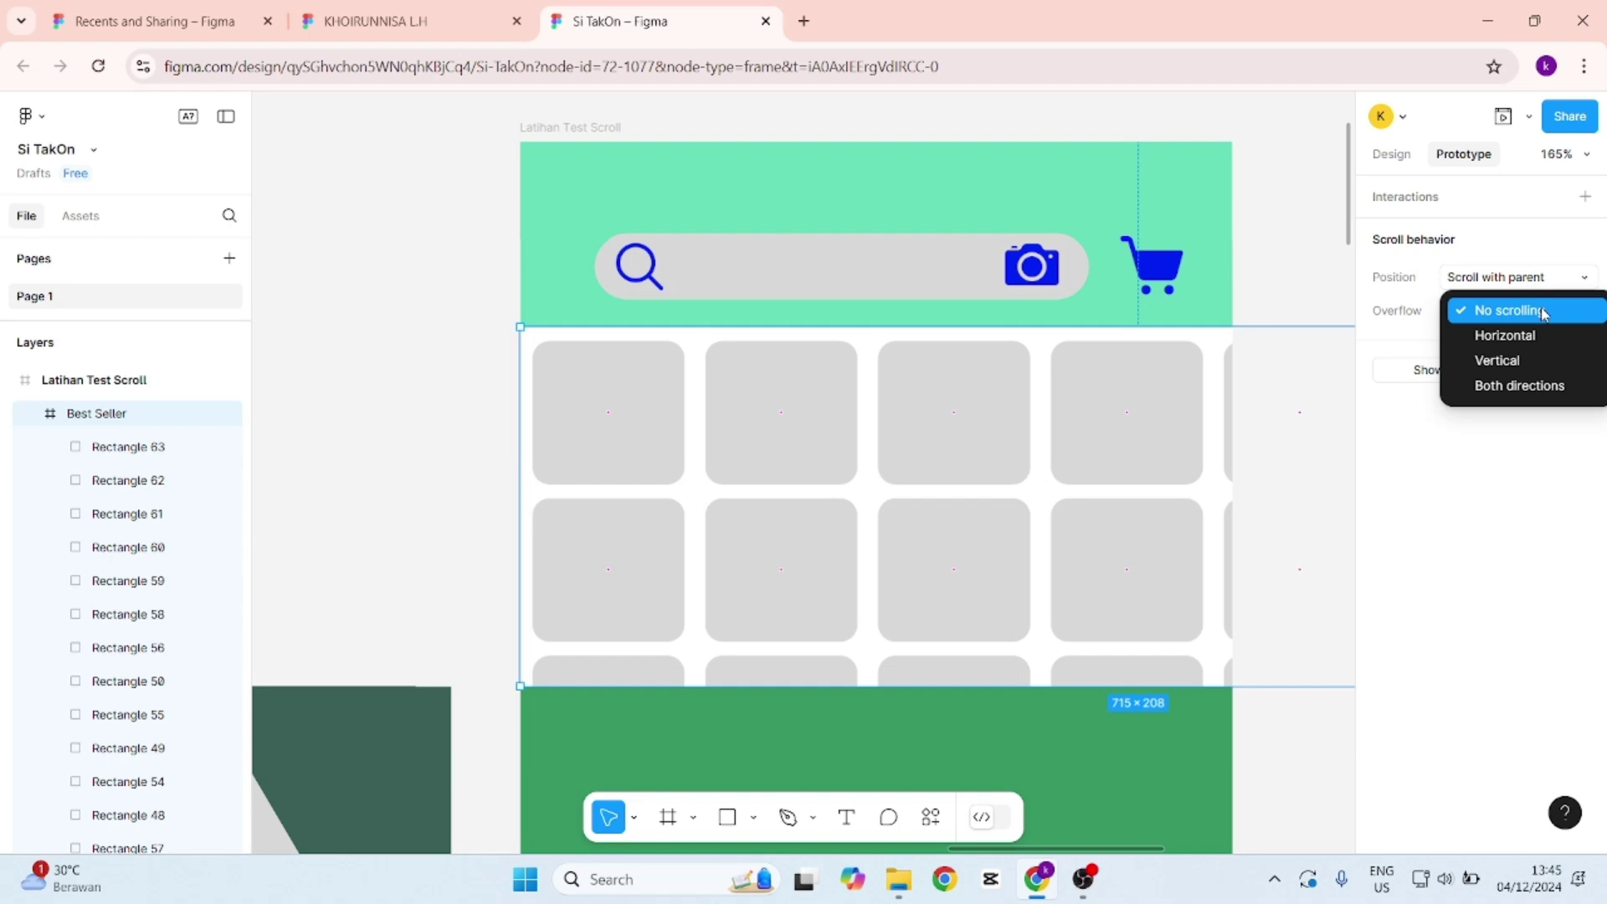
{"action": "left_click", "coordinate": [1549, 402]}
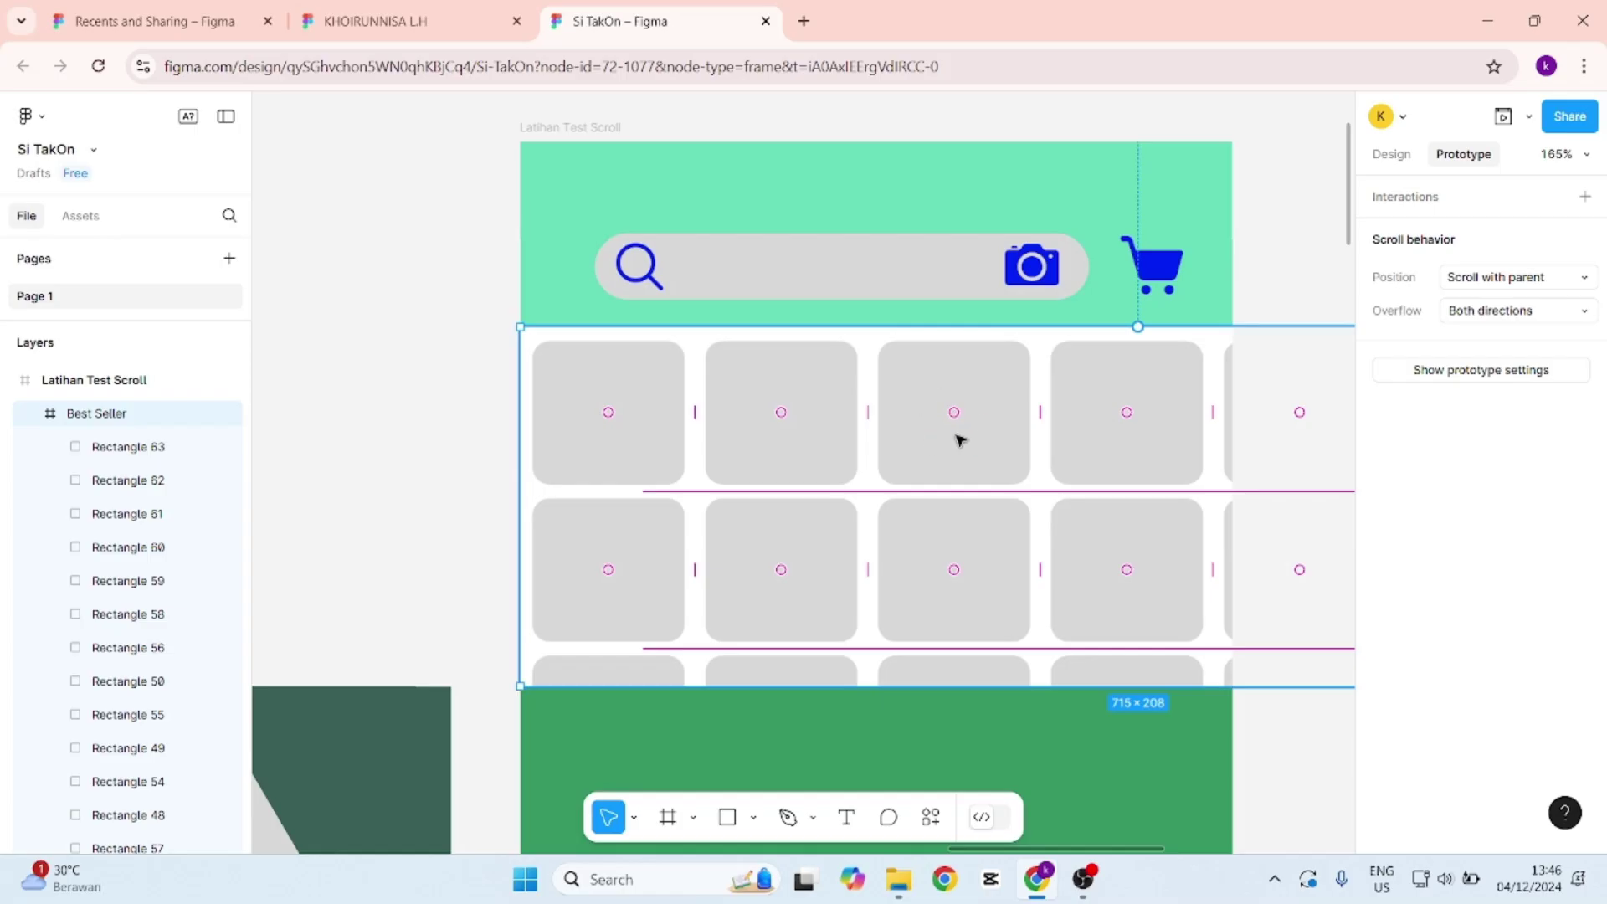
{"action": "left_click", "coordinate": [1504, 118]}
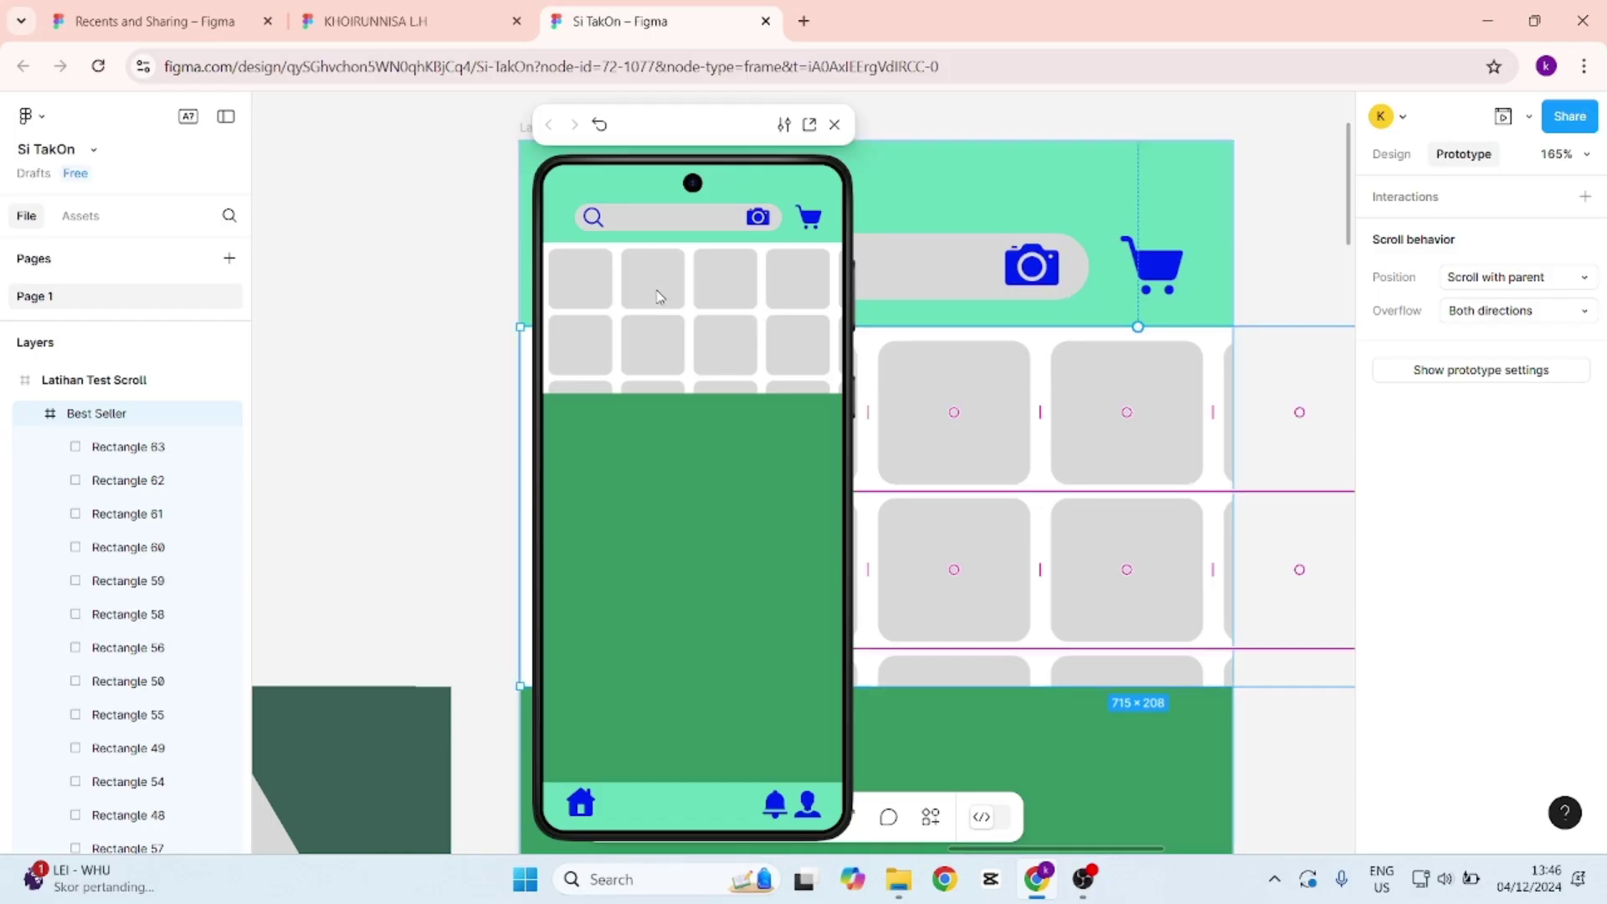
{"action": "scroll", "coordinate": [802, 298], "scroll_direction": "down", "scroll_amount": 1}
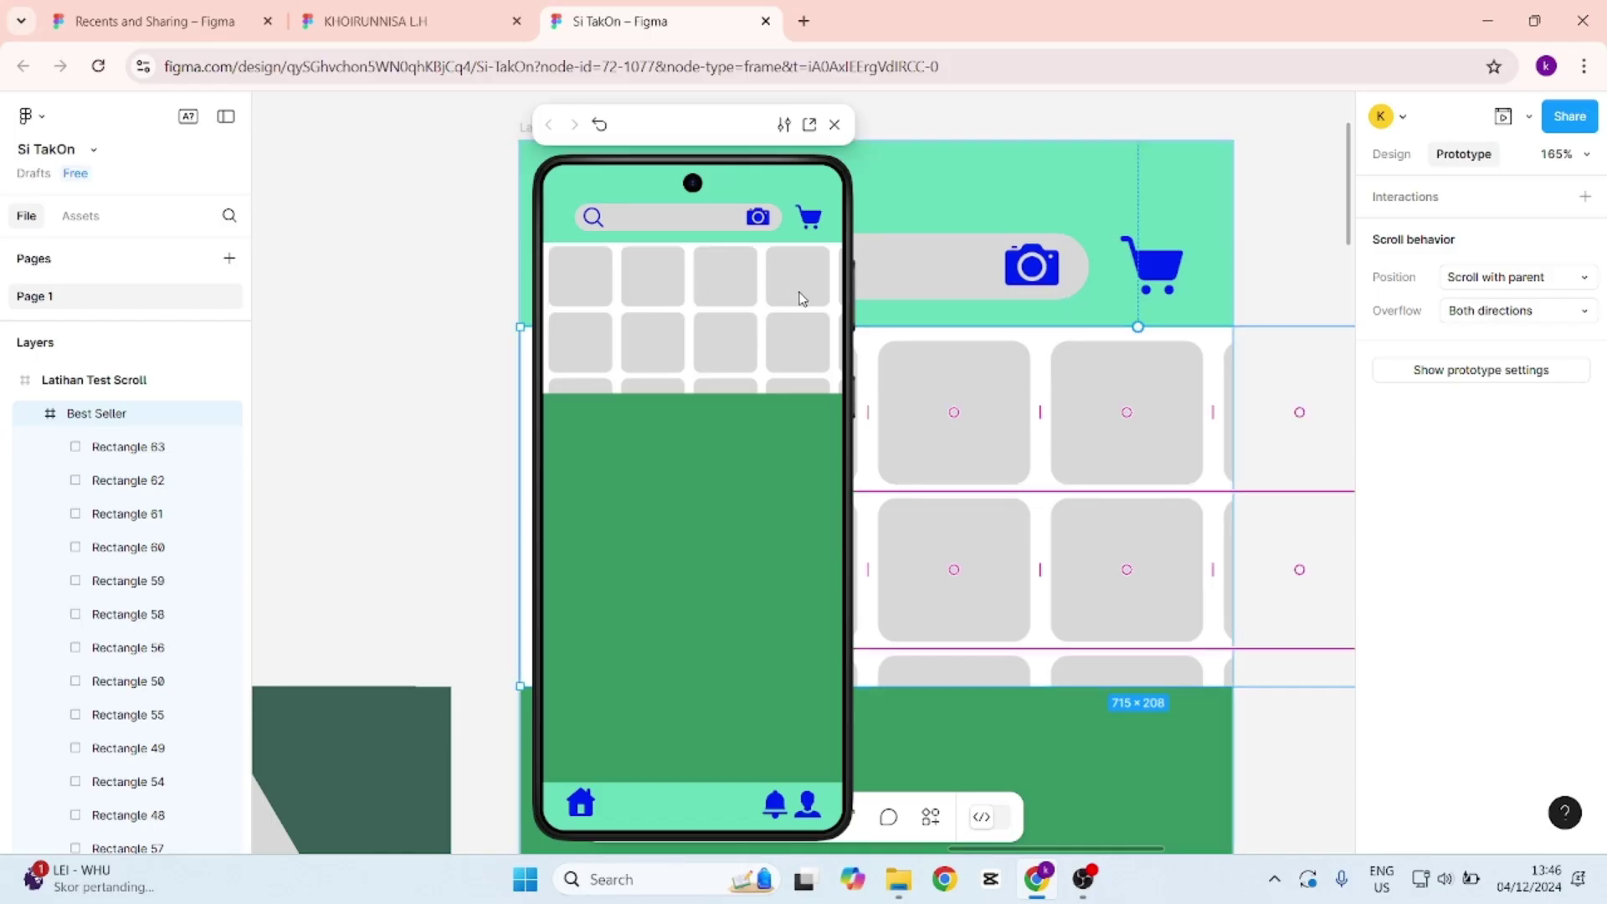
{"action": "scroll", "coordinate": [797, 299], "scroll_direction": "down", "scroll_amount": 4}
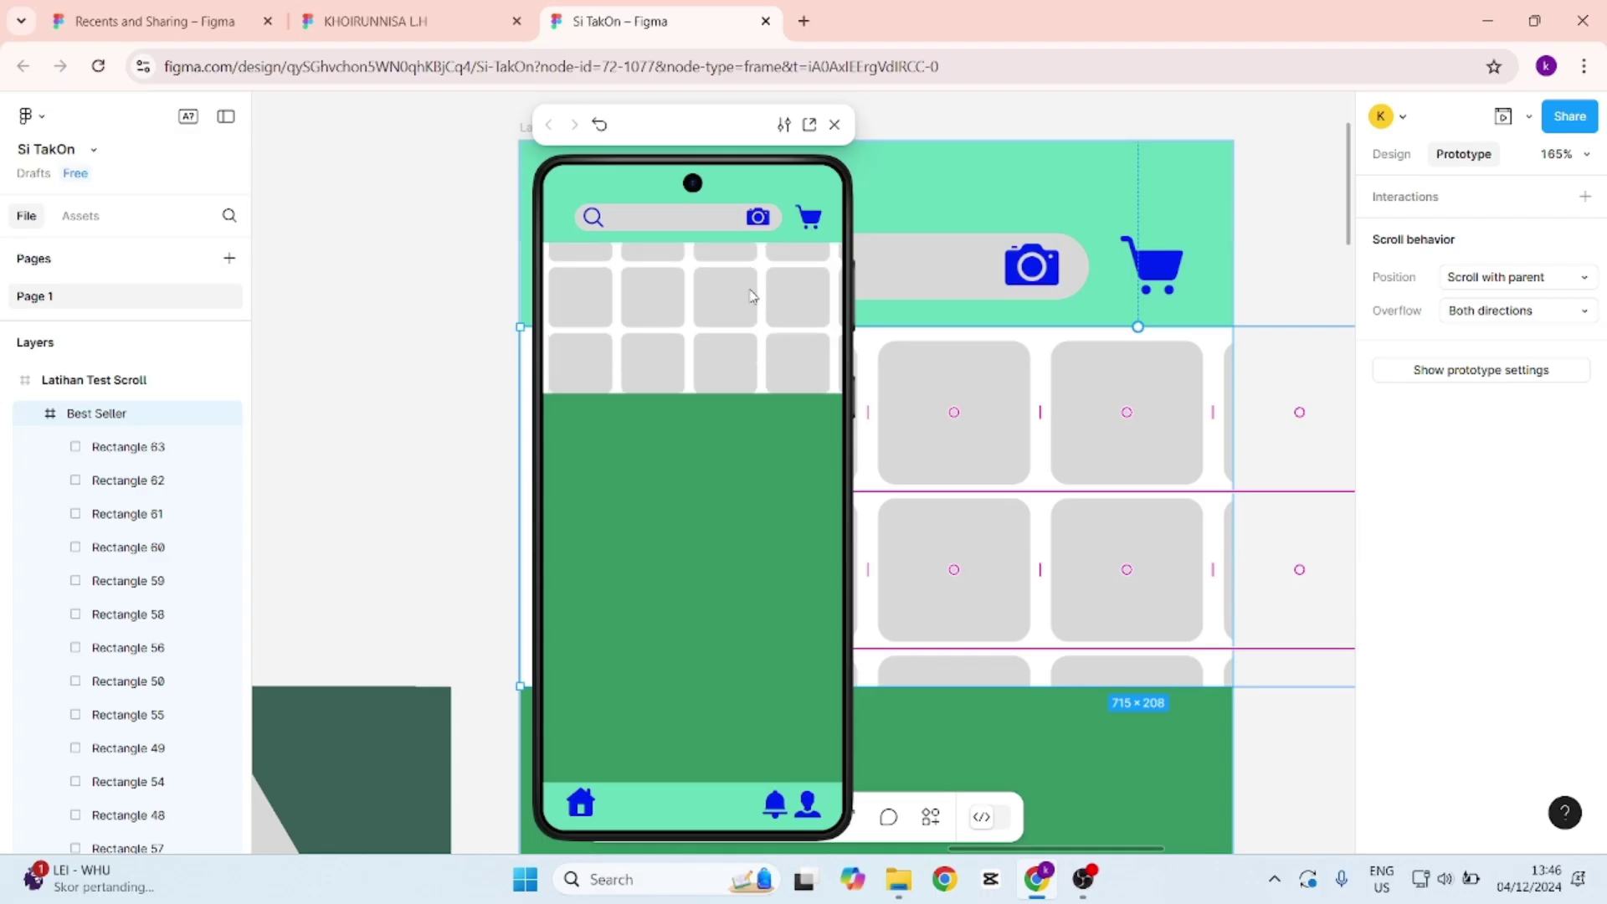
{"action": "scroll", "coordinate": [762, 301], "scroll_direction": "down", "scroll_amount": 3}
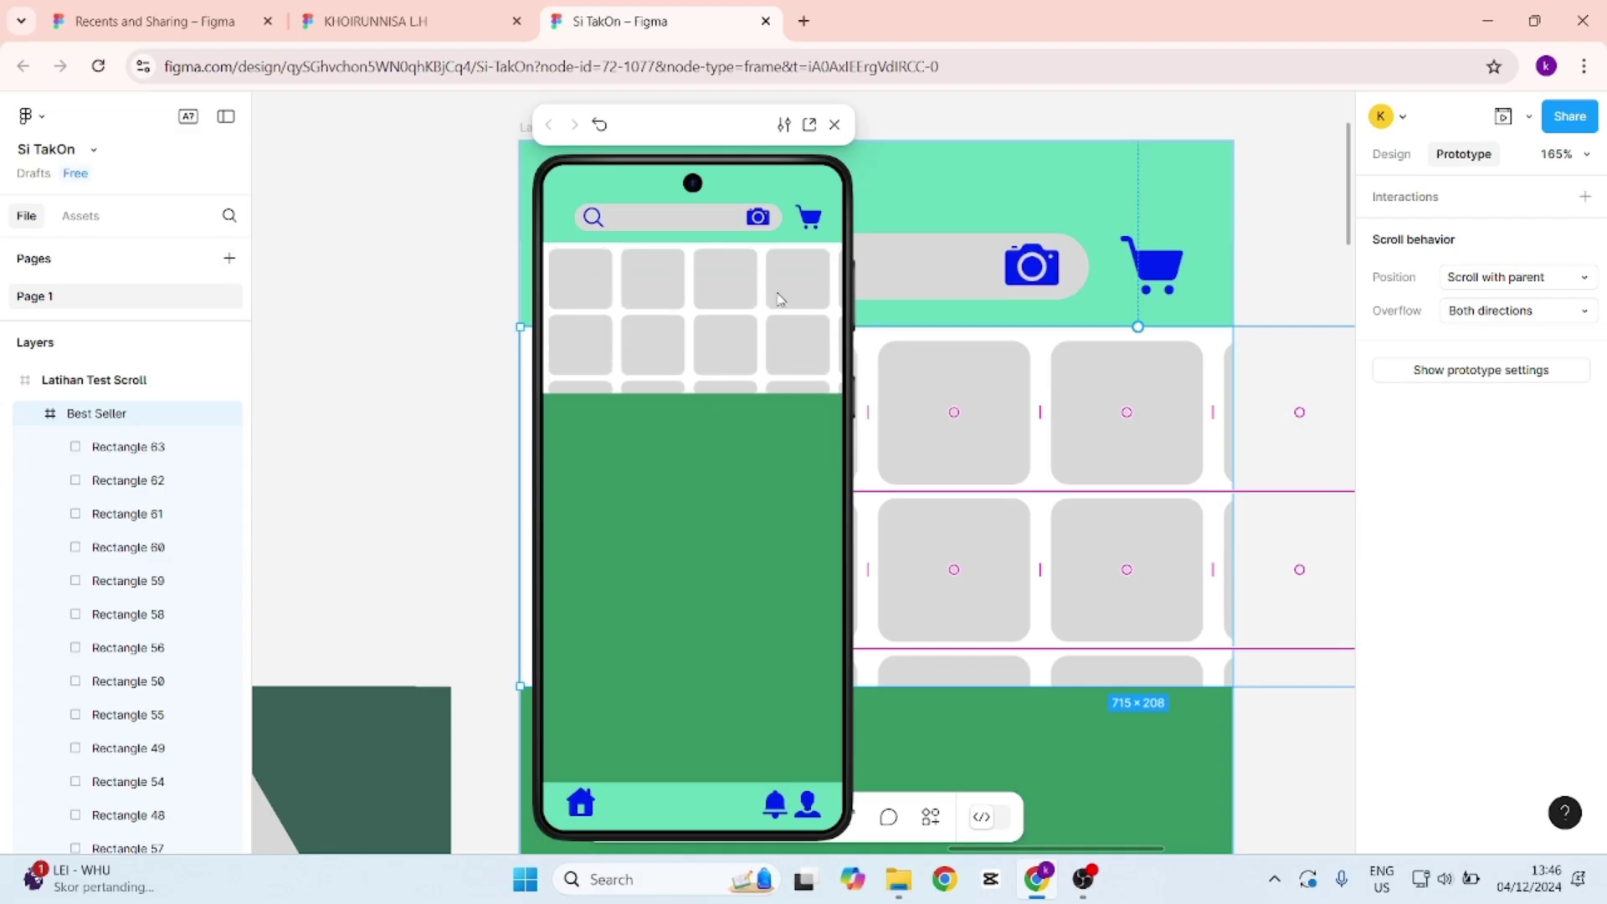
{"action": "scroll", "coordinate": [674, 305], "scroll_direction": "down", "scroll_amount": 8}
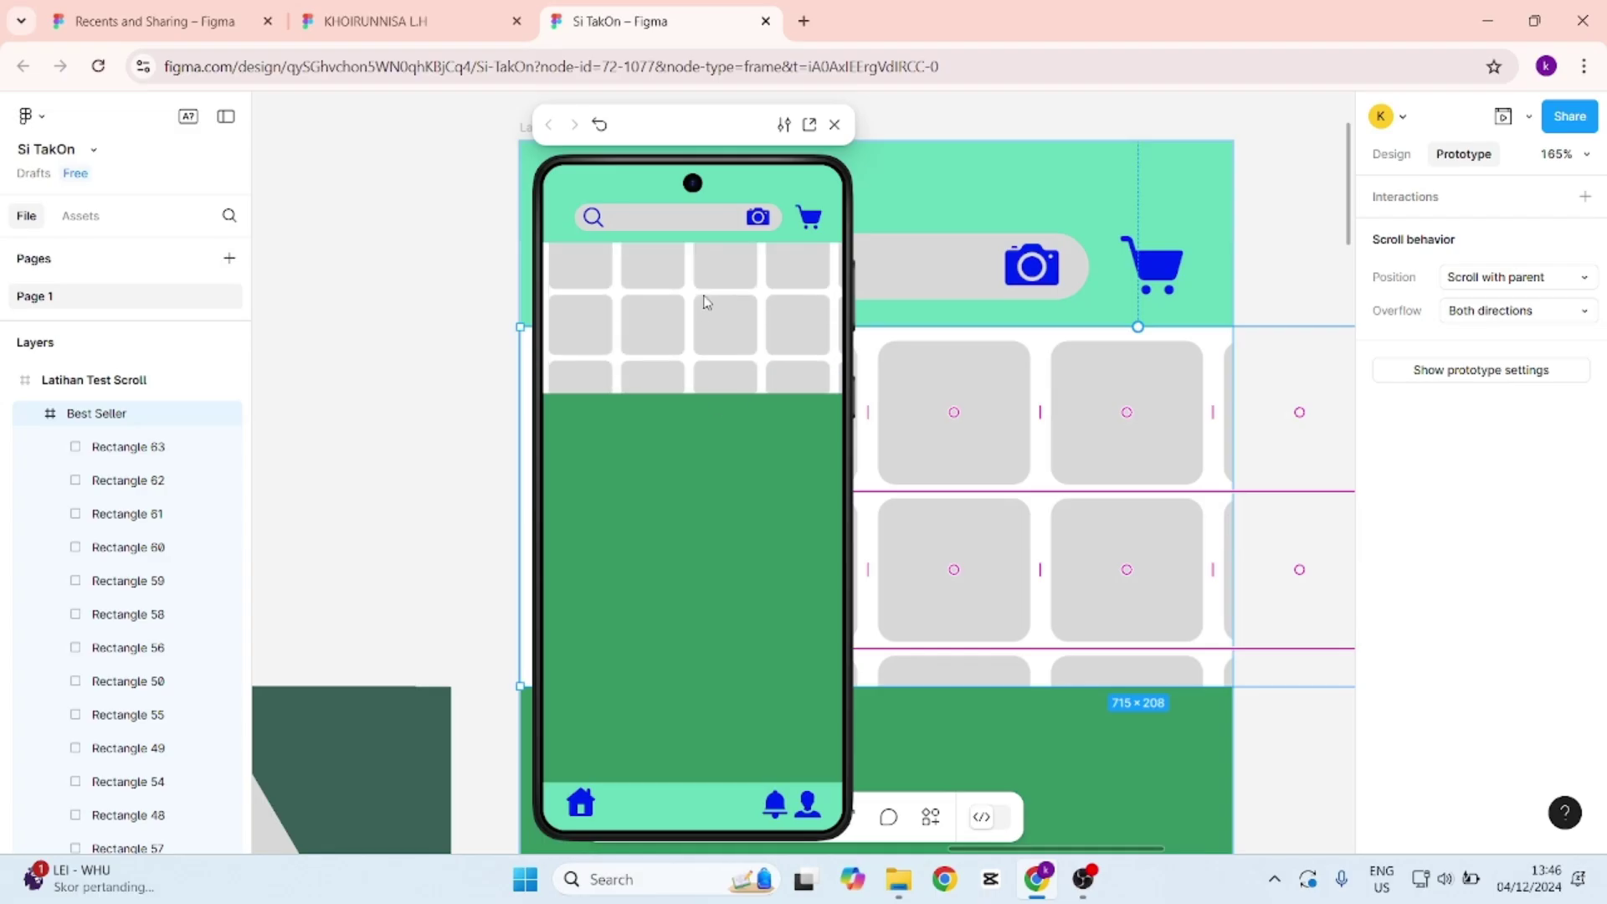
{"action": "scroll", "coordinate": [715, 338], "scroll_direction": "down", "scroll_amount": 6}
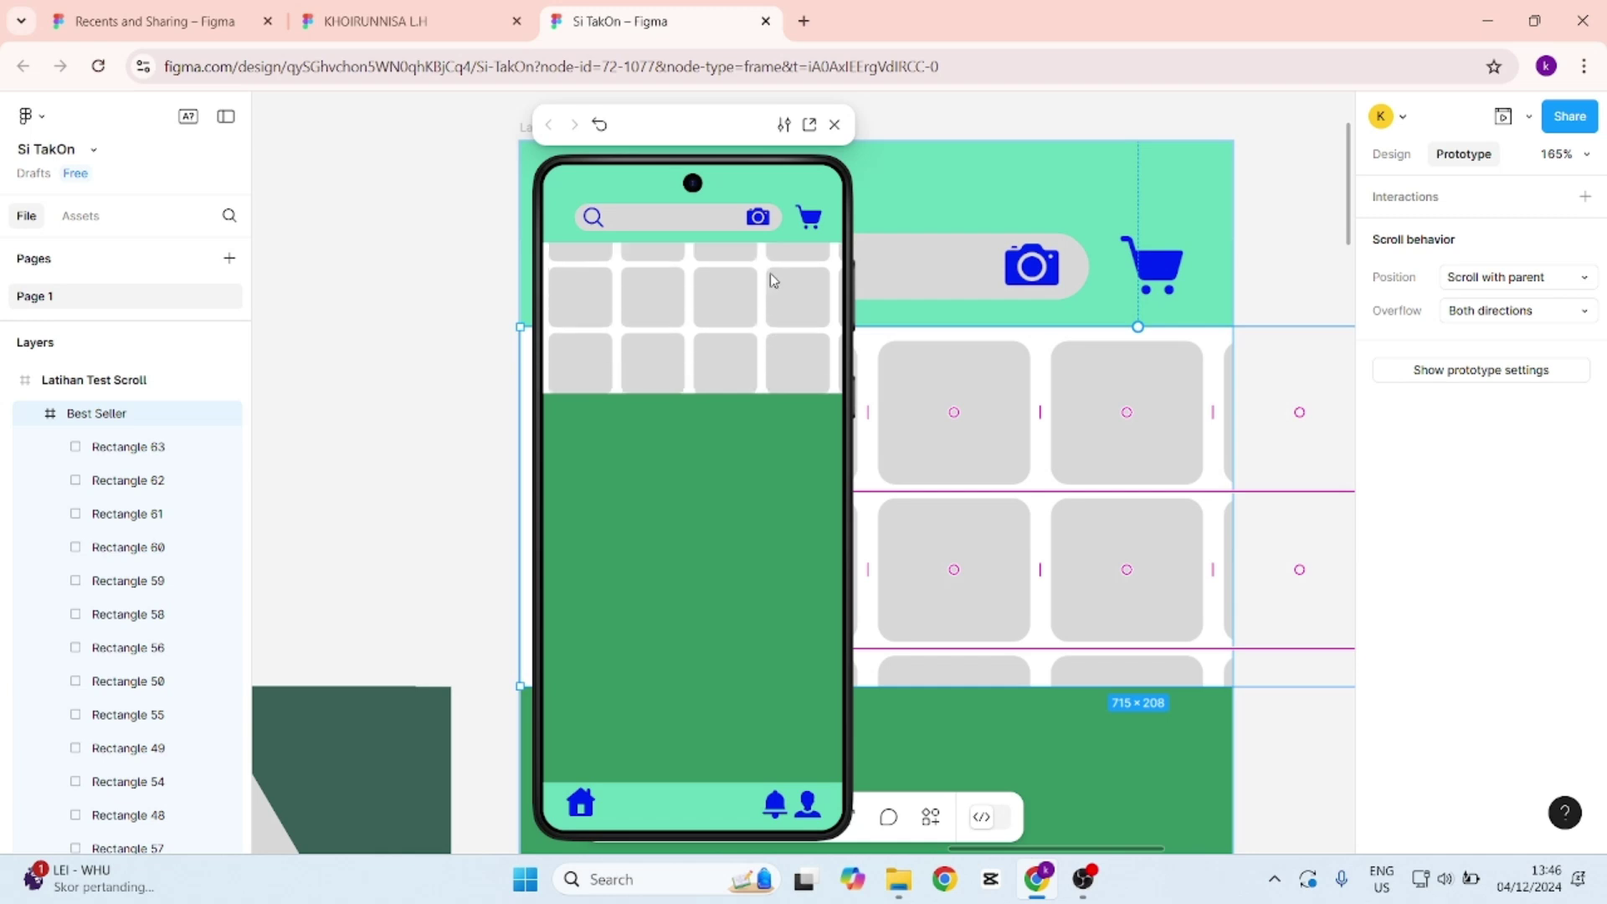
{"action": "scroll", "coordinate": [787, 281], "scroll_direction": "up", "scroll_amount": 2}
{"action": "scroll", "coordinate": [718, 284], "scroll_direction": "down", "scroll_amount": 1}
{"action": "scroll", "coordinate": [720, 284], "scroll_direction": "up", "scroll_amount": 2}
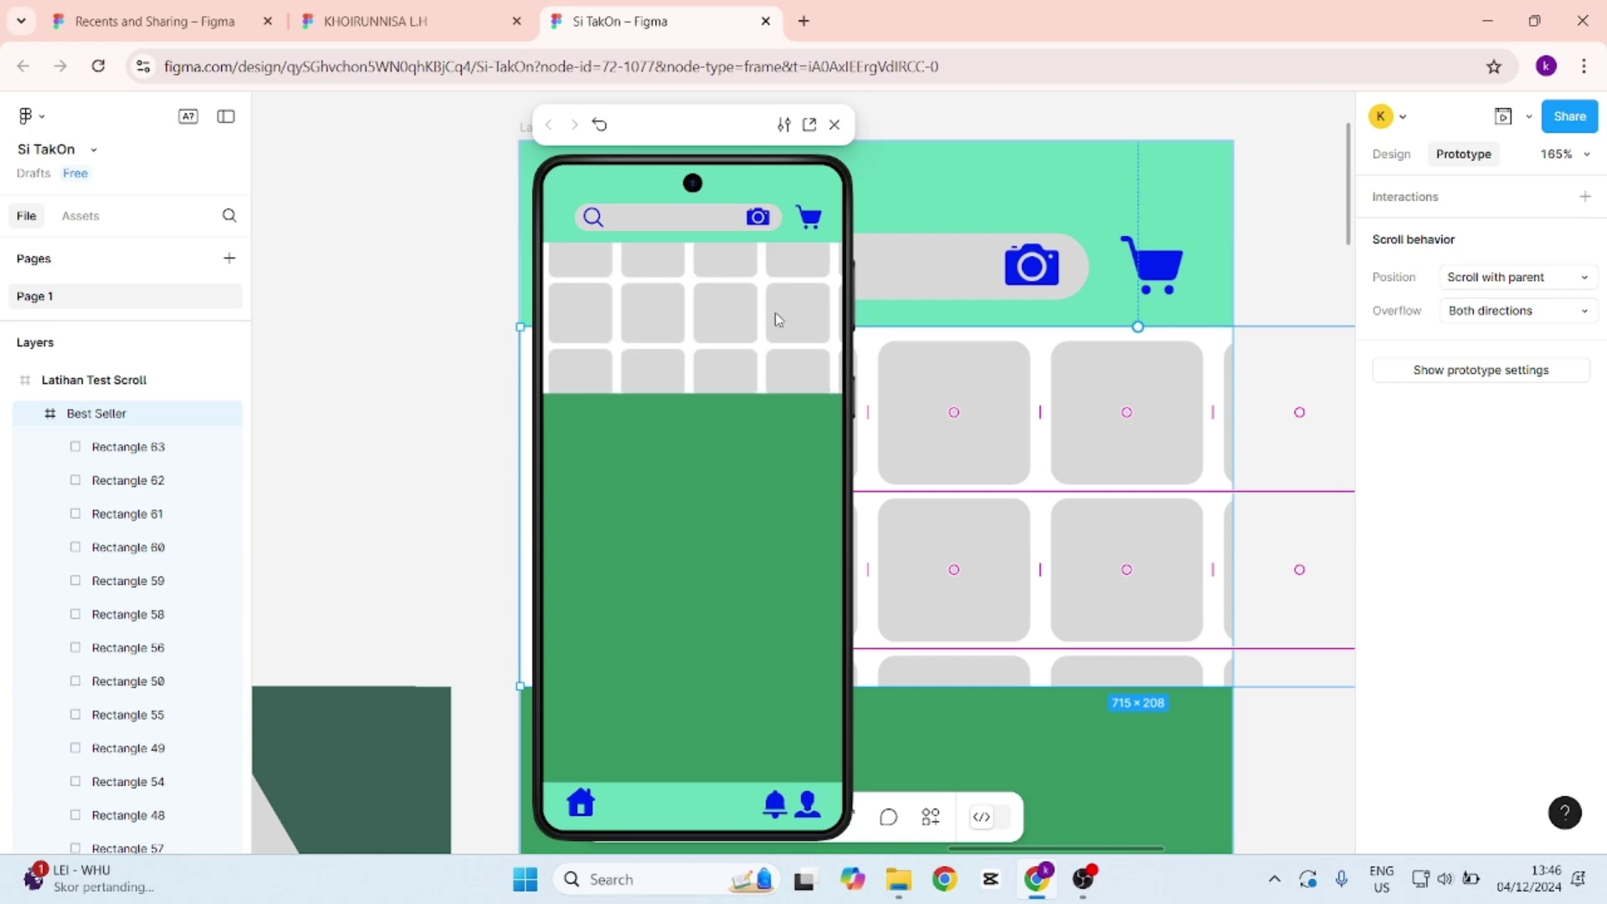
{"action": "scroll", "coordinate": [786, 301], "scroll_direction": "down", "scroll_amount": 2}
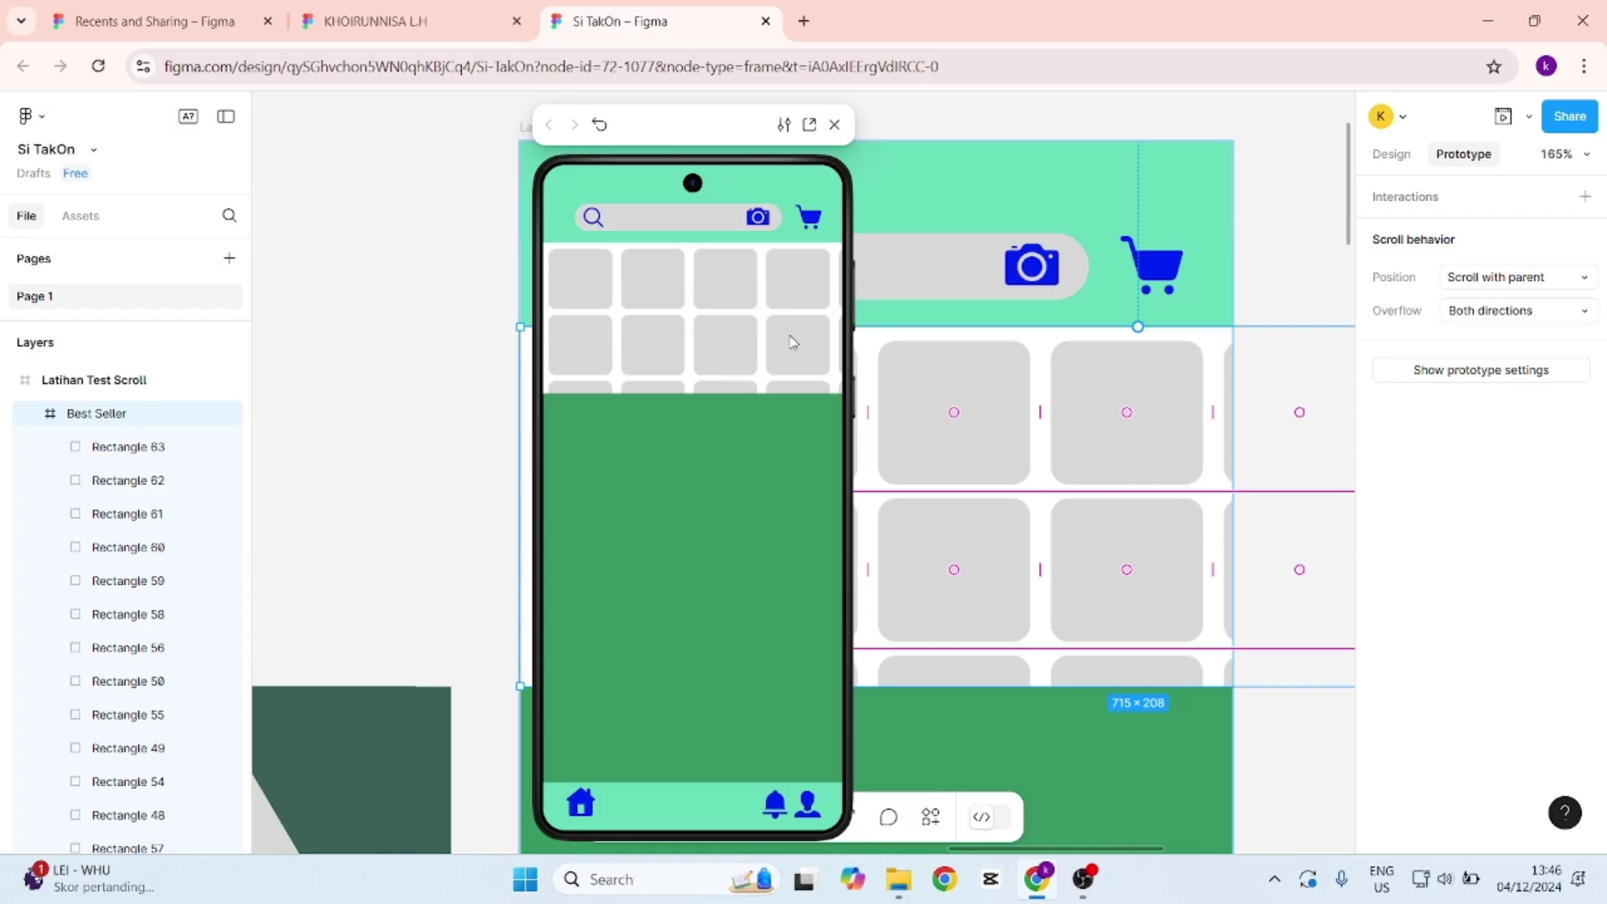
{"action": "scroll", "coordinate": [791, 280], "scroll_direction": "up", "scroll_amount": 1}
{"action": "left_click", "coordinate": [834, 123]}
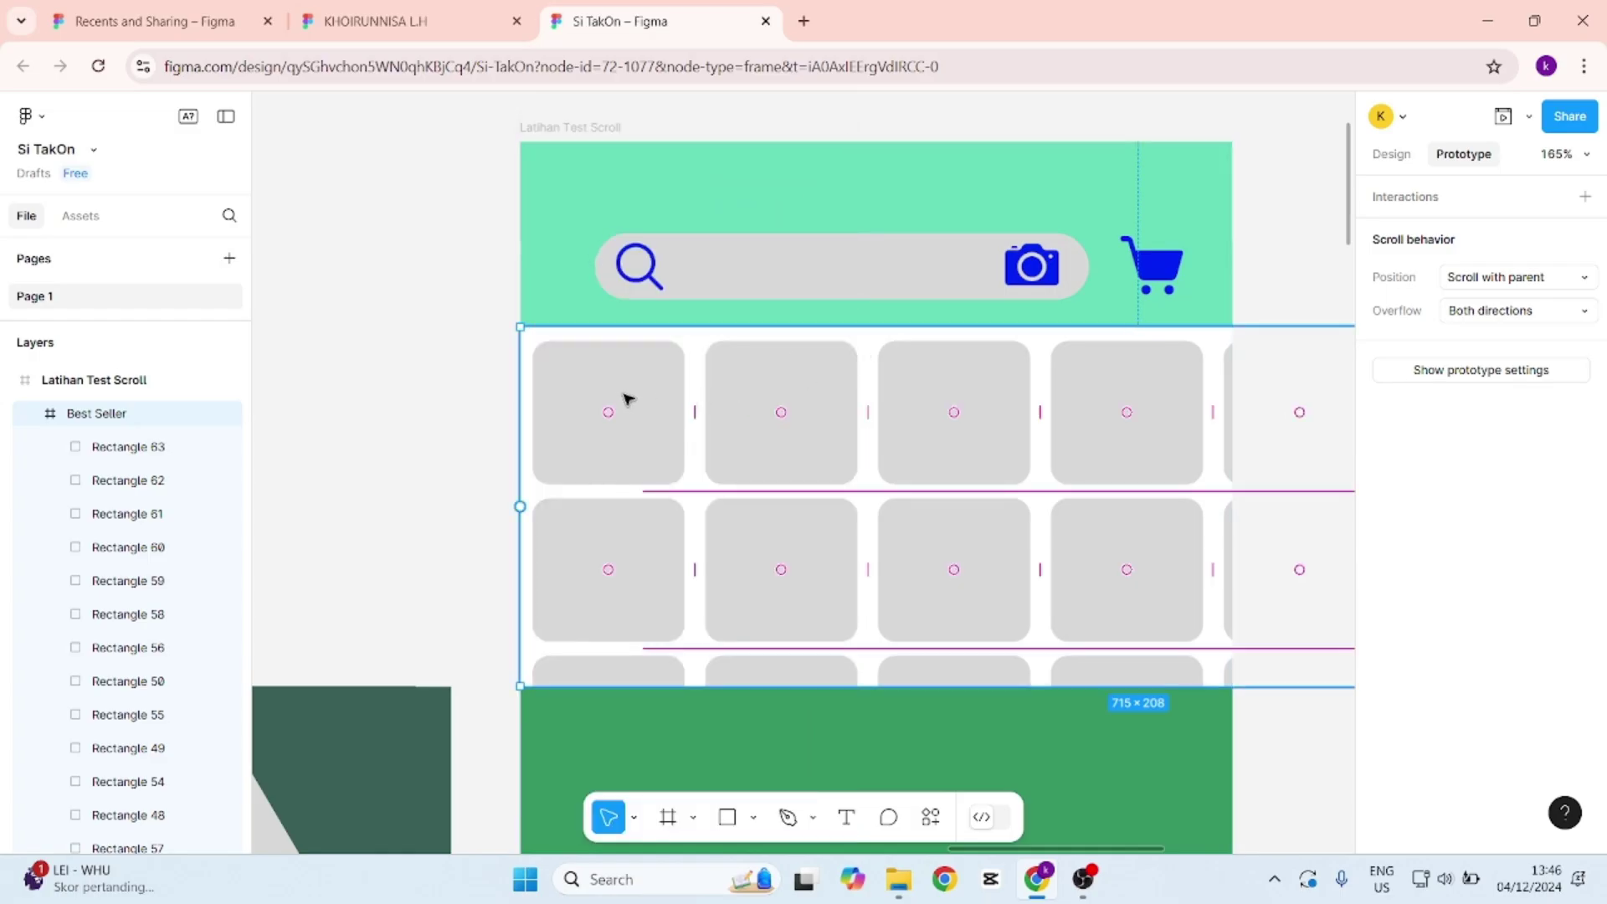
Select the Best Seller grid and keep its scroll position as Scroll with parent.
{"action": "scroll", "coordinate": [137, 581], "scroll_direction": "down", "scroll_amount": 4}
{"action": "scroll", "coordinate": [143, 619], "scroll_direction": "down", "scroll_amount": 3}
{"action": "scroll", "coordinate": [147, 645], "scroll_direction": "up", "scroll_amount": 3}
{"action": "scroll", "coordinate": [151, 644], "scroll_direction": "down", "scroll_amount": 2}
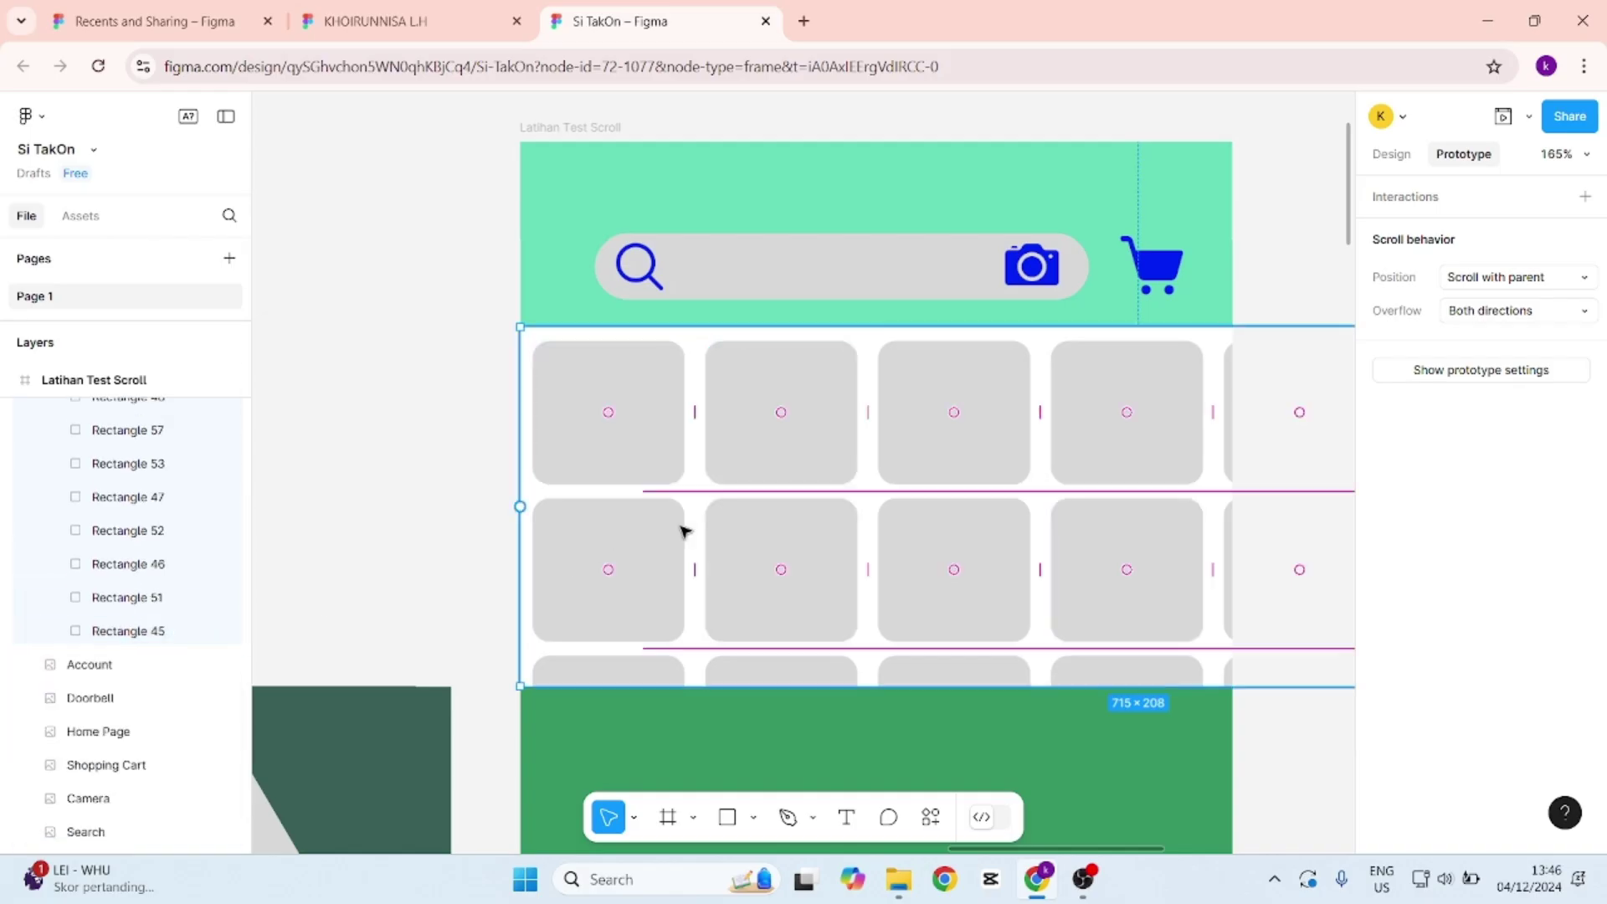
{"action": "scroll", "coordinate": [682, 434], "scroll_direction": "up", "scroll_amount": 1}
{"action": "left_click", "coordinate": [643, 398]}
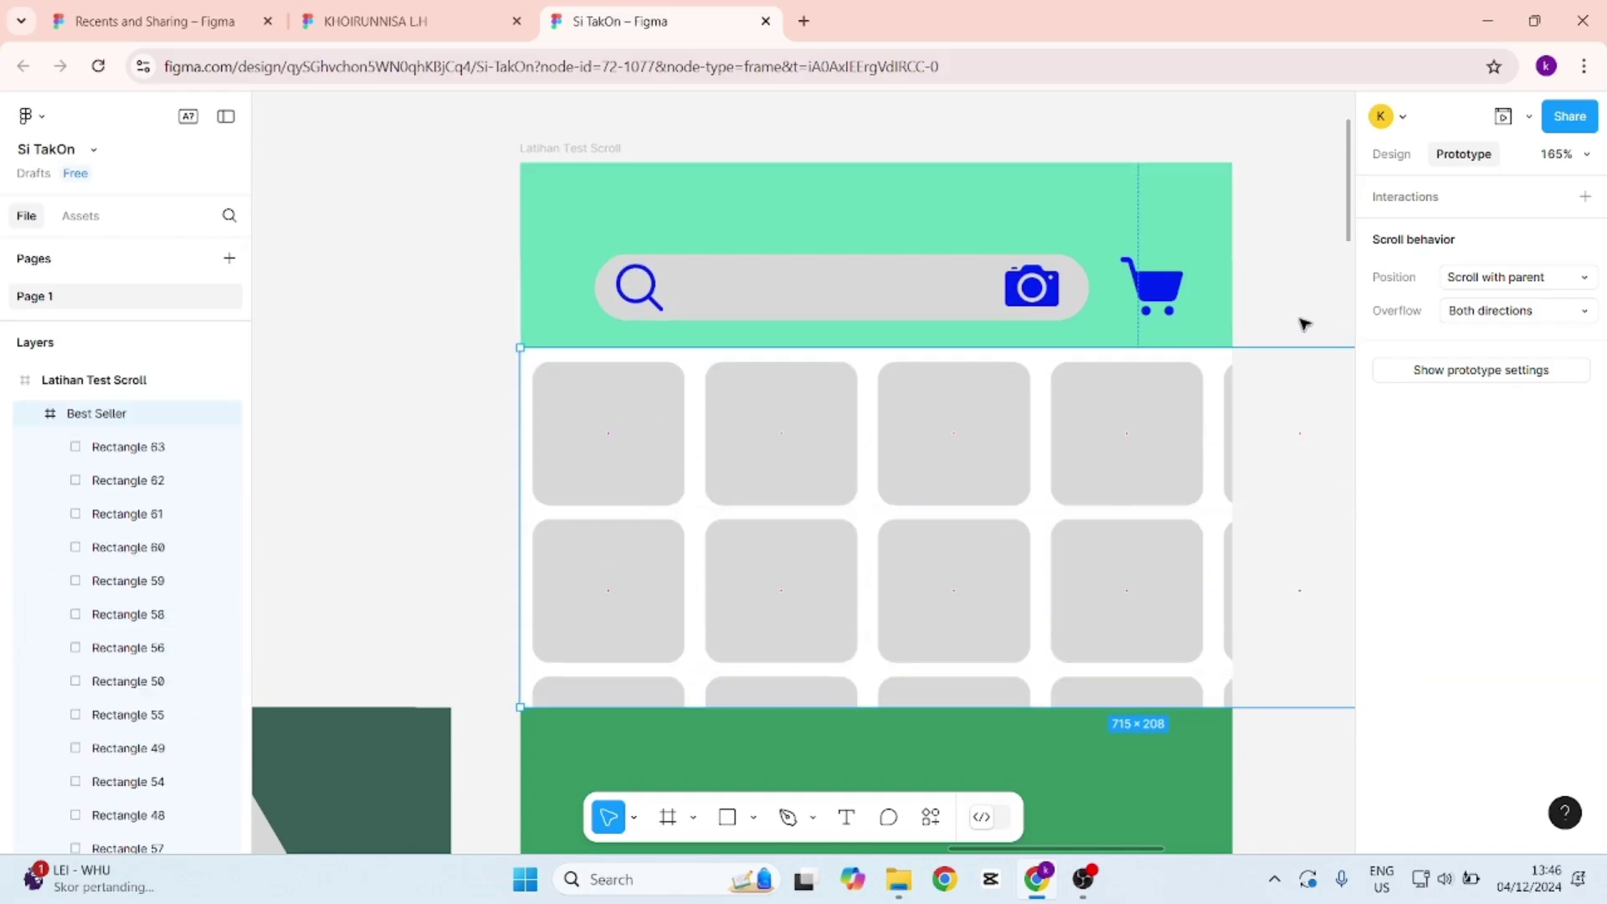
{"action": "left_click", "coordinate": [1280, 255]}
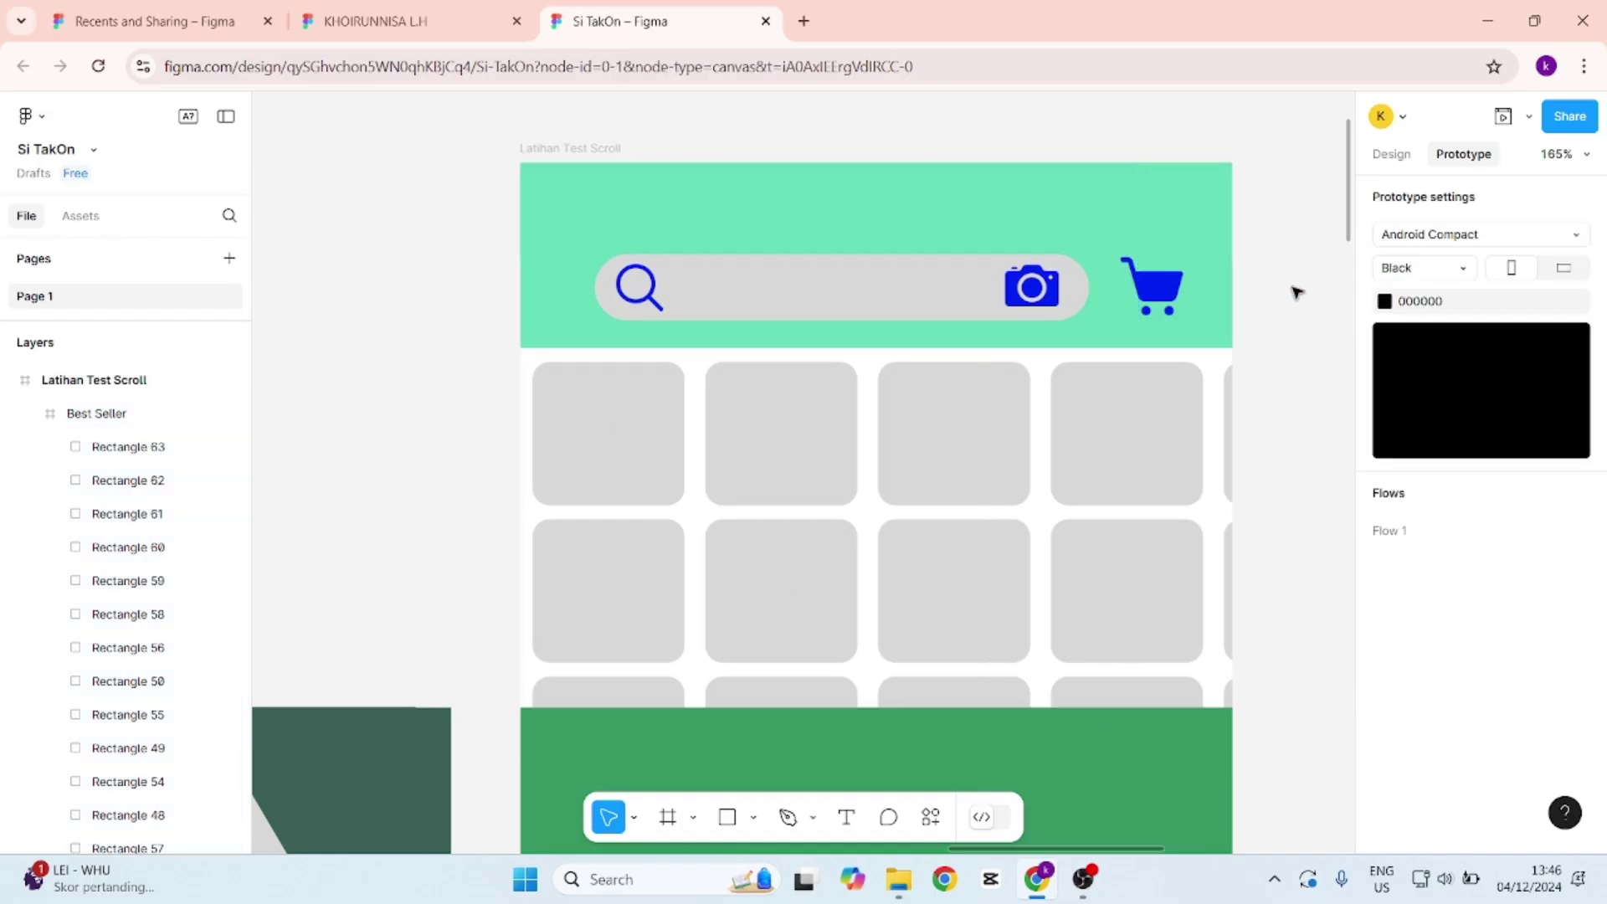
{"action": "left_click", "coordinate": [552, 362]}
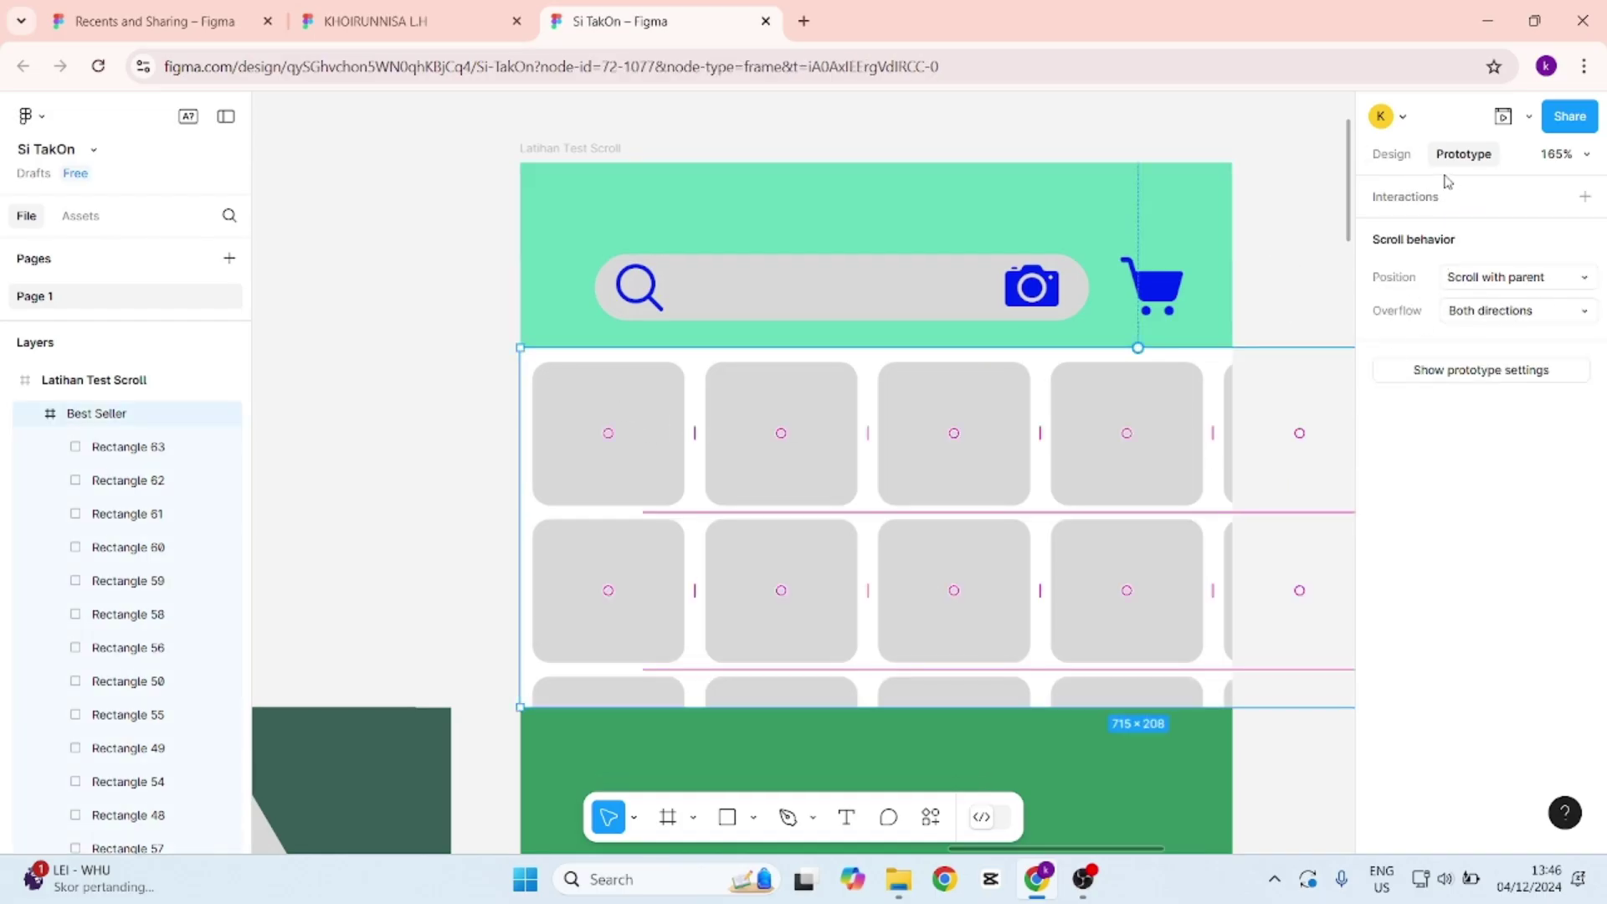
{"action": "left_click", "coordinate": [1555, 283]}
{"action": "left_click", "coordinate": [1558, 285]}
Keep overflow at Both directions and preview the prototype on a phone.
{"action": "left_click", "coordinate": [1544, 316]}
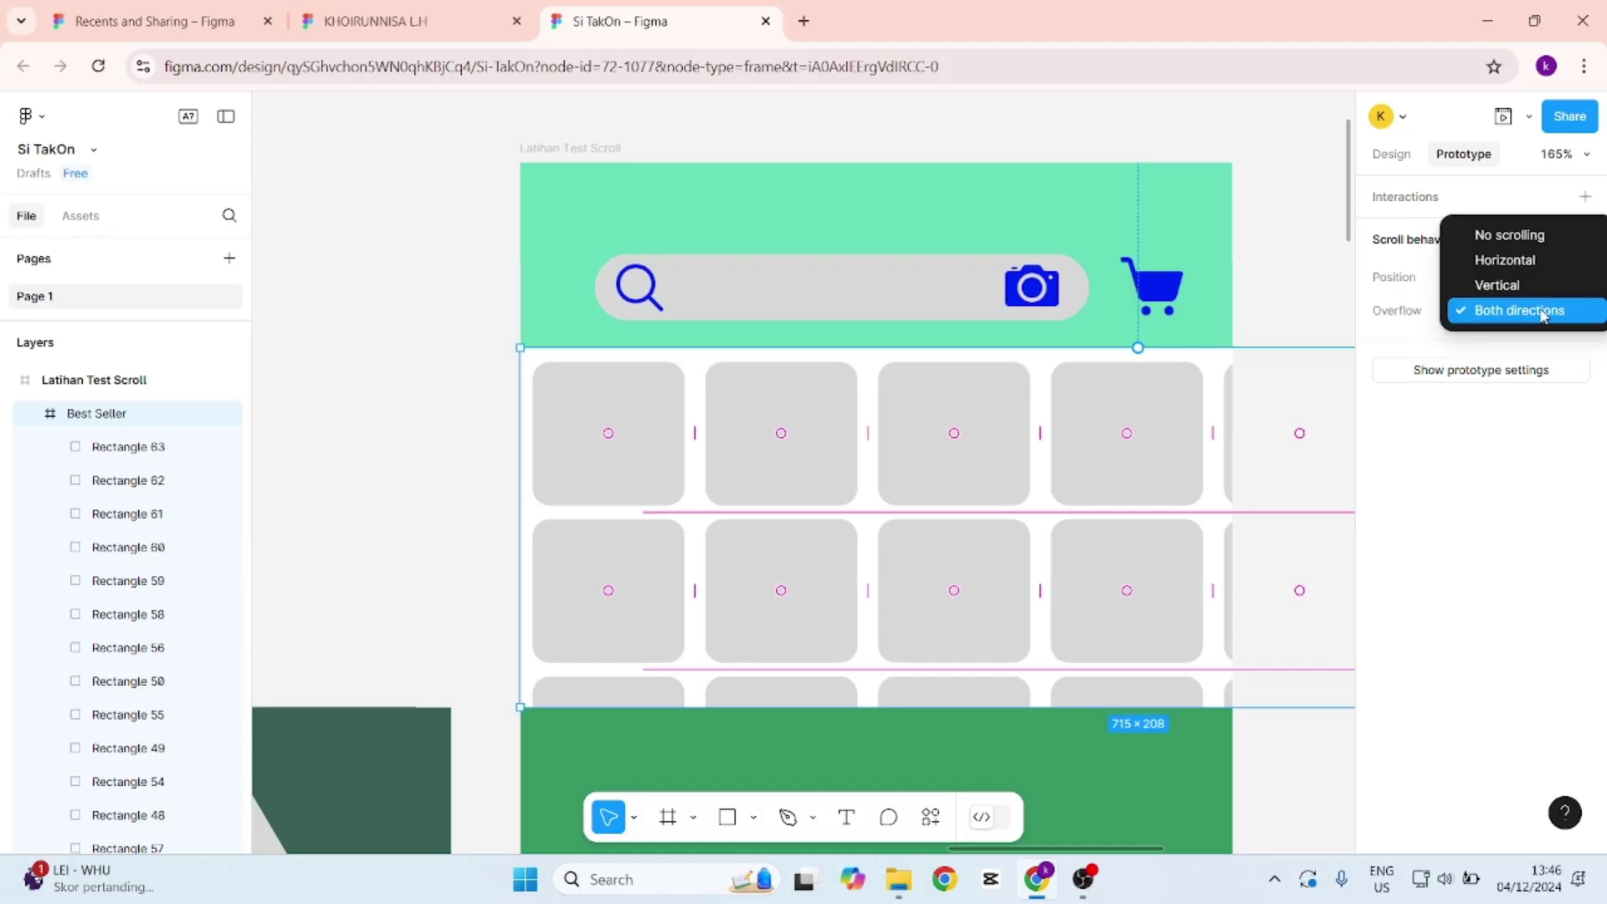
{"action": "left_click", "coordinate": [1519, 311]}
{"action": "left_click", "coordinate": [1503, 117]}
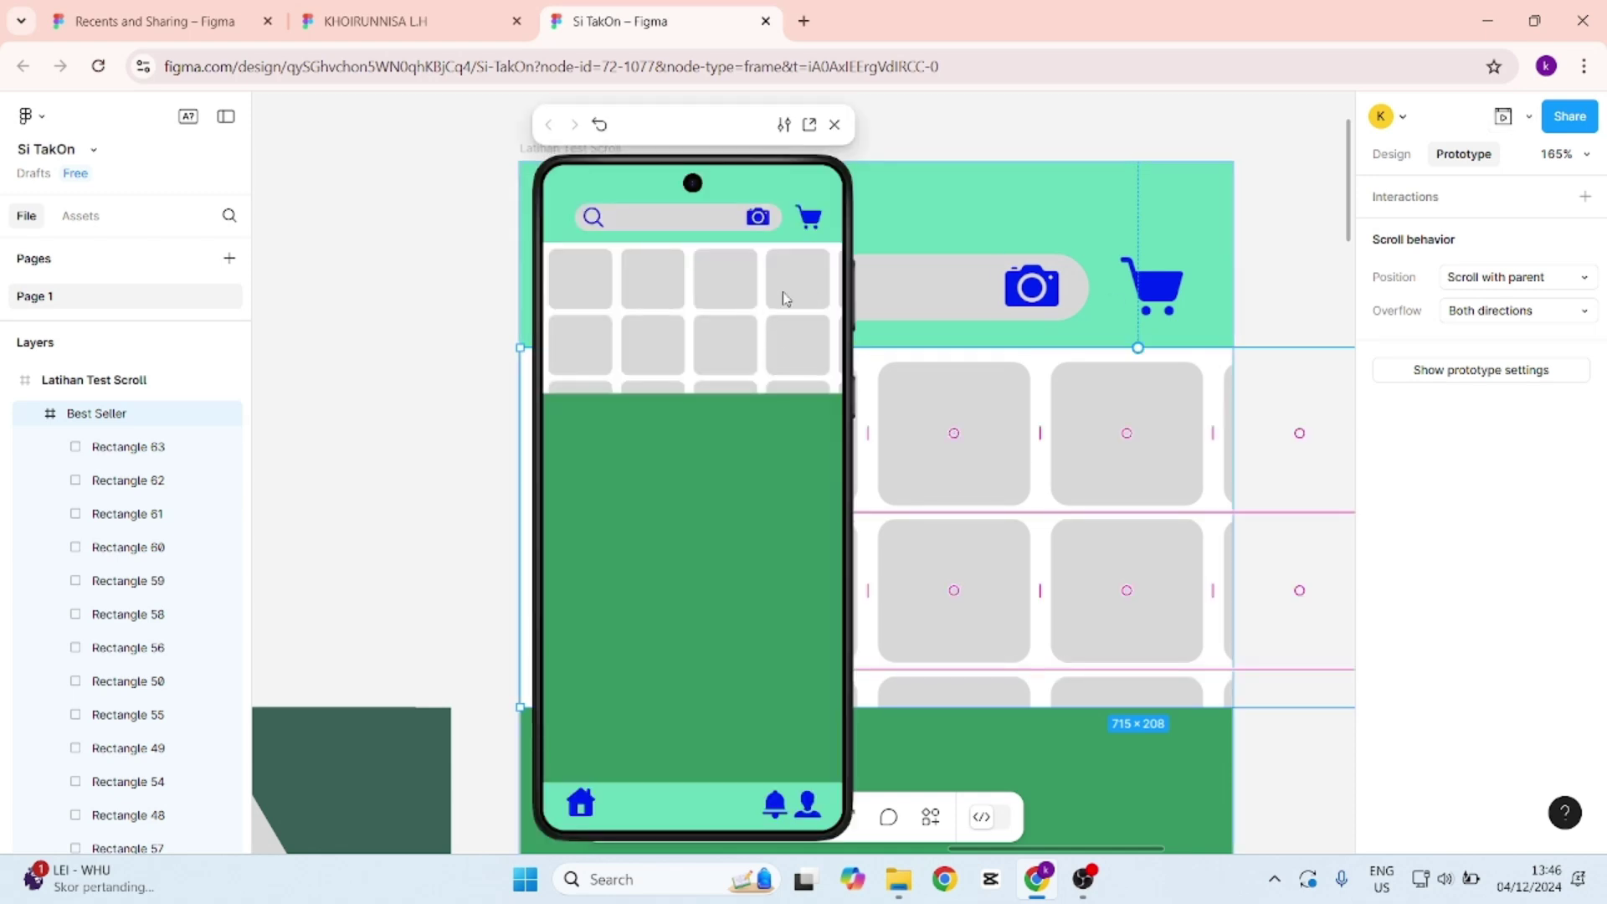
{"action": "left_click", "coordinate": [835, 127]}
Change Best Seller's overflow to Horizontal and check the sideways scrolling in the preview.
{"action": "left_click", "coordinate": [1519, 321]}
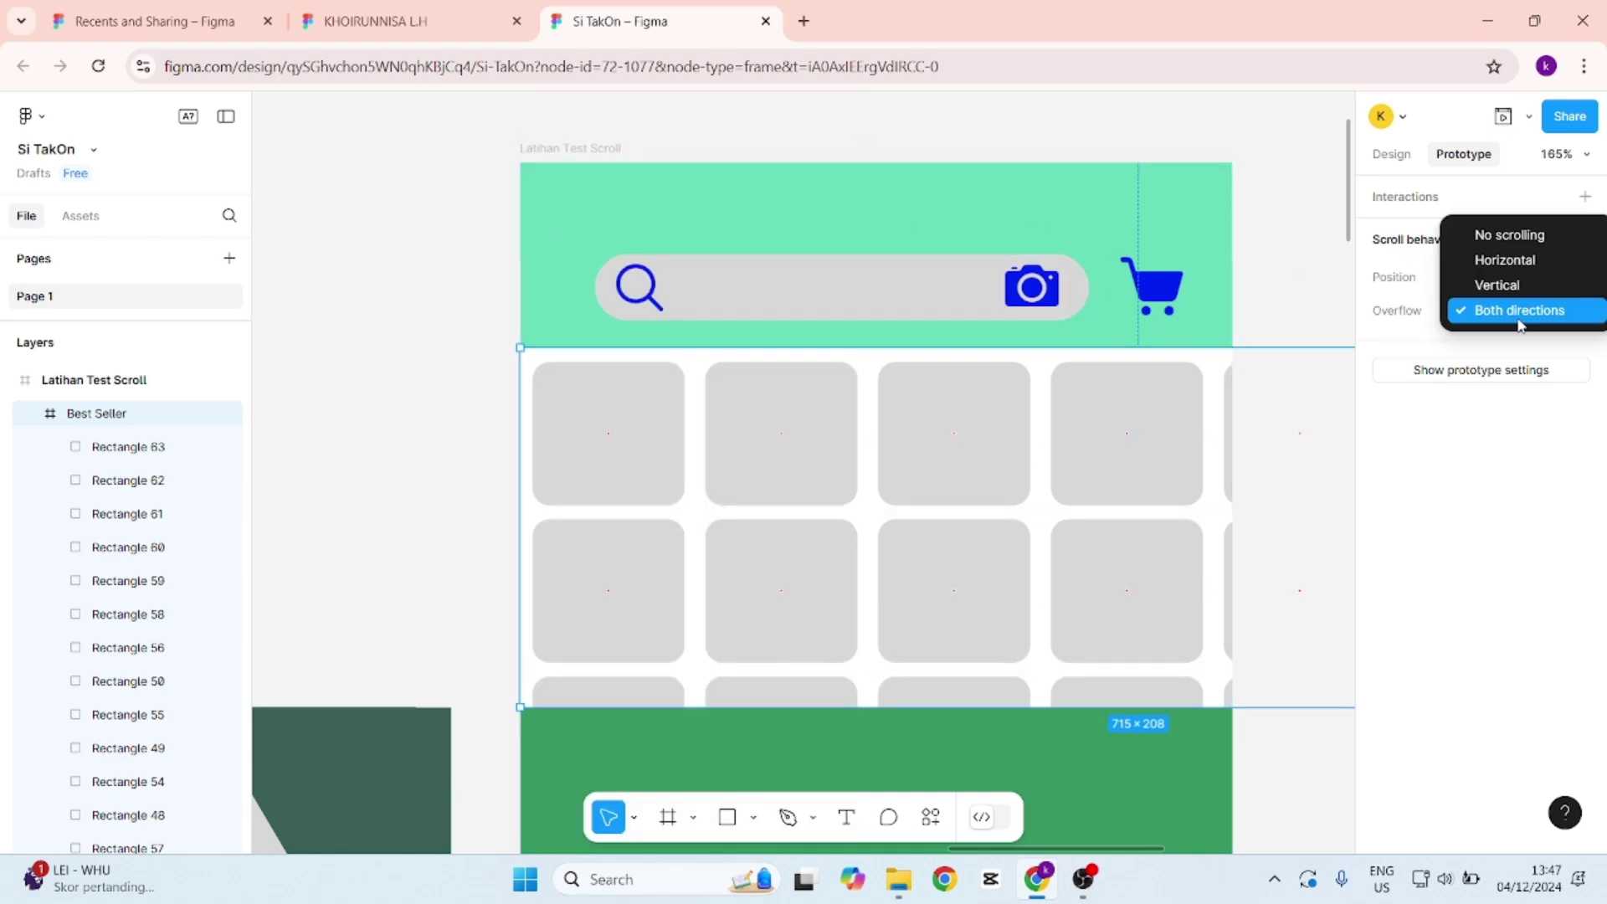
{"action": "left_click", "coordinate": [1528, 262]}
{"action": "left_click", "coordinate": [1503, 116]}
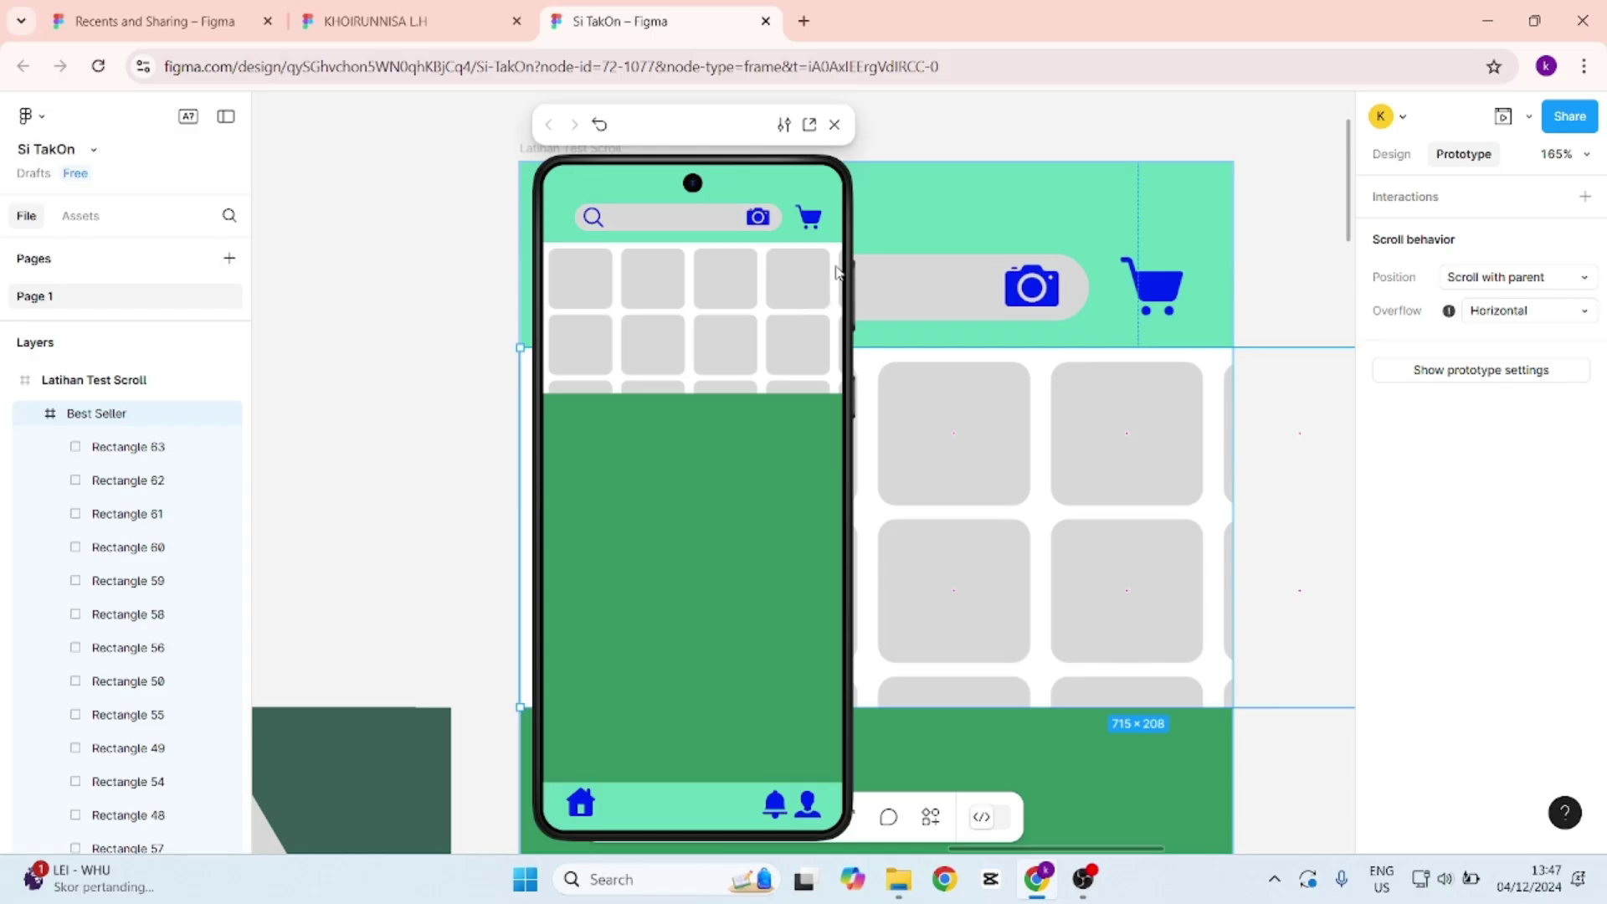
{"action": "left_click", "coordinate": [834, 125]}
{"action": "scroll", "coordinate": [837, 276], "scroll_direction": "up", "scroll_amount": 1}
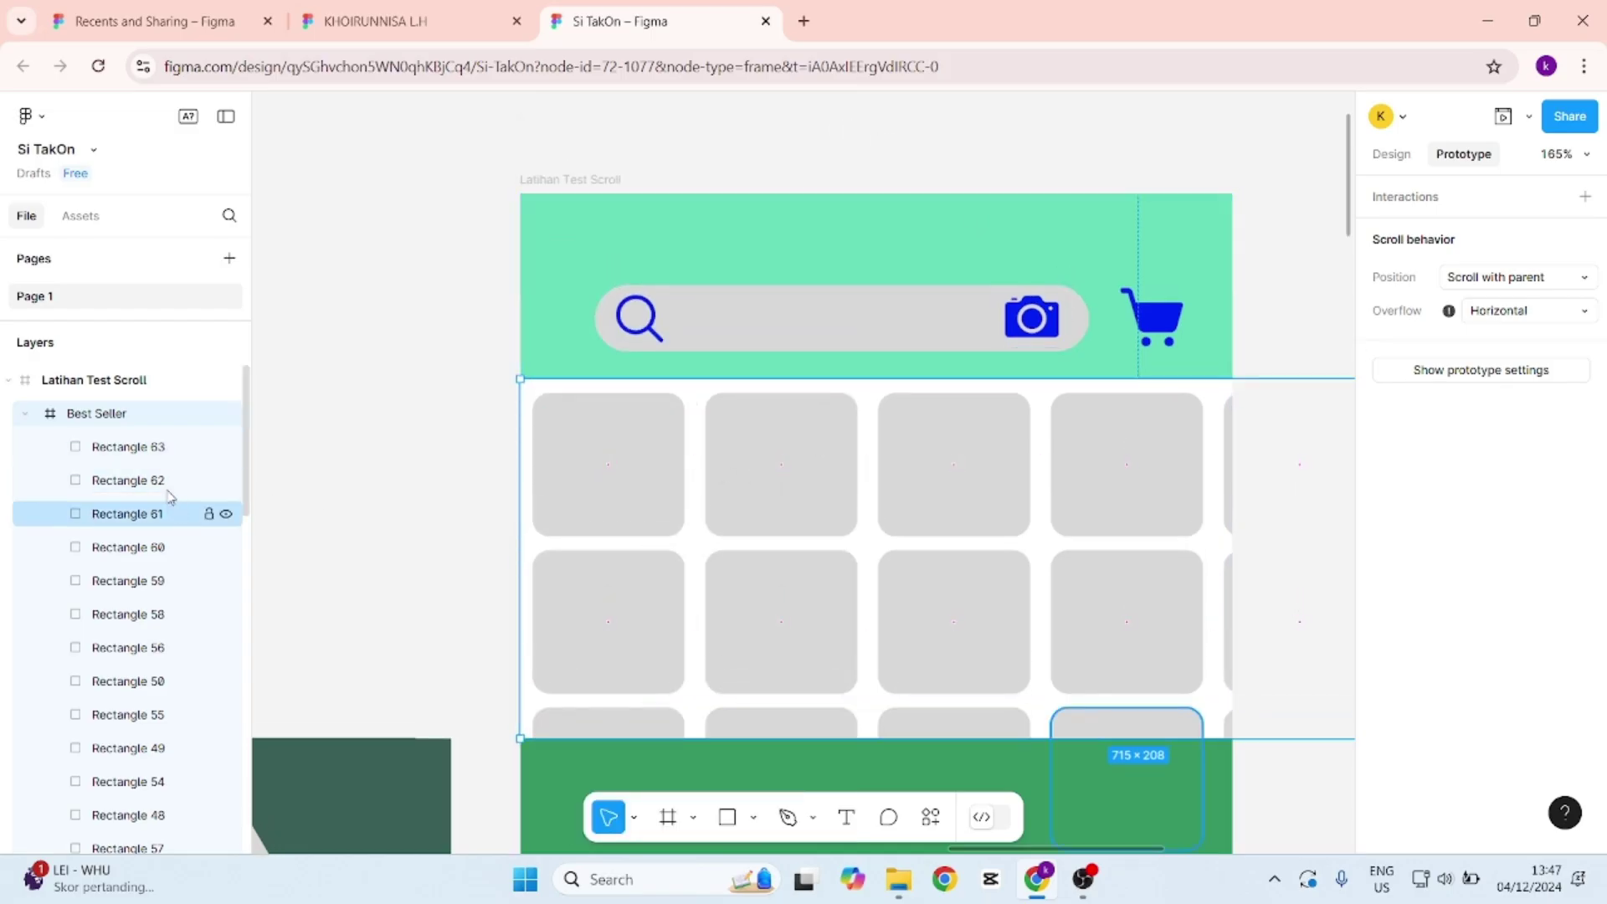
{"action": "scroll", "coordinate": [180, 457], "scroll_direction": "down", "scroll_amount": 3}
{"action": "scroll", "coordinate": [172, 460], "scroll_direction": "up", "scroll_amount": 3}
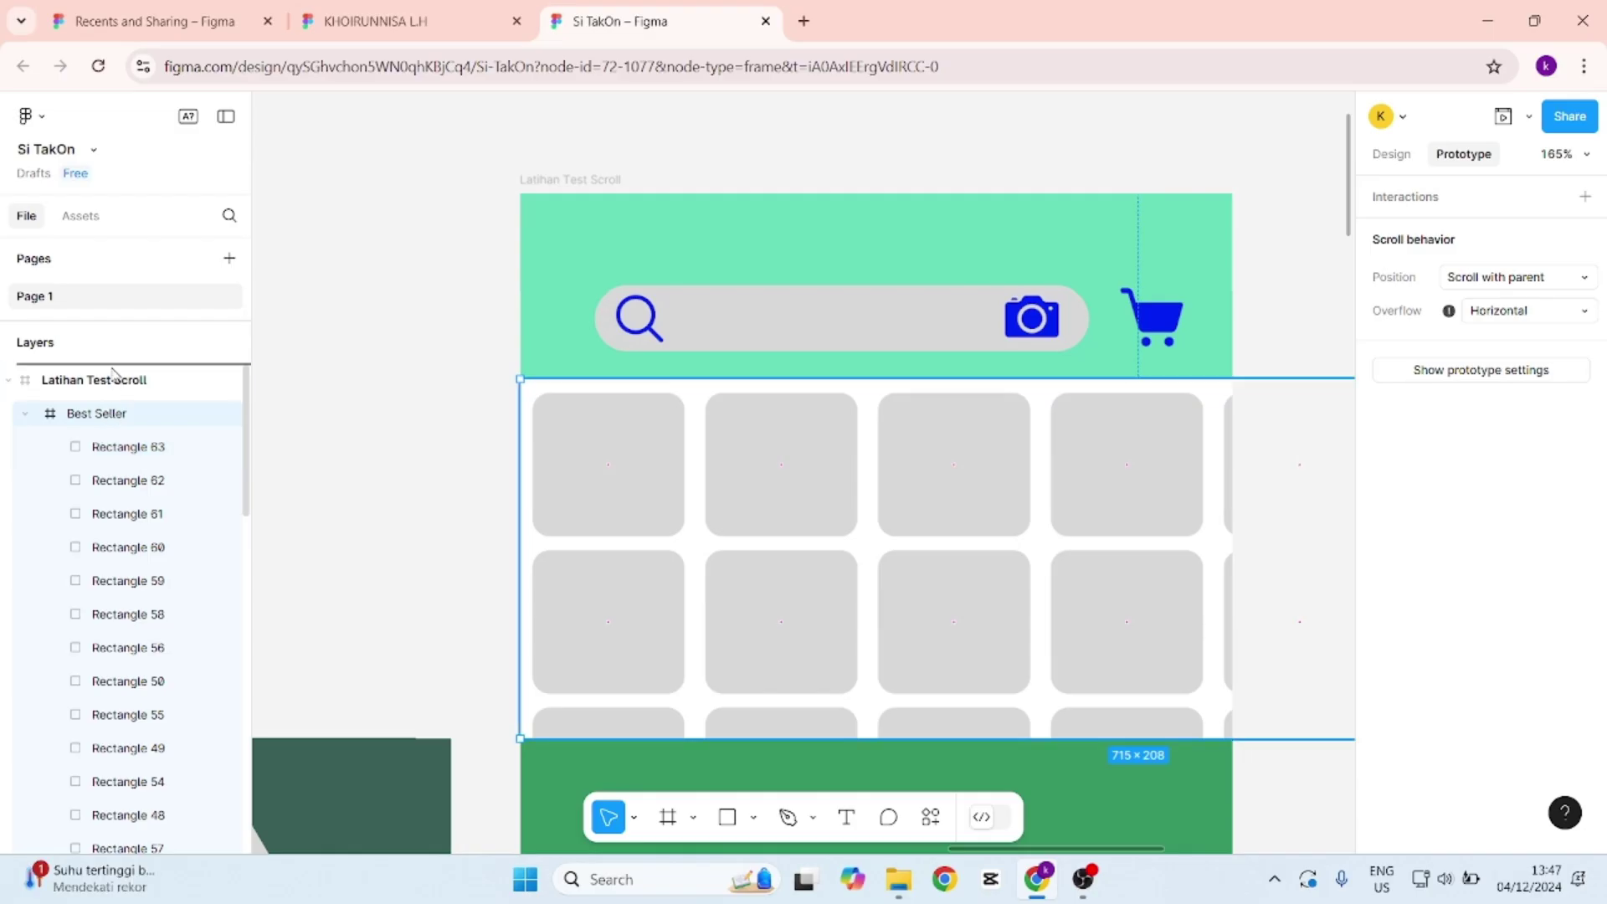
Adjust the Best Seller layer, reselect it and preview its sideways scrolling on a phone.
{"action": "left_click_drag", "start_coordinate": [114, 374], "coordinate": [116, 374]}
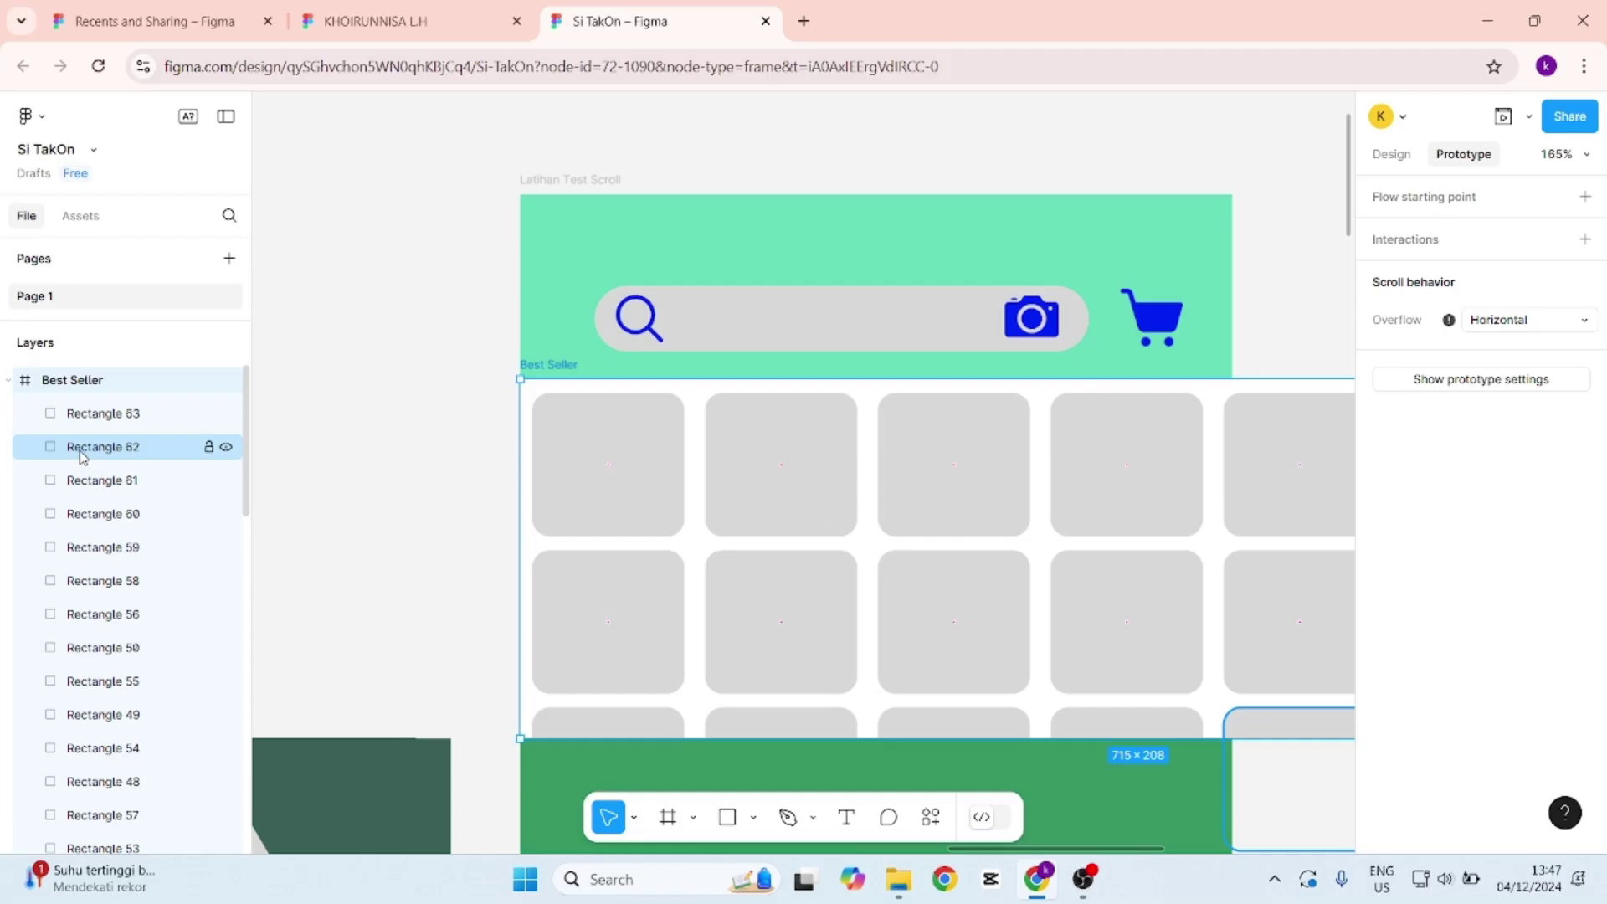
{"action": "left_click", "coordinate": [430, 251]}
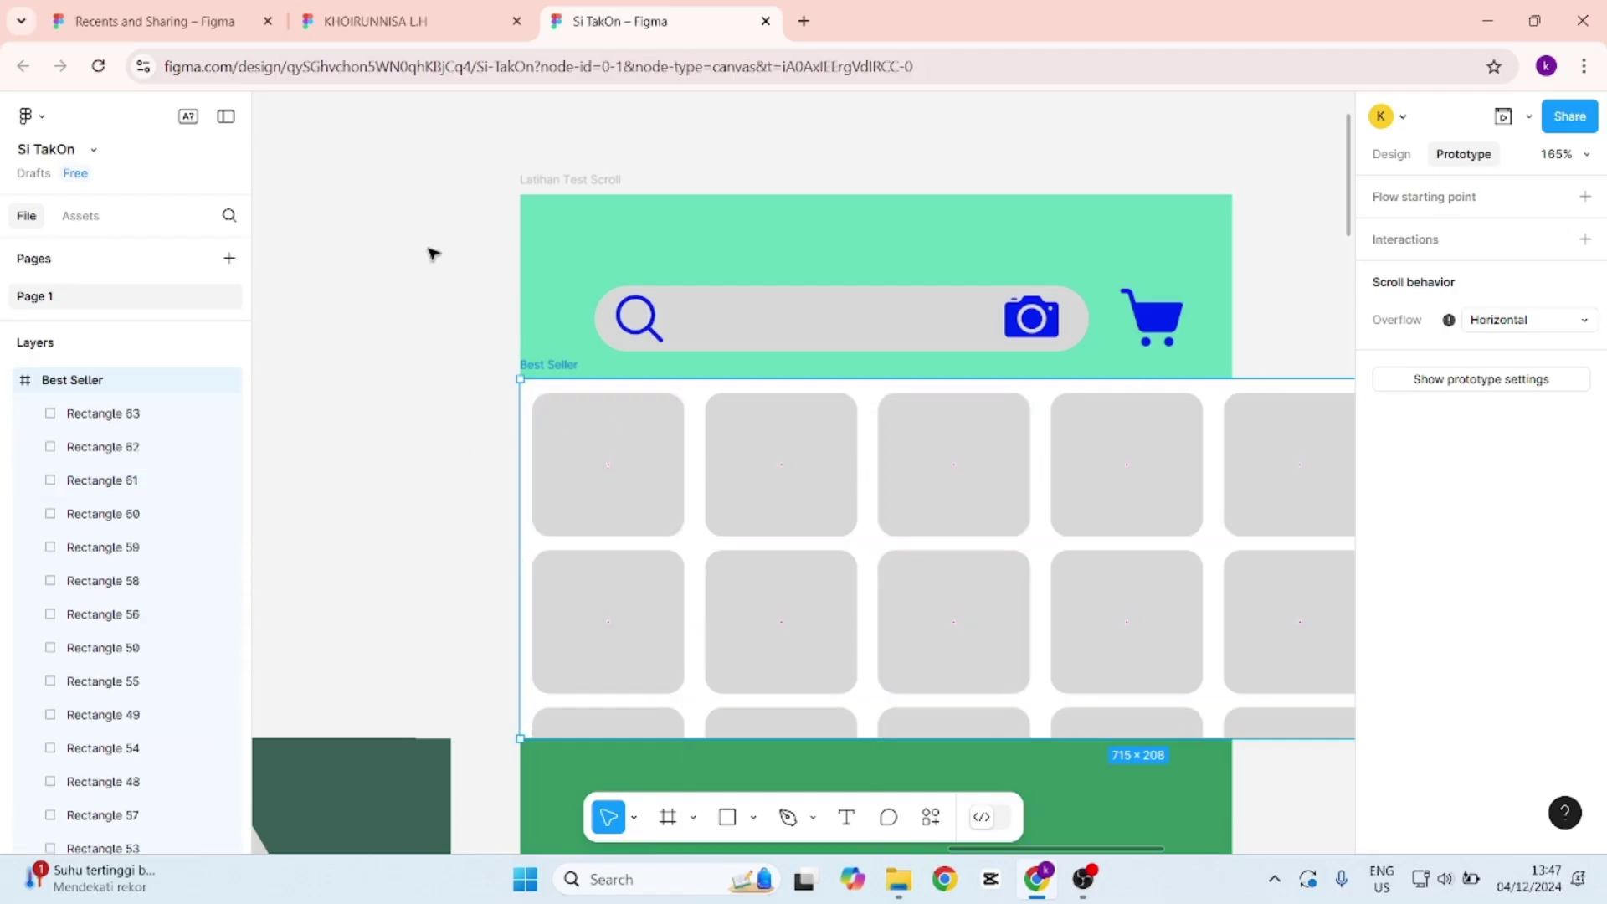
{"action": "left_click", "coordinate": [548, 370]}
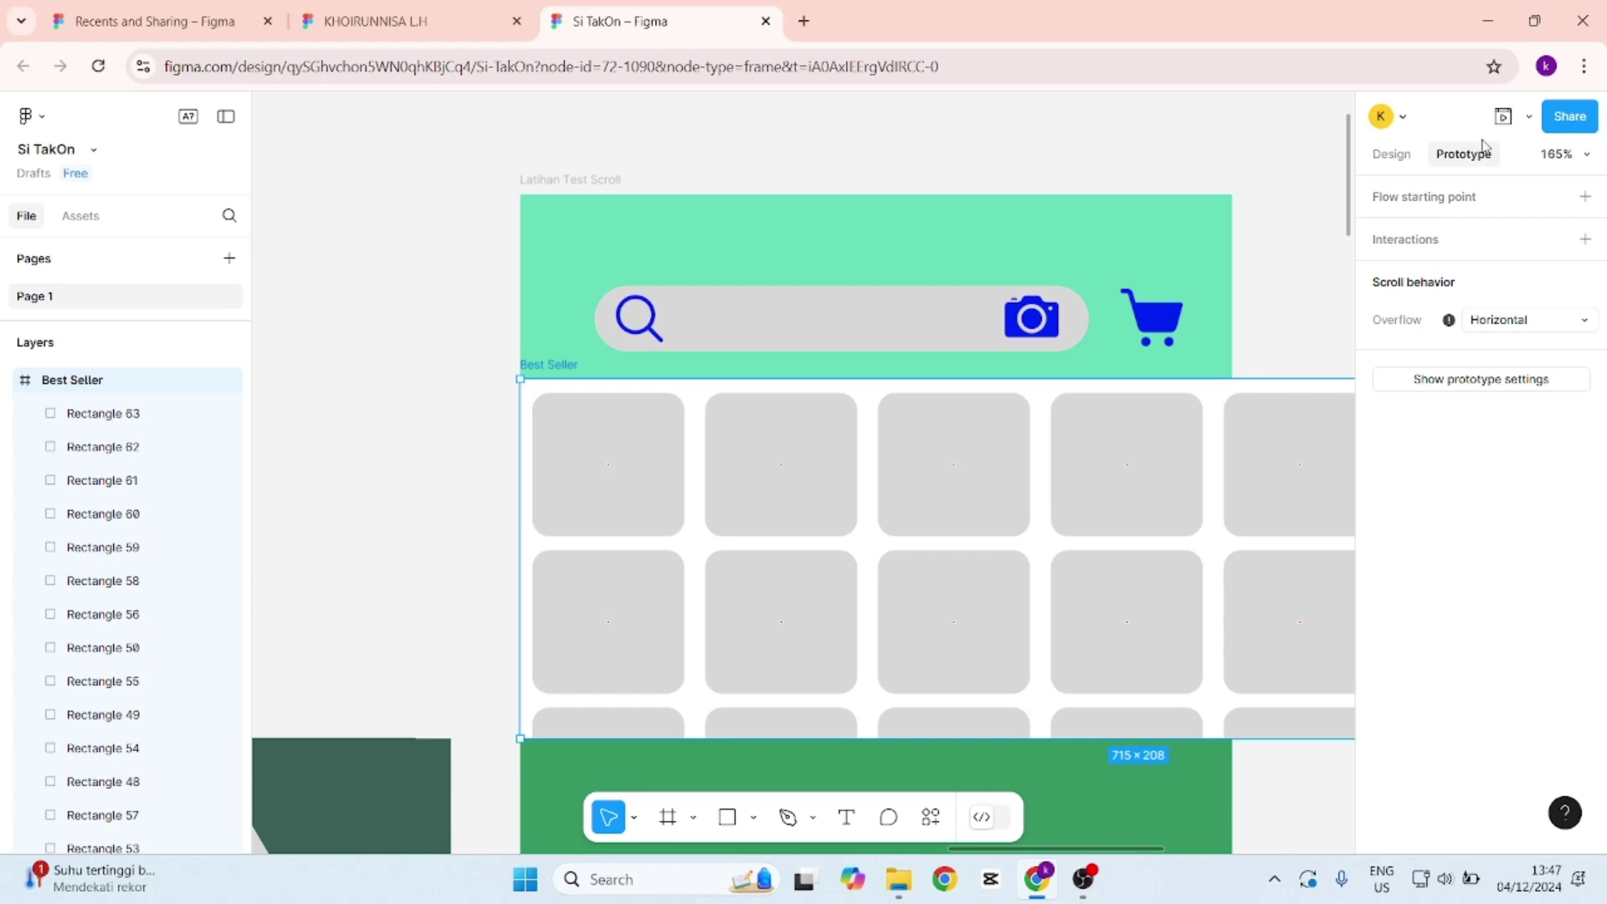
{"action": "left_click", "coordinate": [1503, 116]}
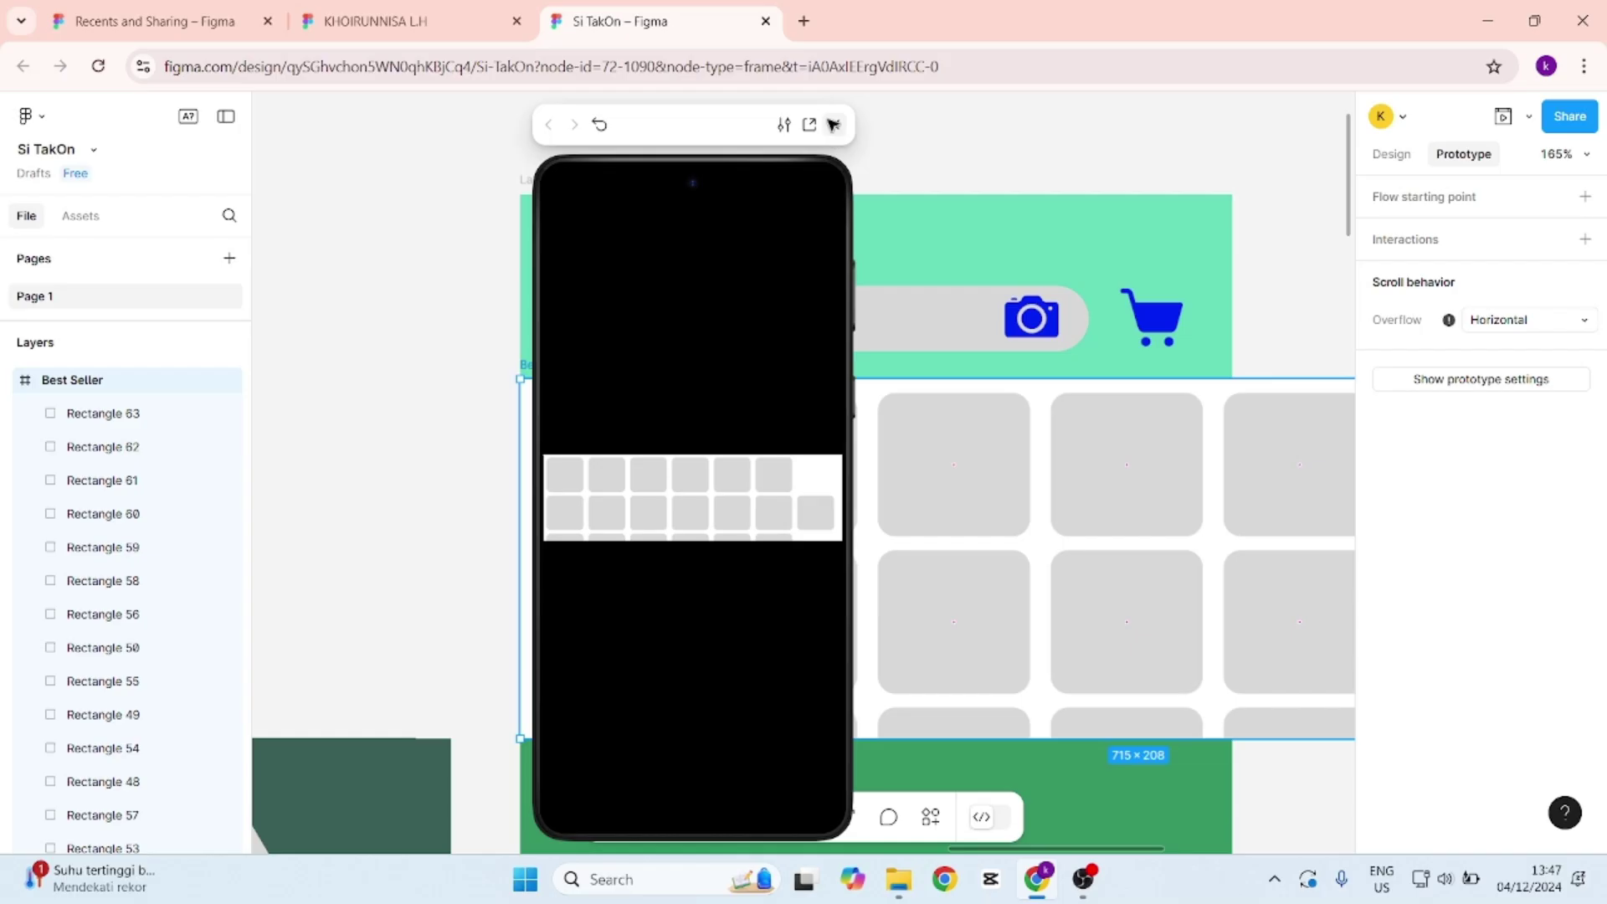
{"action": "left_click", "coordinate": [831, 126]}
Reselect the Best Seller frame and show its 715×208 size and layout properties.
{"action": "scroll", "coordinate": [1177, 358], "scroll_direction": "down", "scroll_amount": 1}
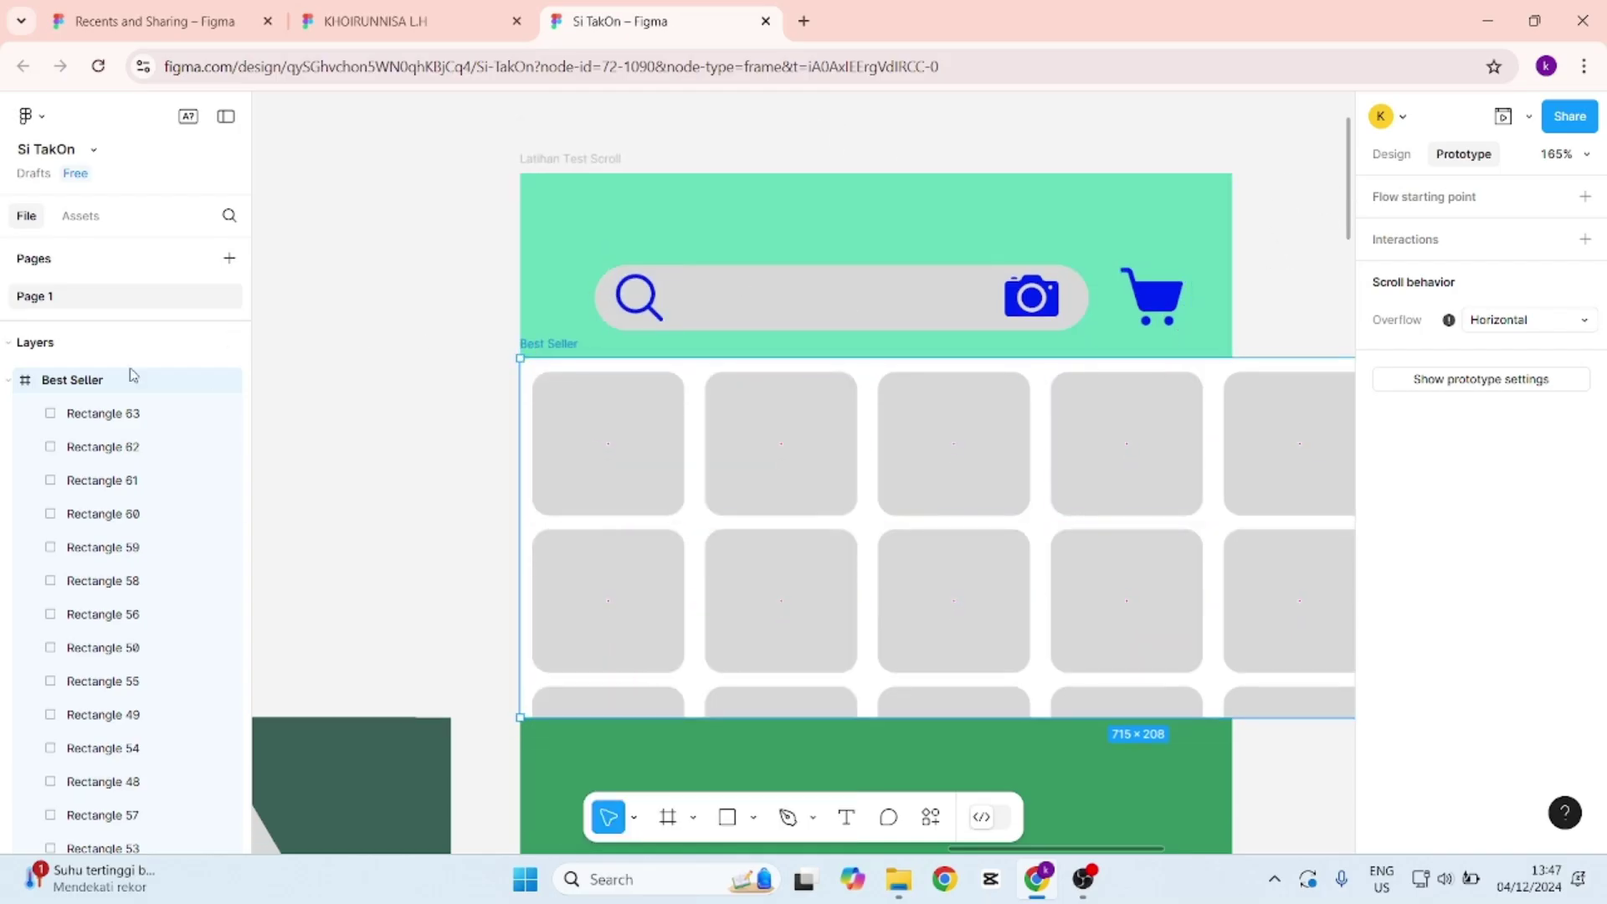
{"action": "scroll", "coordinate": [105, 386], "scroll_direction": "down", "scroll_amount": 5}
{"action": "scroll", "coordinate": [100, 385], "scroll_direction": "up", "scroll_amount": 5}
{"action": "key", "text": "Escape"}
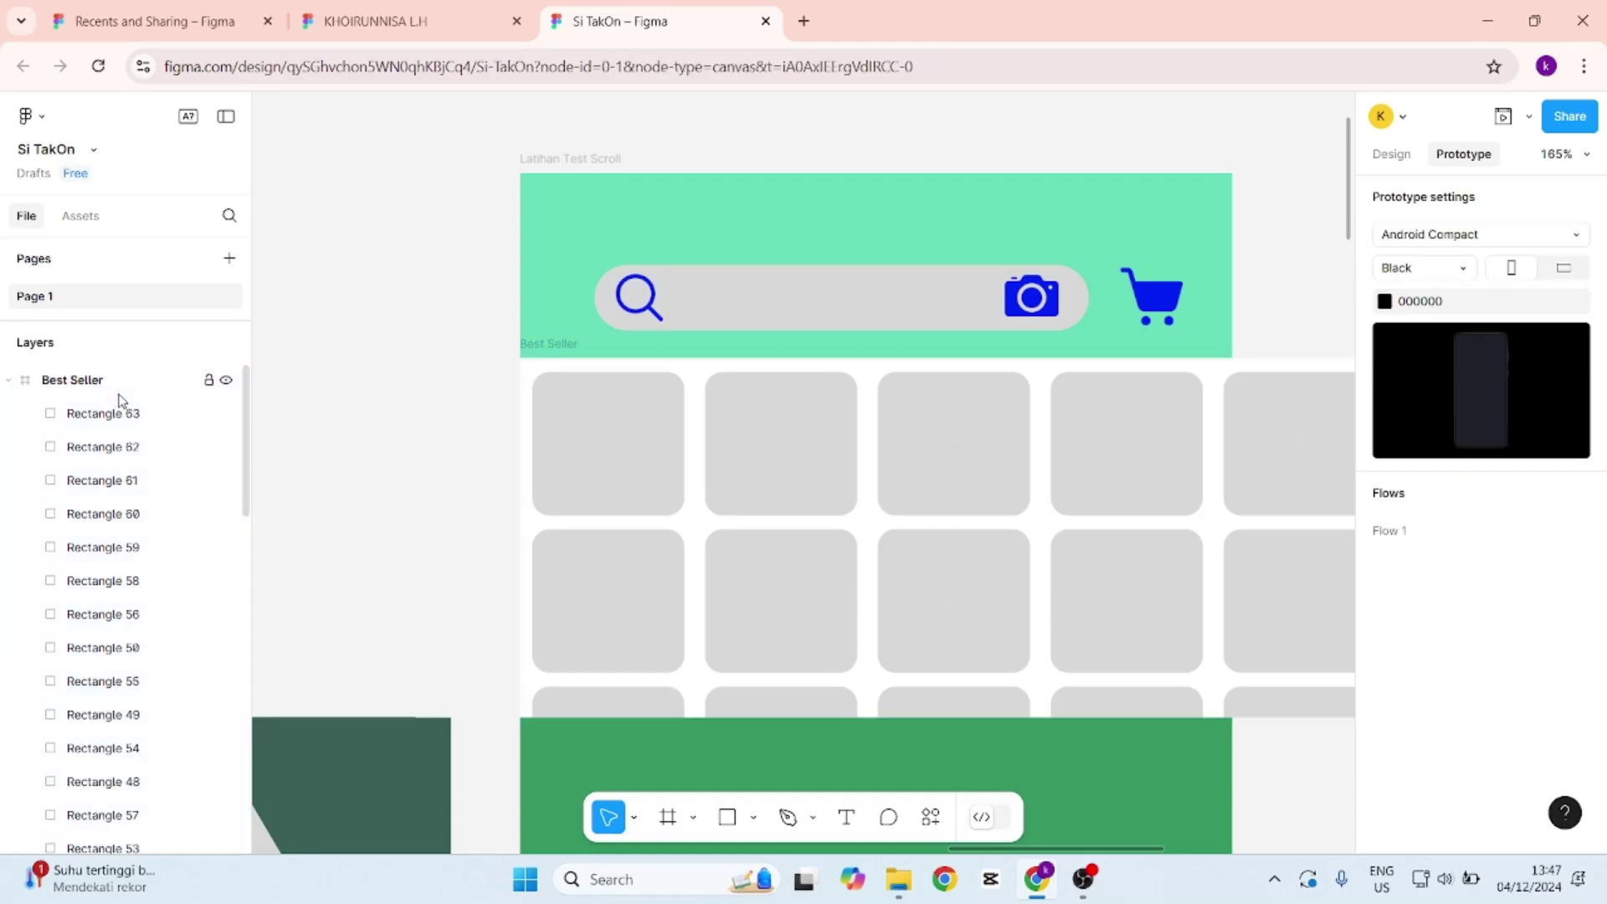
{"action": "left_click", "coordinate": [123, 394]}
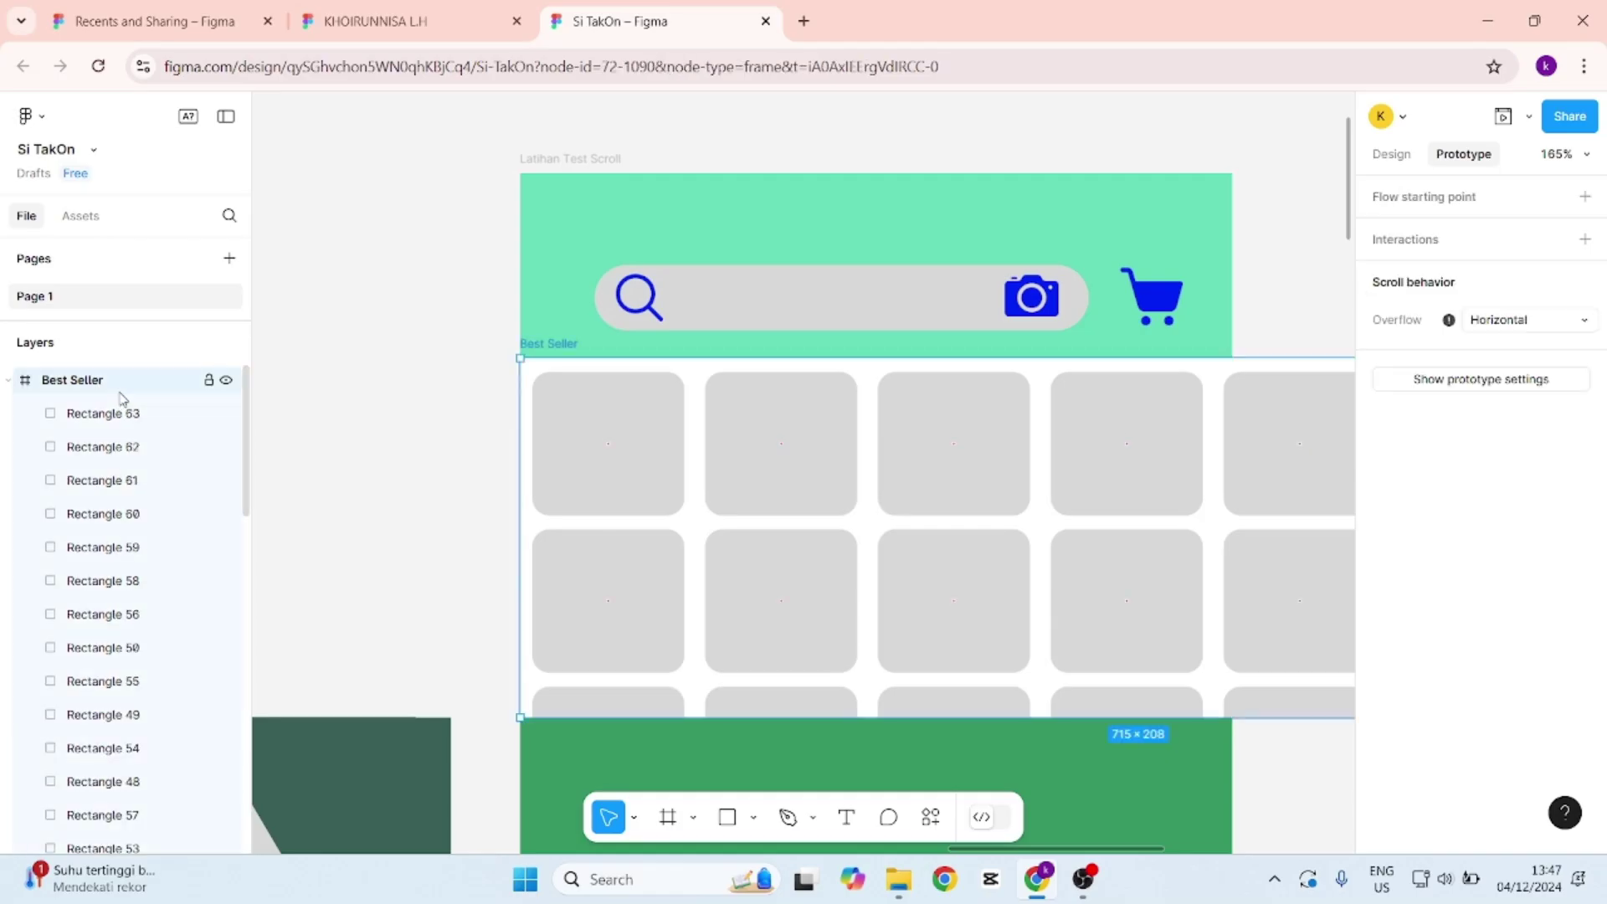
{"action": "left_click", "coordinate": [123, 401]}
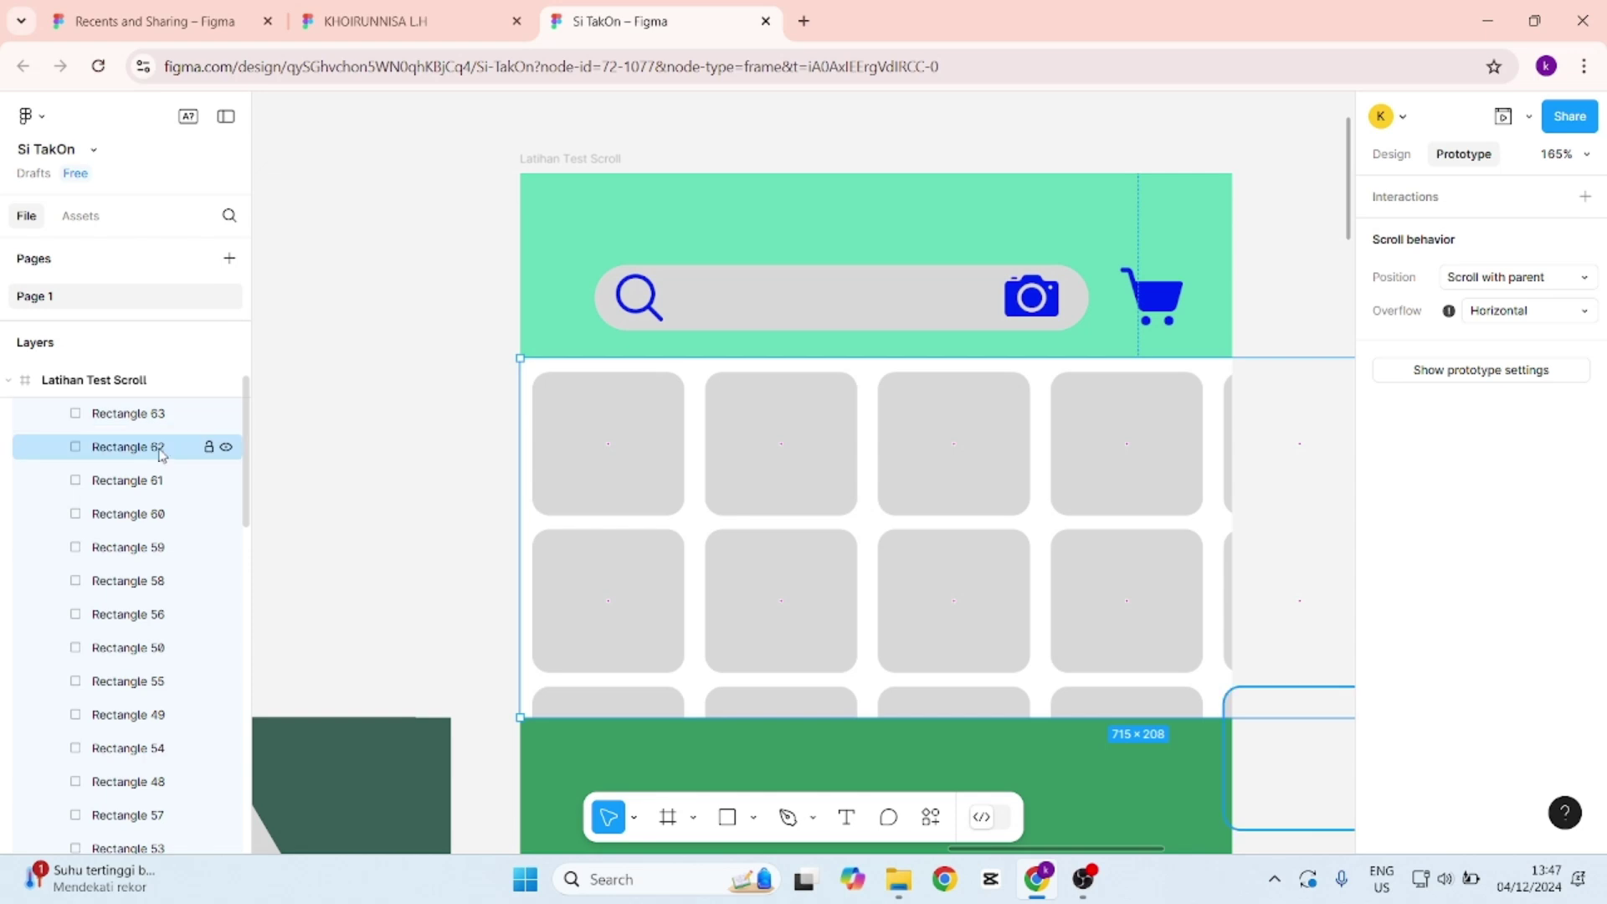
{"action": "left_click", "coordinate": [130, 416]}
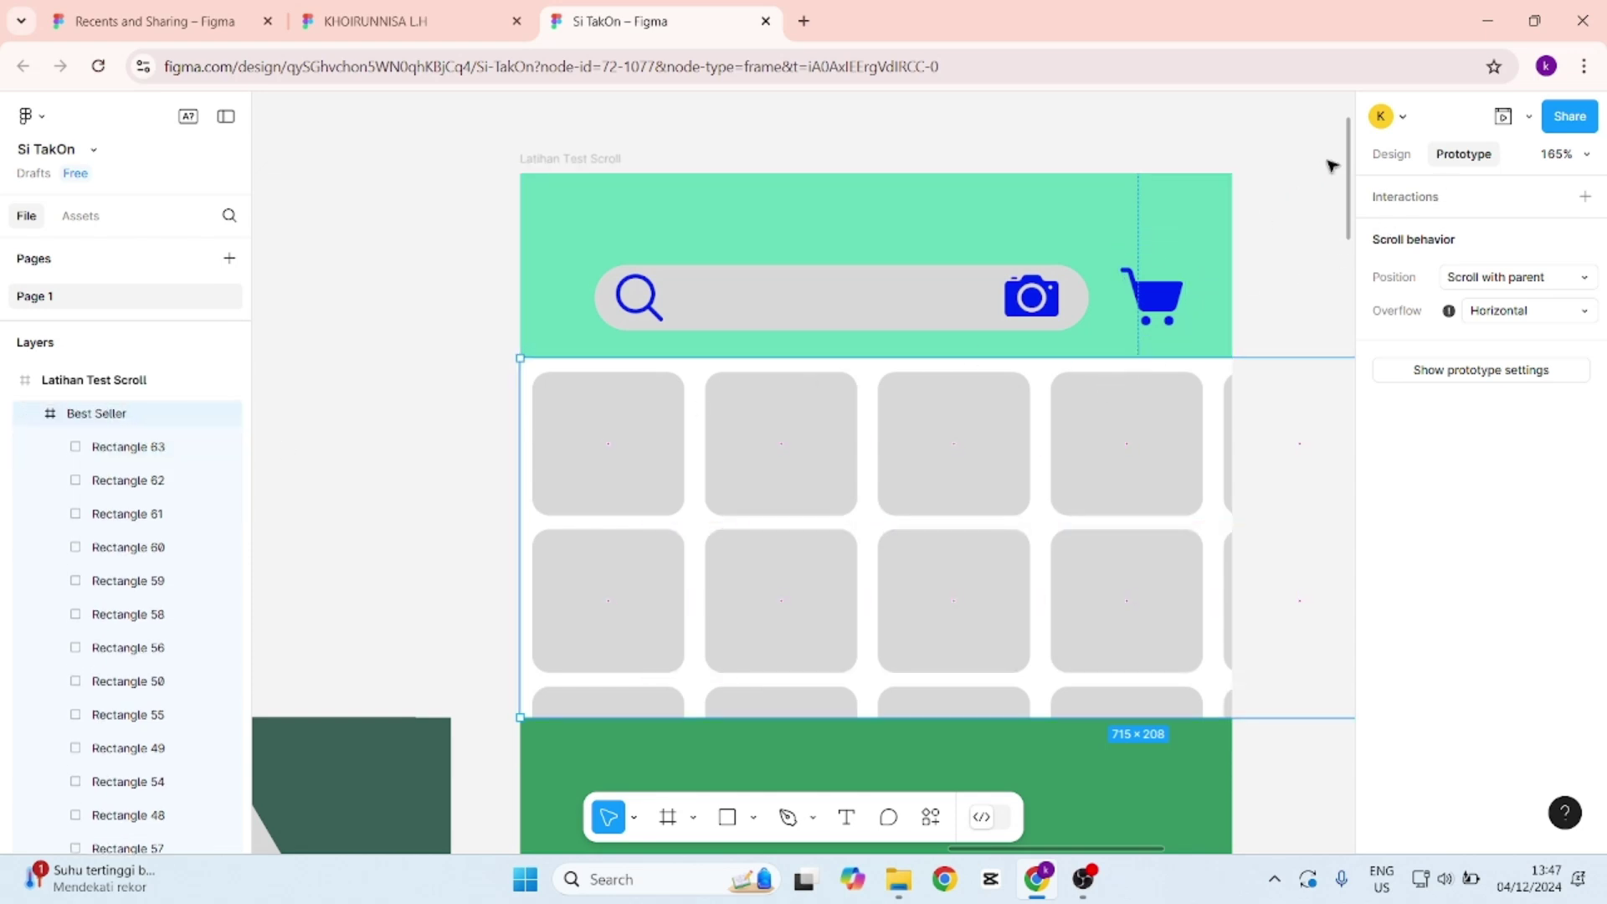
{"action": "left_click", "coordinate": [1392, 154]}
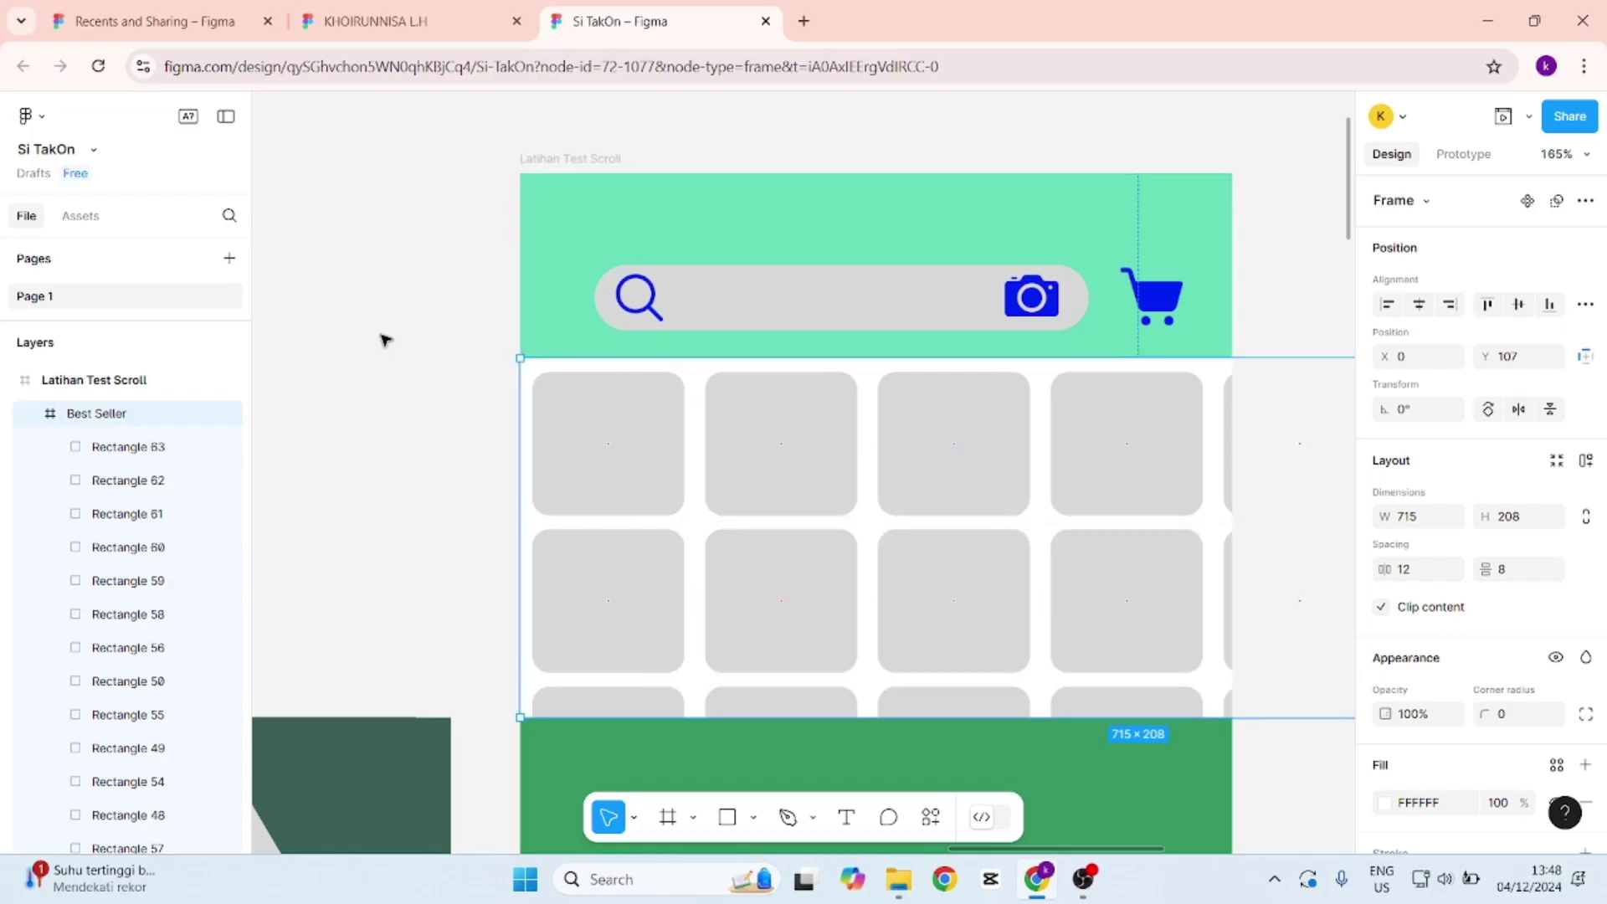
Resize the Best Seller frame to W 412, clipping the card grid at the phone's edge.
{"action": "left_click", "coordinate": [463, 327]}
{"action": "left_click", "coordinate": [542, 369]}
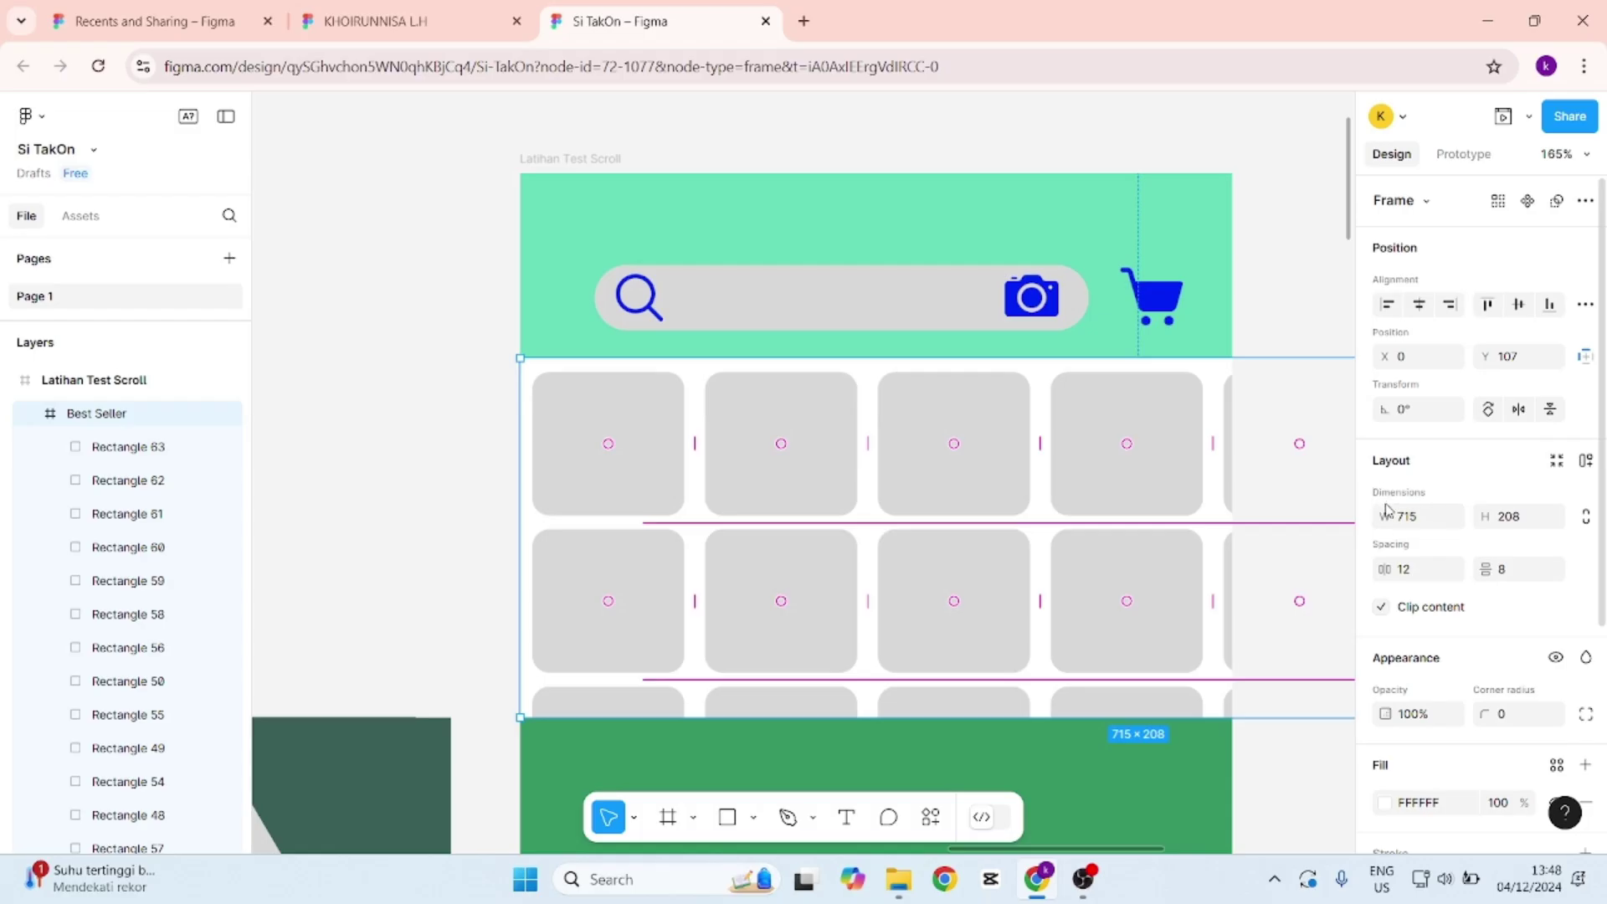
{"action": "left_click", "coordinate": [1413, 522]}
{"action": "type", "text": "412"}
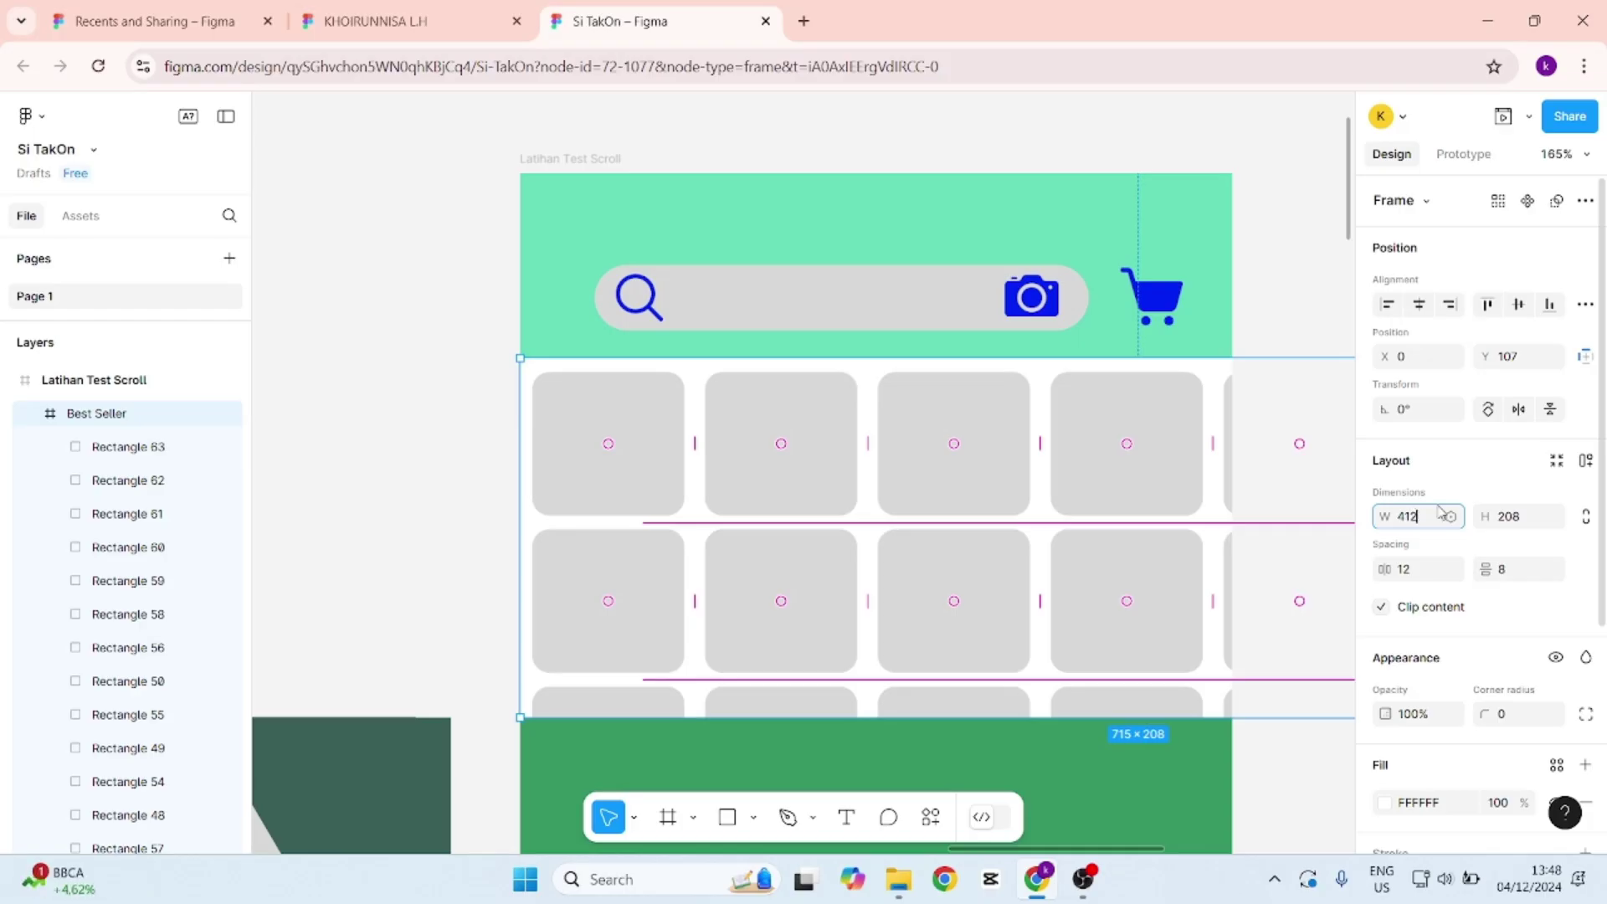
{"action": "key", "text": "Return"}
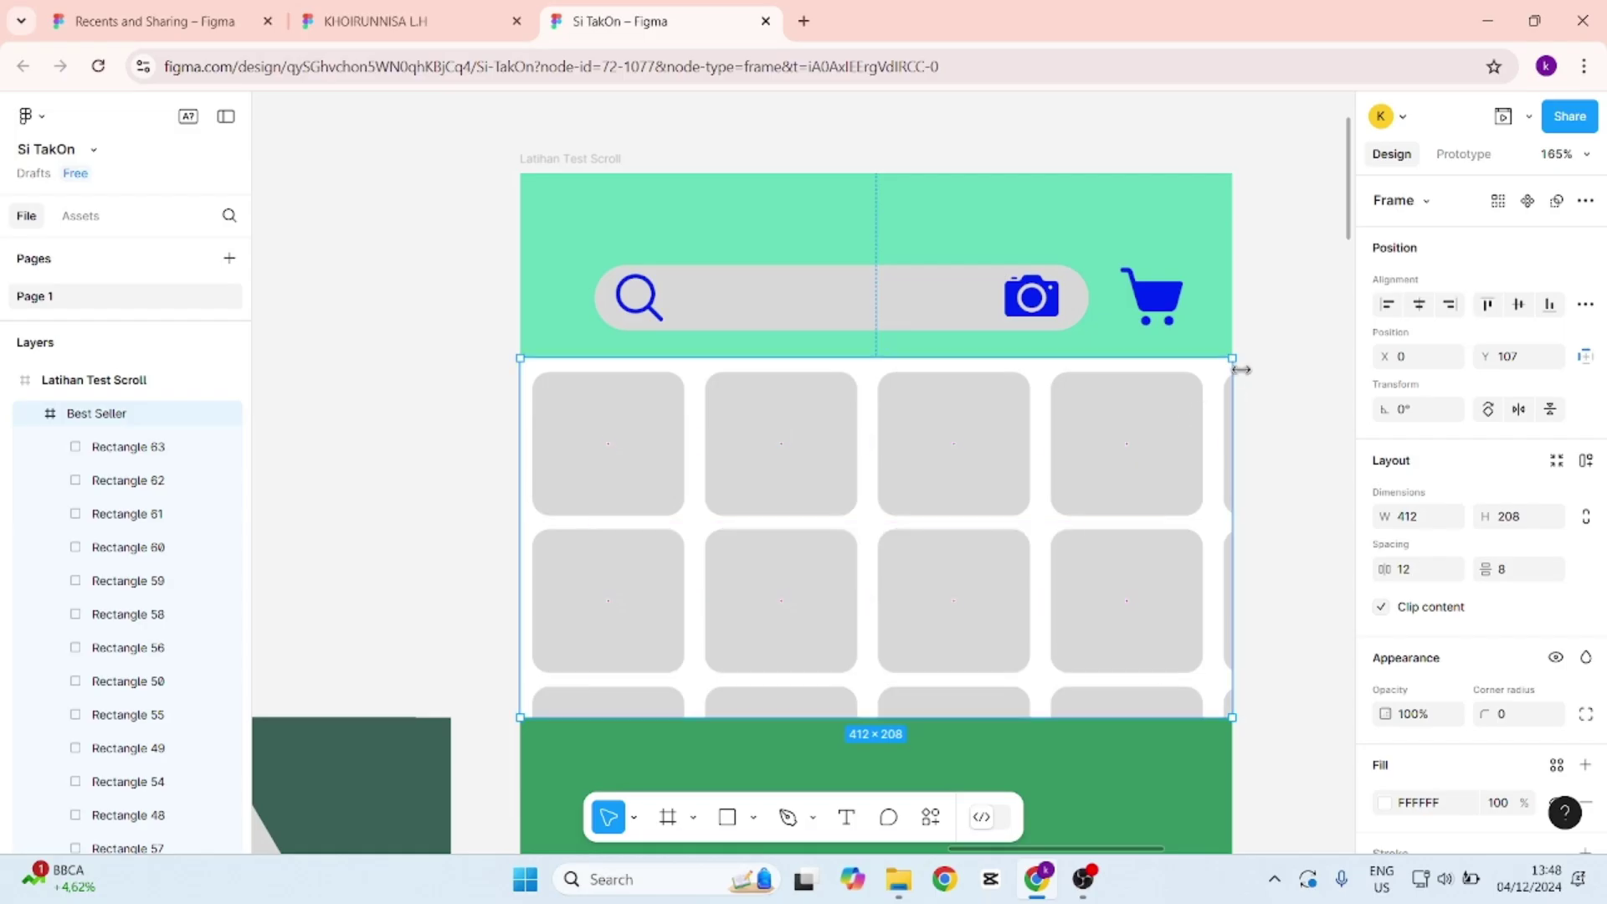
{"action": "left_click", "coordinate": [423, 305]}
{"action": "left_click", "coordinate": [555, 364]}
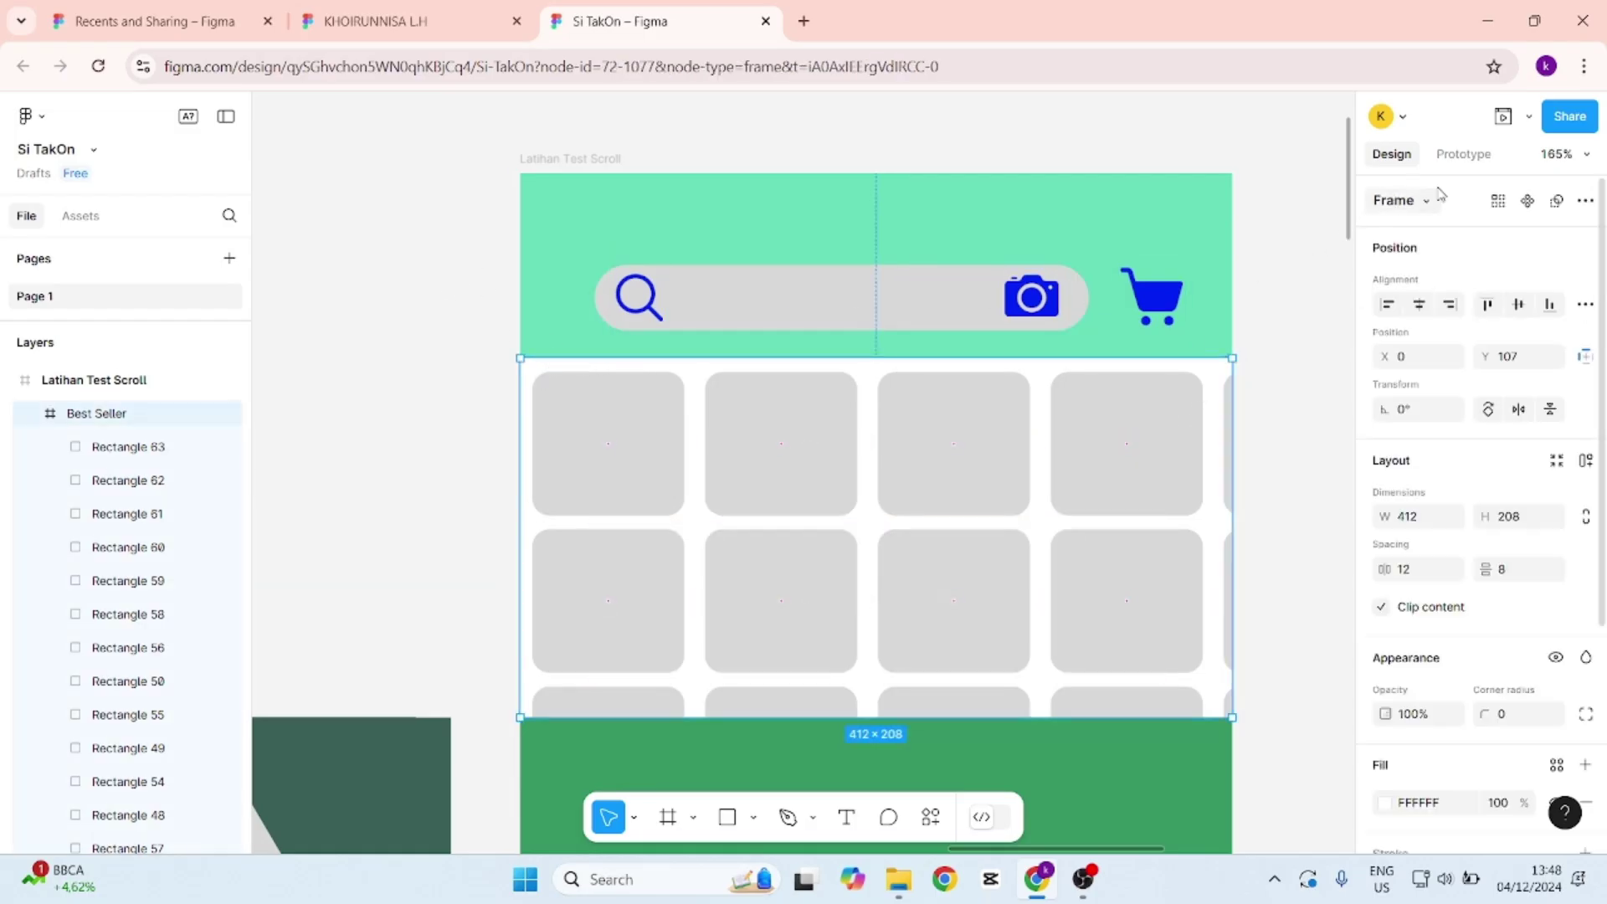
{"action": "left_click", "coordinate": [1465, 154]}
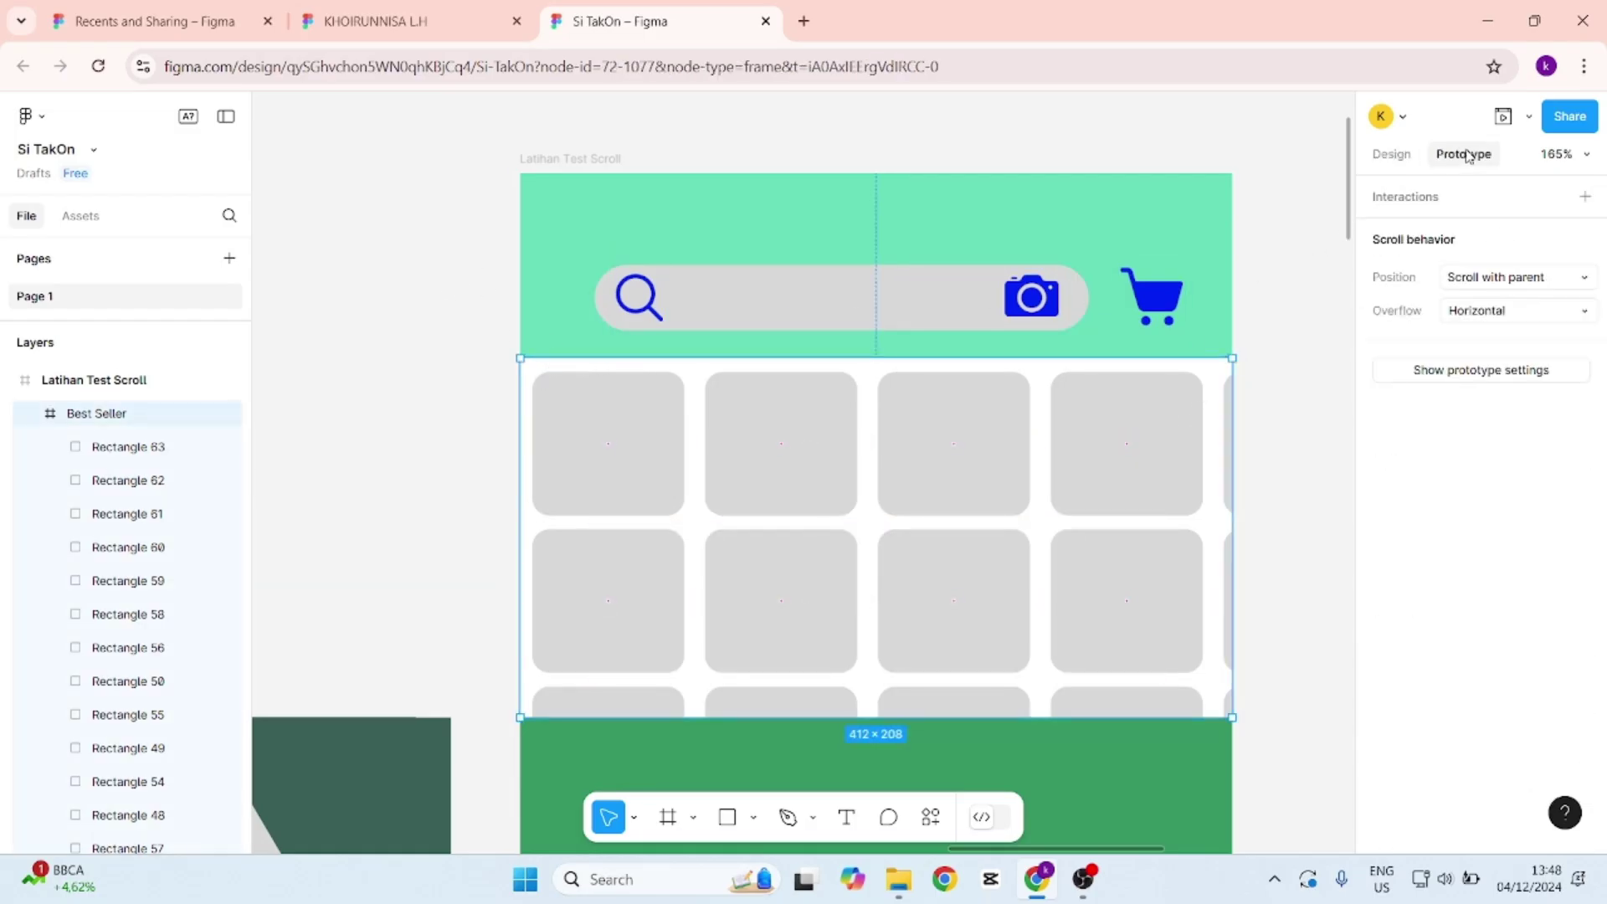
Set Best Seller's overflow to Both directions and drag the grid around in the phone preview.
{"action": "left_click", "coordinate": [1535, 312]}
{"action": "left_click", "coordinate": [1538, 362]}
{"action": "left_click", "coordinate": [1503, 116]}
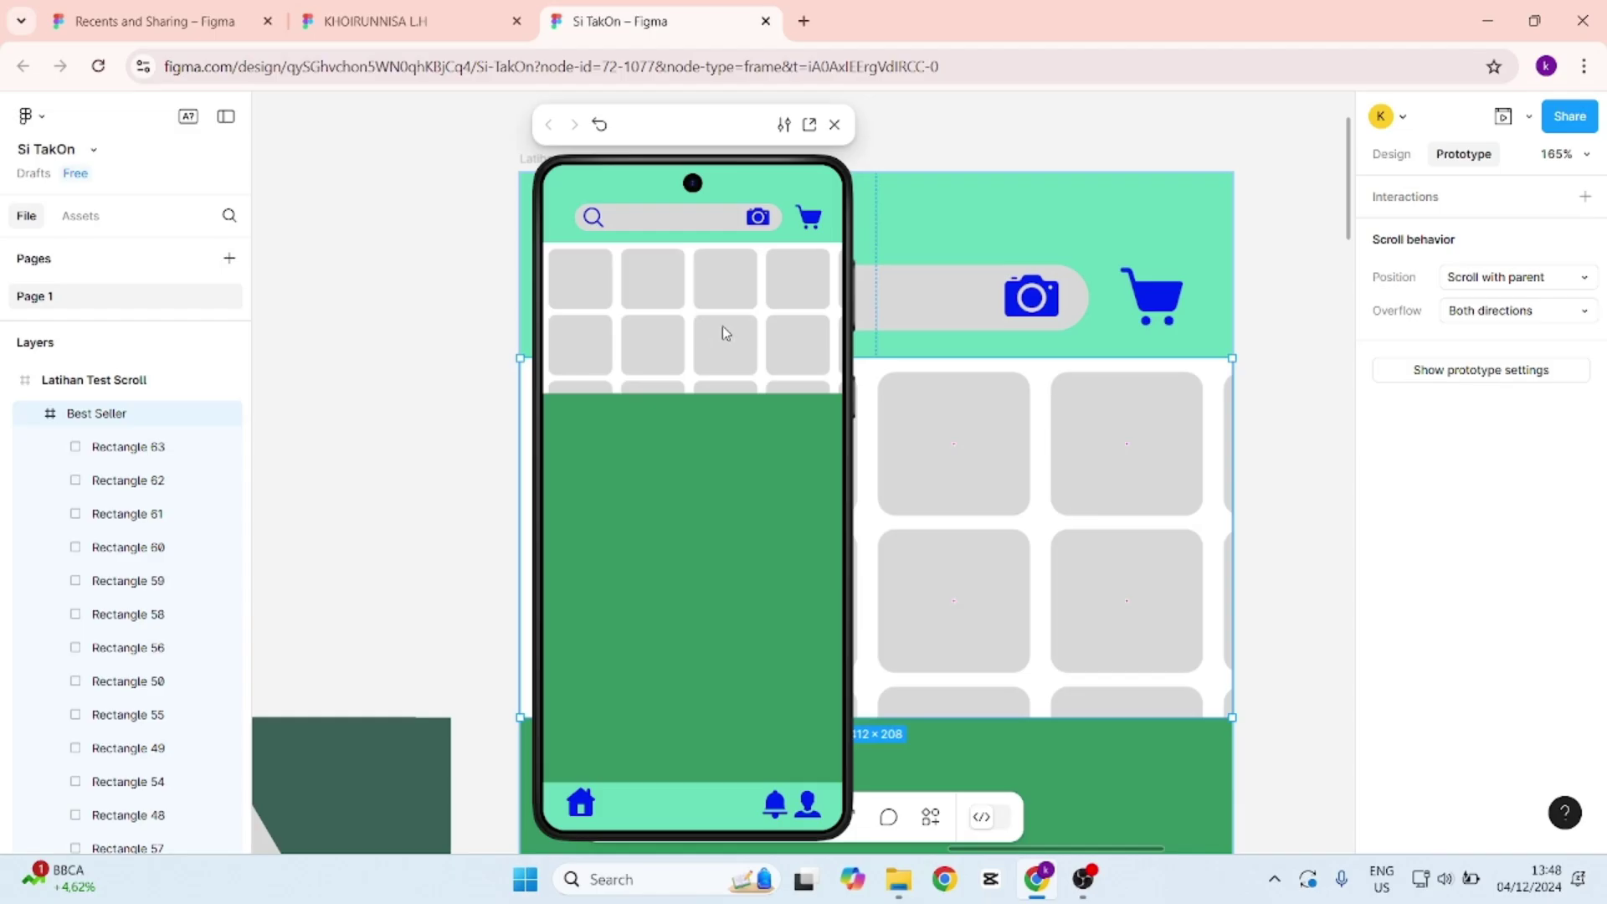
{"action": "left_click_drag", "start_coordinate": [779, 335], "coordinate": [593, 363]}
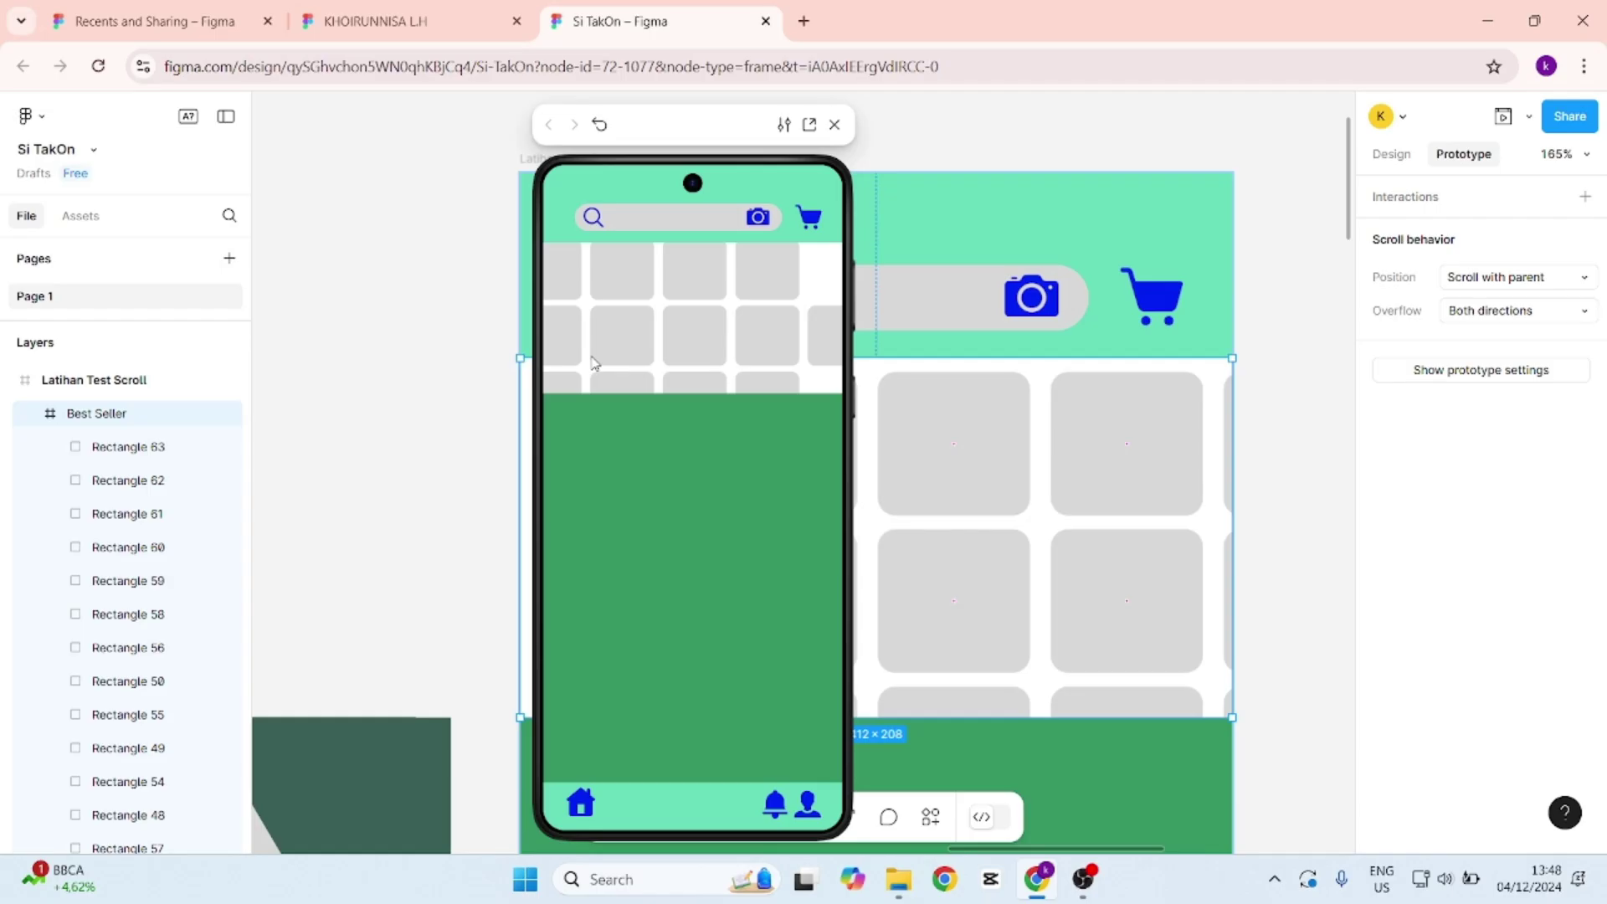
{"action": "left_click_drag", "start_coordinate": [685, 375], "coordinate": [770, 340]}
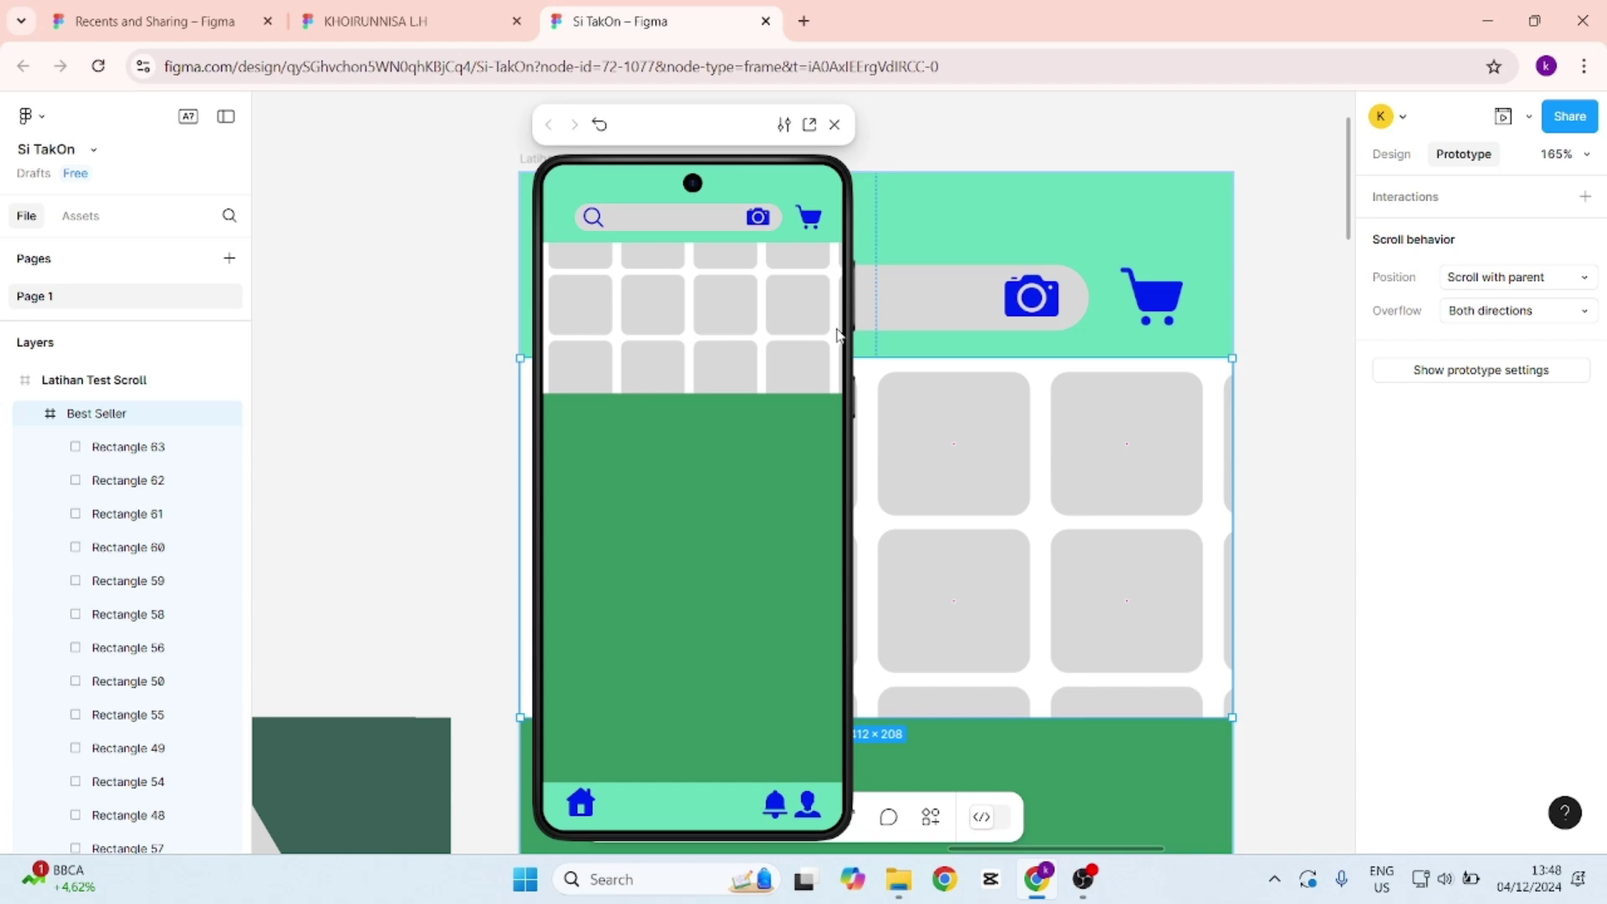
{"action": "scroll", "coordinate": [753, 369], "scroll_direction": "up", "scroll_amount": 2}
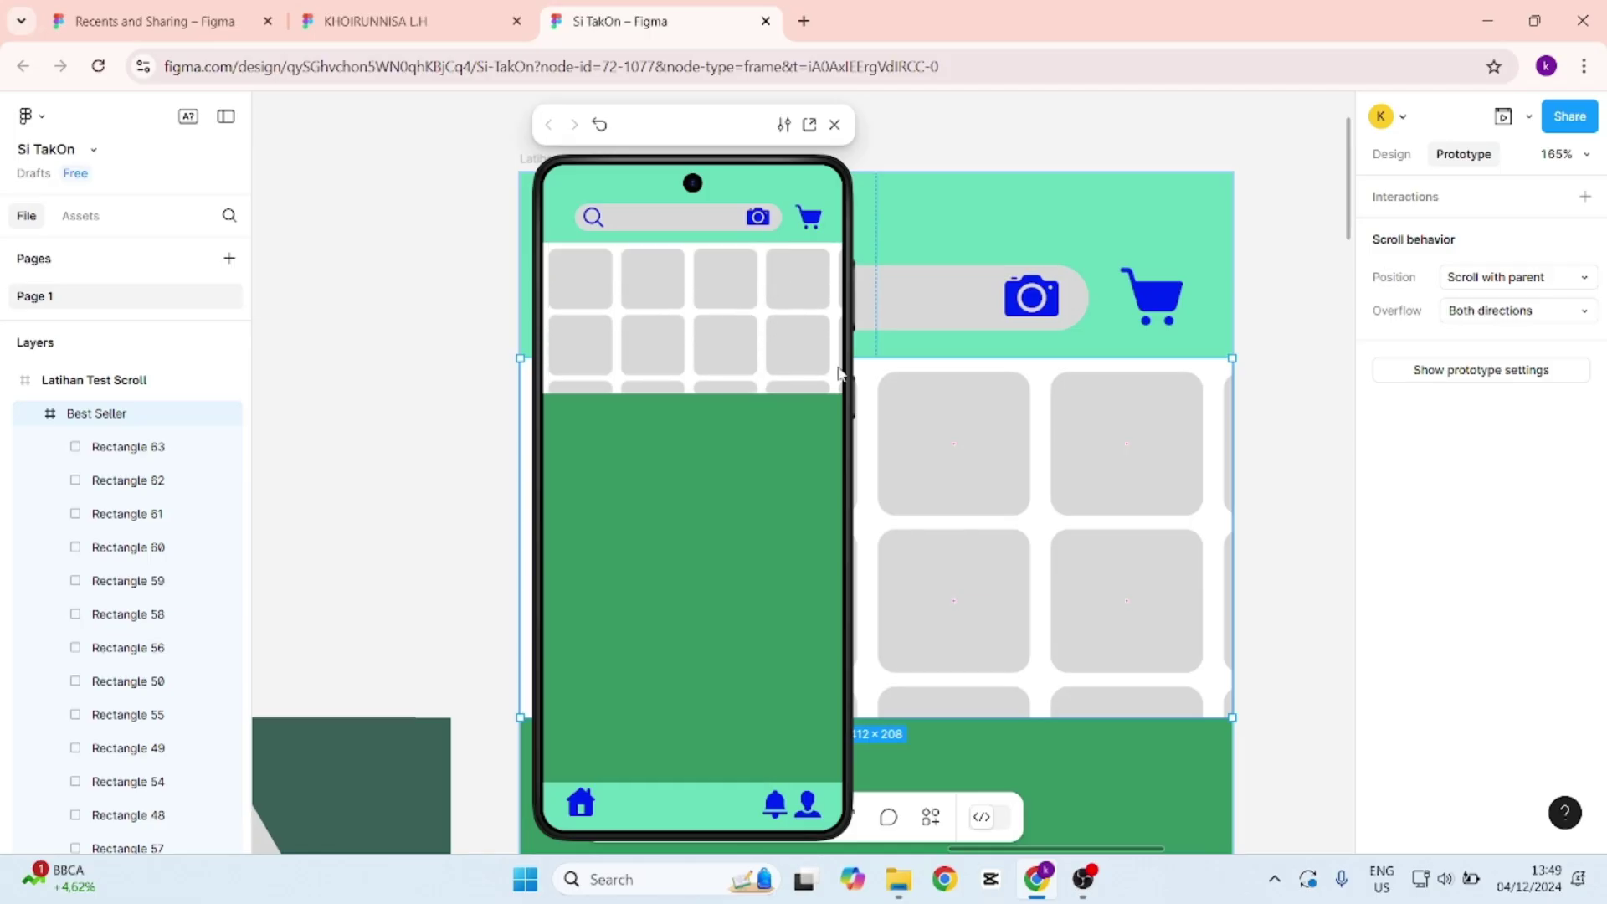
{"action": "scroll", "coordinate": [746, 359], "scroll_direction": "down", "scroll_amount": 1}
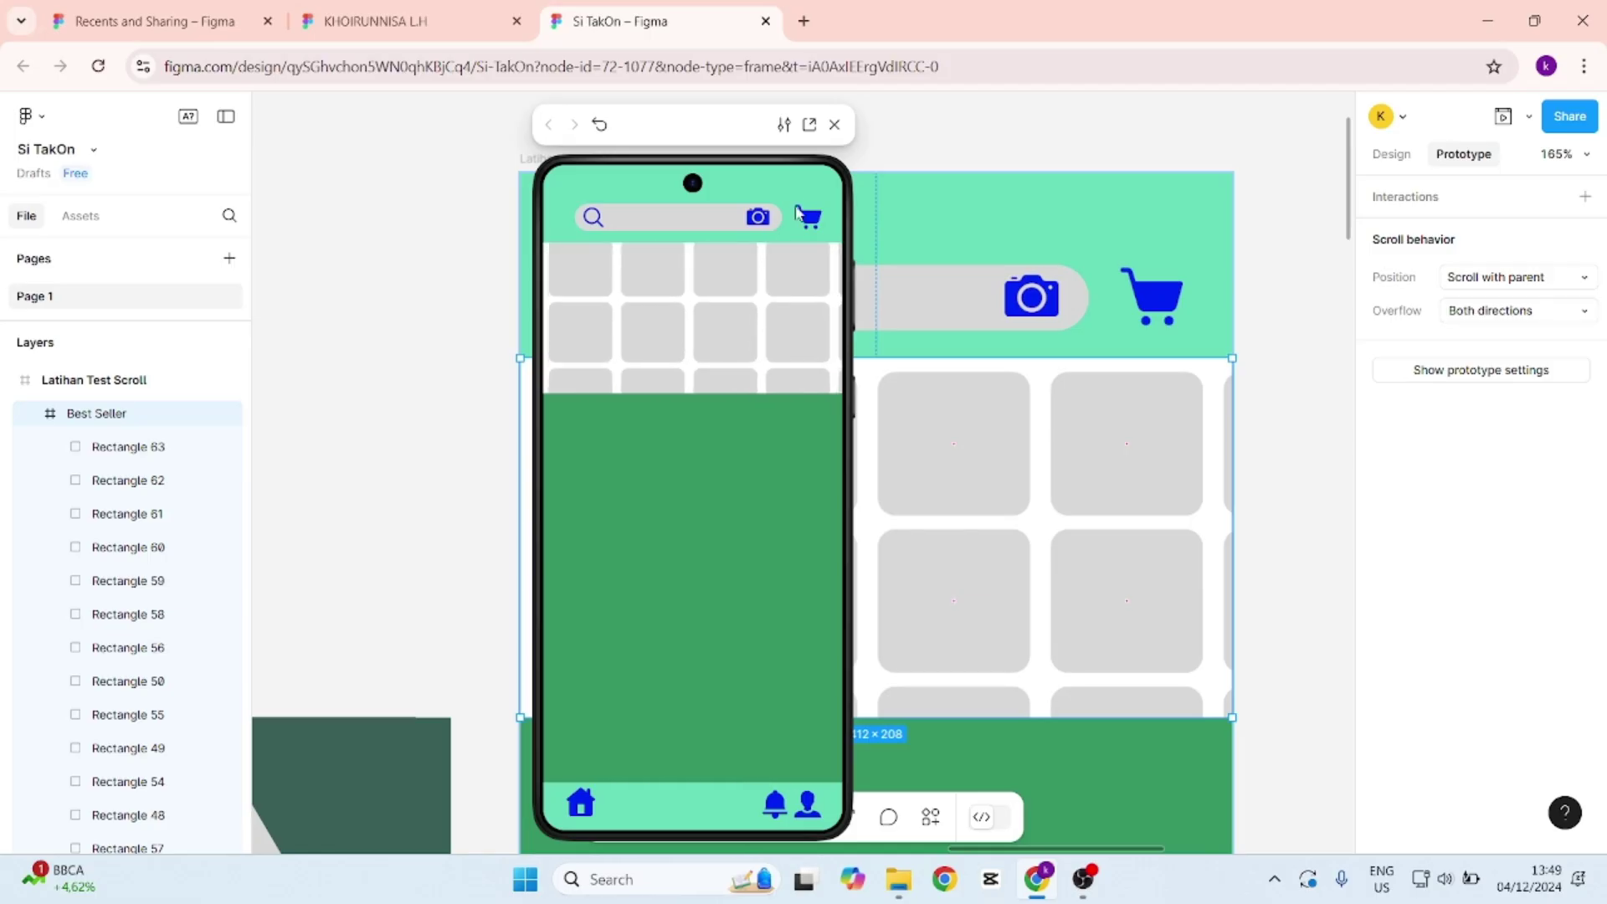
{"action": "left_click", "coordinate": [835, 125]}
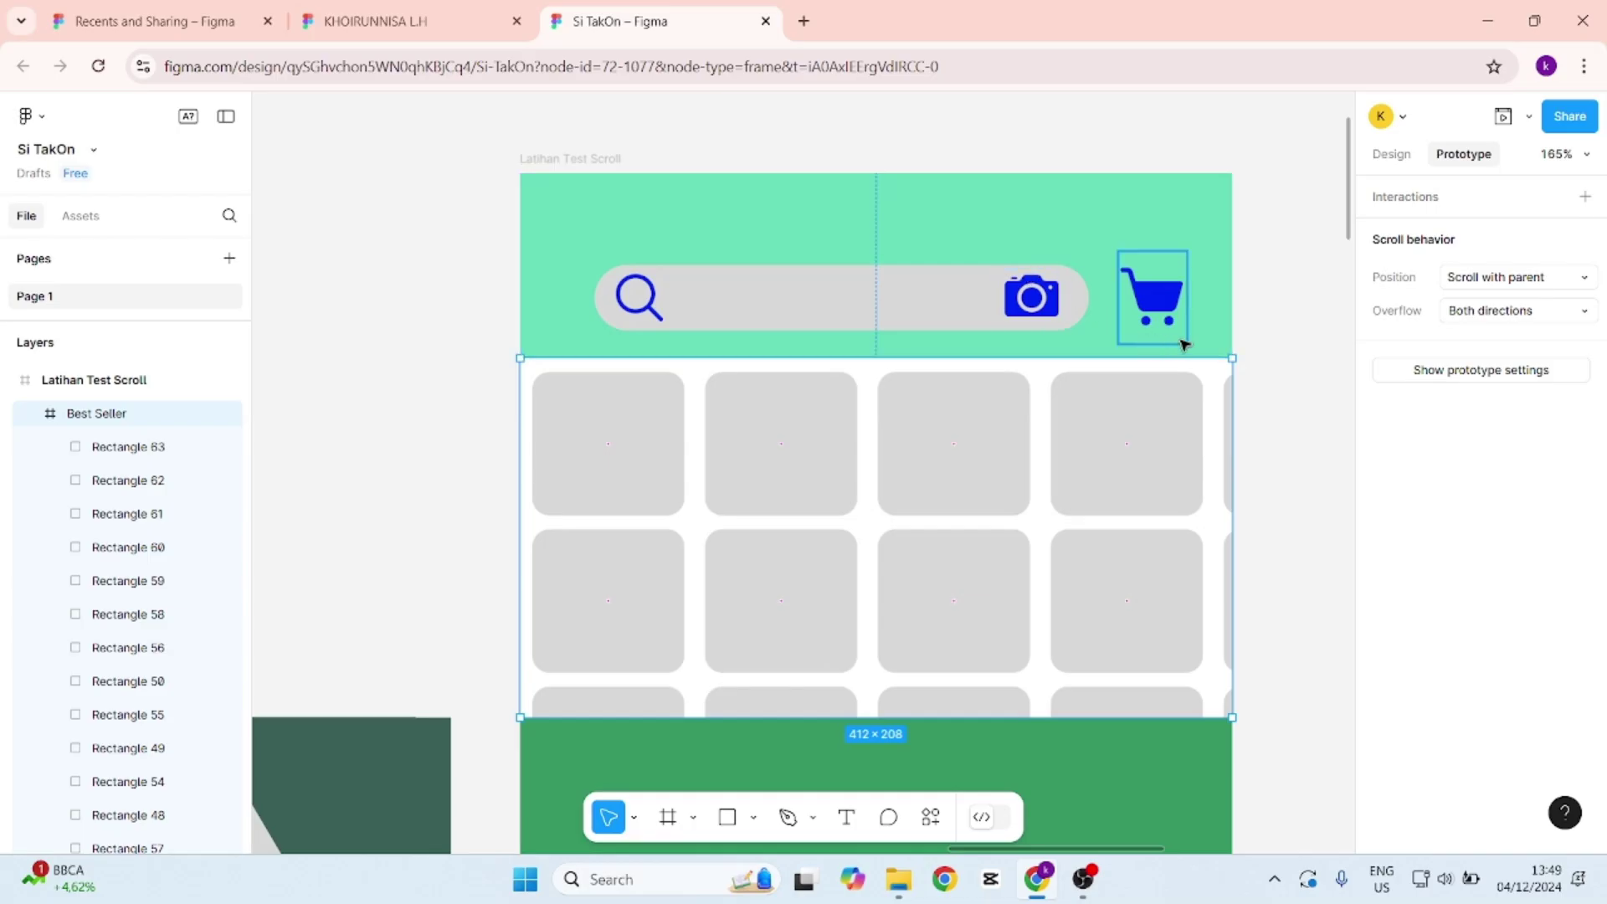
Zoom out to 66% to show the green content area and pick the Rectangle tool.
{"action": "left_click_drag", "start_coordinate": [1351, 214], "coordinate": [1297, 294]}
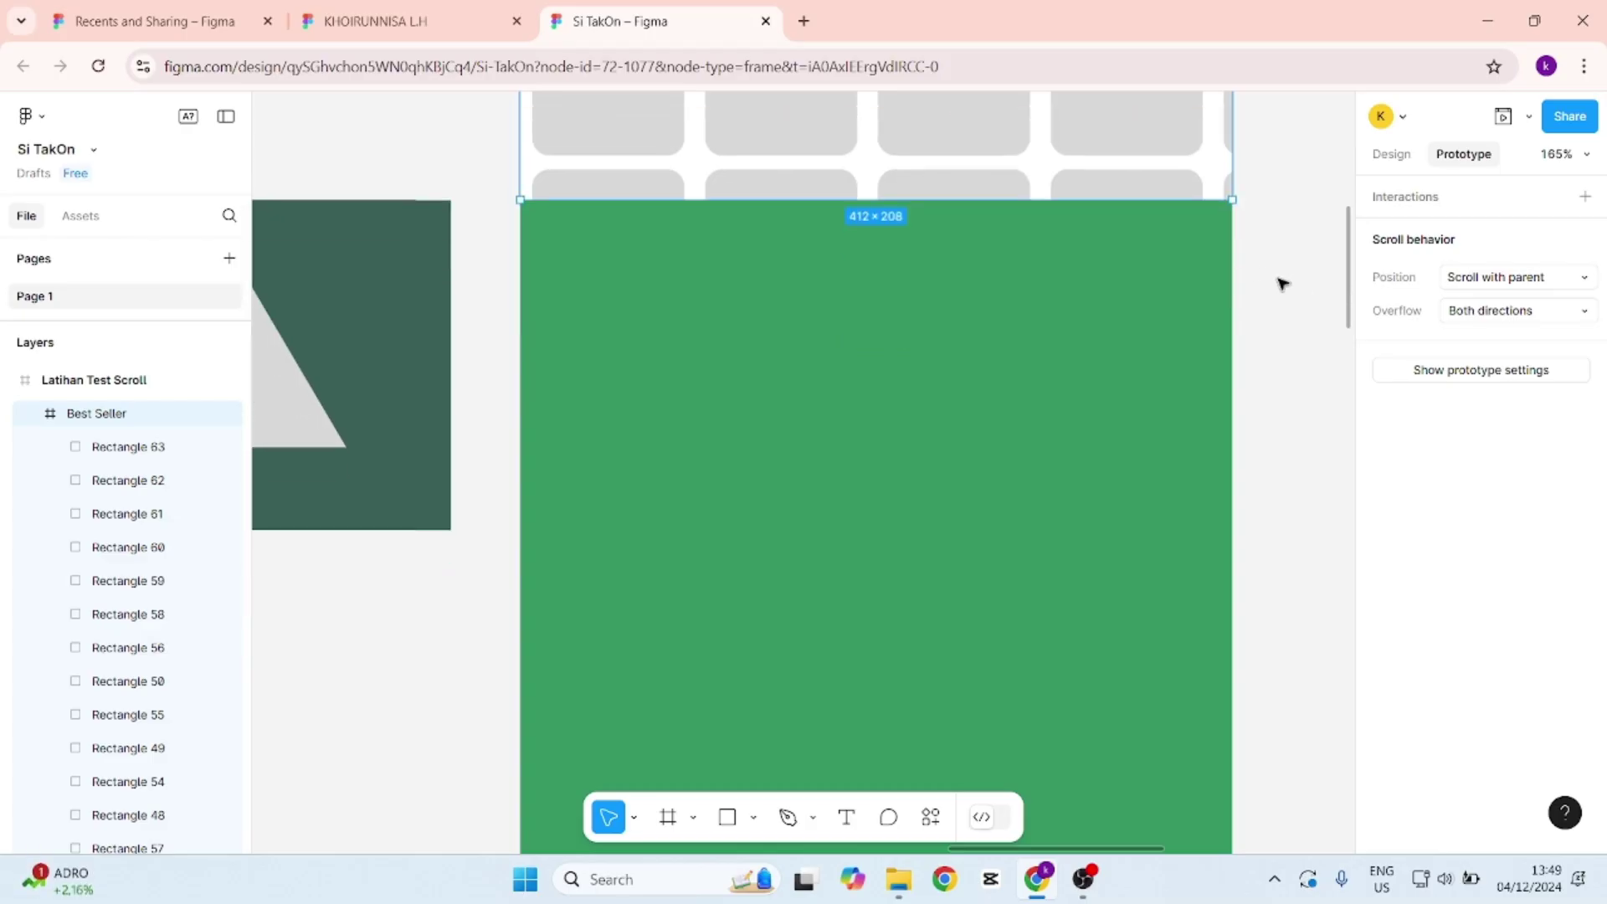
{"action": "scroll", "coordinate": [1245, 272], "scroll_direction": "down", "scroll_amount": 10}
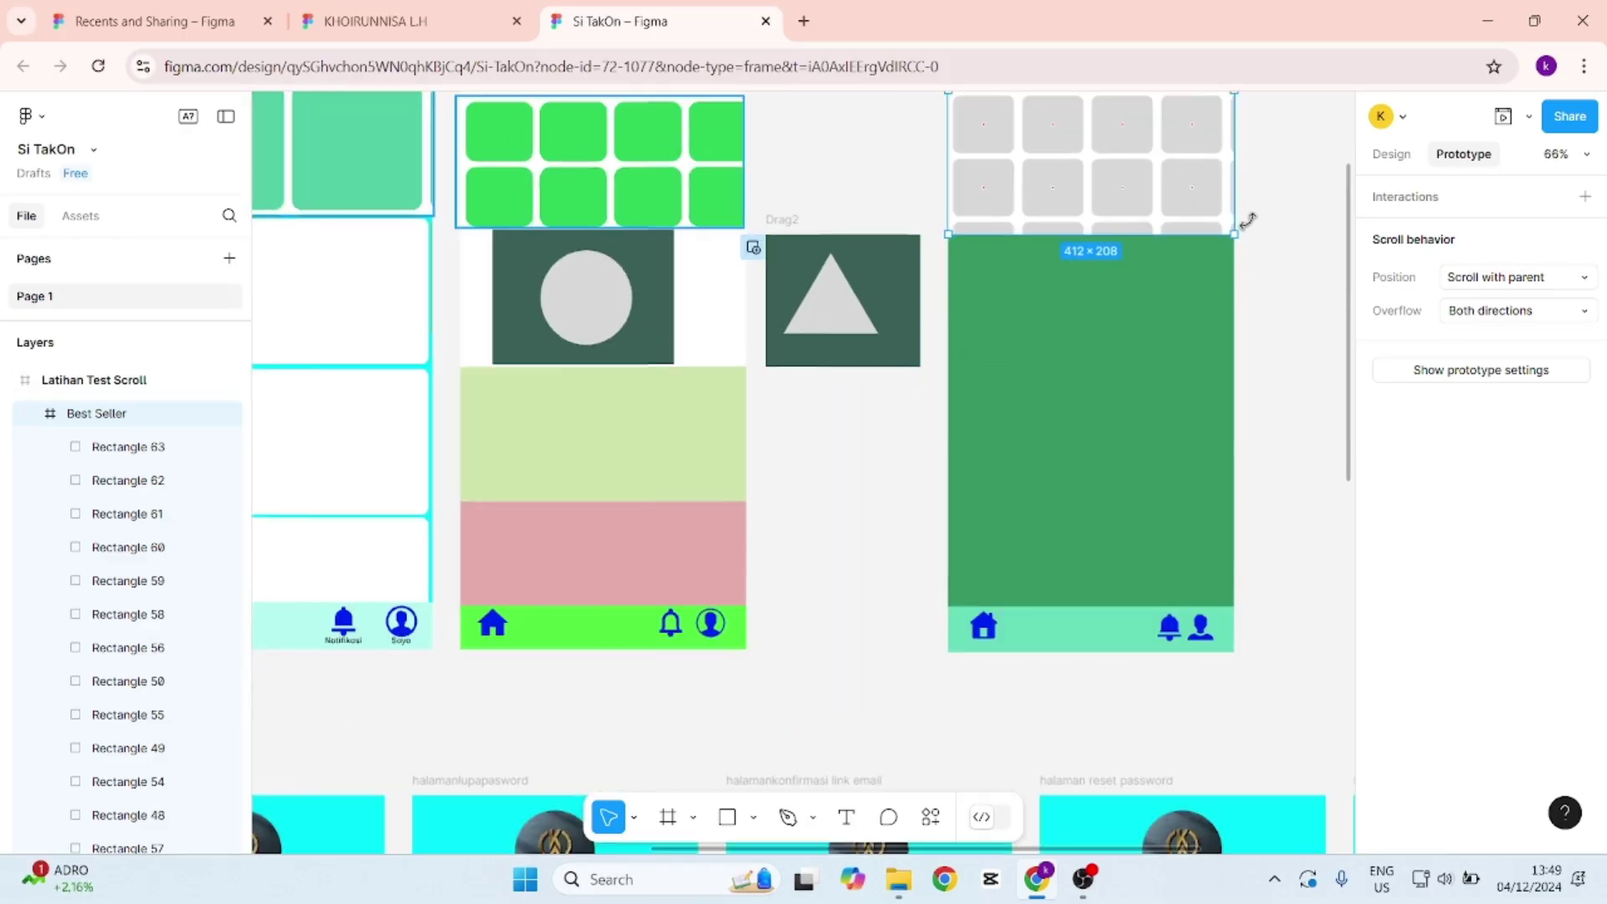
{"action": "scroll", "coordinate": [1292, 222], "scroll_direction": "up", "scroll_amount": 2}
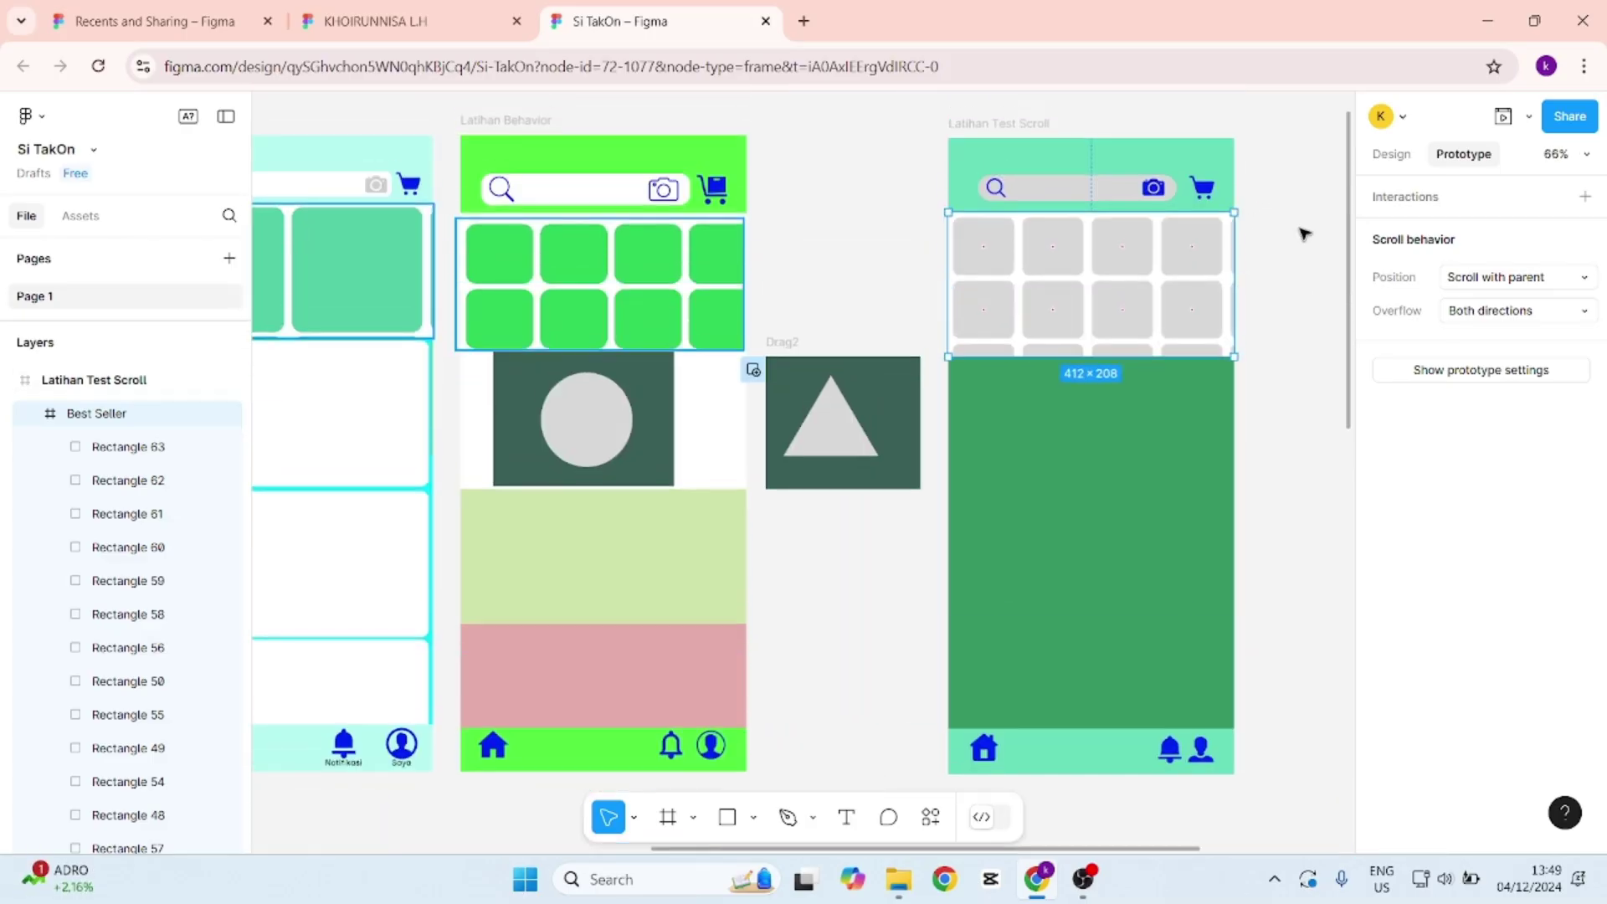
{"action": "left_click", "coordinate": [1118, 160]}
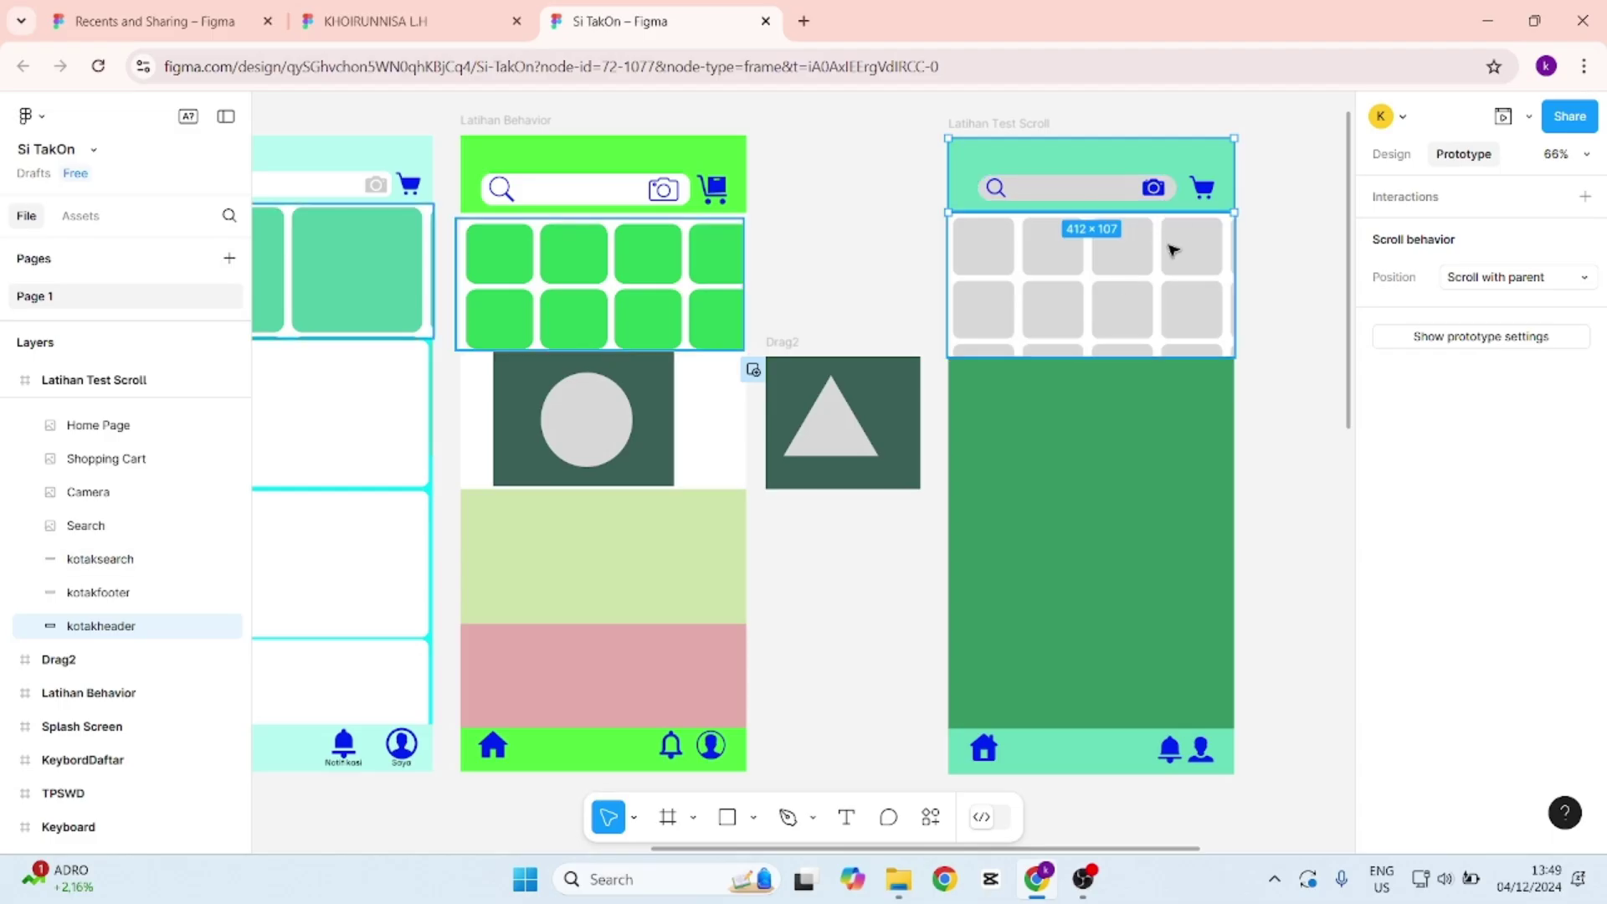
{"action": "left_click", "coordinate": [1277, 356]}
{"action": "scroll", "coordinate": [1241, 395], "scroll_direction": "down", "scroll_amount": 2}
{"action": "scroll", "coordinate": [1118, 422], "scroll_direction": "down", "scroll_amount": 3}
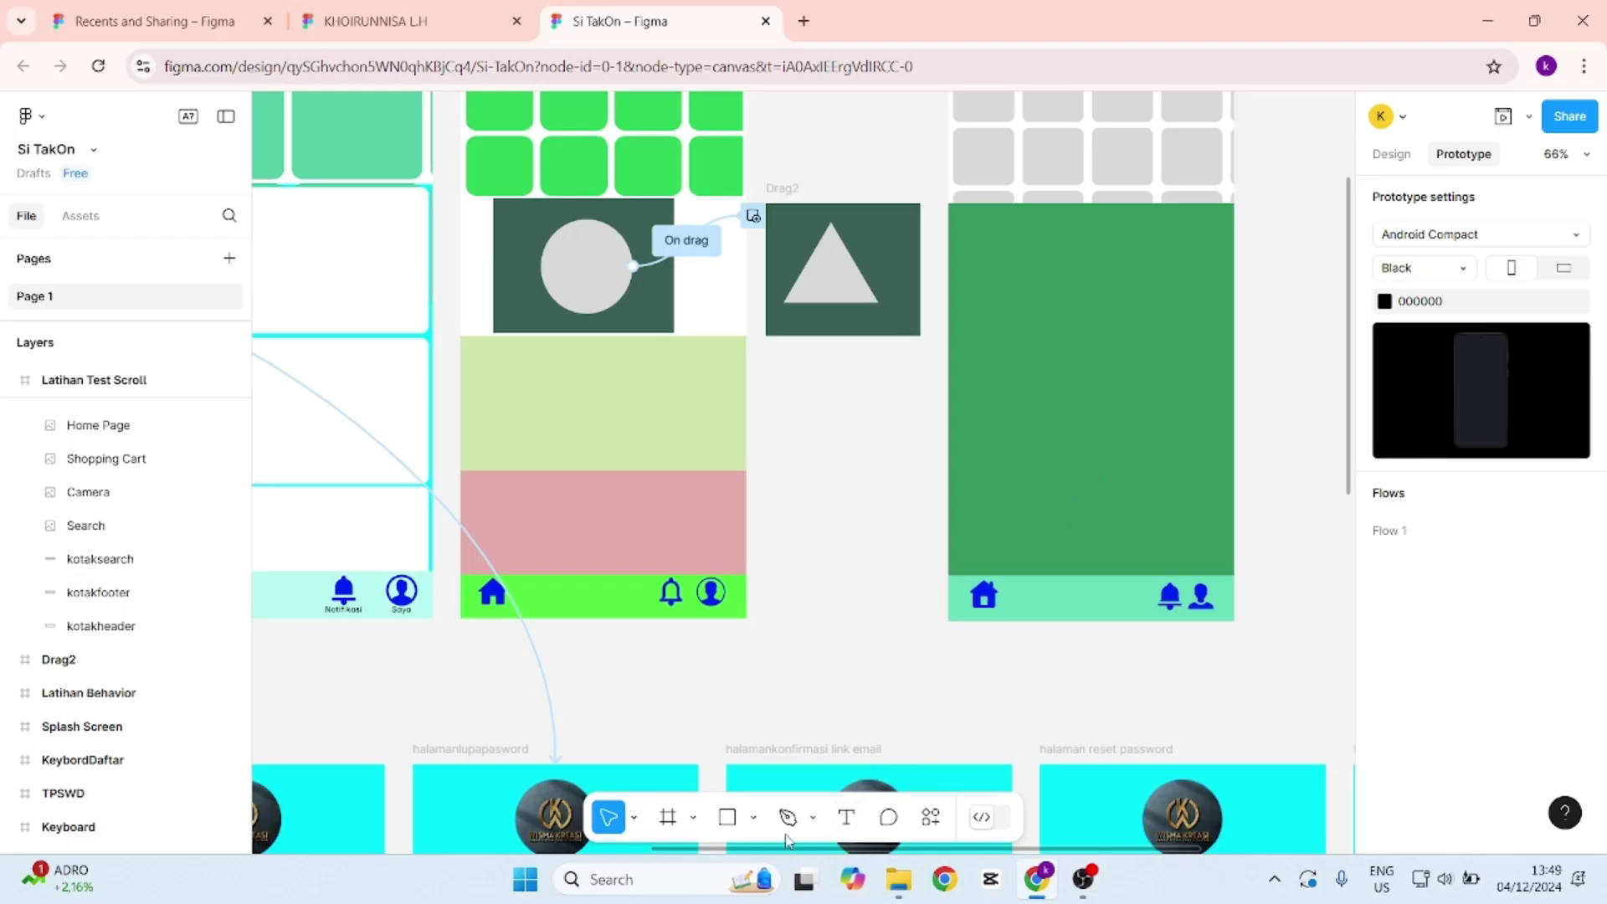
{"action": "left_click", "coordinate": [727, 816]}
Draw a rectangle across the top of the green area and set its width to 412.
{"action": "scroll", "coordinate": [987, 239], "scroll_direction": "up", "scroll_amount": 1}
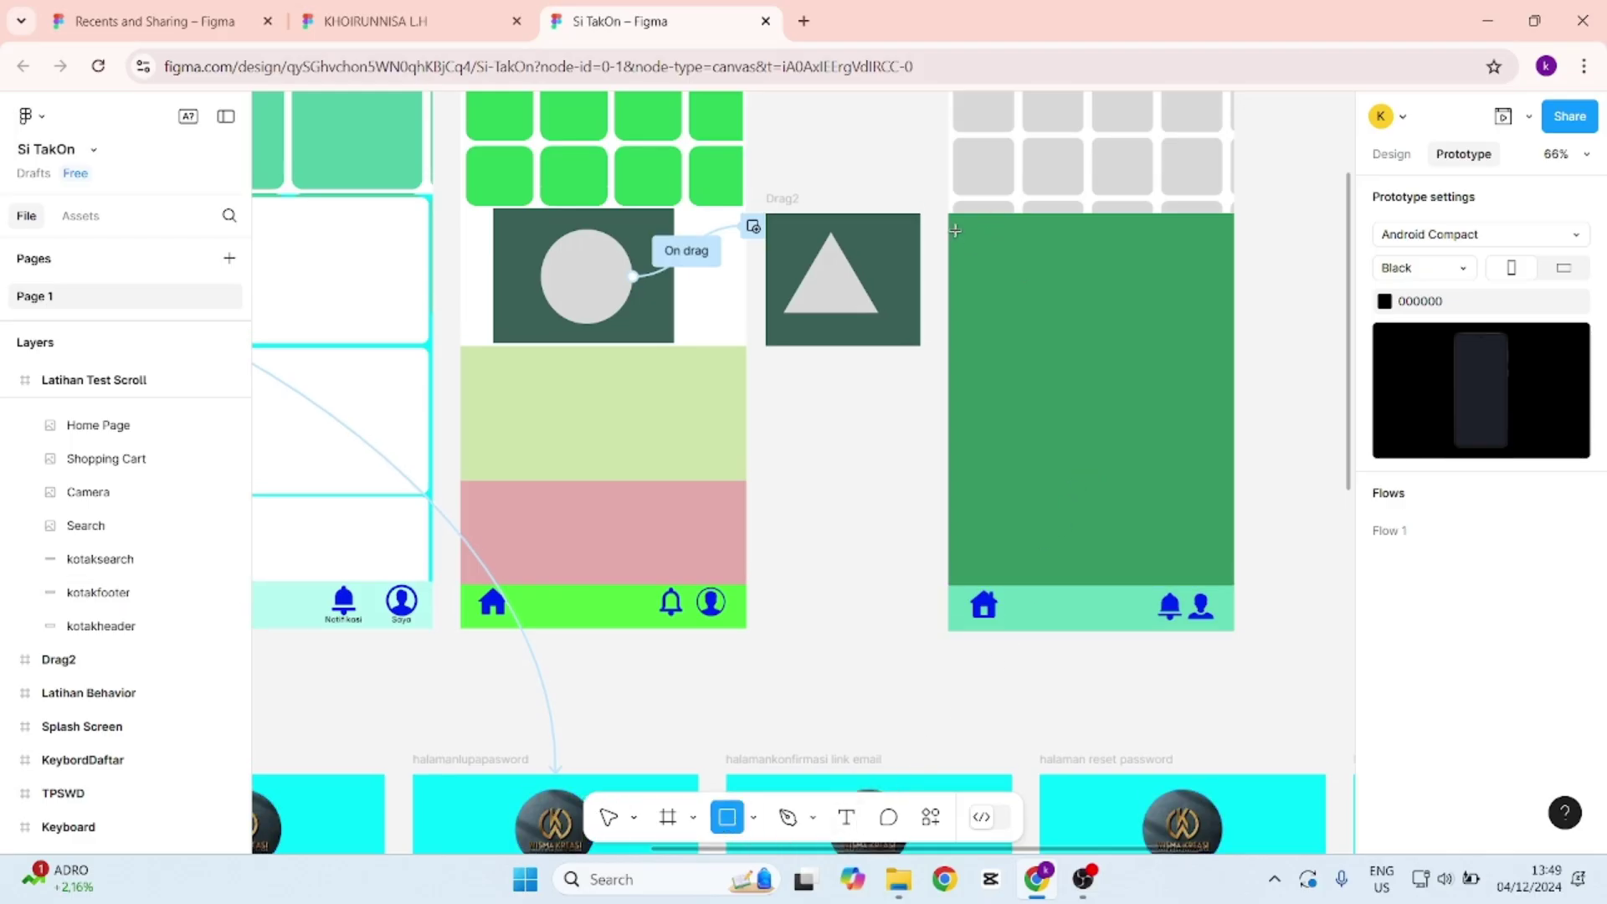
{"action": "left_click_drag", "start_coordinate": [949, 215], "coordinate": [1232, 348]}
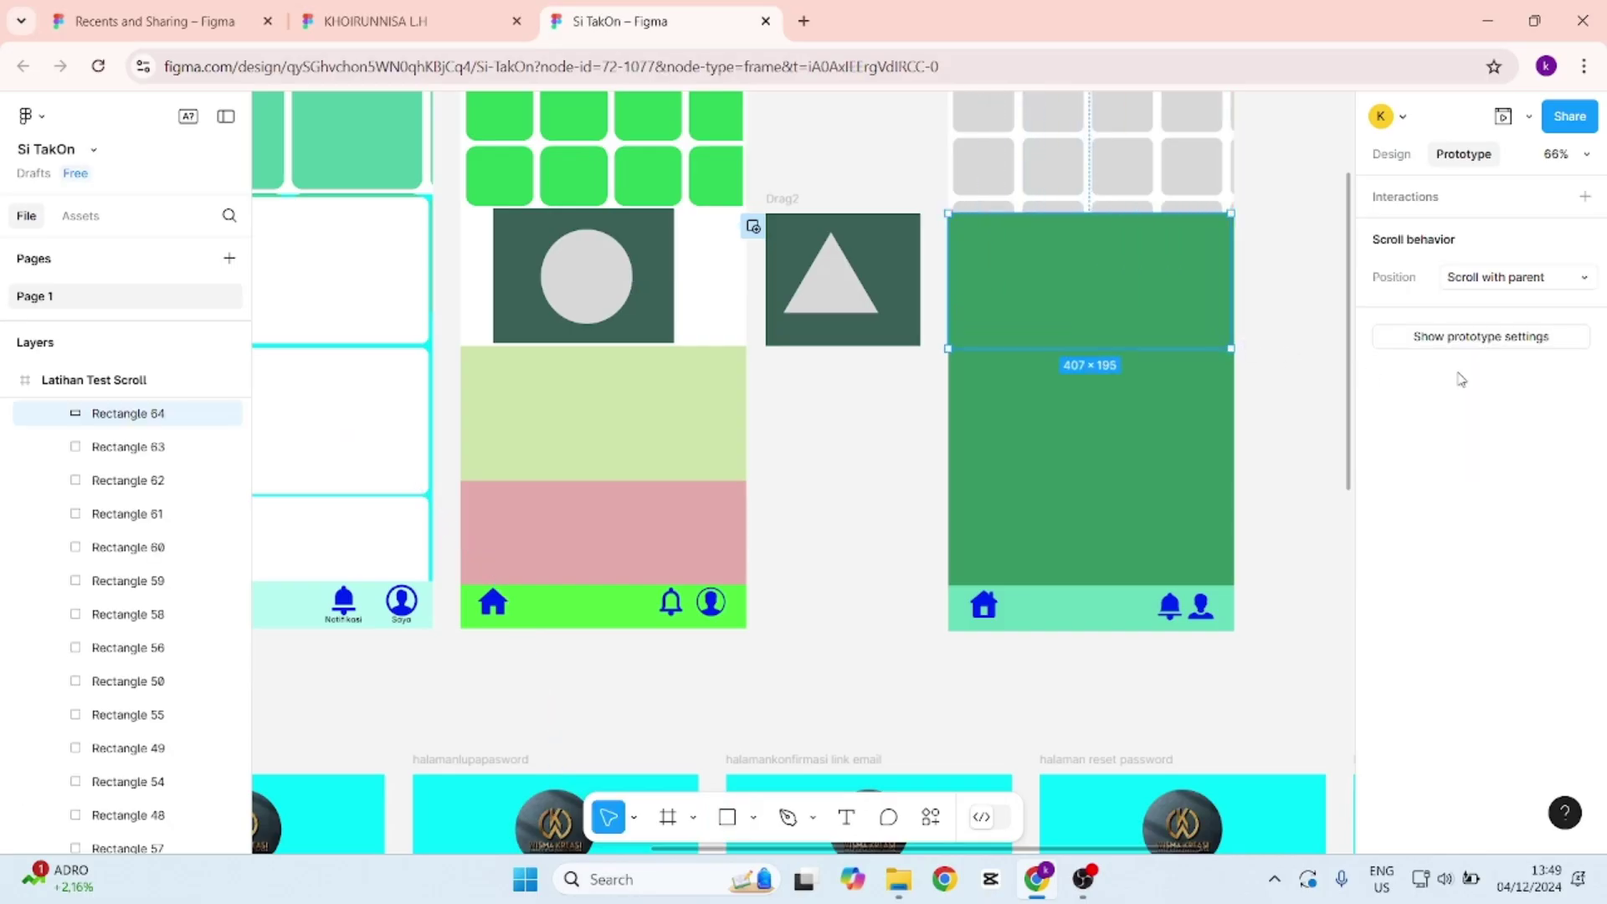
{"action": "left_click", "coordinate": [1391, 154]}
{"action": "left_click", "coordinate": [1431, 520]}
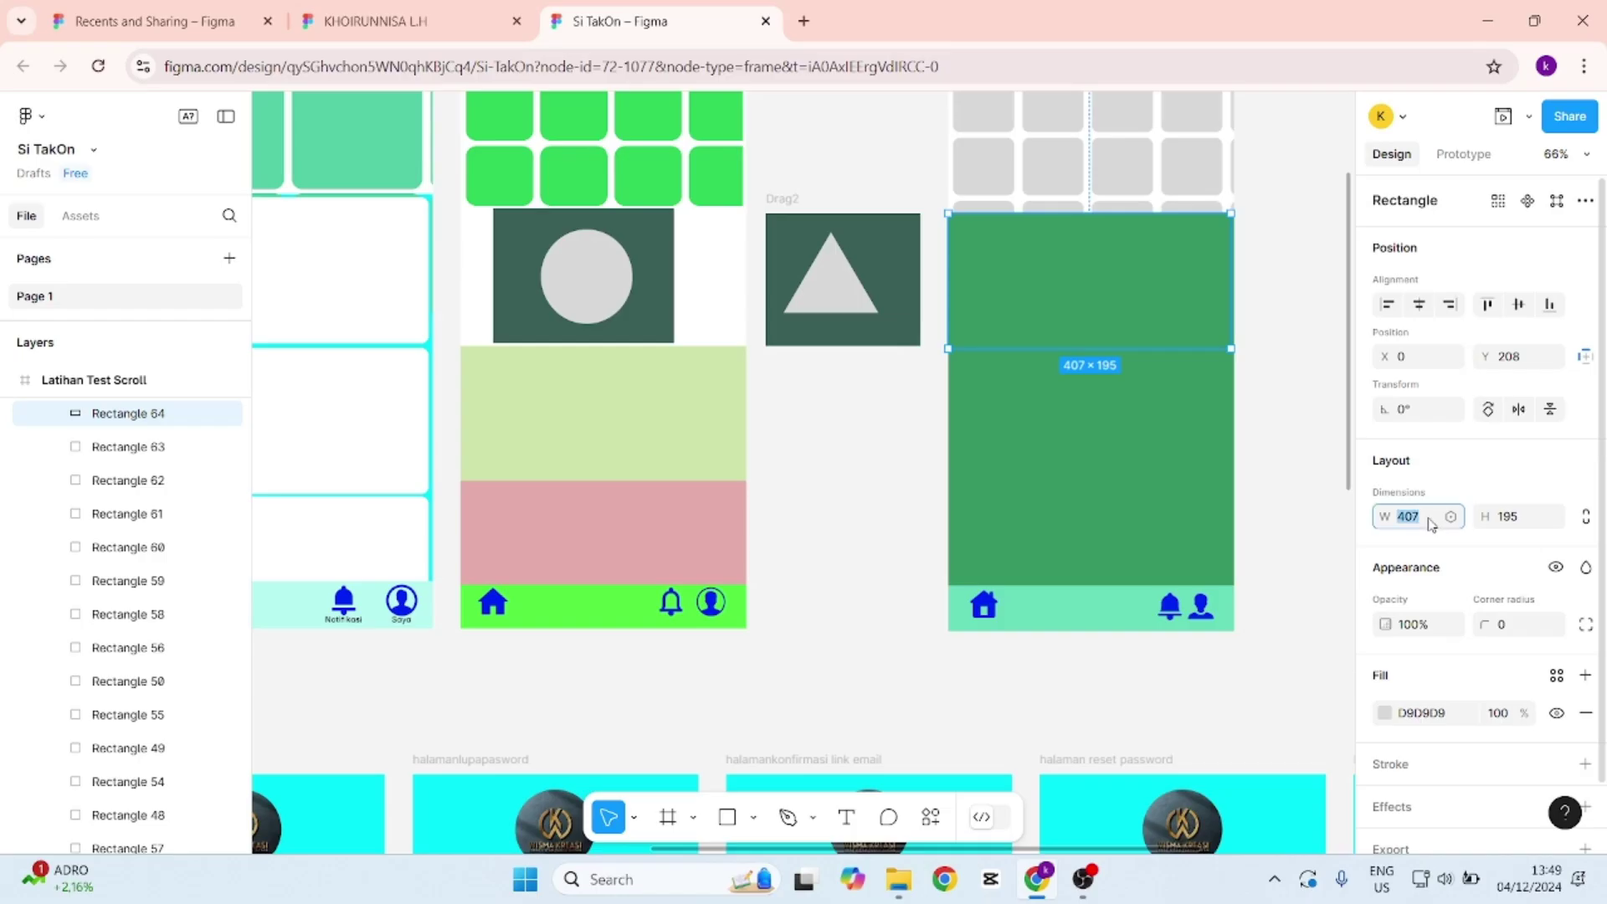
{"action": "type", "text": "412"}
{"action": "key", "text": "Return"}
{"action": "left_click", "coordinate": [1292, 469]}
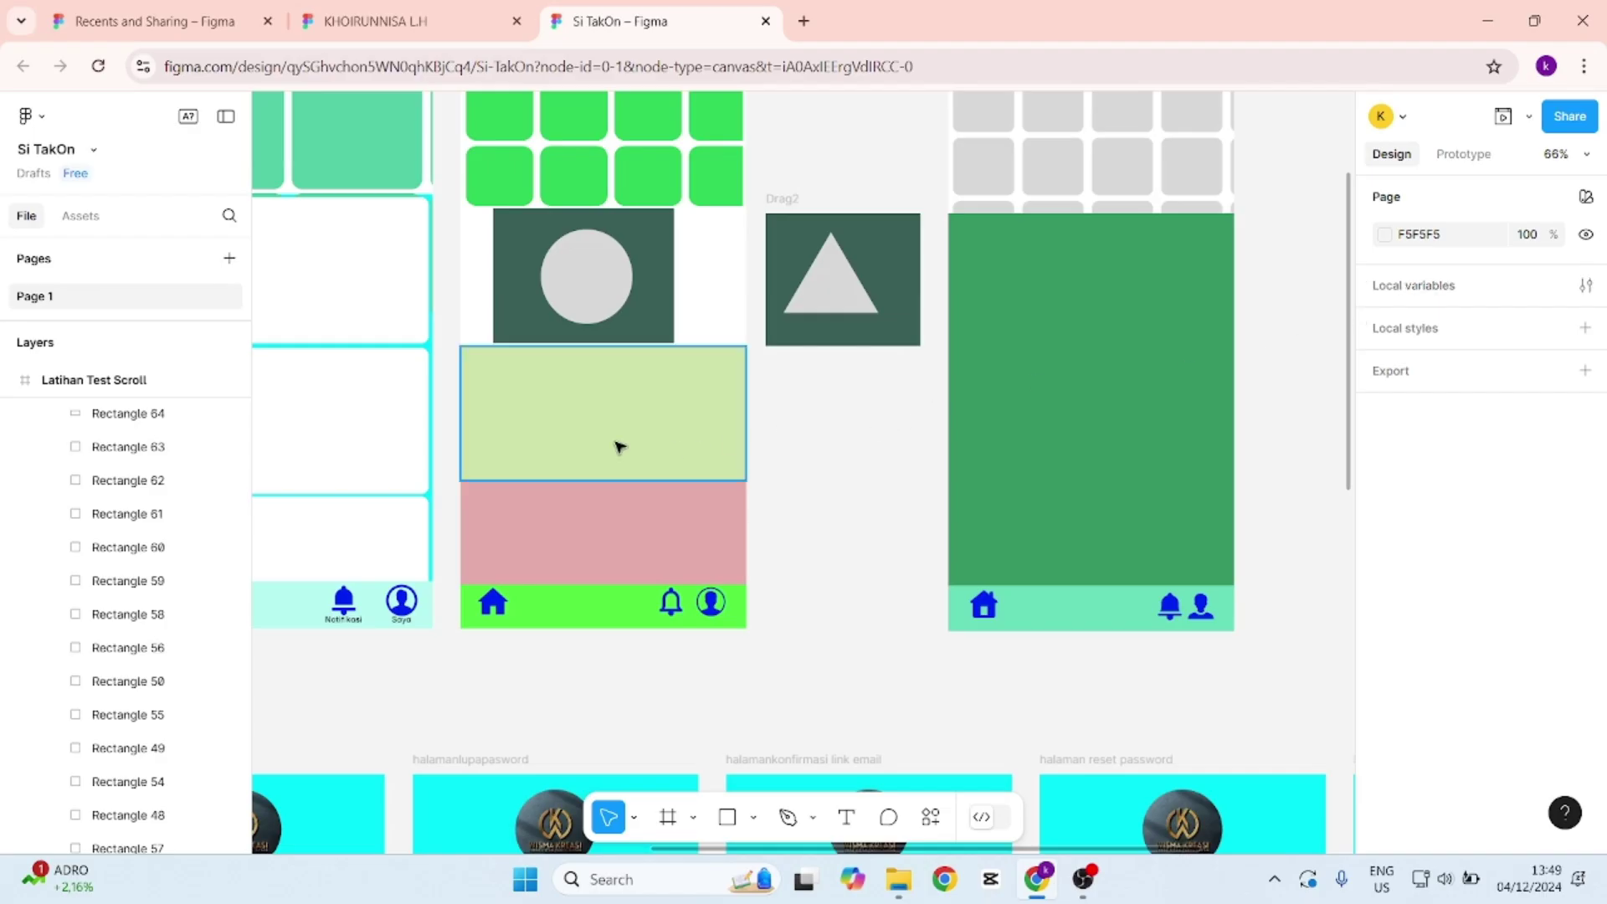
Delete Rectangle 64 under the product grid, then check the Best Seller and Latihan Test Scroll frames.
{"action": "left_click", "coordinate": [456, 431]}
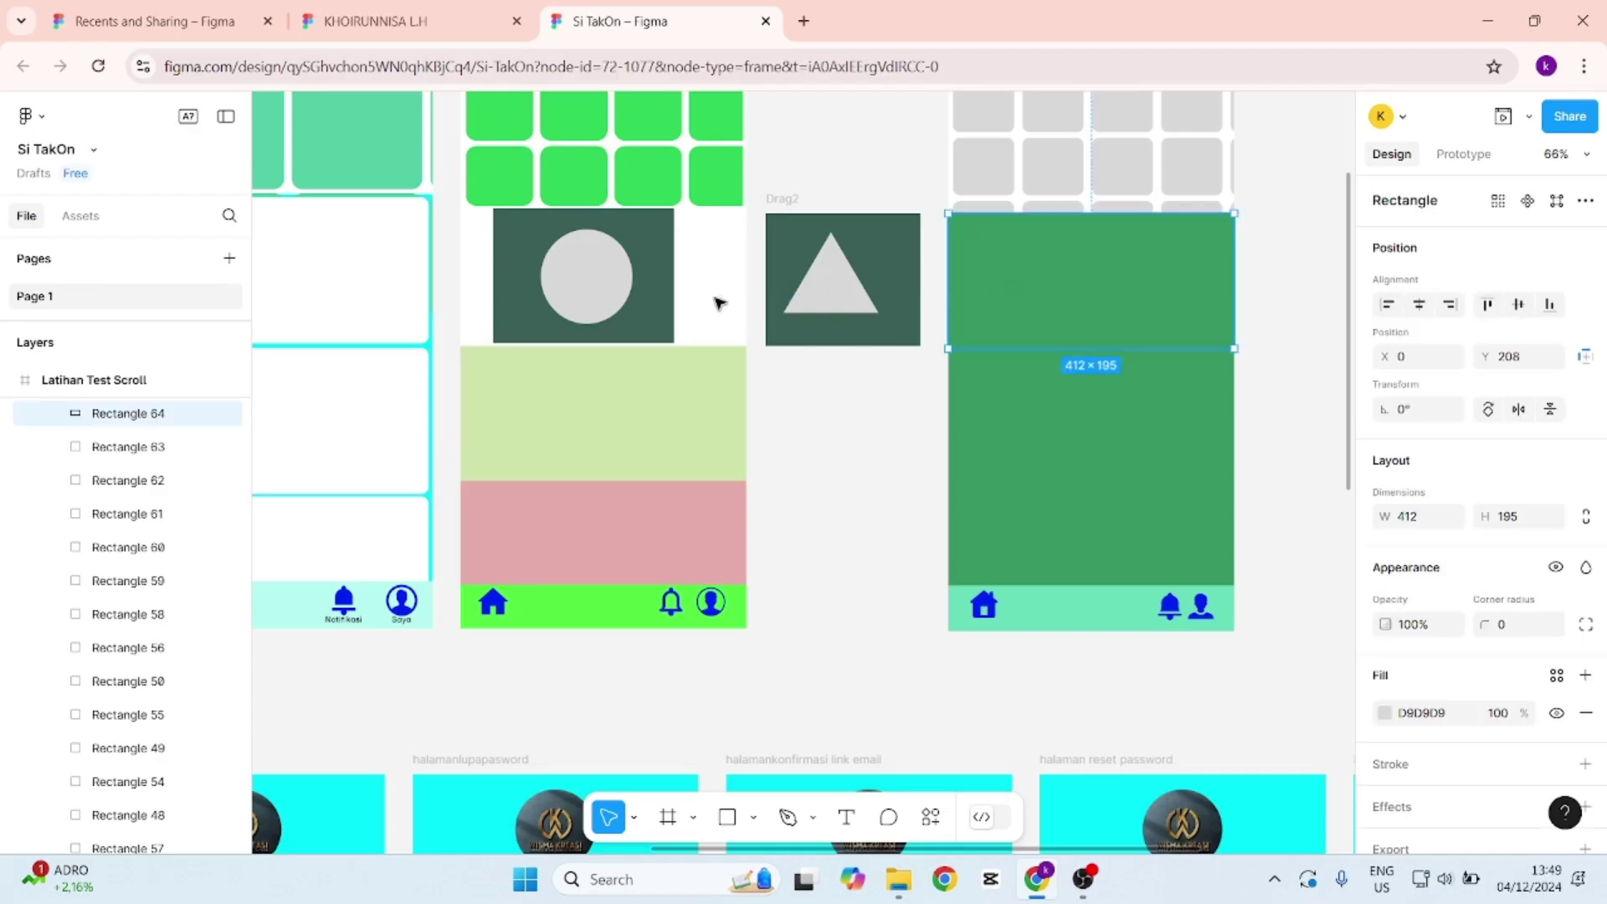
{"action": "scroll", "coordinate": [167, 424], "scroll_direction": "up", "scroll_amount": 1}
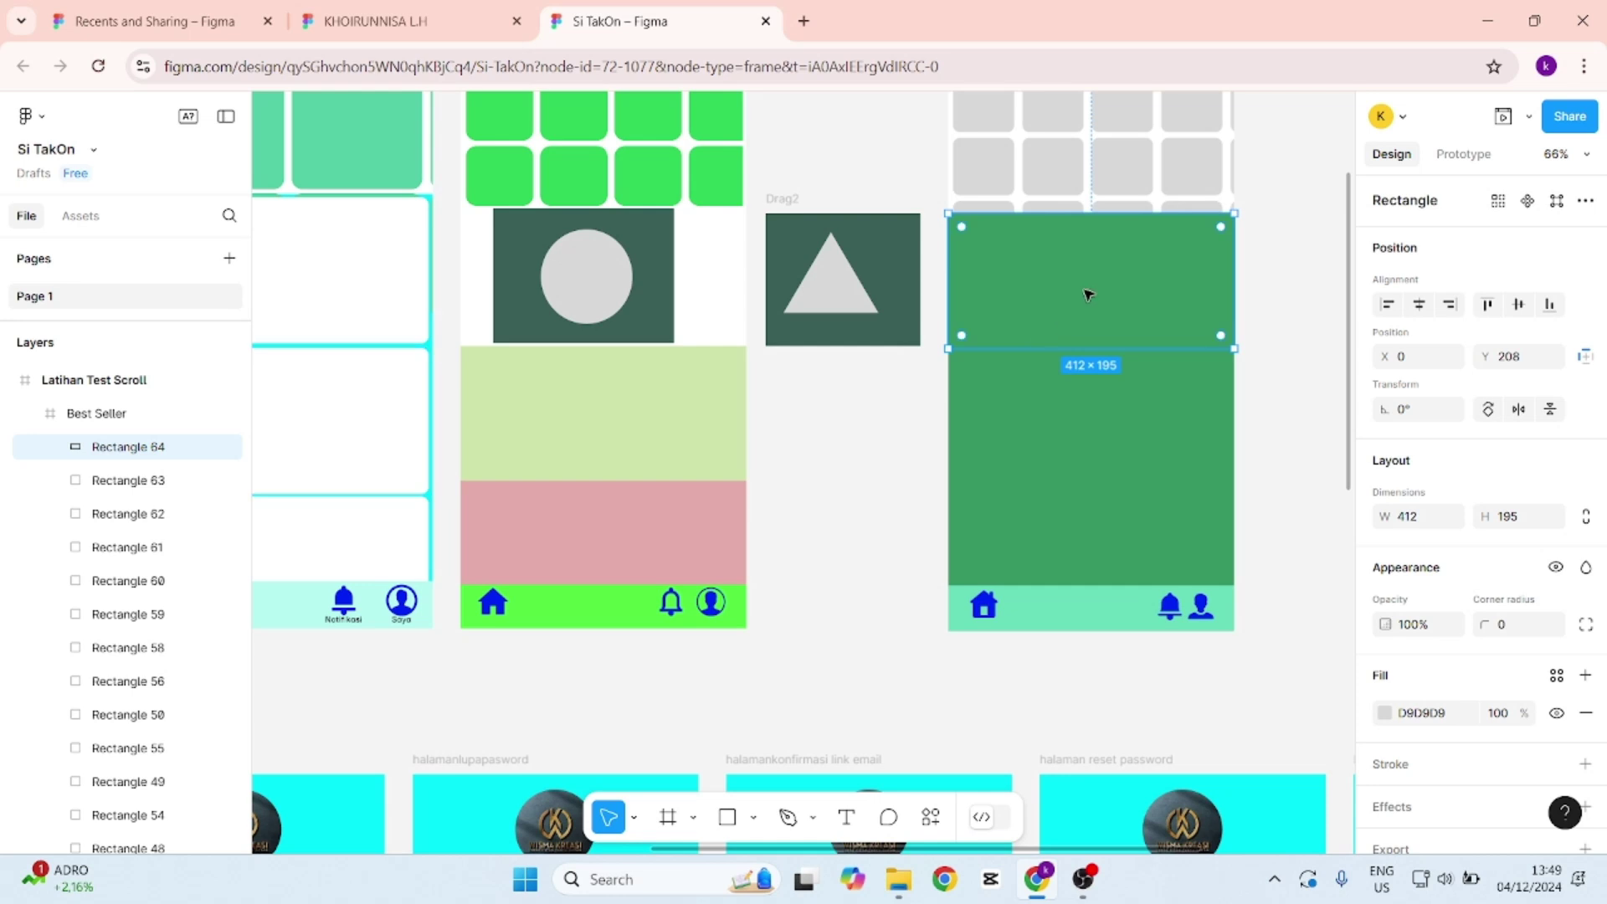
{"action": "key", "text": "Delete"}
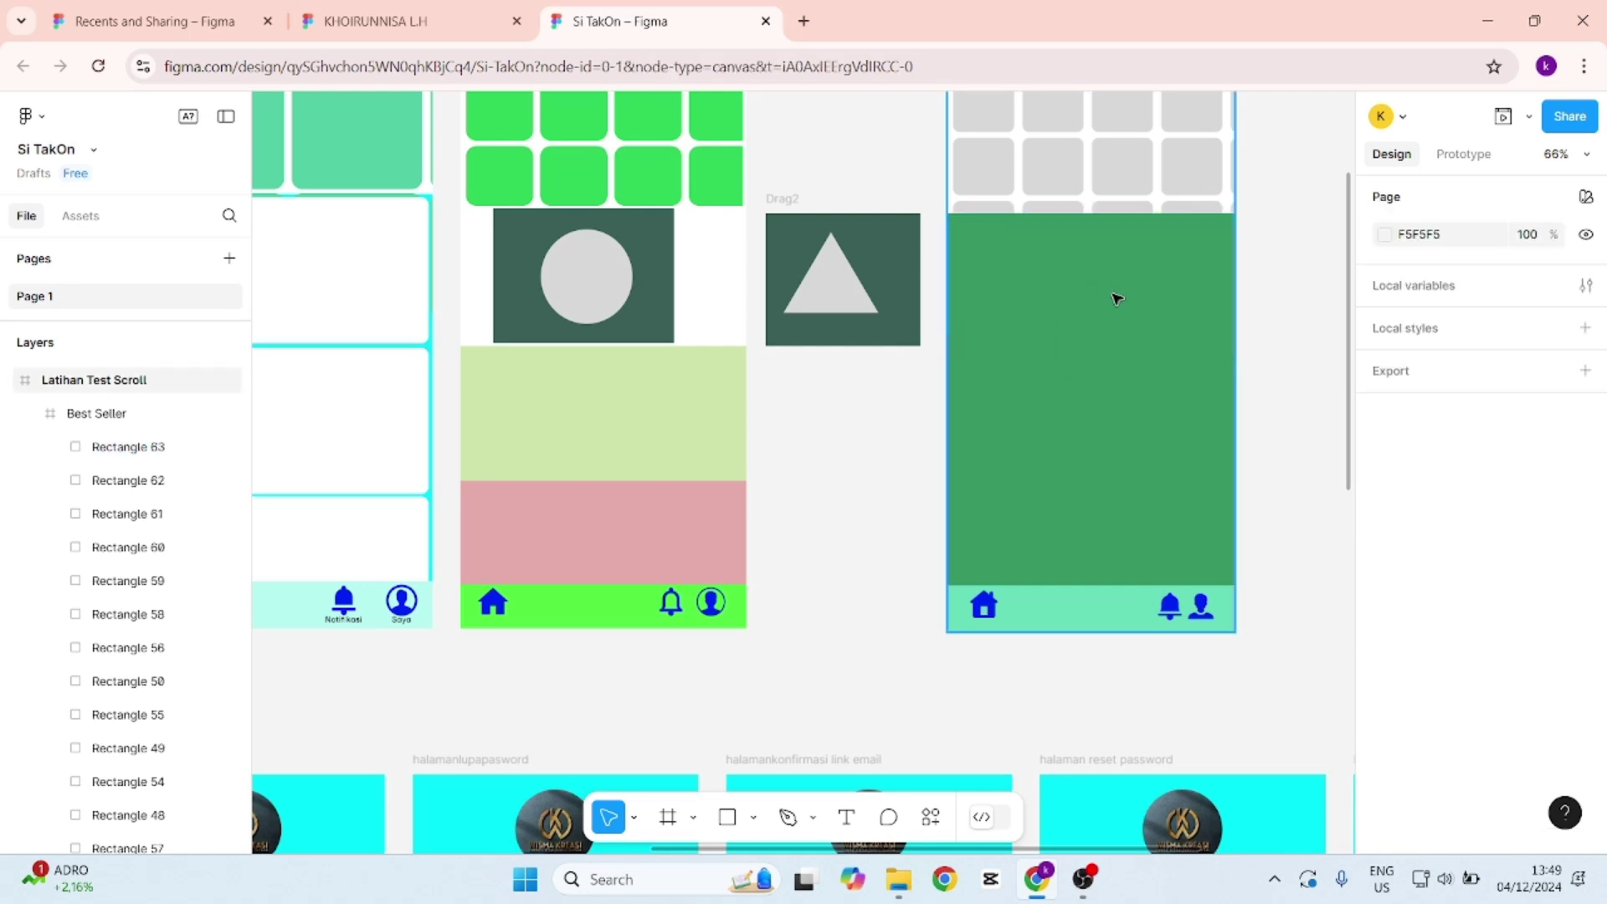
{"action": "left_click", "coordinate": [1118, 205]}
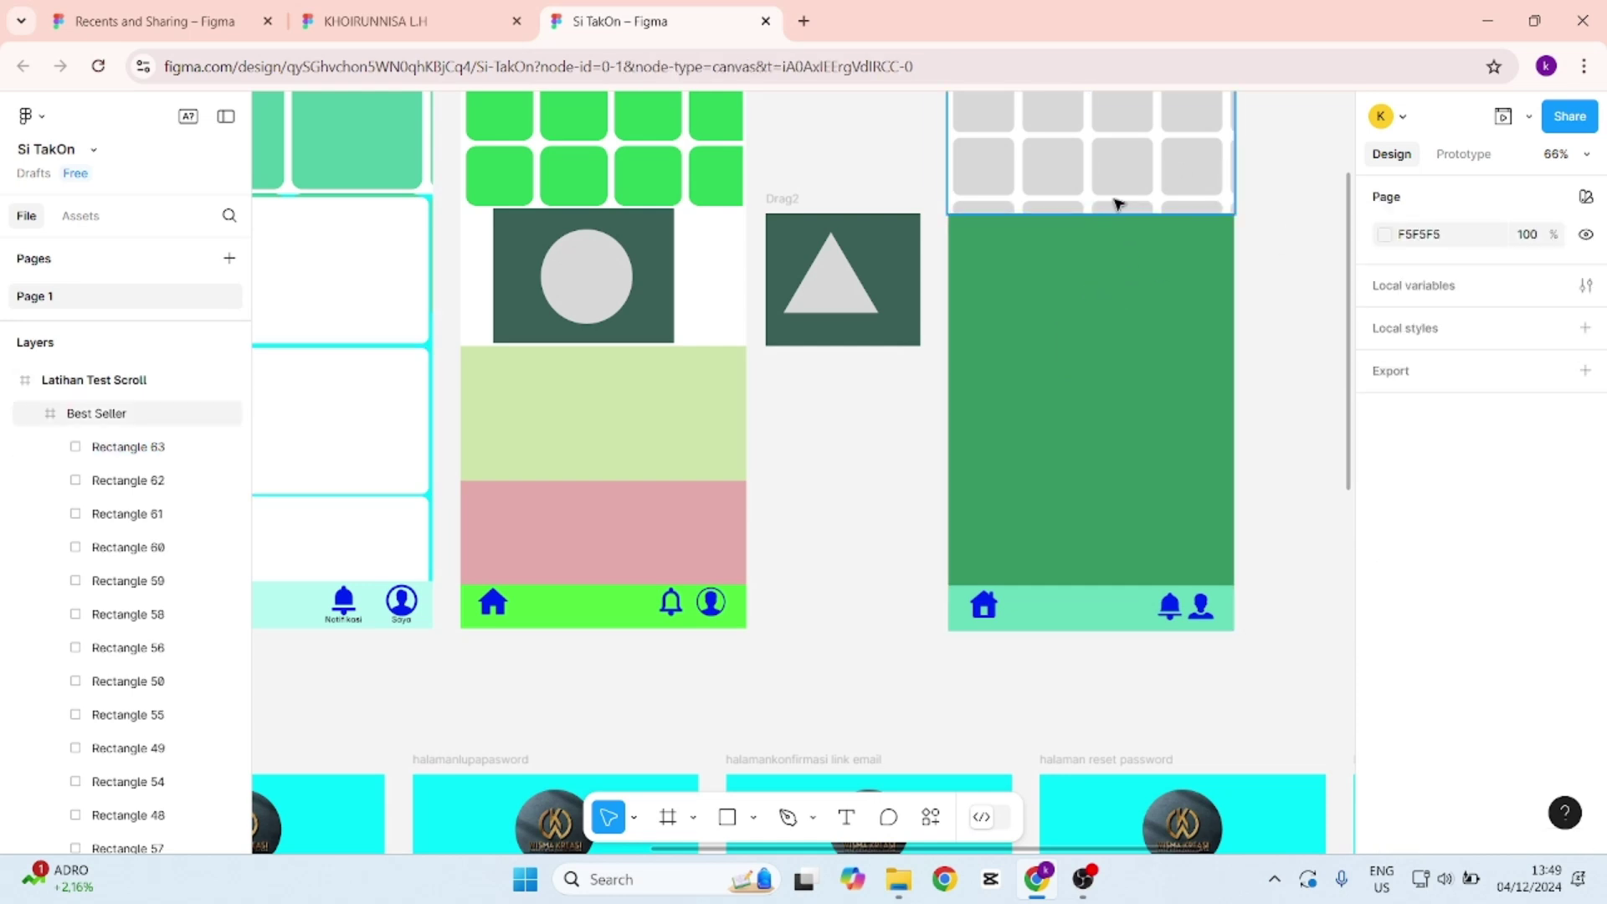
{"action": "left_click", "coordinate": [96, 383]}
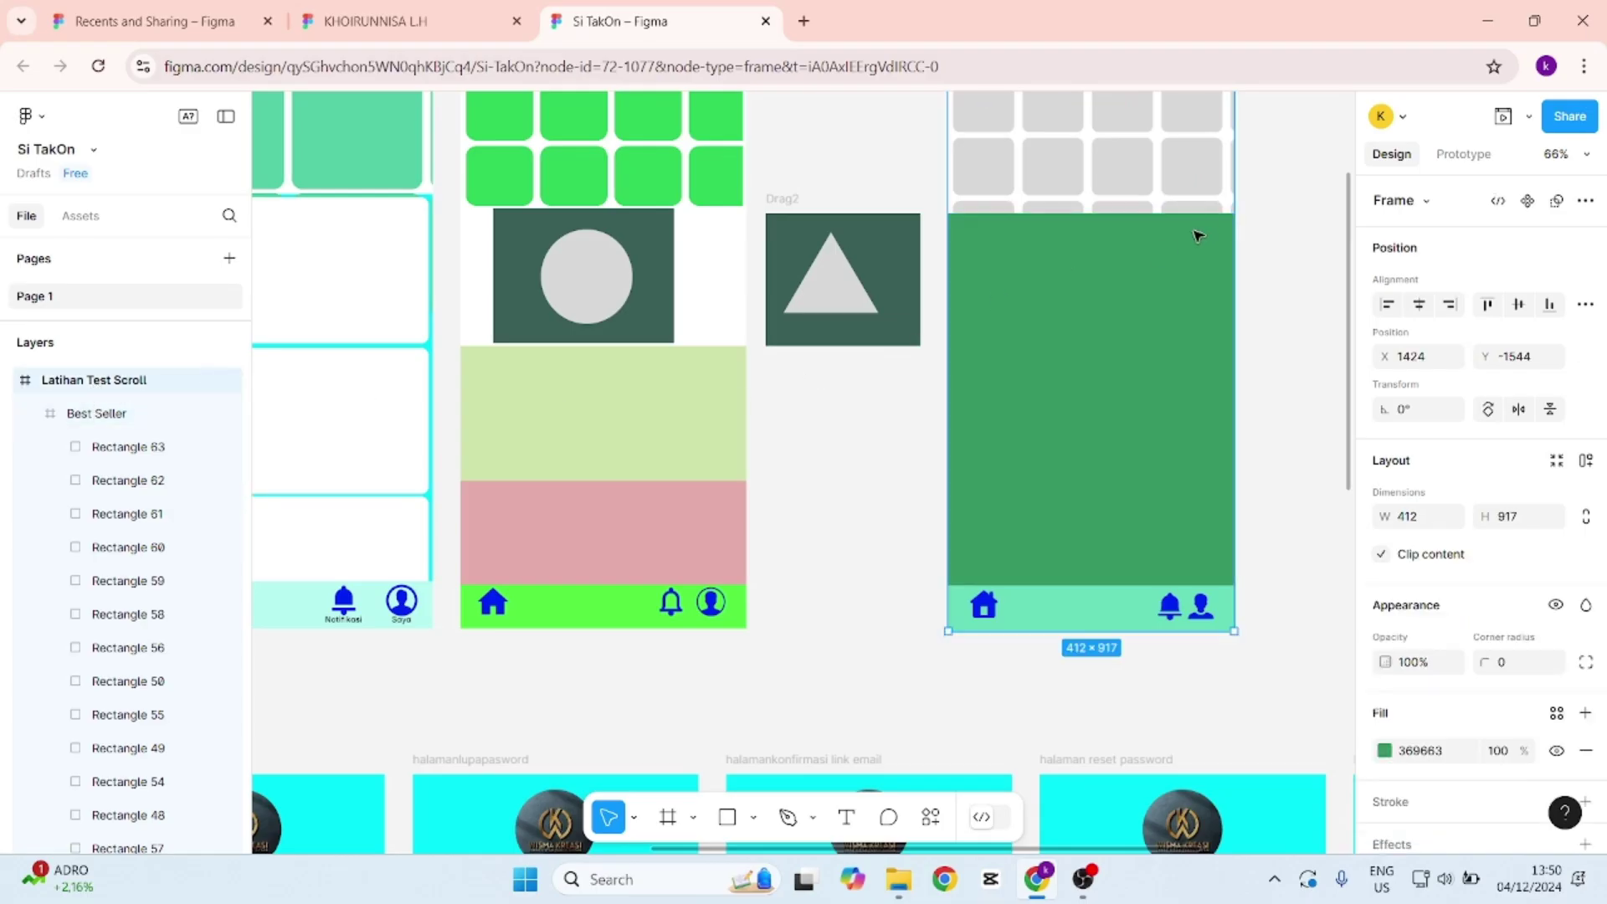
{"action": "left_click", "coordinate": [115, 422]}
{"action": "scroll", "coordinate": [1163, 309], "scroll_direction": "up", "scroll_amount": 1}
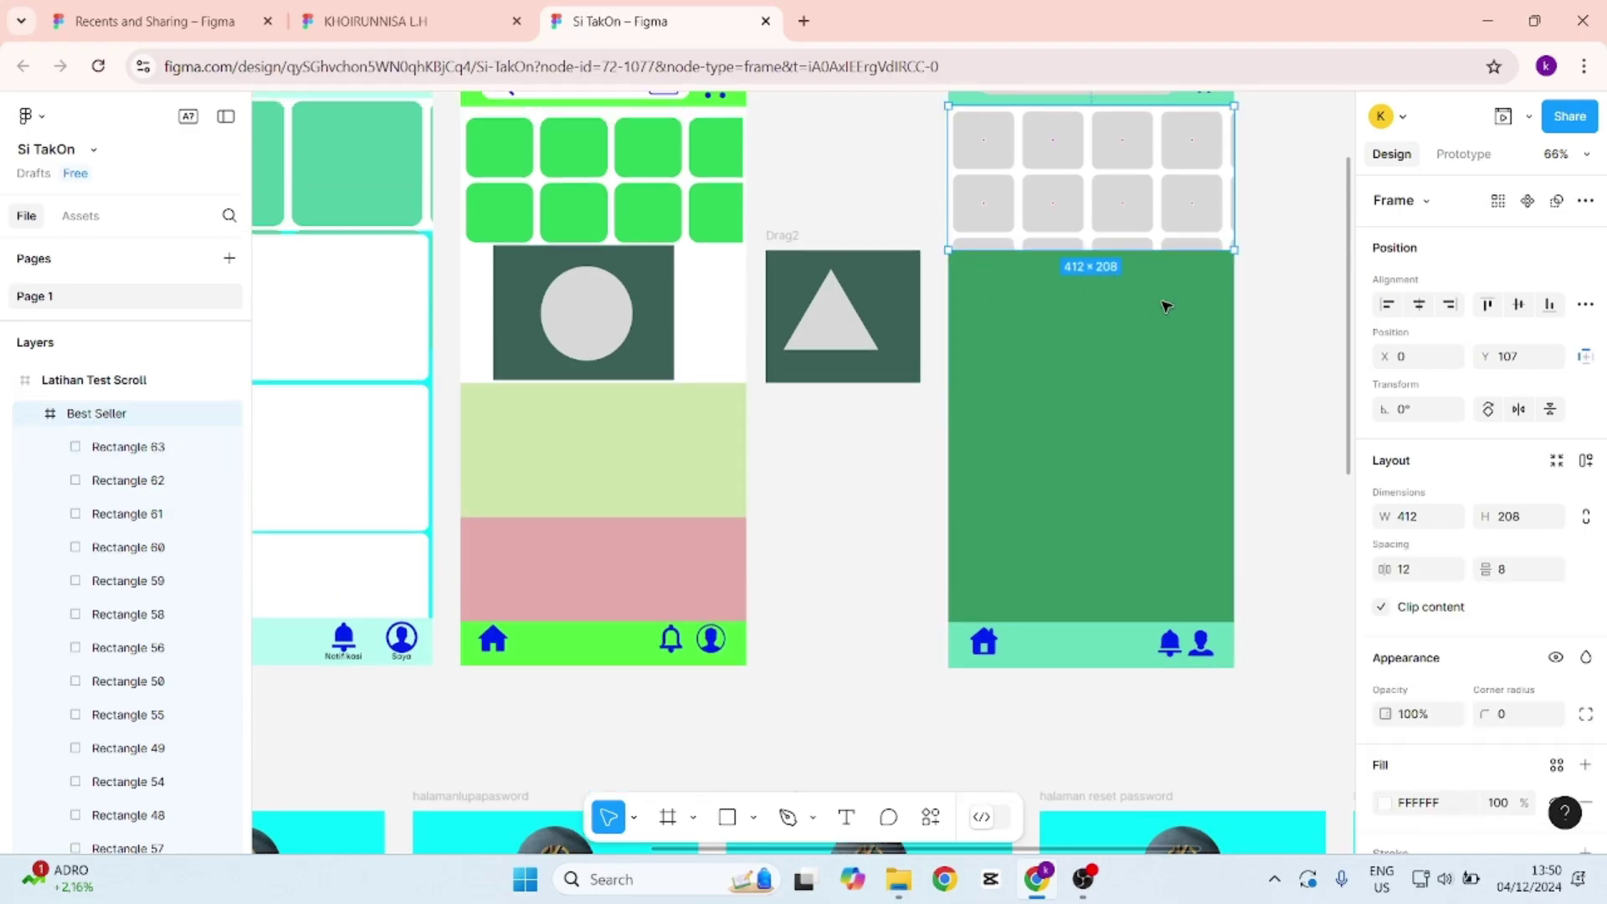
{"action": "left_click", "coordinate": [124, 386]}
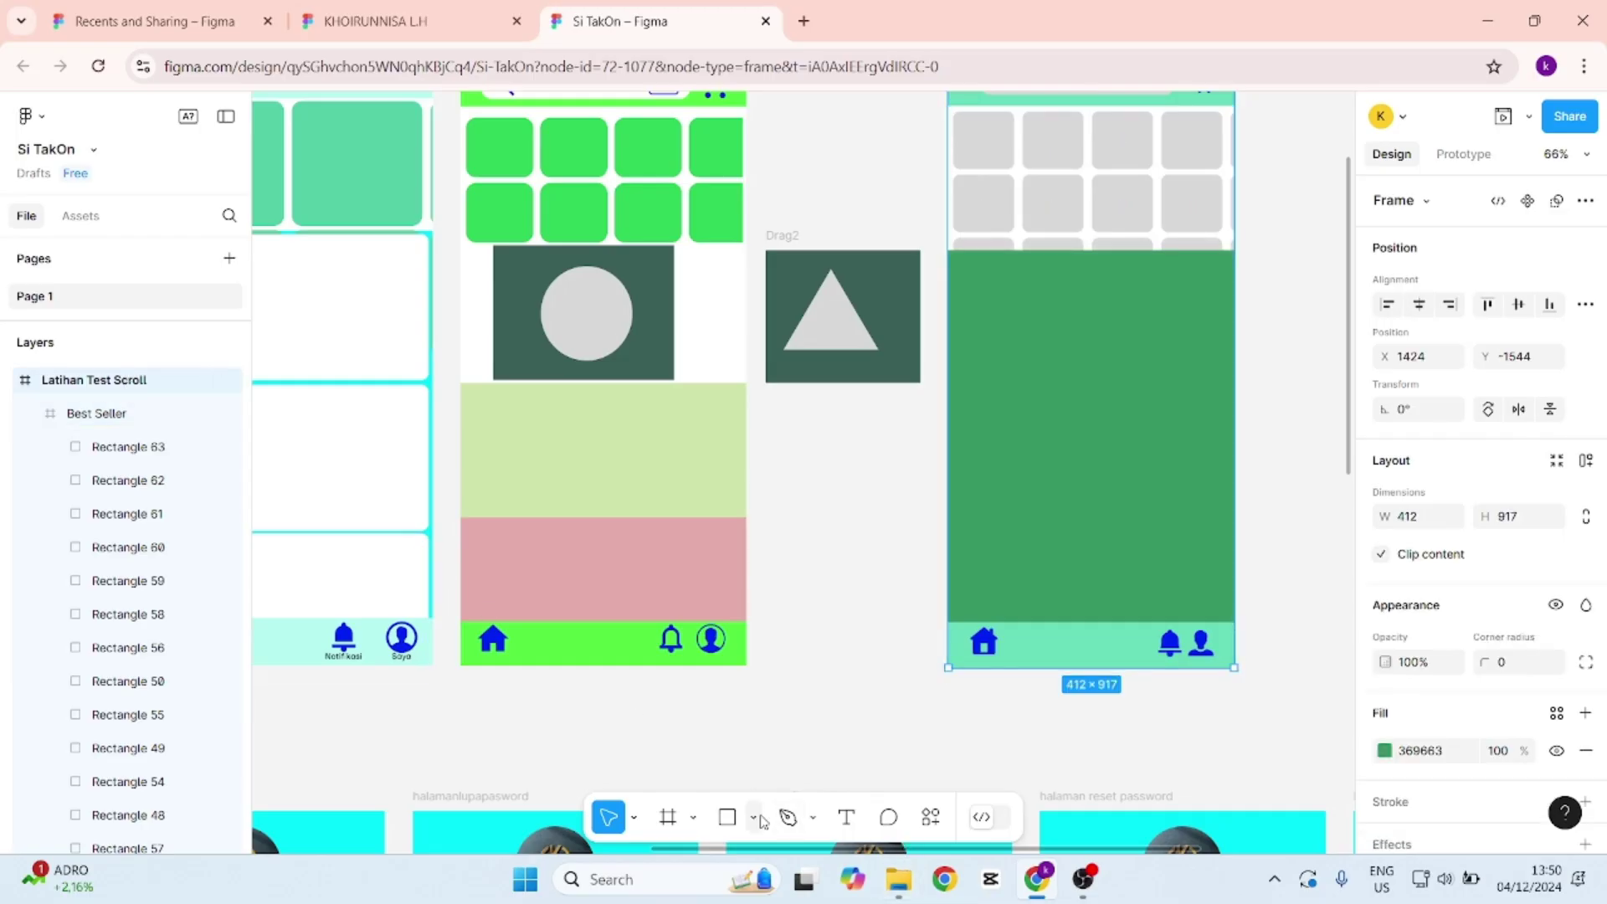
Draw a full-width rectangle snug below the grid and fill it red B64E4E.
{"action": "left_click", "coordinate": [728, 818]}
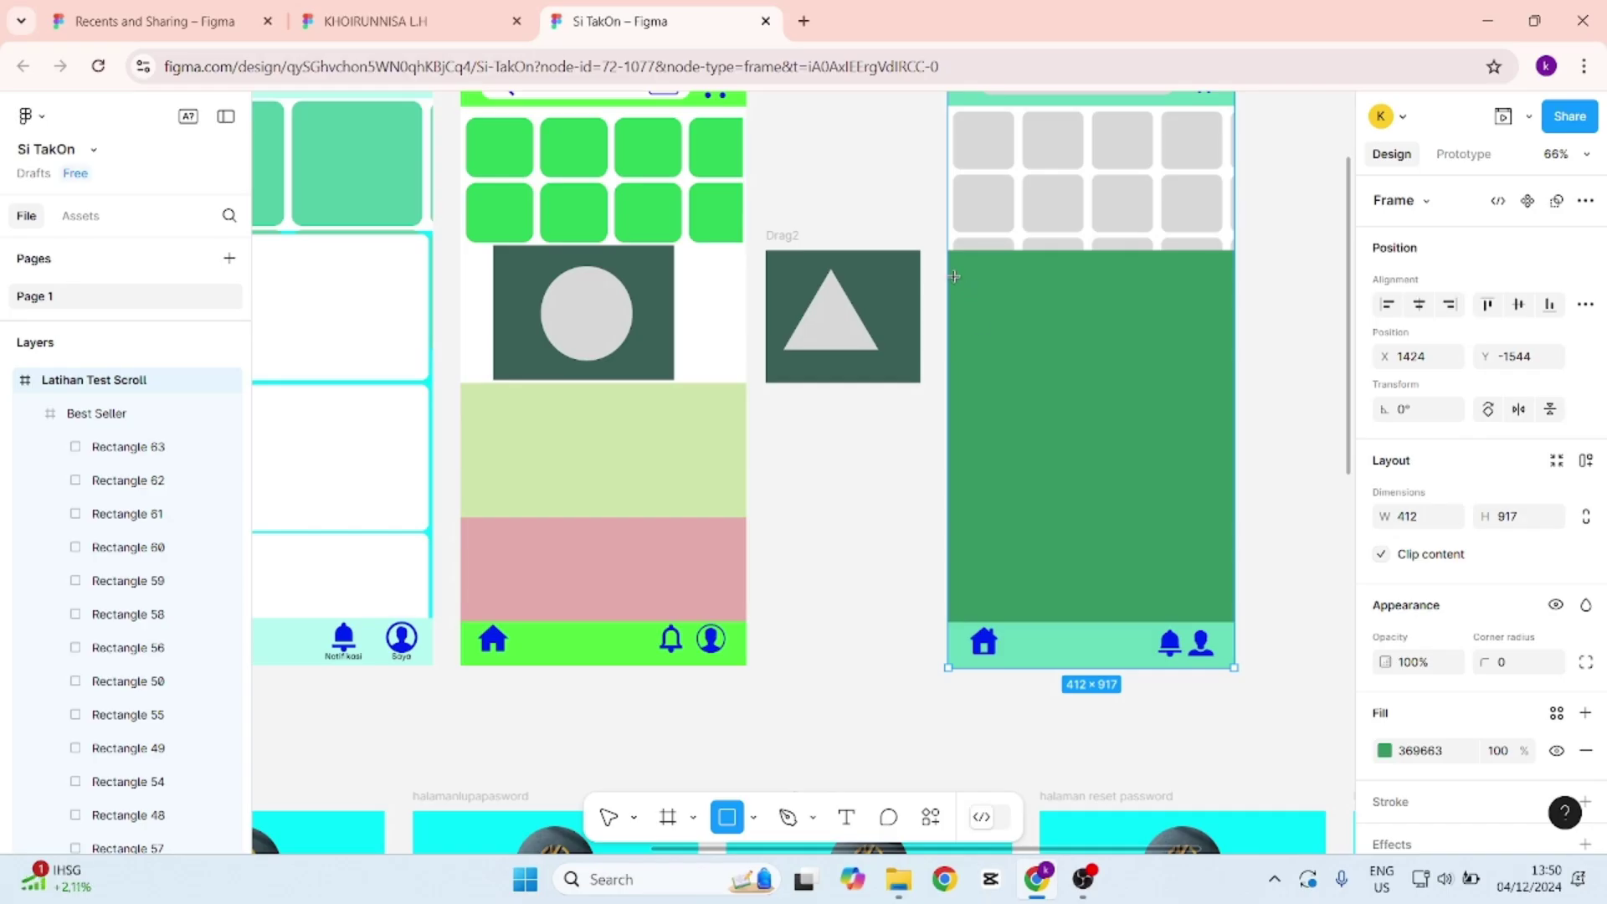
{"action": "mouse_move", "coordinate": [952, 275]}
{"action": "left_mouse_down"}
{"action": "mouse_move", "coordinate": [979, 373]}
{"action": "mouse_move", "coordinate": [1236, 422]}
{"action": "left_mouse_up"}
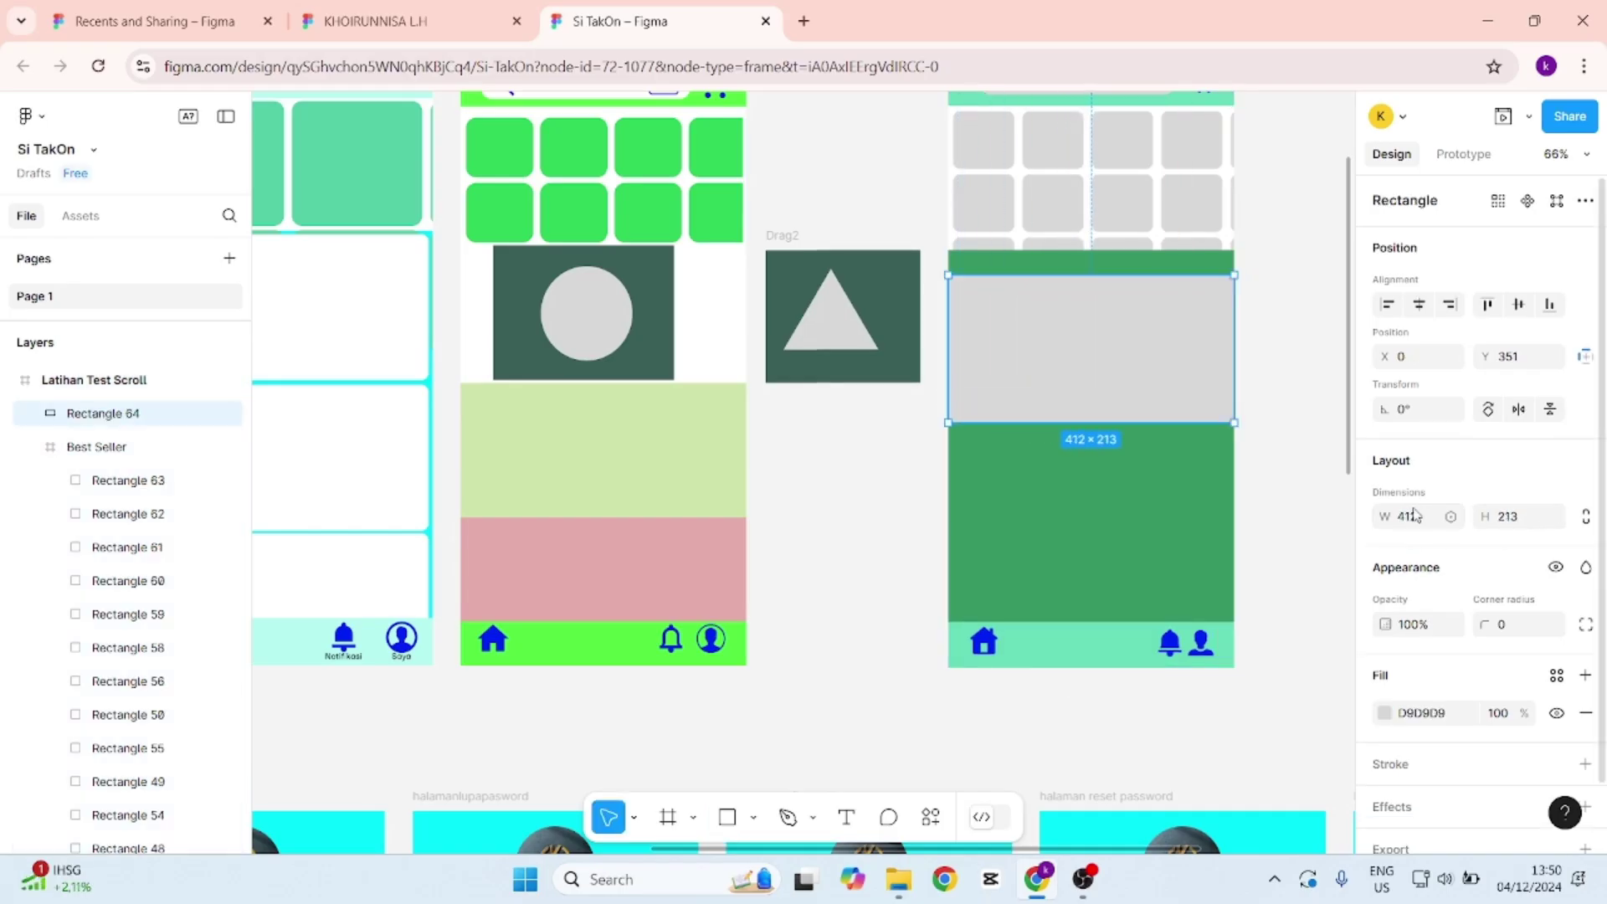
{"action": "left_click_drag", "start_coordinate": [1065, 359], "coordinate": [1062, 327]}
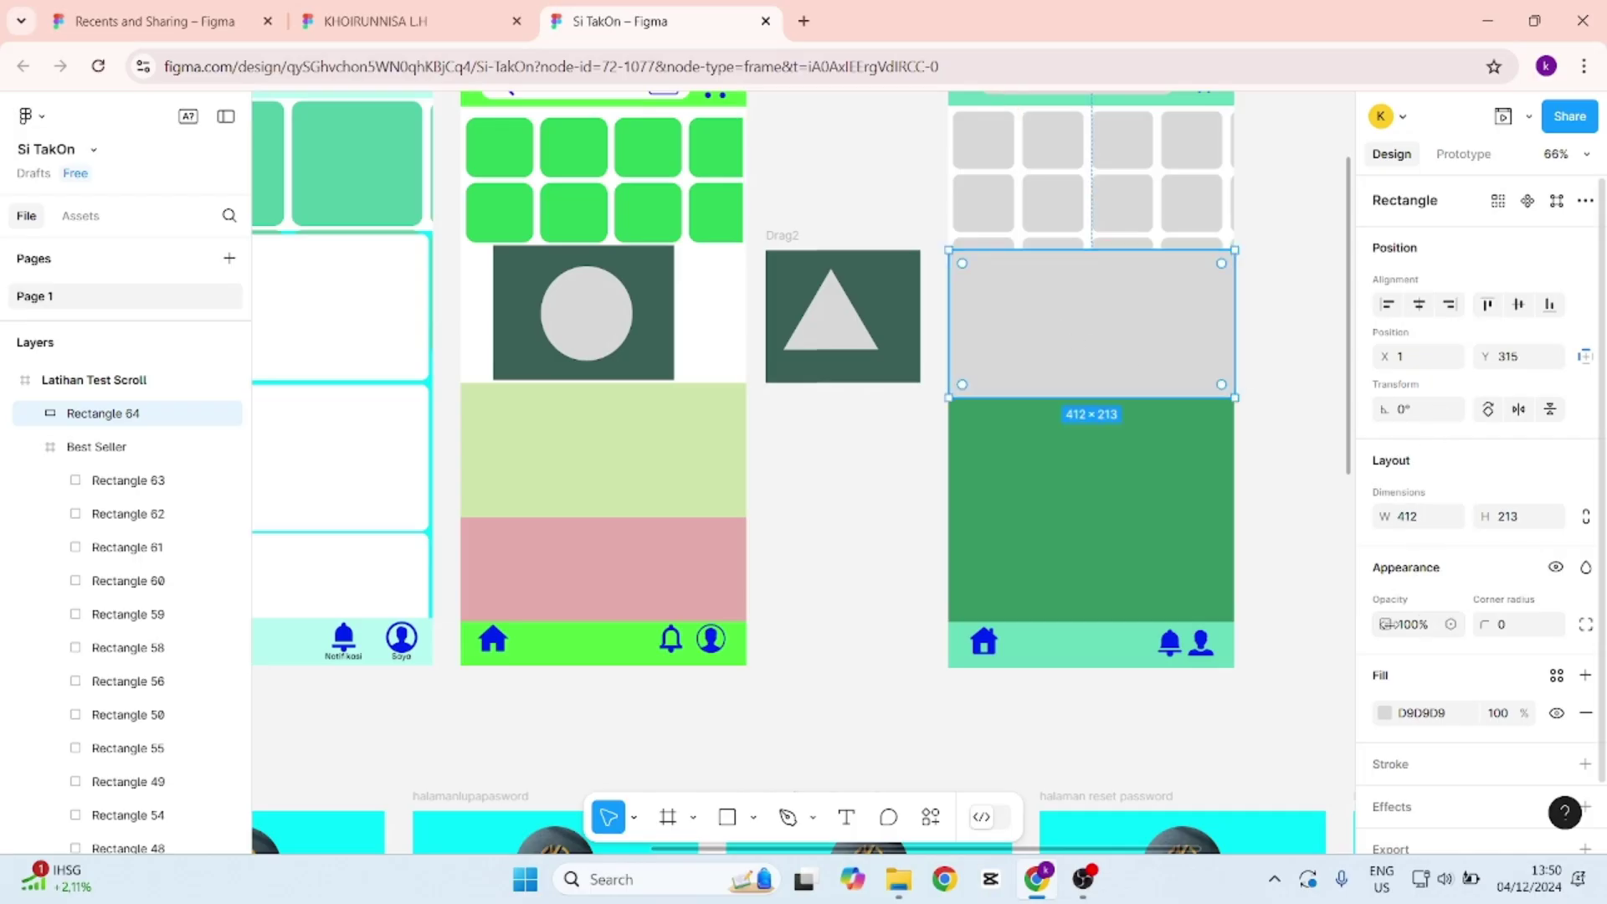
{"action": "left_click", "coordinate": [1392, 718]}
{"action": "left_click_drag", "start_coordinate": [1249, 479], "coordinate": [1248, 398]}
{"action": "left_click", "coordinate": [1311, 216]}
{"action": "left_click", "coordinate": [1166, 337]}
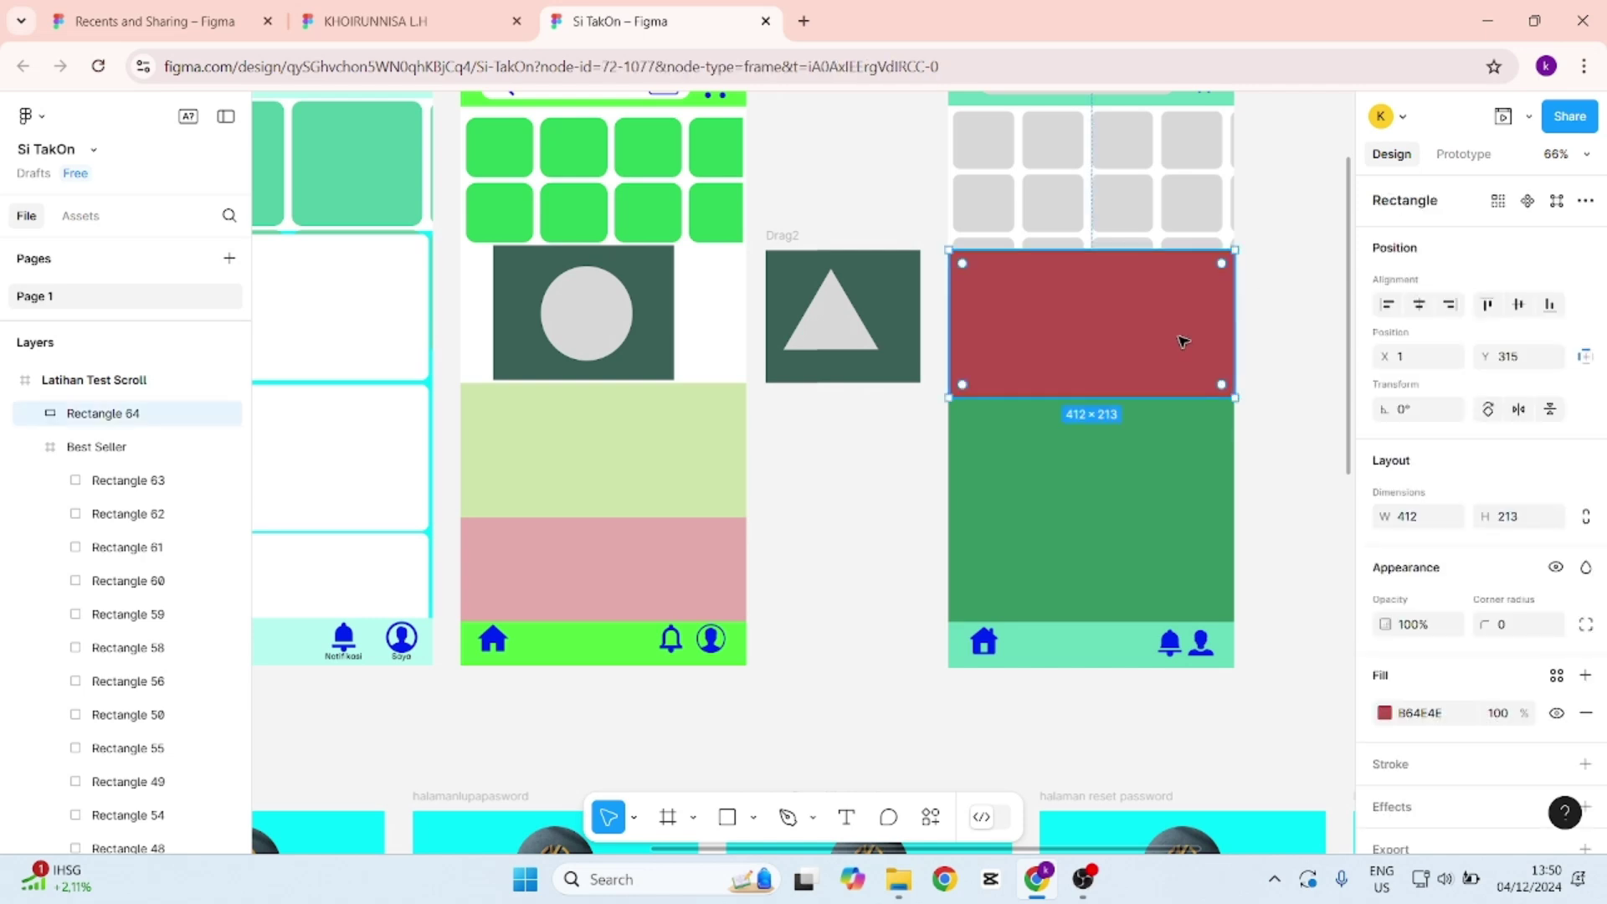
Duplicate the red block beneath itself and recolour the copy blue 4E8EB6.
{"action": "key", "text": "ctrl+d"}
{"action": "left_click_drag", "start_coordinate": [1155, 333], "coordinate": [1167, 477]}
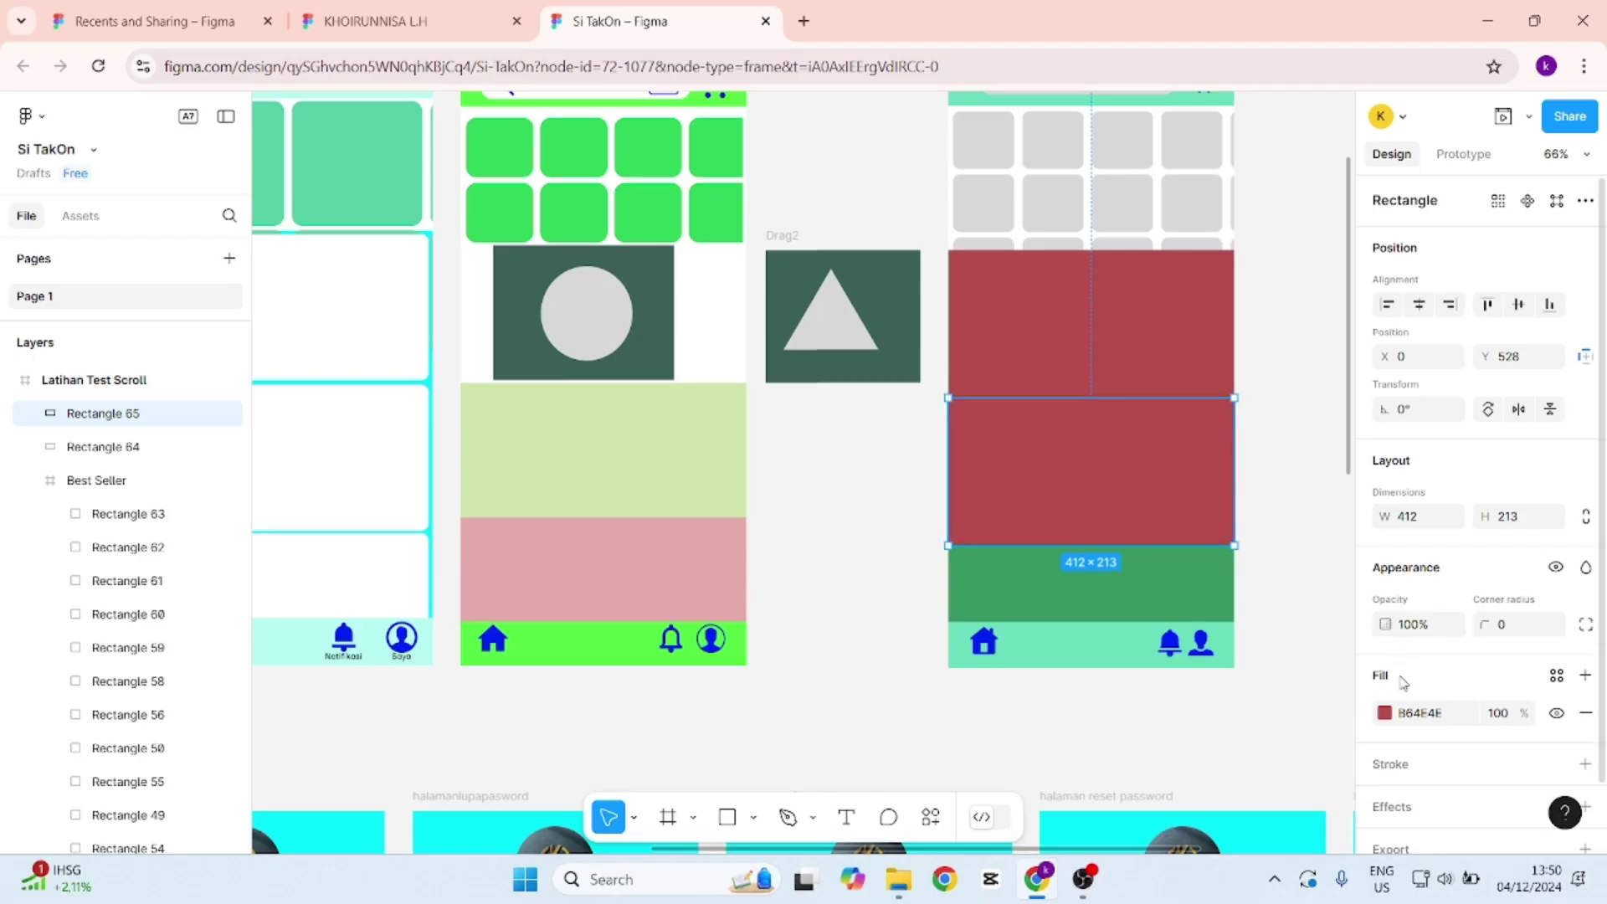
{"action": "left_click", "coordinate": [1386, 713]}
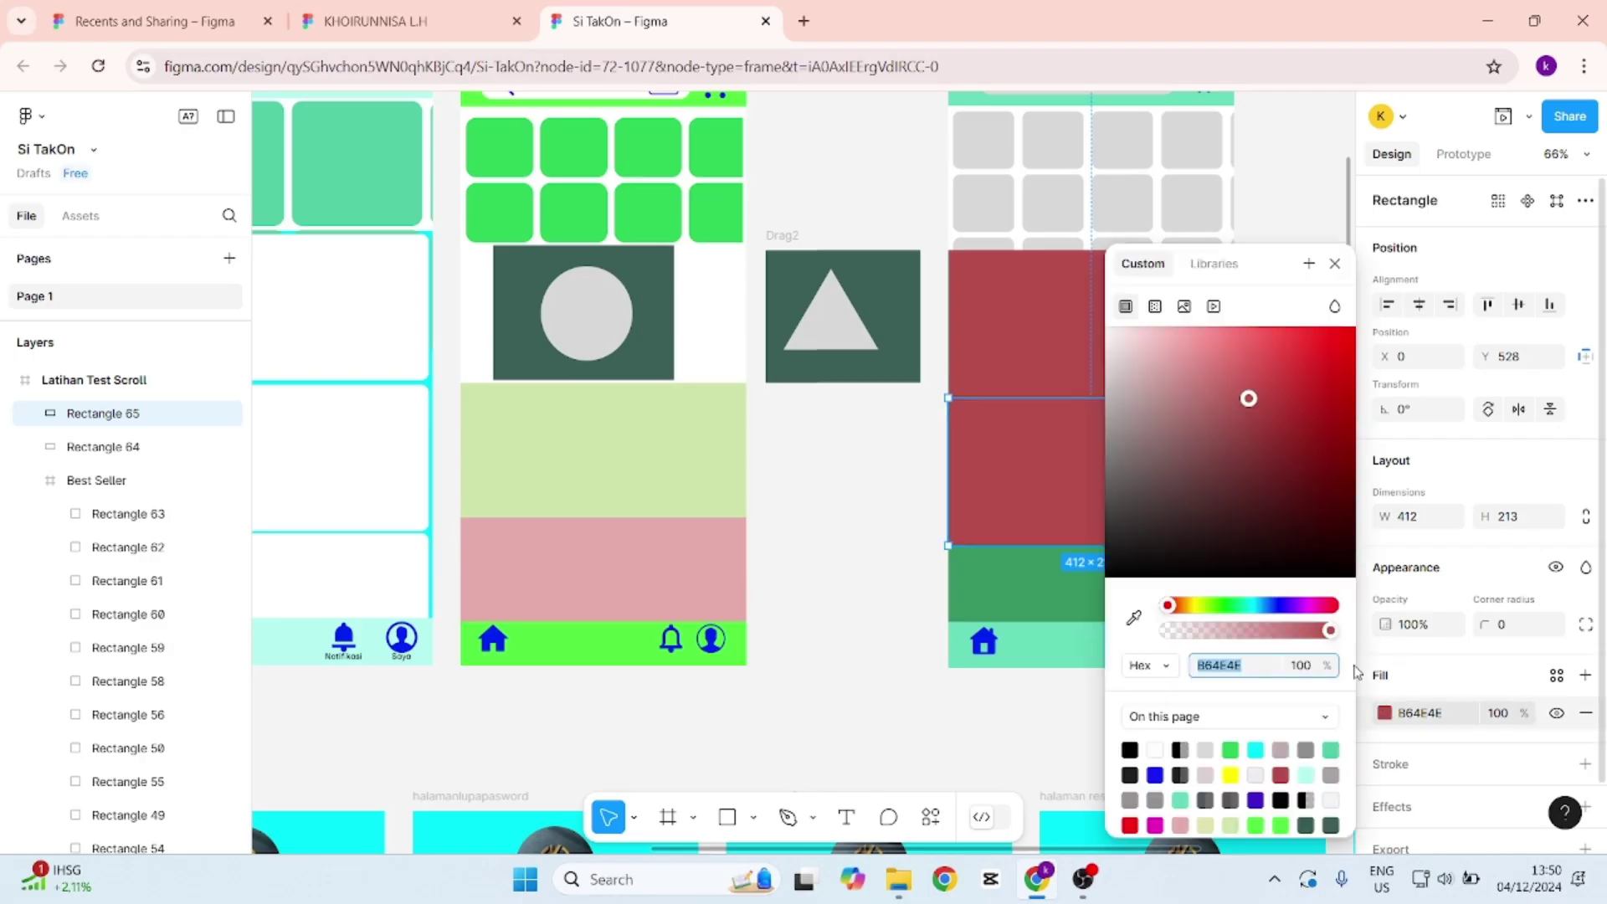
{"action": "left_click", "coordinate": [1260, 605]}
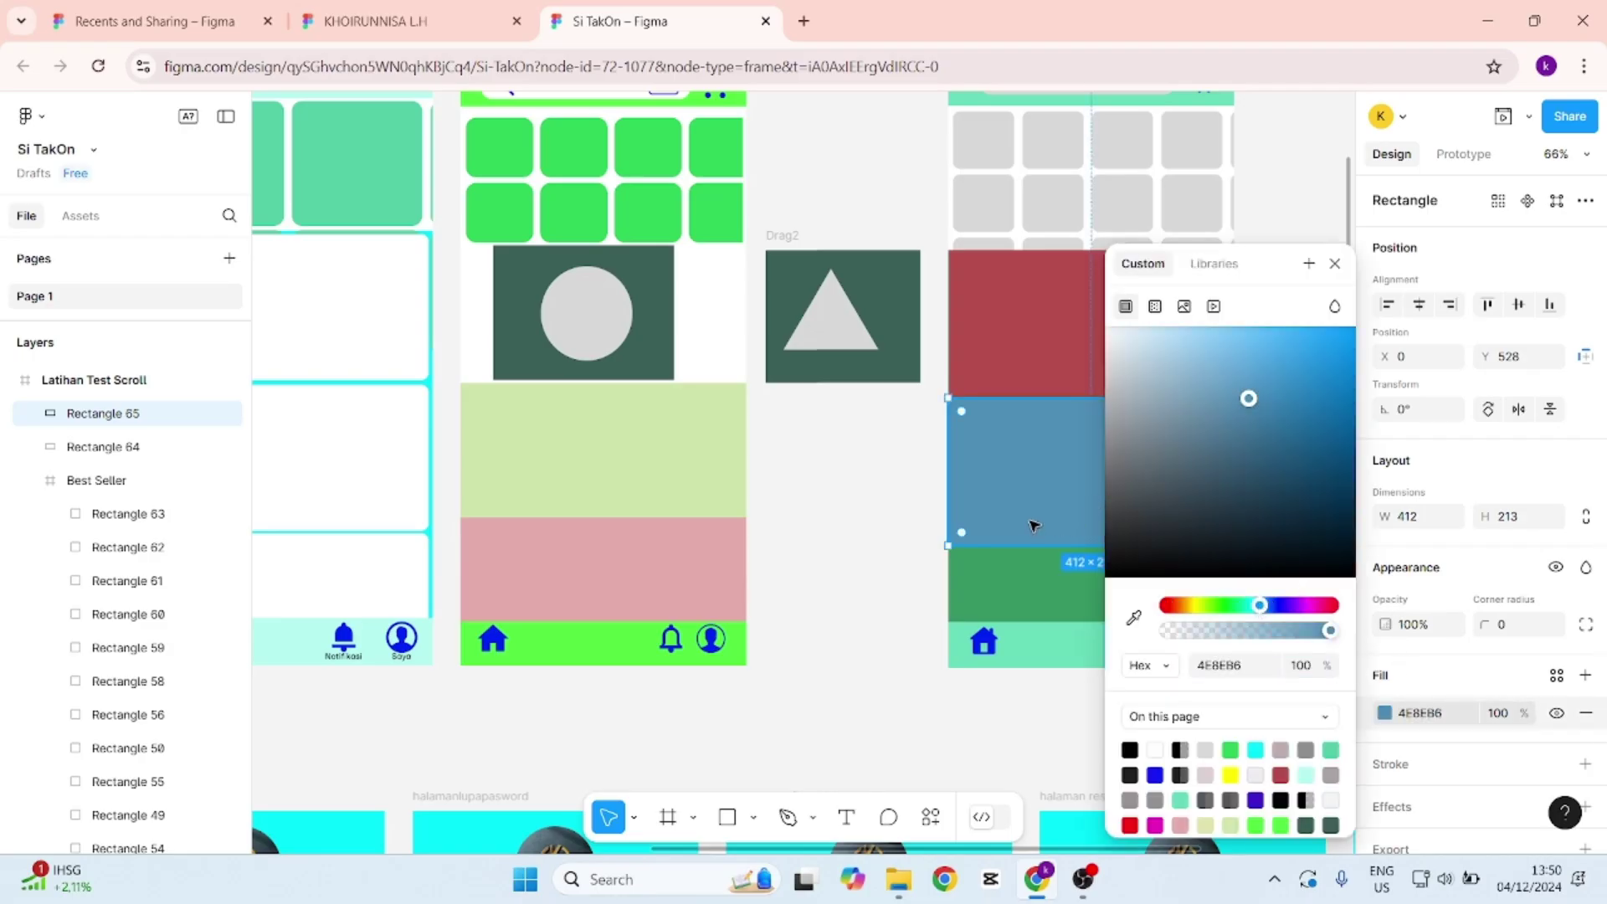
{"action": "left_click", "coordinate": [1334, 264]}
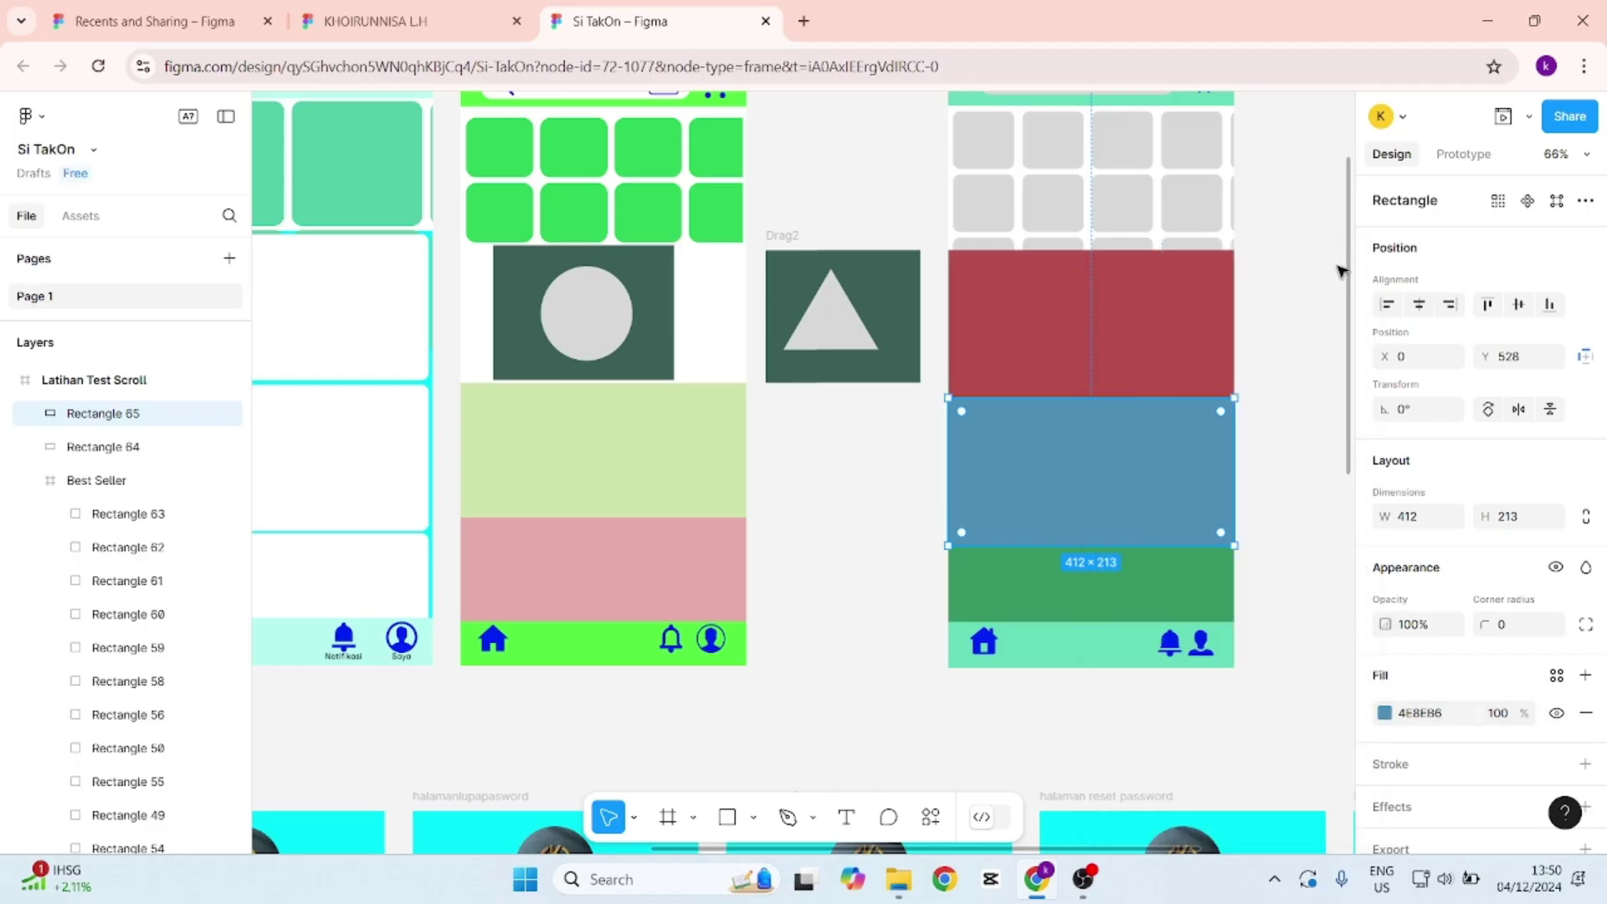
Duplicate the blue block, recolour it green 4EB64E, and make one more green copy.
{"action": "key", "text": "ctrl+d"}
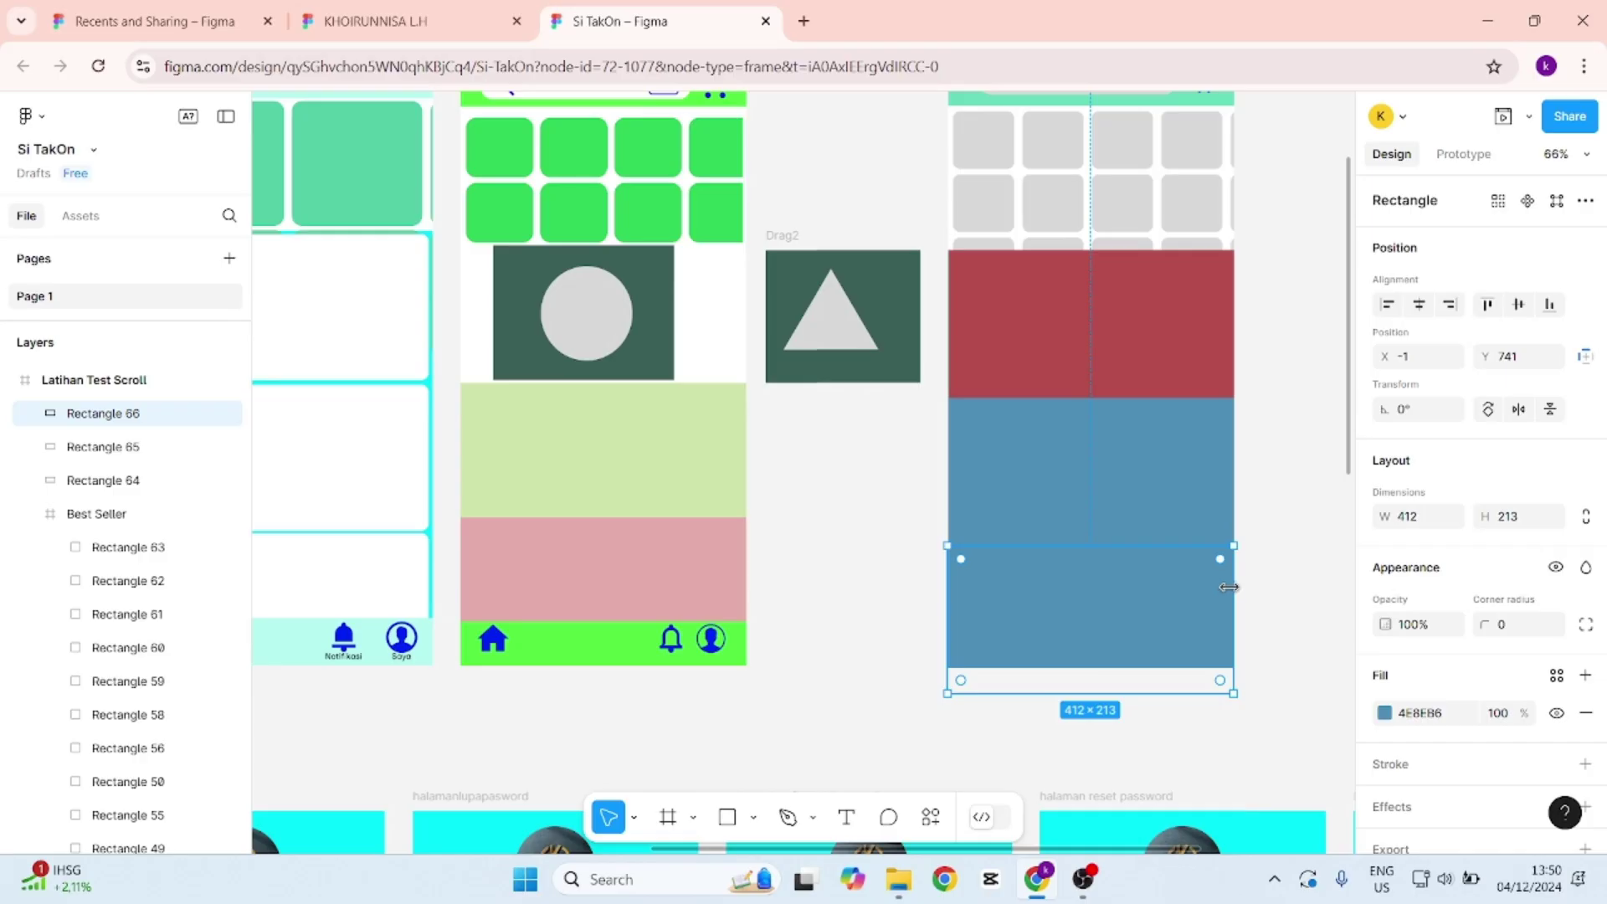
{"action": "left_click", "coordinate": [1384, 713]}
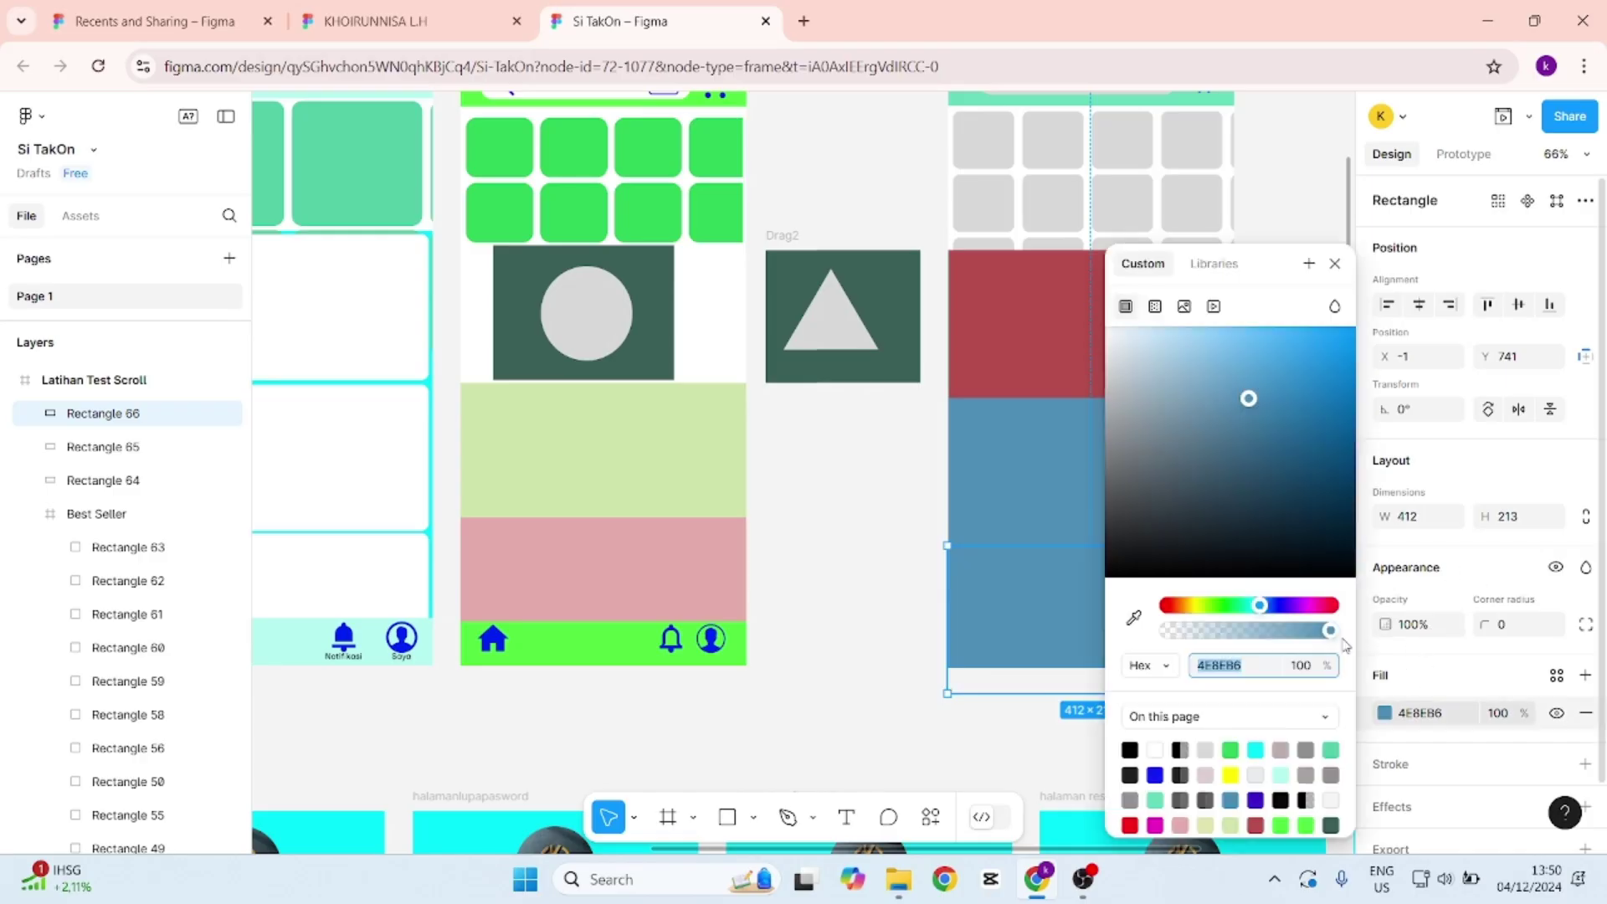
{"action": "left_click_drag", "start_coordinate": [1253, 605], "coordinate": [1222, 605]}
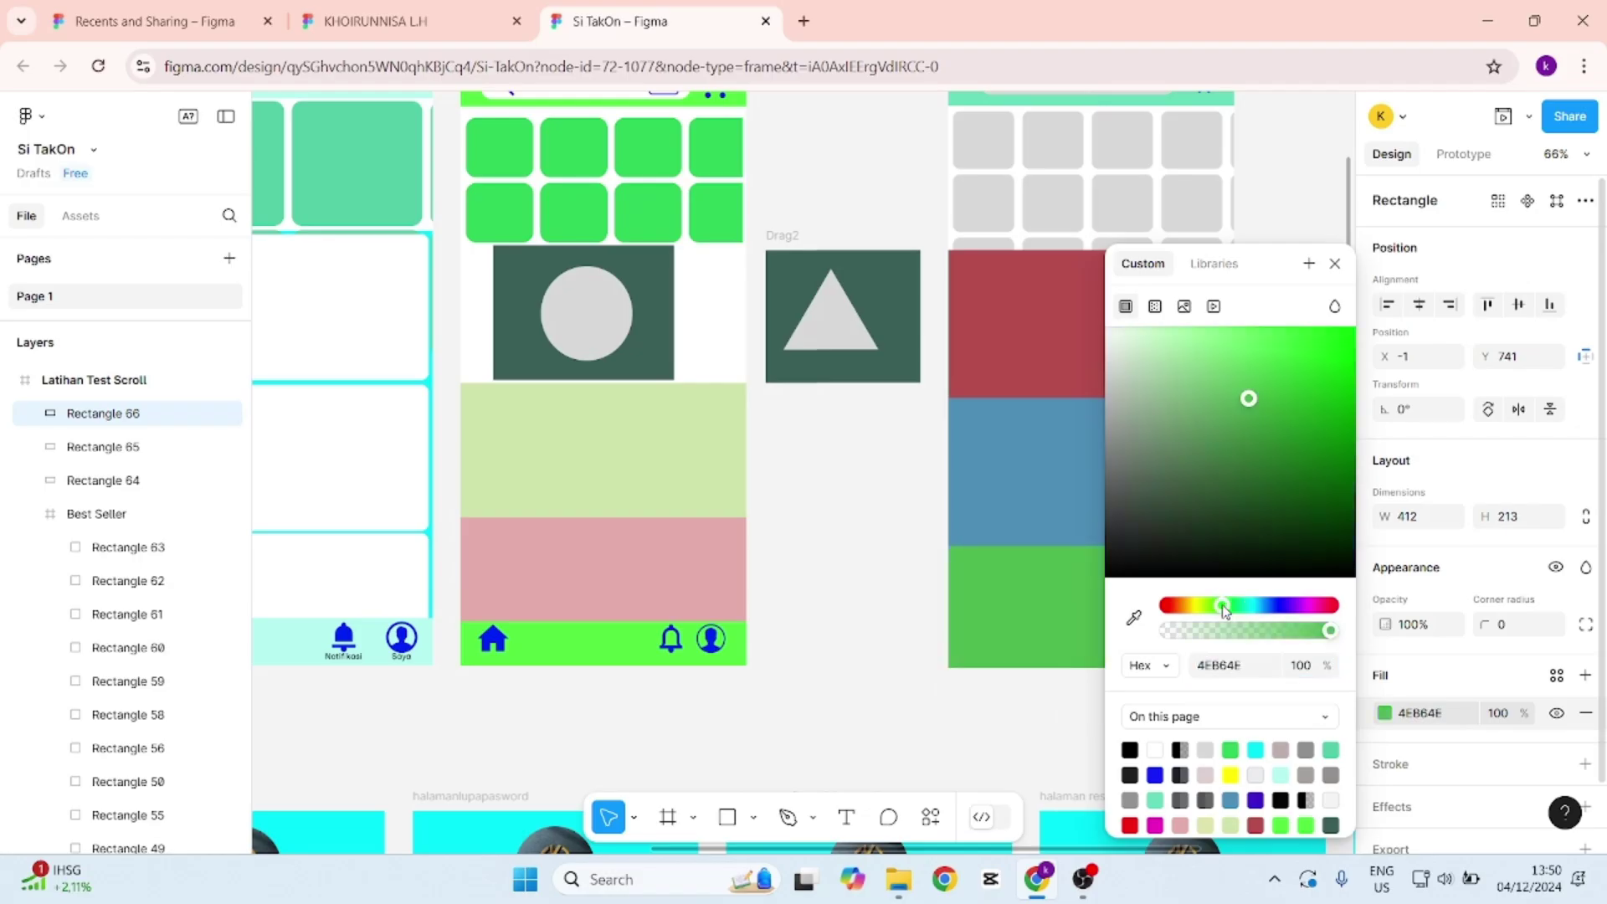
{"action": "key", "text": "Escape"}
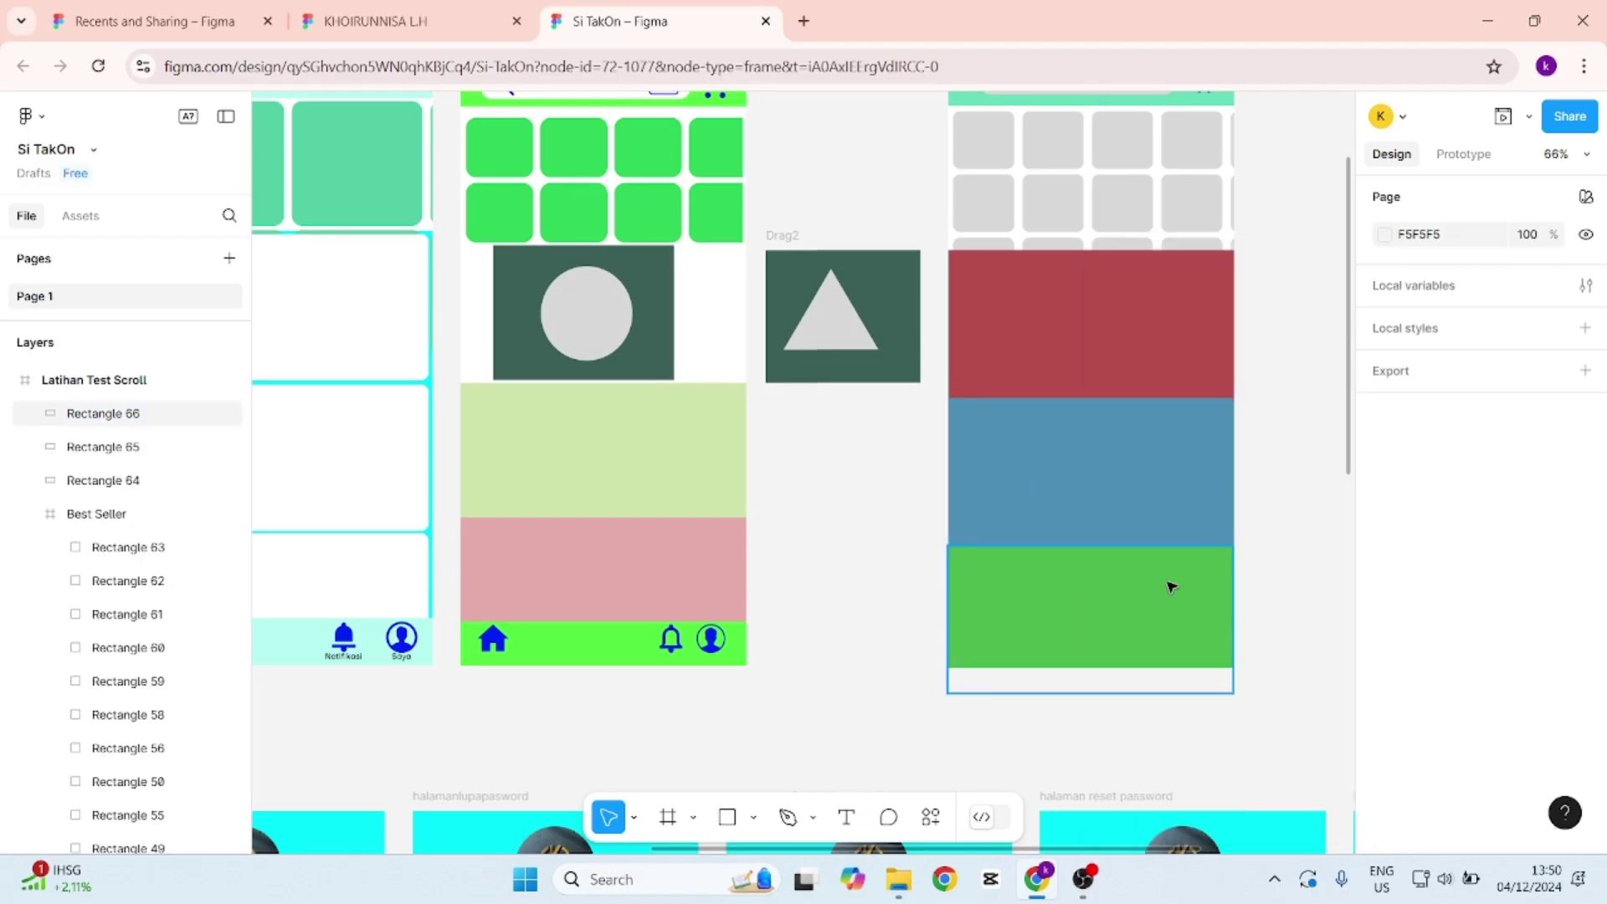
{"action": "key", "text": "ctrl+d"}
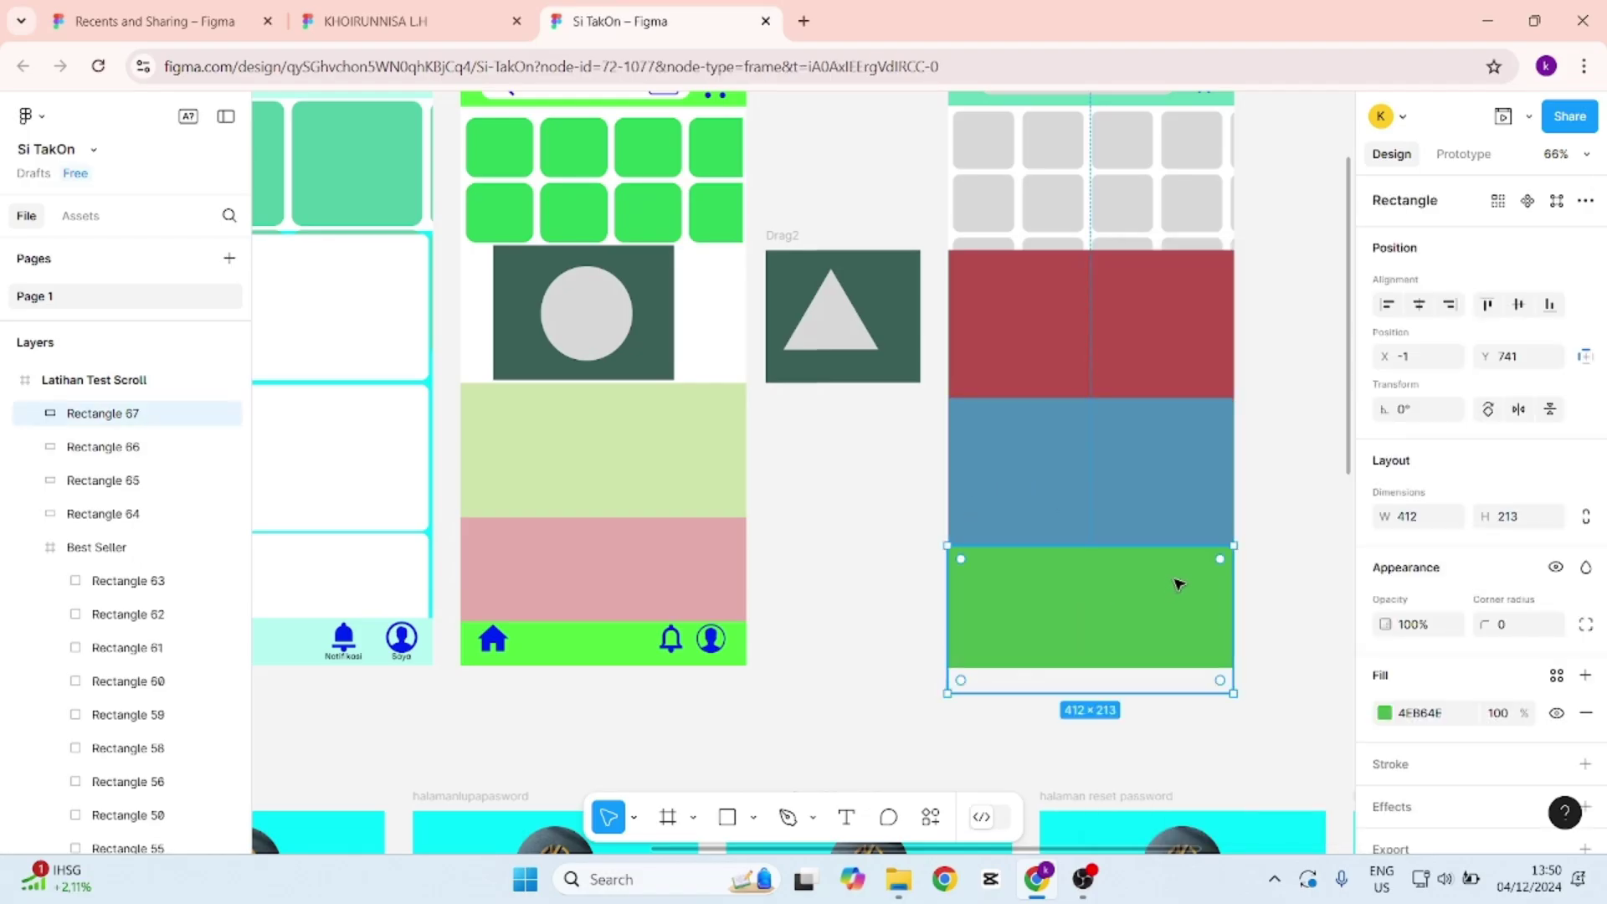
Move the copy below the green block and recolour it magenta 864E82.
{"action": "left_click_drag", "start_coordinate": [1169, 620], "coordinate": [1169, 707]}
{"action": "left_click", "coordinate": [1384, 712]}
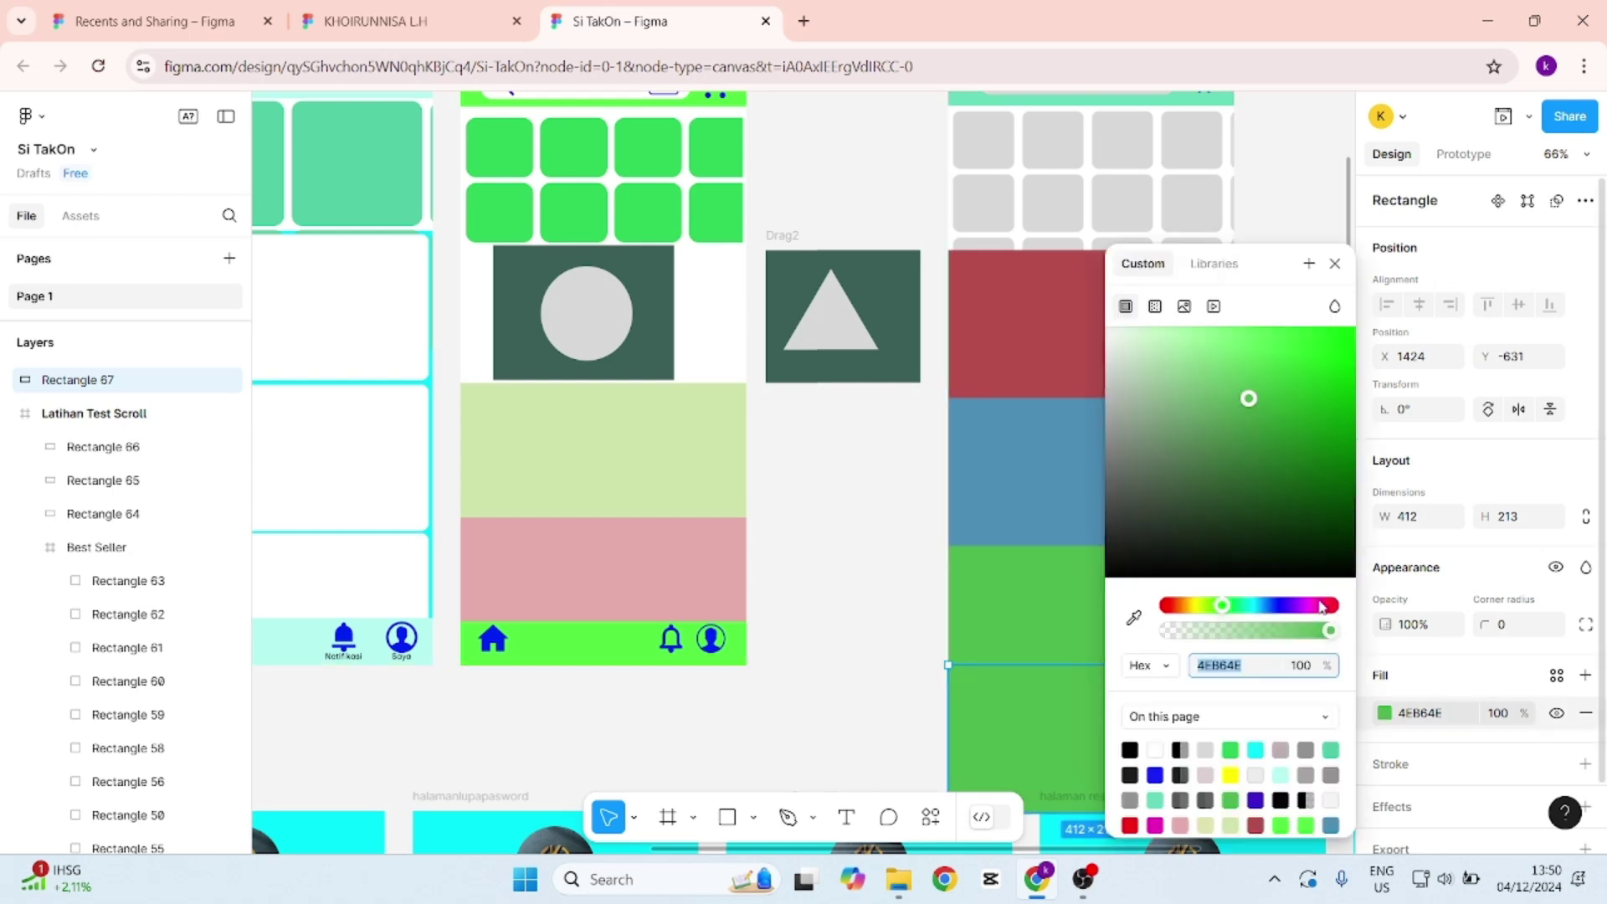
{"action": "left_click", "coordinate": [1320, 604]}
{"action": "left_click", "coordinate": [832, 434]}
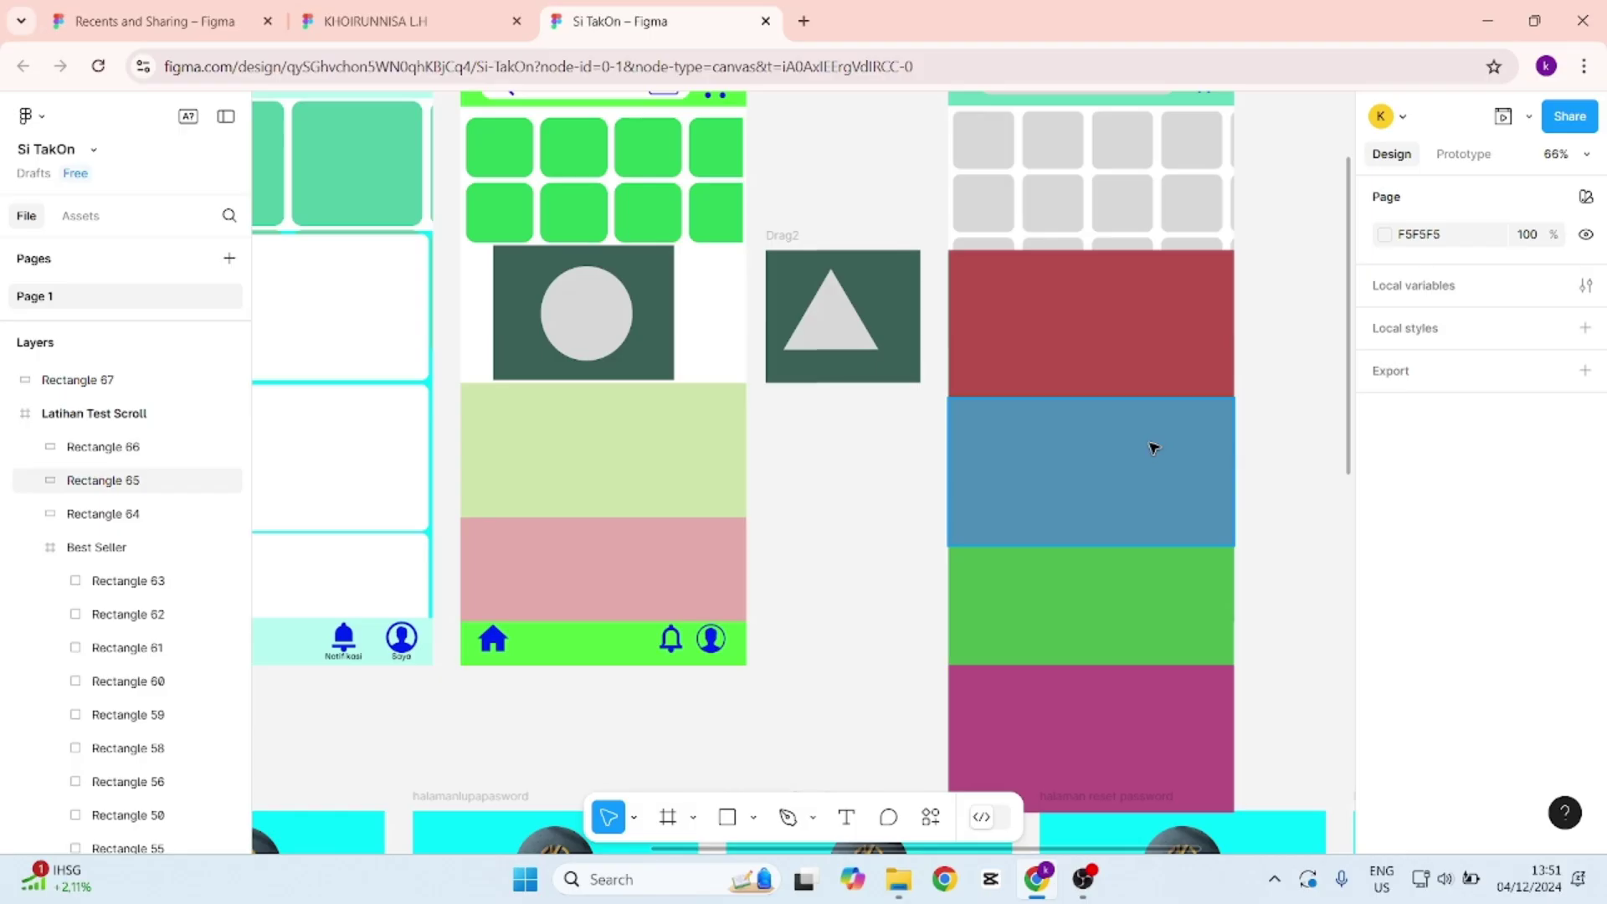
Nest the magenta rectangle's layer inside Latihan Test Scroll at Y 913.
{"action": "scroll", "coordinate": [1156, 449], "scroll_direction": "down", "scroll_amount": 5}
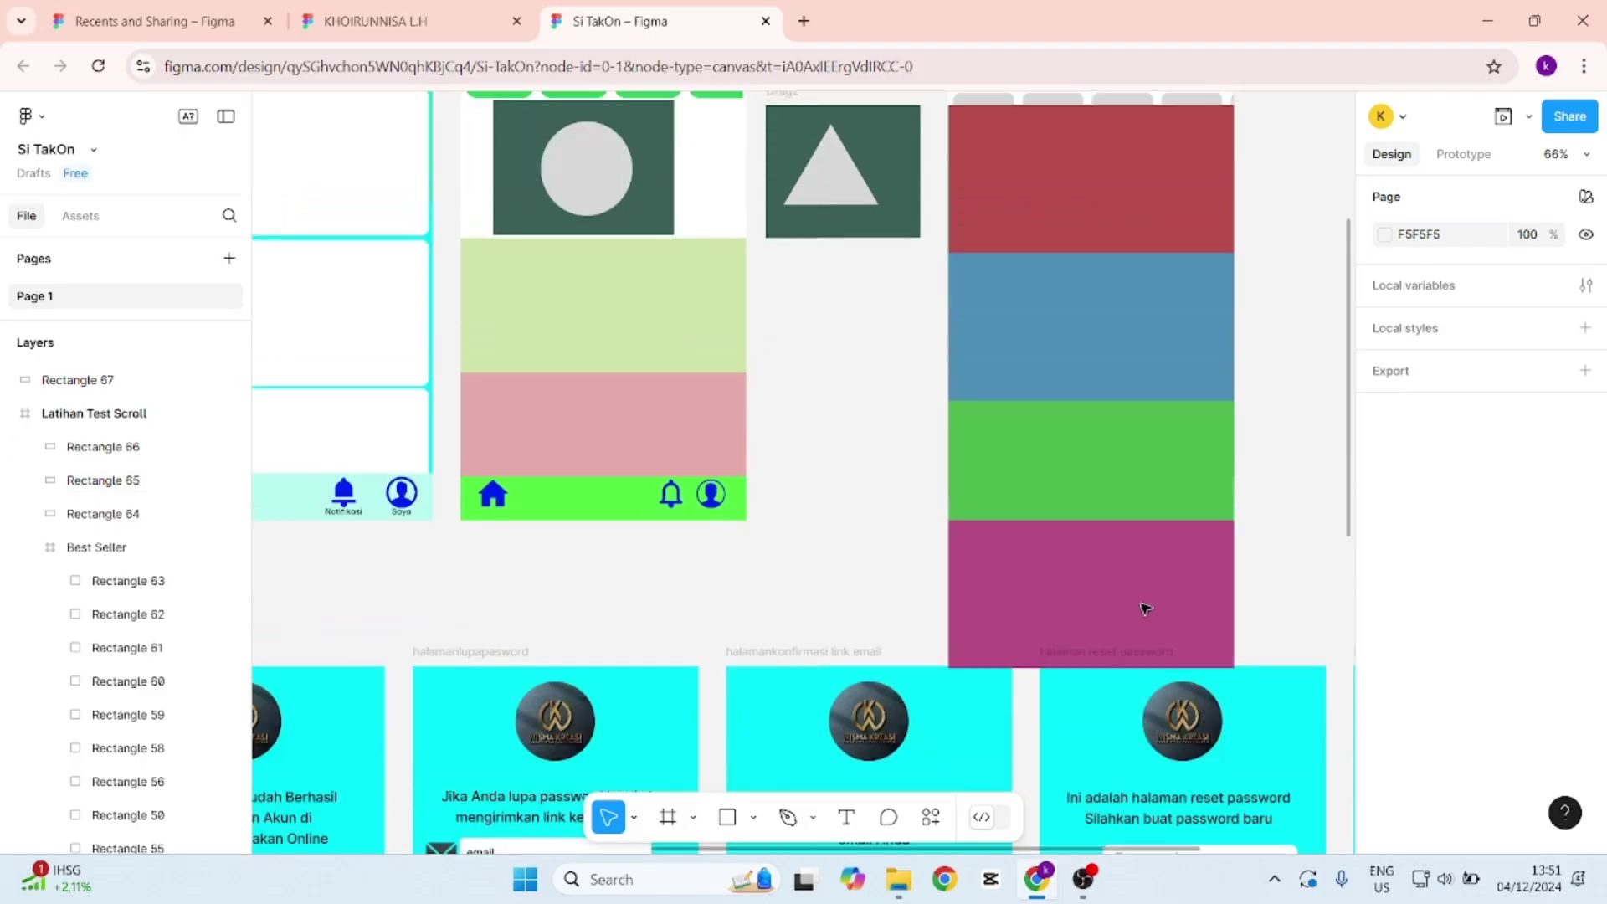
{"action": "scroll", "coordinate": [1144, 606], "scroll_direction": "down", "scroll_amount": 2}
{"action": "scroll", "coordinate": [1156, 552], "scroll_direction": "up", "scroll_amount": 5}
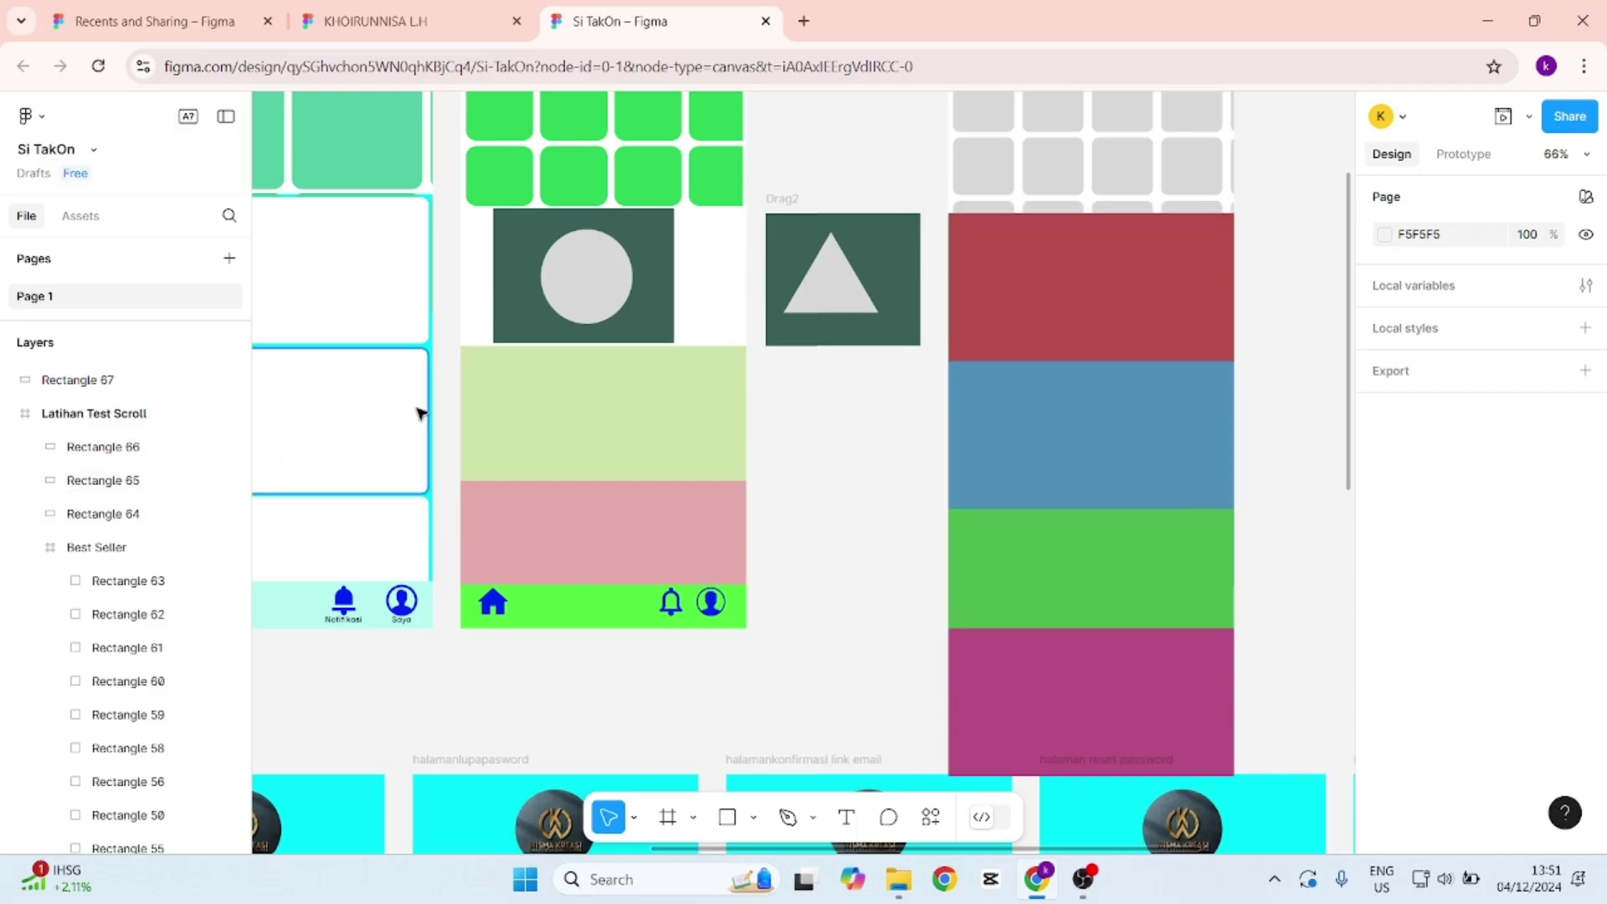
{"action": "left_click", "coordinate": [95, 389]}
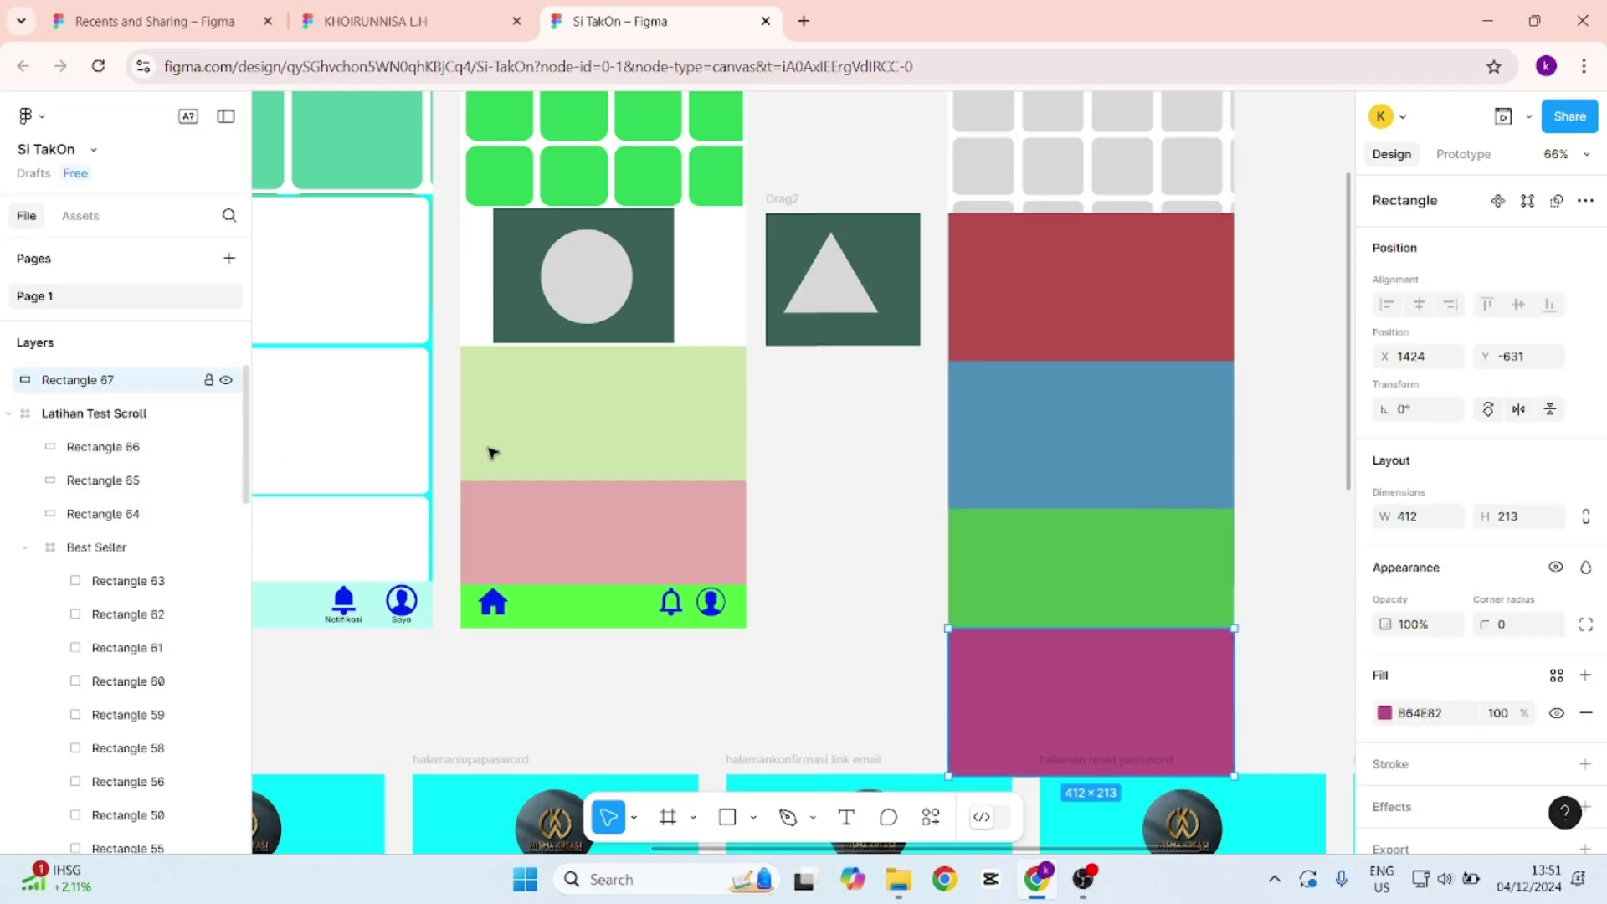
{"action": "scroll", "coordinate": [125, 452], "scroll_direction": "down", "scroll_amount": 2}
{"action": "scroll", "coordinate": [202, 516], "scroll_direction": "up", "scroll_amount": 2}
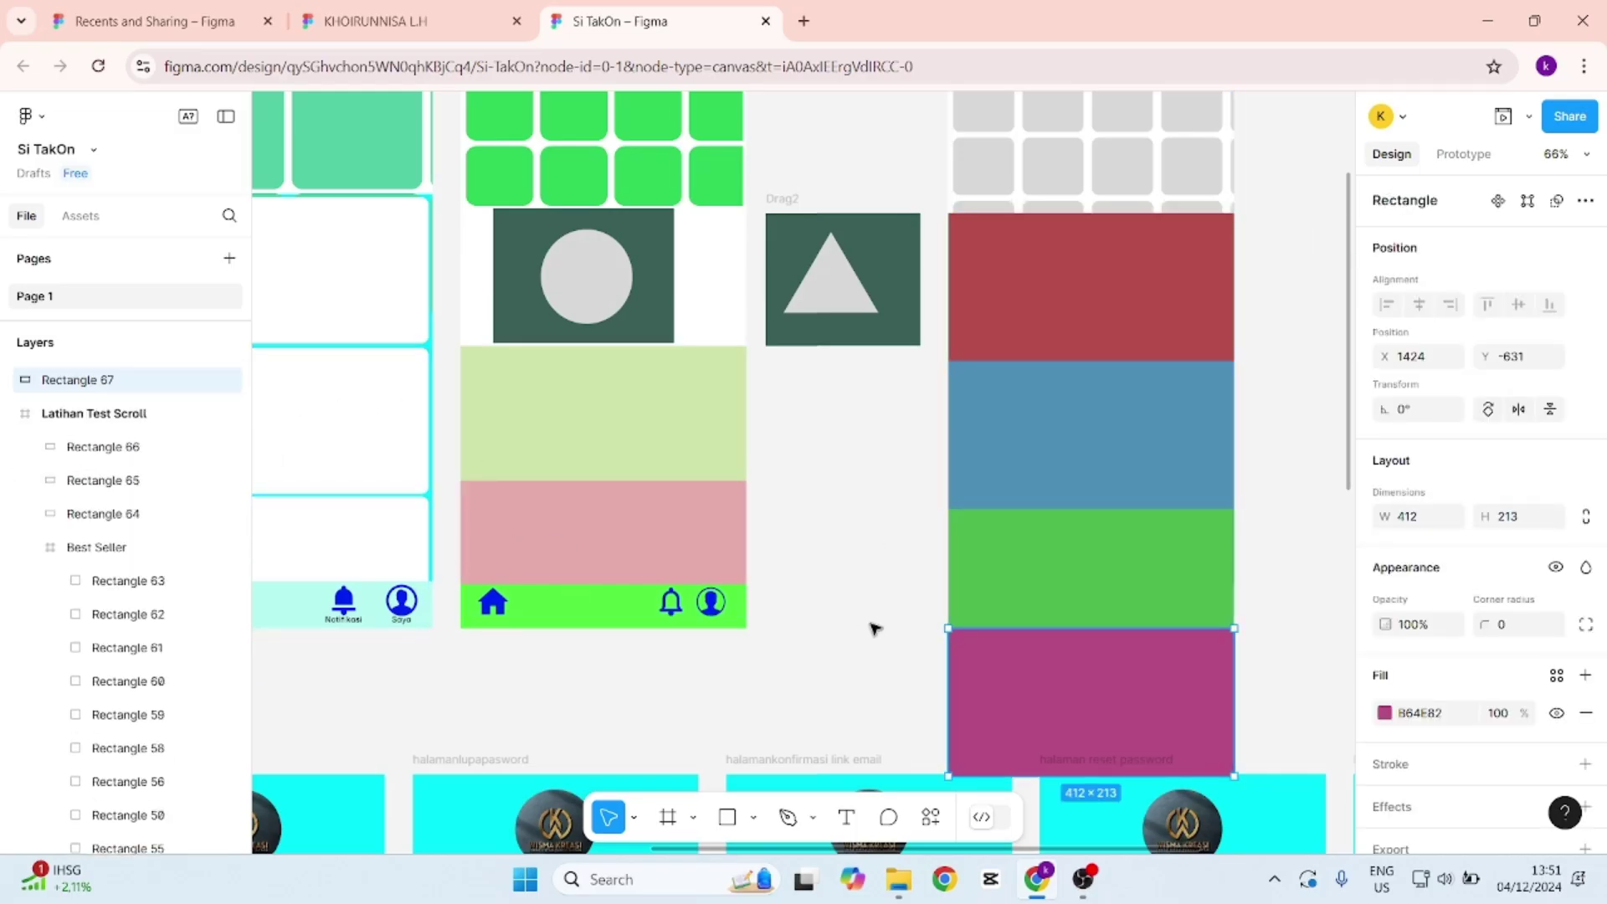
{"action": "scroll", "coordinate": [1113, 563], "scroll_direction": "up", "scroll_amount": 1}
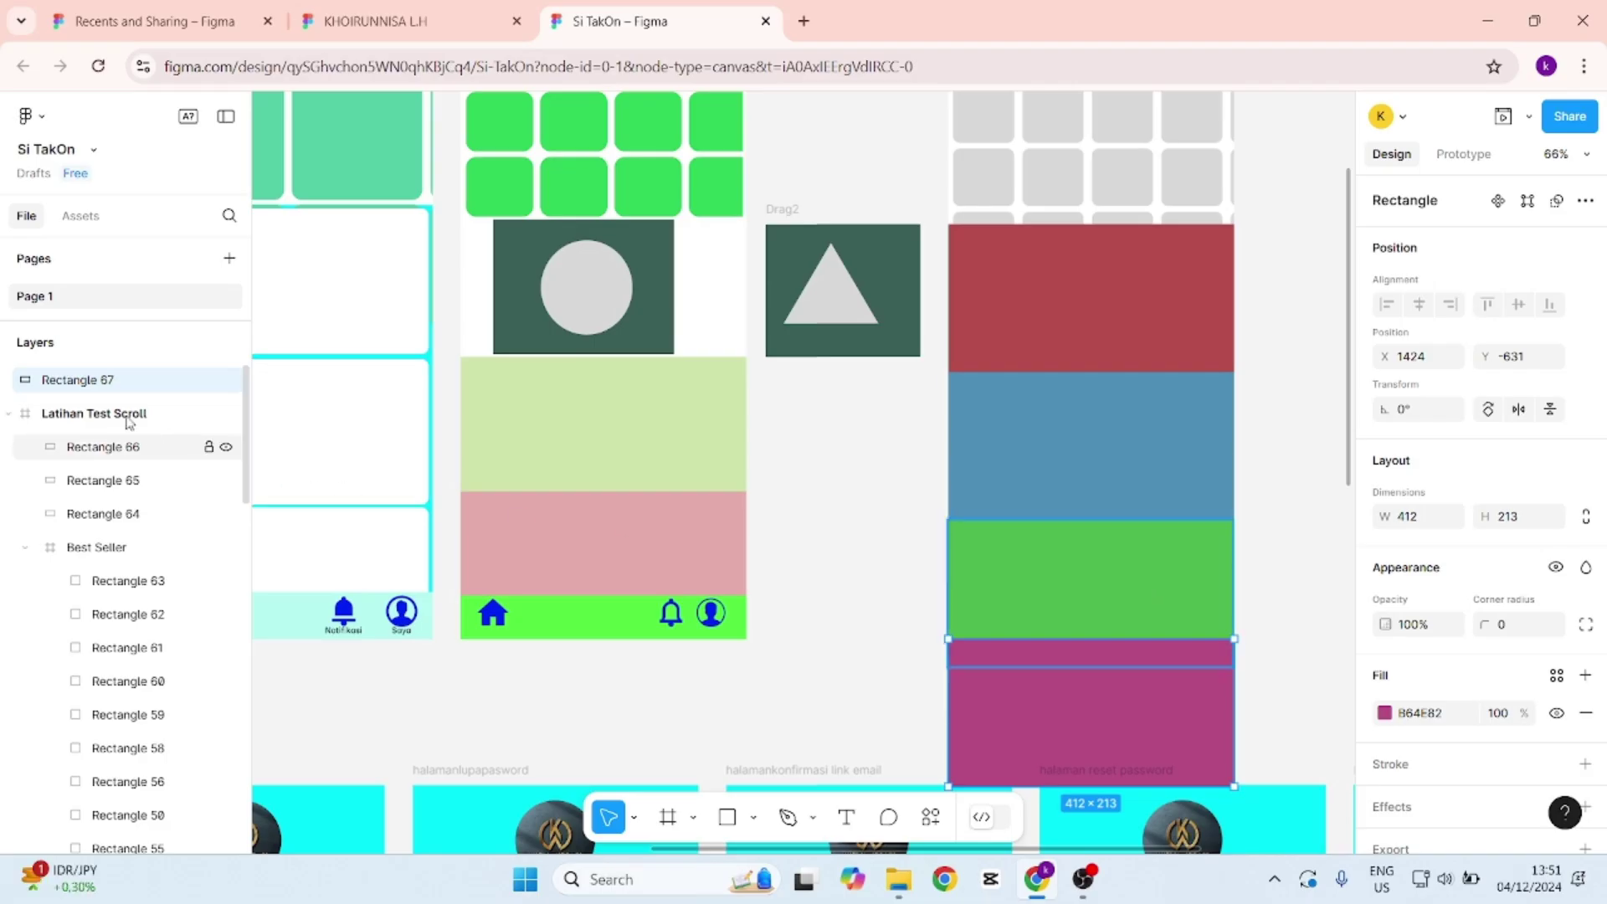
{"action": "left_click_drag", "start_coordinate": [118, 378], "coordinate": [124, 428]}
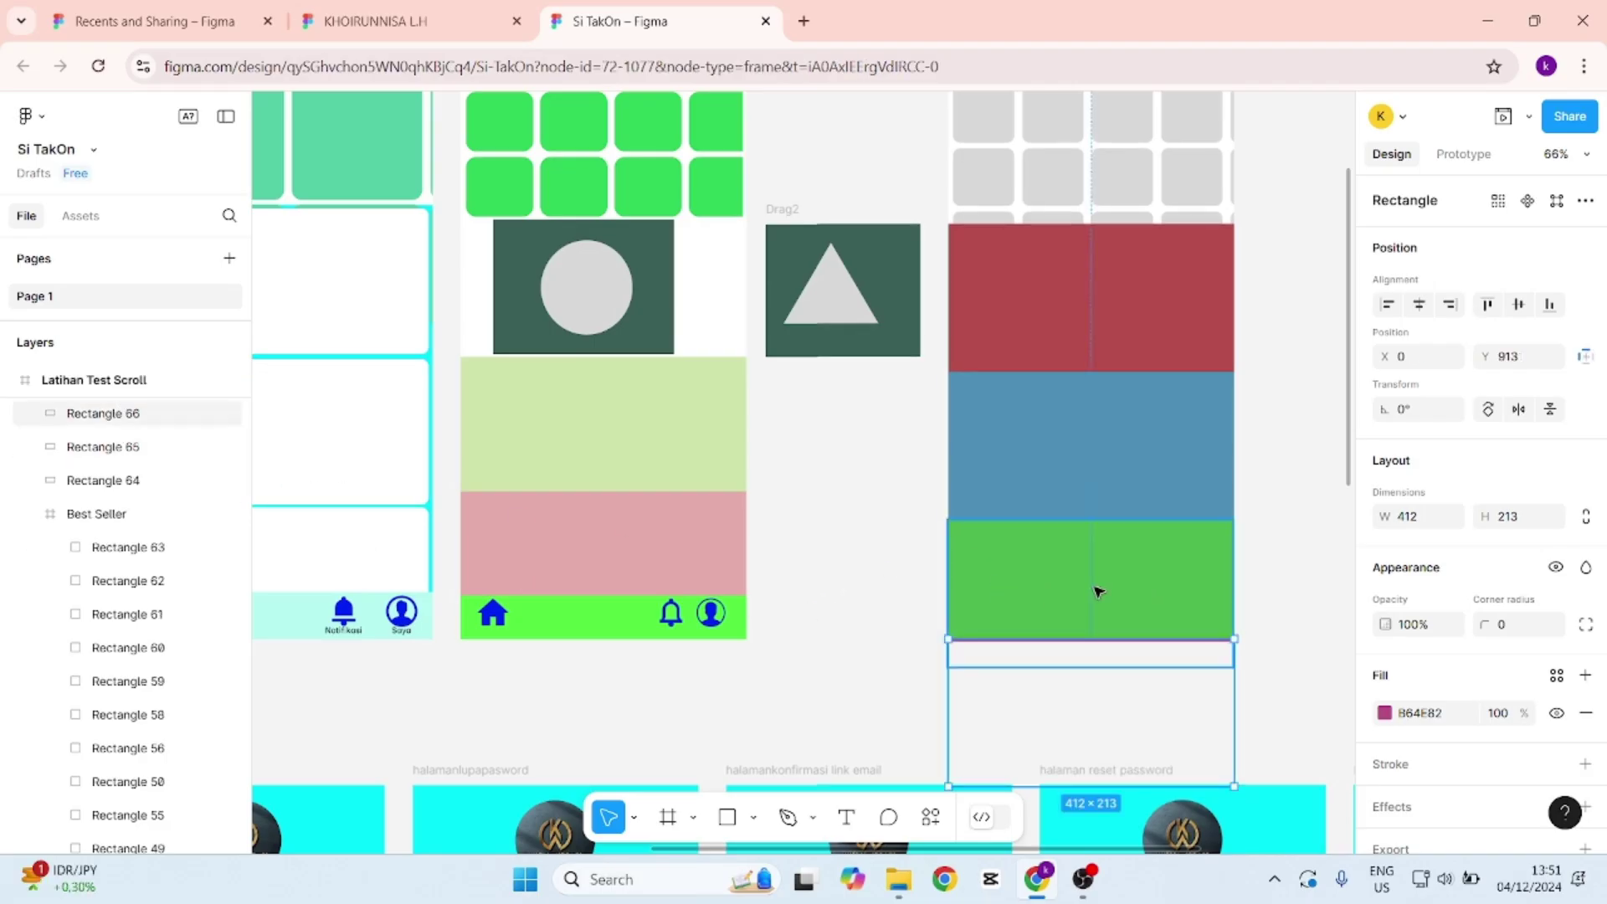
{"action": "left_click", "coordinate": [1122, 586]}
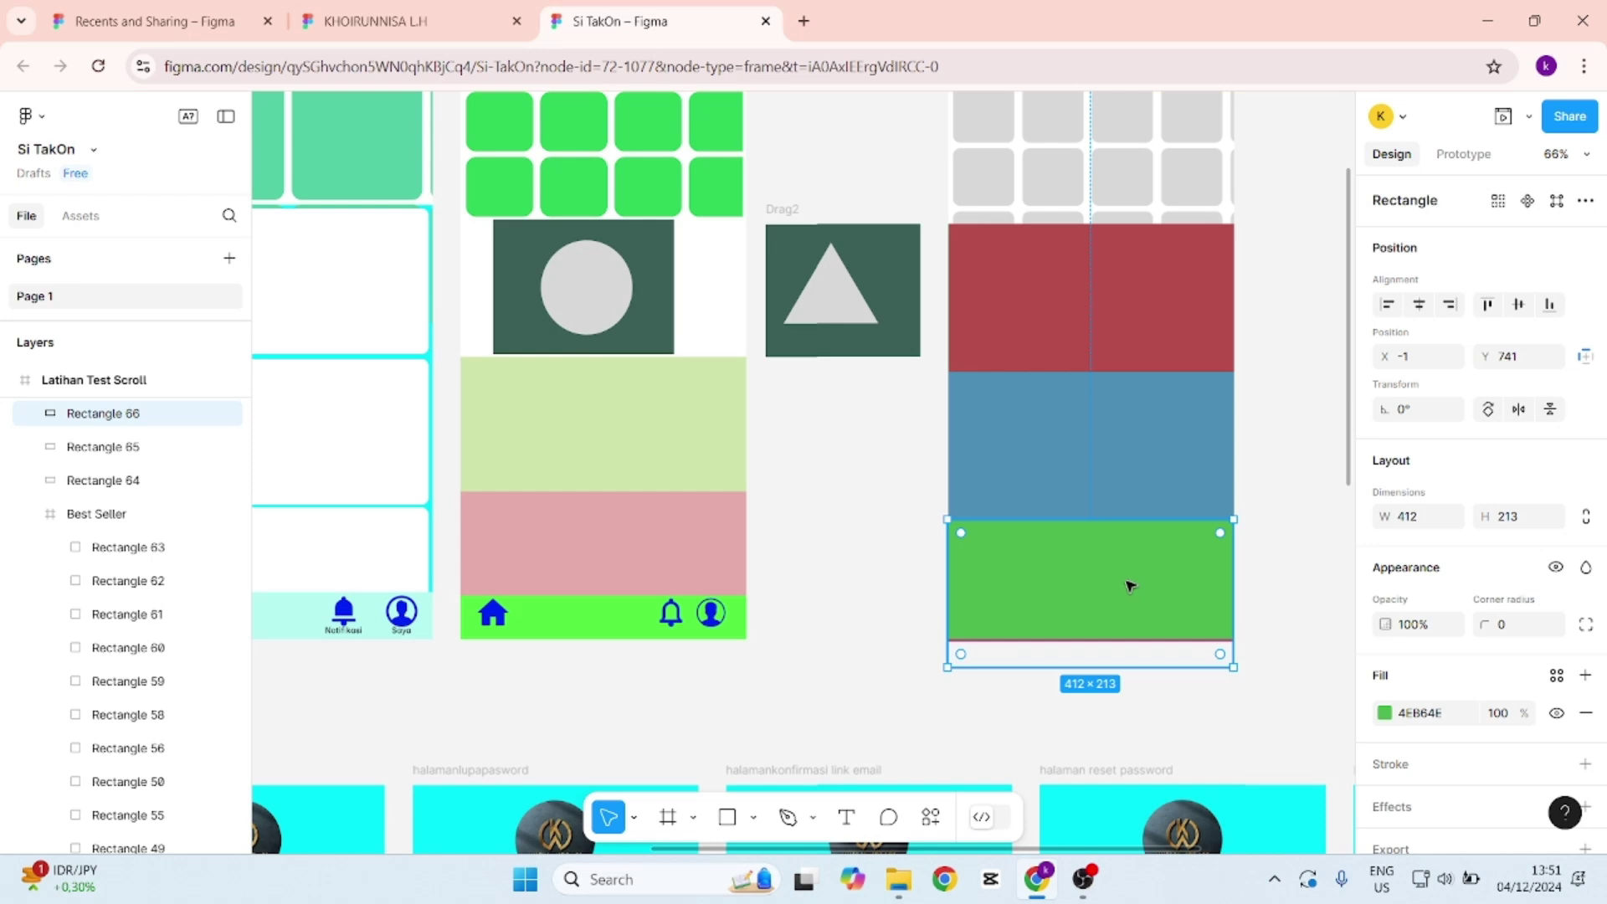
Send the green rectangle to back so the footer icons show, then select the Latihan Test Scroll frame.
{"action": "right_click", "coordinate": [1105, 579]}
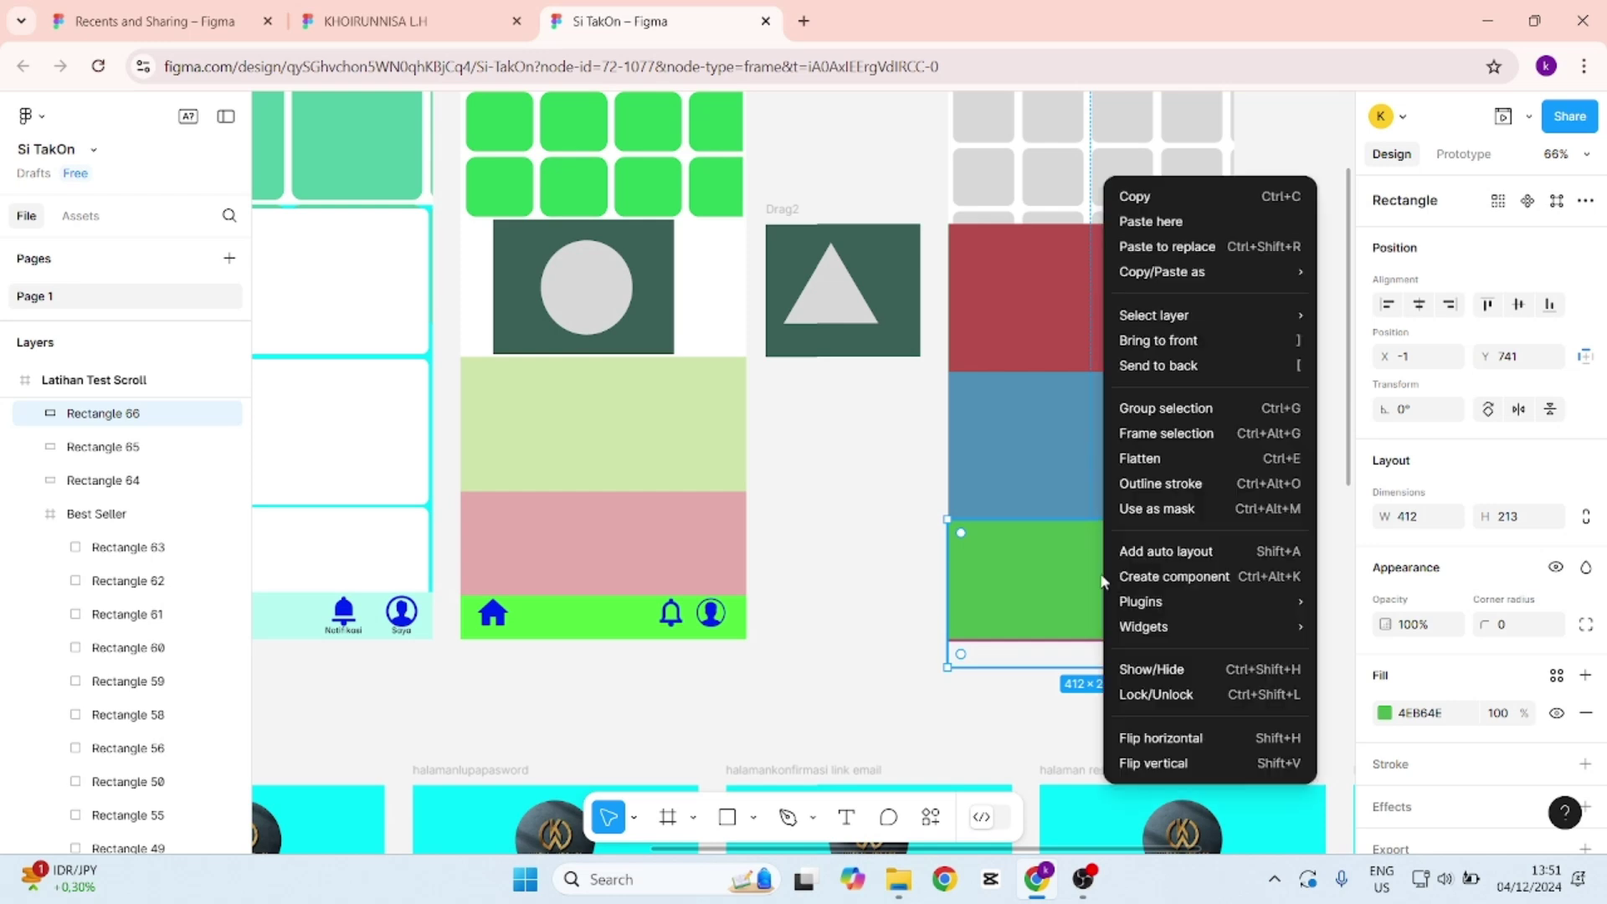
{"action": "left_click", "coordinate": [1217, 373]}
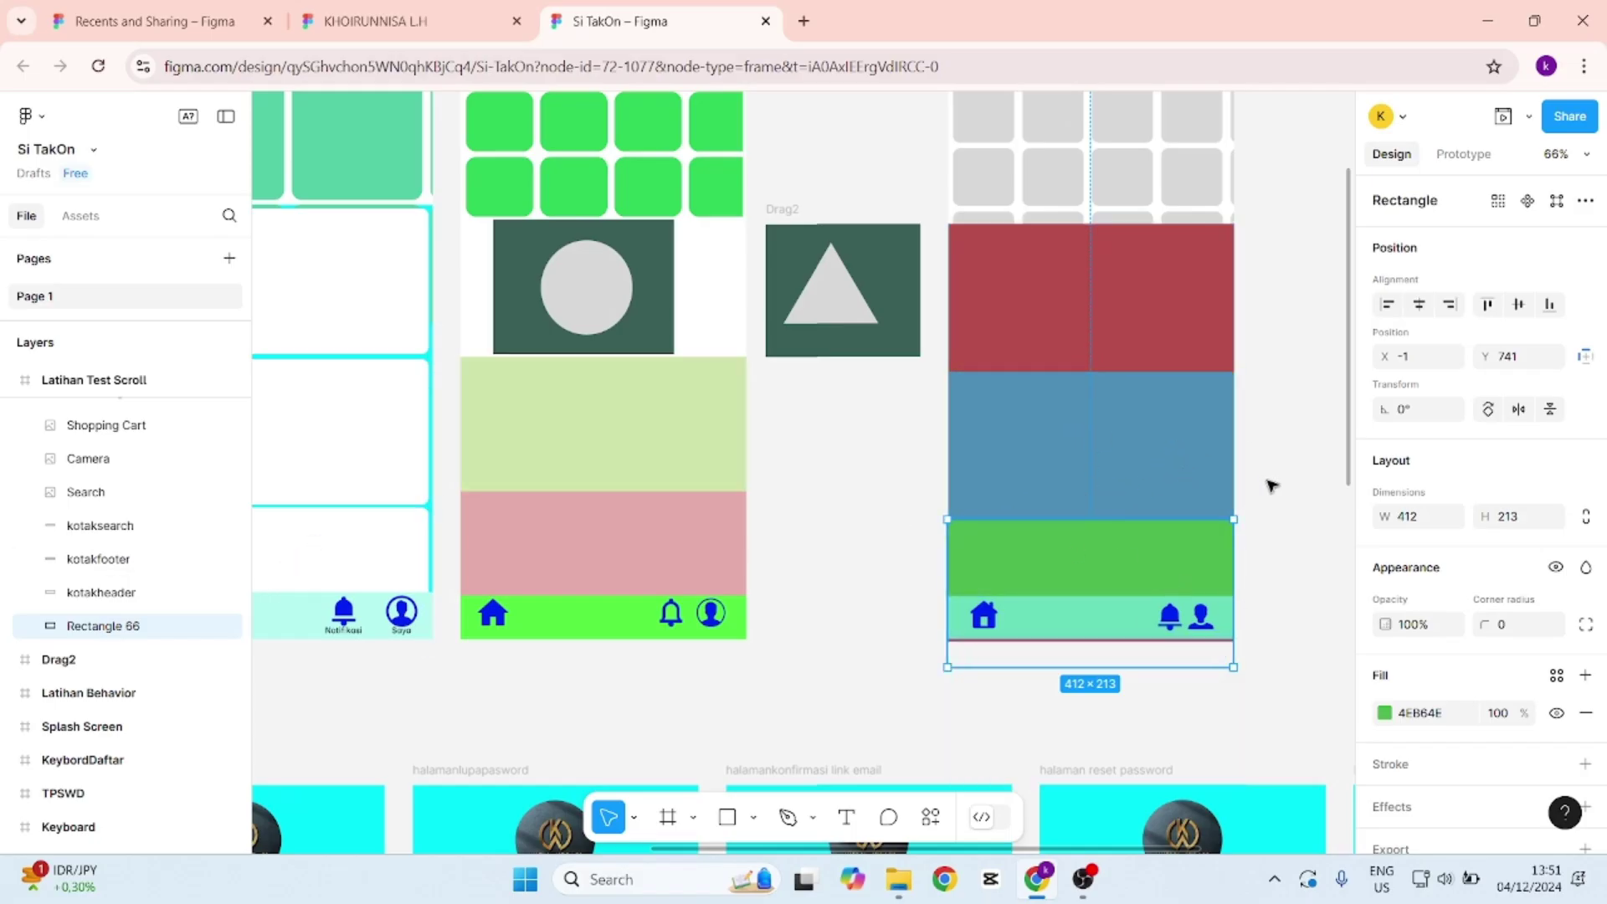
{"action": "scroll", "coordinate": [1268, 484], "scroll_direction": "up", "scroll_amount": 1}
{"action": "scroll", "coordinate": [1270, 484], "scroll_direction": "down", "scroll_amount": 3}
{"action": "scroll", "coordinate": [1270, 485], "scroll_direction": "up", "scroll_amount": 5}
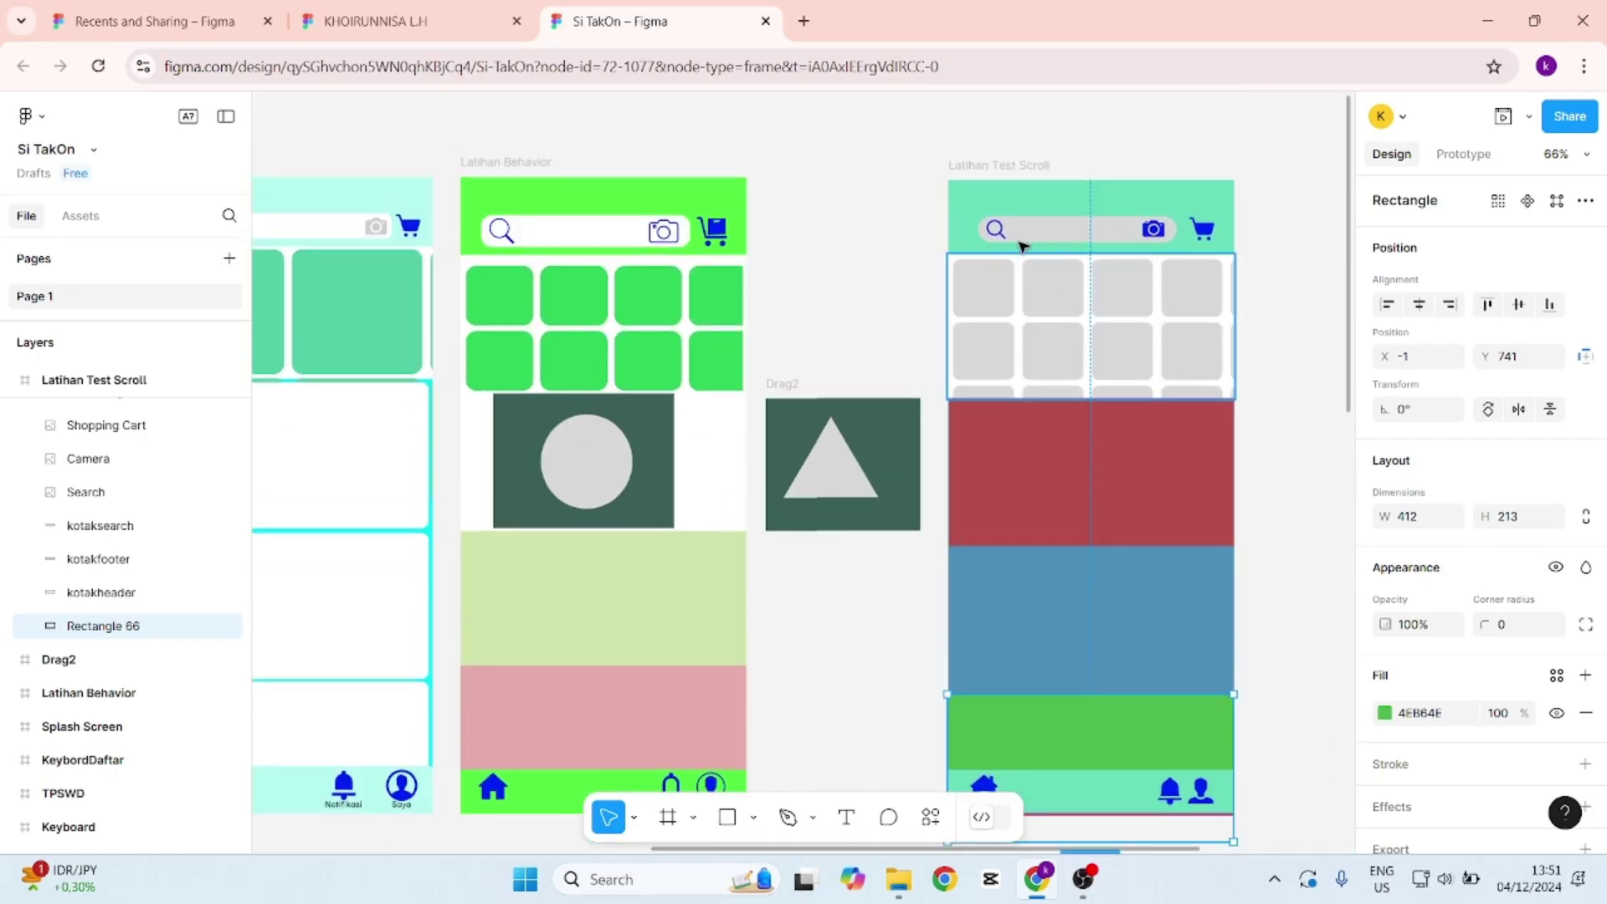
{"action": "left_click", "coordinate": [1013, 172]}
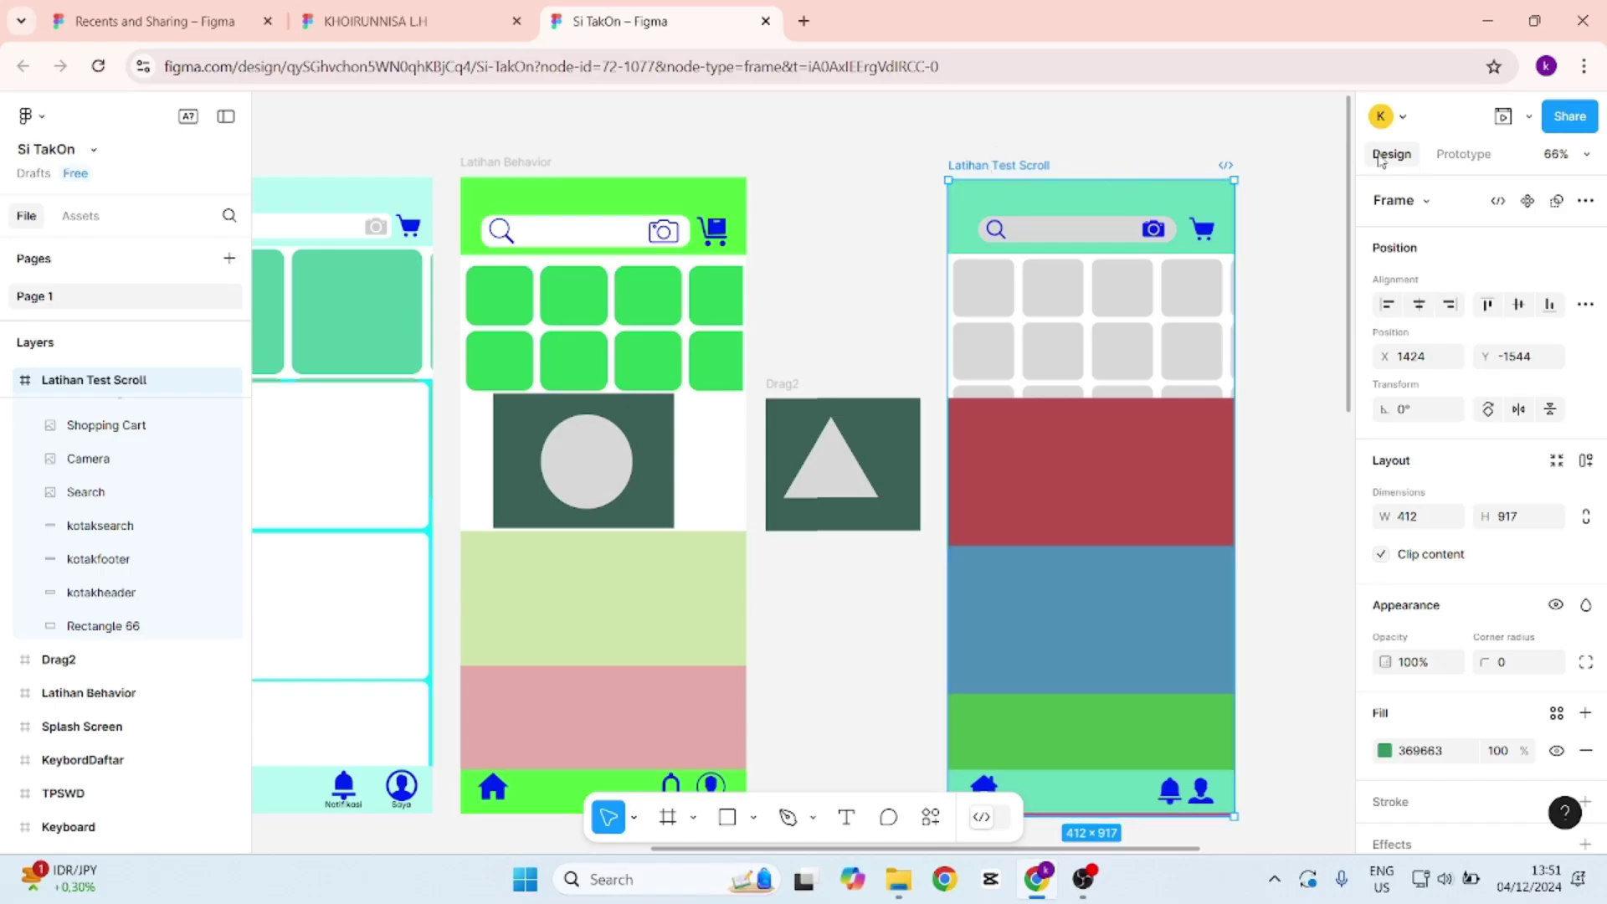
Set the frame's prototype Overflow to Vertical and open the phone preview.
{"action": "left_click", "coordinate": [1466, 154]}
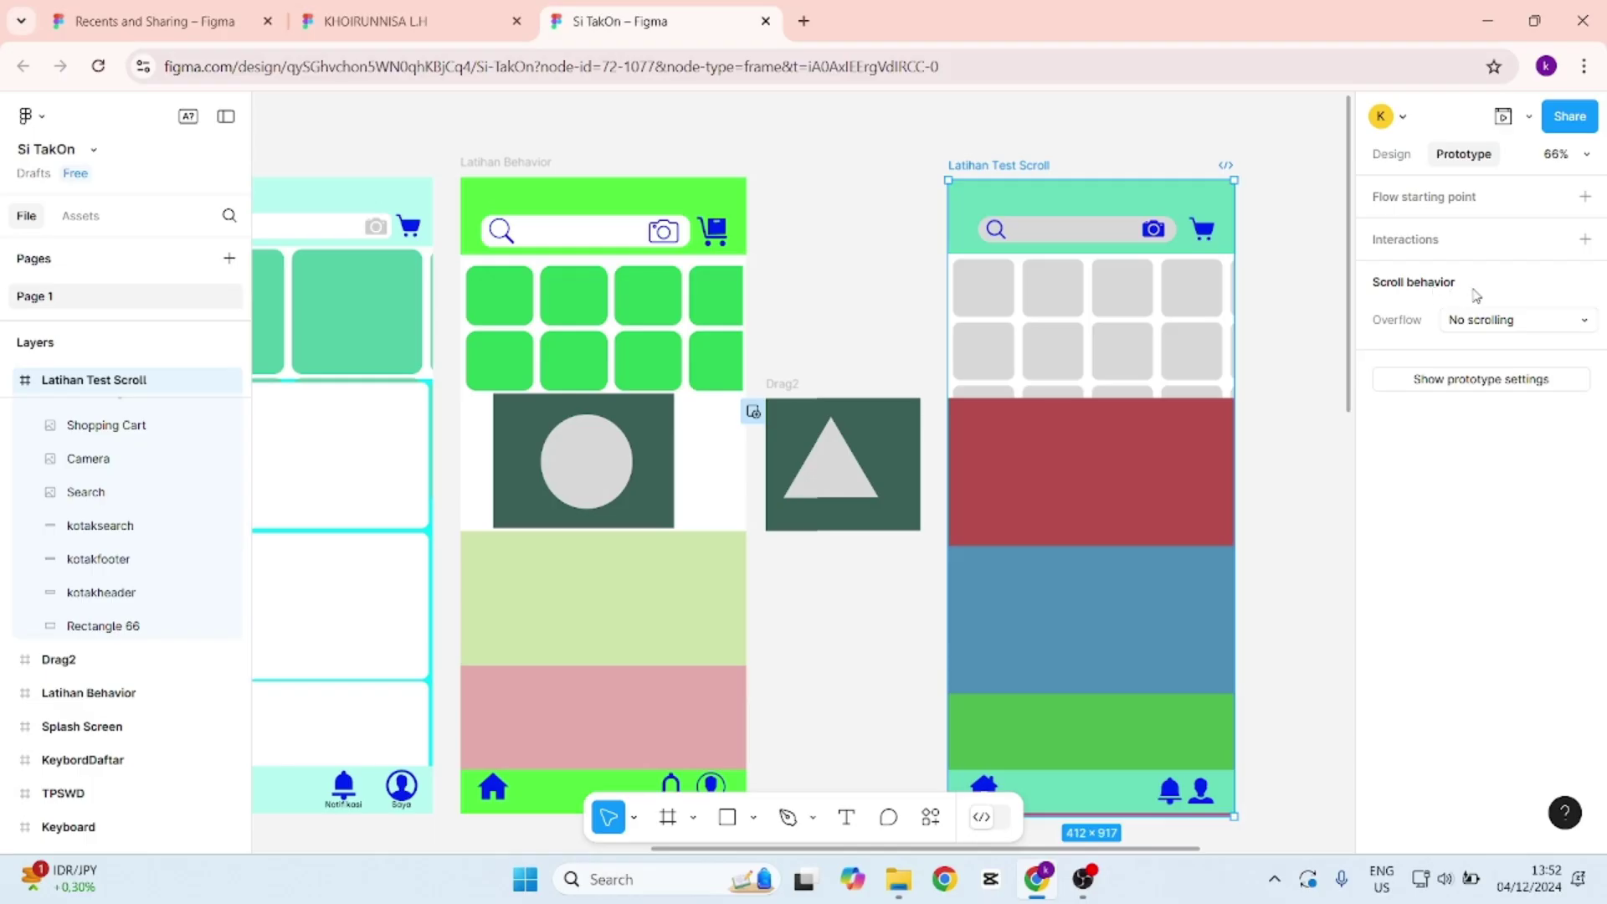
{"action": "left_click", "coordinate": [1531, 326]}
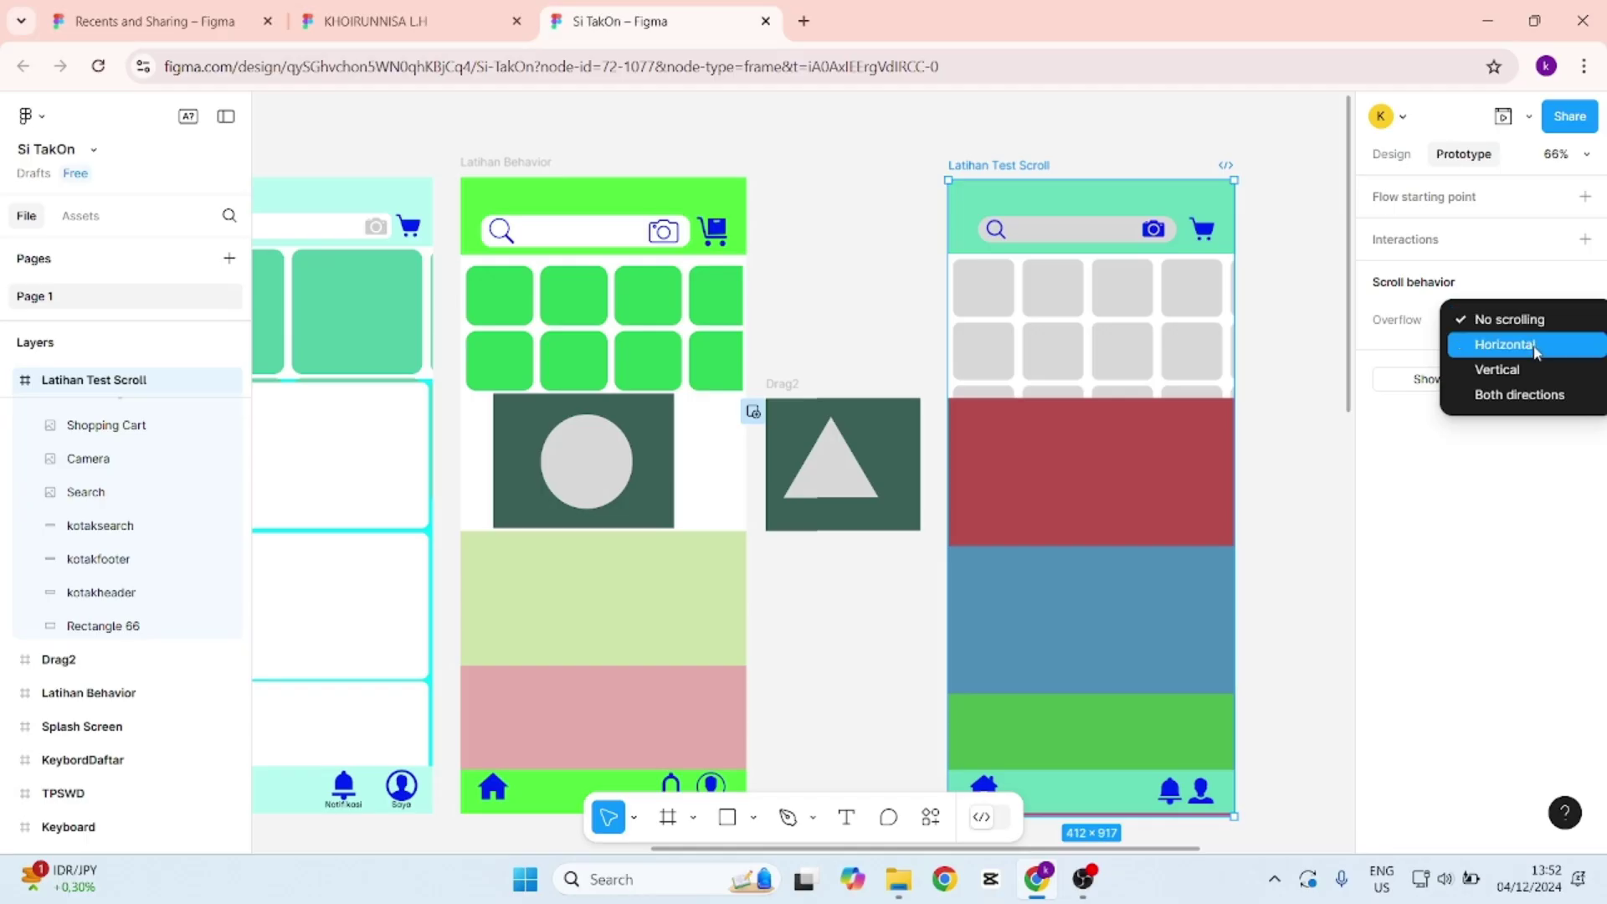
{"action": "left_click", "coordinate": [1538, 376]}
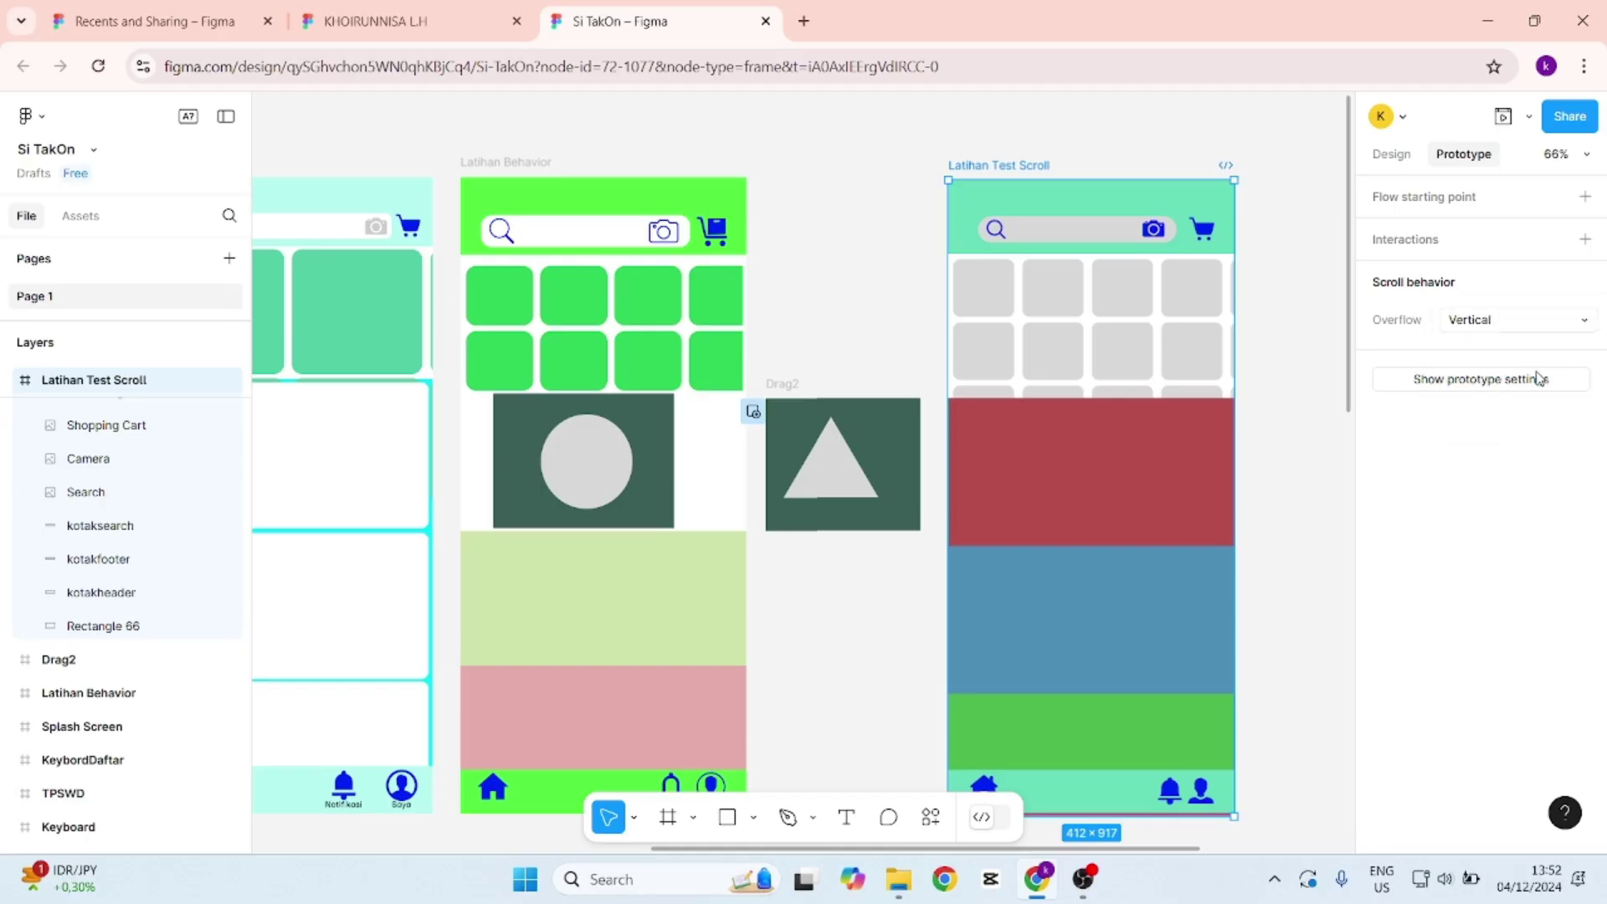
{"action": "left_click", "coordinate": [1503, 119]}
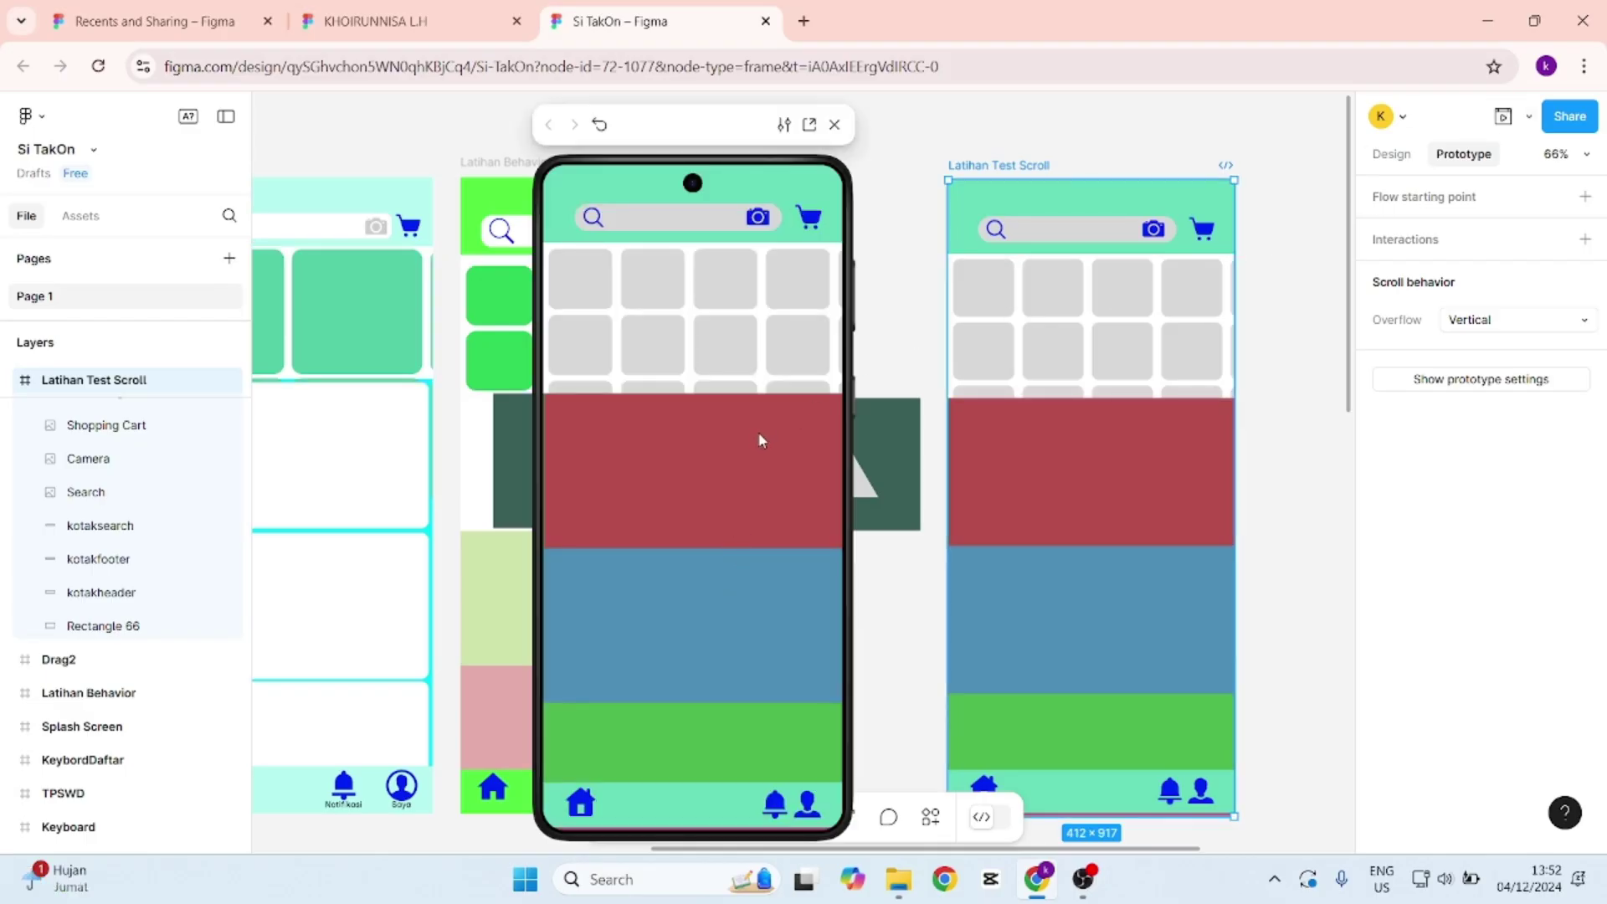
Scroll and drag in the phone preview to test vertical scrolling, then close it.
{"action": "scroll", "coordinate": [751, 509], "scroll_direction": "down", "scroll_amount": 3}
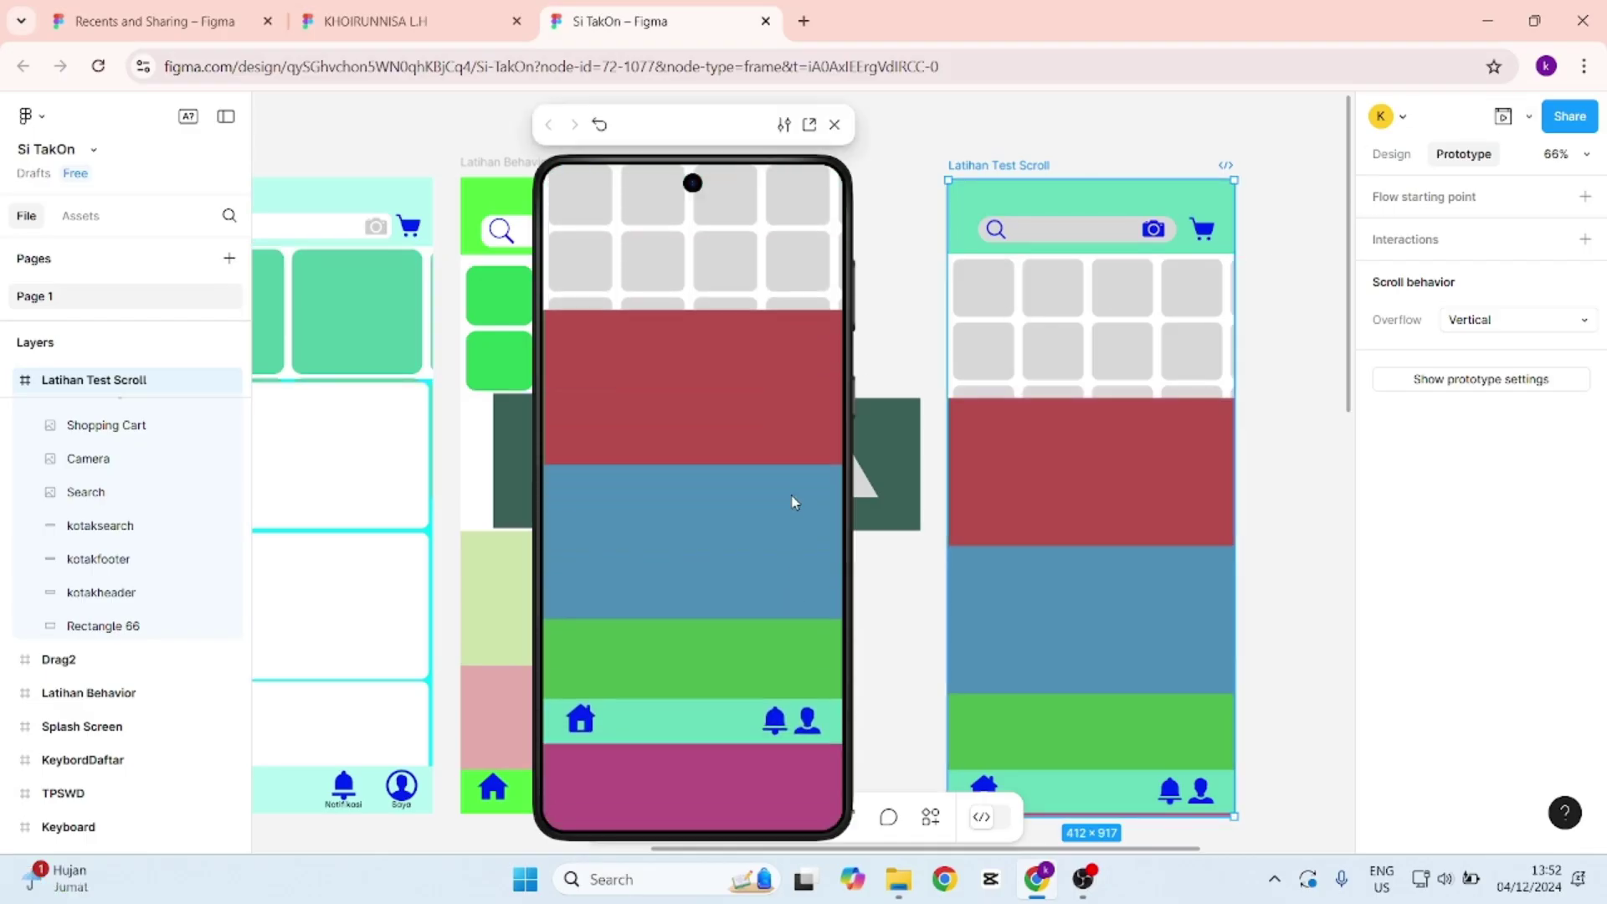
{"action": "left_click_drag", "start_coordinate": [793, 432], "coordinate": [793, 581]}
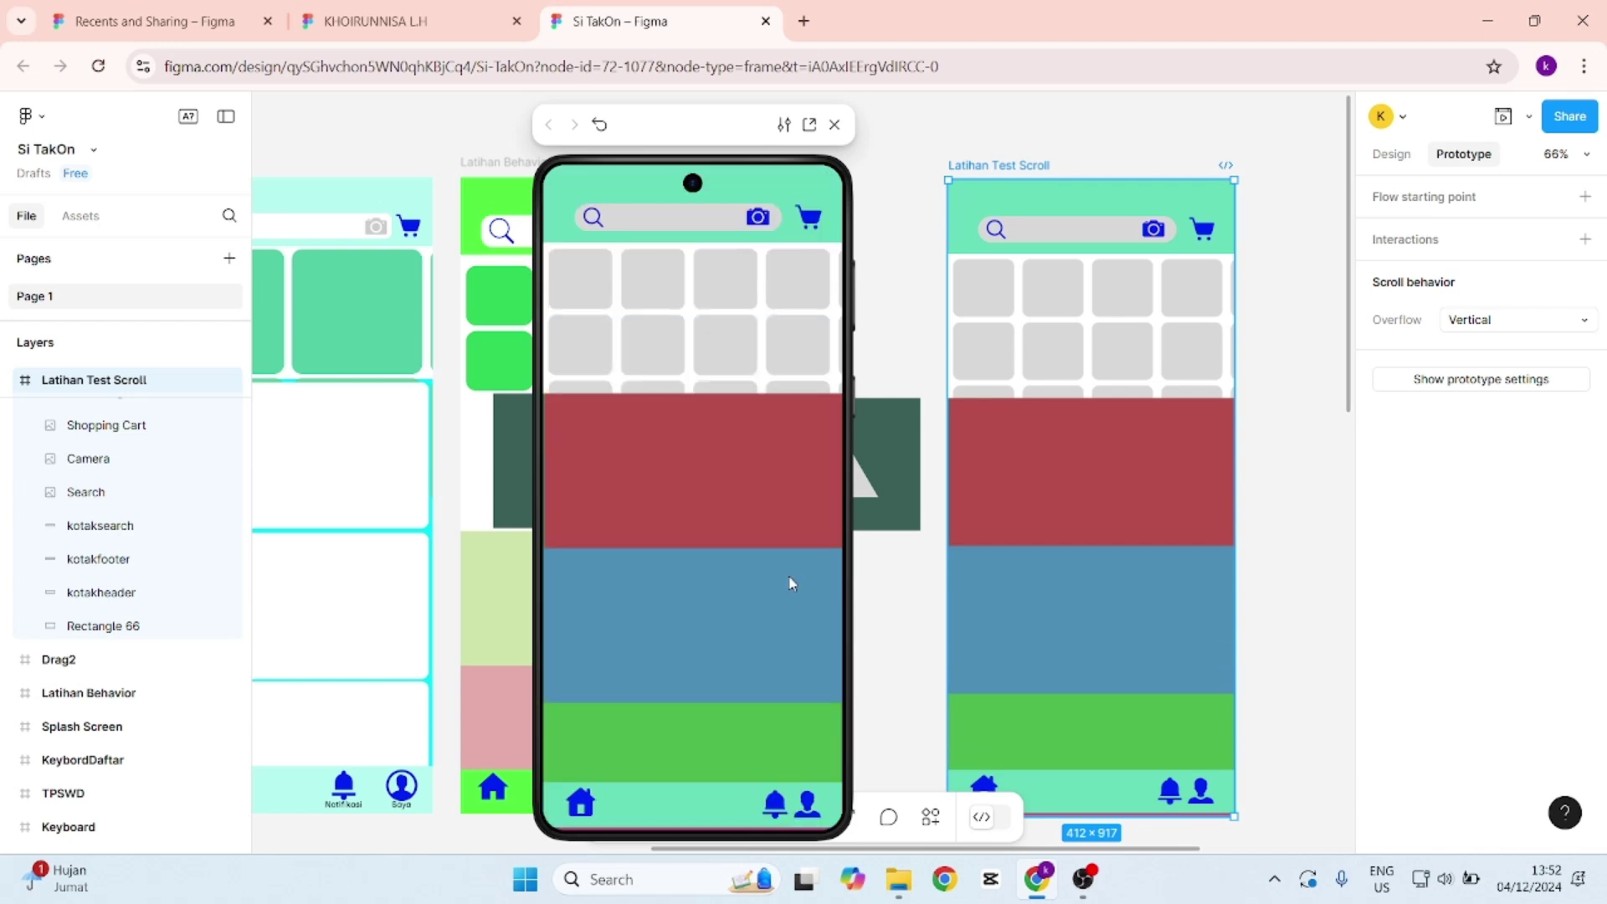
{"action": "left_click", "coordinate": [835, 125]}
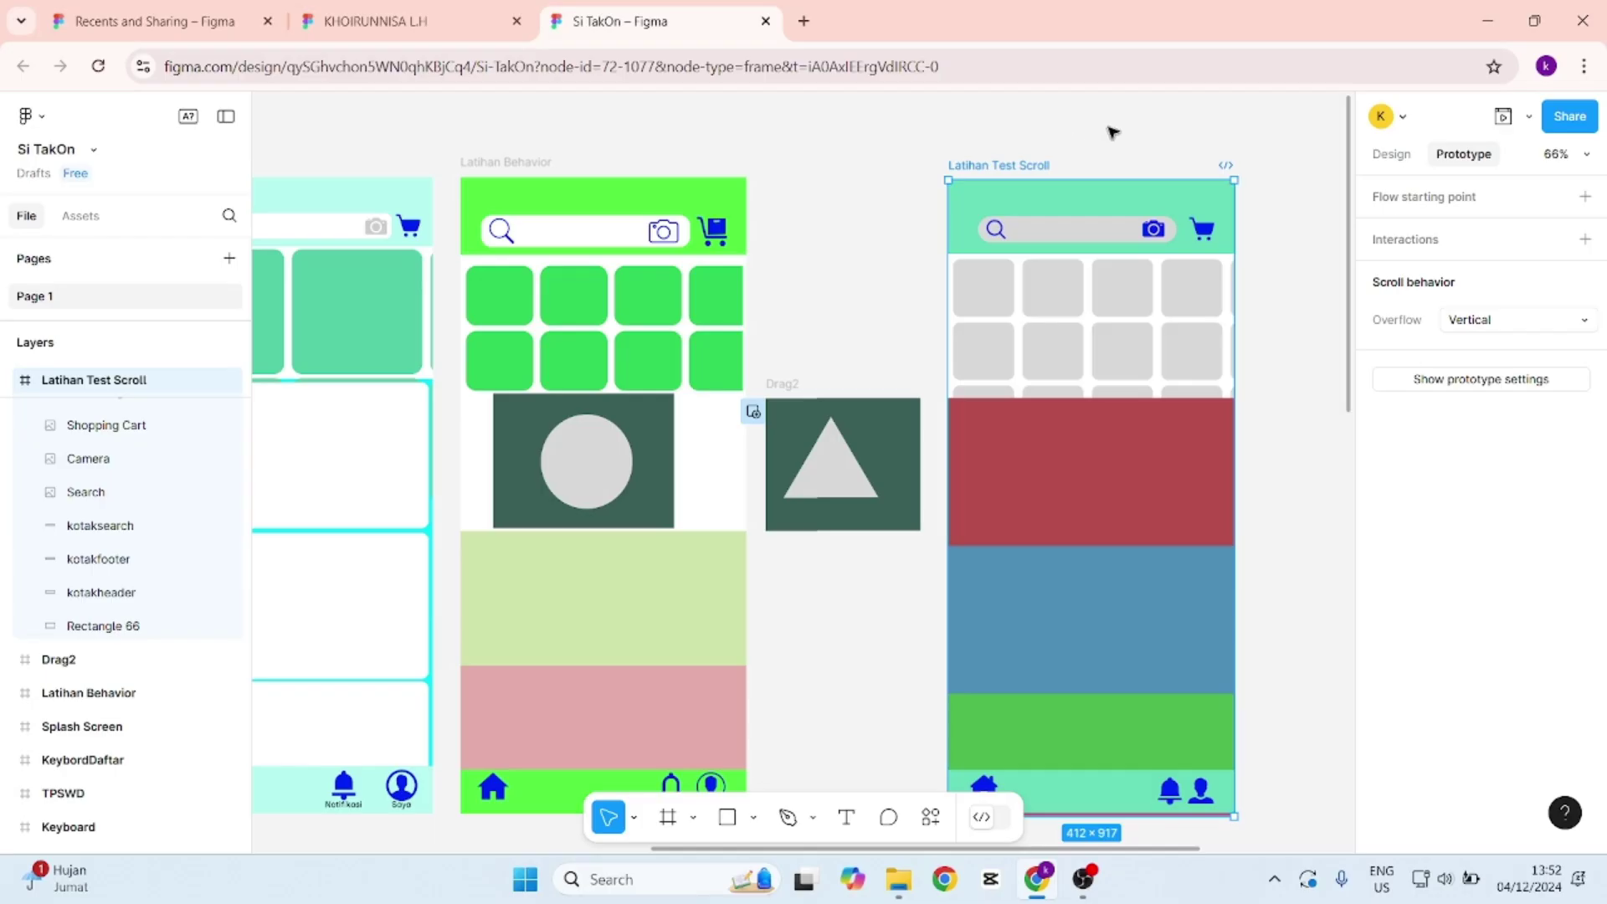
Try setting kotakheader to Fixed scroll position, then undo it and clear the selection.
{"action": "left_click", "coordinate": [1262, 115]}
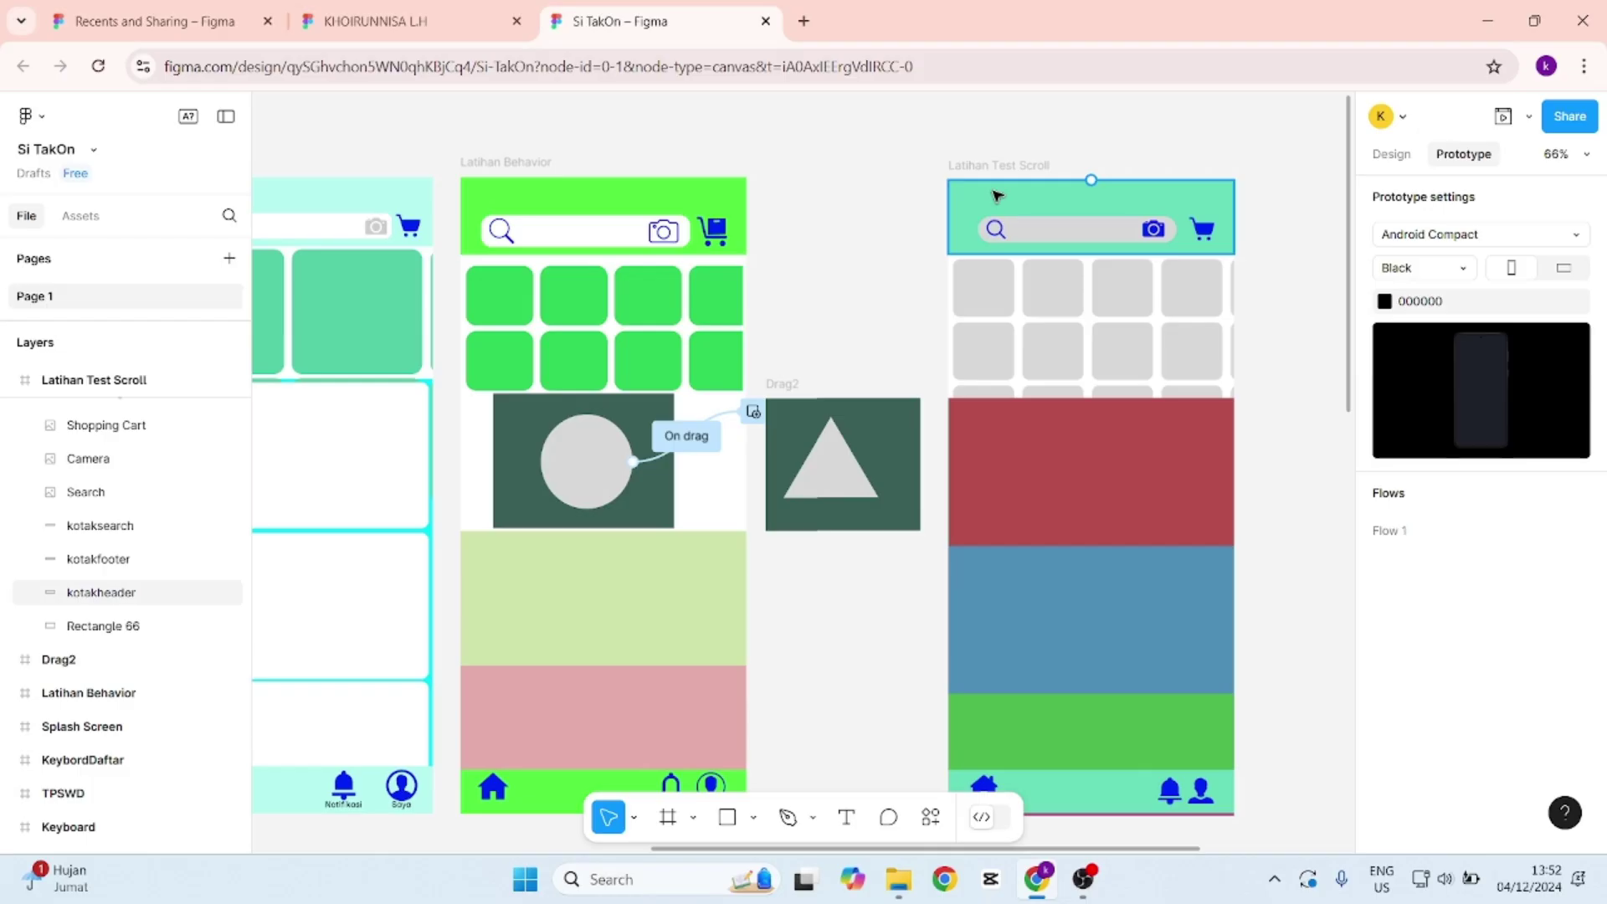
{"action": "left_click", "coordinate": [996, 195]}
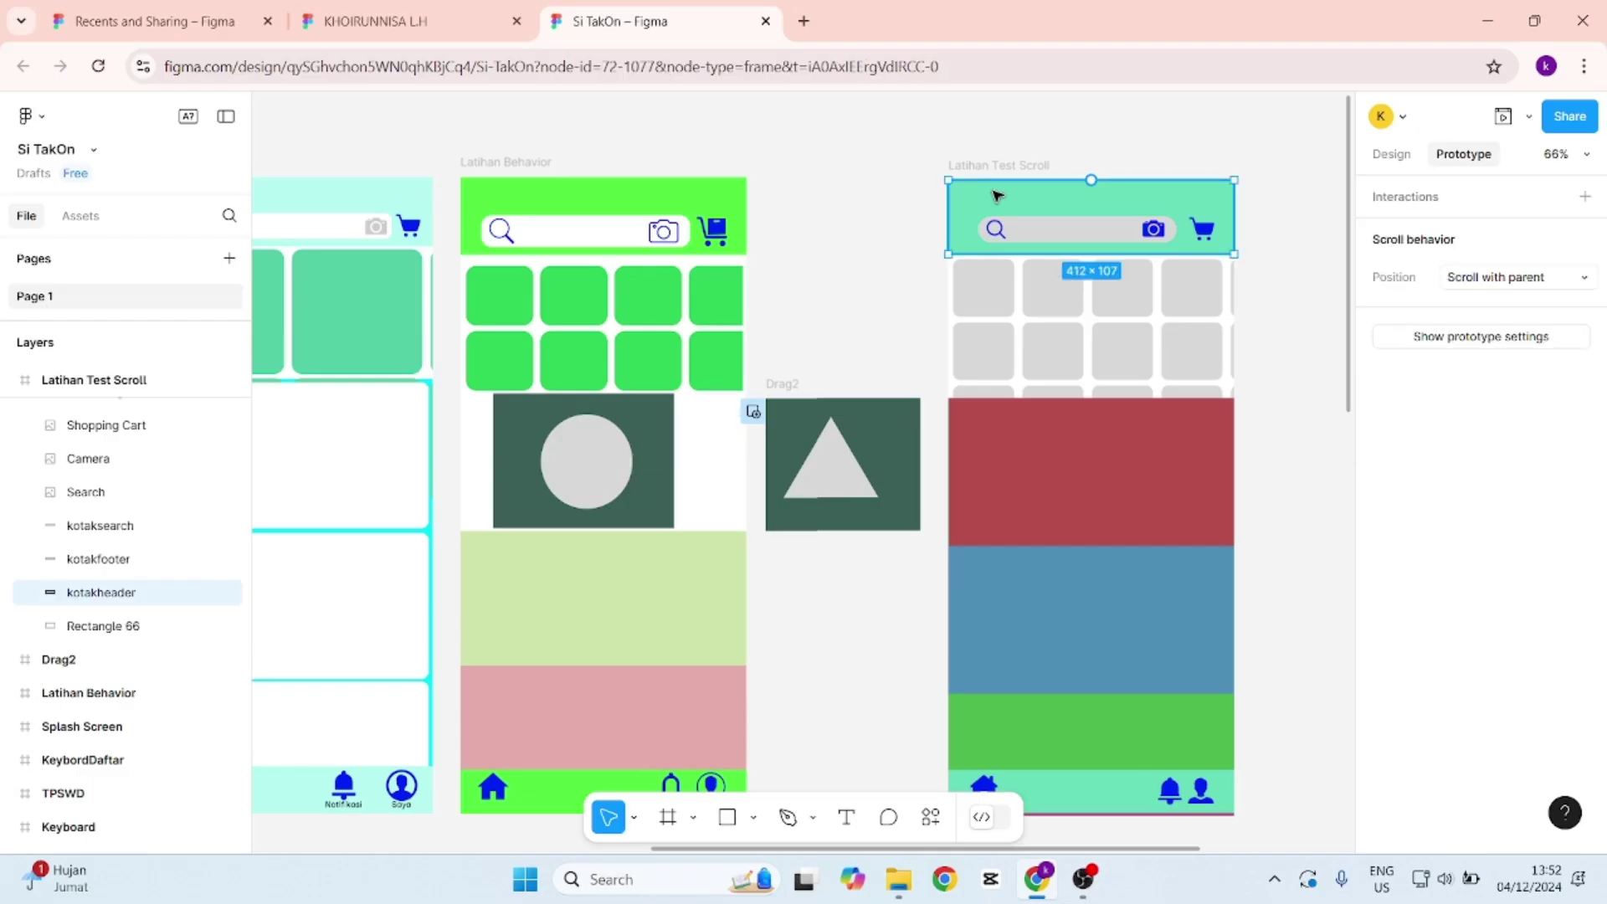
{"action": "left_click", "coordinate": [1523, 285]}
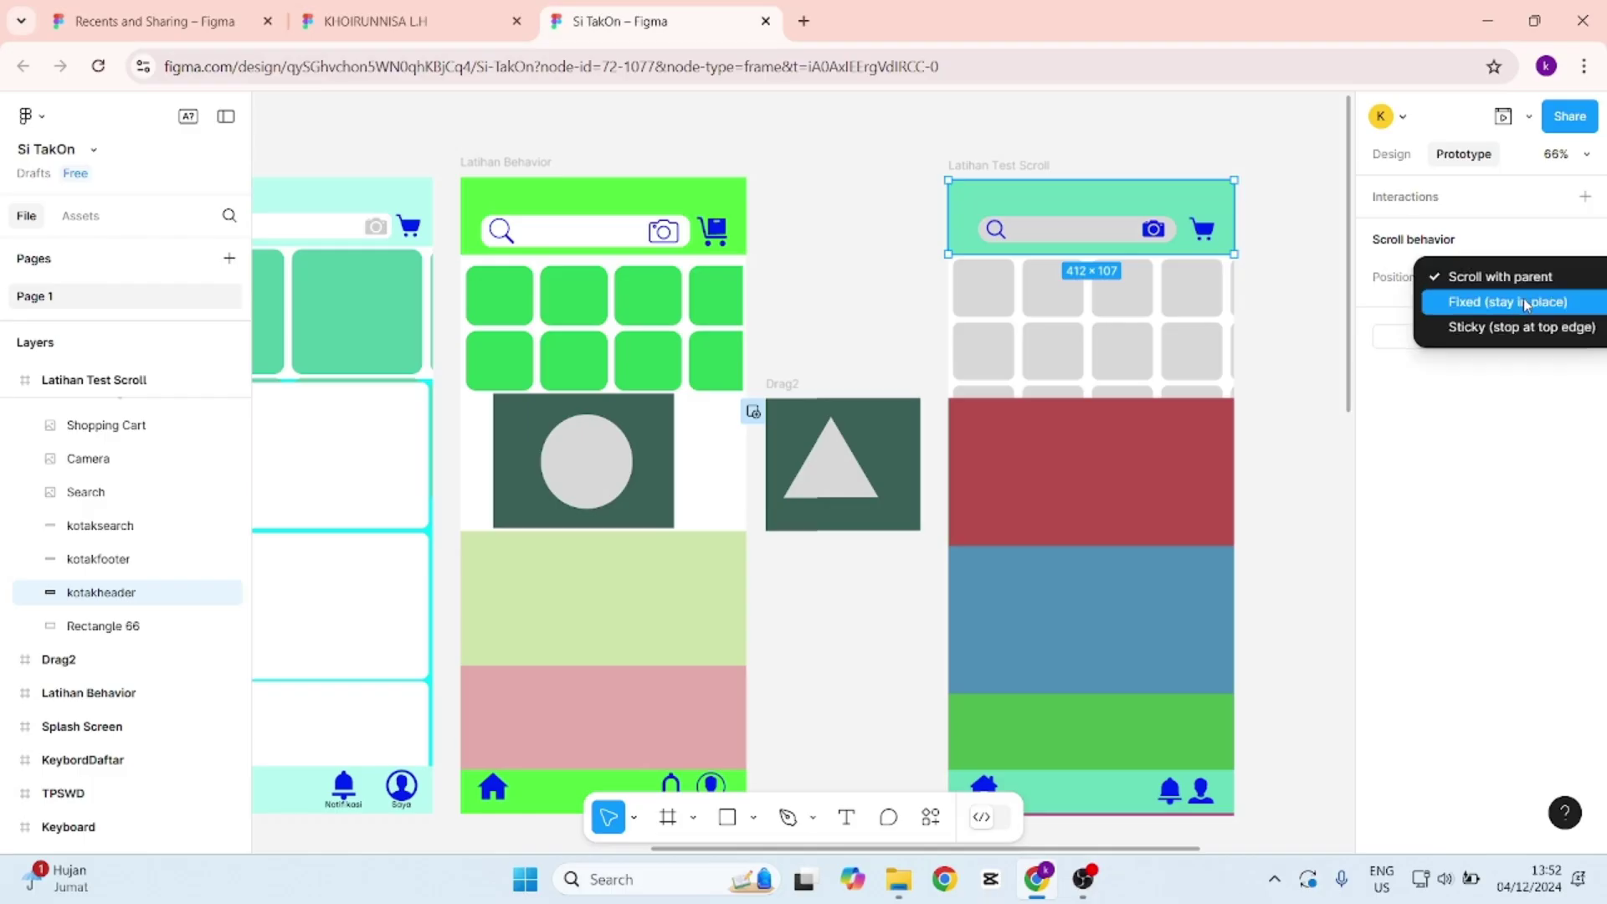
{"action": "left_click", "coordinate": [1525, 302]}
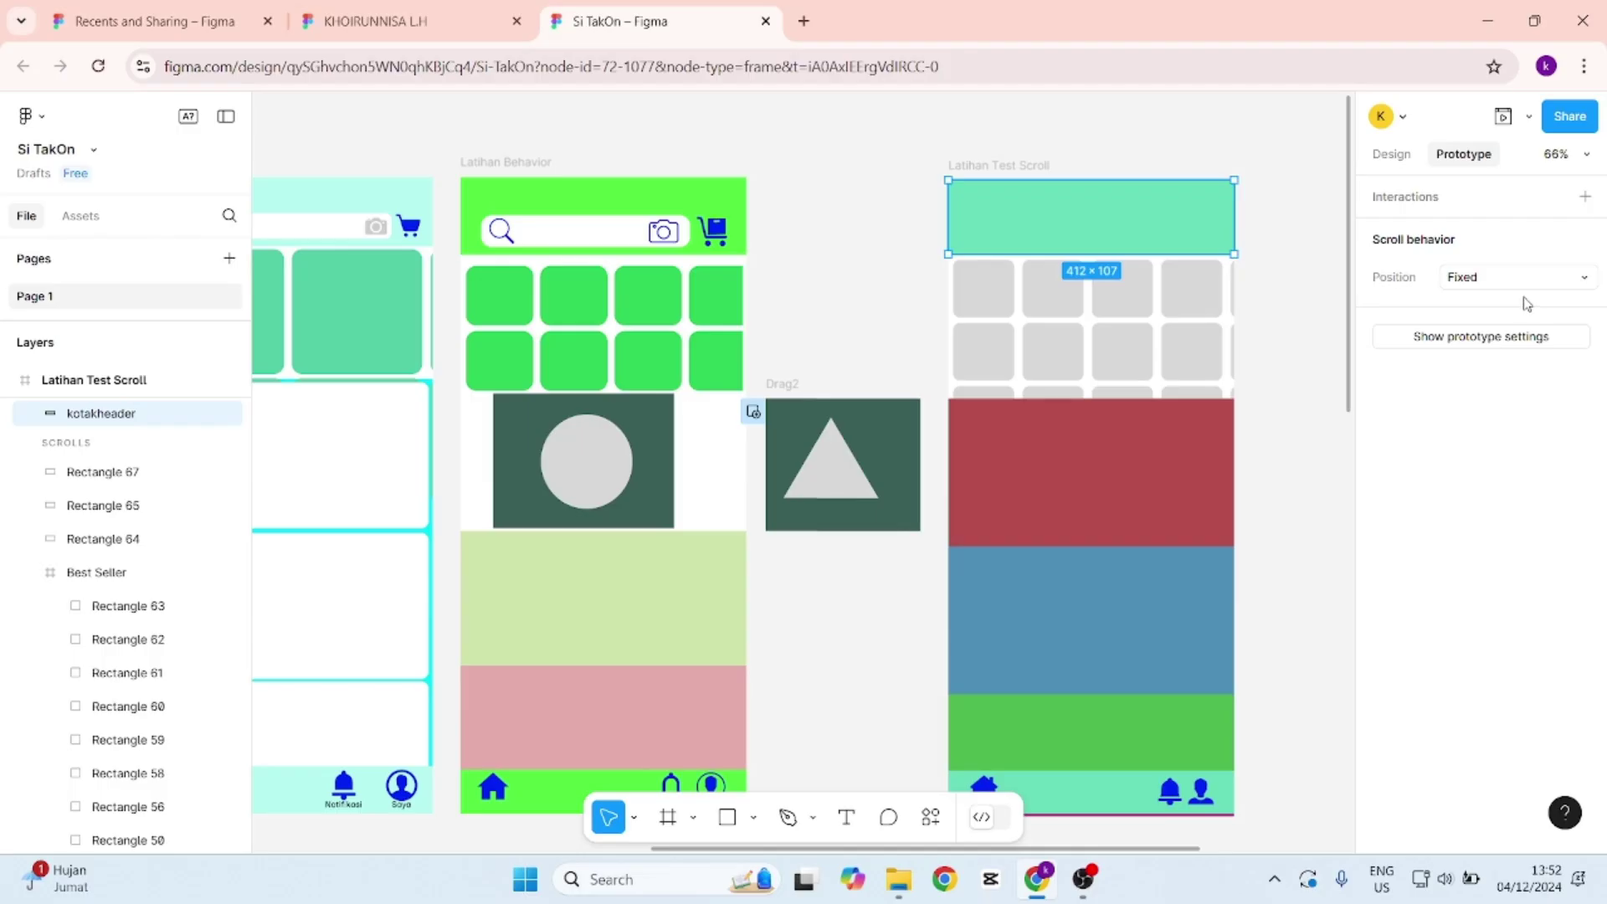
{"action": "key", "text": "ctrl+z"}
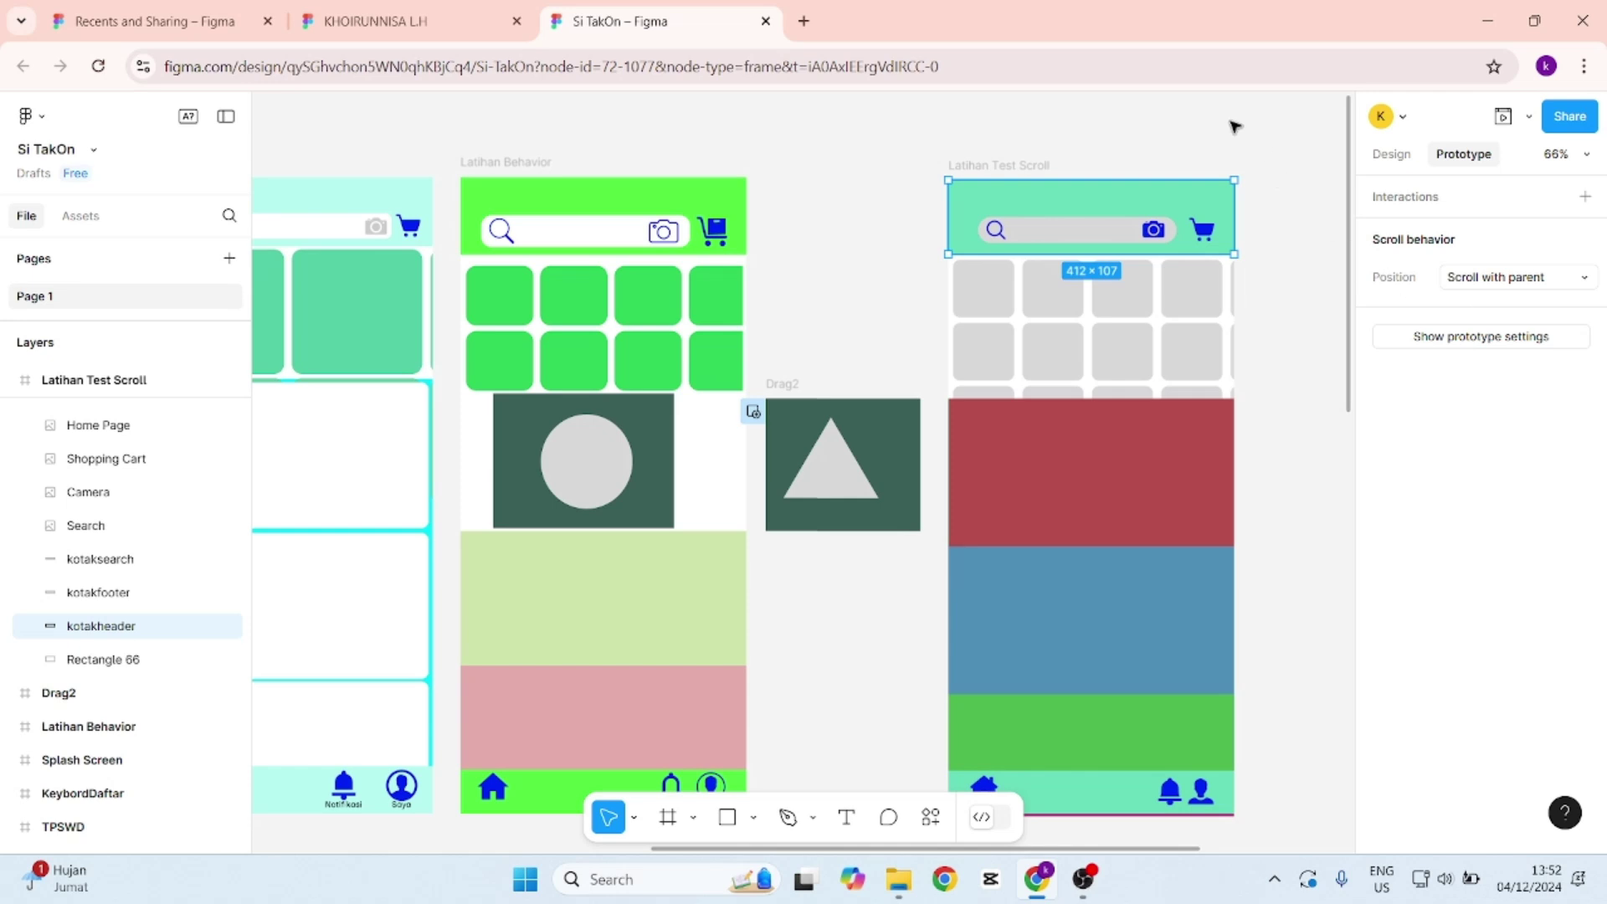
{"action": "left_click", "coordinate": [1243, 134]}
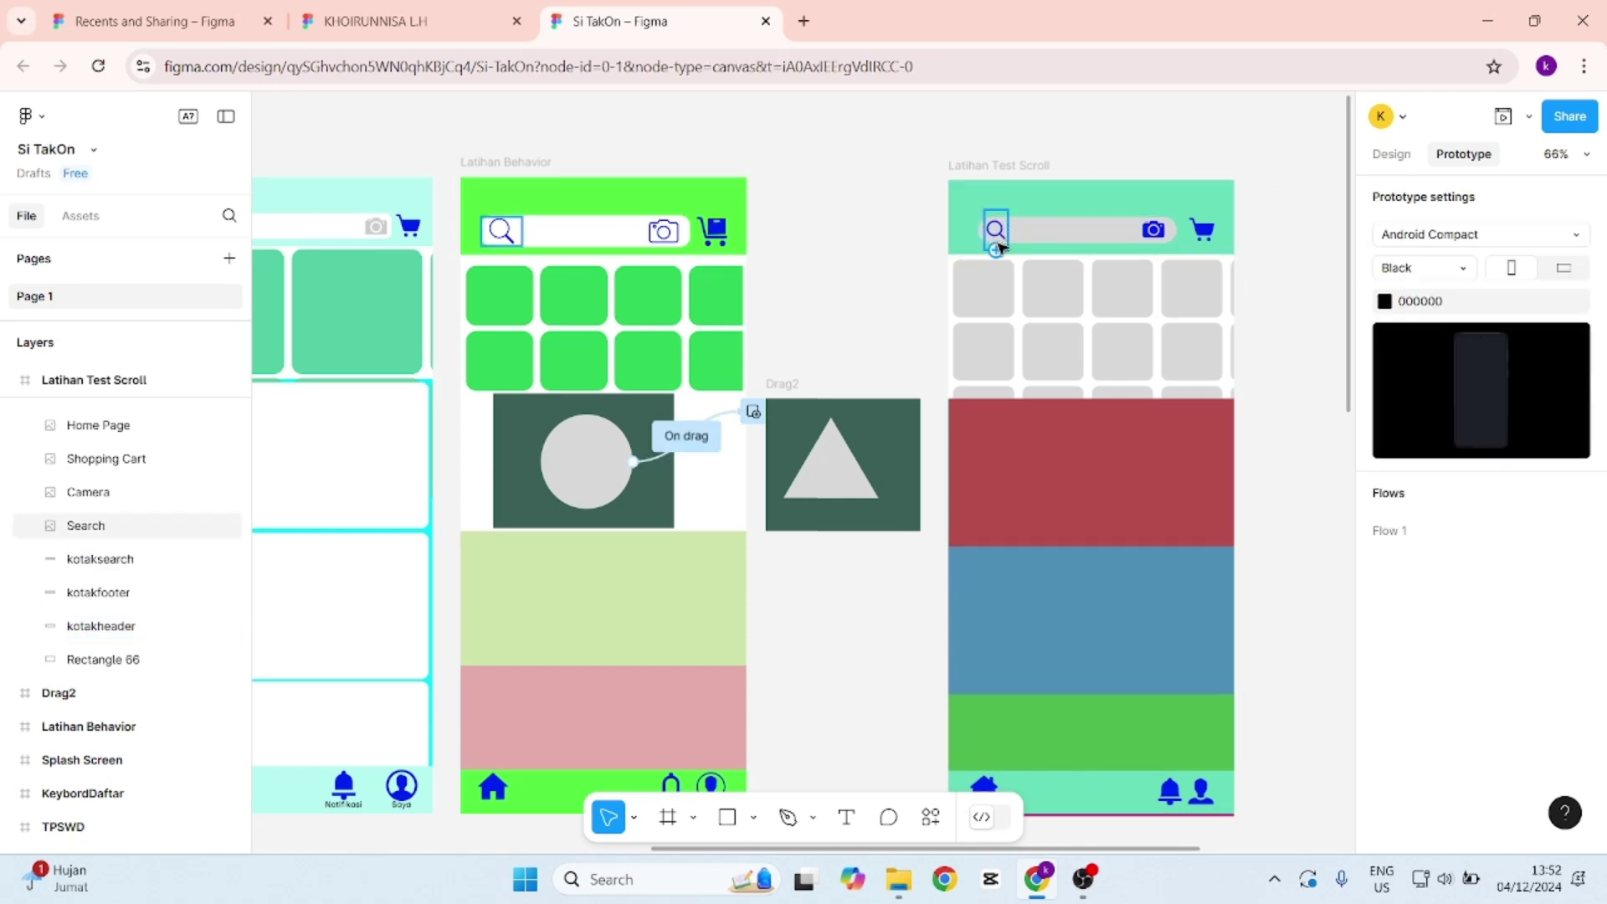
{"action": "key", "text": "shift+e"}
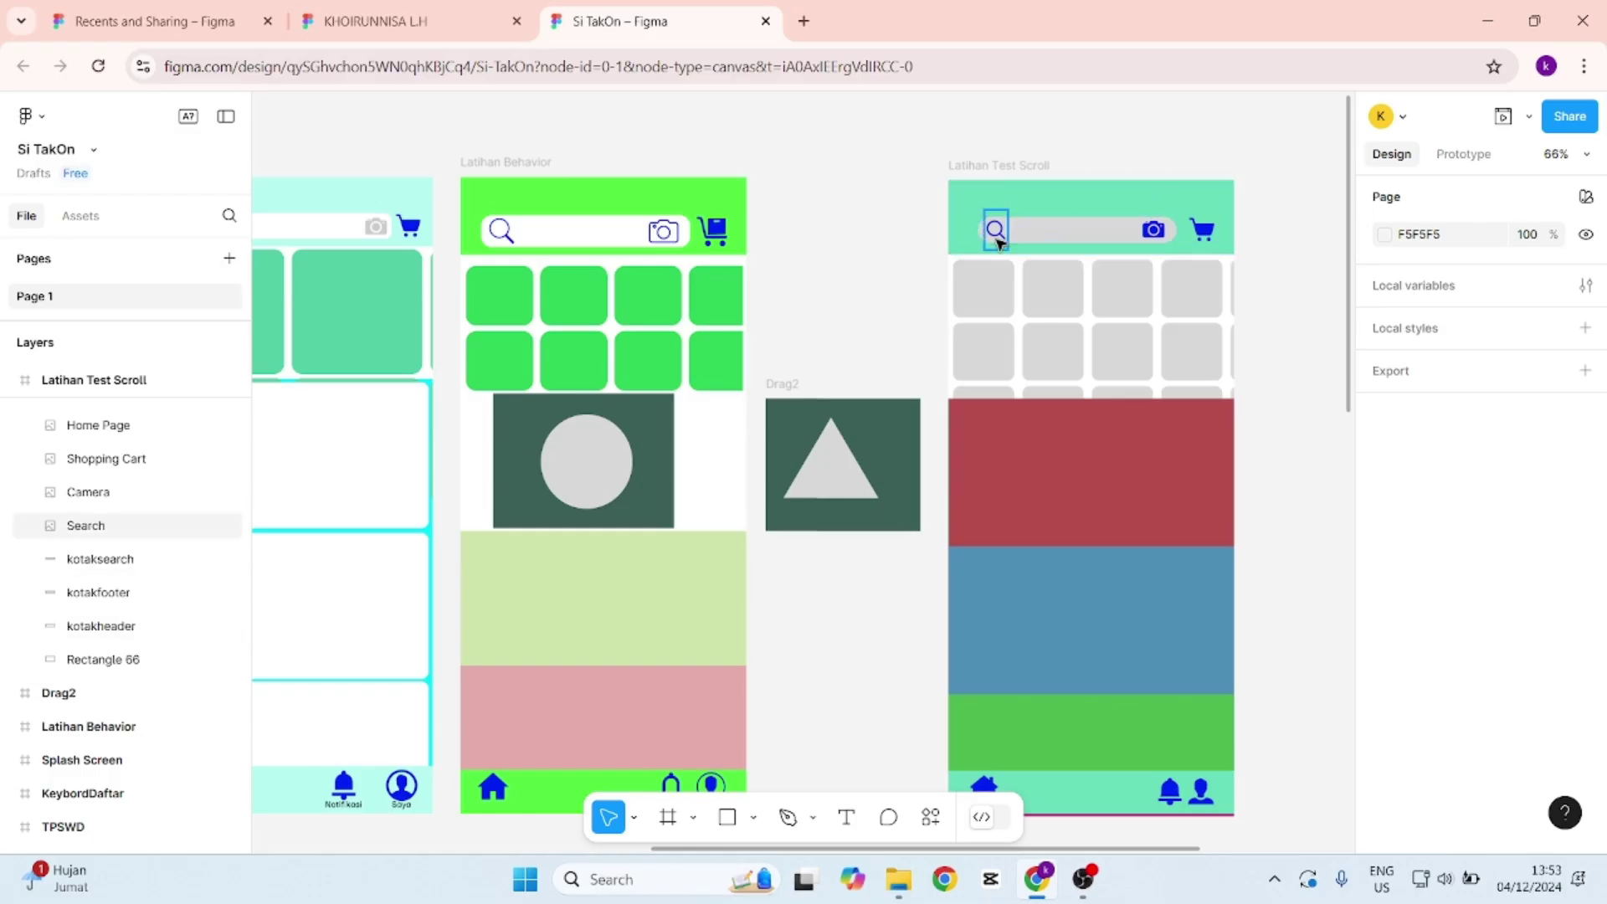
Set the header's search, camera and shopping cart icons to 'Fixed (stay in place)'.
{"action": "left_click", "coordinate": [996, 231]}
{"action": "left_click", "coordinate": [1463, 154]}
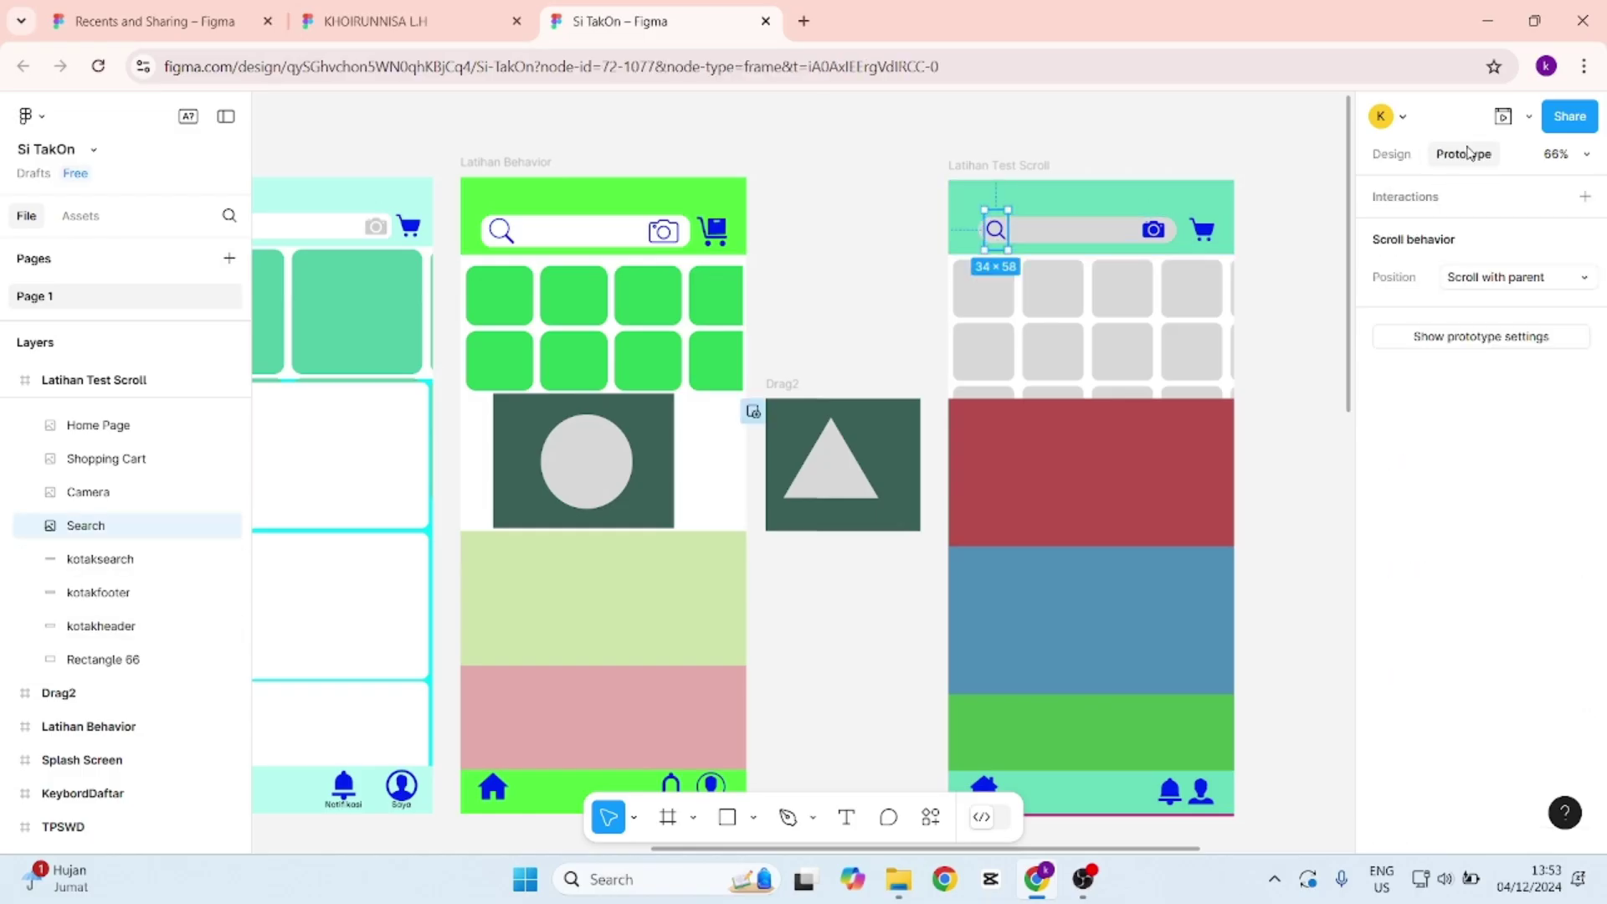
{"action": "left_click", "coordinate": [1538, 283]}
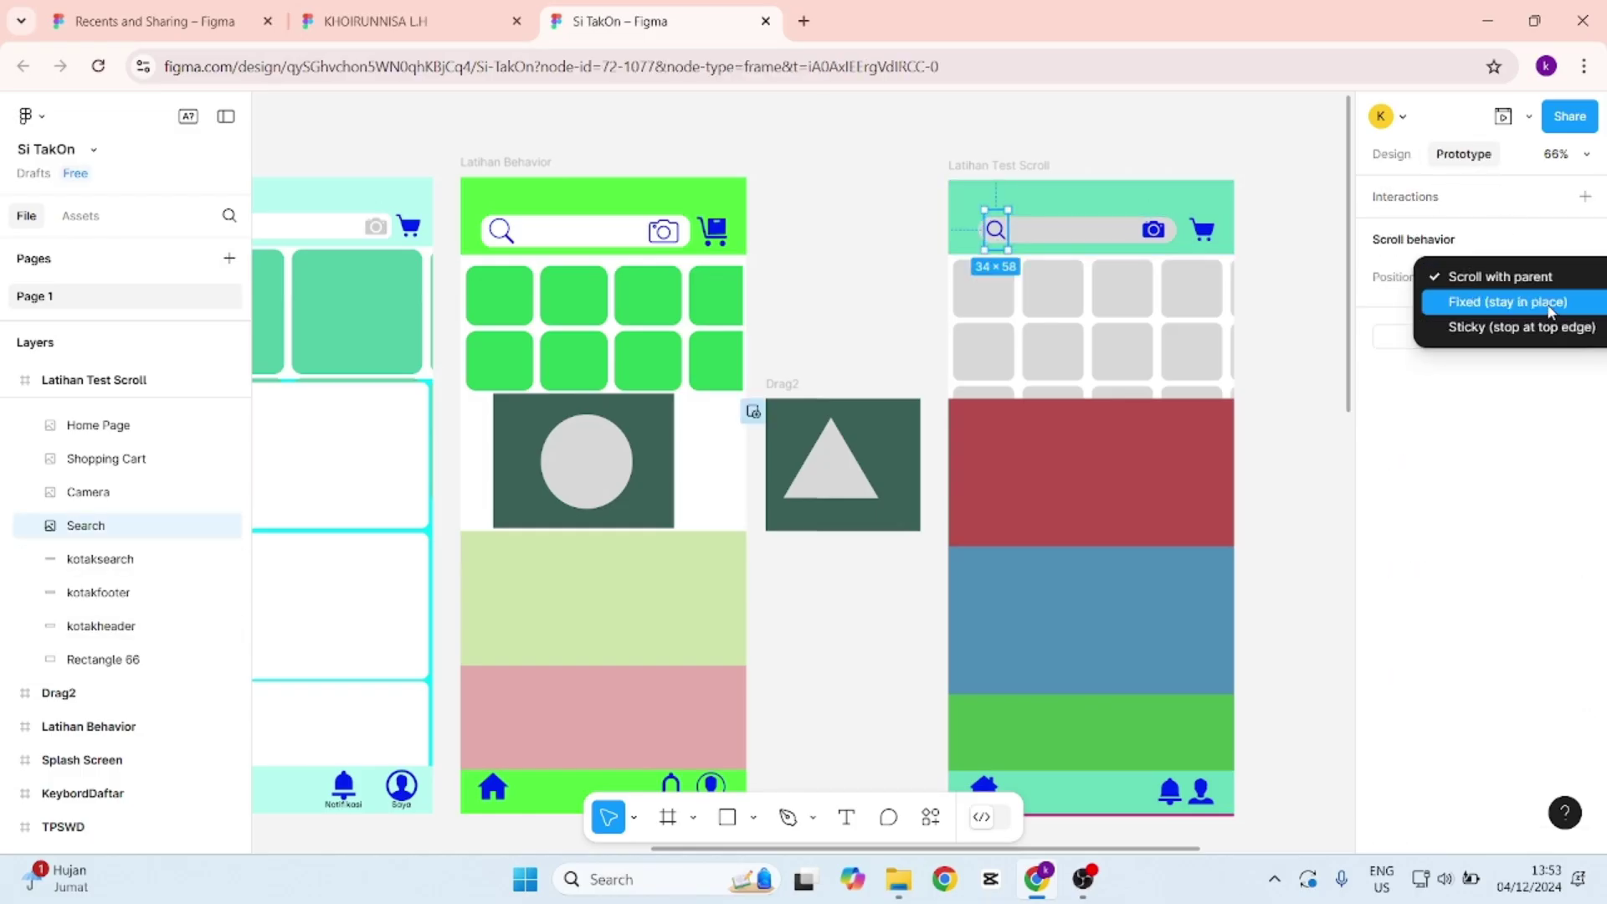
{"action": "left_click", "coordinate": [1549, 311]}
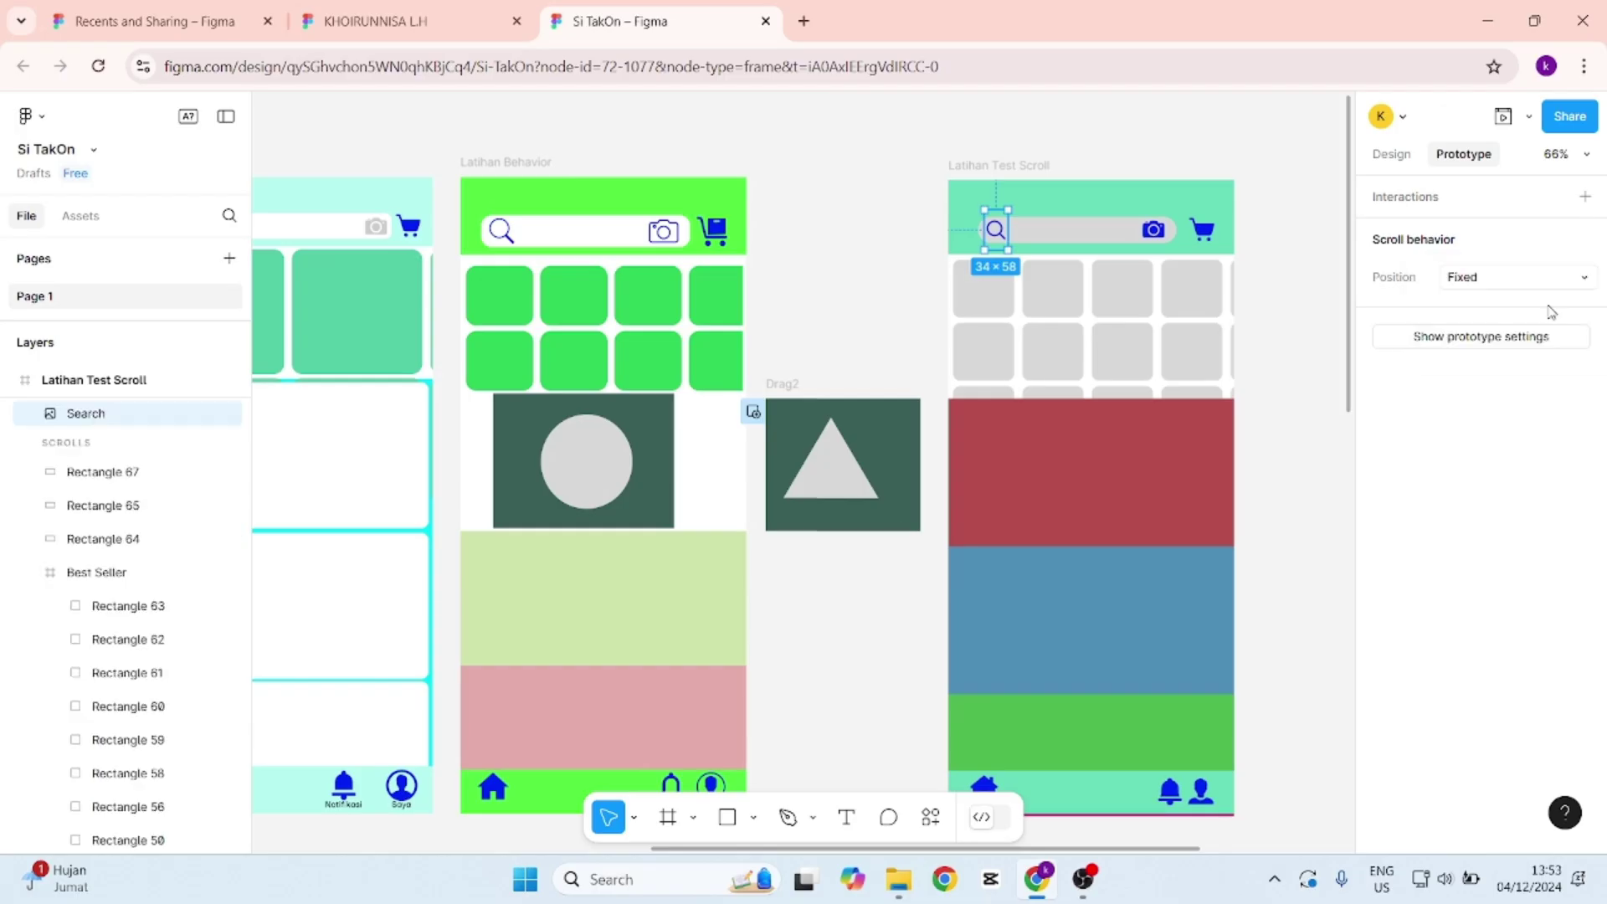
{"action": "left_click", "coordinate": [1160, 237]}
{"action": "left_click", "coordinate": [1496, 277]}
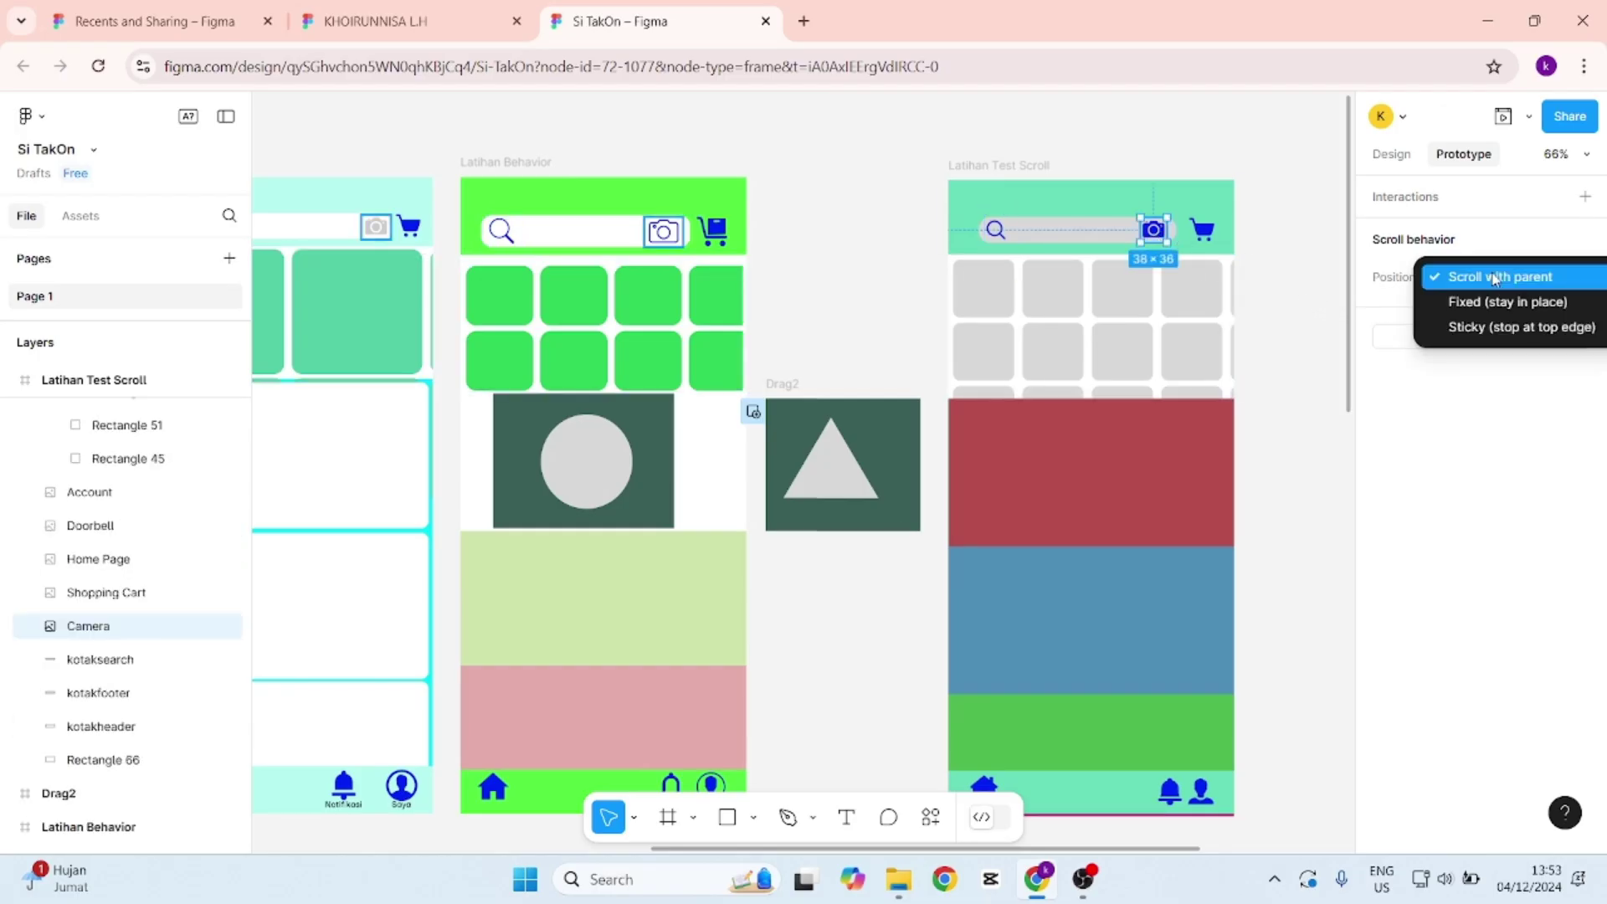
{"action": "left_click", "coordinate": [1504, 303]}
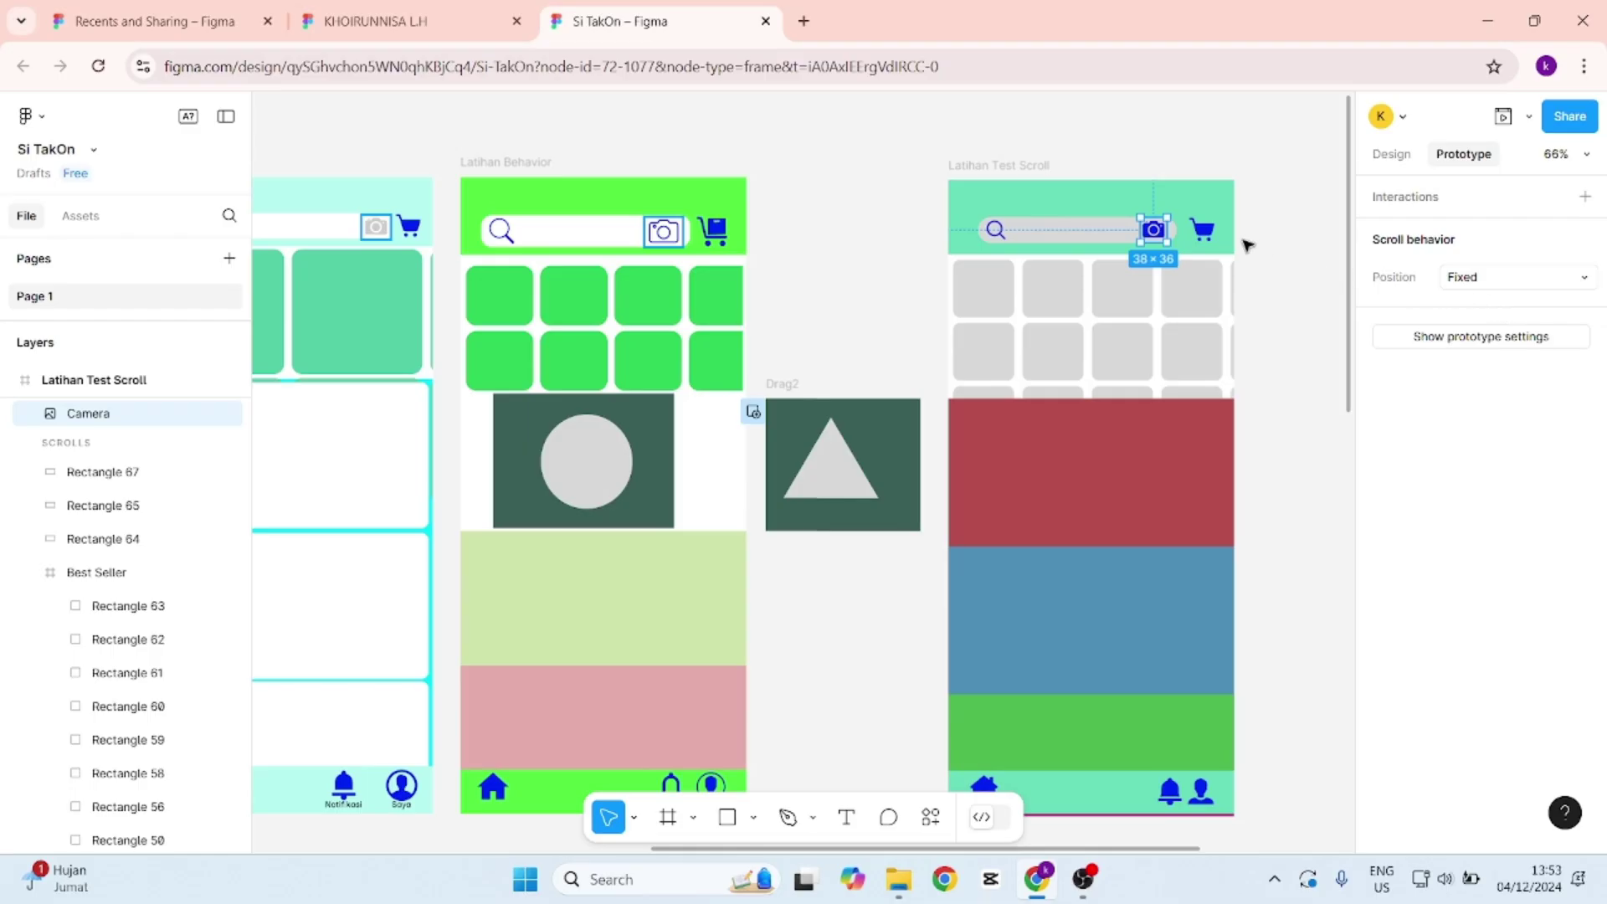
{"action": "left_click", "coordinate": [1210, 237]}
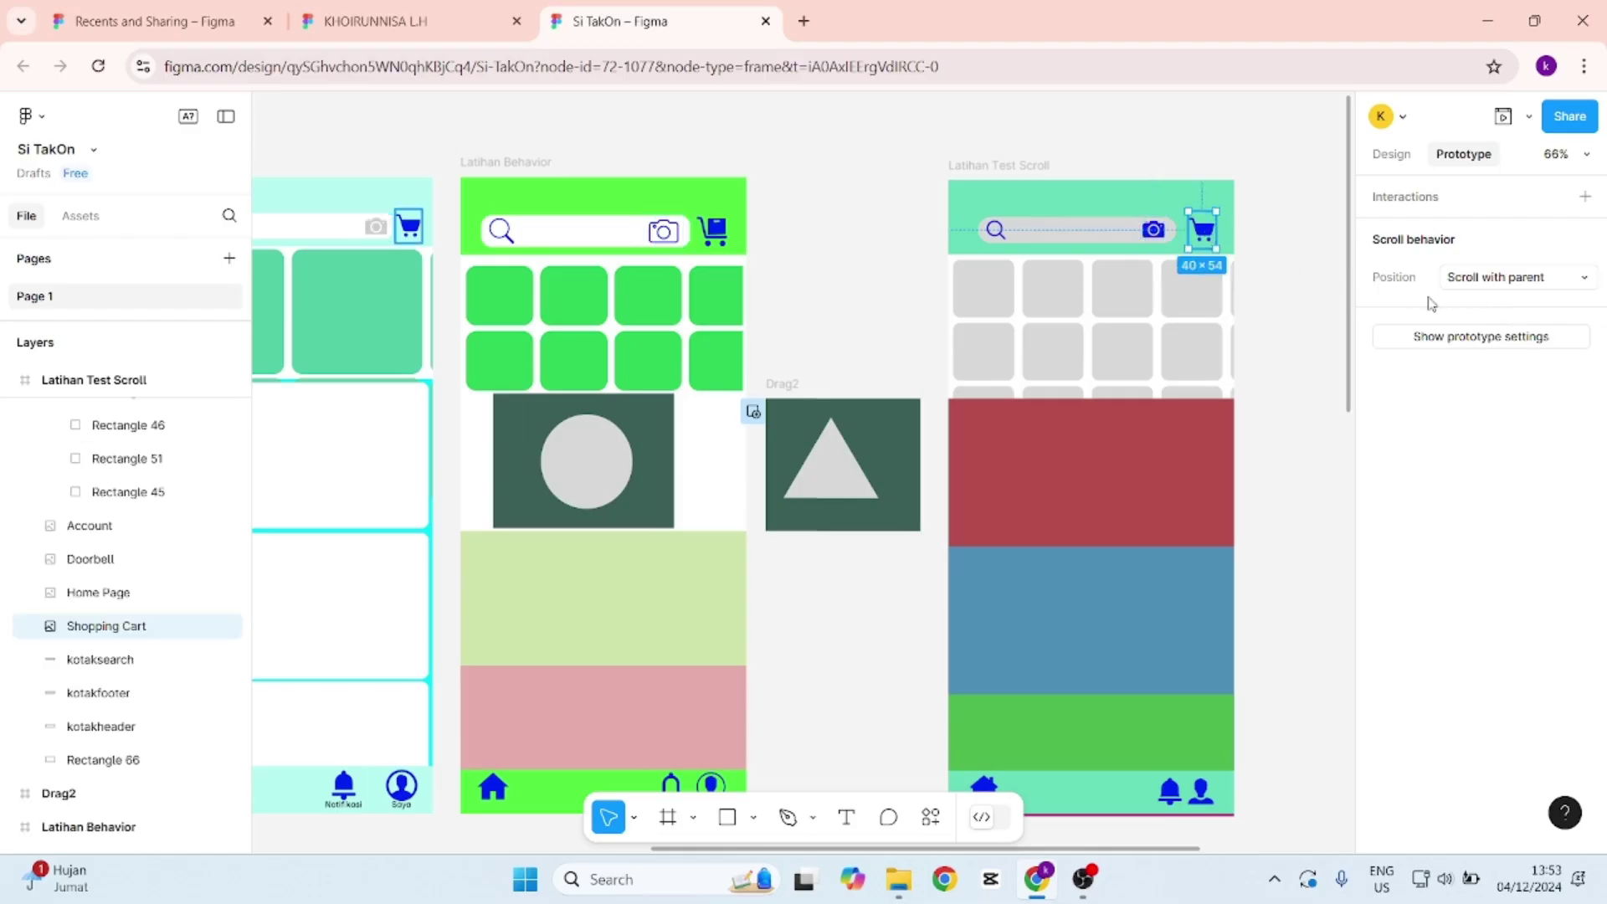
{"action": "left_click", "coordinate": [1518, 283]}
{"action": "left_click", "coordinate": [1520, 309]}
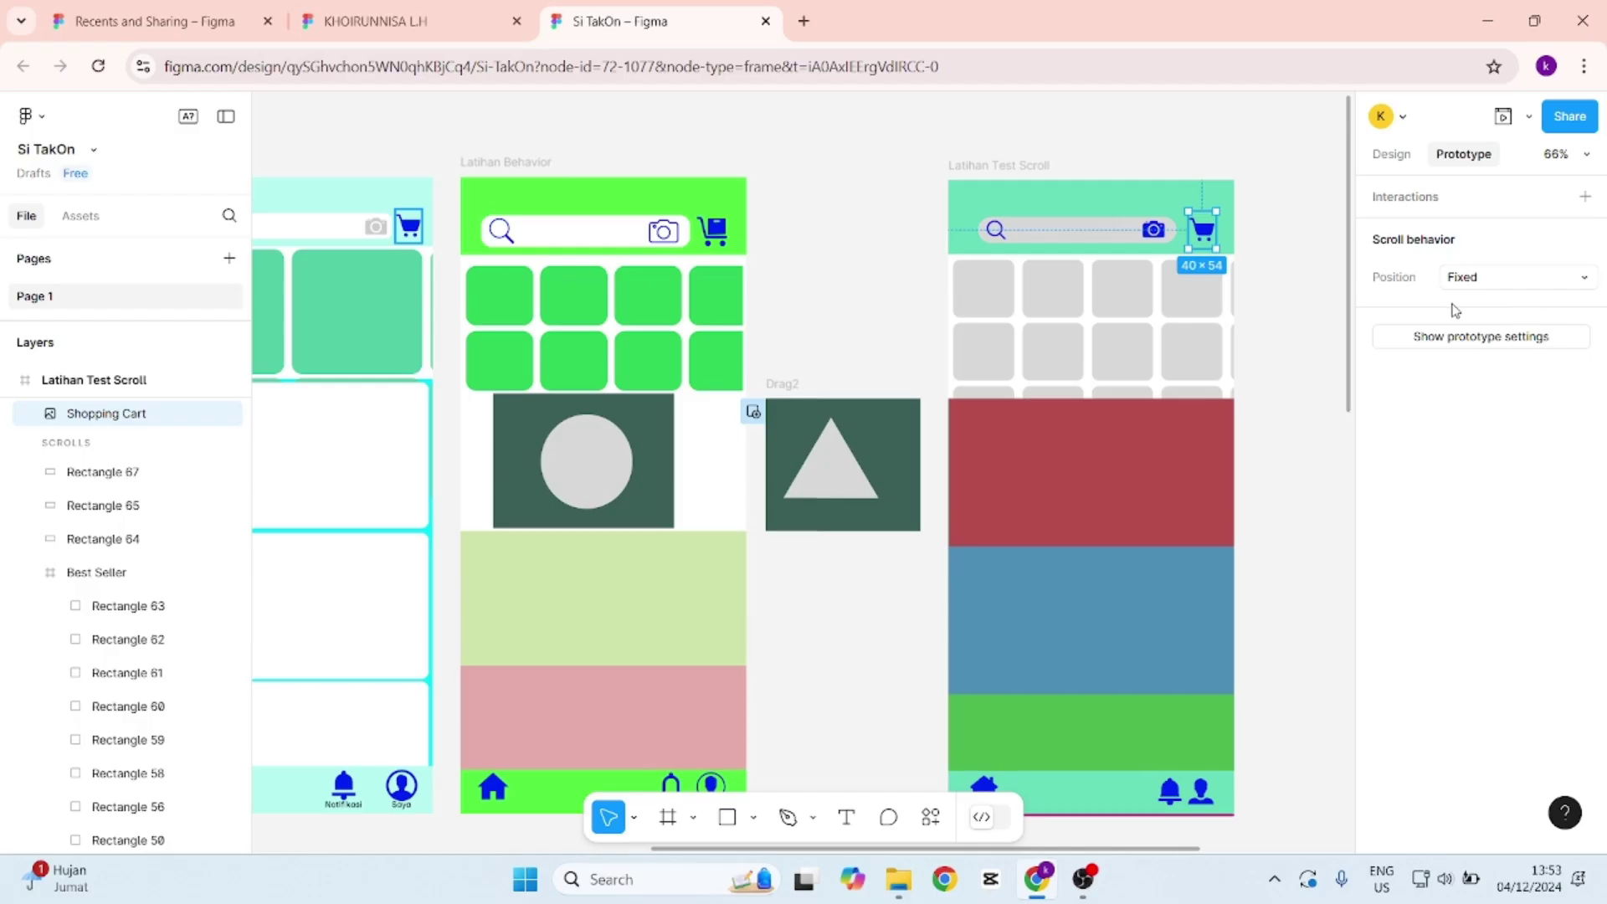
Set the kotaksearch search bar and the kotakheader bar to 'Fixed (stay in place)'.
{"action": "left_click", "coordinate": [1109, 237]}
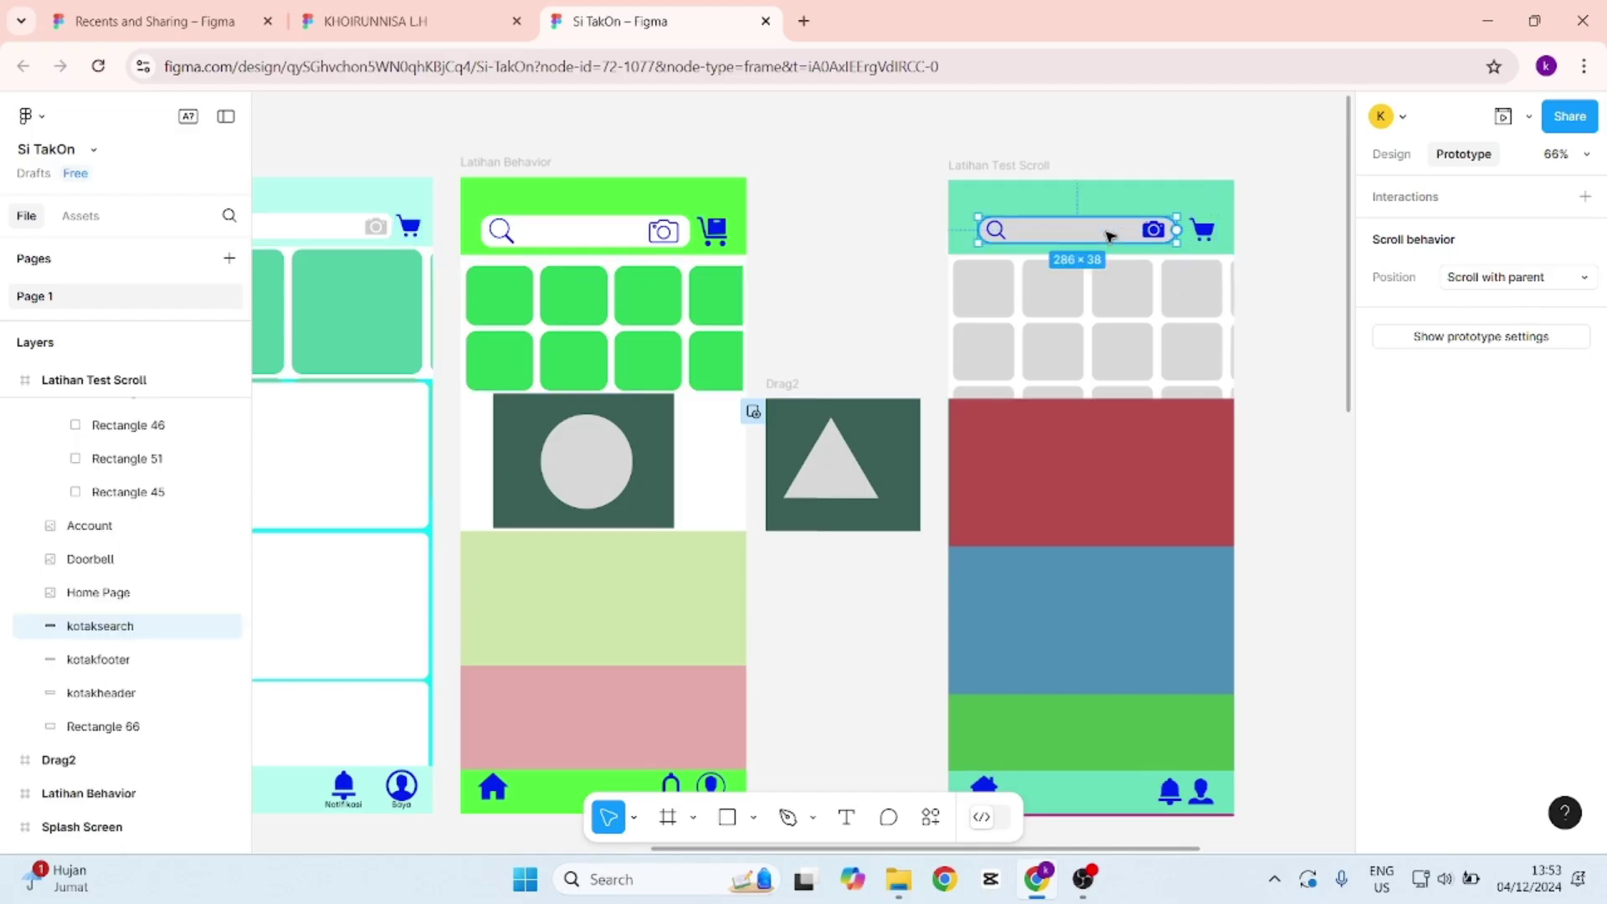
{"action": "left_click", "coordinate": [1490, 284]}
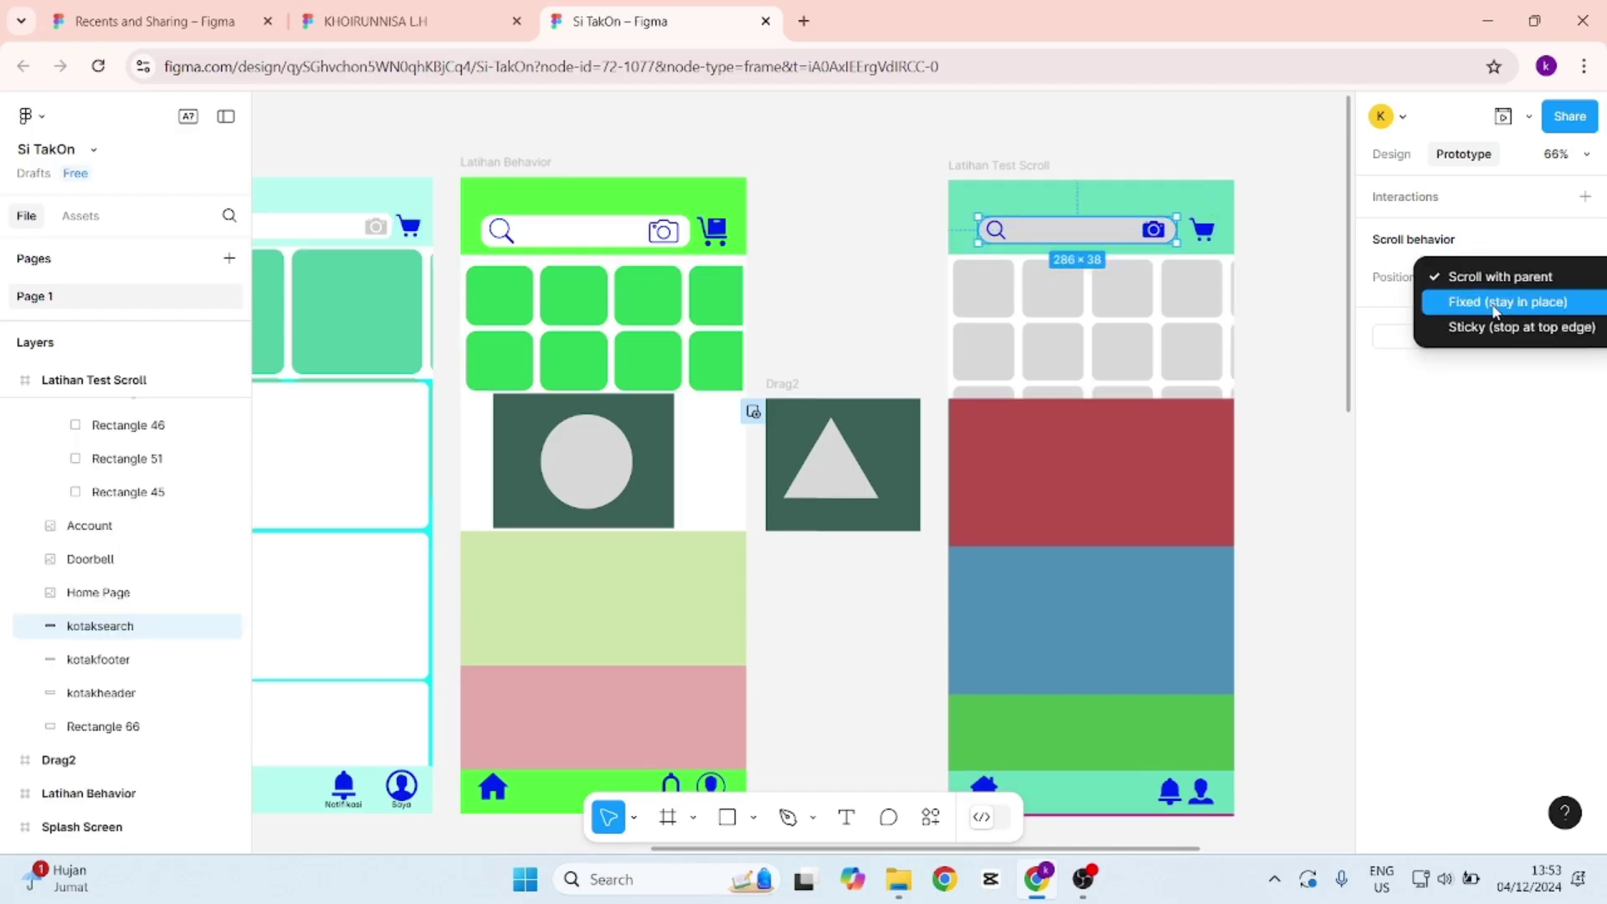
{"action": "left_click", "coordinate": [1494, 305]}
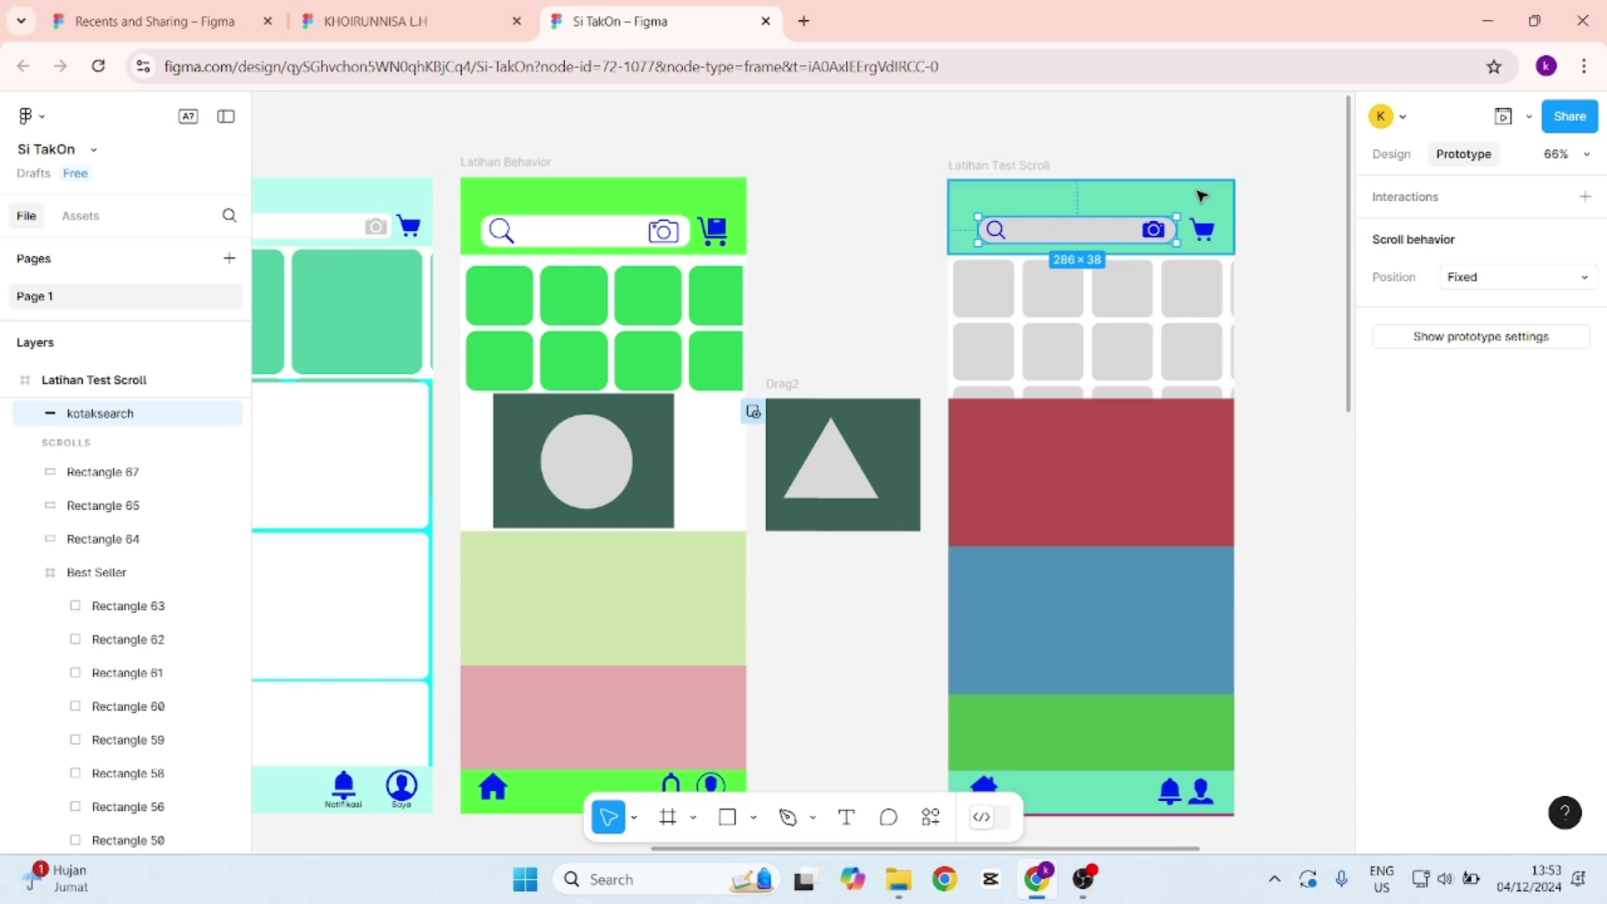
{"action": "left_click", "coordinate": [1201, 196]}
{"action": "left_click", "coordinate": [1521, 279]}
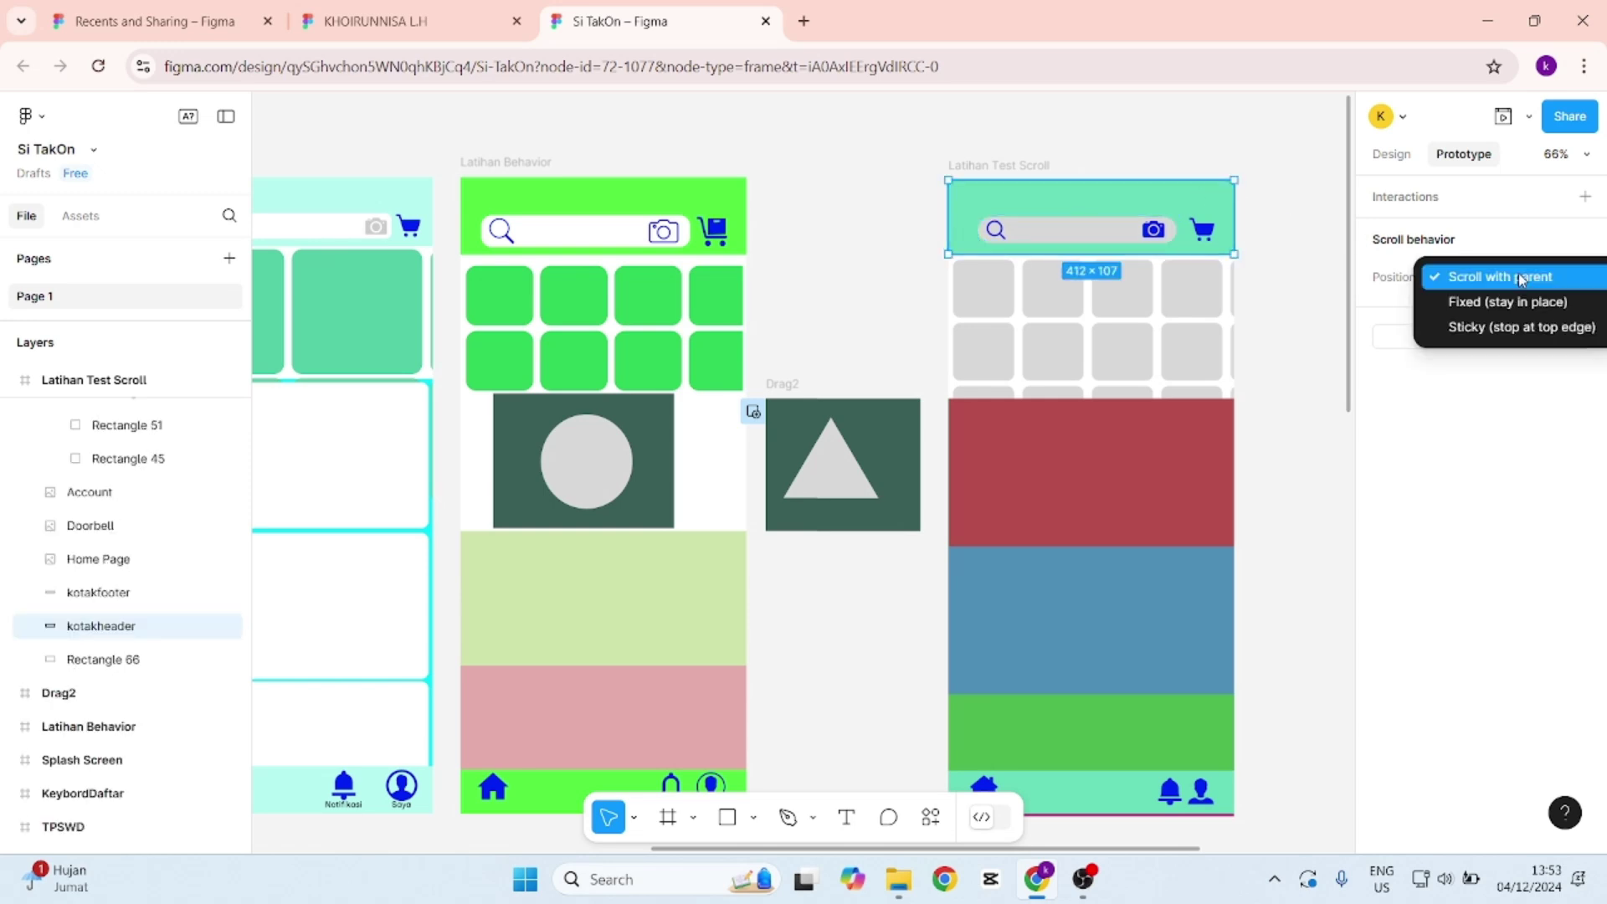
{"action": "left_click", "coordinate": [1511, 301]}
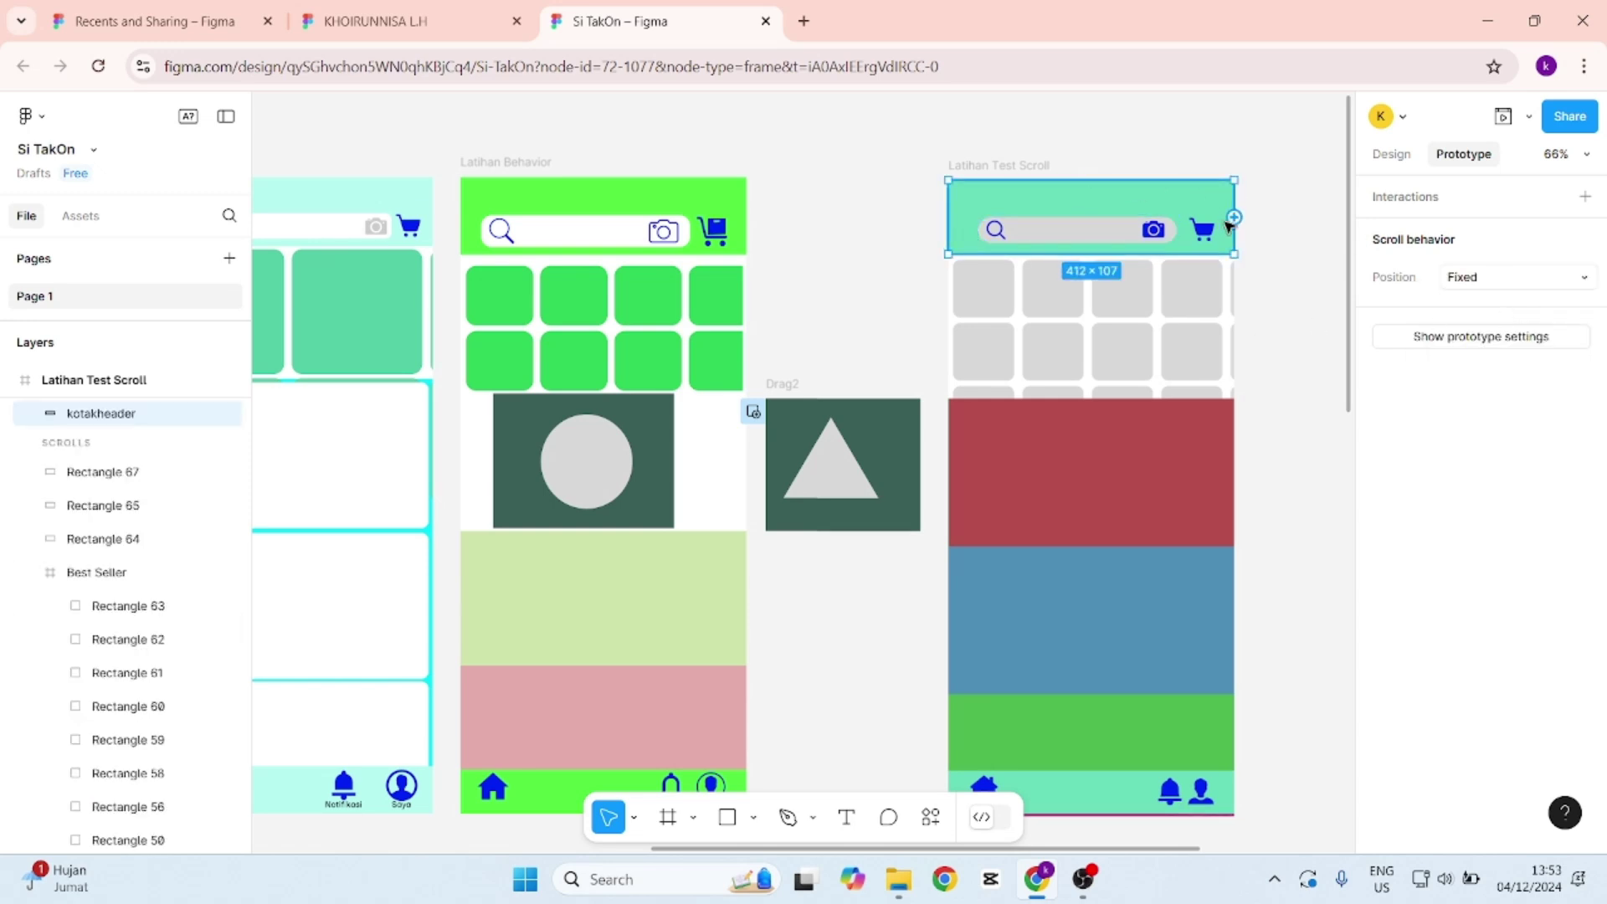
{"action": "left_click", "coordinate": [1503, 117]}
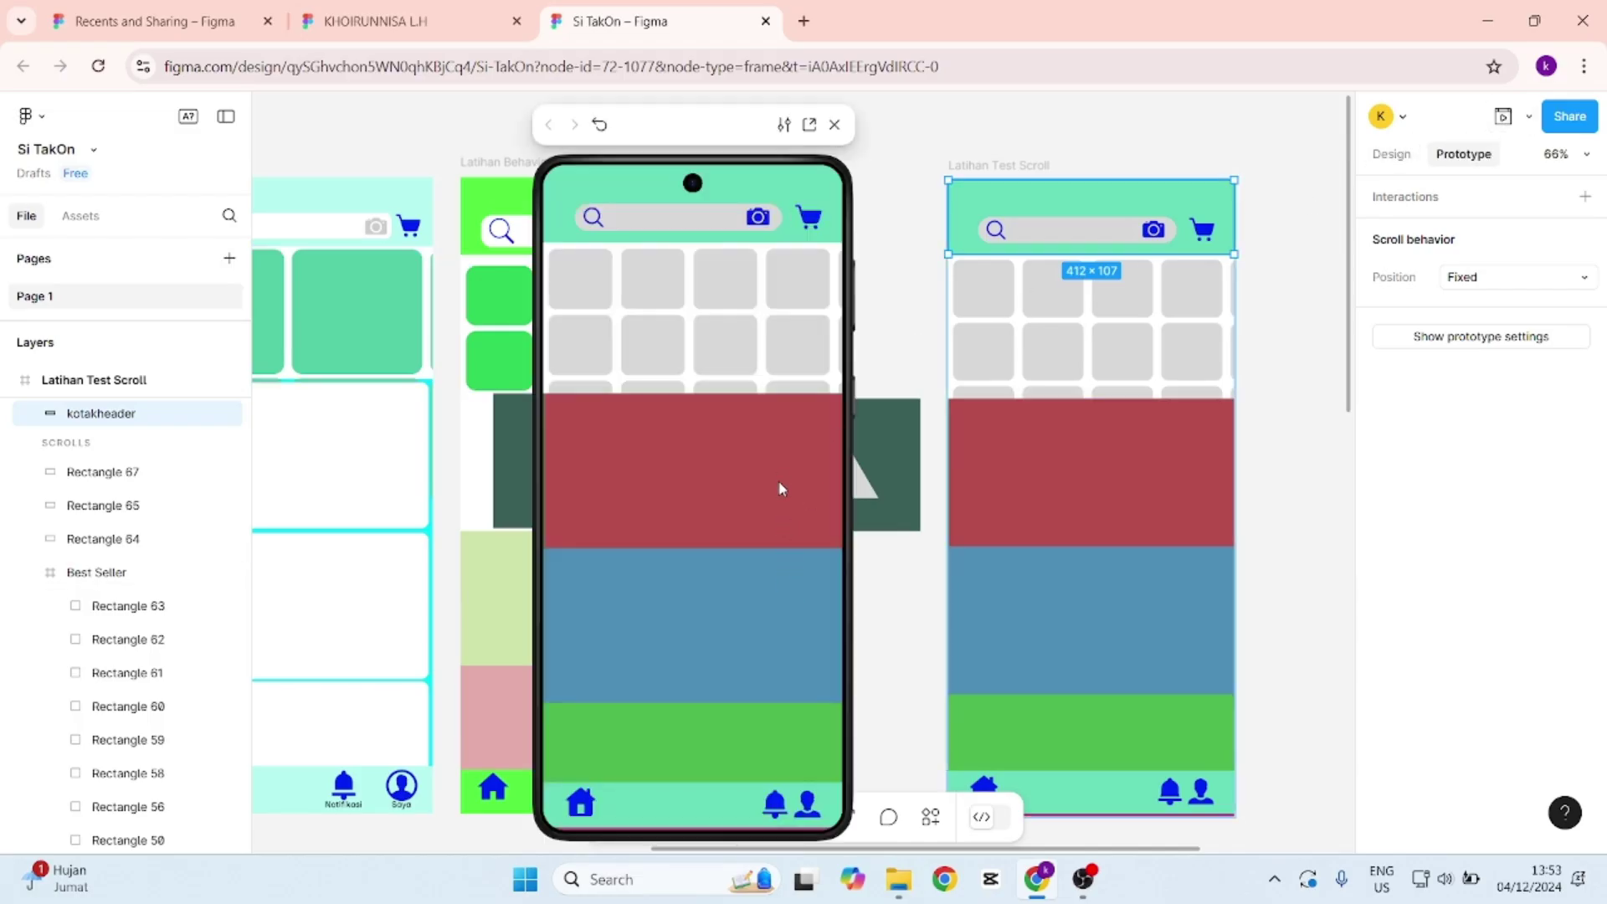
{"action": "mouse_move", "coordinate": [756, 599]}
{"action": "left_mouse_down"}
{"action": "mouse_move", "coordinate": [757, 430]}
{"action": "mouse_move", "coordinate": [749, 631]}
{"action": "mouse_move", "coordinate": [753, 373]}
{"action": "mouse_move", "coordinate": [768, 610]}
{"action": "mouse_move", "coordinate": [764, 350]}
{"action": "mouse_move", "coordinate": [750, 596]}
{"action": "left_mouse_up"}
{"action": "left_click", "coordinate": [834, 124]}
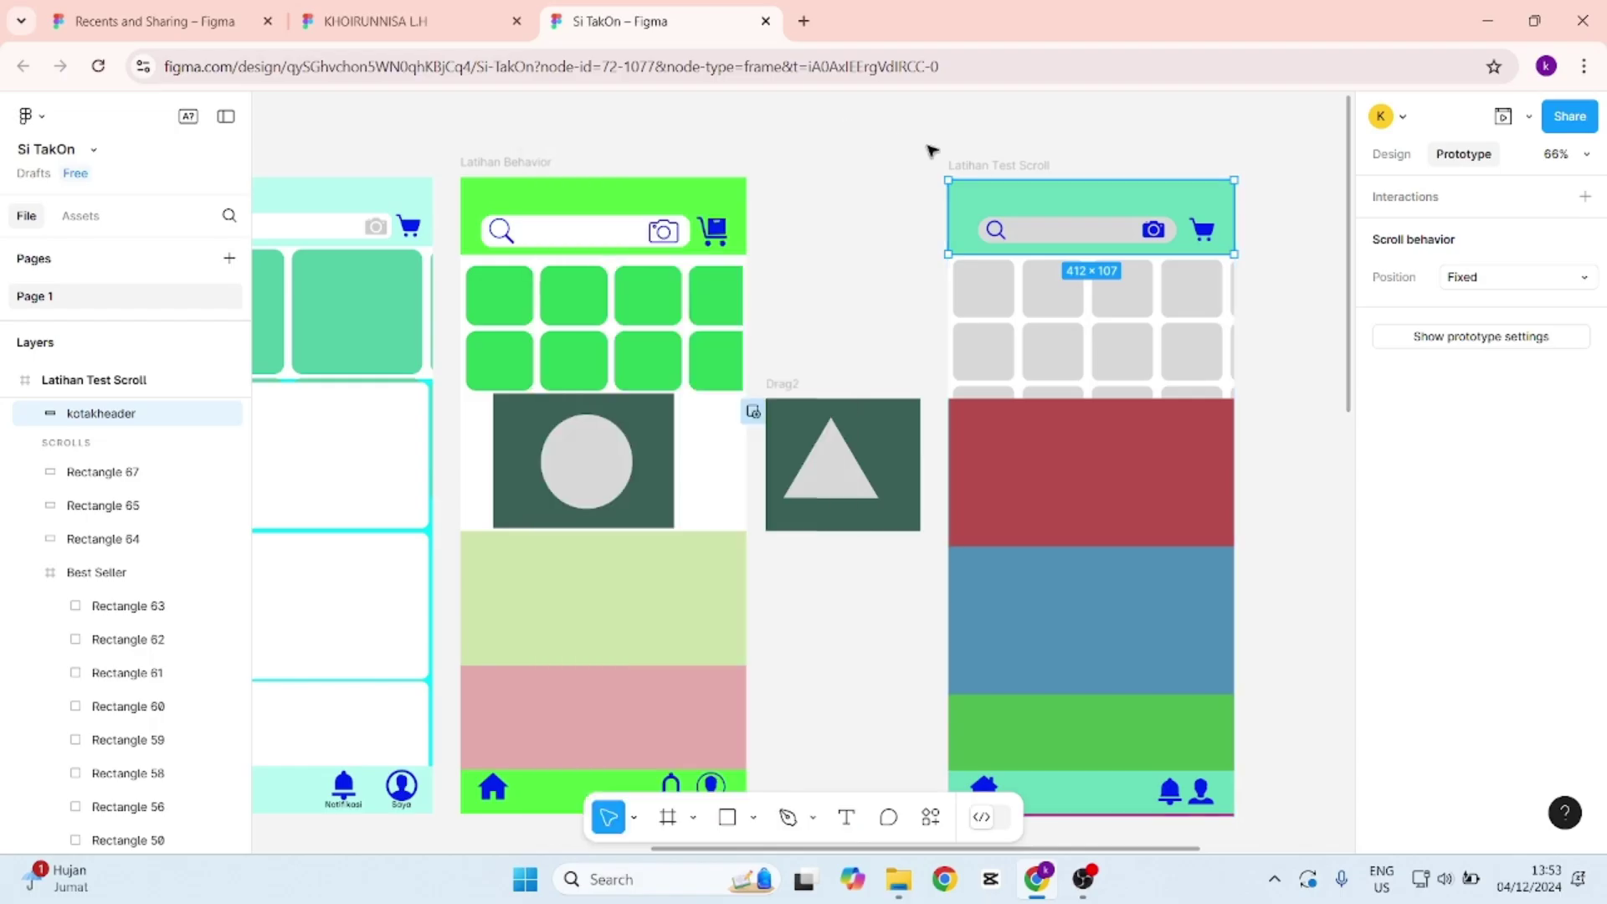
Nudge the footer bar kotakfooter slightly lower and bring it to the front.
{"action": "scroll", "coordinate": [1088, 469], "scroll_direction": "down", "scroll_amount": 5}
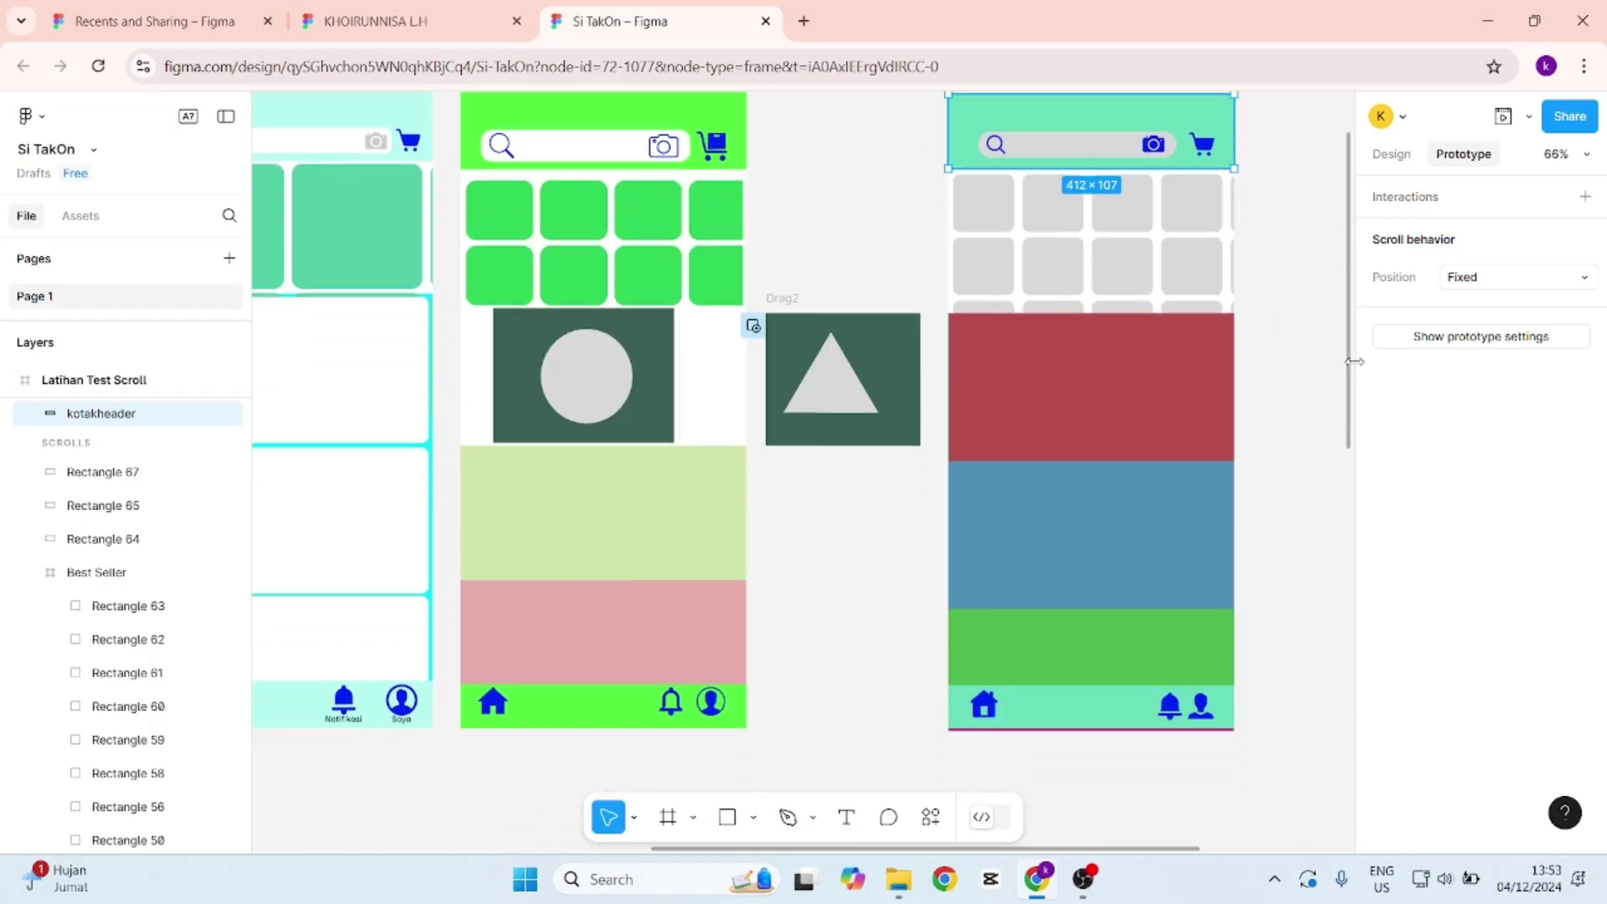
{"action": "left_click", "coordinate": [998, 585]}
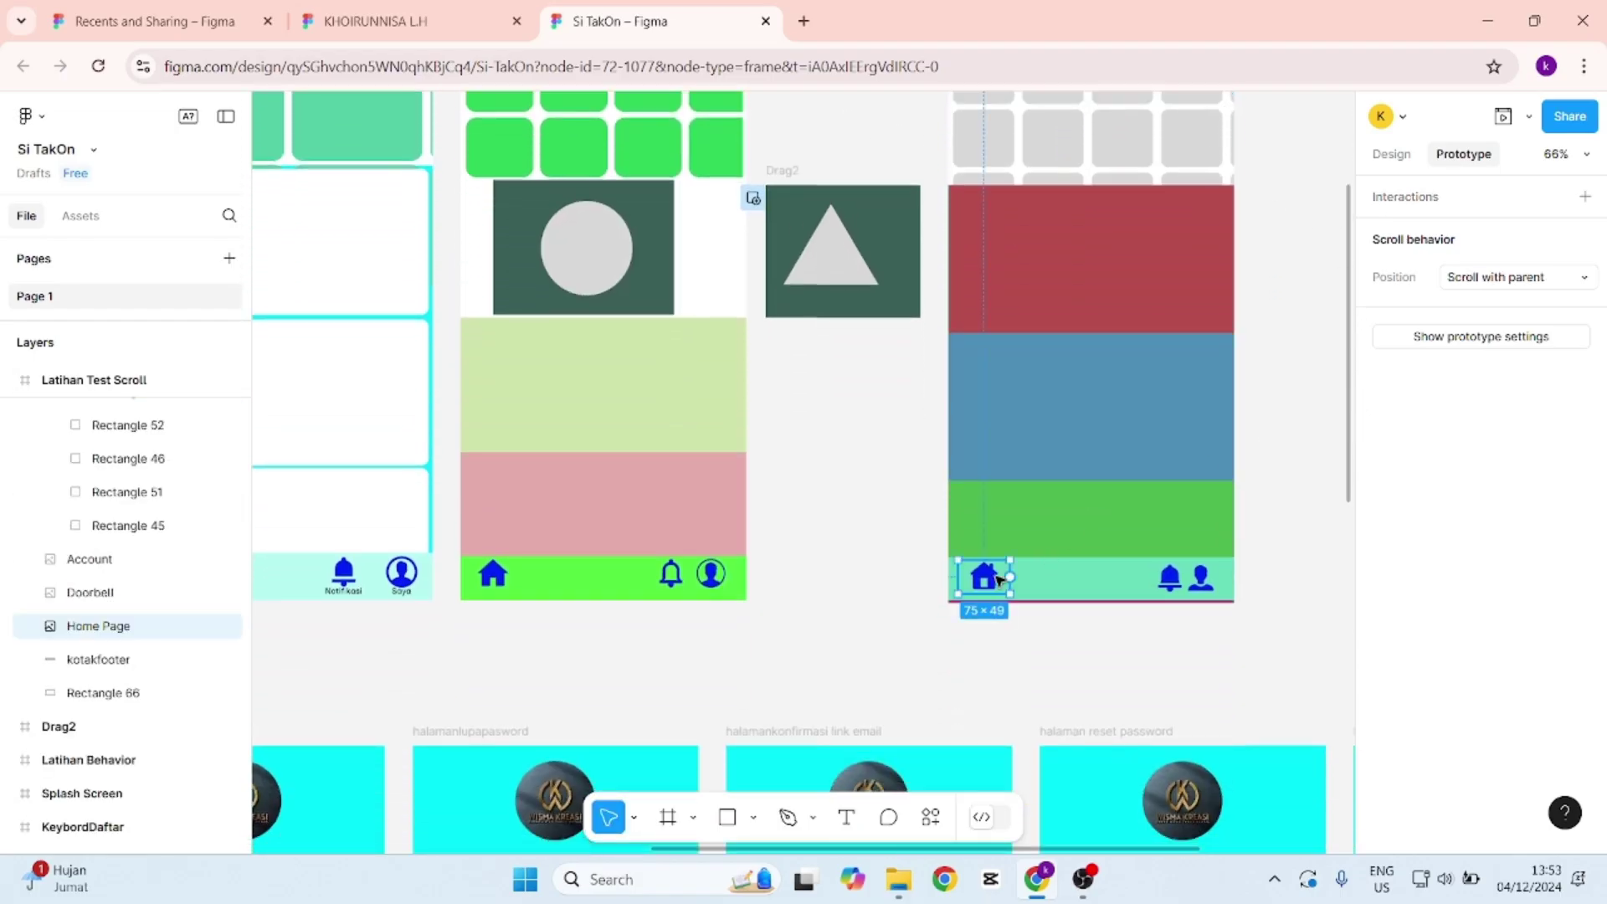
{"action": "left_click", "coordinate": [1117, 577]}
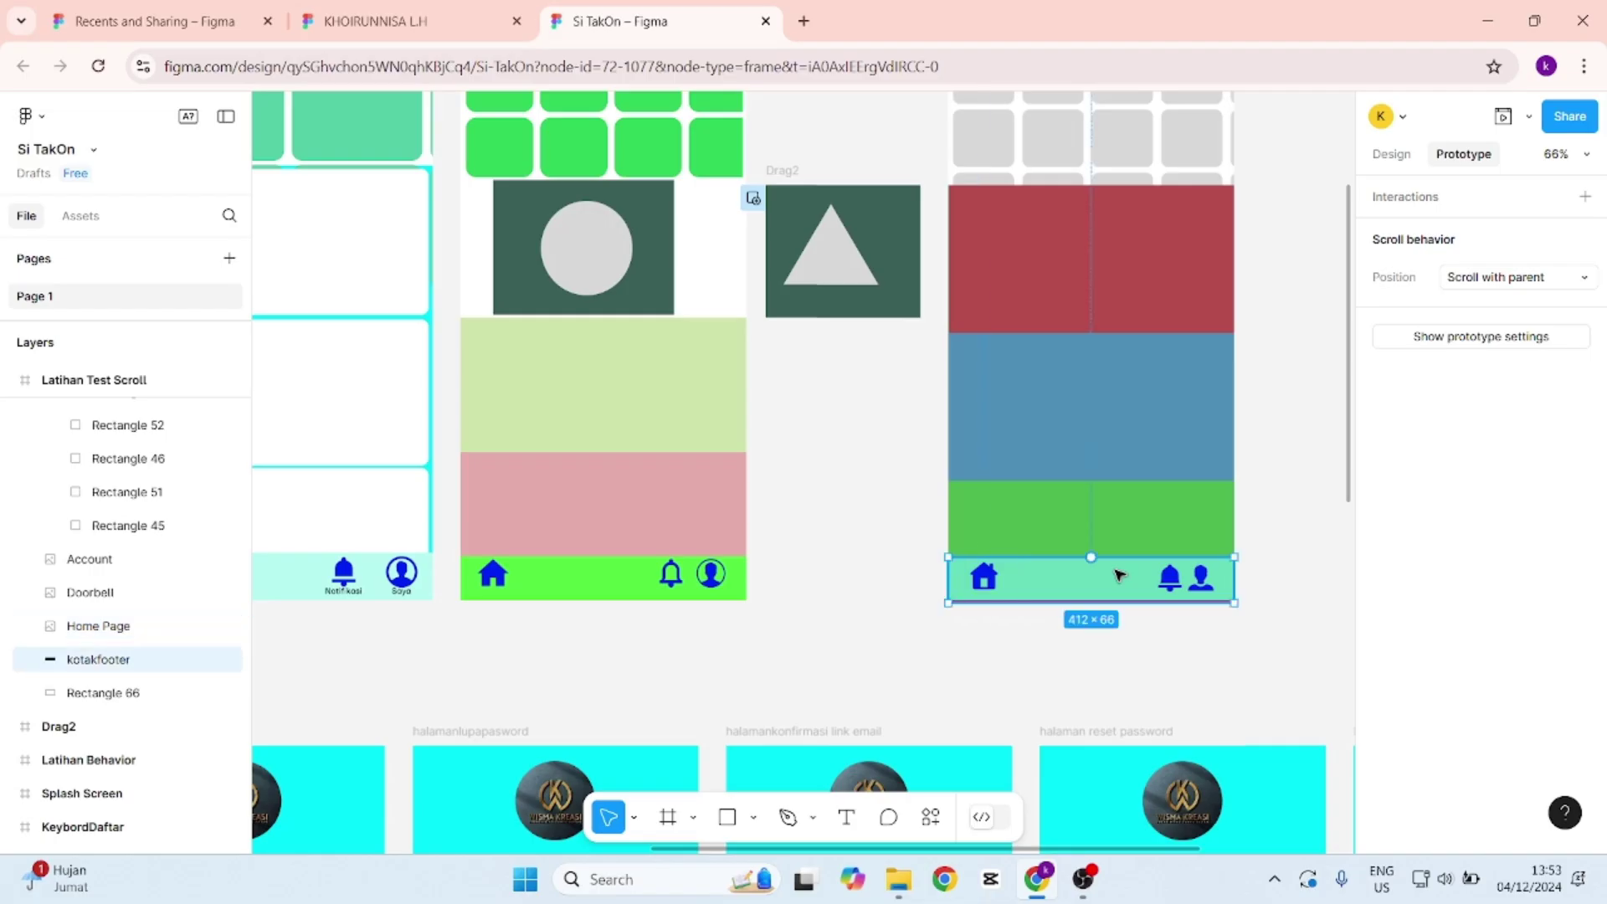
{"action": "left_click_drag", "start_coordinate": [1211, 547], "coordinate": [1208, 551]}
{"action": "left_click", "coordinate": [1270, 466]}
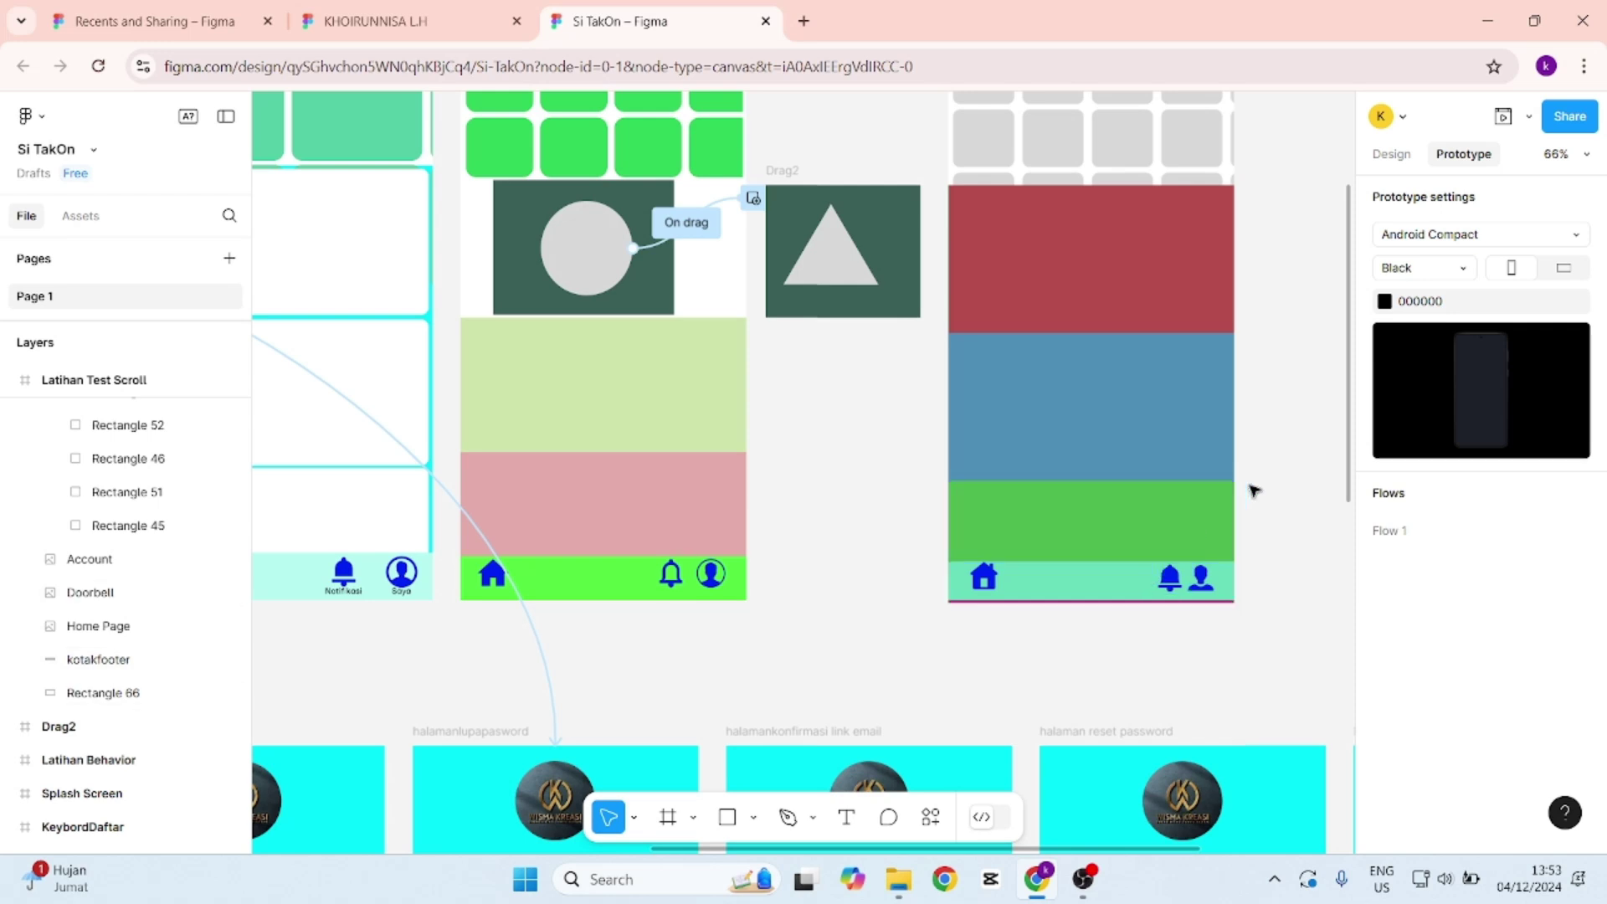
{"action": "left_click", "coordinate": [1105, 574]}
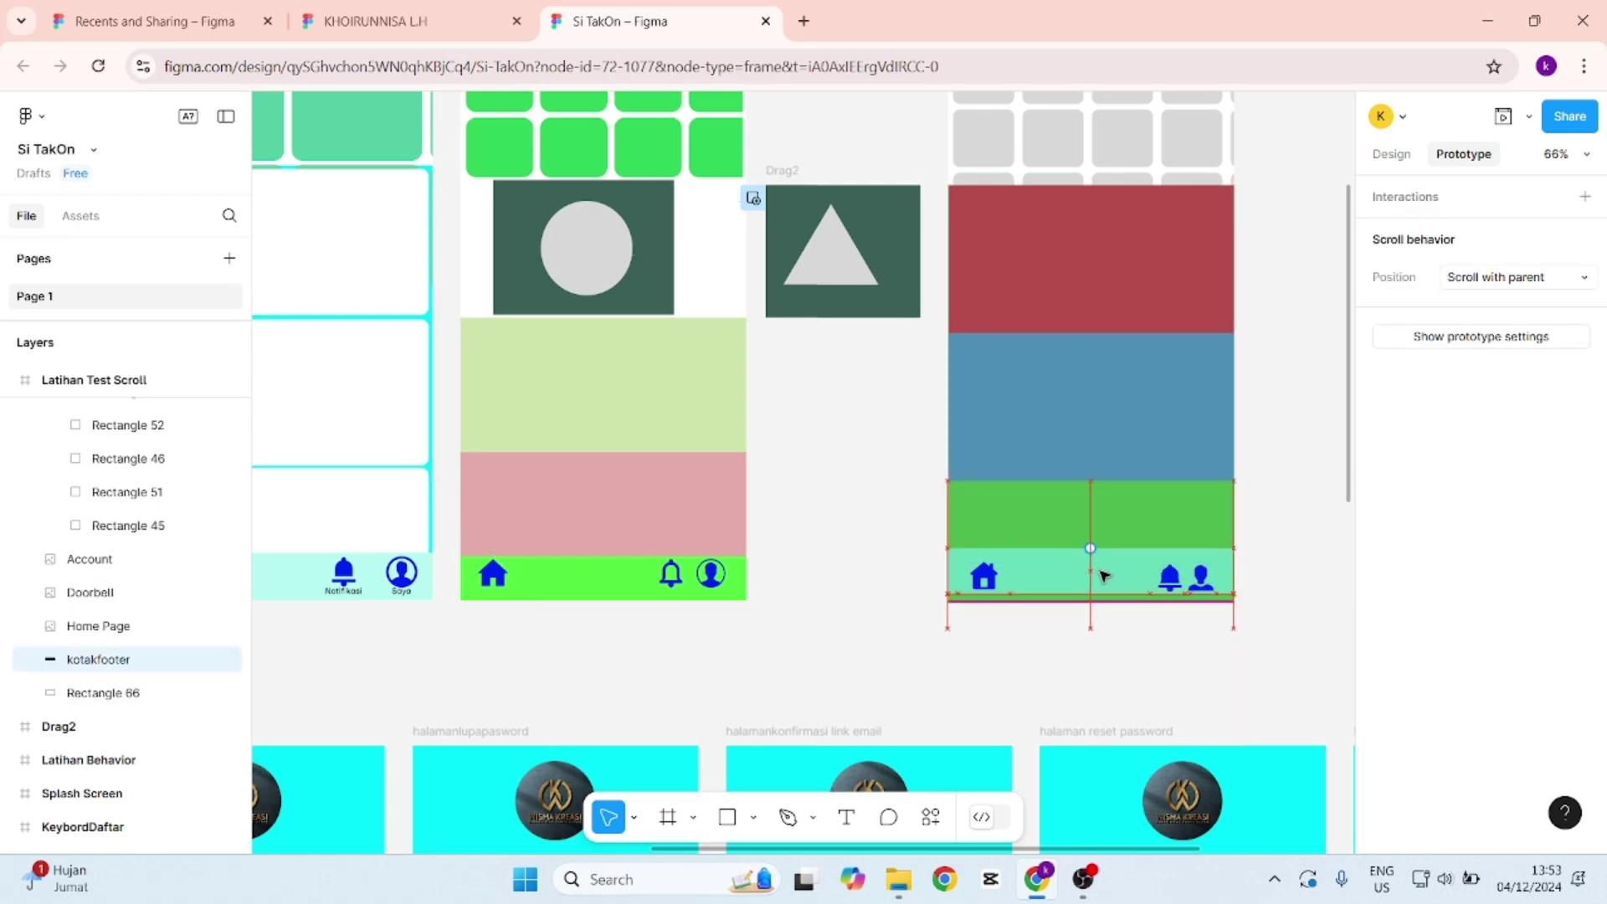
{"action": "left_click", "coordinate": [1109, 574]}
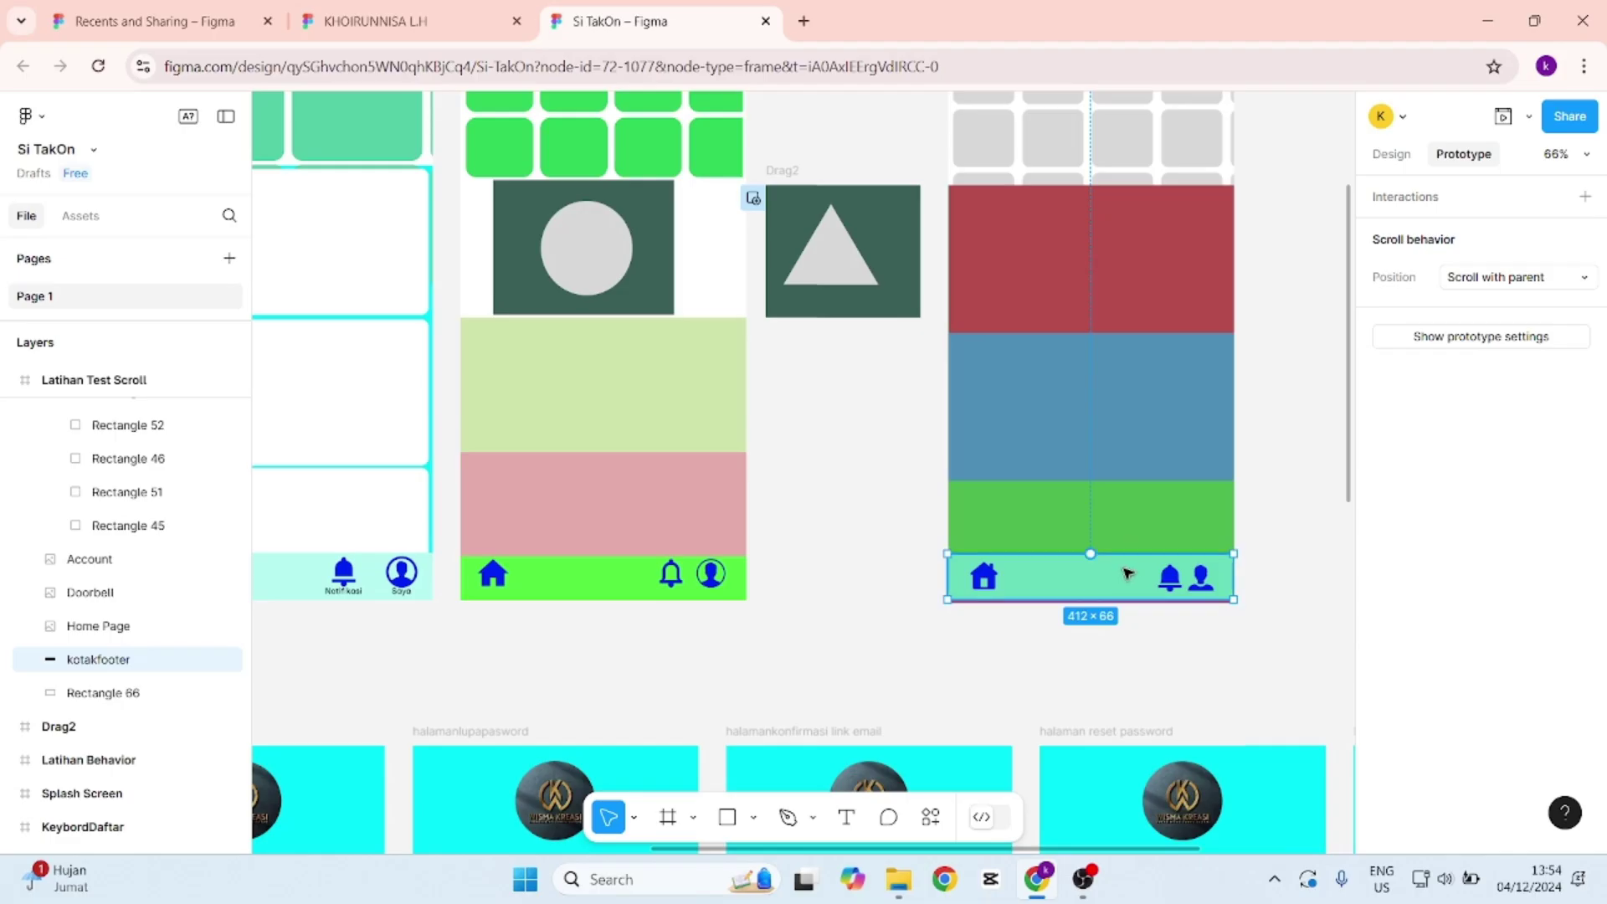
{"action": "right_click", "coordinate": [1111, 584]}
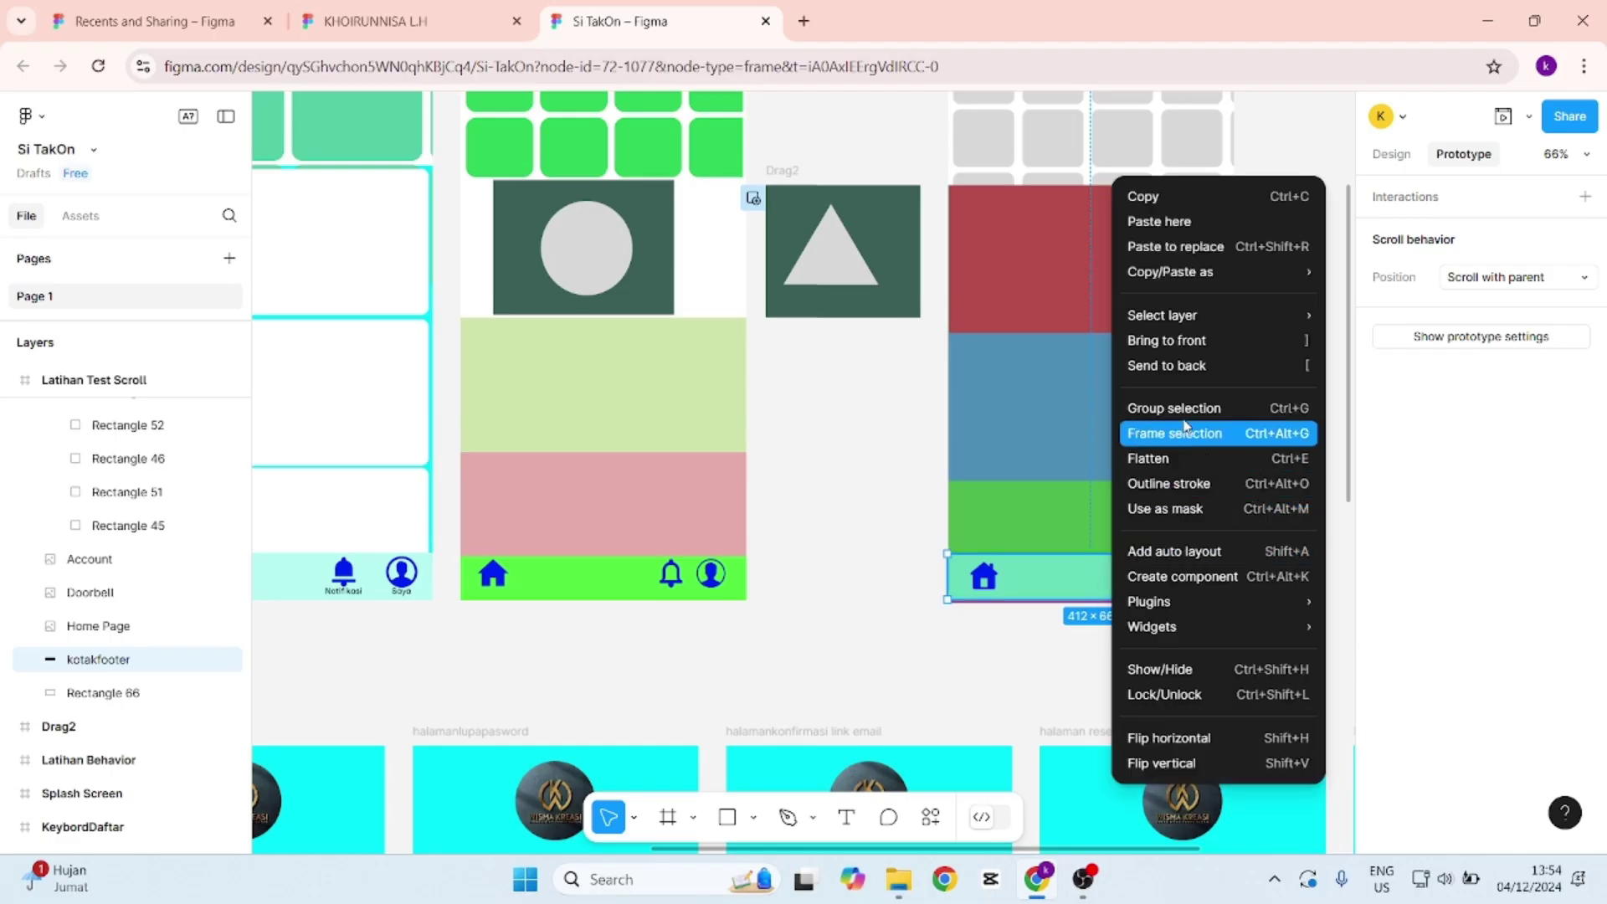
{"action": "left_click", "coordinate": [1117, 348]}
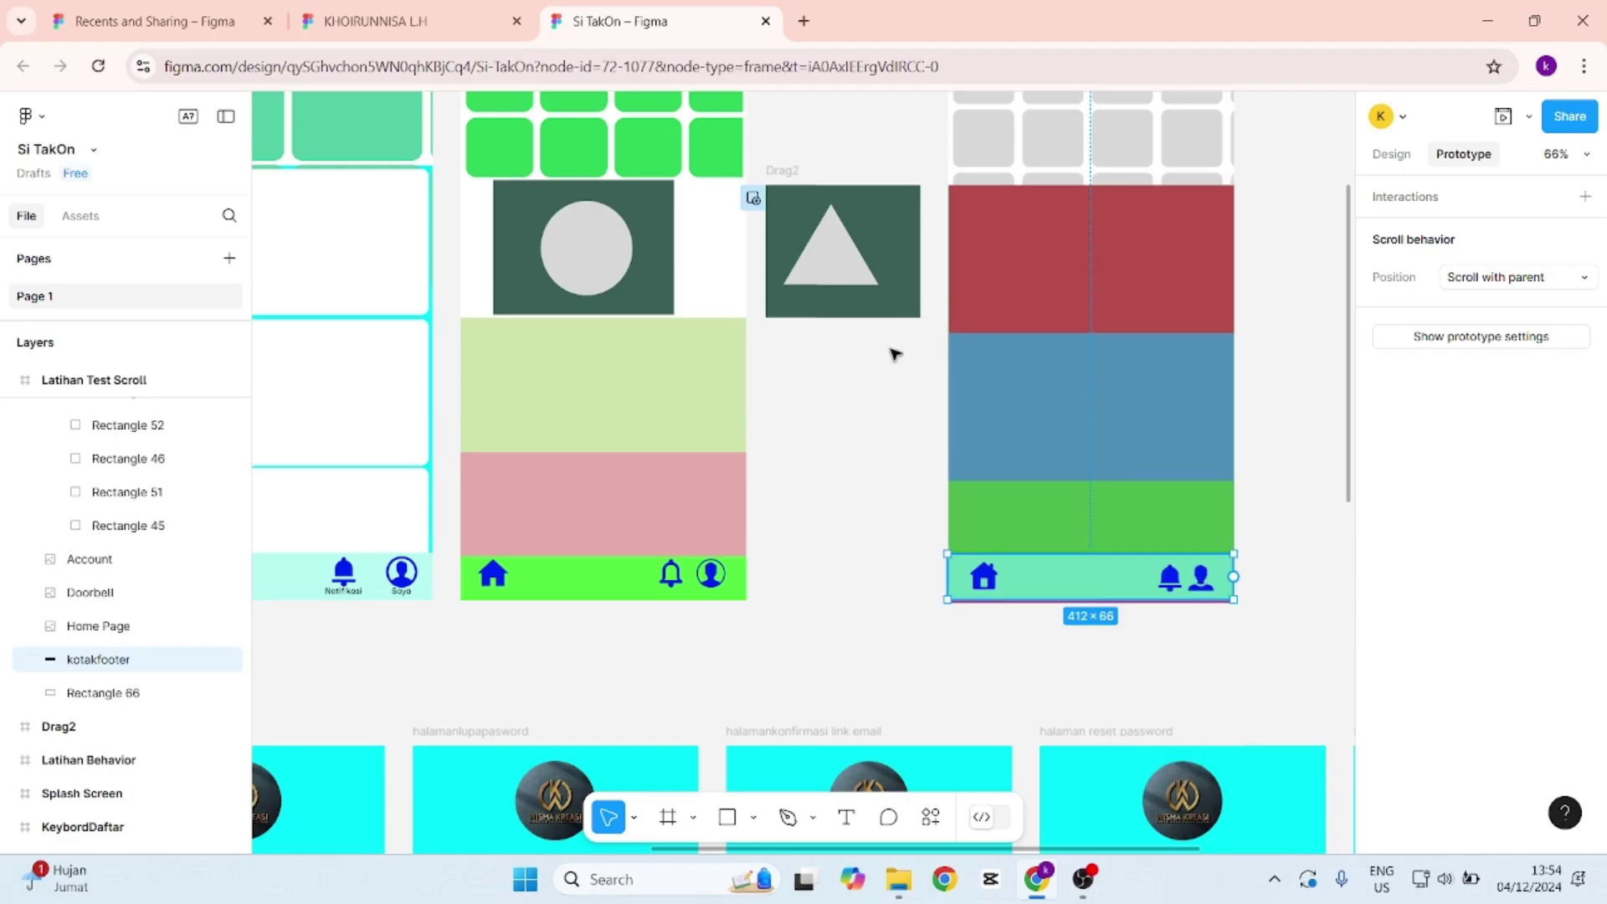
Undo a Fixed setting on the footer bar, then set Home Page and Doorbell icons to Fixed.
{"action": "left_click", "coordinate": [1487, 279]}
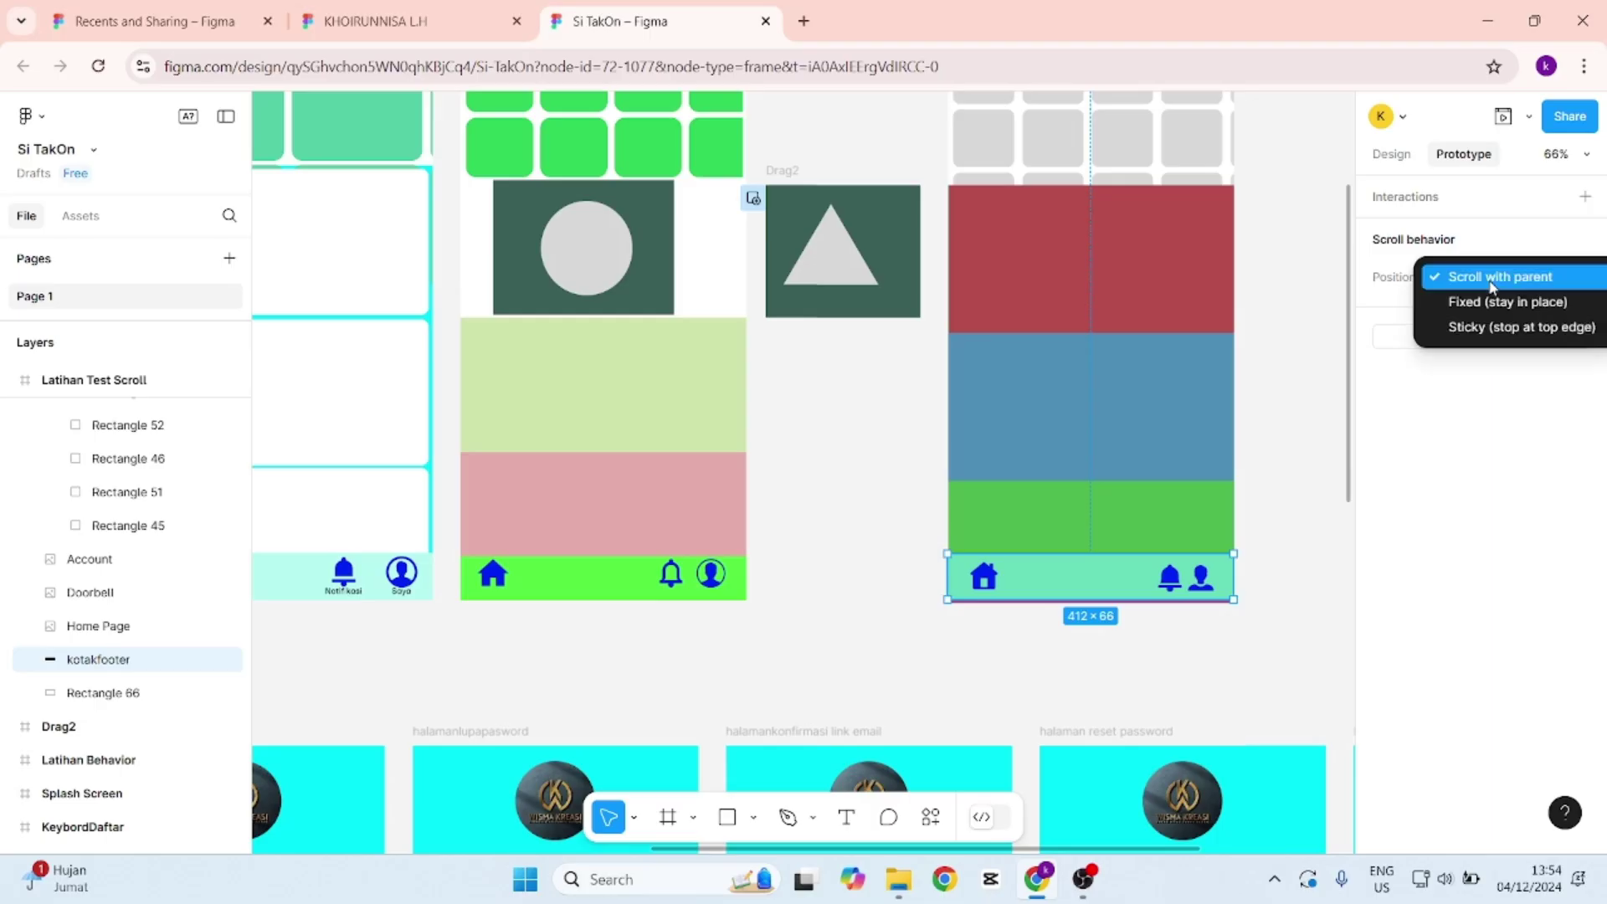
{"action": "left_click", "coordinate": [1504, 303]}
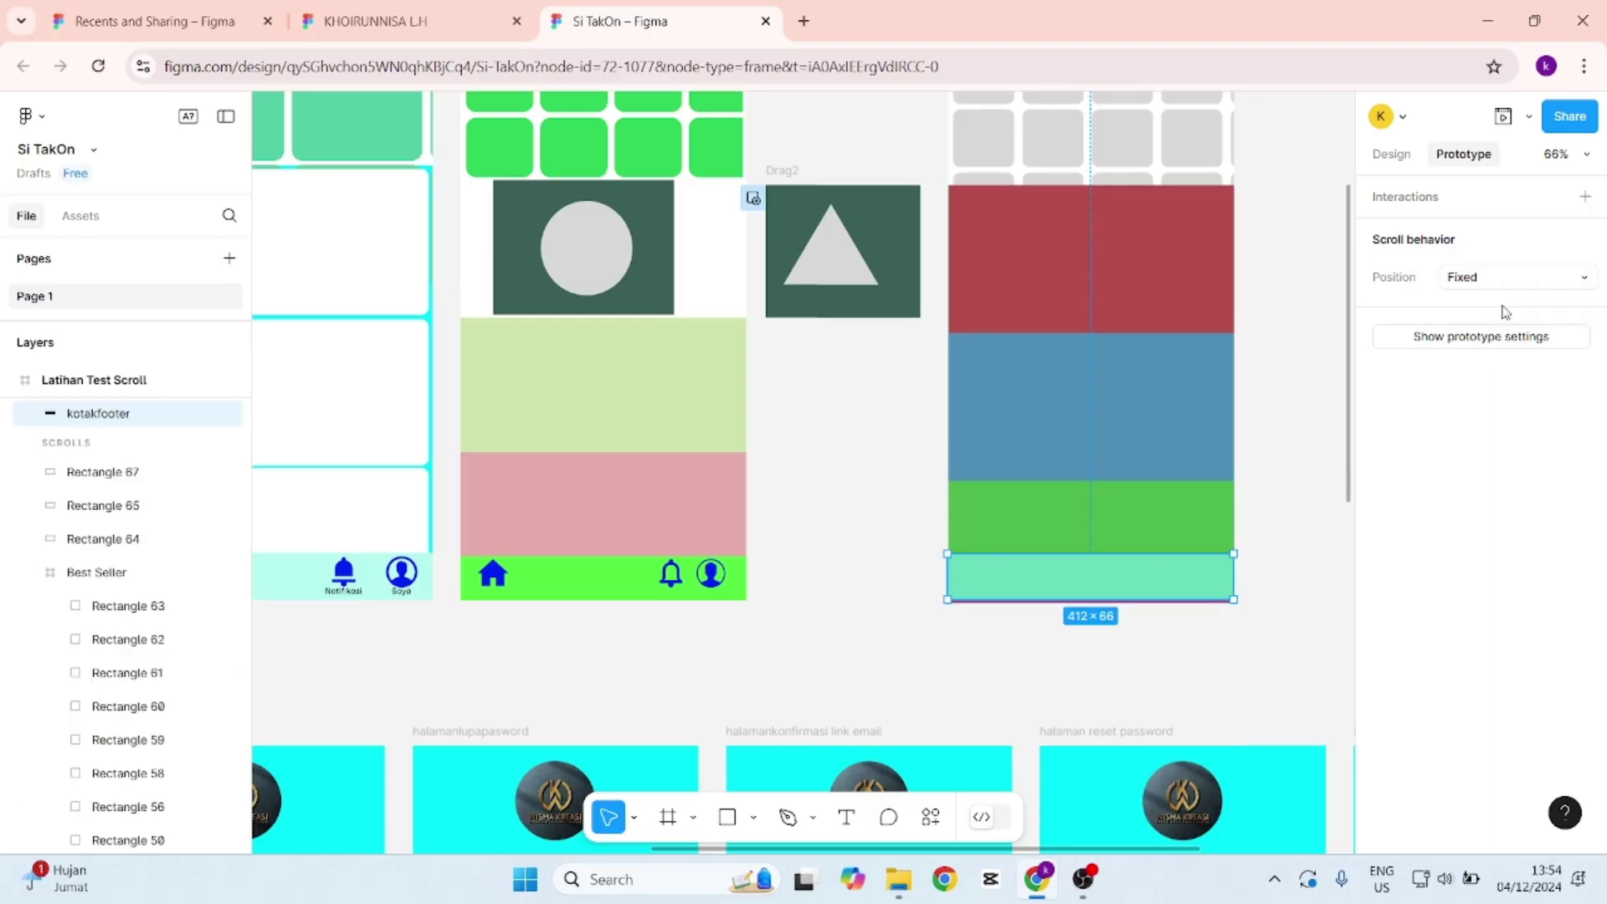
{"action": "key", "text": "ctrl+z"}
{"action": "left_click", "coordinate": [984, 575]}
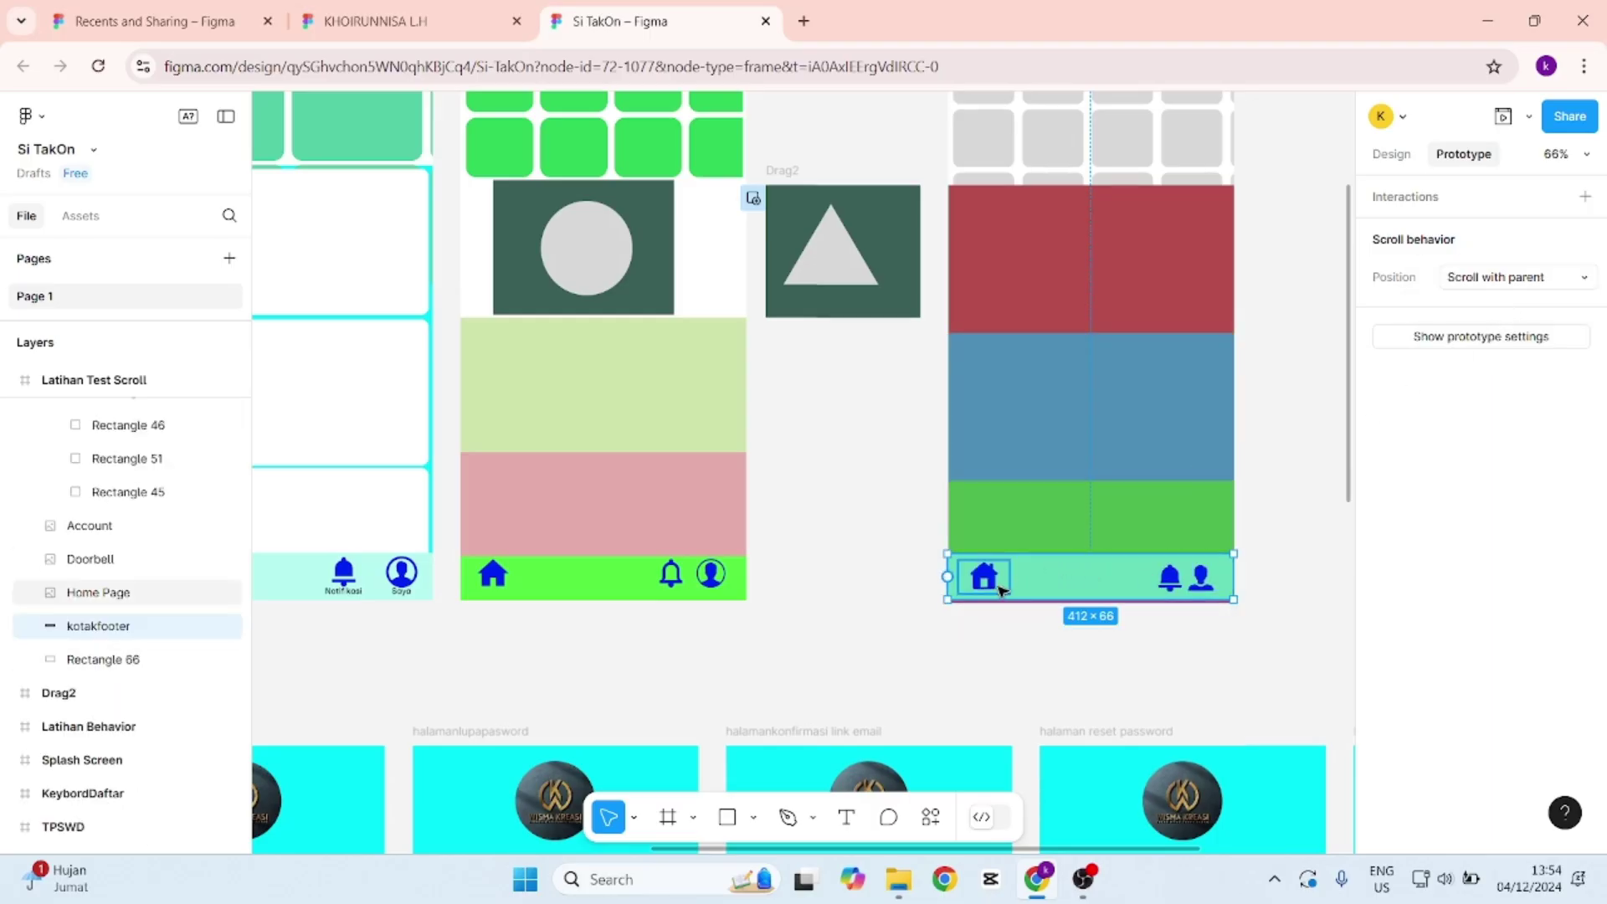
{"action": "left_click", "coordinate": [1489, 283]}
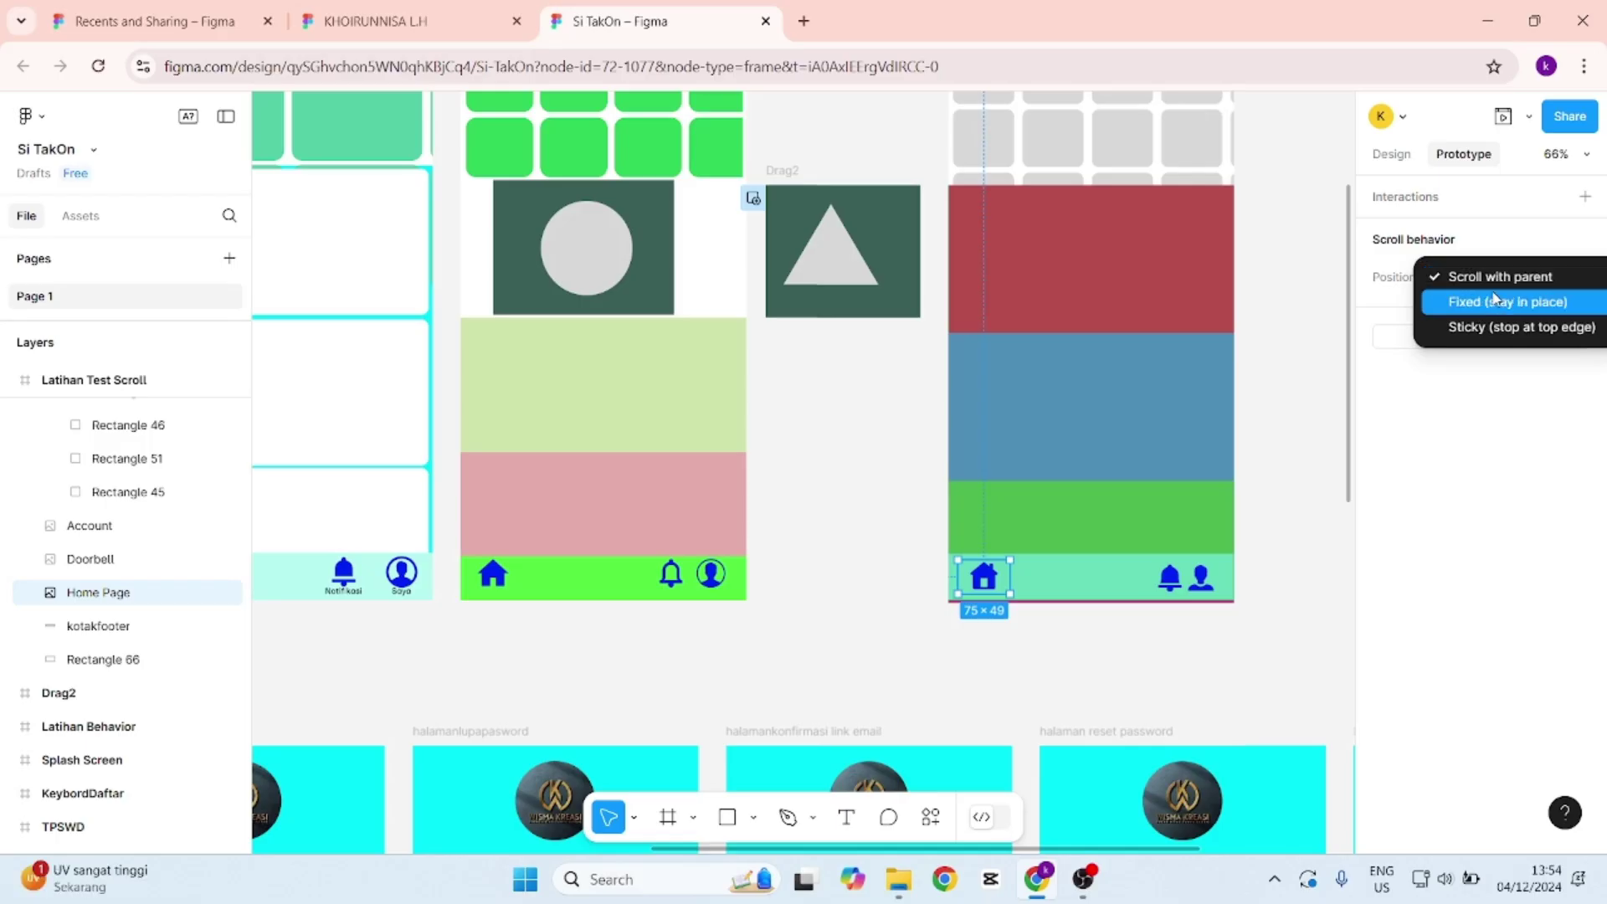
{"action": "left_click", "coordinate": [1497, 303]}
{"action": "left_click", "coordinate": [1169, 576]}
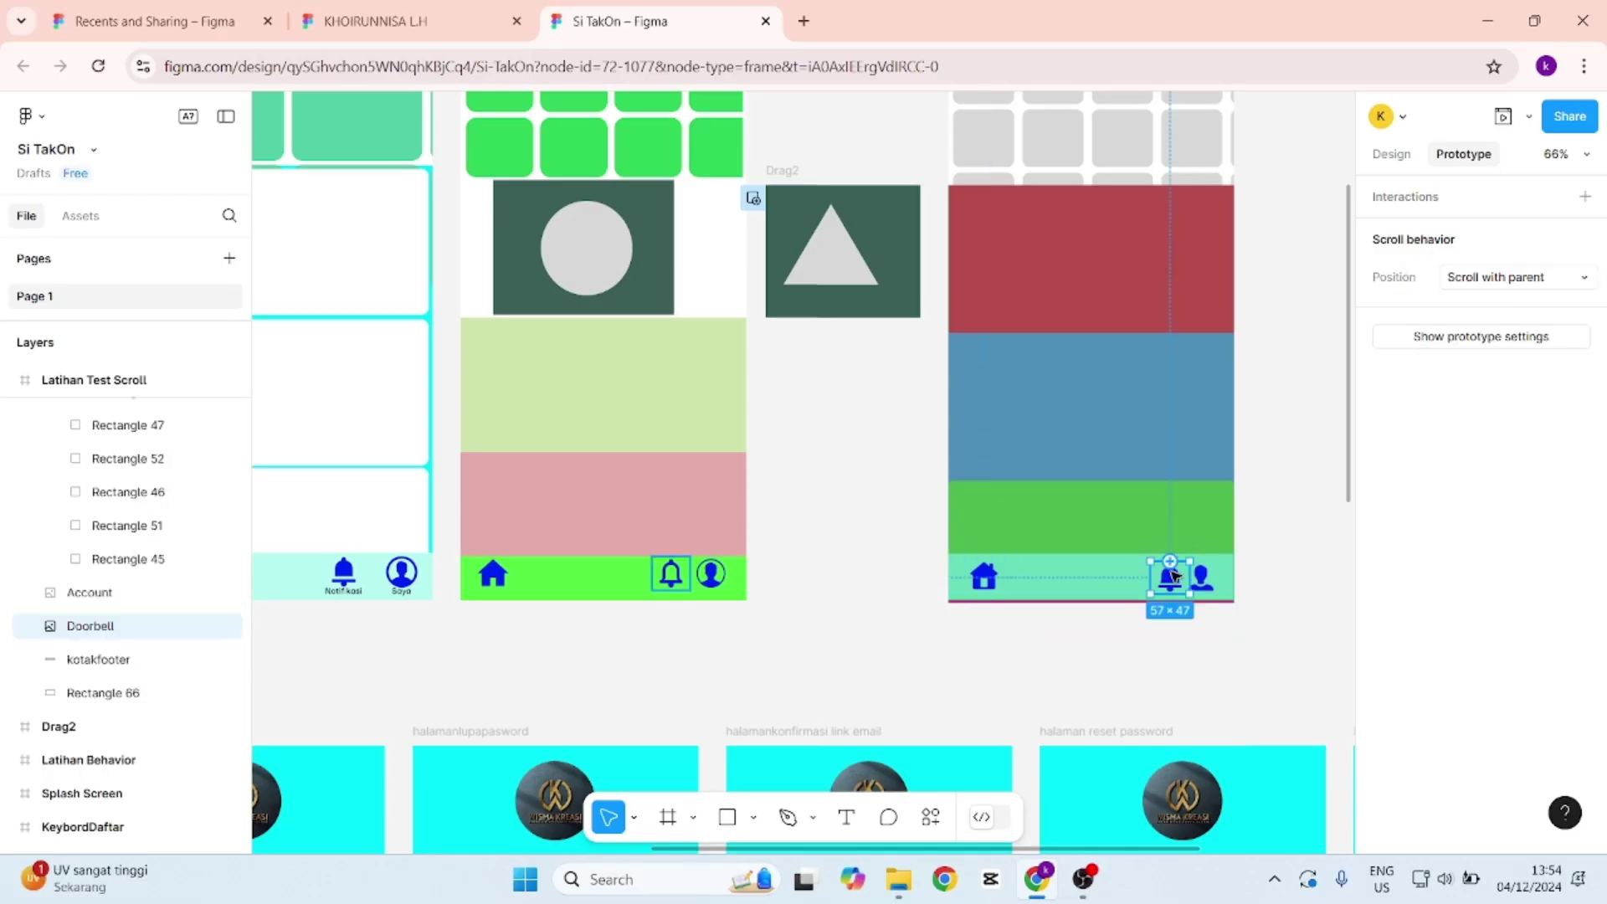
{"action": "left_click", "coordinate": [1489, 277]}
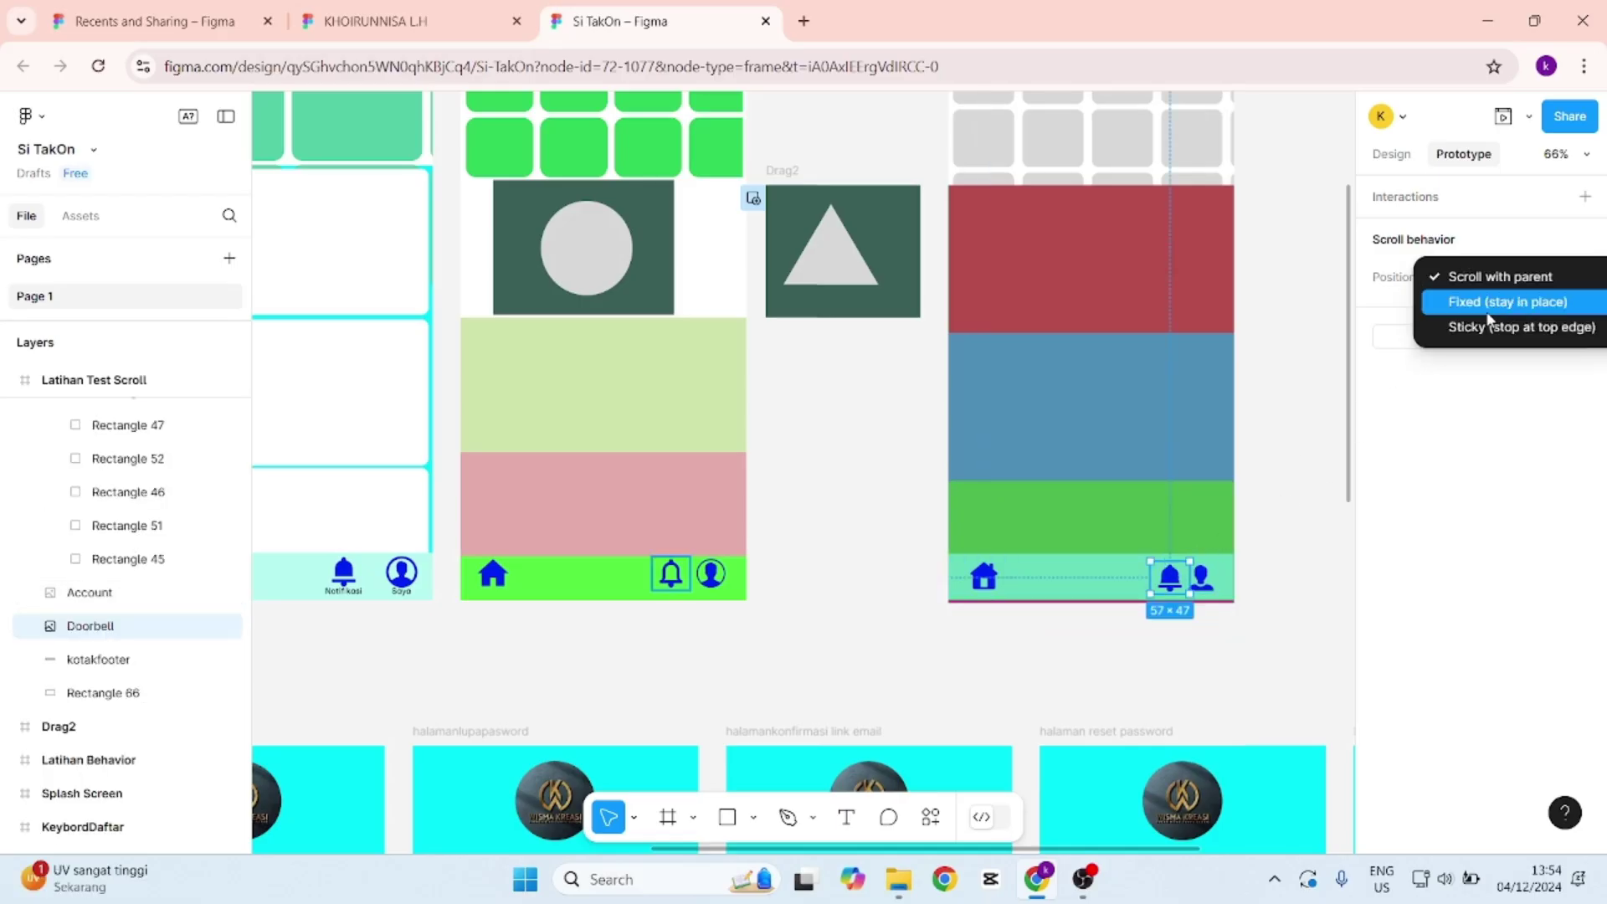
{"action": "left_click", "coordinate": [1490, 305]}
Set the Account icon and the kotakfooter bar to 'Fixed (stay in place)', then deselect.
{"action": "left_click", "coordinate": [1201, 576]}
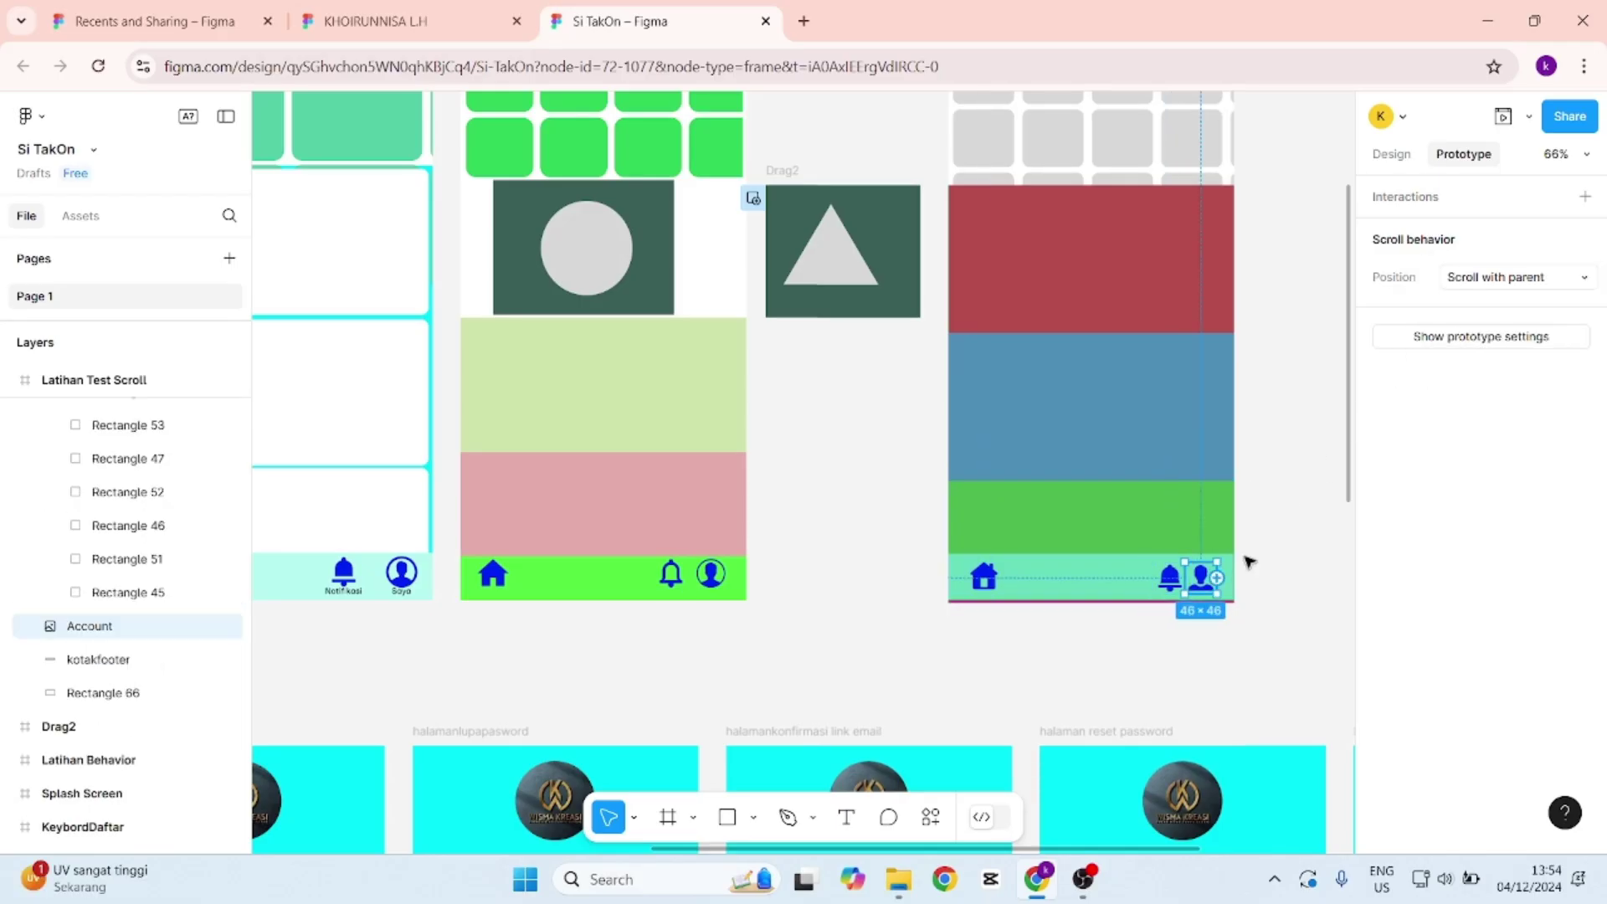
{"action": "left_click", "coordinate": [1520, 282]}
{"action": "left_click", "coordinate": [1494, 303]}
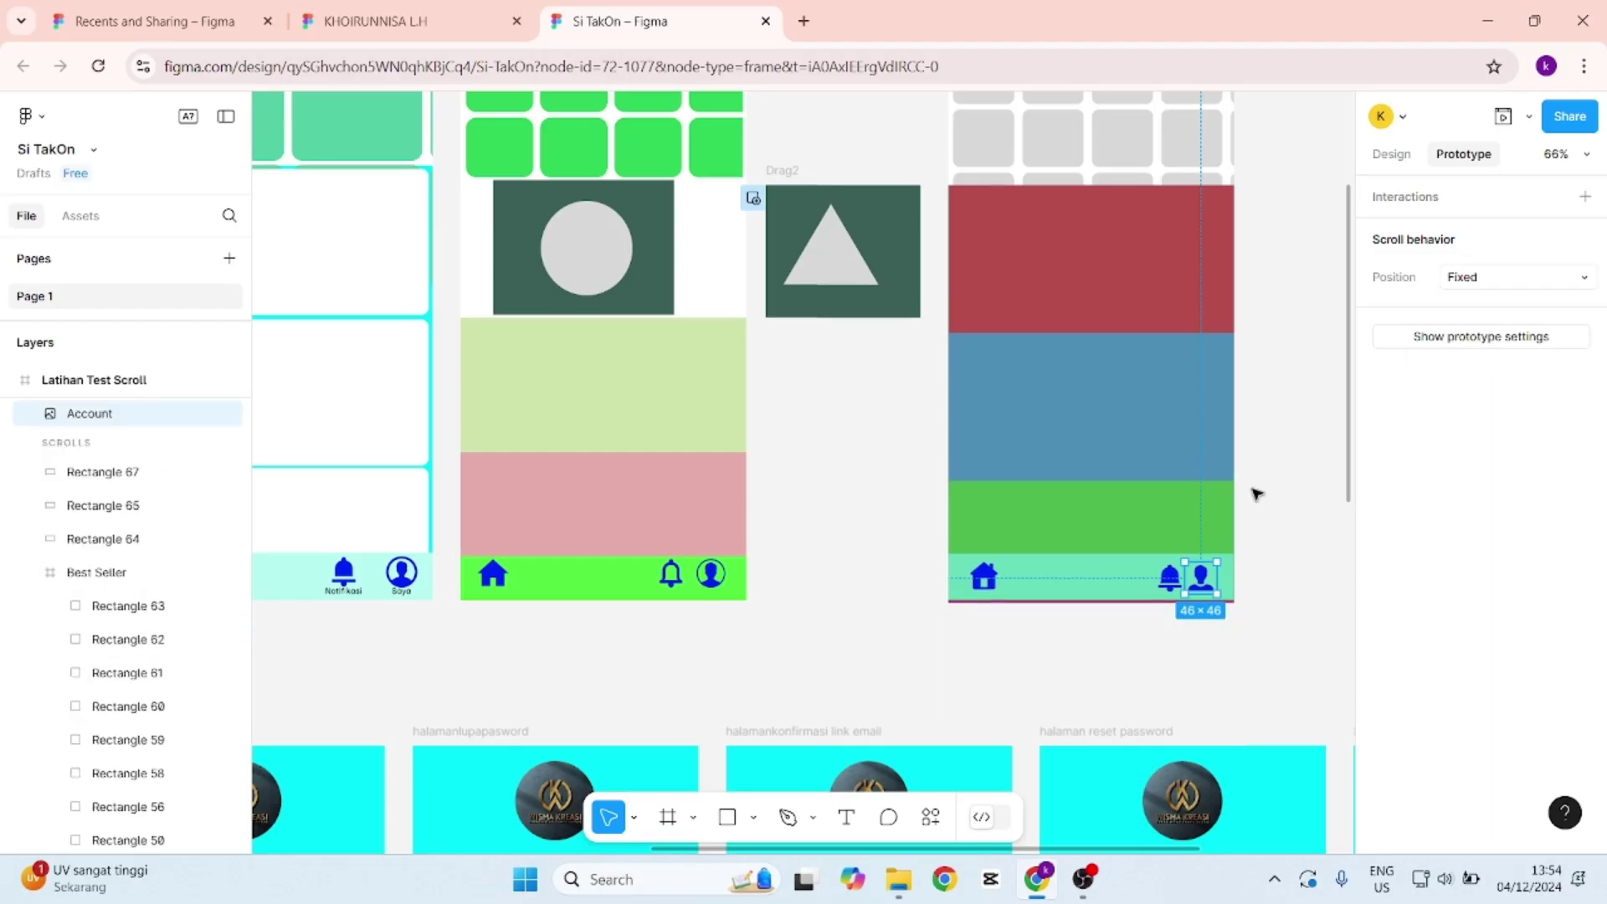
{"action": "left_click", "coordinate": [1075, 585]}
{"action": "left_click", "coordinate": [1513, 285]}
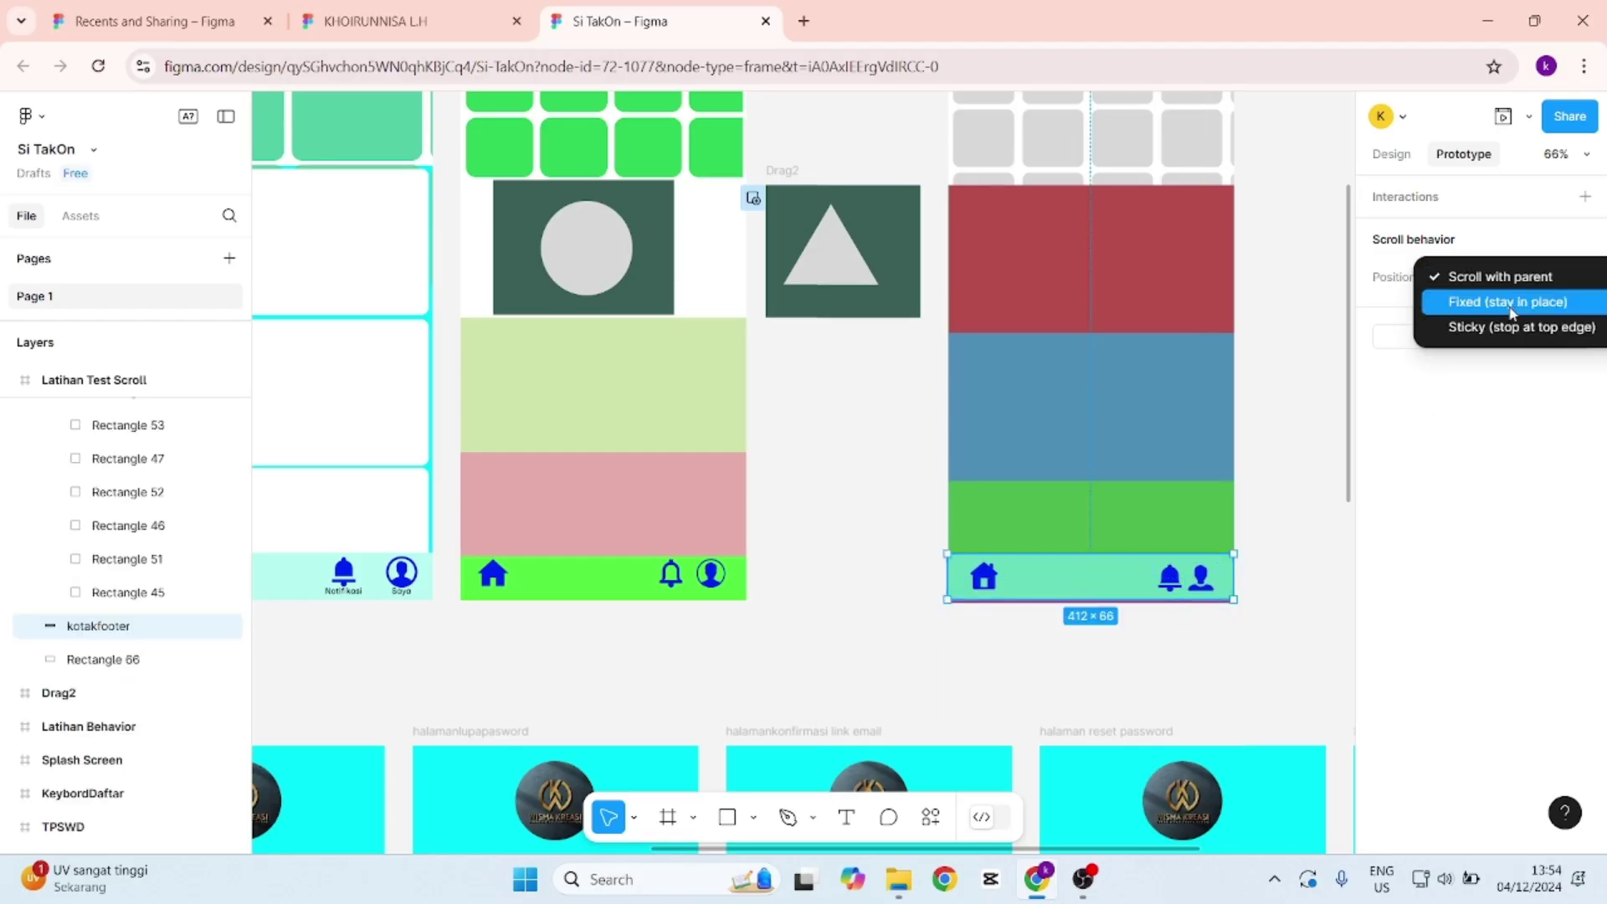
{"action": "left_click", "coordinate": [1513, 315]}
{"action": "left_click", "coordinate": [1313, 322]}
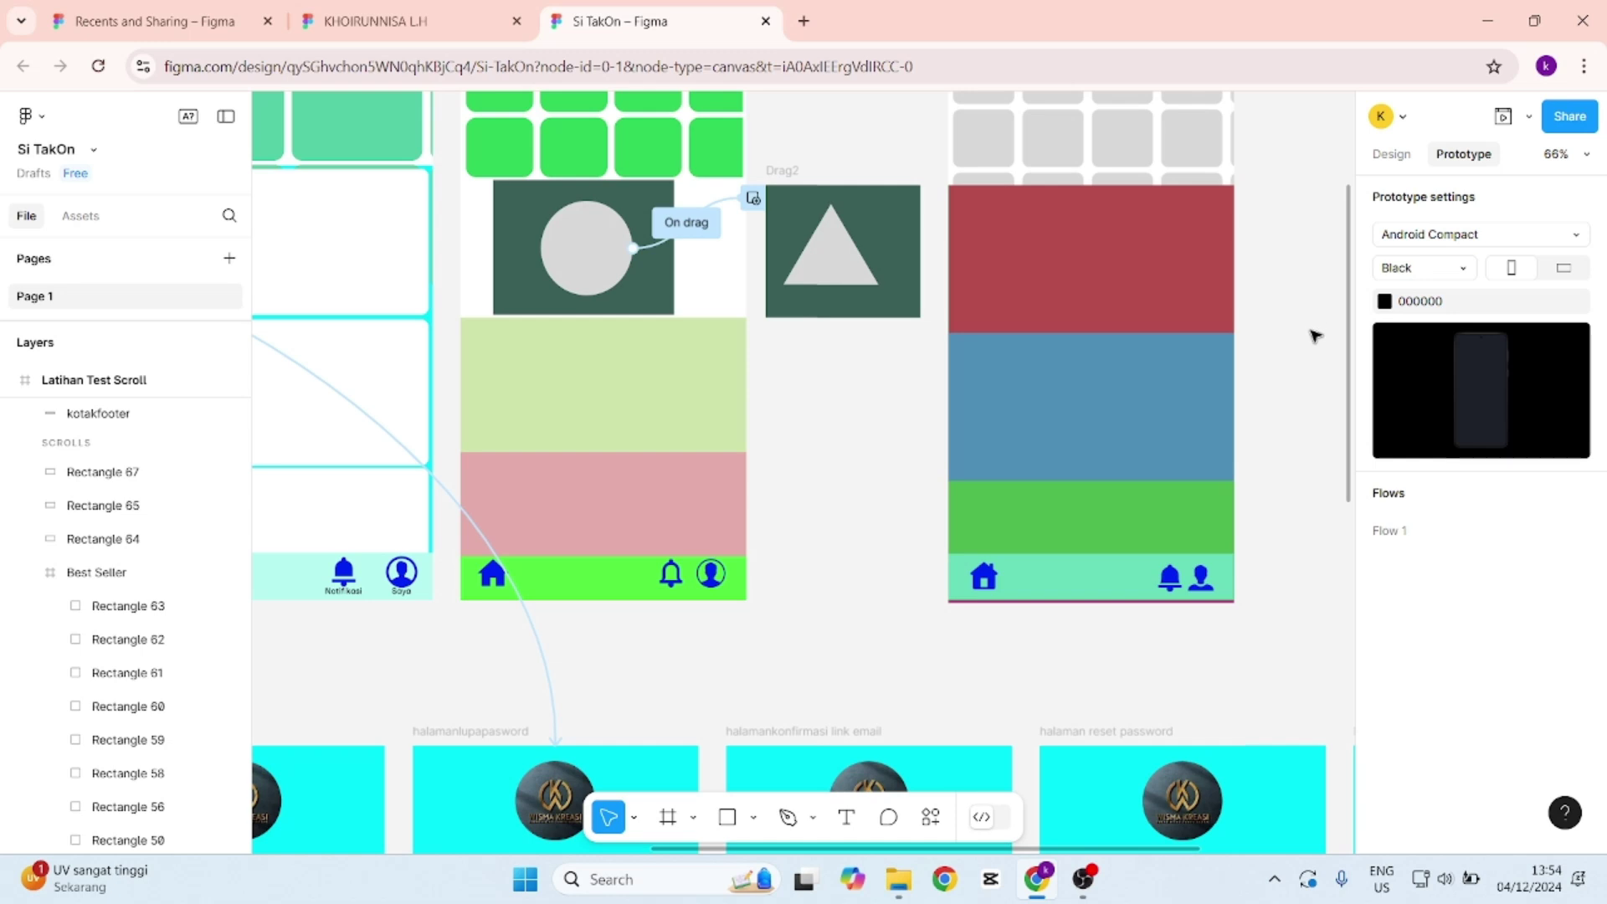
{"action": "scroll", "coordinate": [1316, 335], "scroll_direction": "up", "scroll_amount": 1}
{"action": "scroll", "coordinate": [1314, 337], "scroll_direction": "up", "scroll_amount": 1}
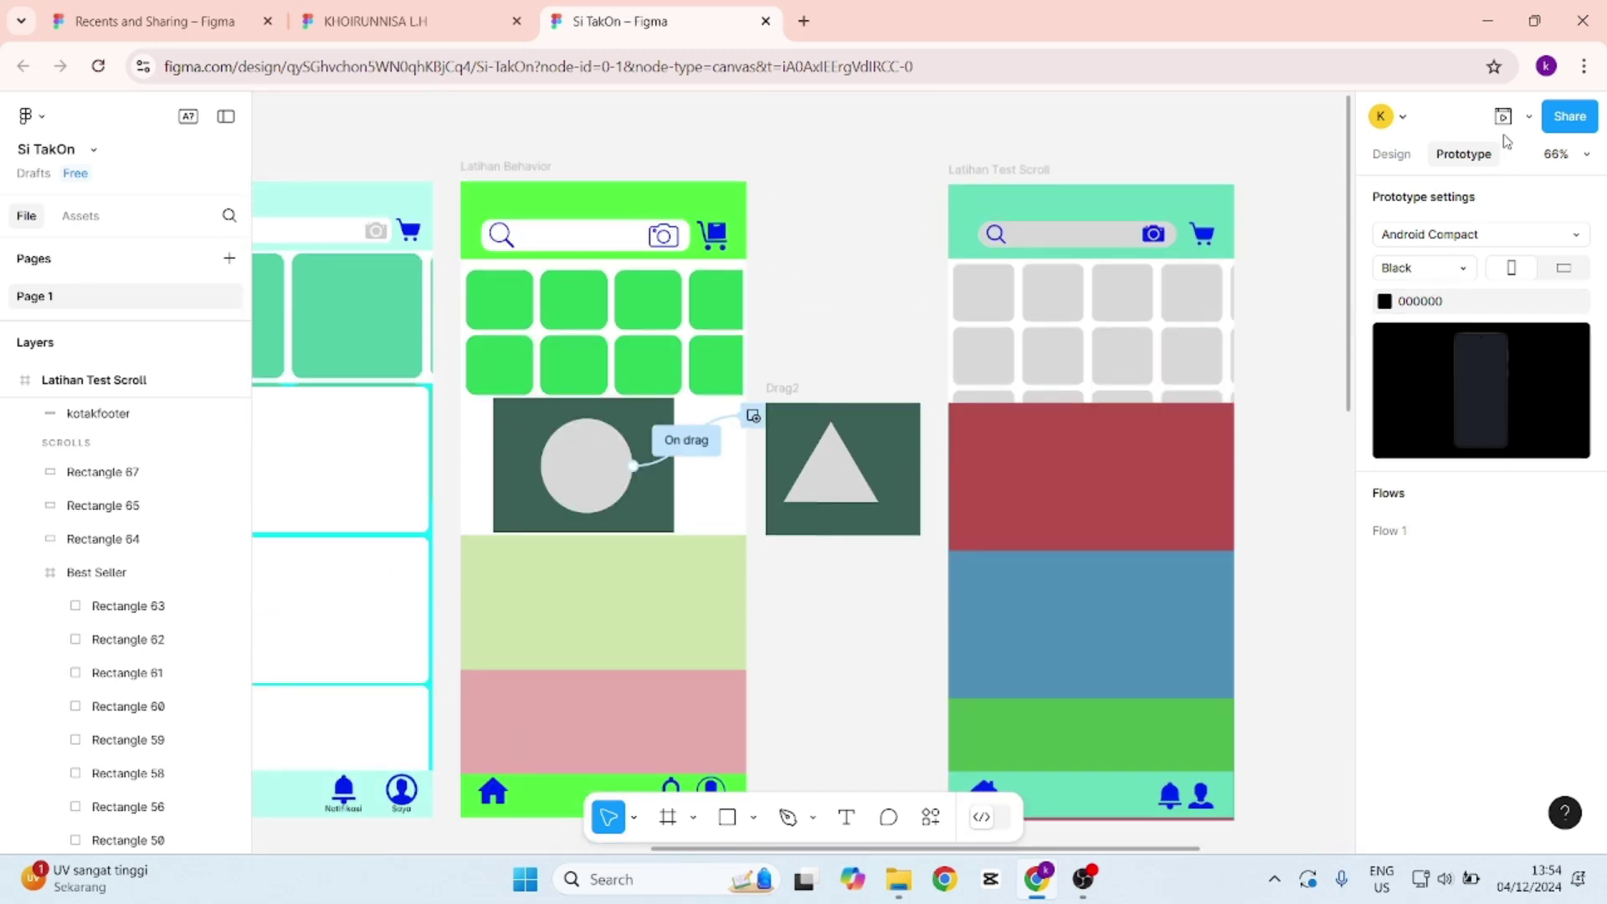
{"action": "left_click", "coordinate": [1503, 115]}
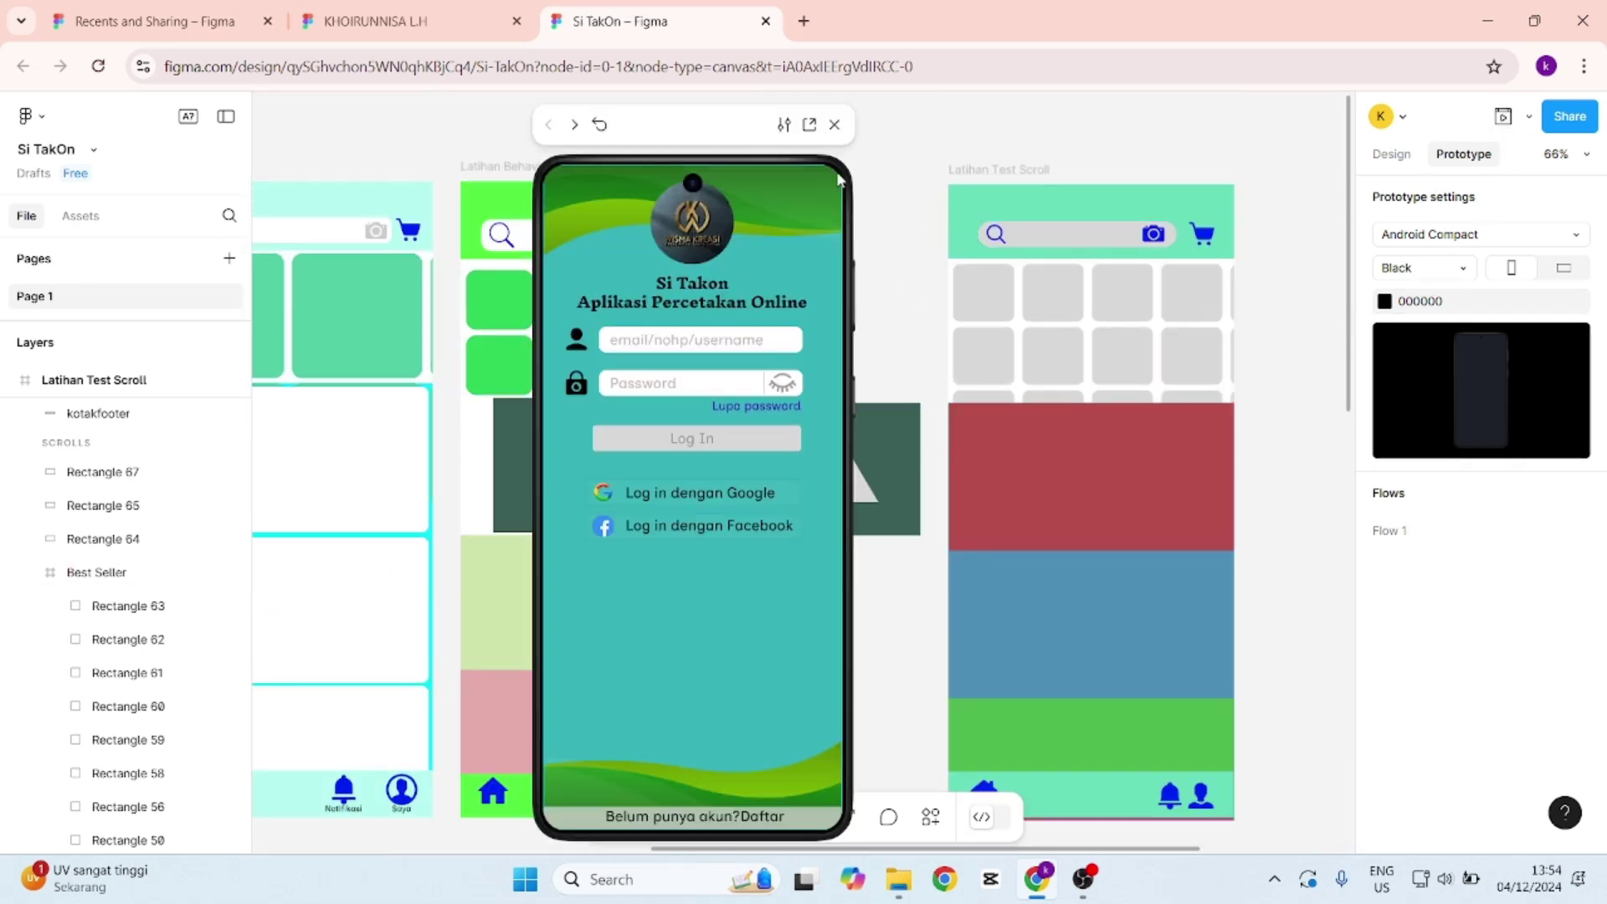
{"action": "left_click", "coordinate": [835, 125]}
{"action": "left_click", "coordinate": [1011, 169]}
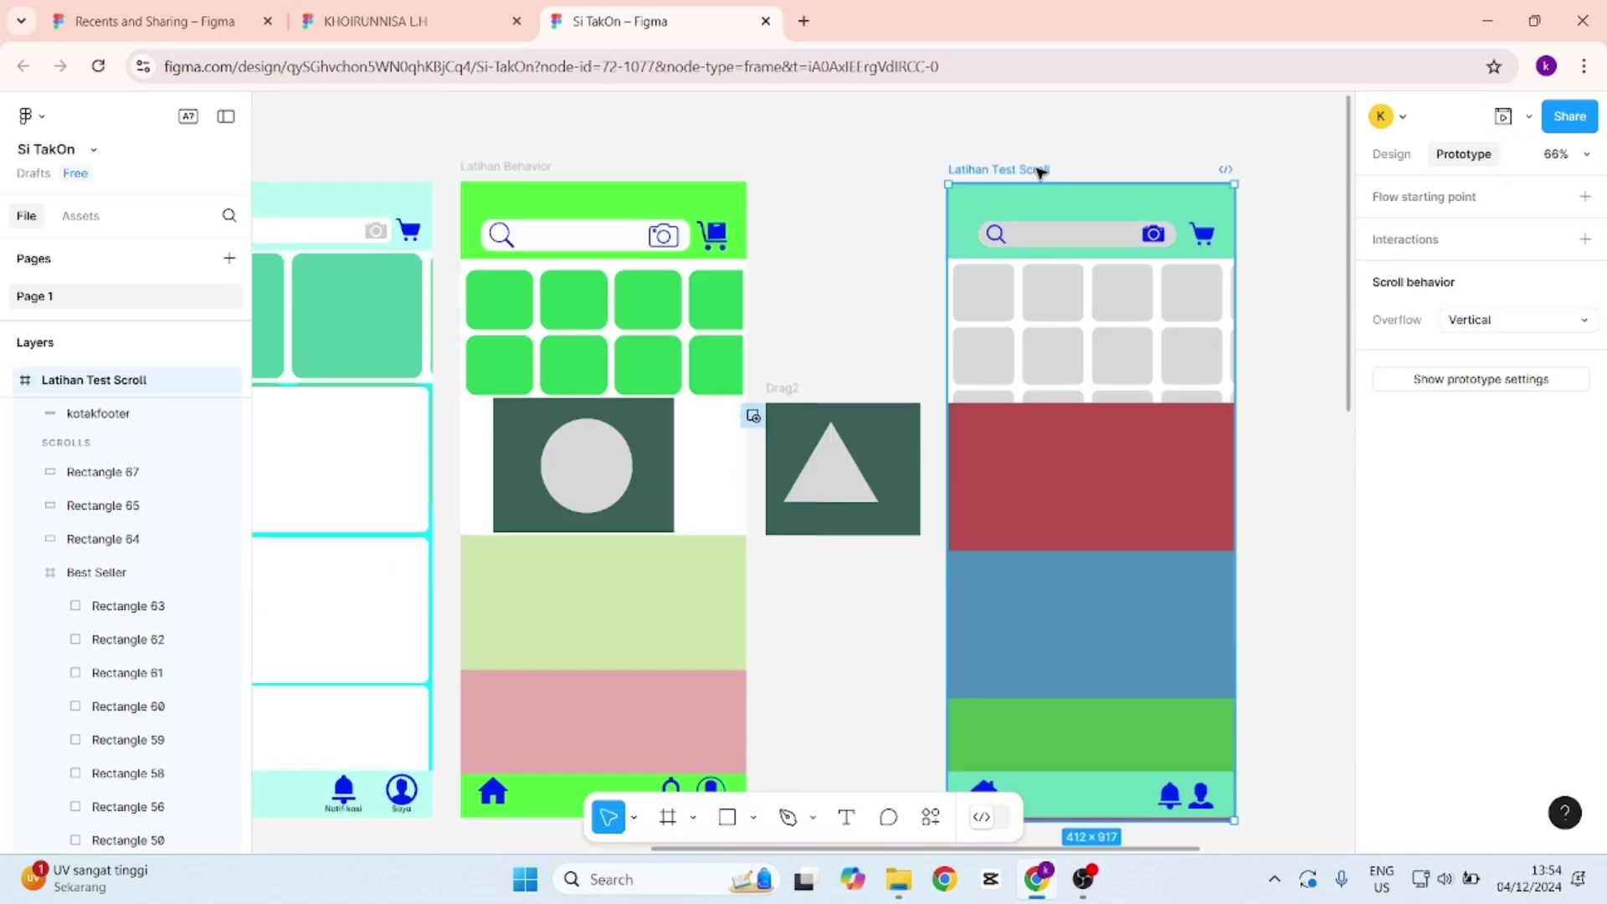
{"action": "left_click", "coordinate": [1502, 115]}
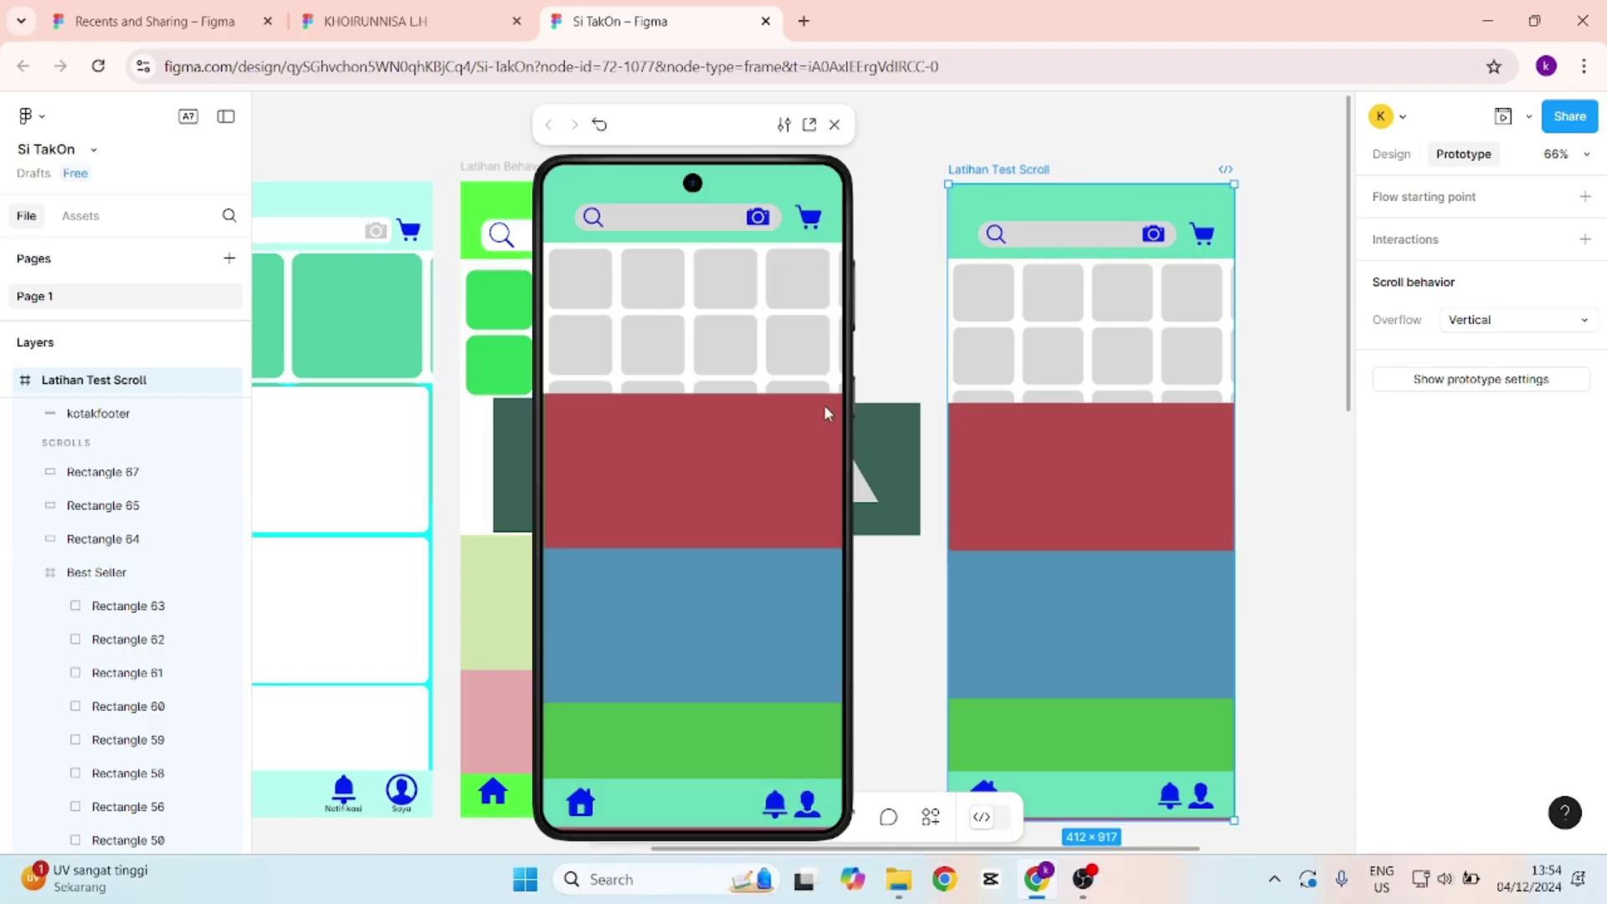
{"action": "left_click_drag", "start_coordinate": [754, 569], "coordinate": [850, 471]}
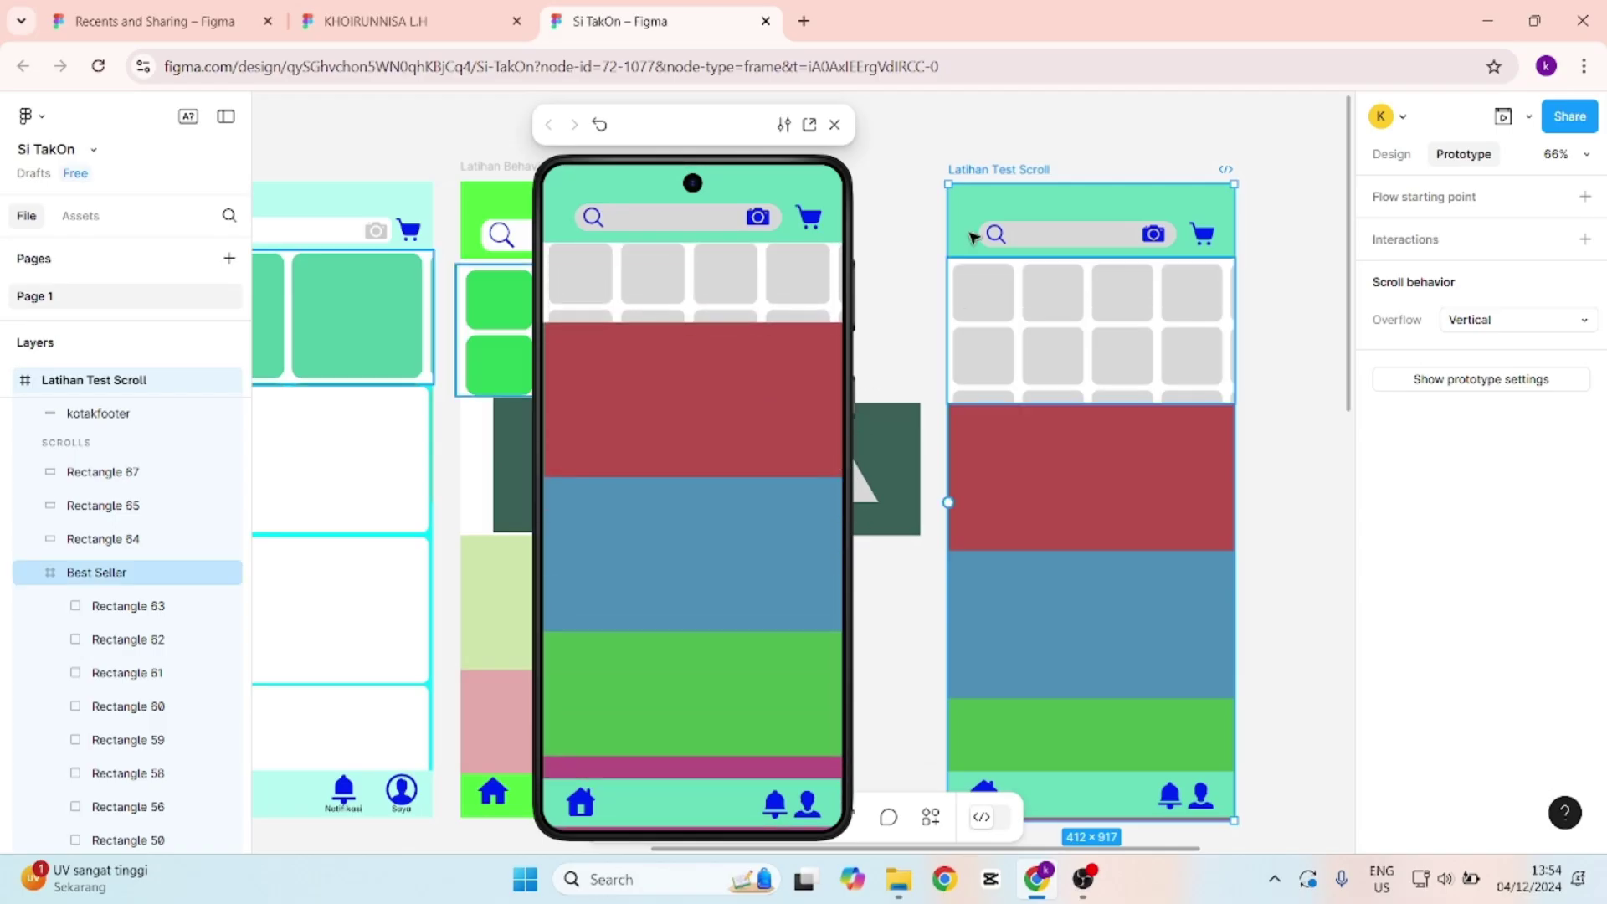
{"action": "left_click", "coordinate": [834, 124]}
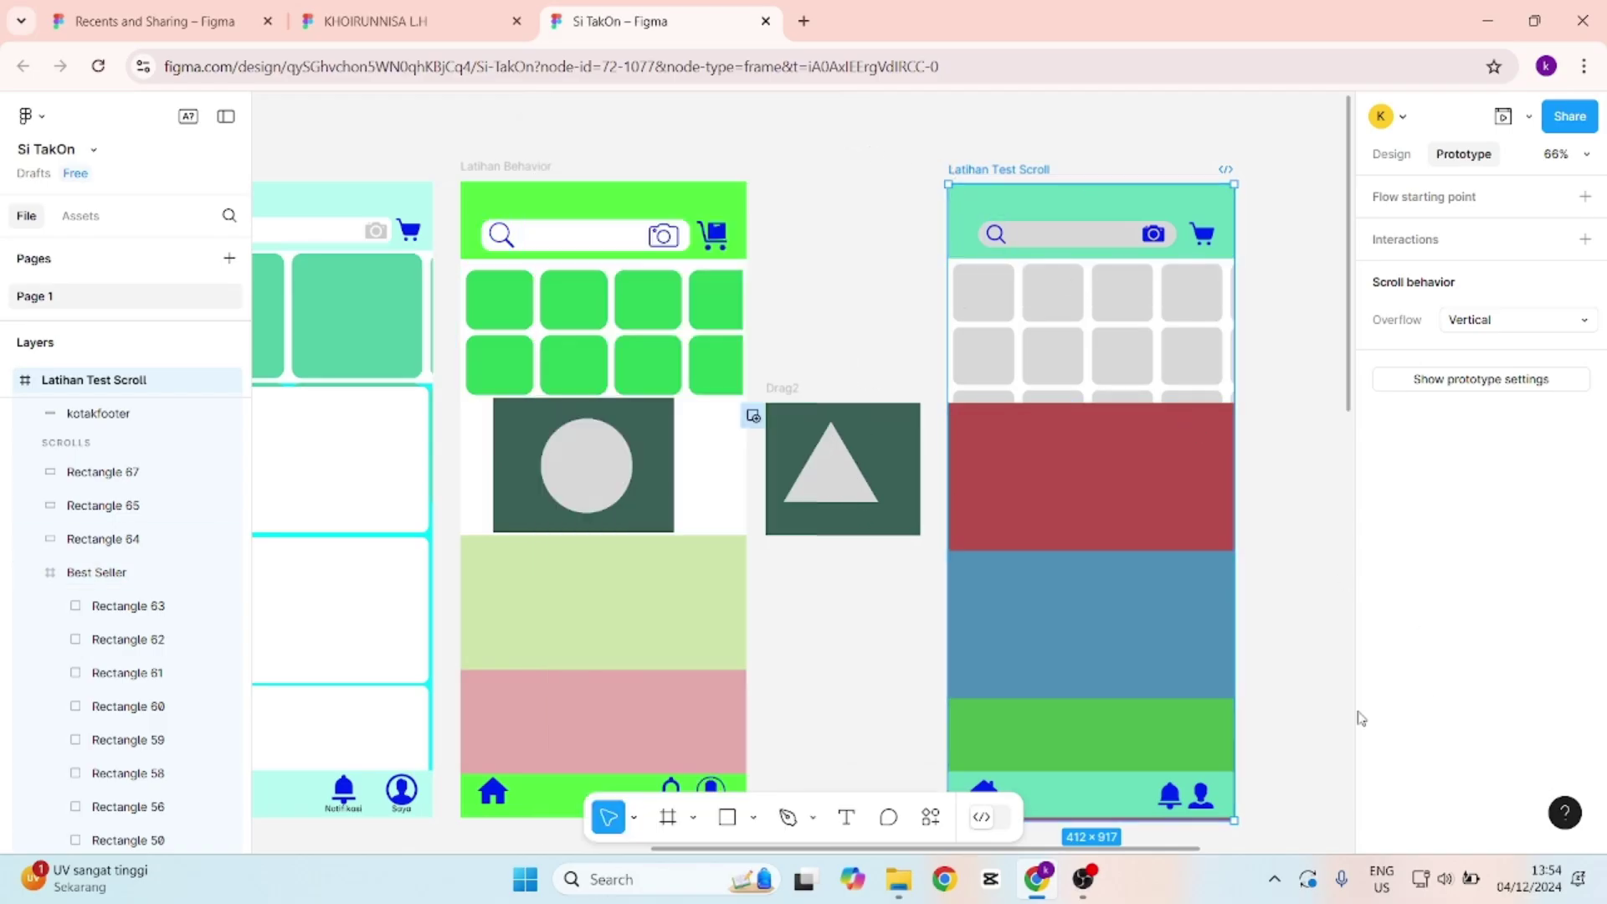